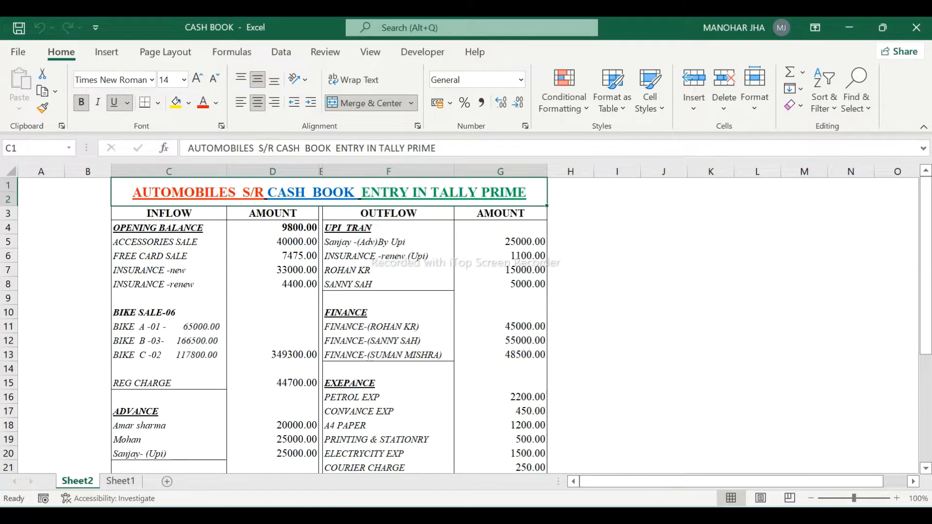
- Switch to TallyPrime and quit the empty Payment voucher to reach the Gateway of Tally
key("alt+Tab")
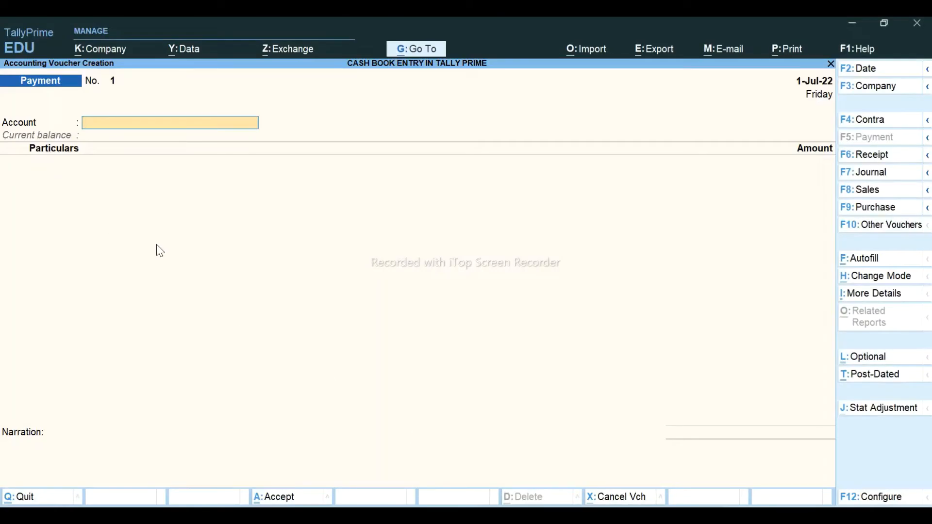
key("Escape")
key("Return")
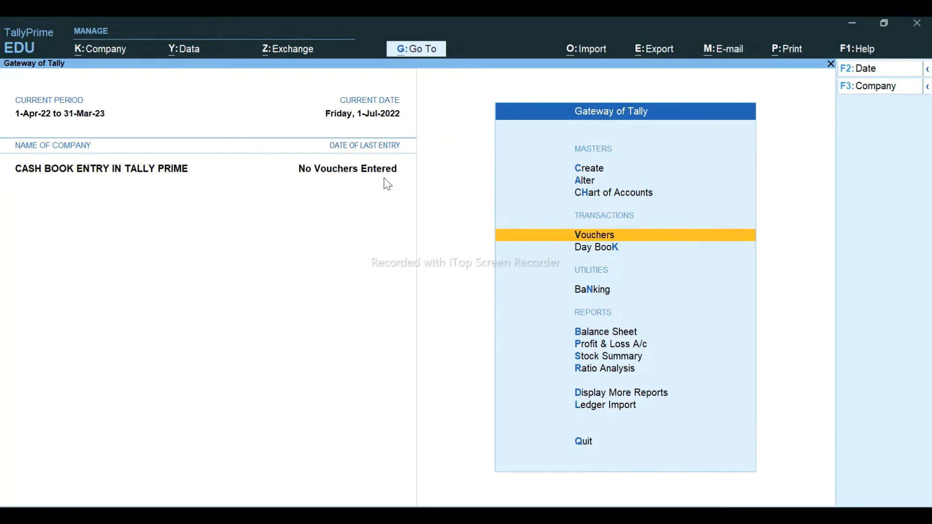
key("a")
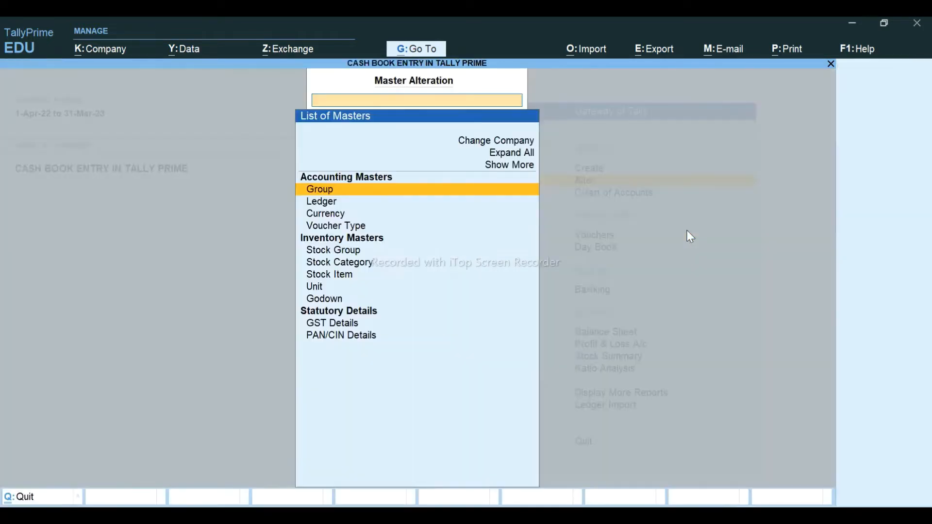
key("Down")
key("Return")
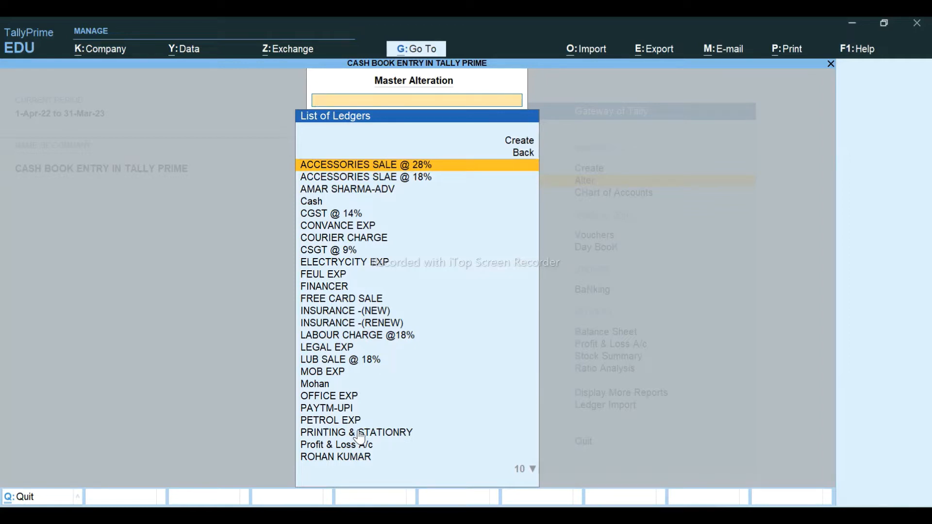
key("Escape")
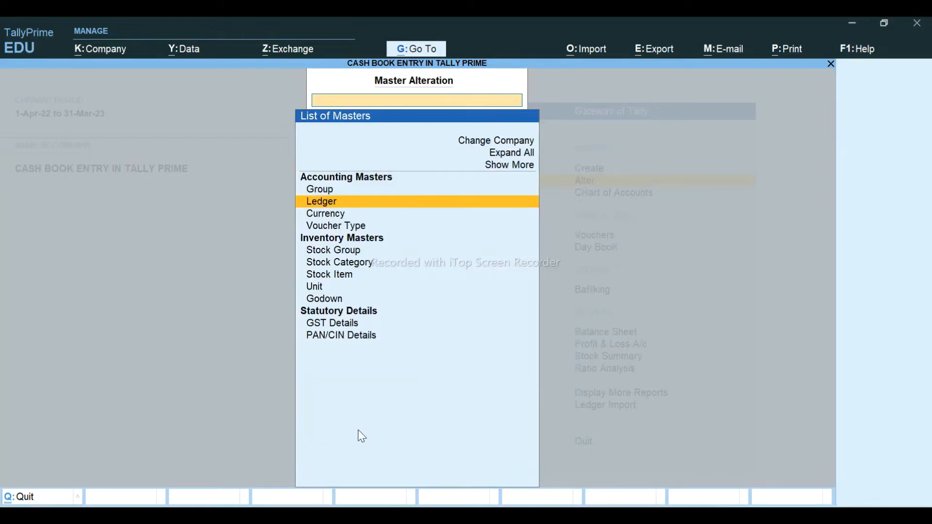
key("Escape")
key("Escape")
key("n")
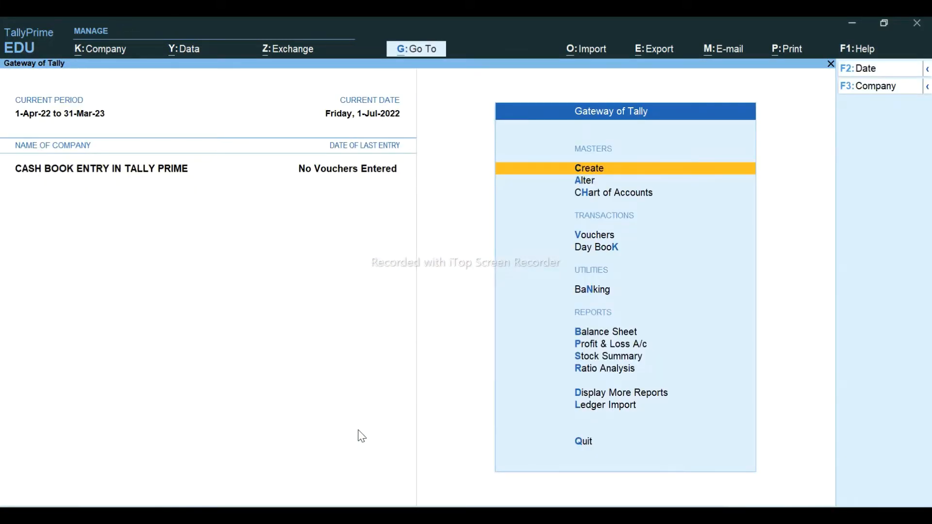
key("v")
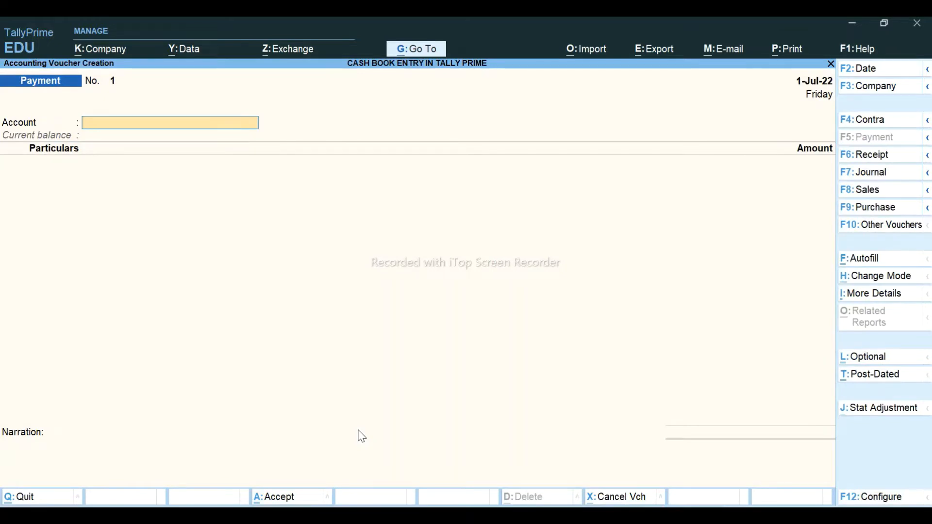
key("Escape")
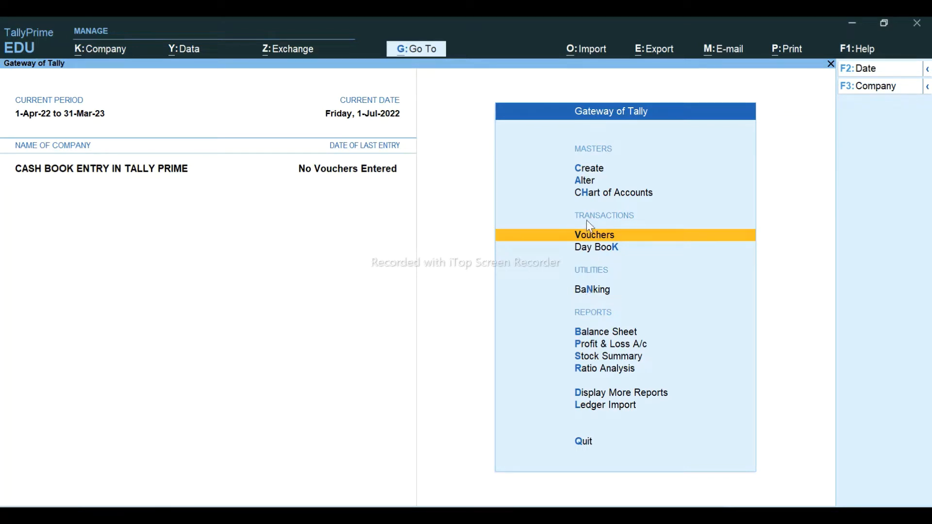
left_click(579, 170)
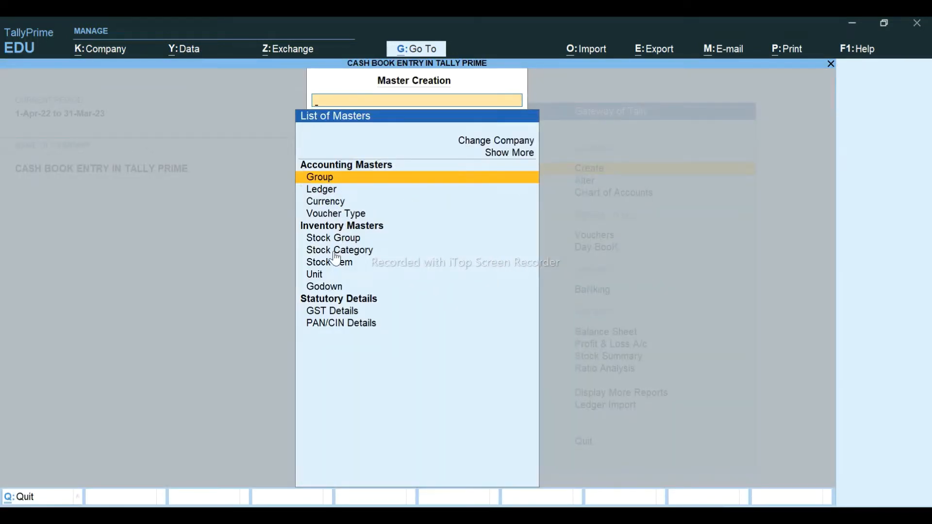
key("Escape")
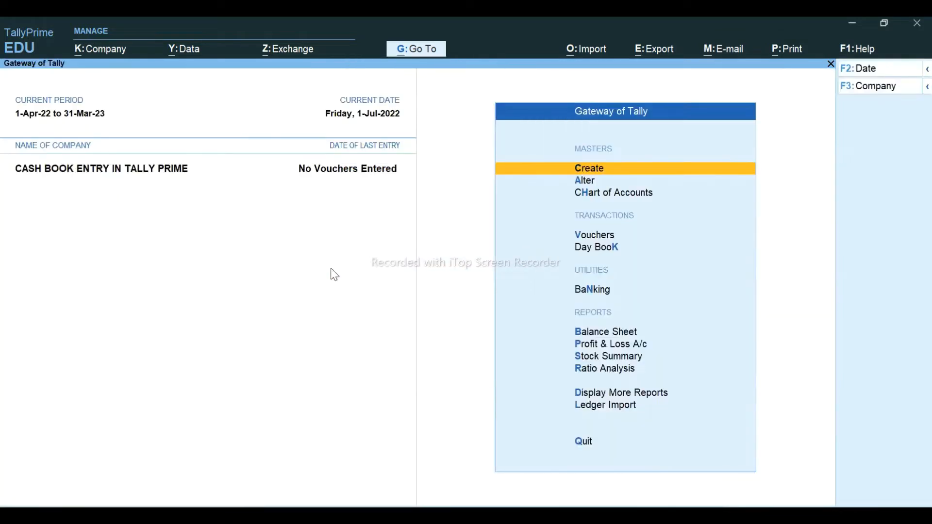
key("Down")
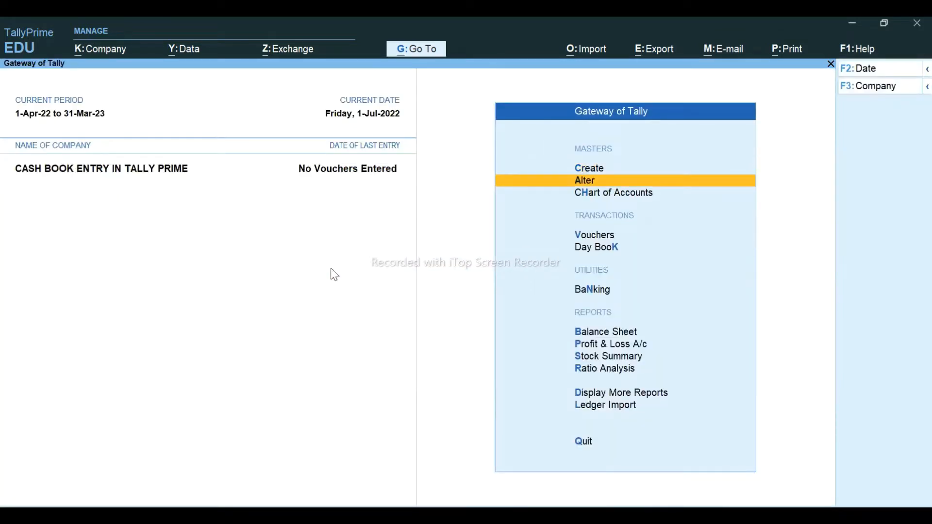
key("Return")
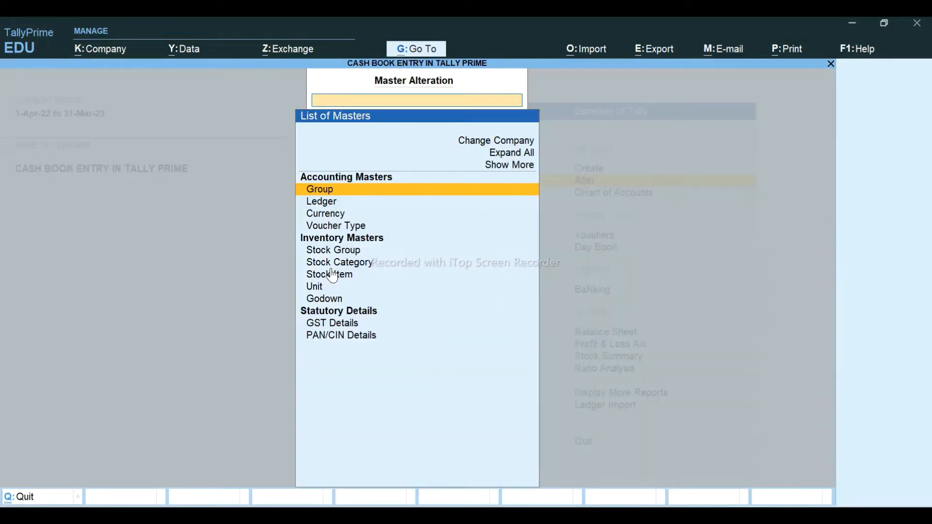
key("Down")
key("Return")
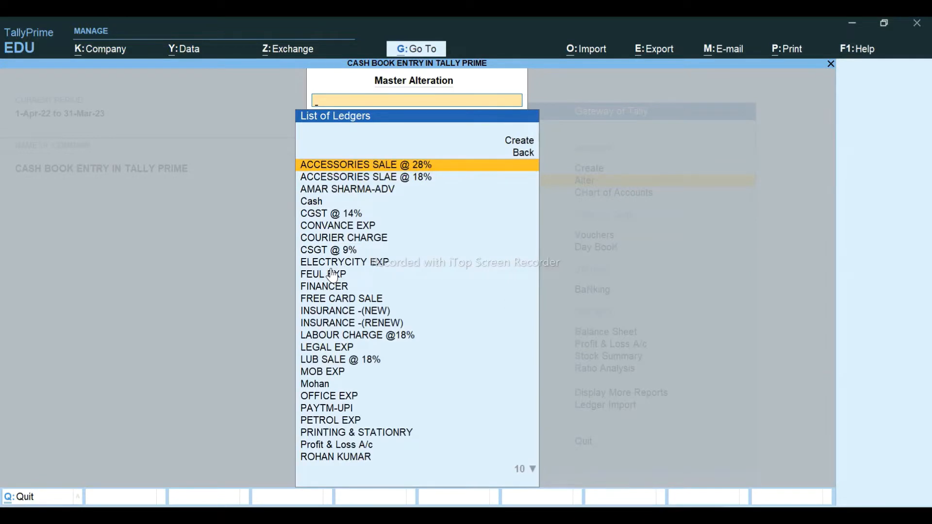
key("Return")
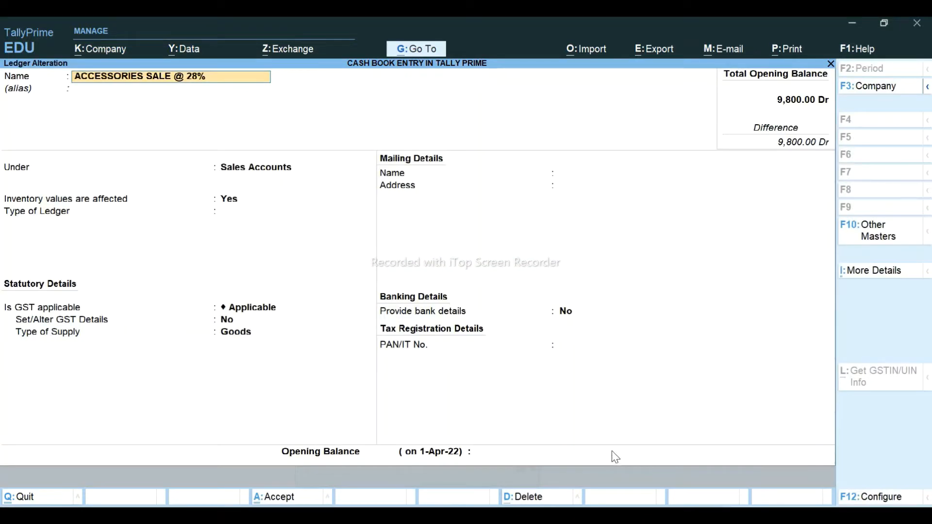
key("Escape")
key("Escape")
key("Return")
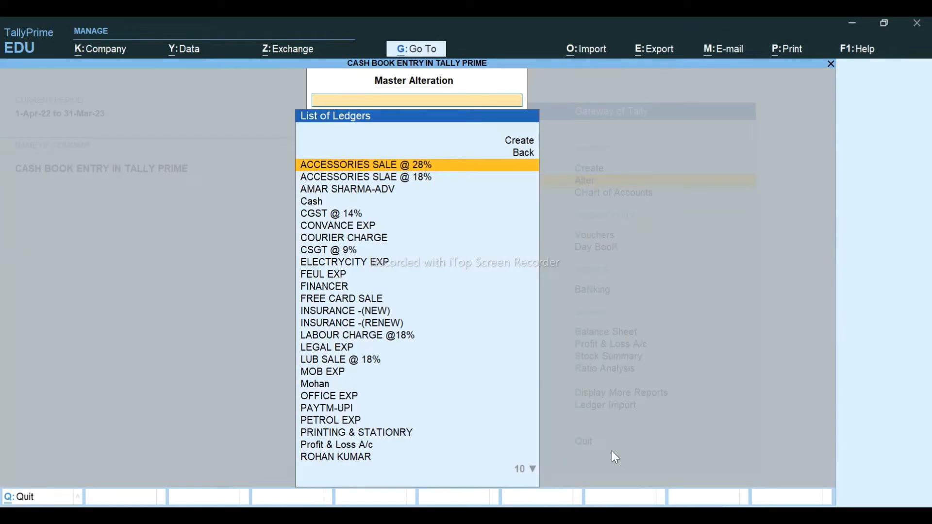
key("Escape")
key("Down")
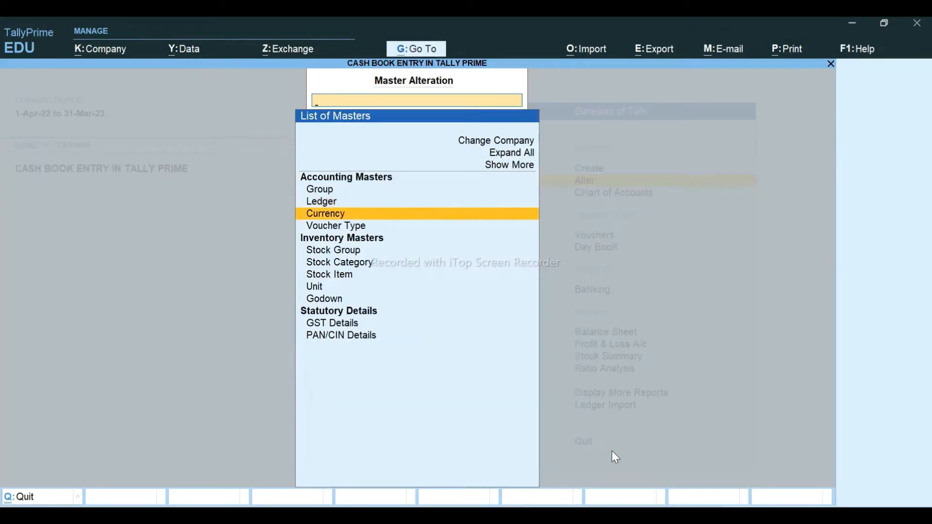
key("Down")
key("Return")
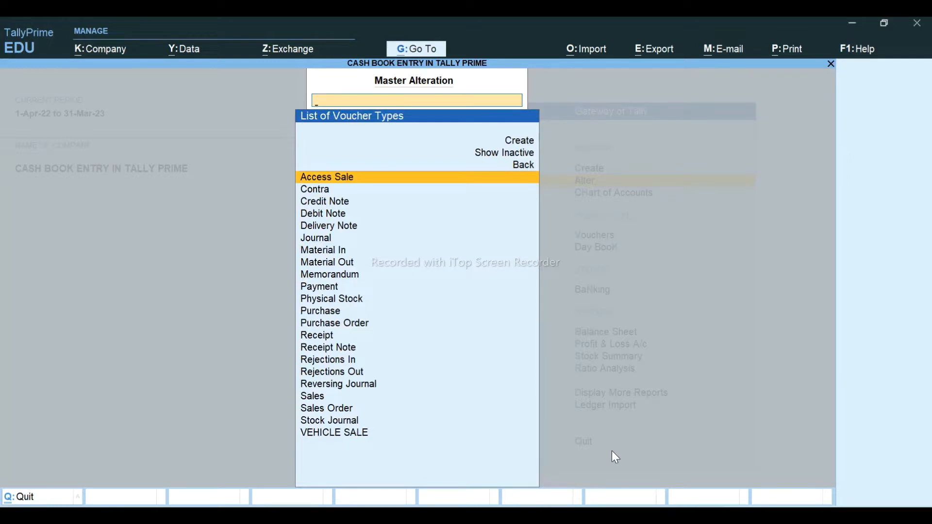
key("Escape")
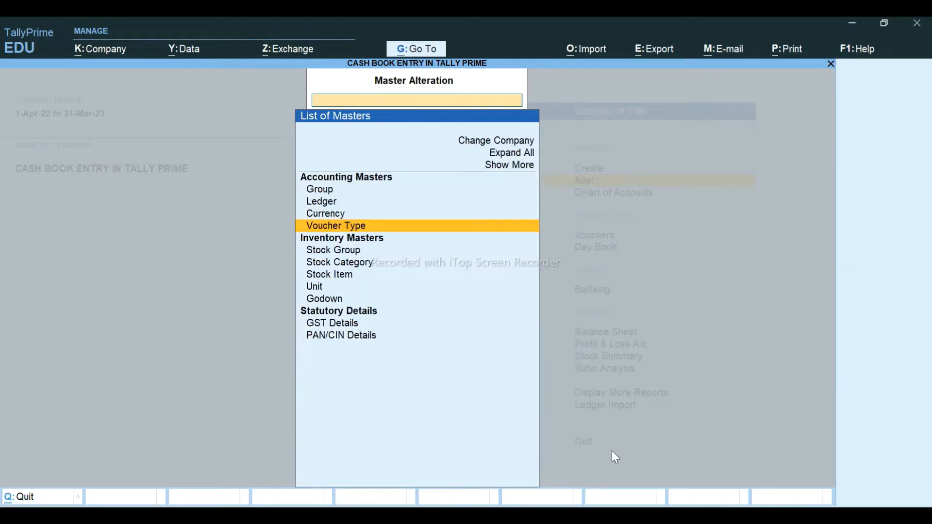
key("Escape")
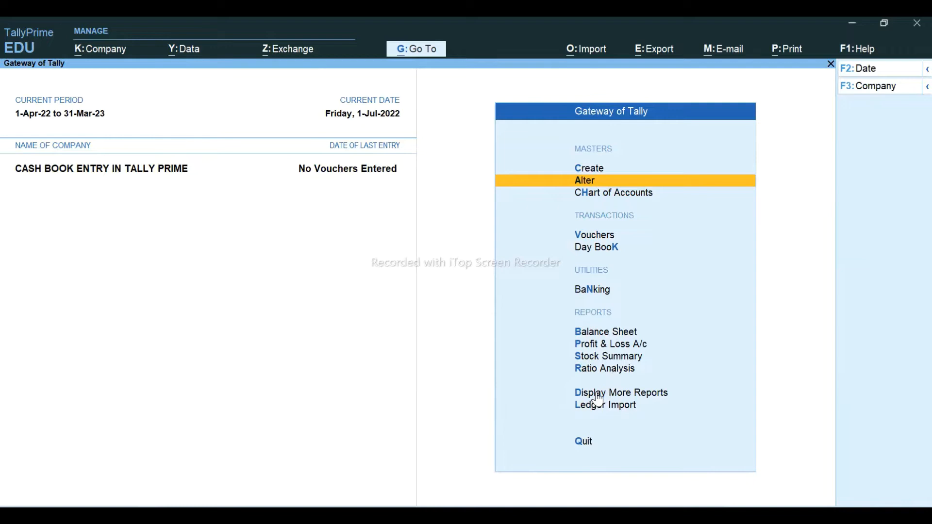
- Switch from TallyPrime to the Excel CASH BOOK workbook
key("alt+Tab")
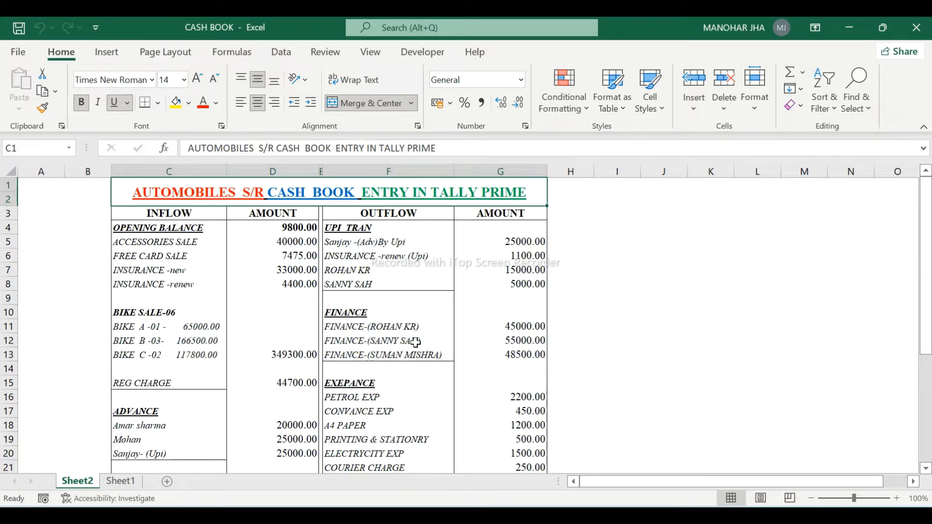
- Review the outflow entries, the 351200 cash deposit and the 5375.00 closing balance formula, then return to TallyPrime
left_click(363, 400)
key("Down")
key("Down")
key("Down")
key("Down")
key("Down")
key("Down")
key("Down")
key("Down")
key("Down")
key("Down")
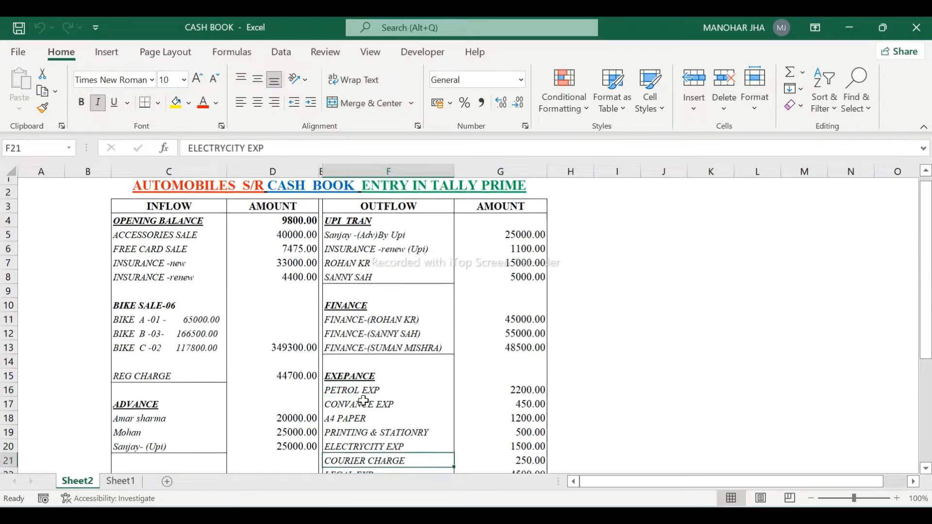
key("Down")
key("Down")
key("Down")
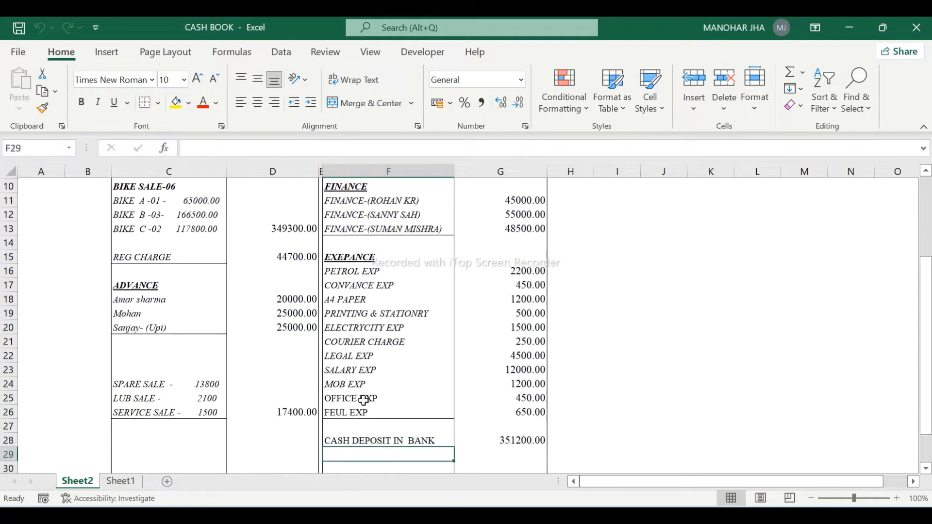
left_click(359, 426)
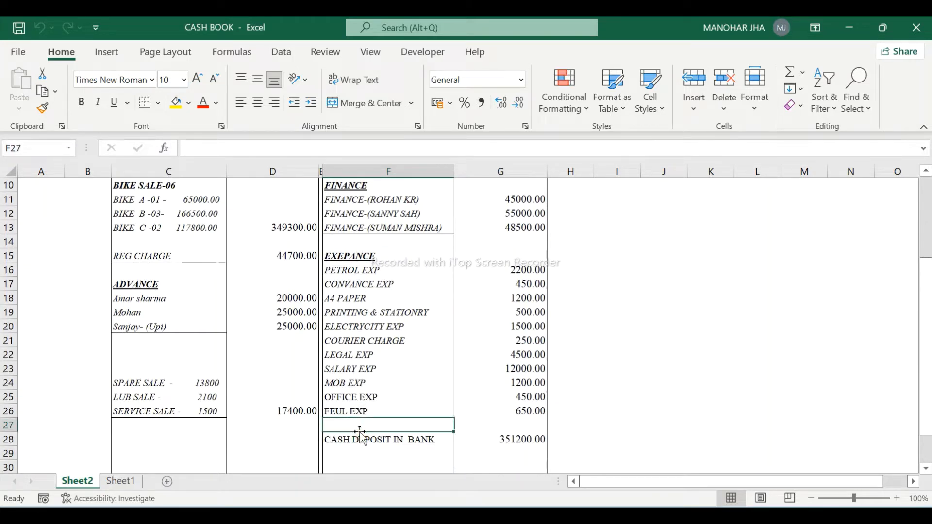
key("Down")
key("Right")
key("Down")
key("Down")
key("Down")
key("Down")
key("Down")
key("Down")
key("Down")
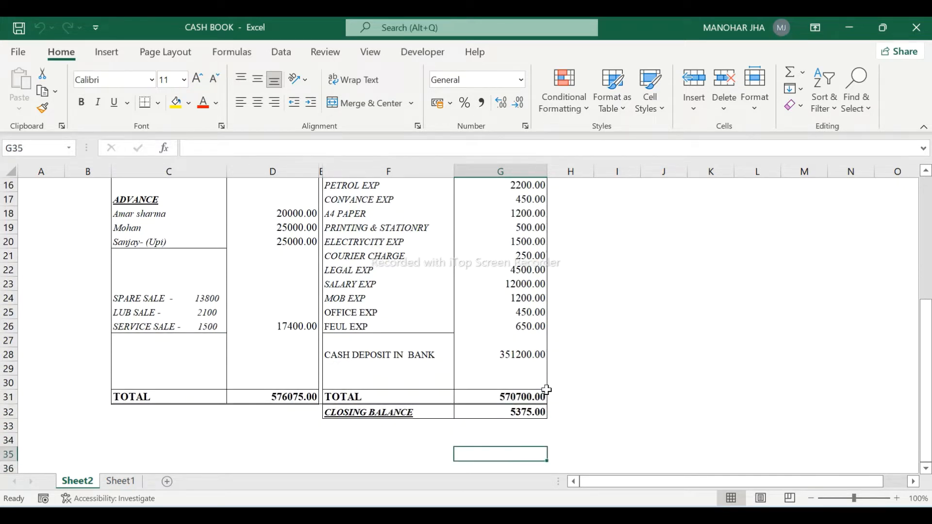
left_click(515, 412)
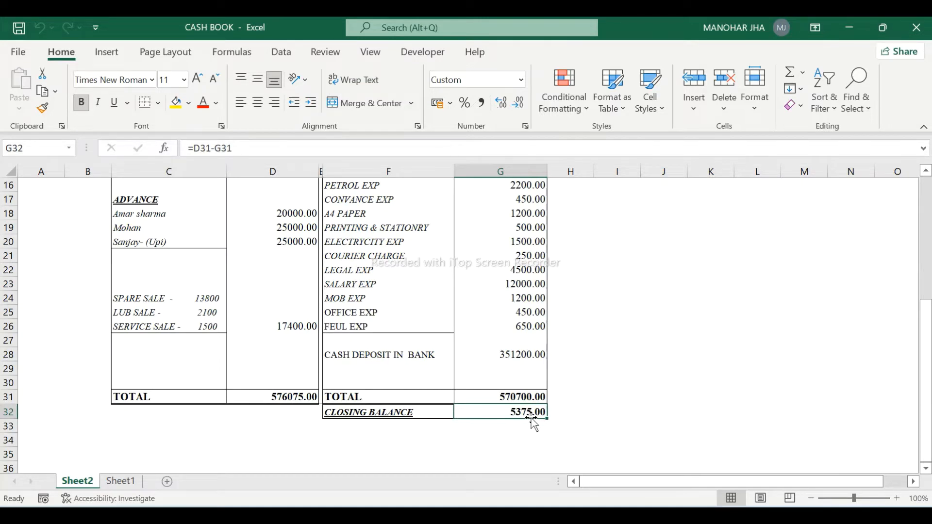
key("Up")
key("Up")
key("Up")
key("Up")
key("Up")
key("Up")
key("Up")
key("Up")
key("Up")
key("Up")
key("Up")
key("Up")
key("Up")
key("Up")
key("Up")
key("Up")
key("Up")
key("Up")
key("Up")
key("Up")
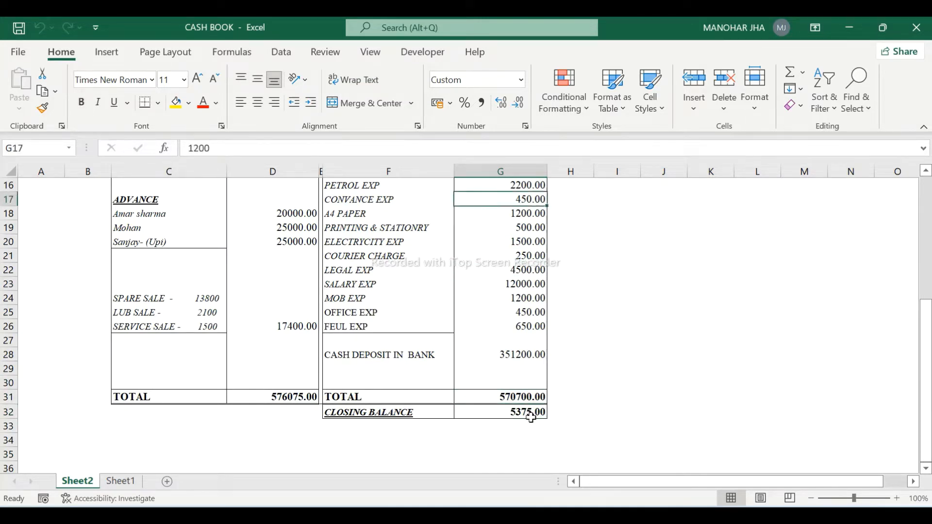
key("alt+Tab")
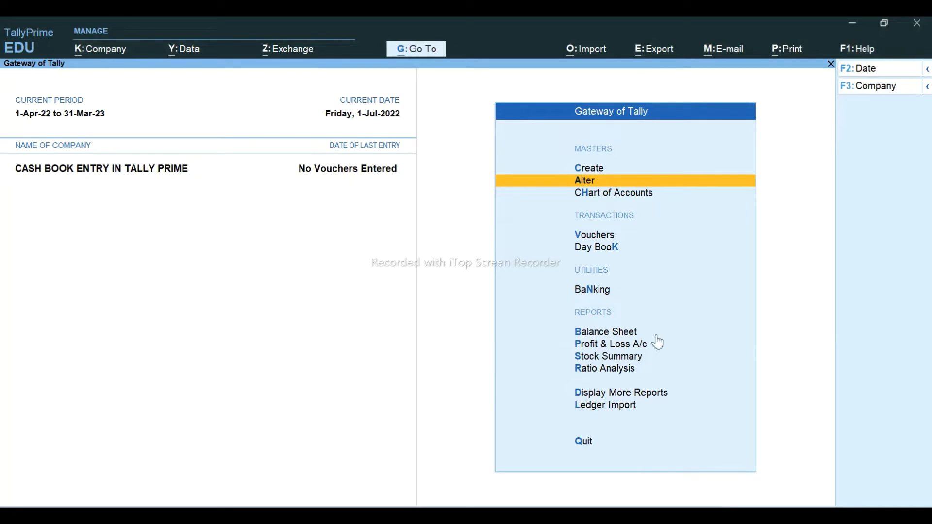
- Check the 40000 Accessories Sale amount in D5, then view Sheet1's invoice-wise sales breakdown
left_click(602, 238)
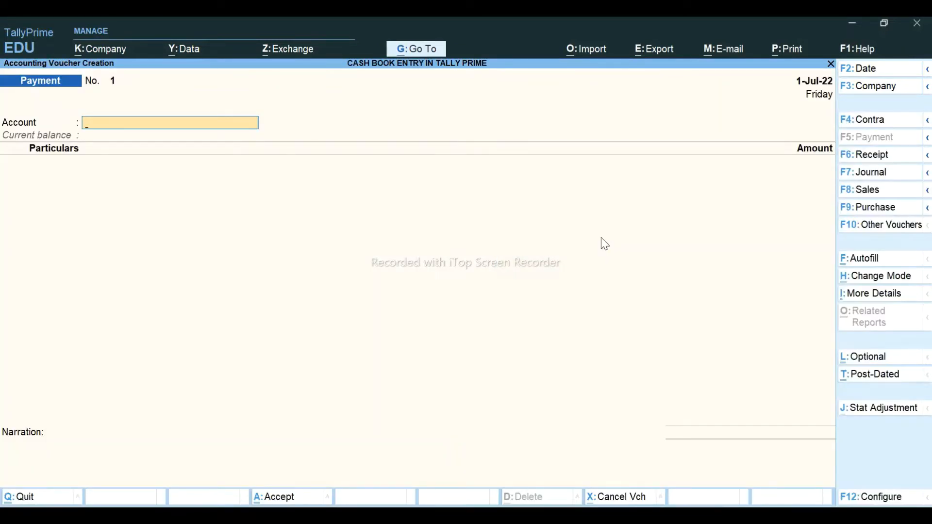
key("alt+Tab")
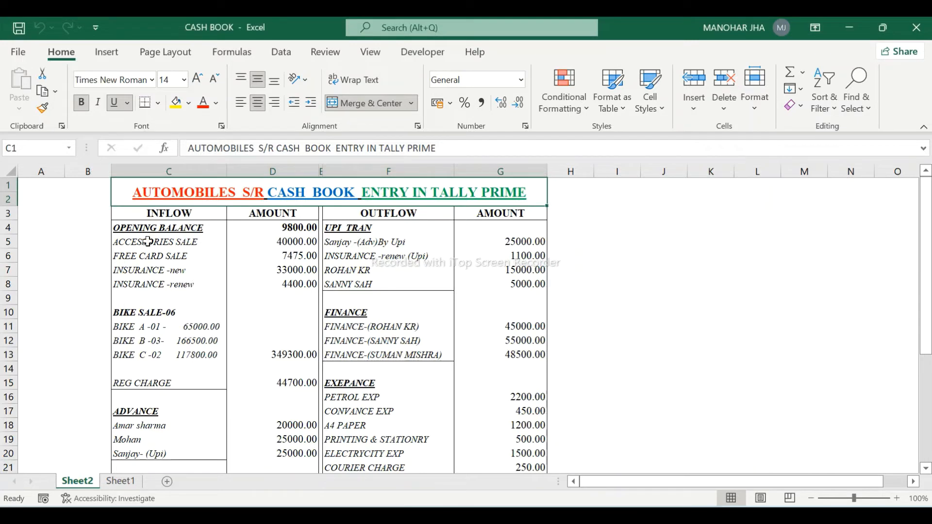
left_click(148, 241)
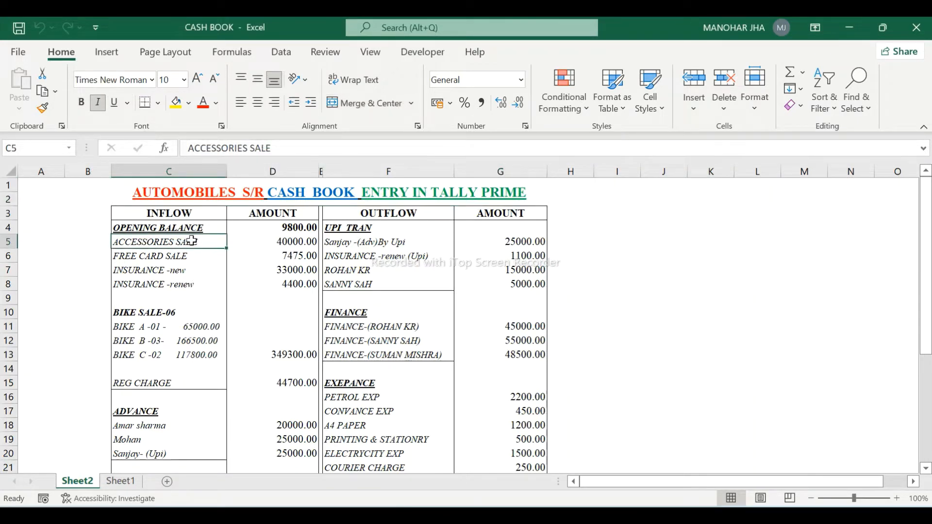
left_click(301, 242)
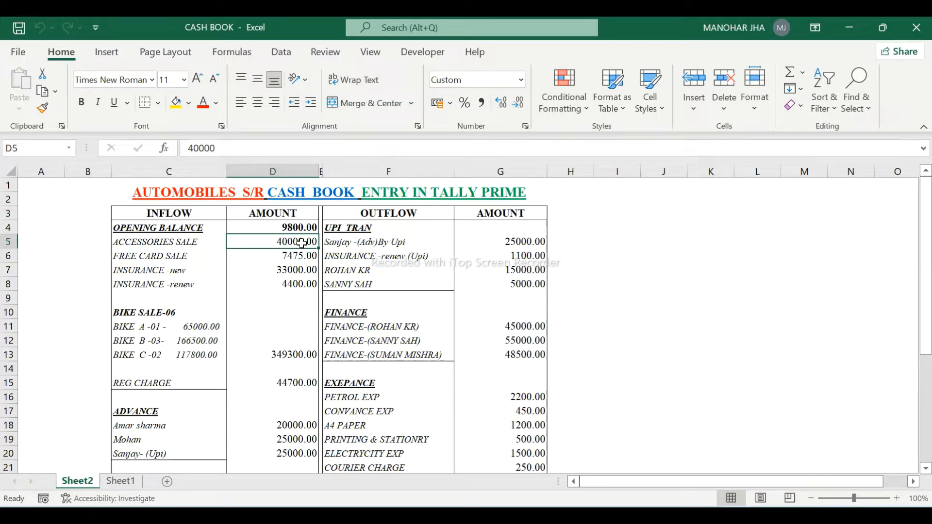
left_click(123, 483)
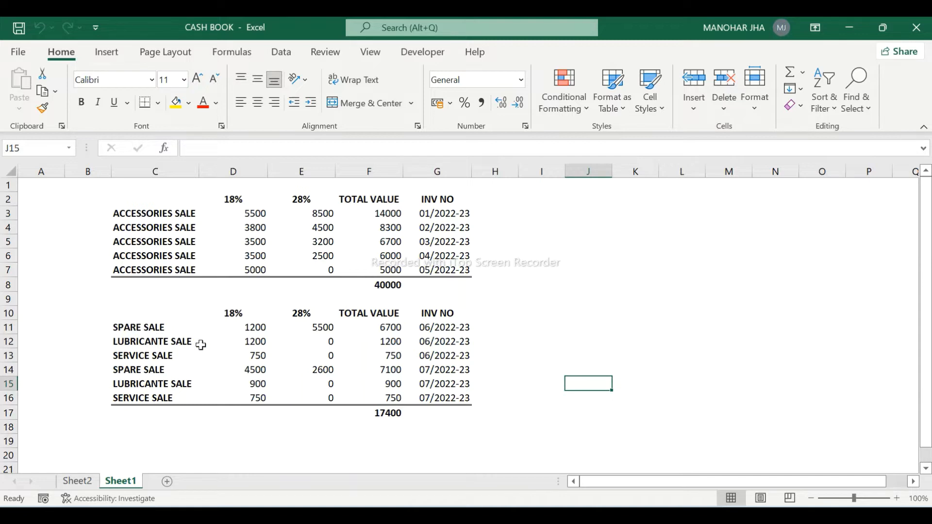
left_click(377, 412)
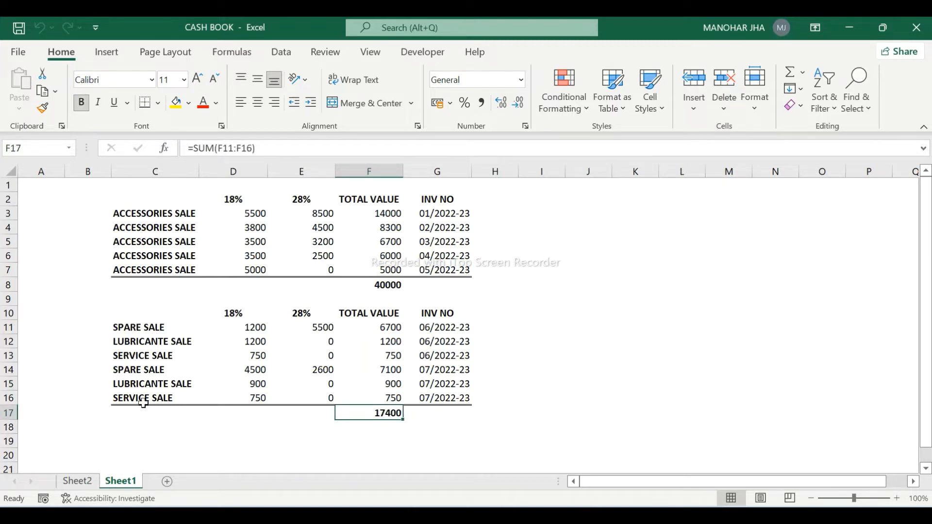
left_click(80, 486)
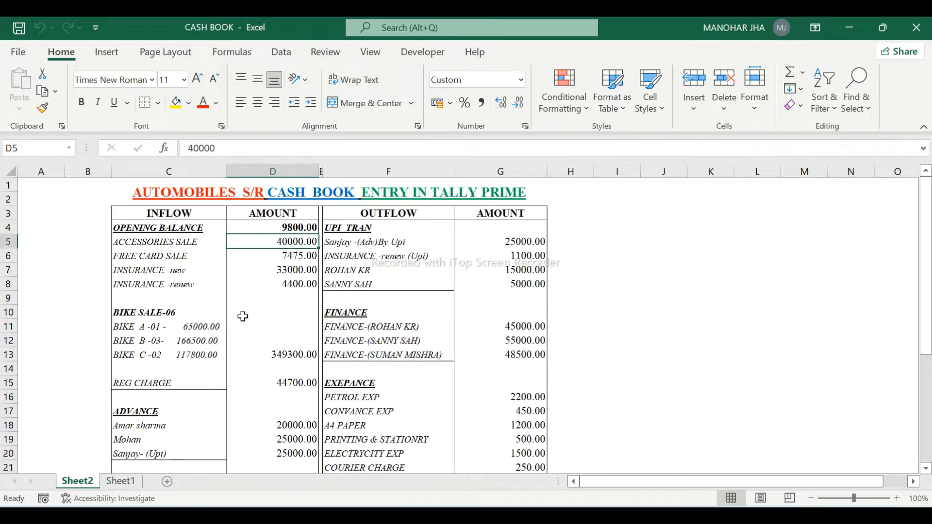
left_click(290, 423)
key("Down")
key("Down")
key("Down")
key("Down")
key("Down")
key("Down")
key("Down")
key("Down")
key("Down")
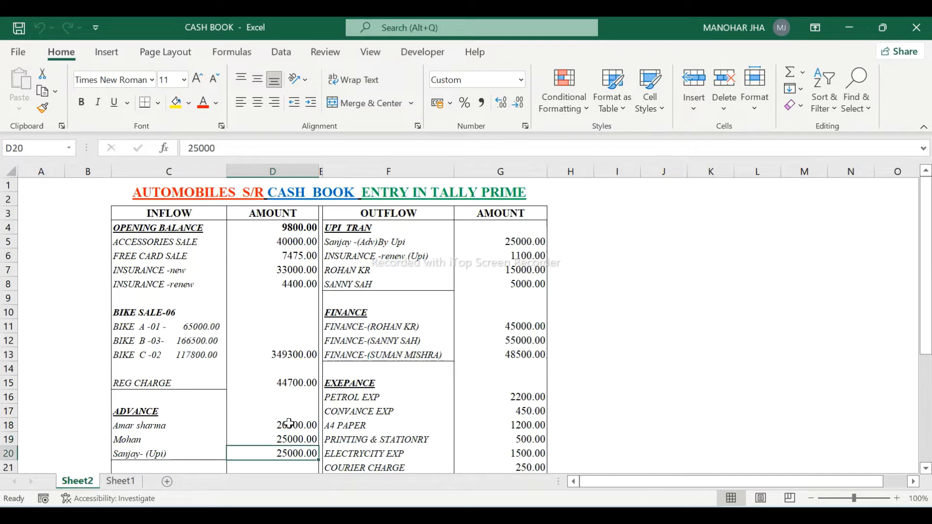
key("Up")
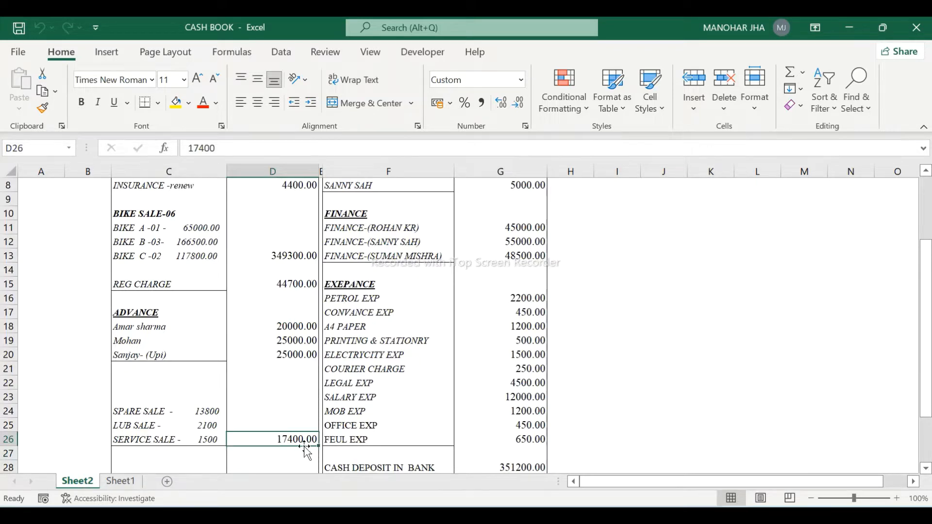
left_click(129, 481)
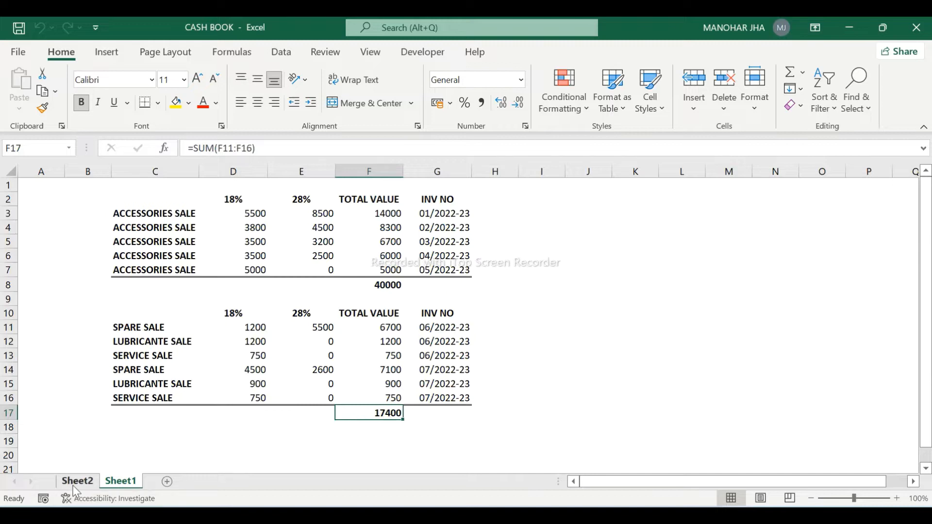
- Check the 9800 opening balance on Sheet2, then bring TallyPrime's voucher screen forward
left_click(74, 486)
left_click(145, 228)
left_click(146, 216)
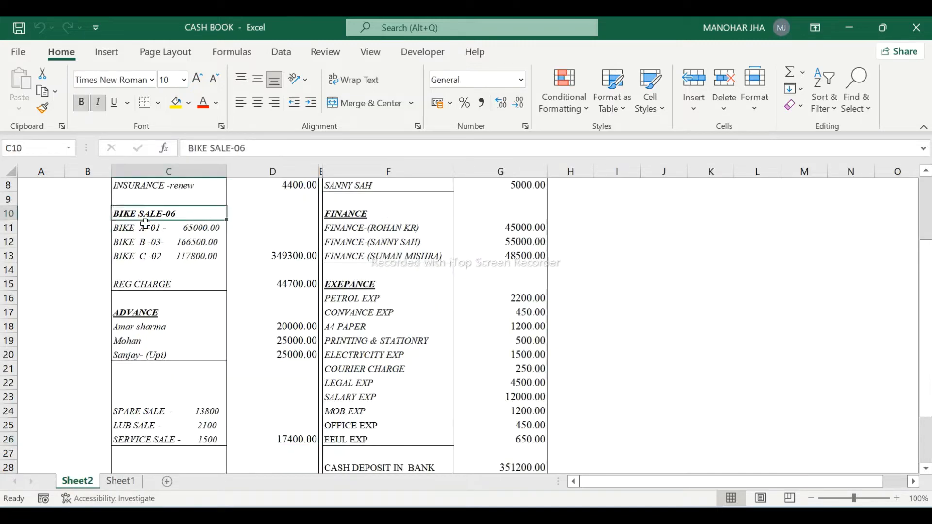
key("ctrl+Up")
key("ctrl+Up")
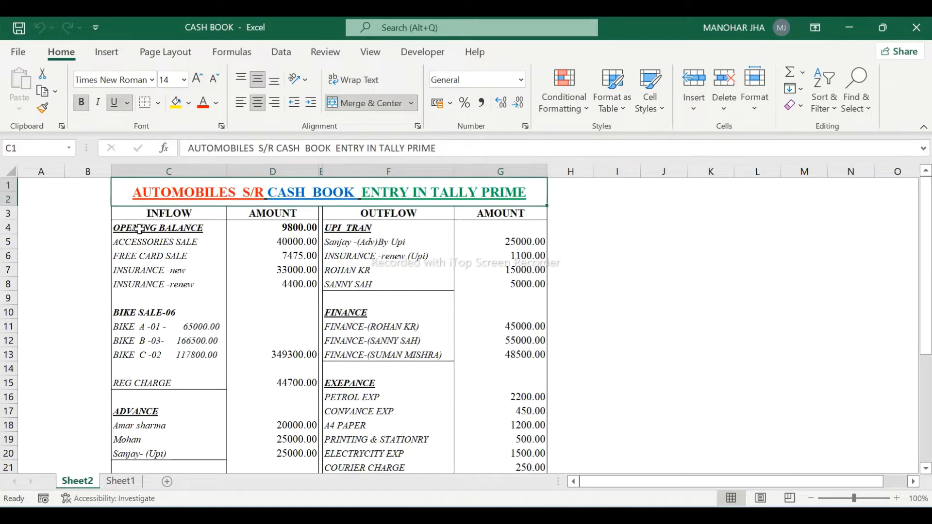
left_click(139, 229)
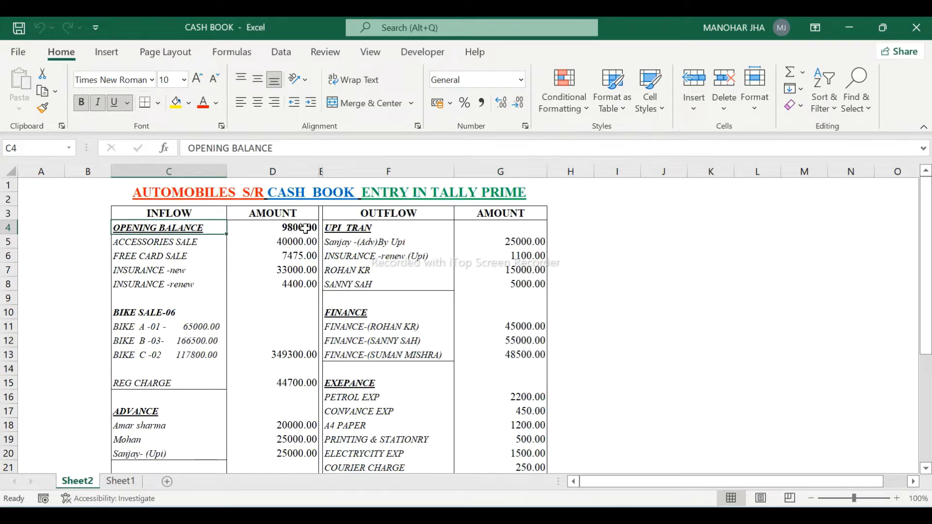
left_click(305, 228)
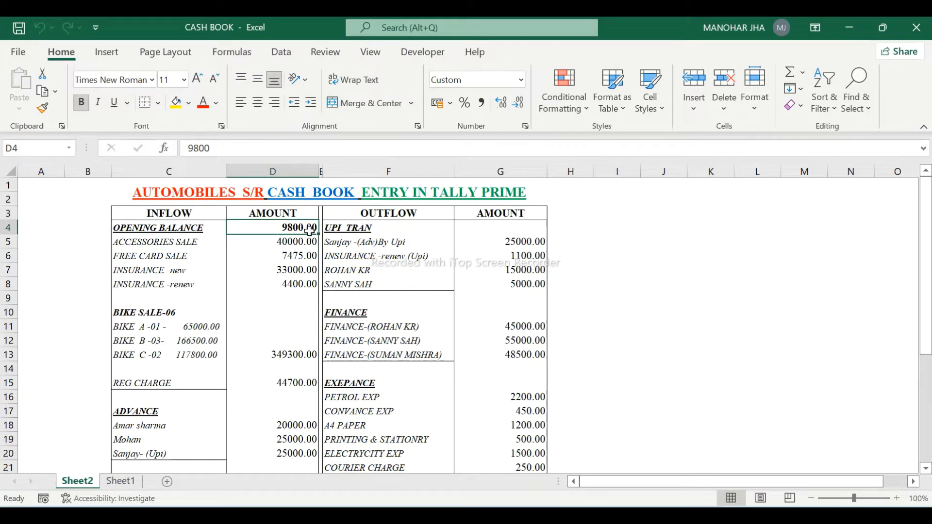
key("alt+Tab")
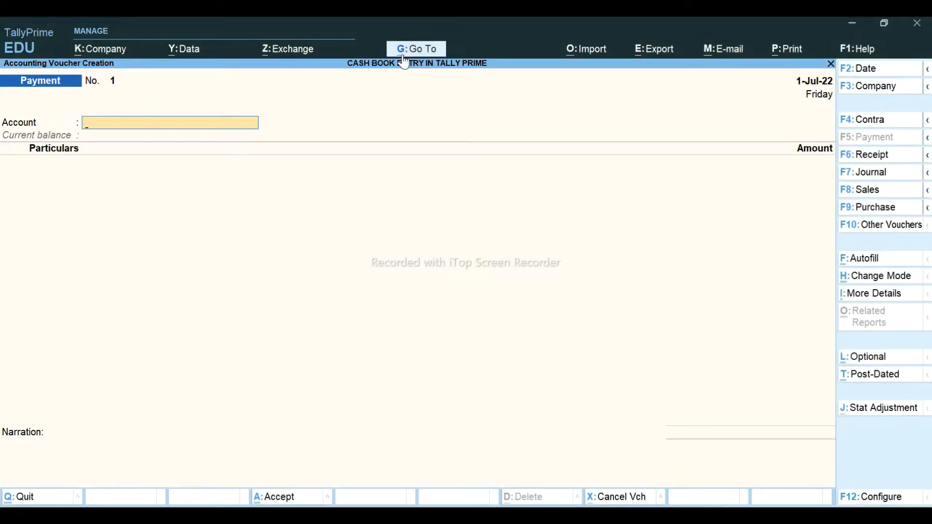
- Use Go To (Alt+G) to open Ledger Vouchers for Cash, showing its 9,800.00 opening balance
key("alt+g")
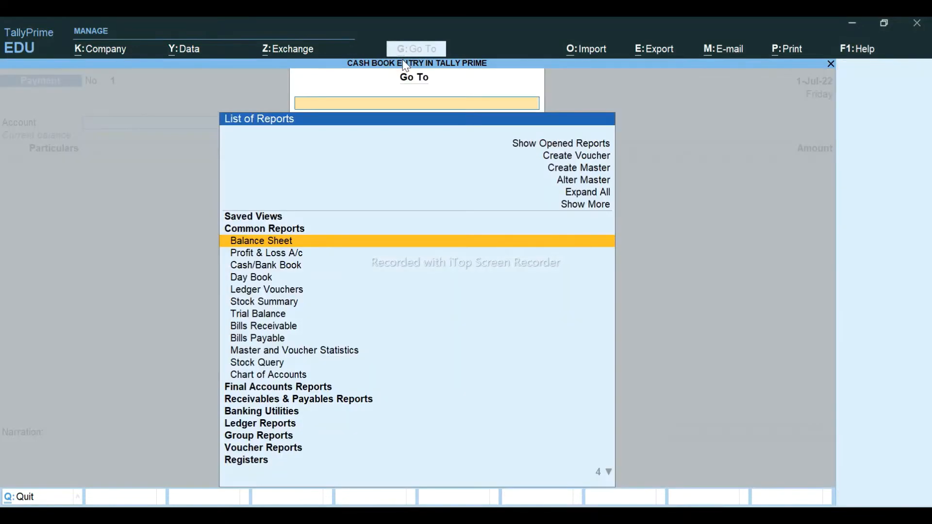
key("Down")
key("Down")
key("Down")
key("Down")
key("Return")
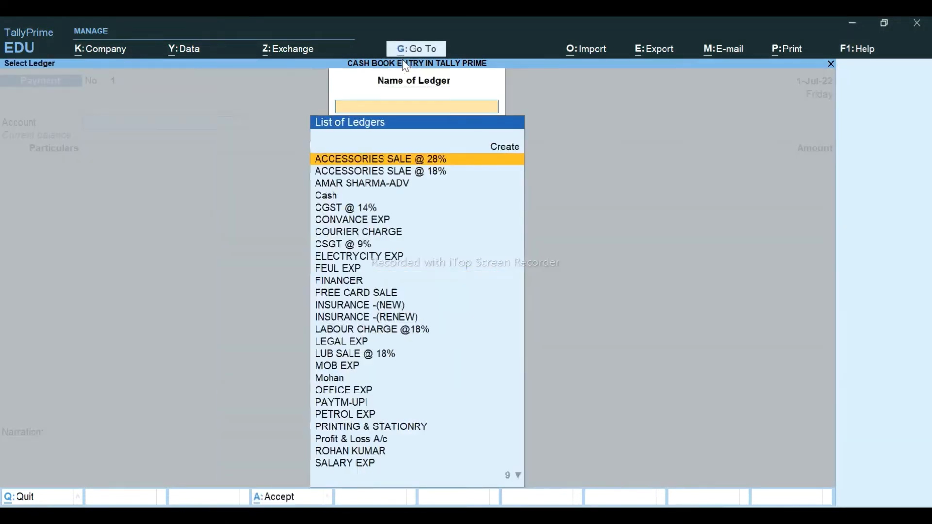
type("Cash")
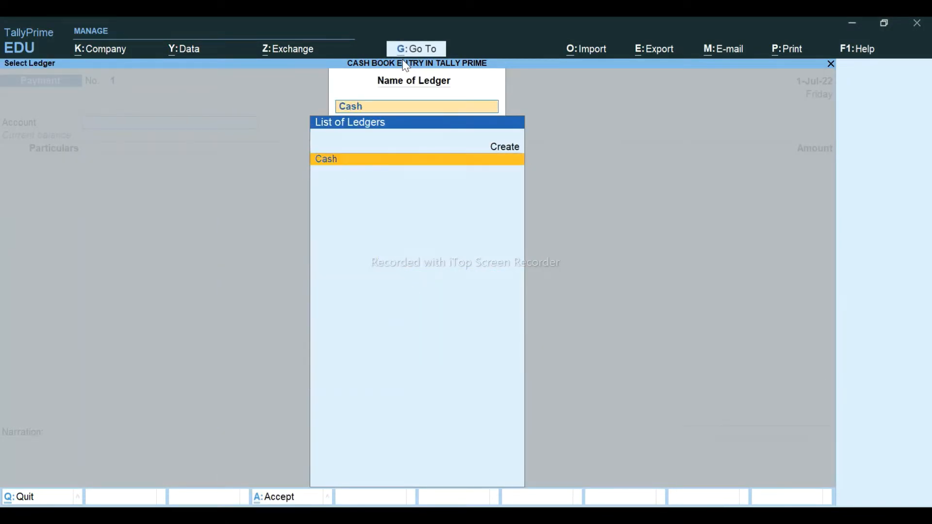
key("Return")
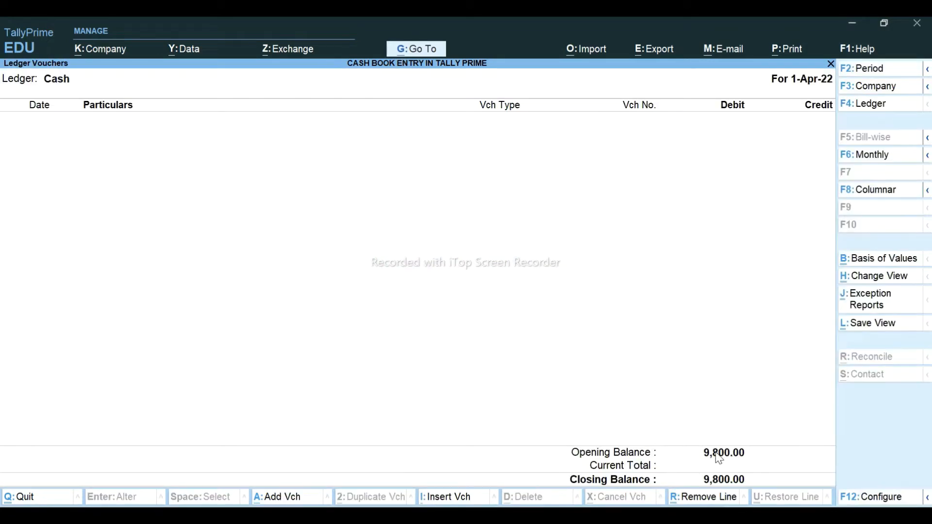
- Open the Cash ledger in alteration to confirm its 9,800.00 Dr opening balance, then return to Excel
key("Escape")
key("Escape")
key("Escape")
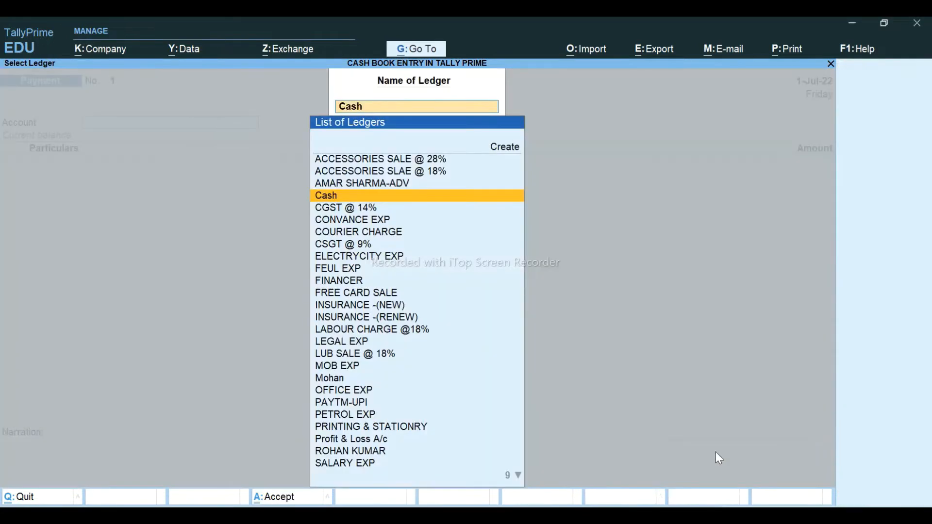
key("Up")
key("Up")
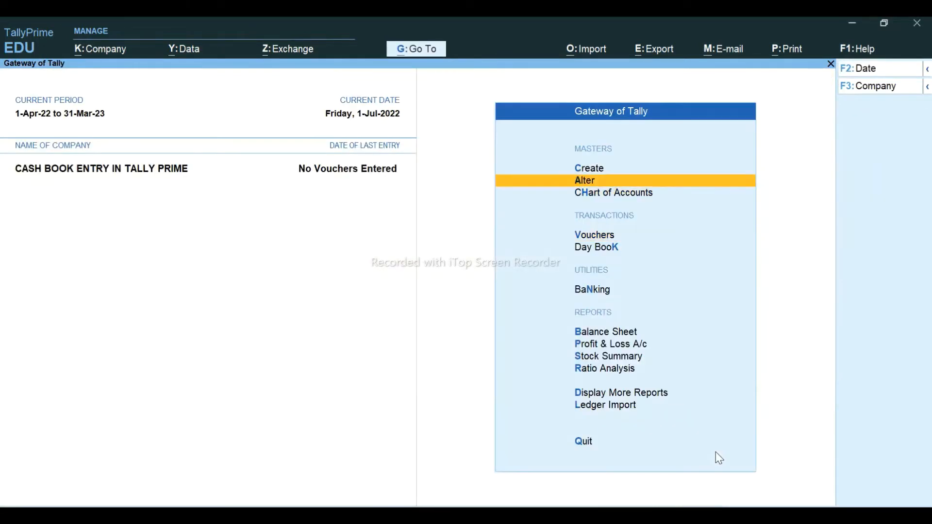
key("Return")
key("Down")
key("Return")
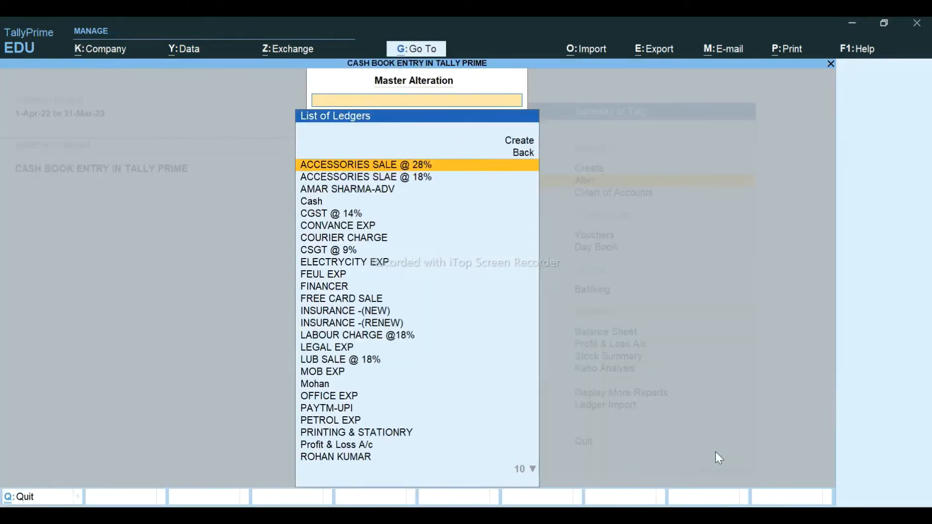
type("Cas")
key("Return")
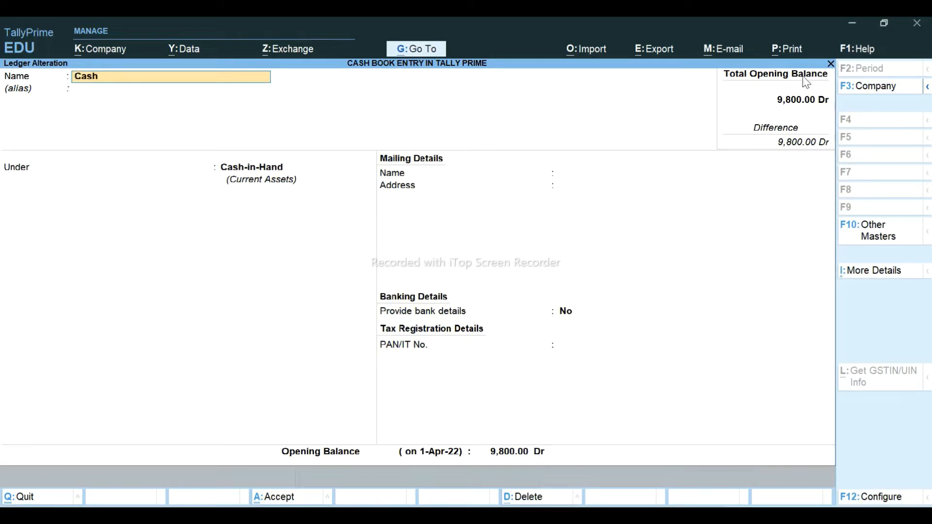
key("Escape")
key("Escape")
key("Escape")
key("Escape")
key("Escape")
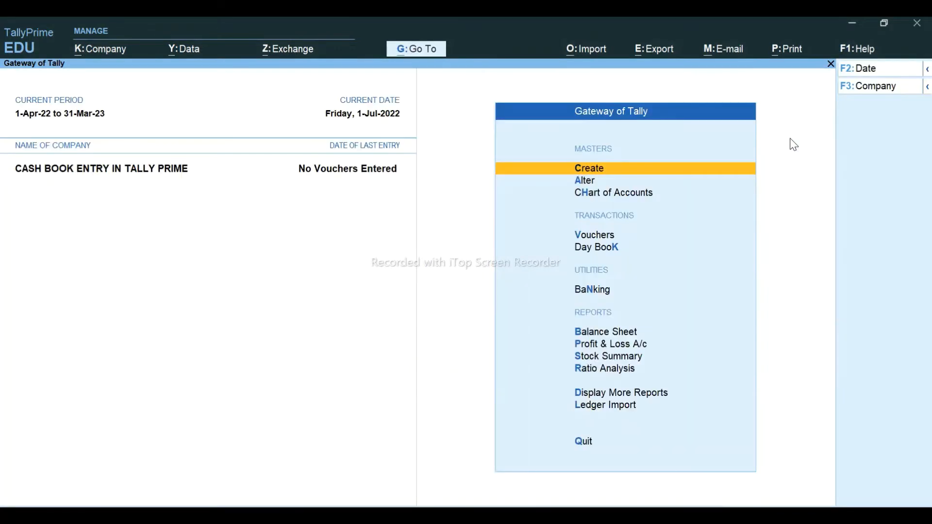
key("alt+Tab")
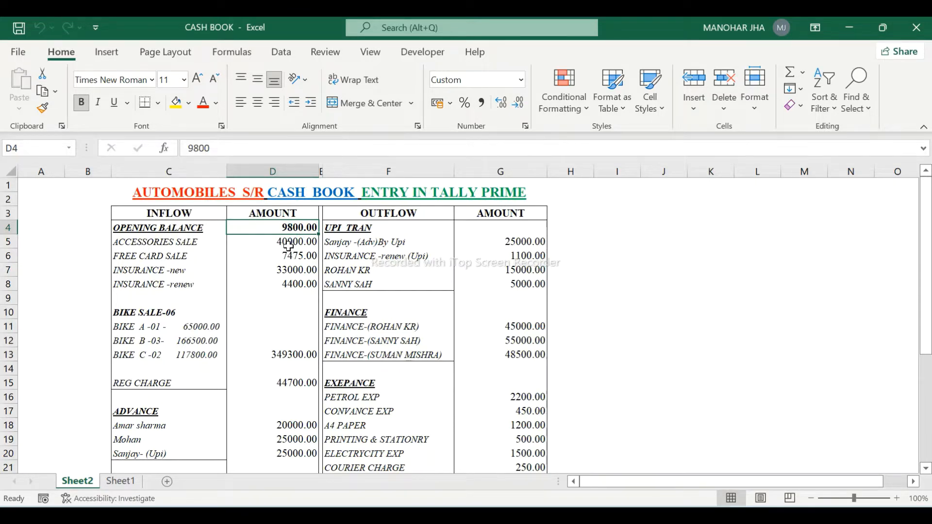
- Start a new Access Sale voucher SR/22-23/01 via F8 Sales, then switch to the YouTube page
key("alt+Tab")
key("v")
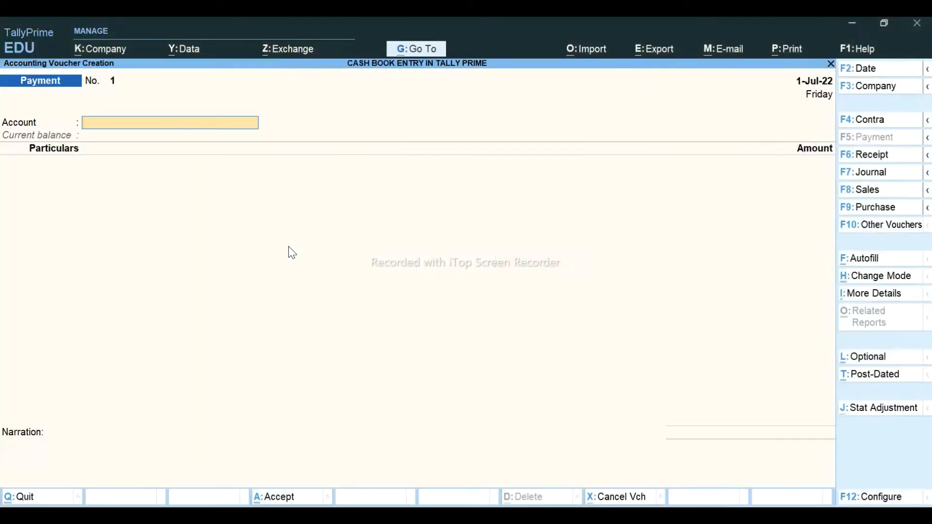
left_click(878, 190)
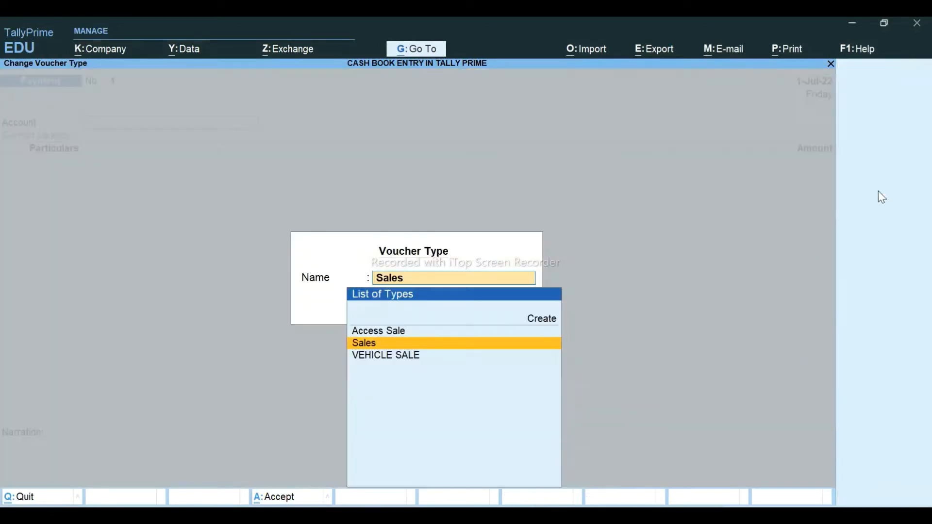
left_click(368, 332)
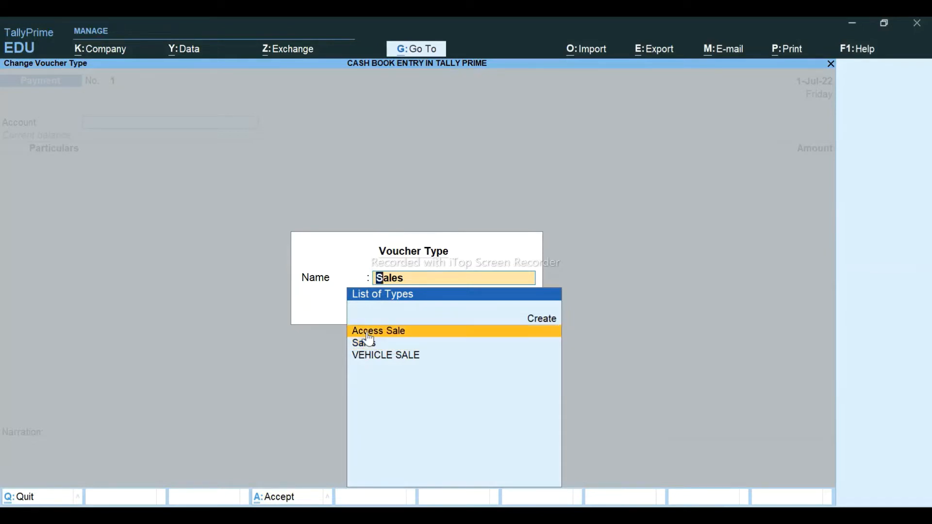
left_click(369, 332)
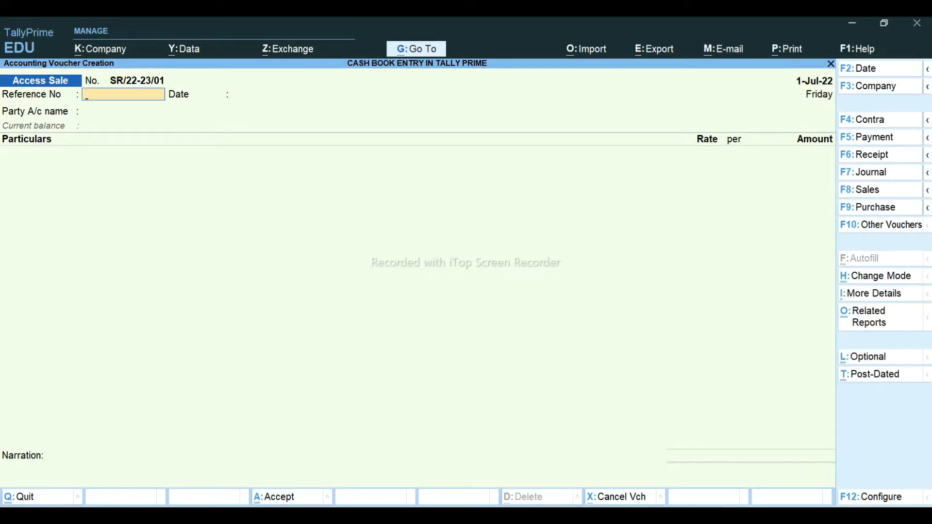
key("alt+Tab")
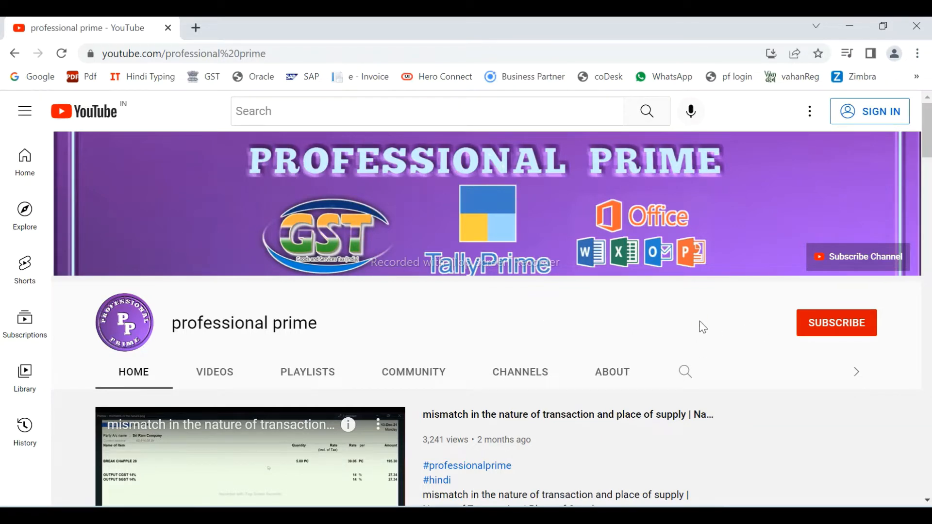
- Scroll through the professional prime channel's playlist shelves and back up, then return to TallyPrime
scroll(703, 327, "down", 5)
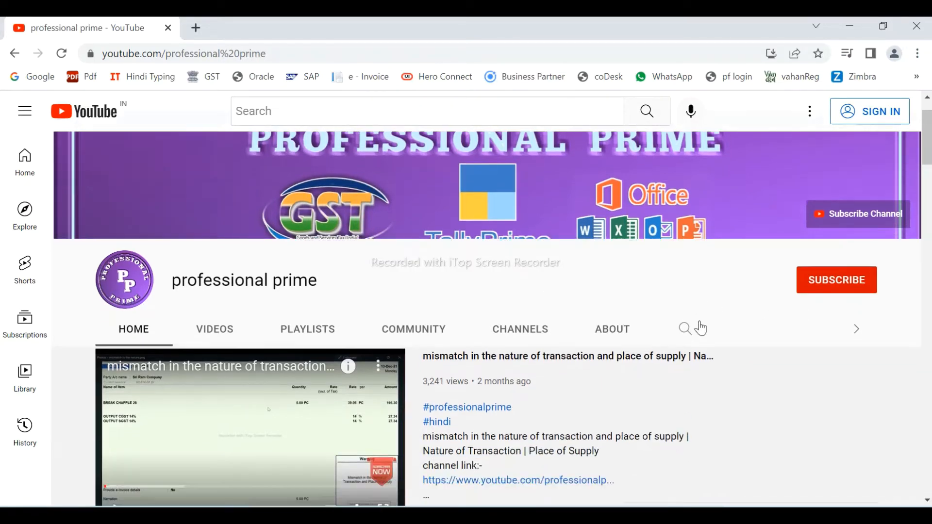
scroll(703, 328, "down", 5)
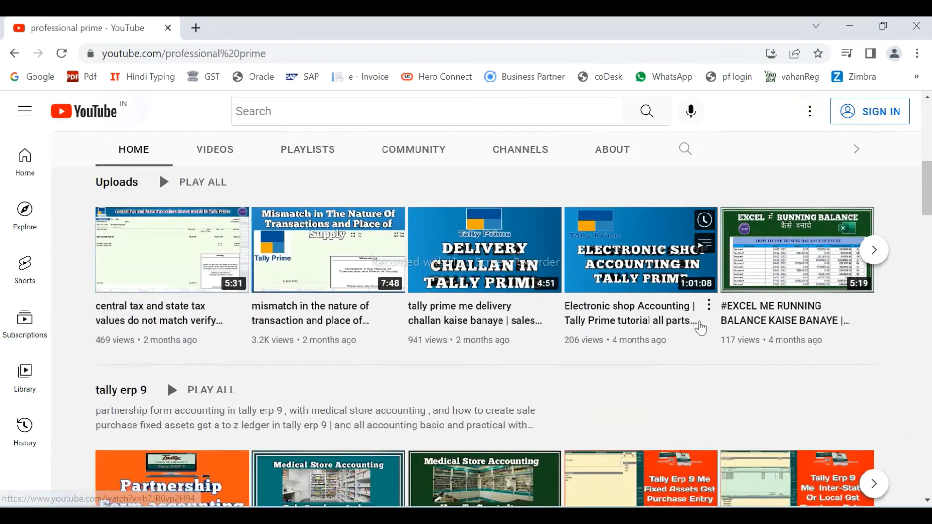
scroll(703, 327, "down", 1)
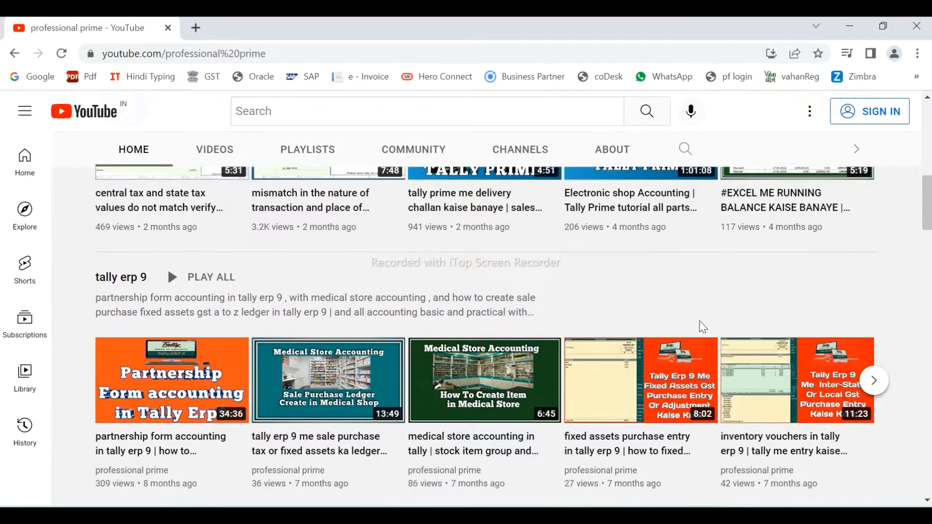
scroll(703, 327, "down", 1)
scroll(703, 327, "down", 1)
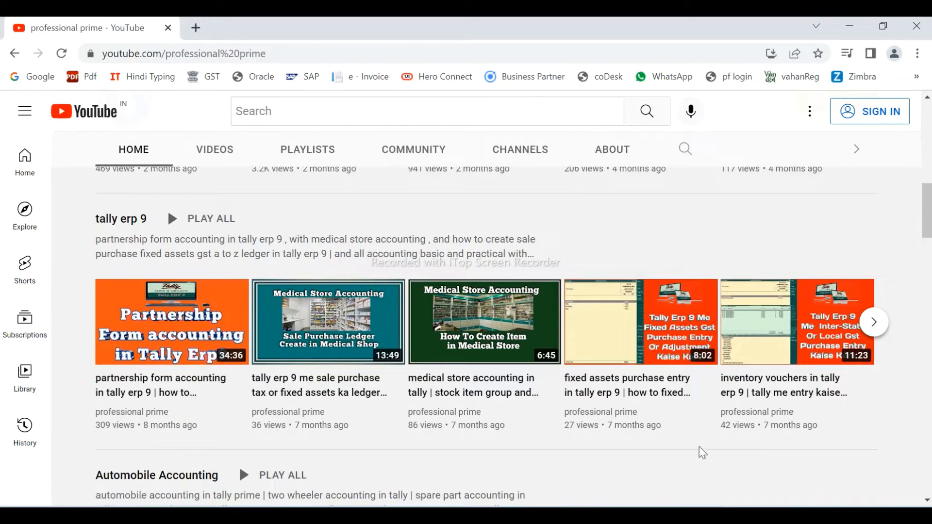
scroll(702, 453, "down", 8)
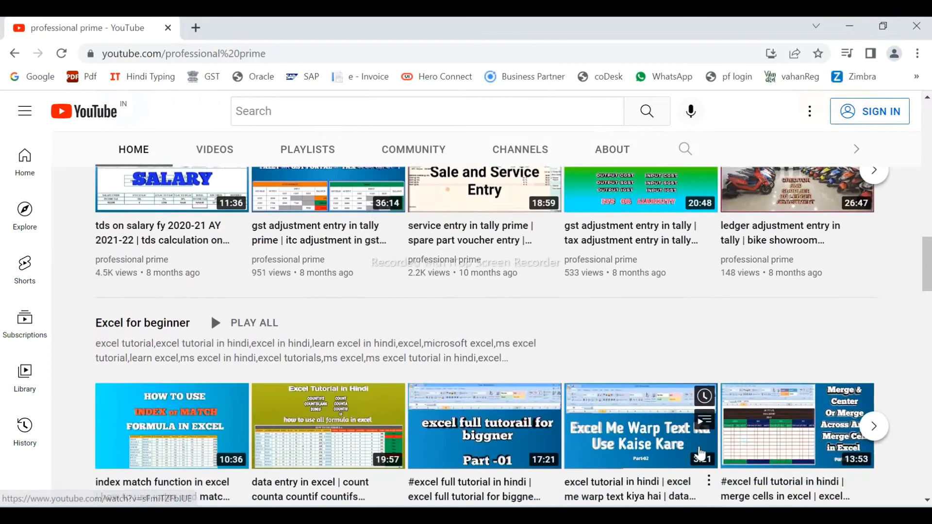
scroll(700, 454, "down", 1)
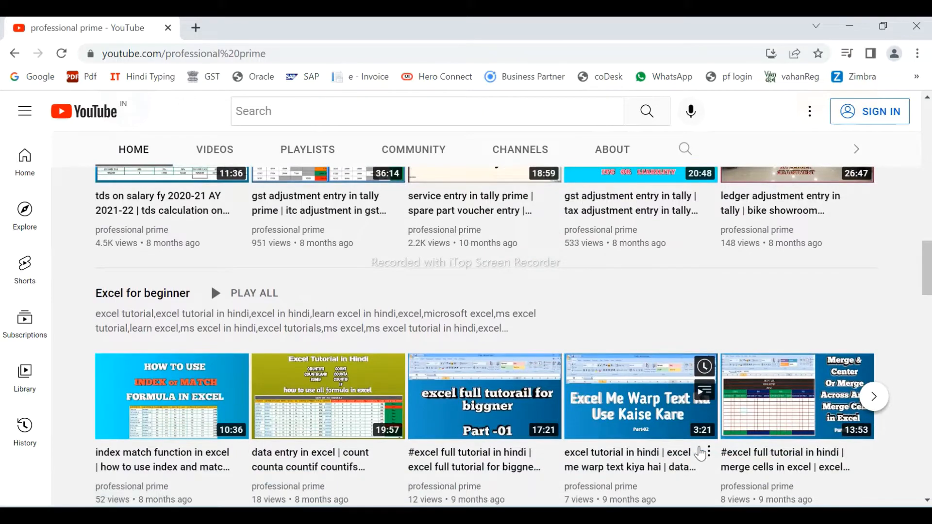
scroll(700, 454, "down", 5)
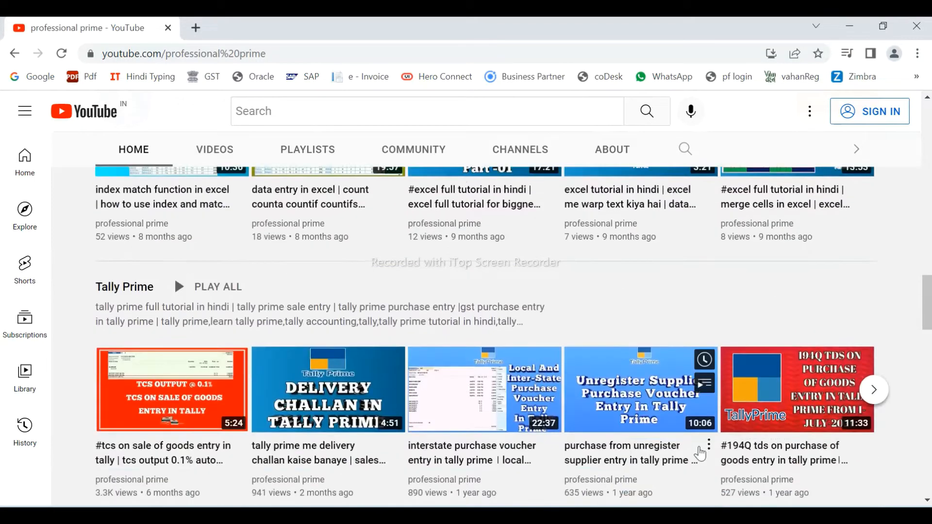
scroll(700, 454, "down", 5)
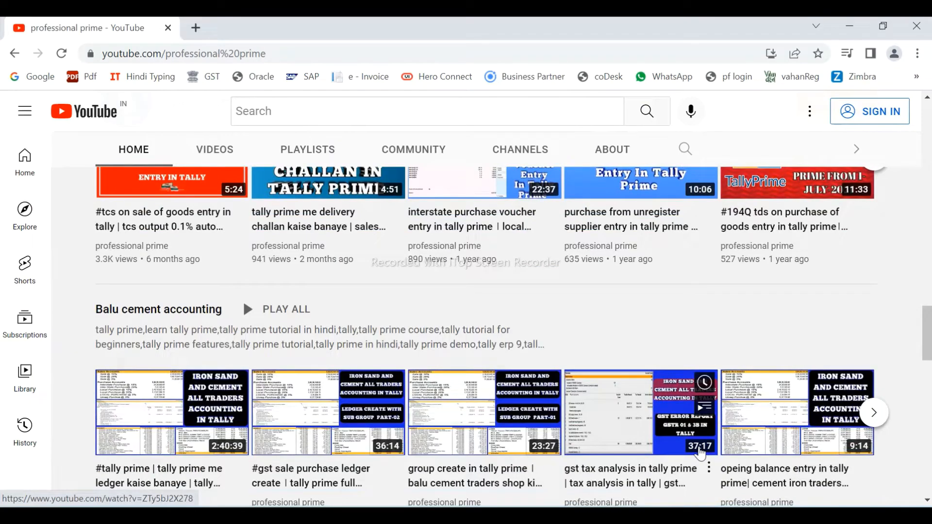
scroll(700, 453, "up", 10)
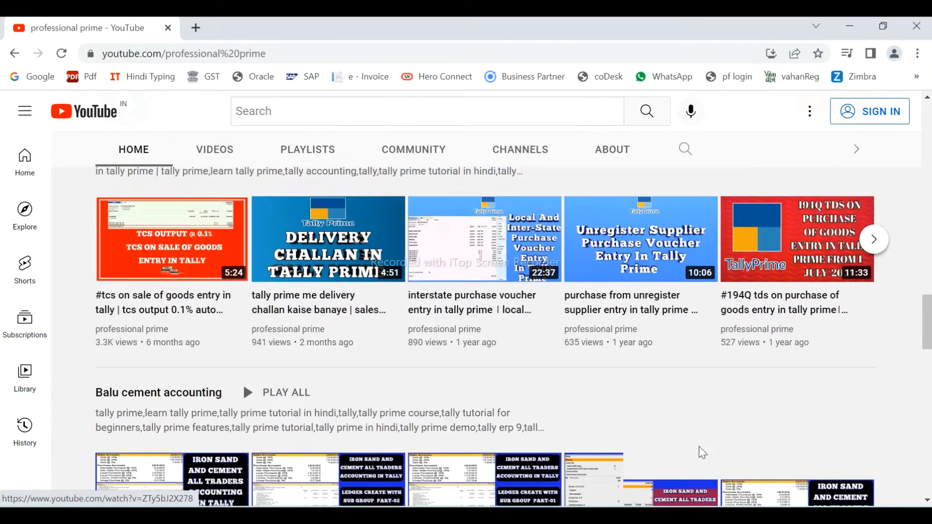
scroll(700, 454, "up", 10)
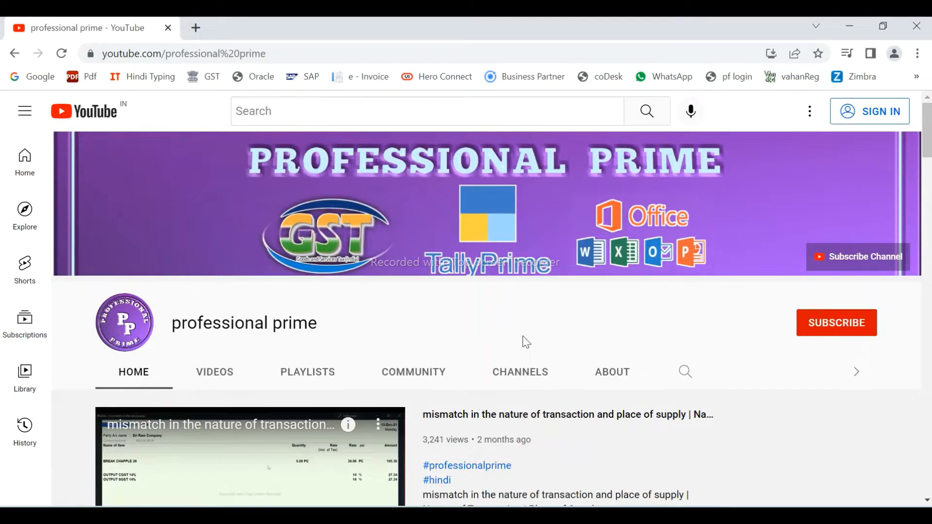
key("alt+Tab")
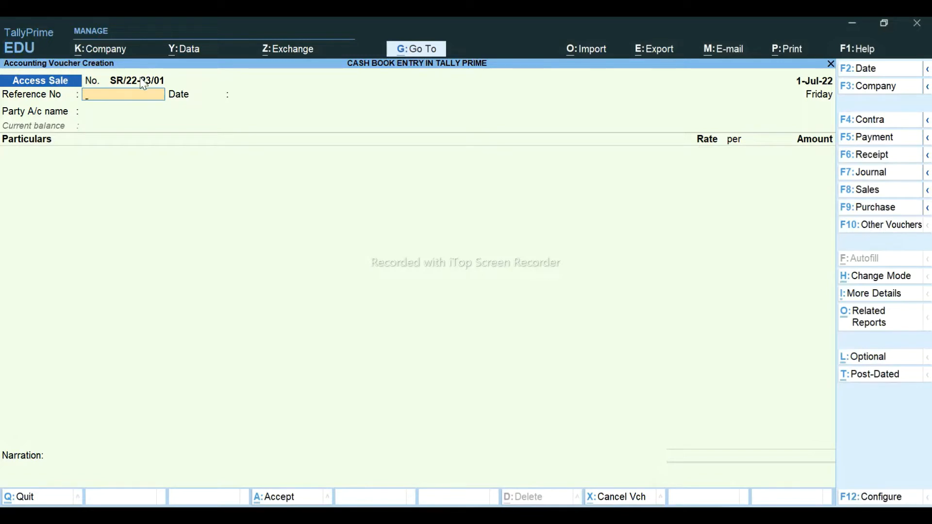
- Copy invoice number 01/2022-23 from Sheet1 G3 into the voucher's Reference No, keeping date 1-Jul-22
key("alt+Tab")
key("alt+Tab")
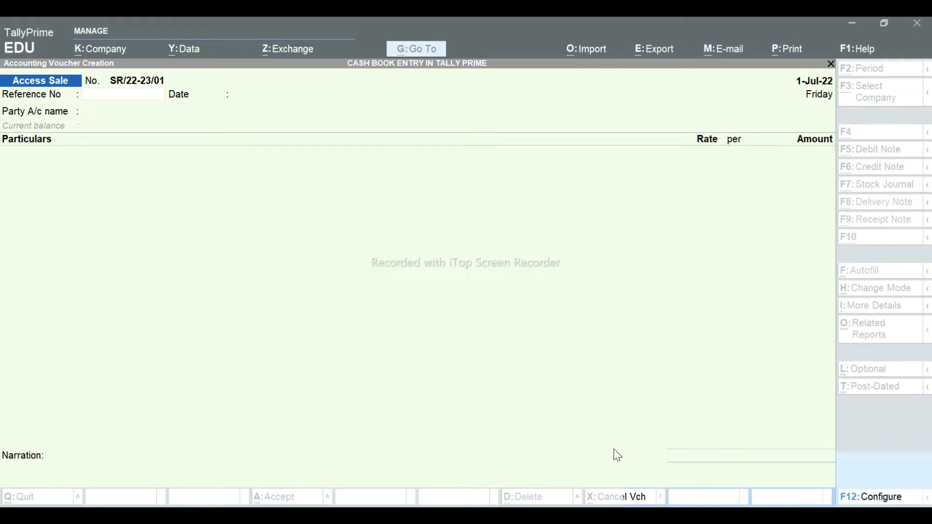
key("alt+Tab")
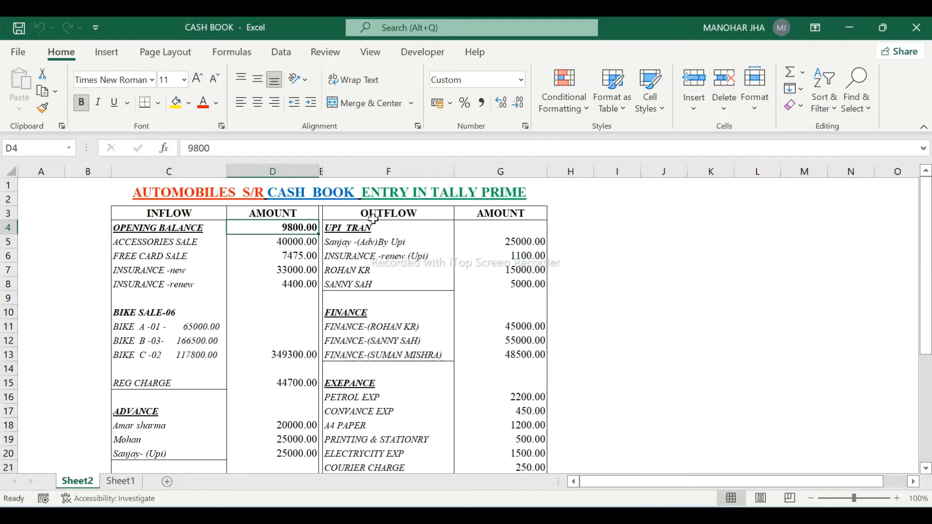
left_click(121, 480)
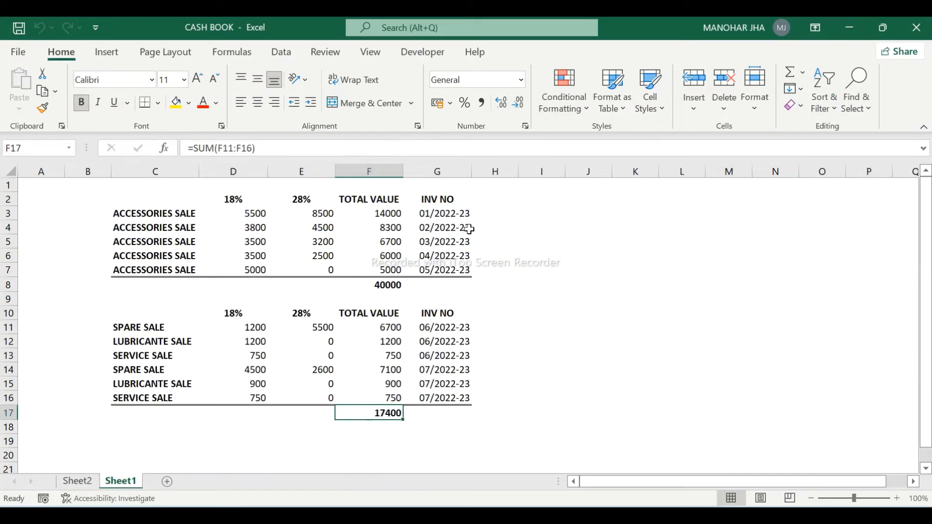
left_click(447, 214)
key("ctrl+c")
key("alt+Tab")
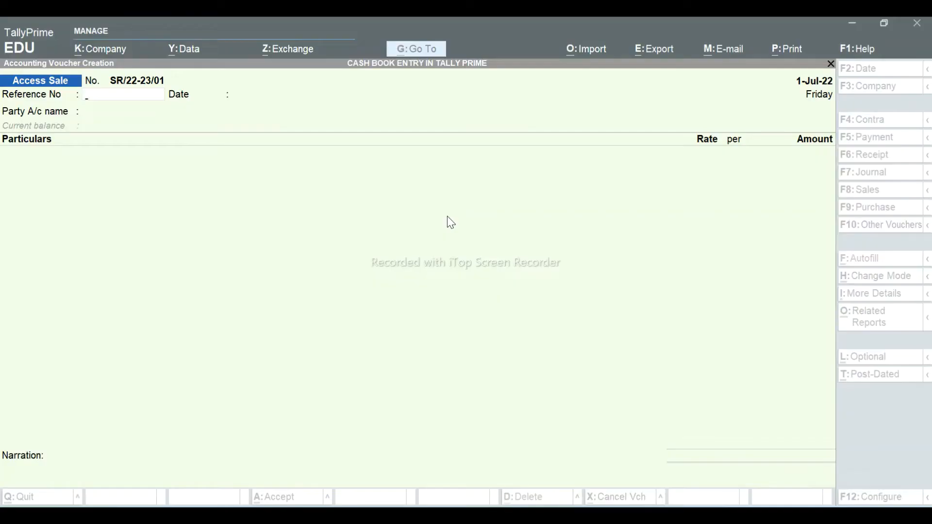
key("ctrl+v")
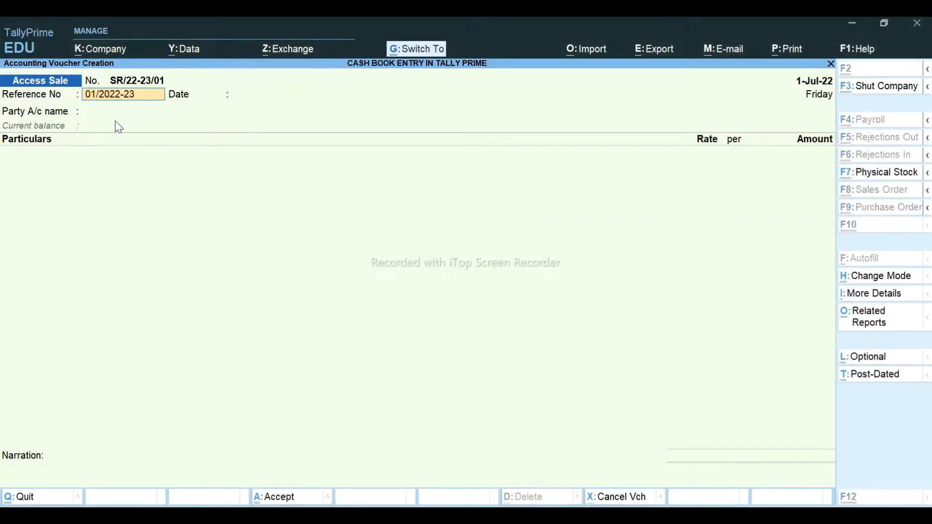
key("Return")
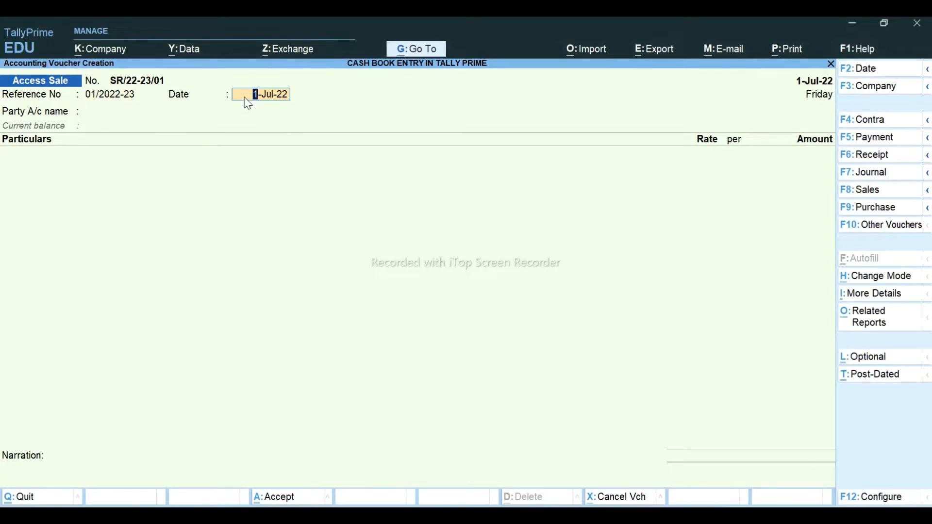
key("Return")
key("alt+Tab")
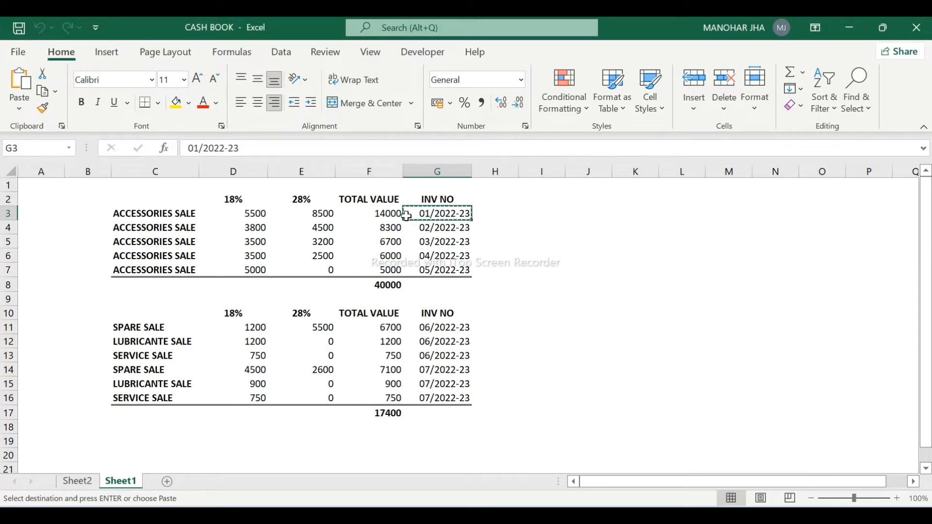
- Review Sheet2's PETROL EXP entry and the 40000 ACCESSORIES SALE amount in cell D5
key("Escape")
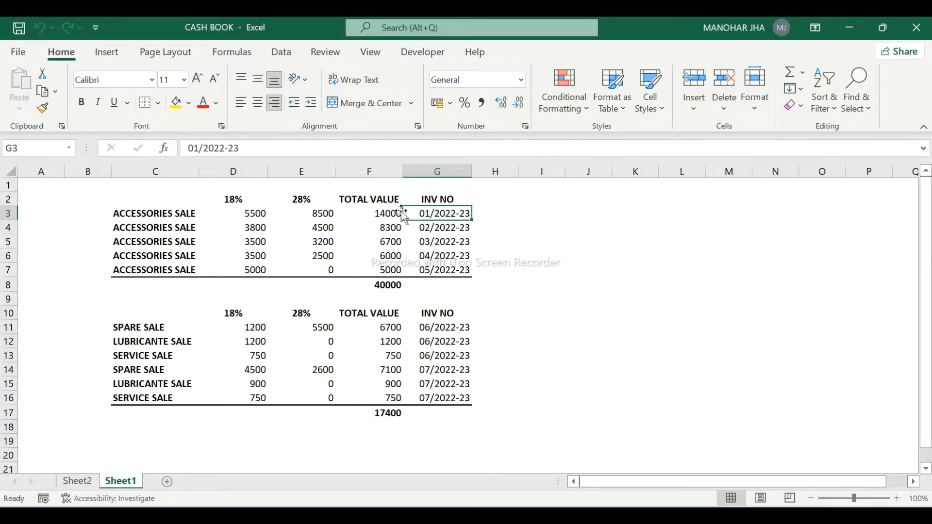
left_click(76, 481)
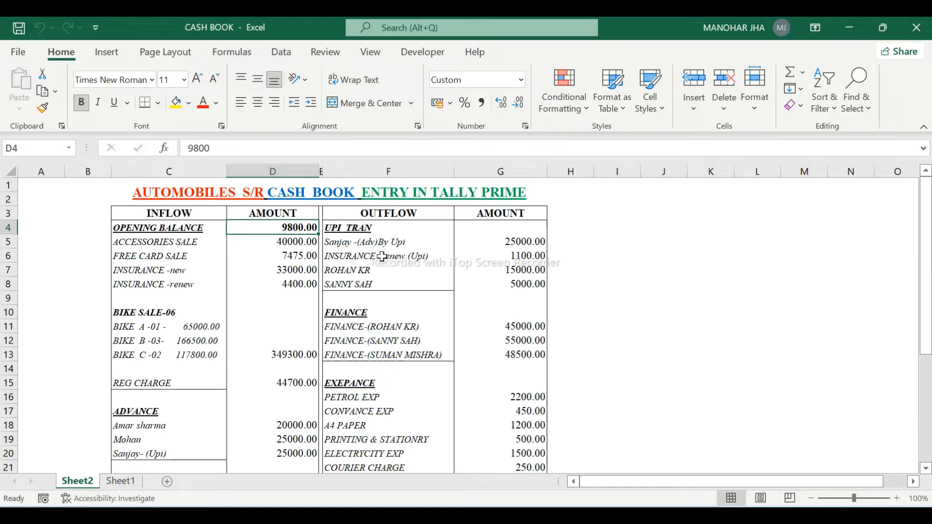
left_click(405, 398)
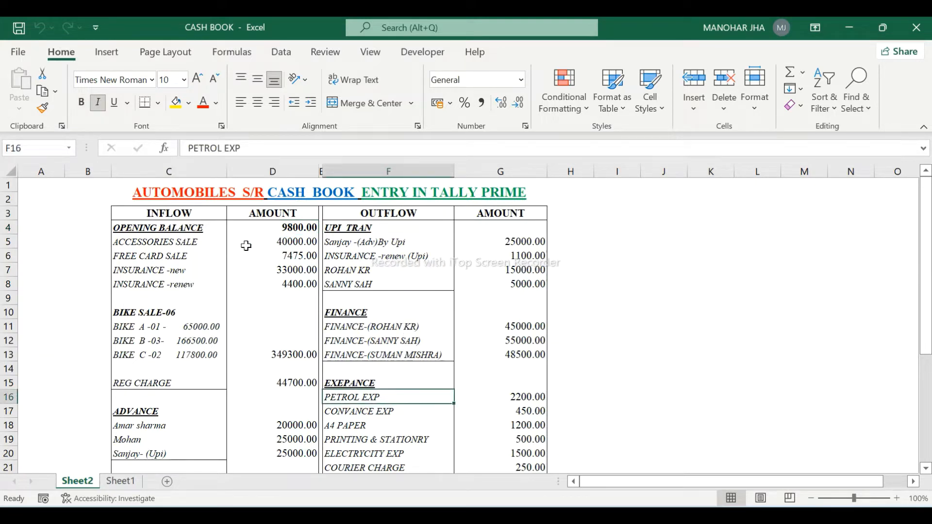
left_click(298, 245)
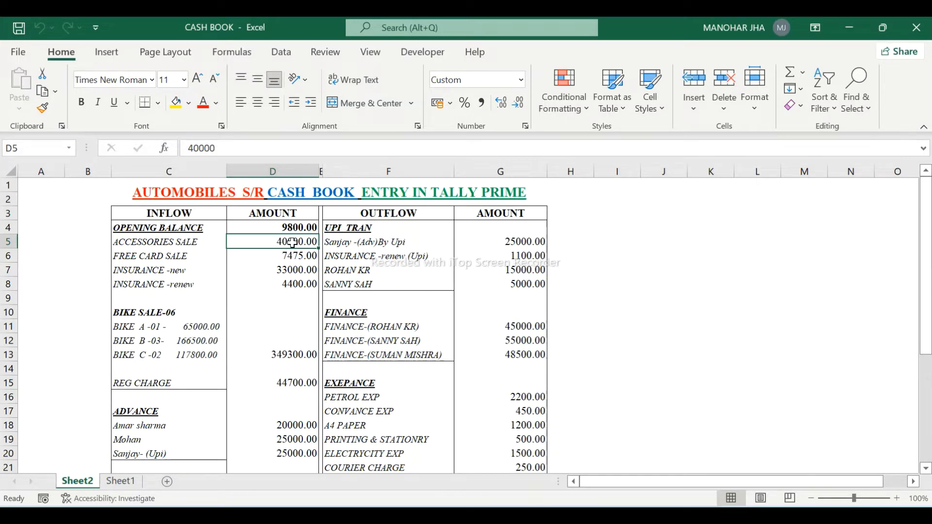
key("alt+Tab")
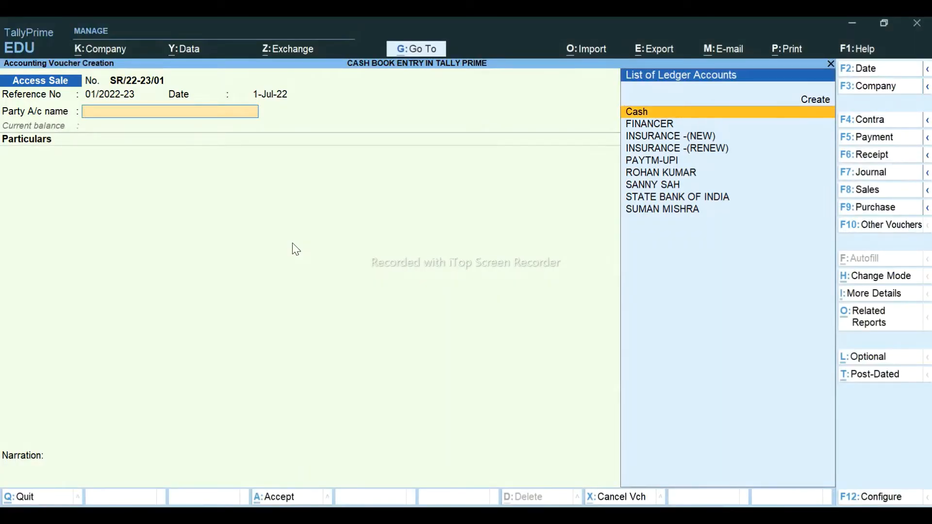
- Set Cash as the party account and compare against the accessories breakdown on Excel's Sheet1
key("Return")
key("alt+Tab")
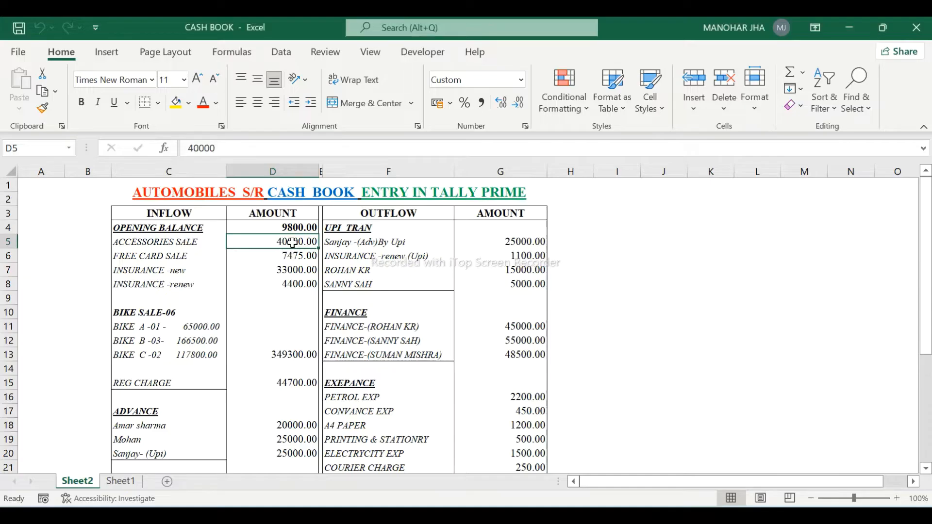
left_click(128, 480)
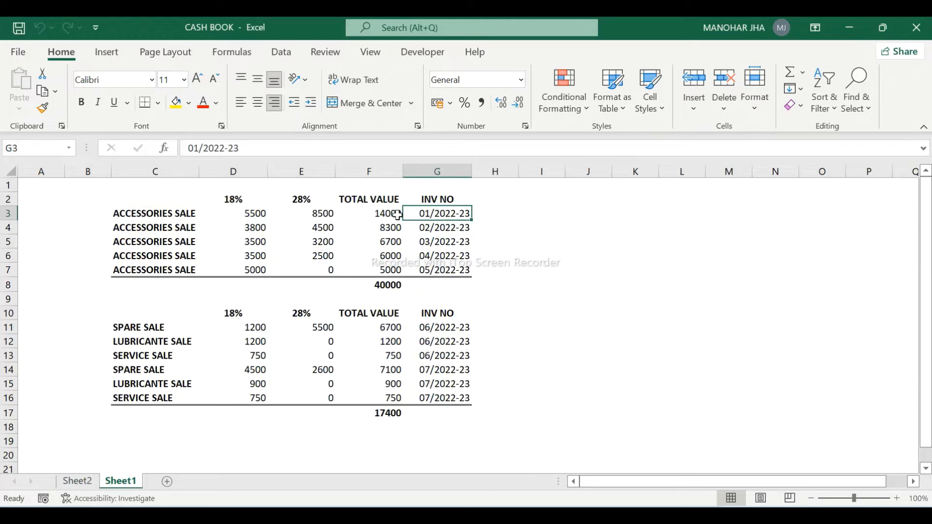
key("alt+Tab")
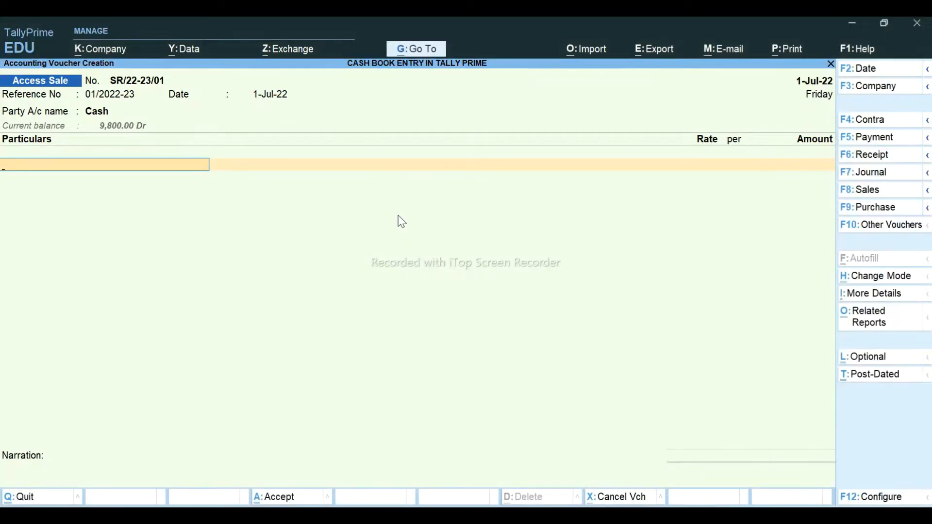
key("alt+Tab")
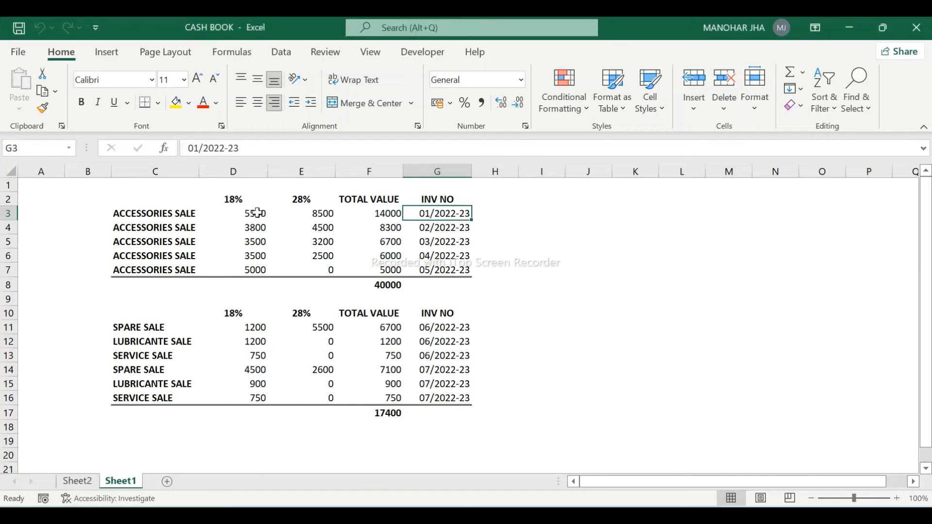
key("alt+Tab")
- Add an ACCESSORIES SLAE @ 18% line of 5500 inclusive of GST, giving 4,661.02
type("Ac")
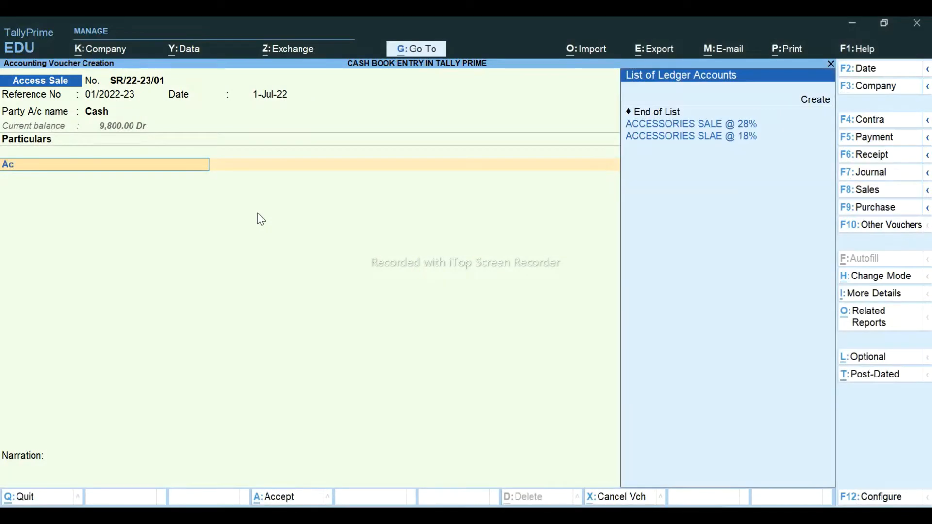
key("Down")
key("Down")
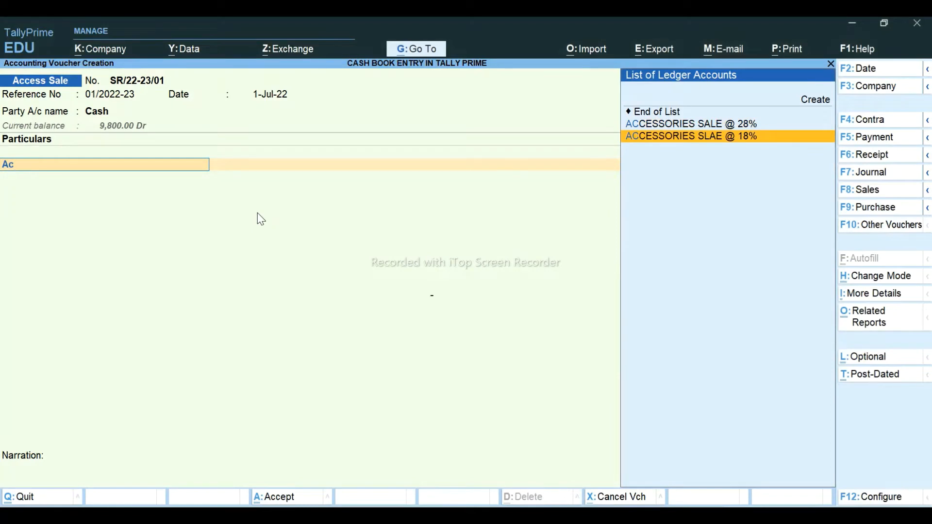
key("Return")
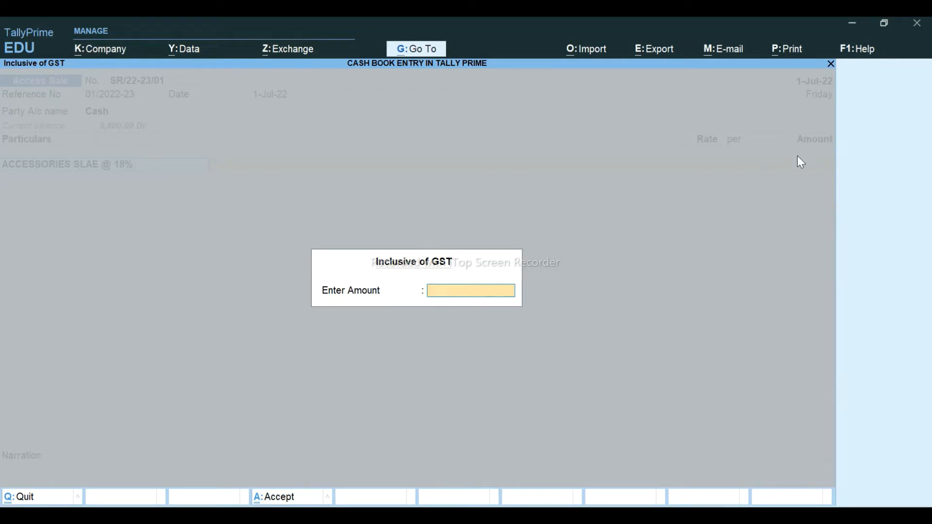
key("alt+Tab")
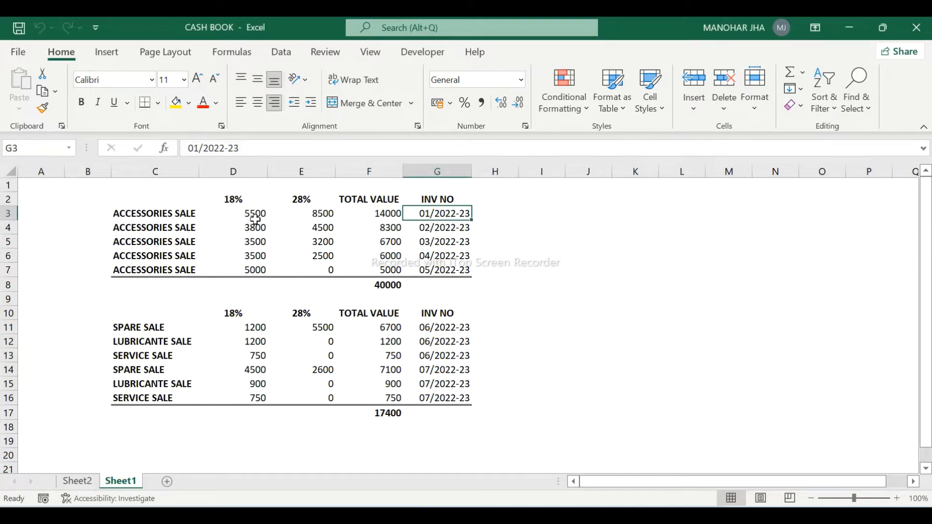
key("alt+Tab")
type("55")
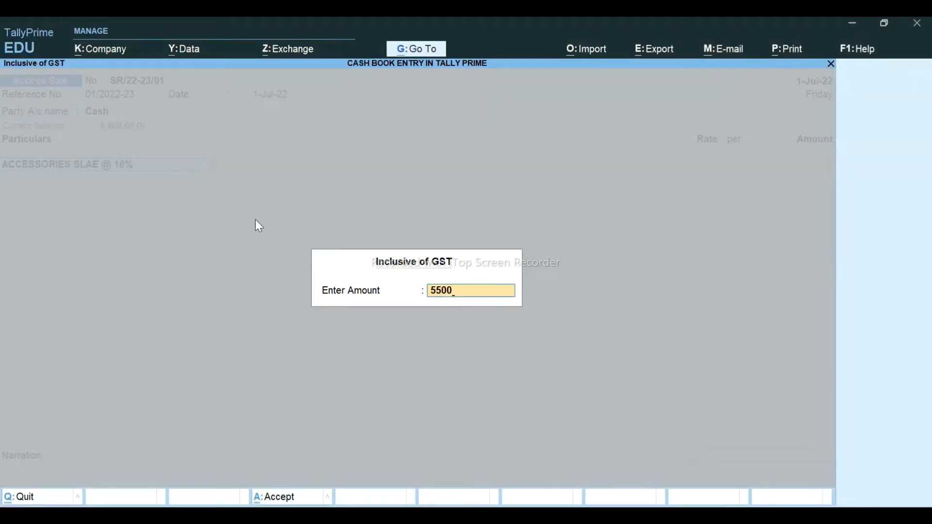
type("00")
key("Return")
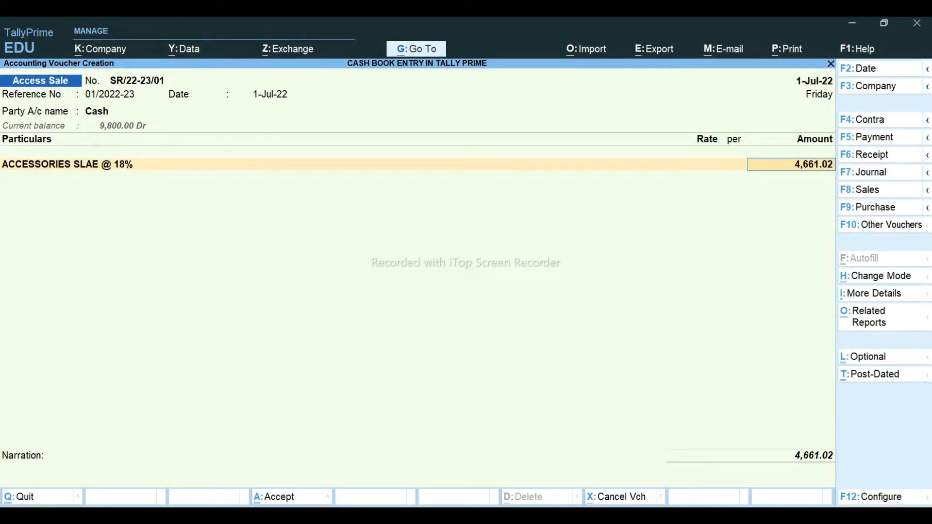
key("alt+Tab")
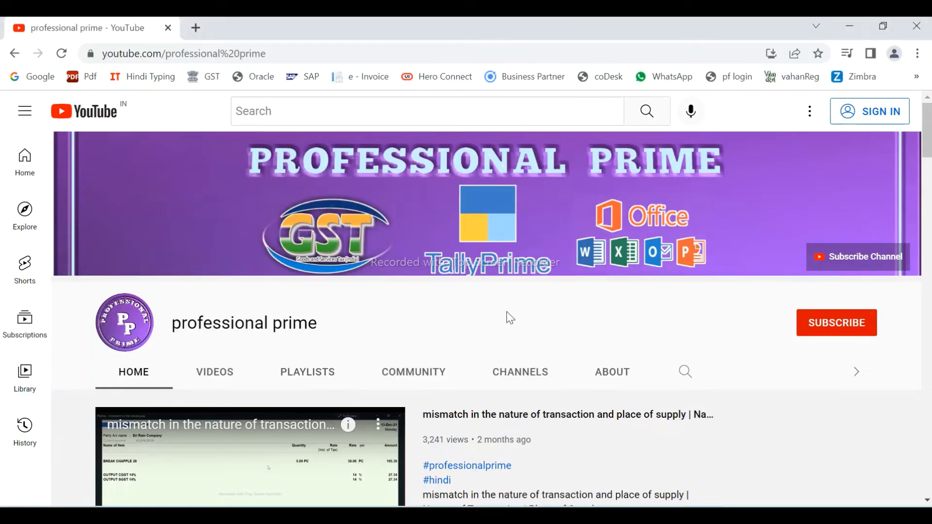
- Scroll the professional prime Home tab past the tally erp 9 row to Excel for beginner
scroll(509, 318, "down", 5)
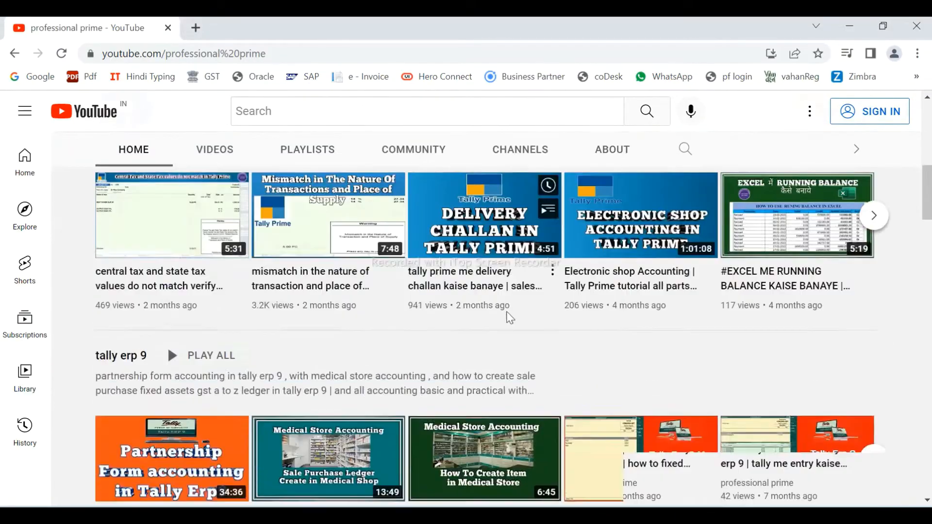
scroll(510, 318, "down", 10)
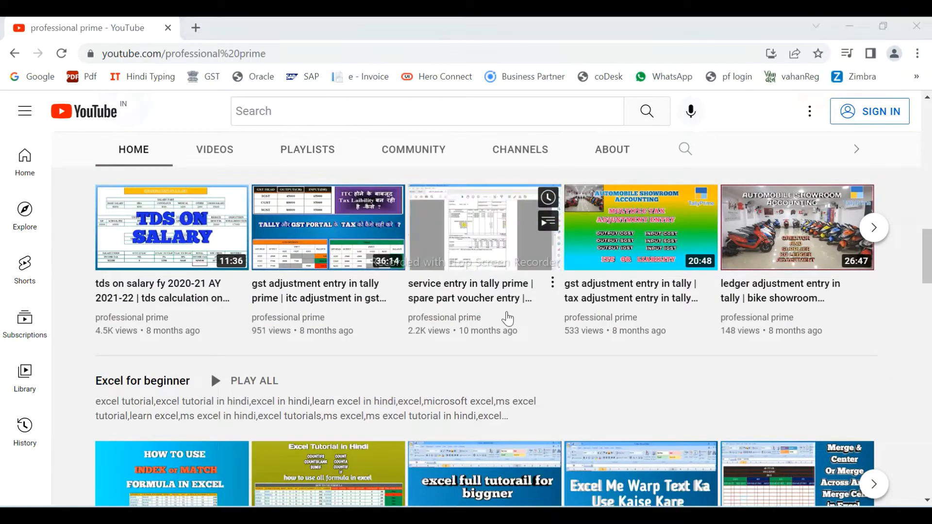
key("alt+Tab")
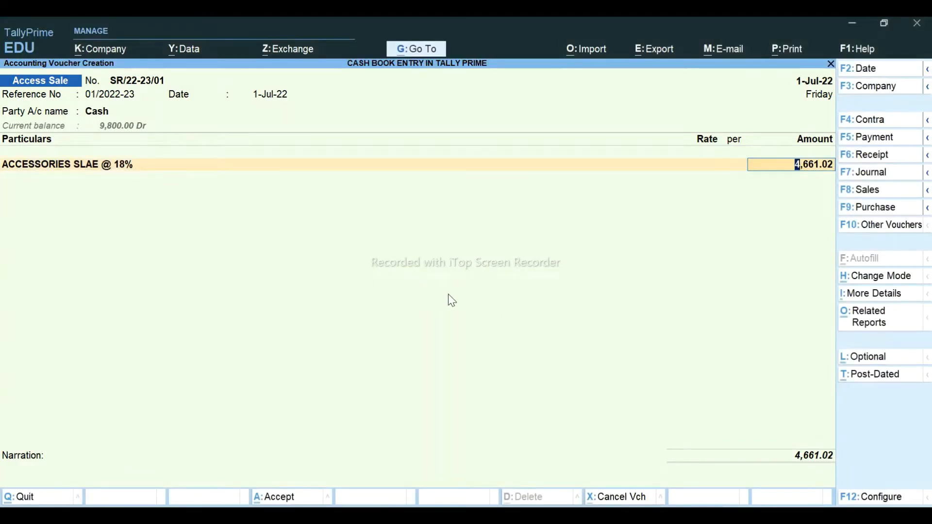
- Add an ACCESSORIES SALE @ 28% line of 8500 inclusive, giving 6,640.63 and total 11,301.65
key("Return")
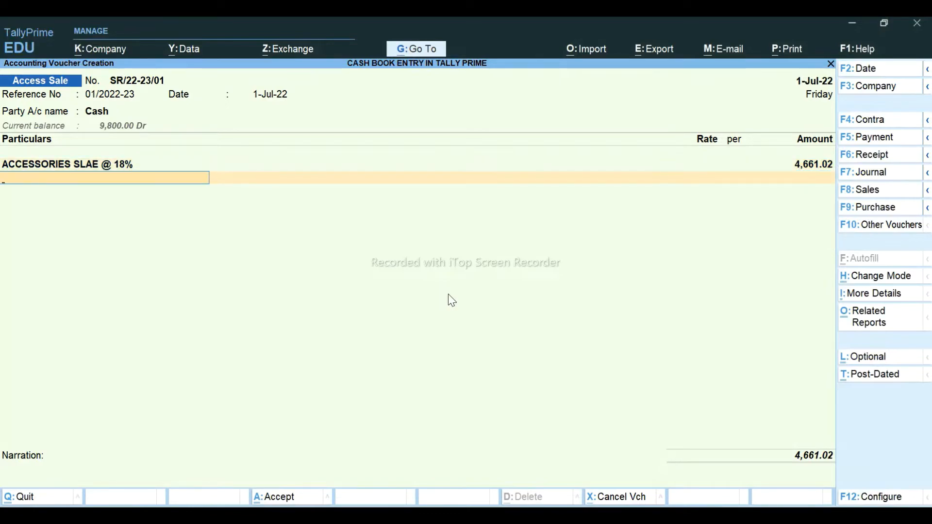
key("alt+Tab")
key("alt+Tab")
key("alt+Tab")
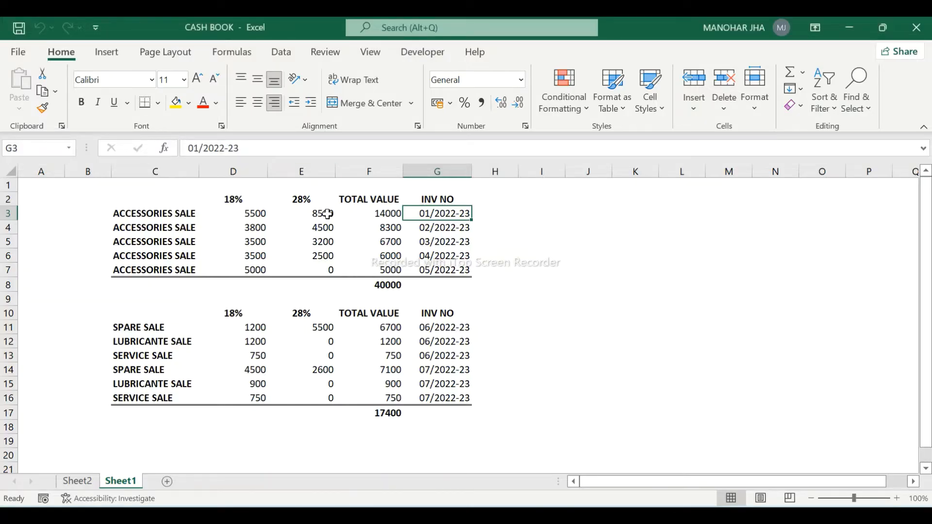
key("alt+Tab")
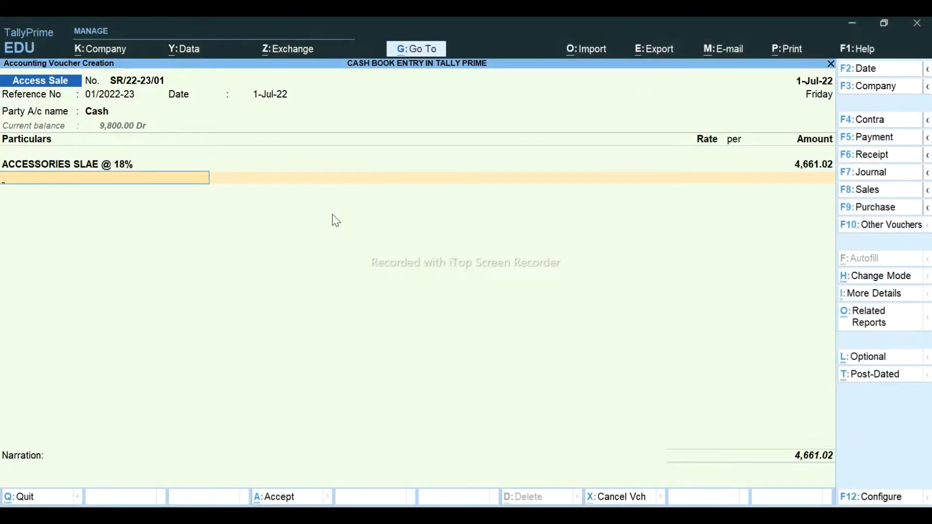
type("Acc")
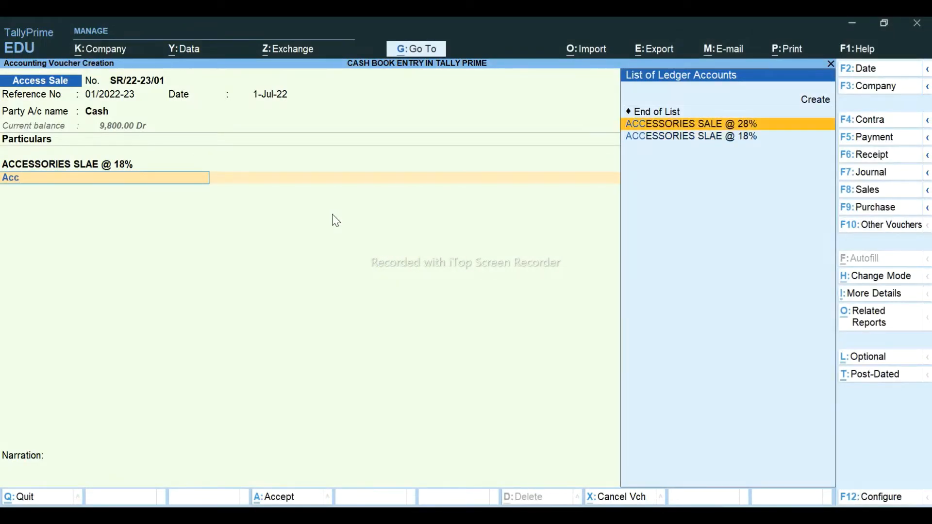
key("Return")
type("8500")
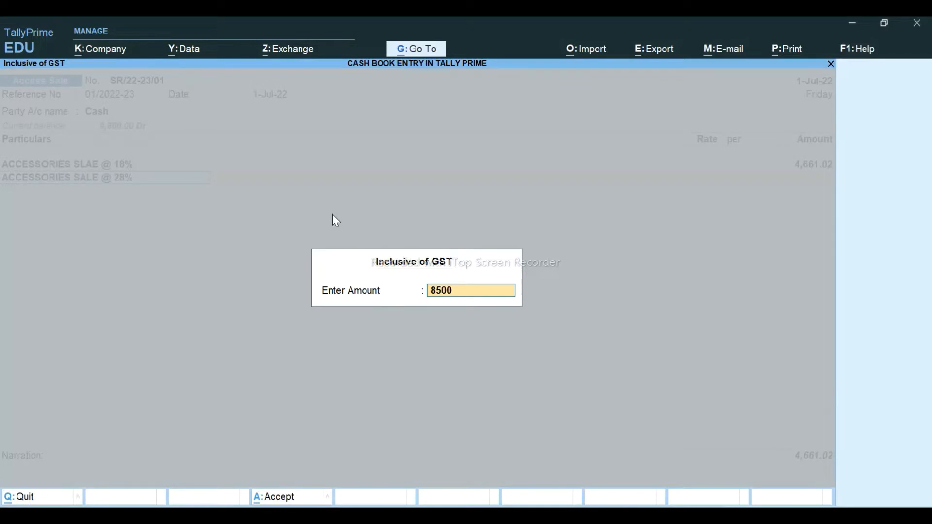
key("Return")
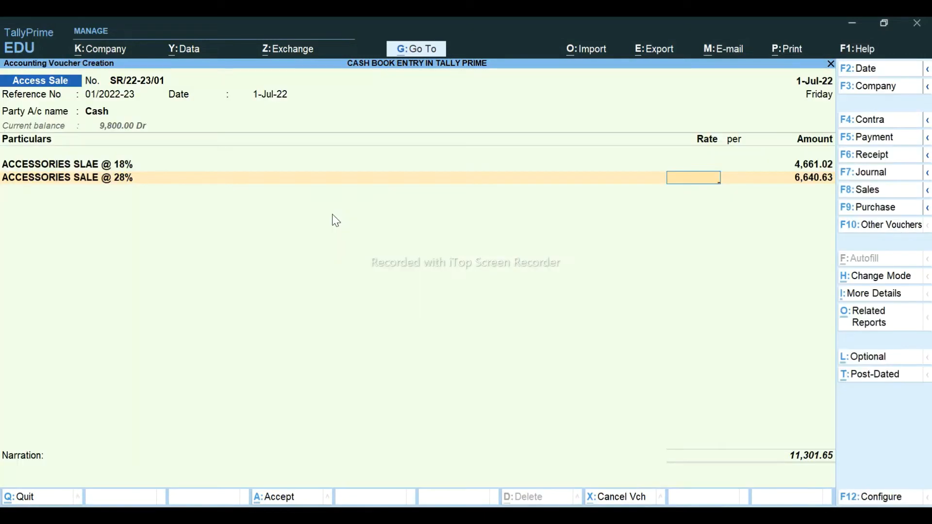
left_click(795, 184)
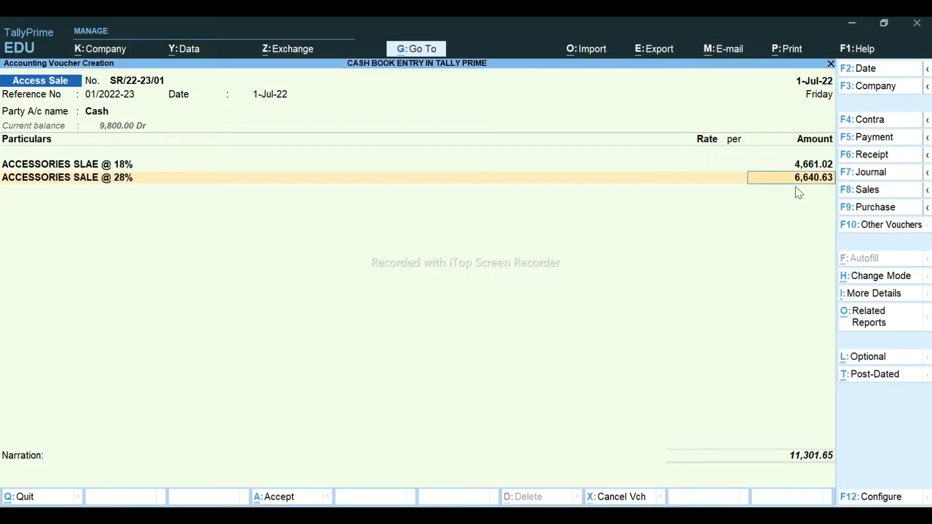
key("Return")
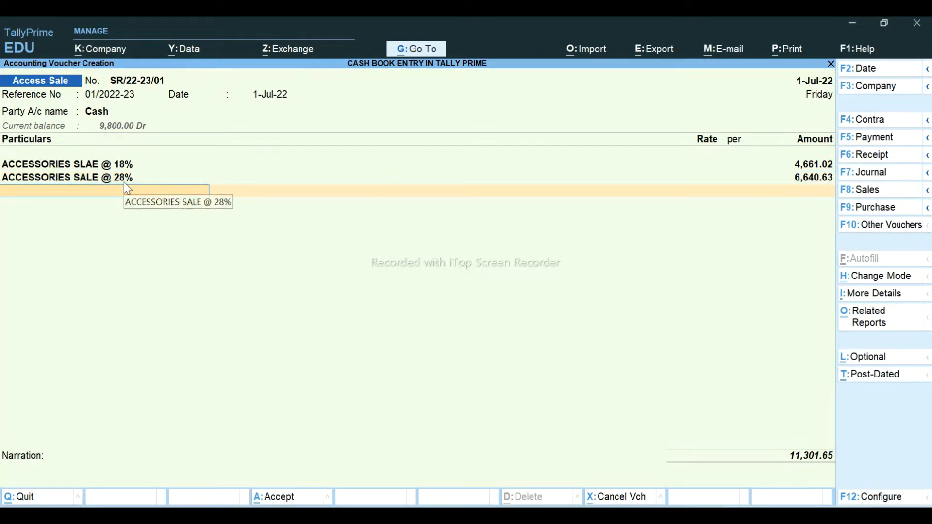
type("Cg")
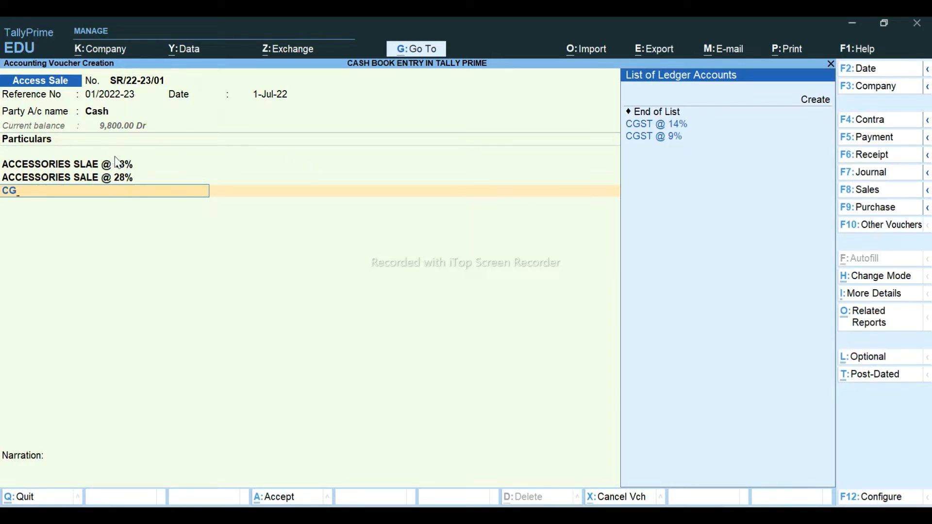
- Add CGST @ 9% and SGST @ 9% lines of 419.49 each
key("Down")
key("Down")
key("Return")
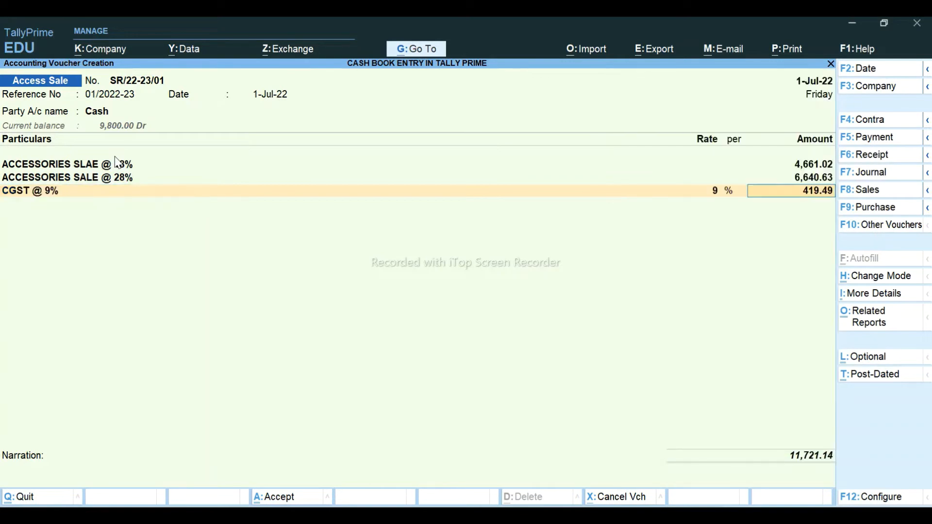
key("Return")
type("SGS")
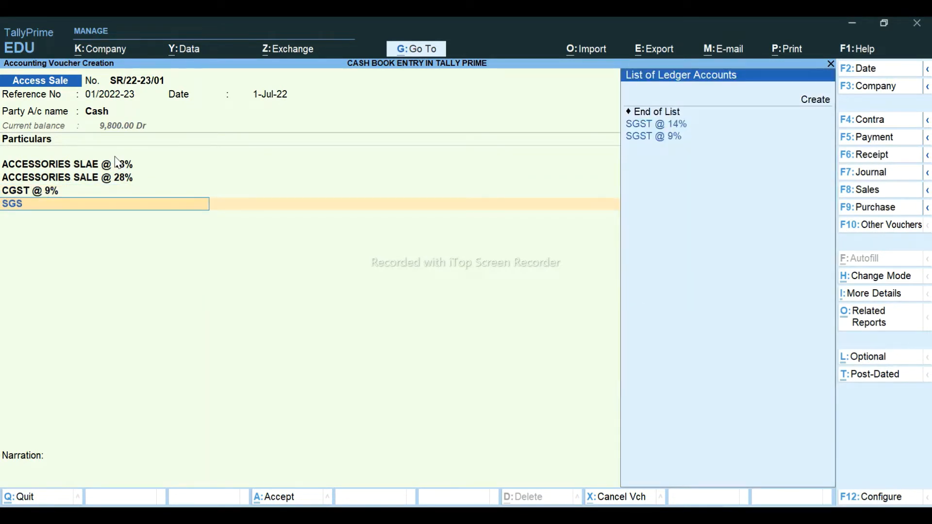
key("Down")
key("Return")
key("Return")
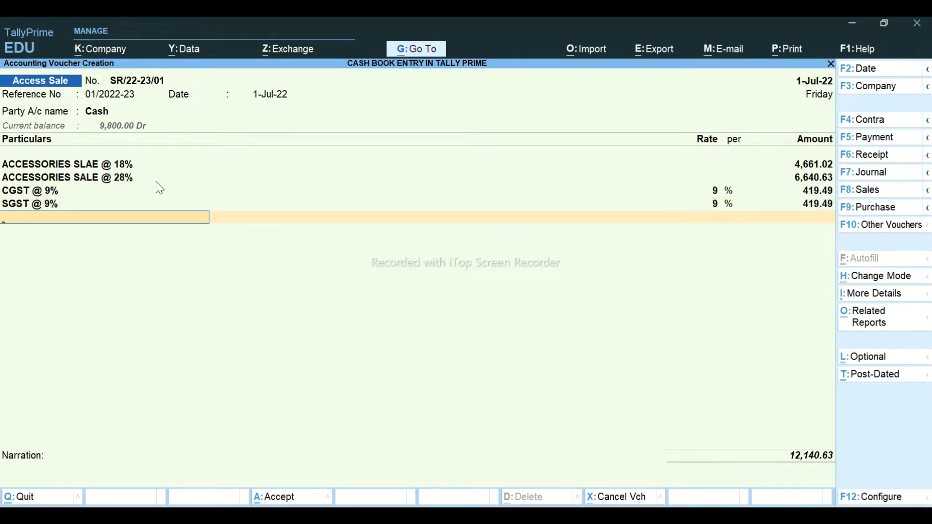
- Add CGST @ 14% and SGST @ 14% lines of 929.69 each, totalling 14,000.01
type("CG")
key("Down")
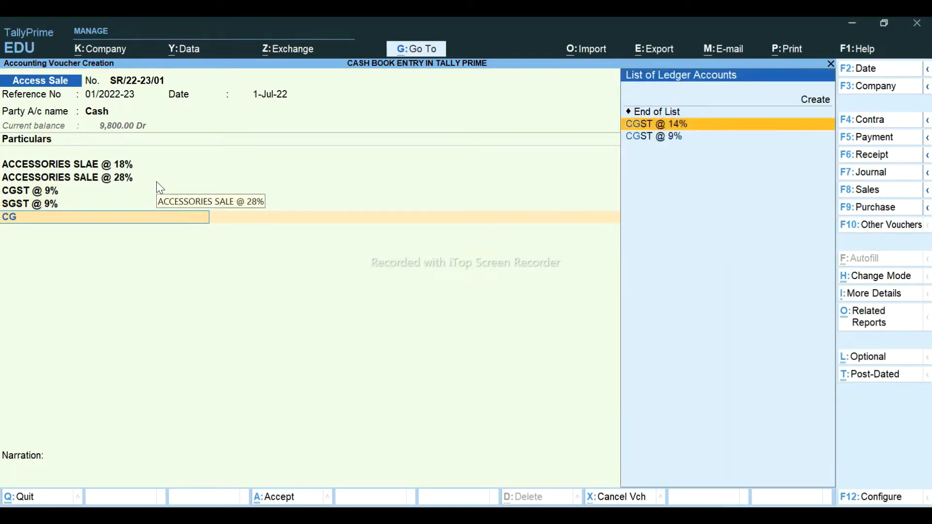
key("Return")
key("Return")
type("SGS")
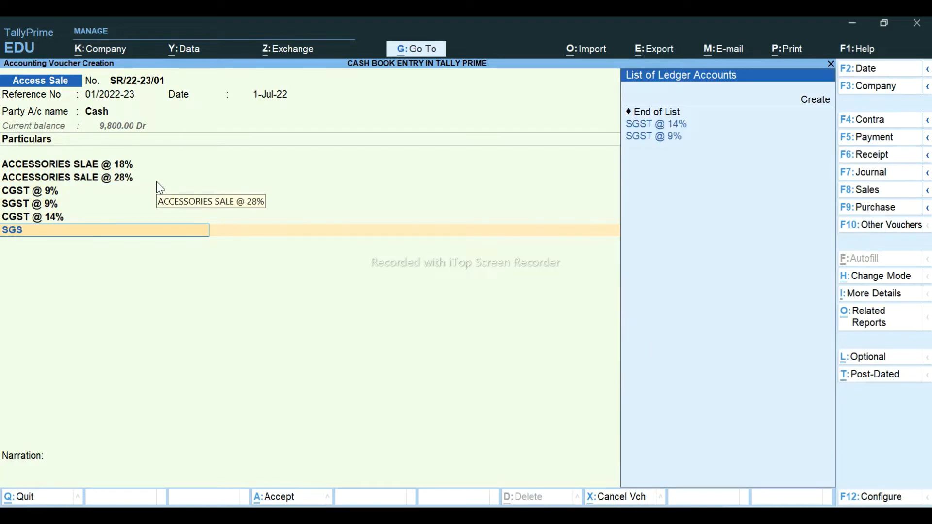
key("Down")
key("Return")
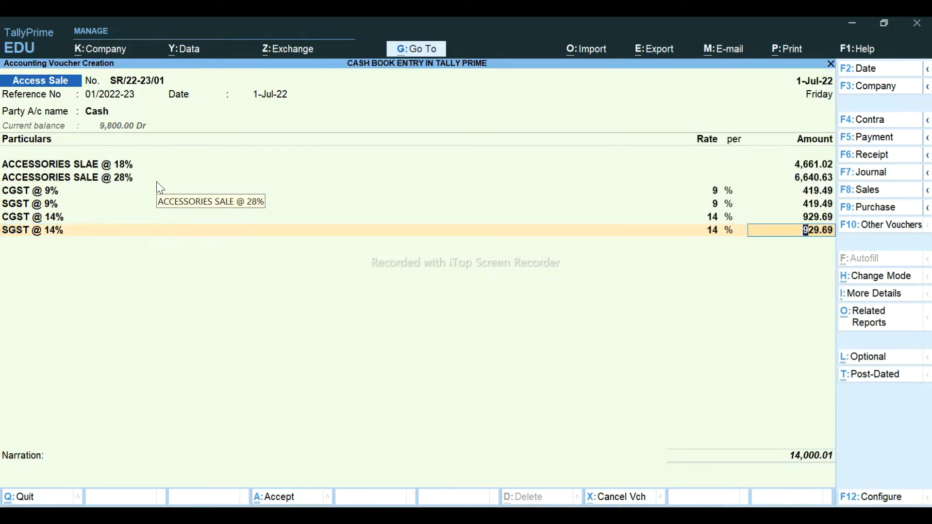
key("Return")
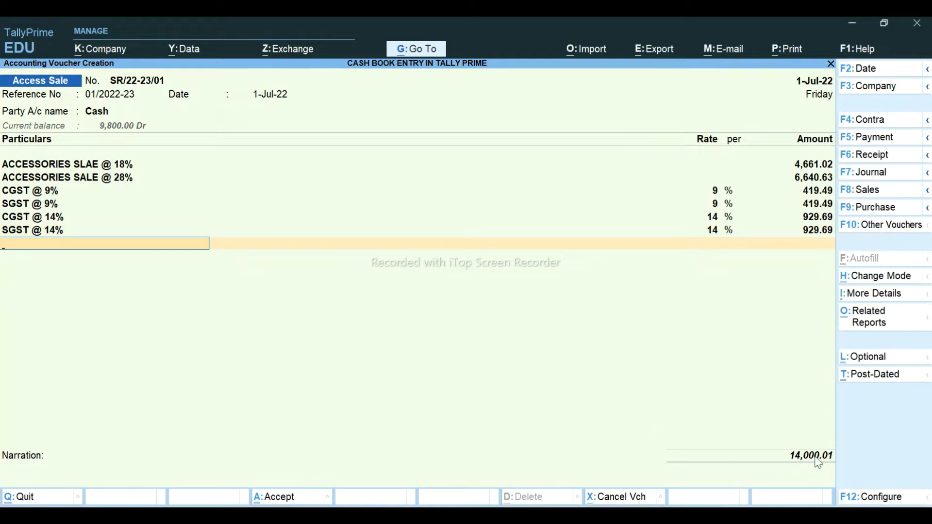
- Create ROUNDOFF under Indirect Expenses as Invoice Rounding, limit 1, posting (-)0.01 for 14,000.00
type("RO")
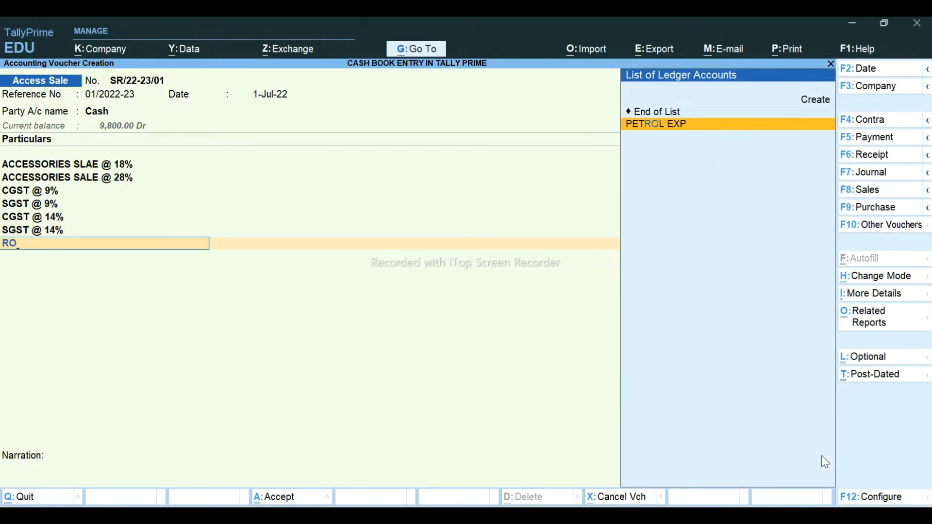
type("u")
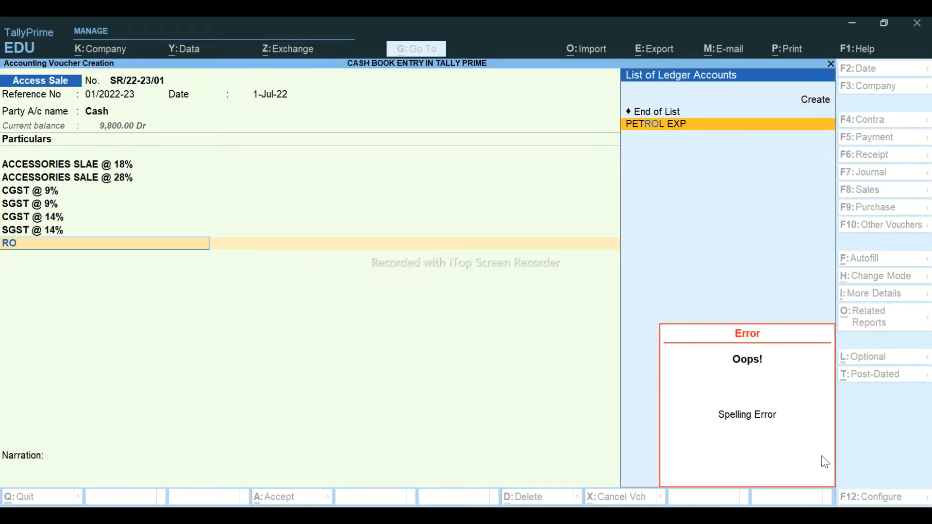
key("alt+c")
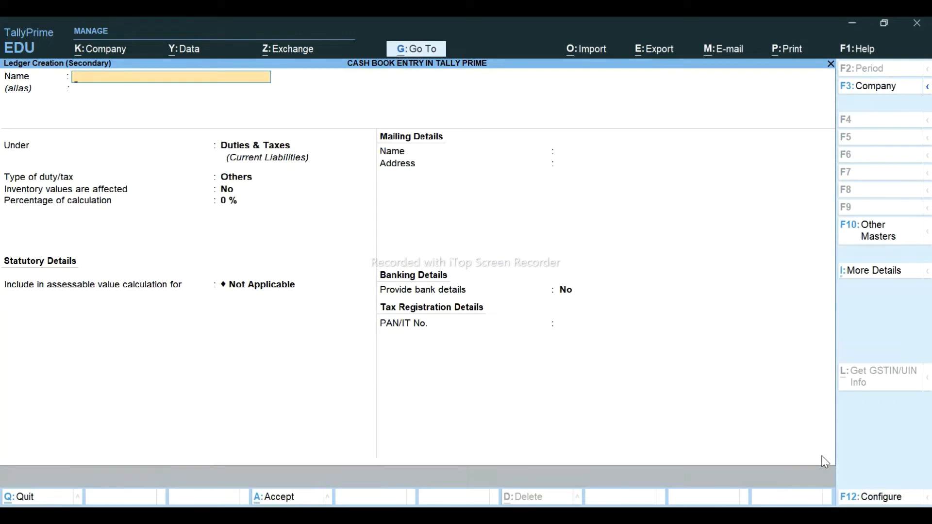
type("ROUNDOFF")
key("Return")
key("Return")
type("IND")
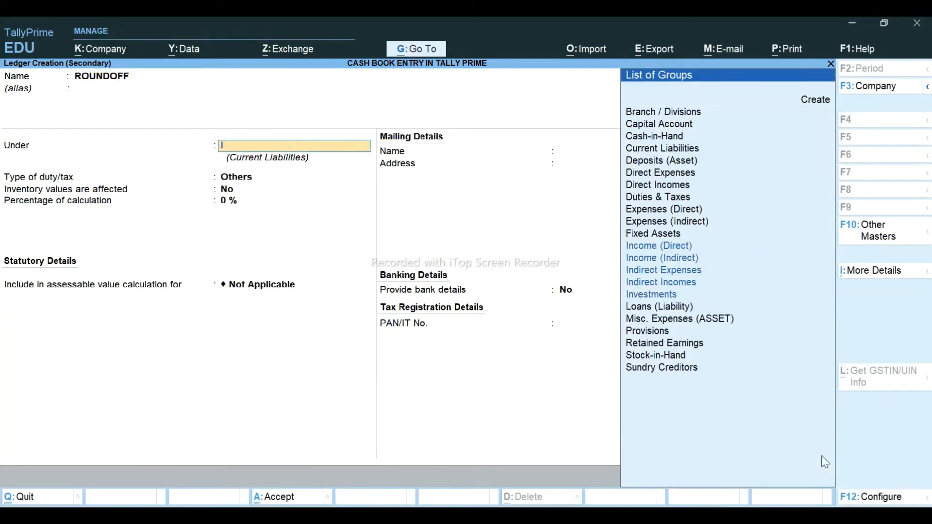
key("Down")
key("Down")
key("Return")
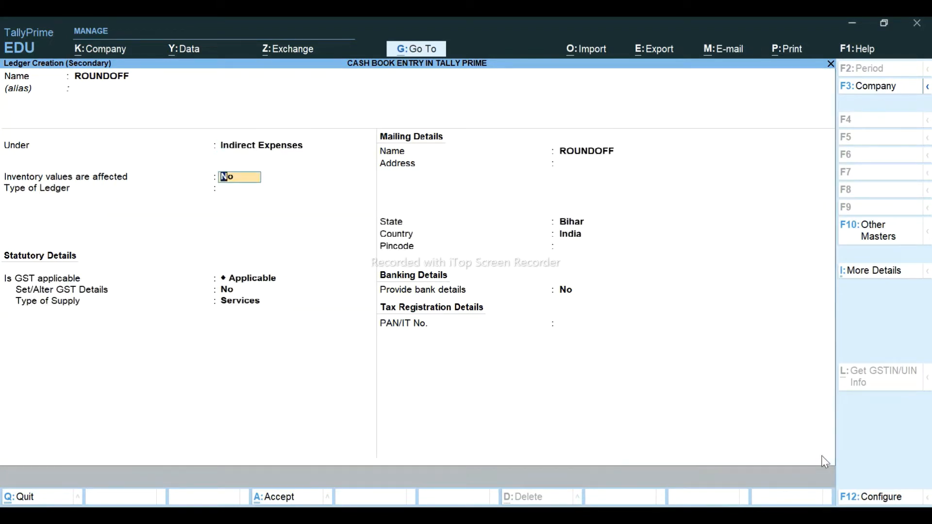
key("y")
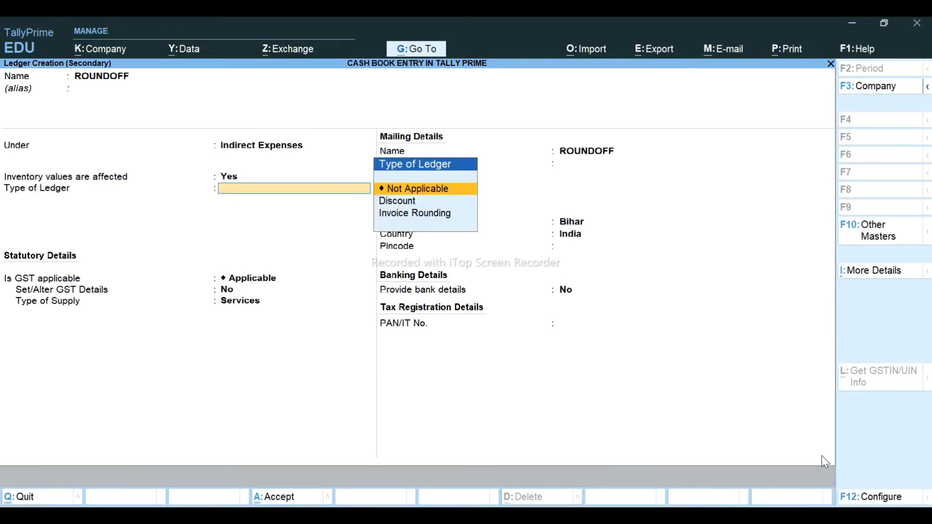
key("Down")
key("Down")
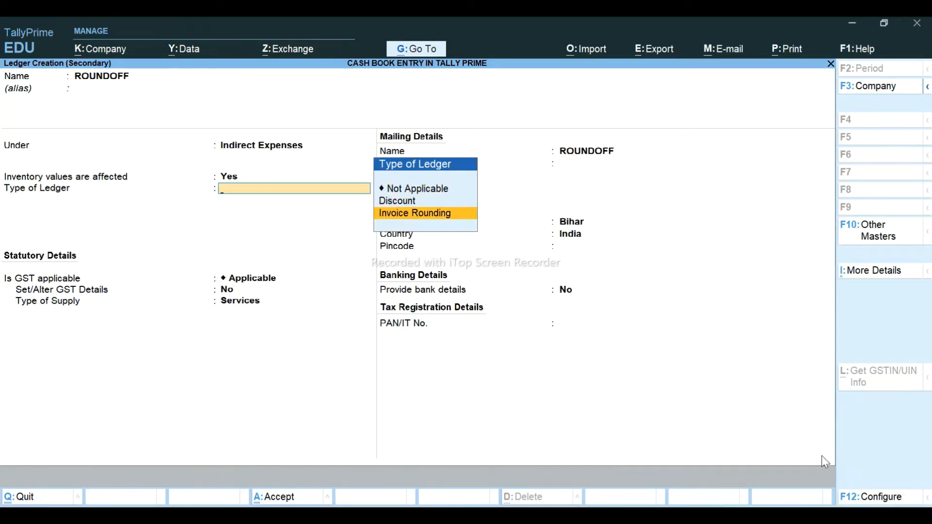
key("Return")
key("Return")
key("Return")
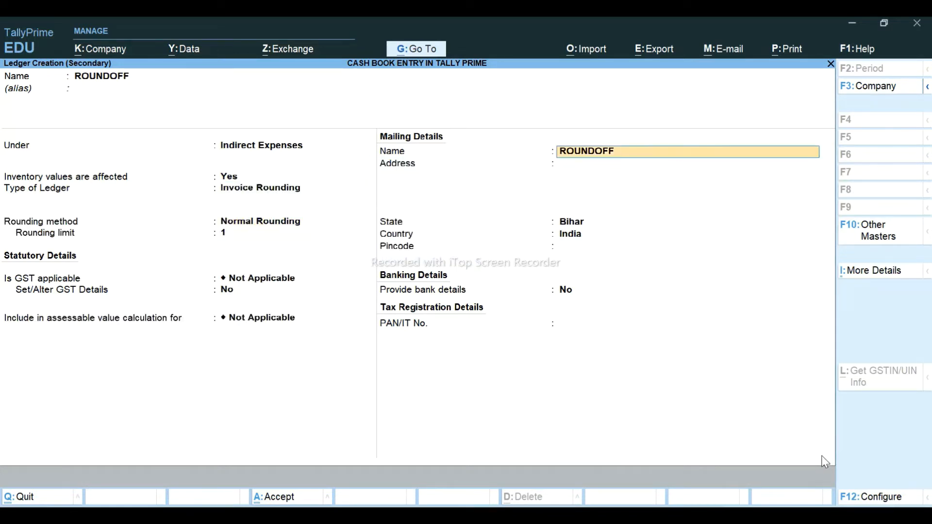
key("ctrl+a")
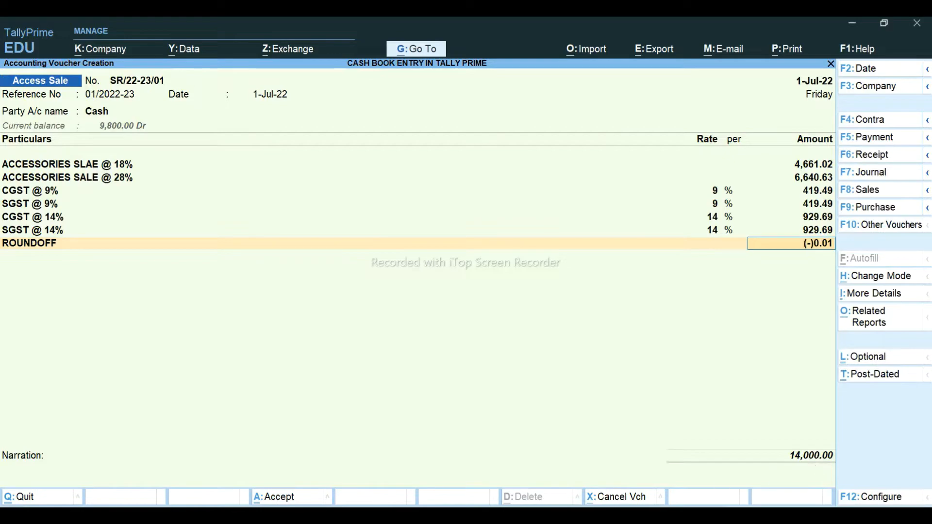
- Accept voucher SR/22-23/01 for 14,000.00, which opens blank voucher SR/22-23/02
key("alt+Tab")
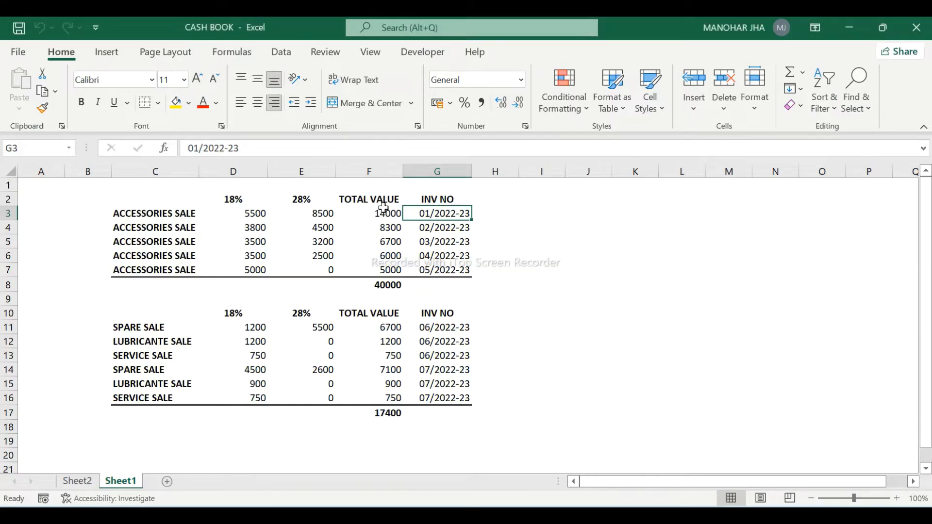
key("alt+Tab")
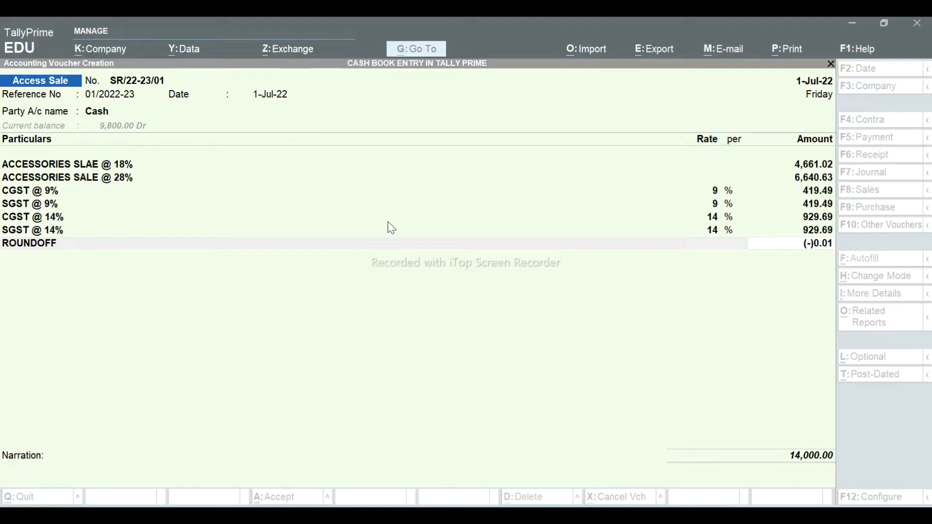
key("Return")
key("Return")
key("Return")
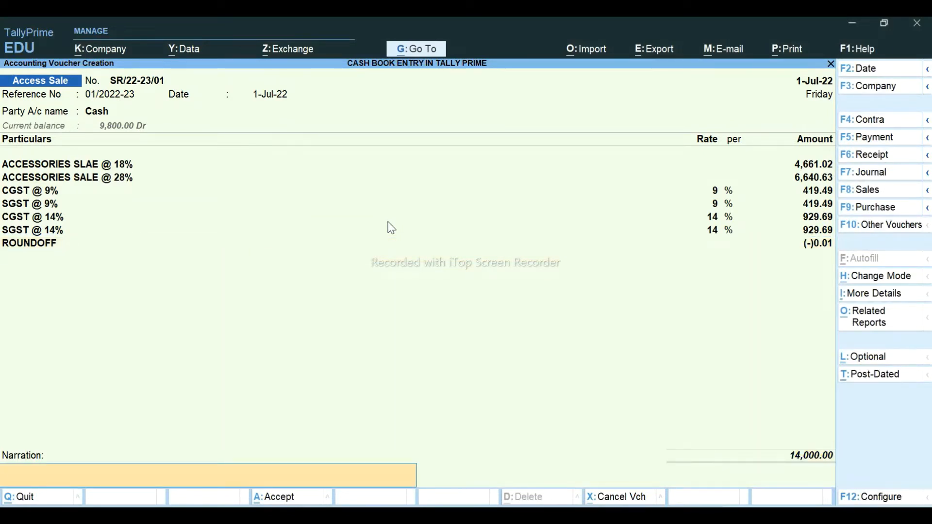
key("Return")
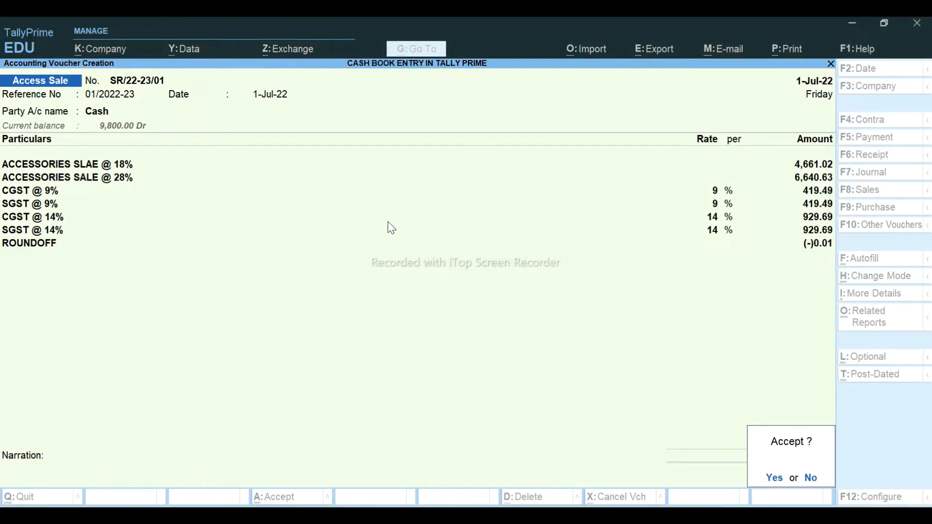
key("Return")
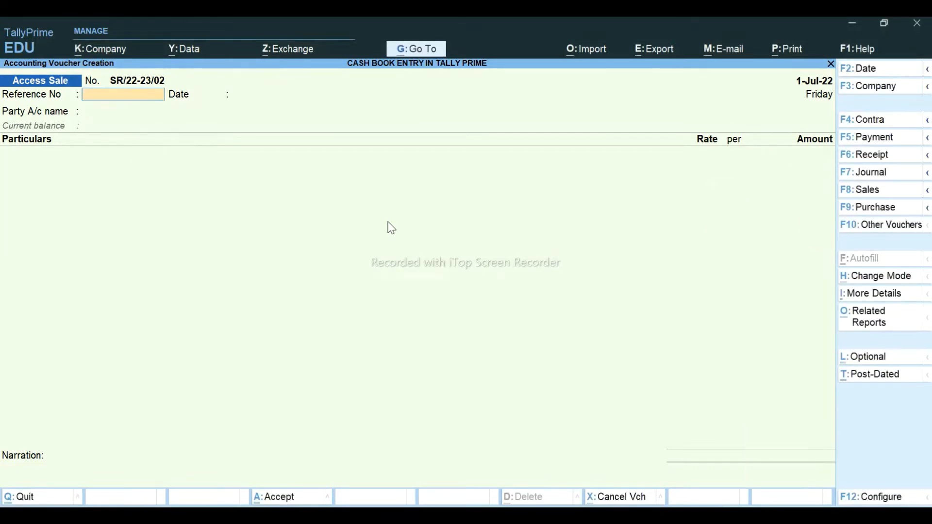
- Enter reference 02/2022-23 copied from Excel, Cash as party, and keep date 1-Jul-22
key("alt+Tab")
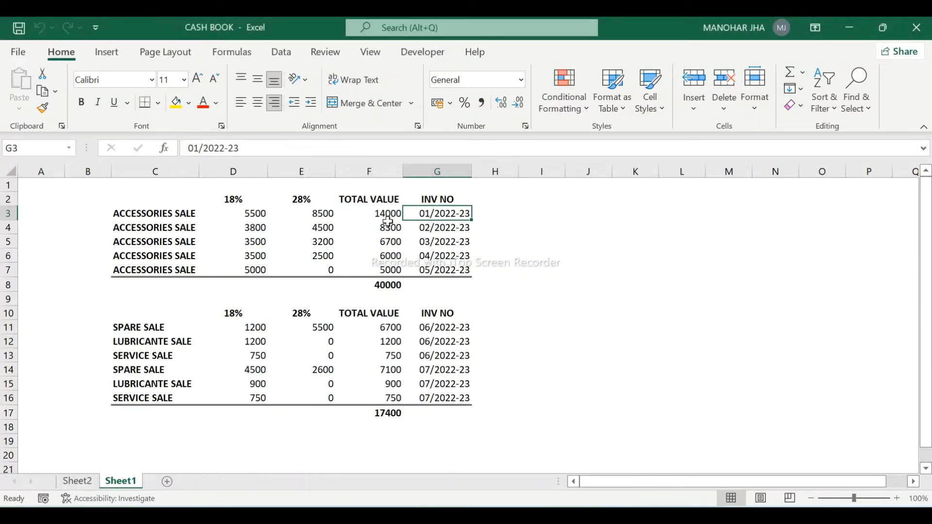
left_click(388, 224)
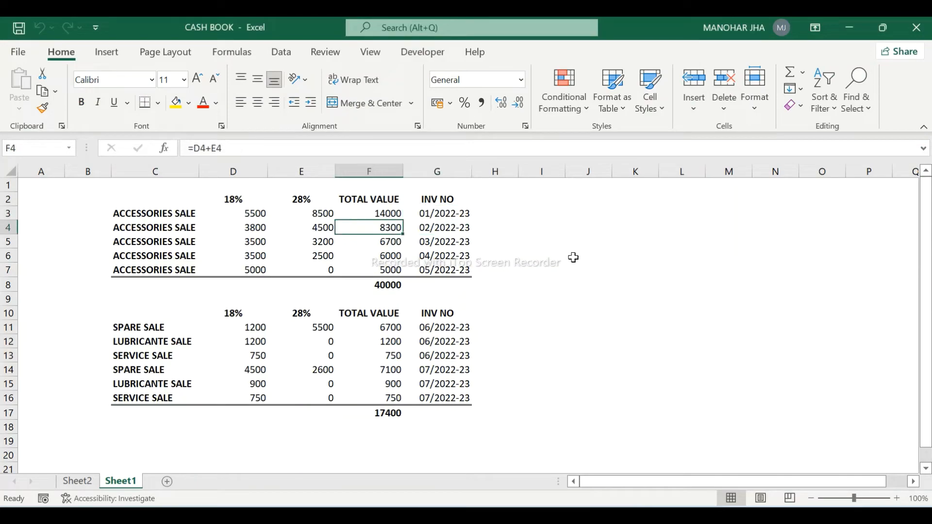
key("alt+Tab")
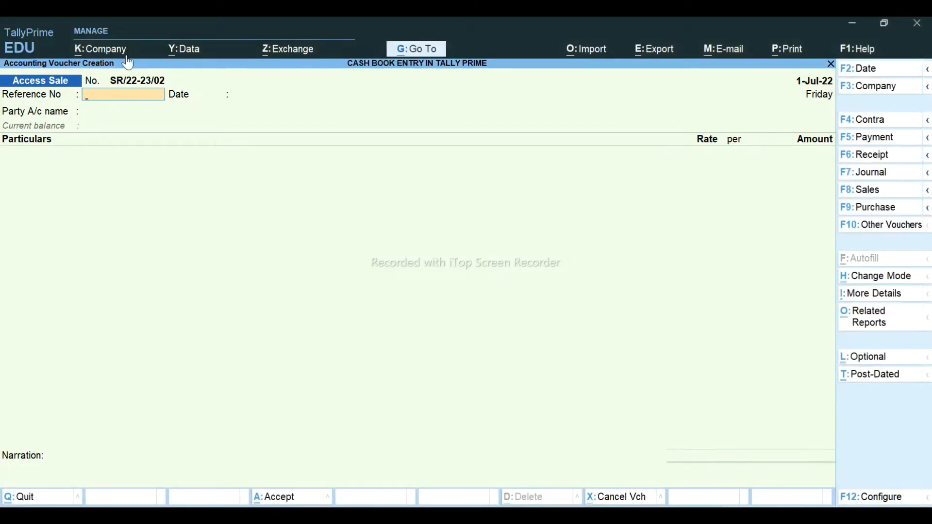
key("alt+Tab")
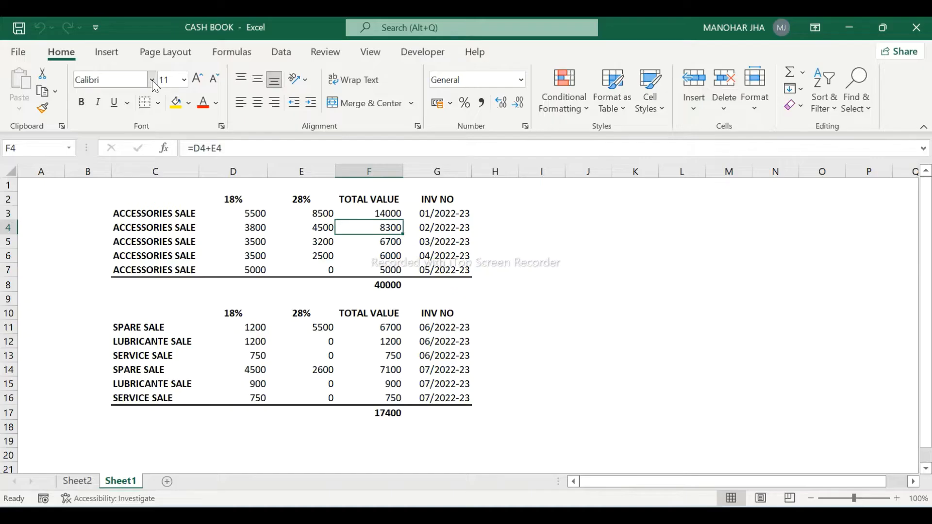
key("Right")
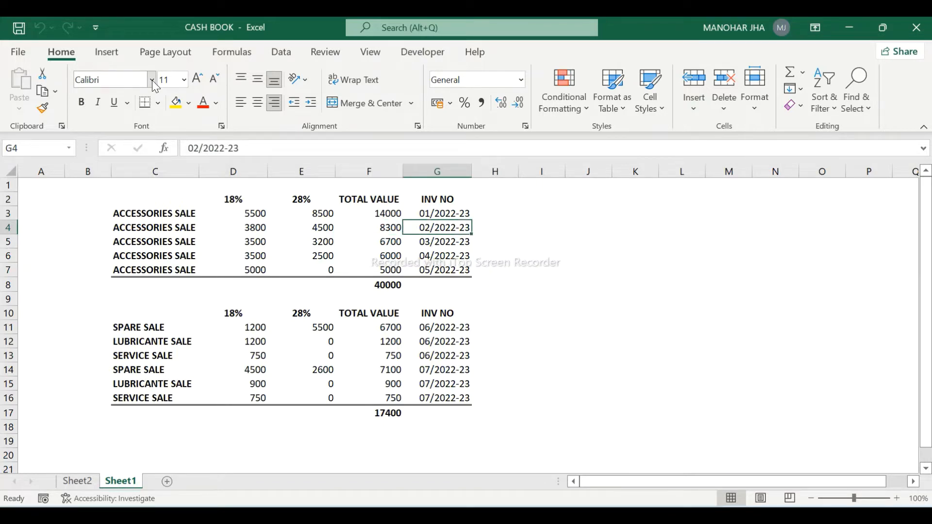
key("ctrl+c")
key("alt+Tab")
key("ctrl+v")
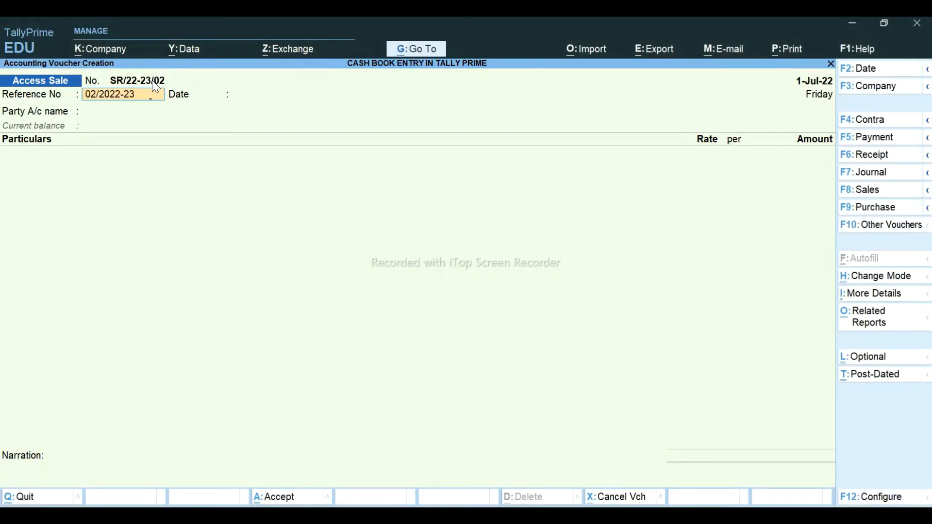
key("Return")
key("Return")
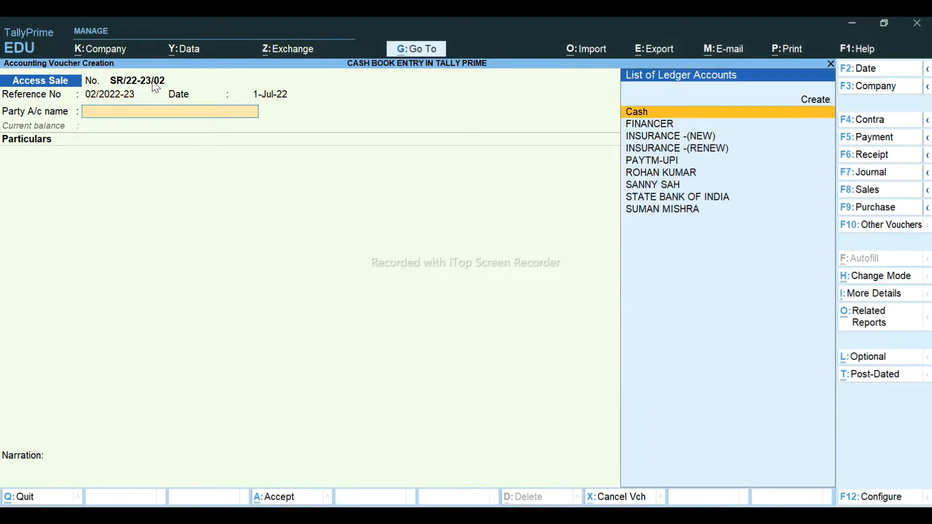
type("CAS")
key("Return")
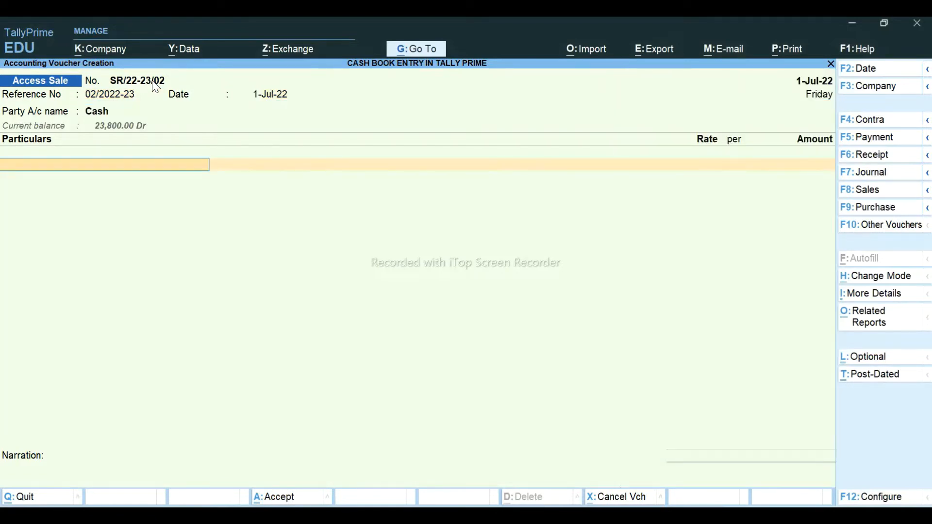
- Review the second sale's values across Excel's Sheet2 and Sheet1
key("alt+Tab")
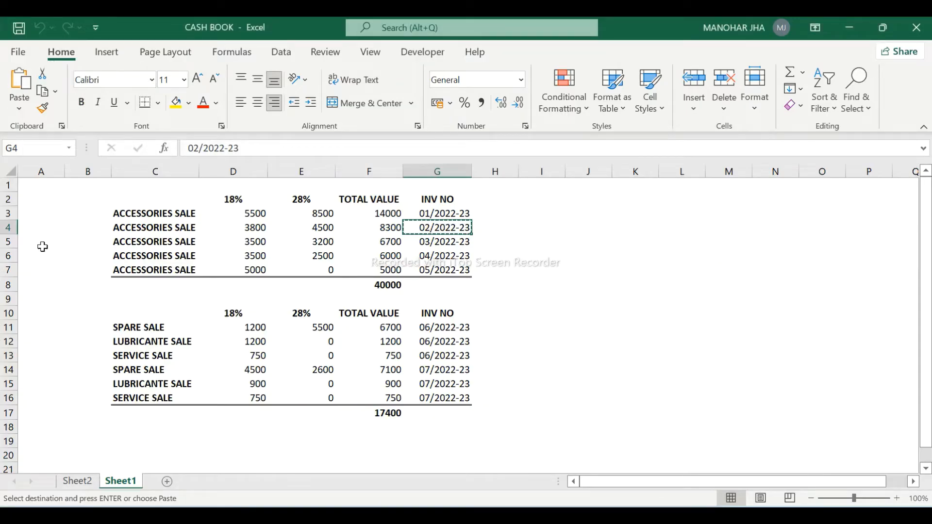
left_click(77, 481)
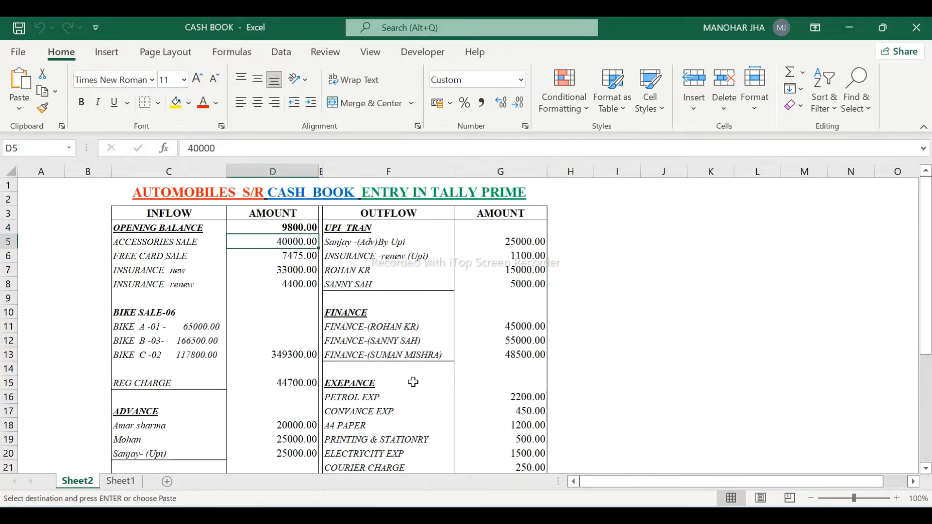
left_click(111, 481)
key("alt+Tab")
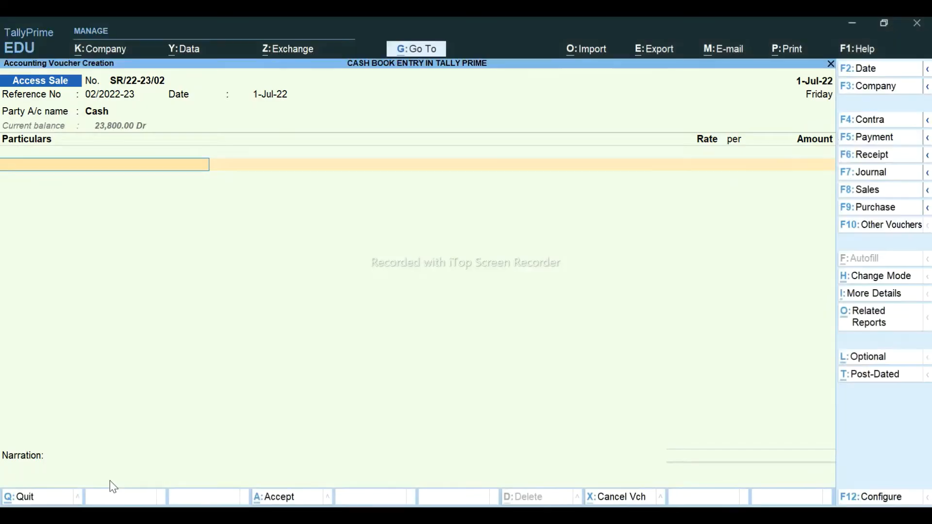
key("alt+Tab")
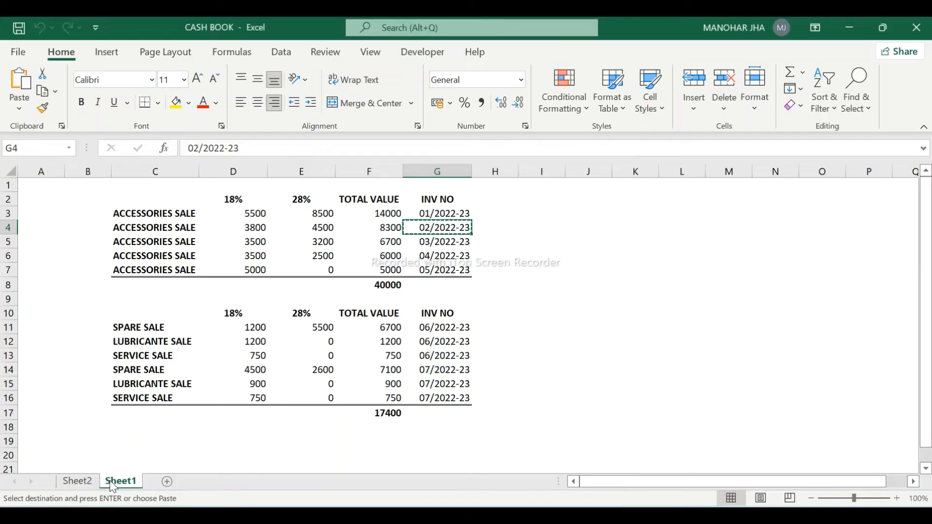
key("Escape")
key("Left")
key("Left")
key("Left")
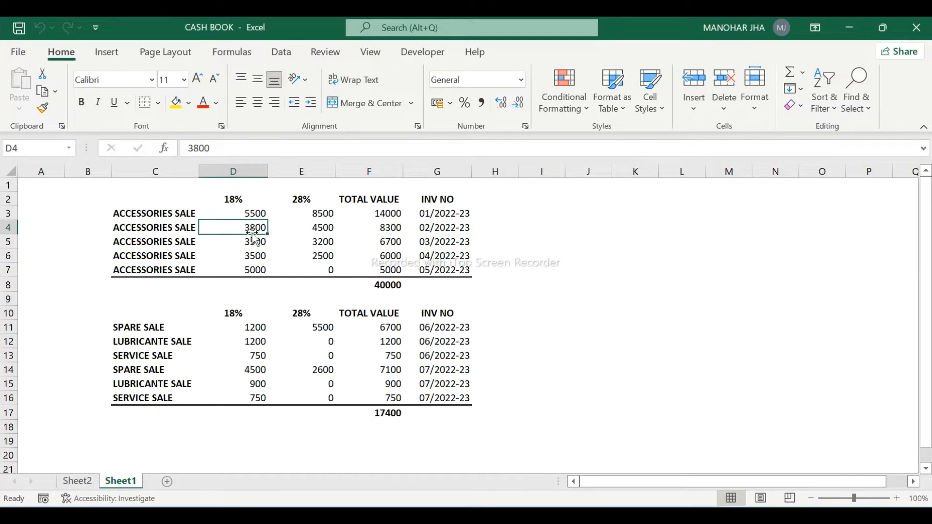
key("alt+Tab")
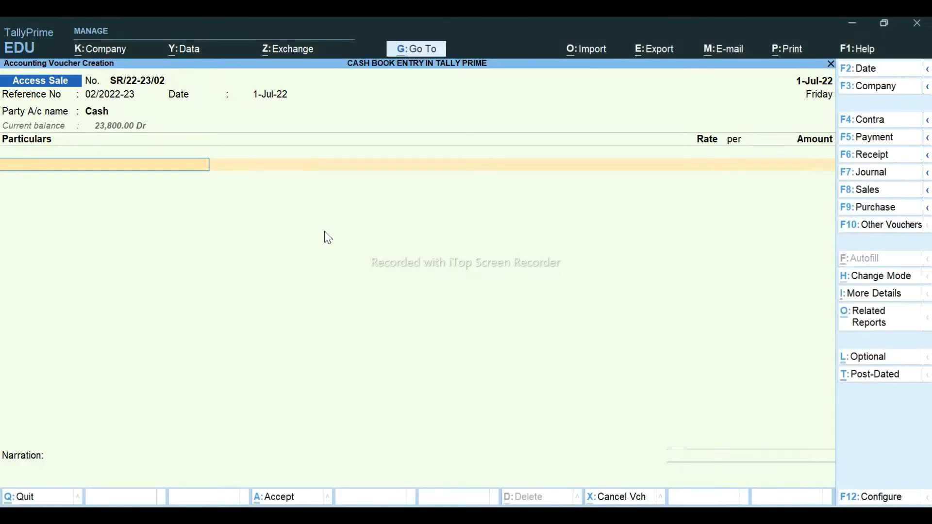
- Add an ACCESSORIES SLAE @ 18% line of 3800 inclusive, giving 3,220.34
type("ACCE")
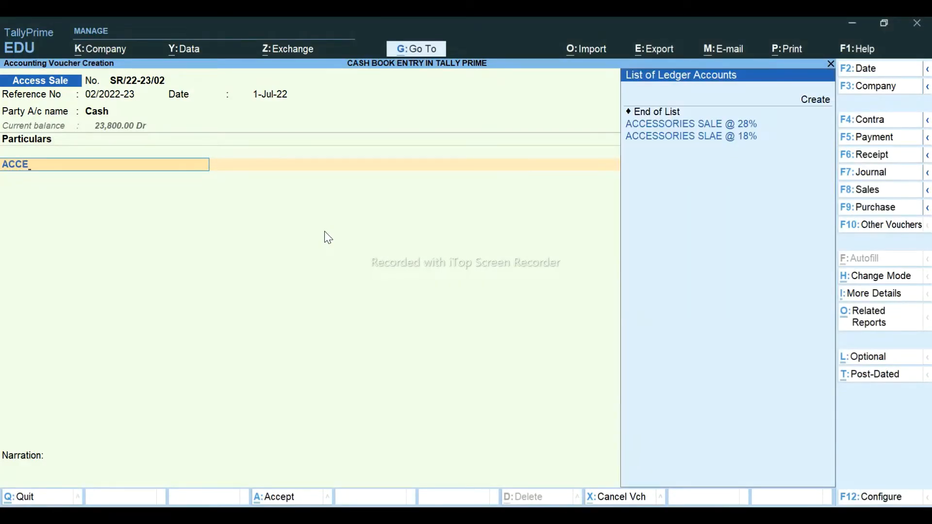
key("Down")
key("Return")
key("alt+Tab")
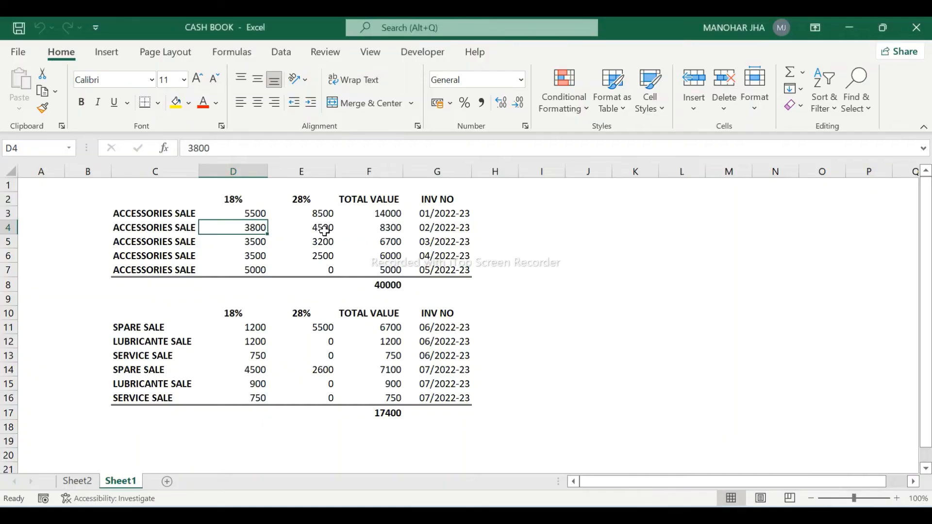
key("alt+Tab")
type("3800")
key("Return")
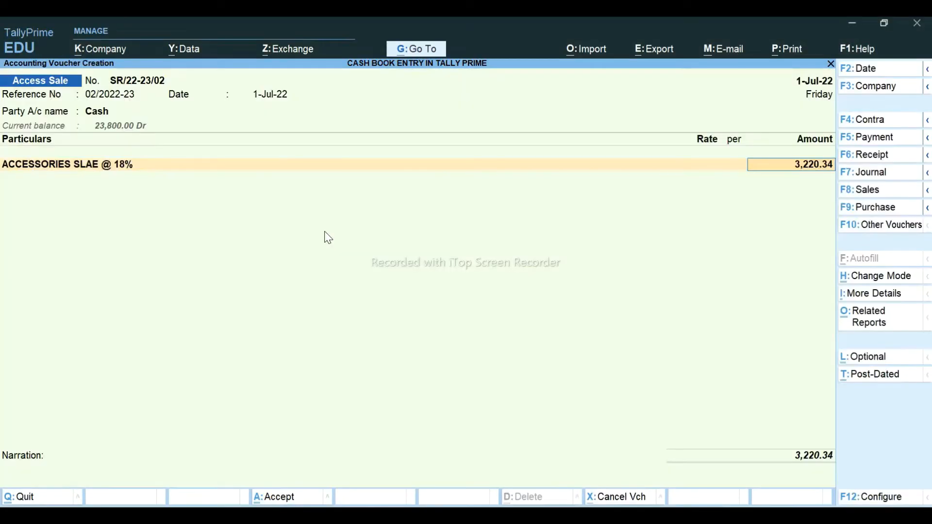
key("Return")
- Add an ACCESSORIES SALE @ 28% line of 4500 inclusive, giving 3,515.63
type("ACC")
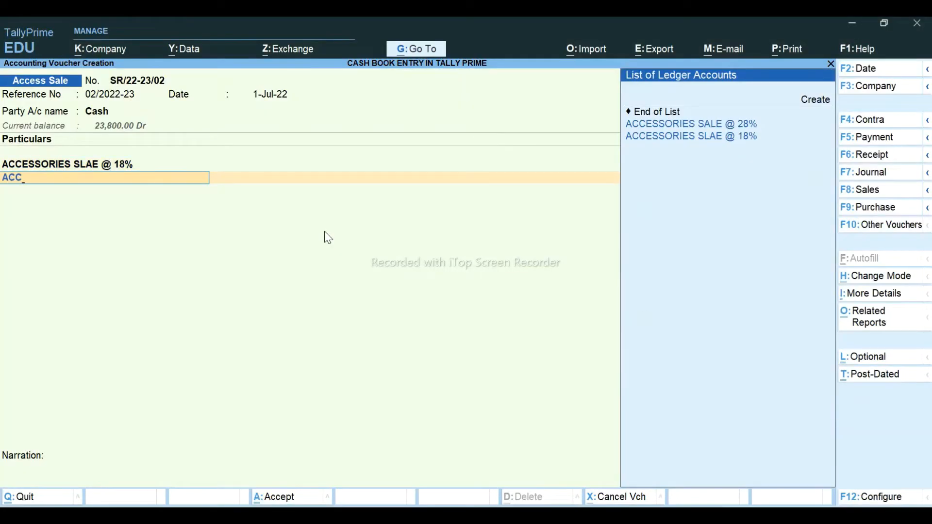
key("Down")
key("Return")
key("alt+Tab")
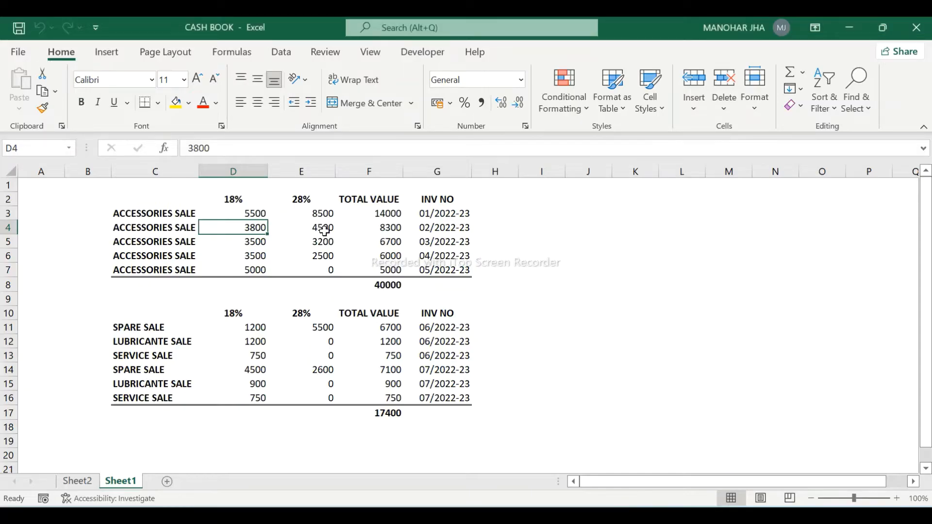
key("alt+Tab")
type("4500")
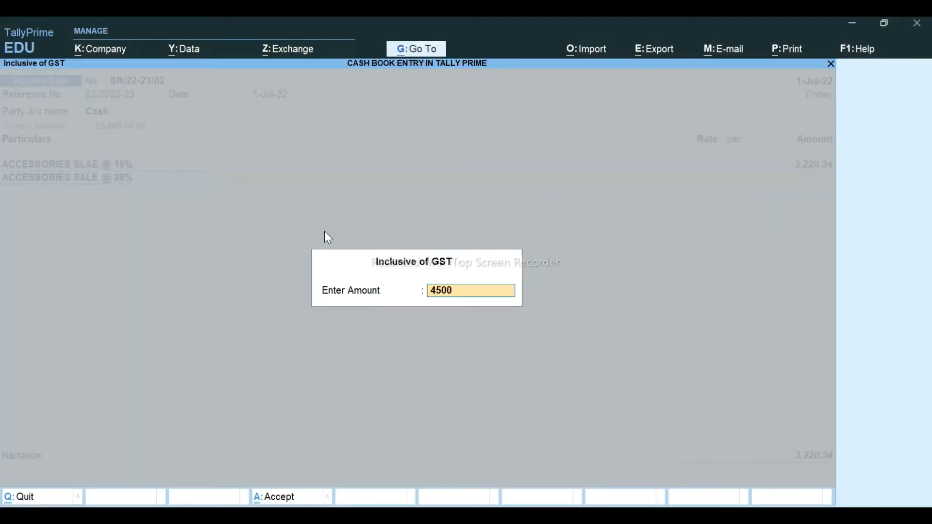
key("Return")
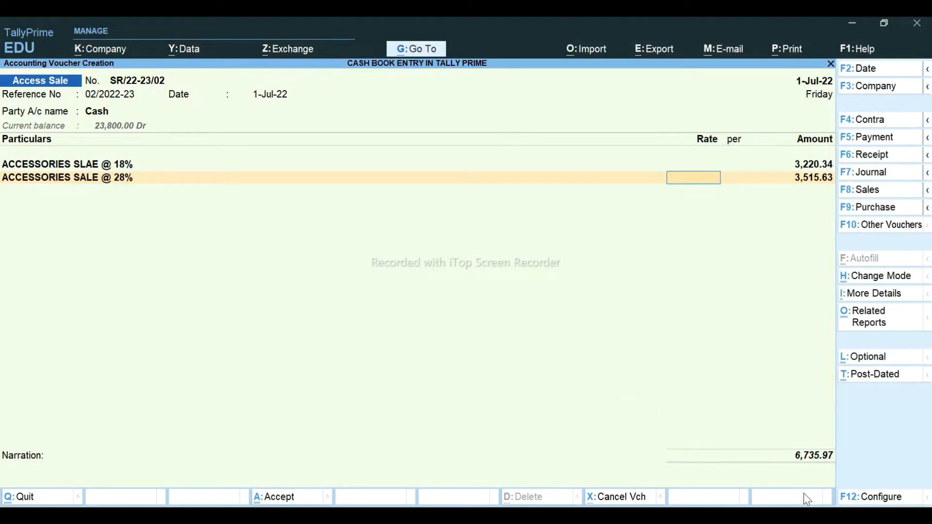
key("Return")
key("Return")
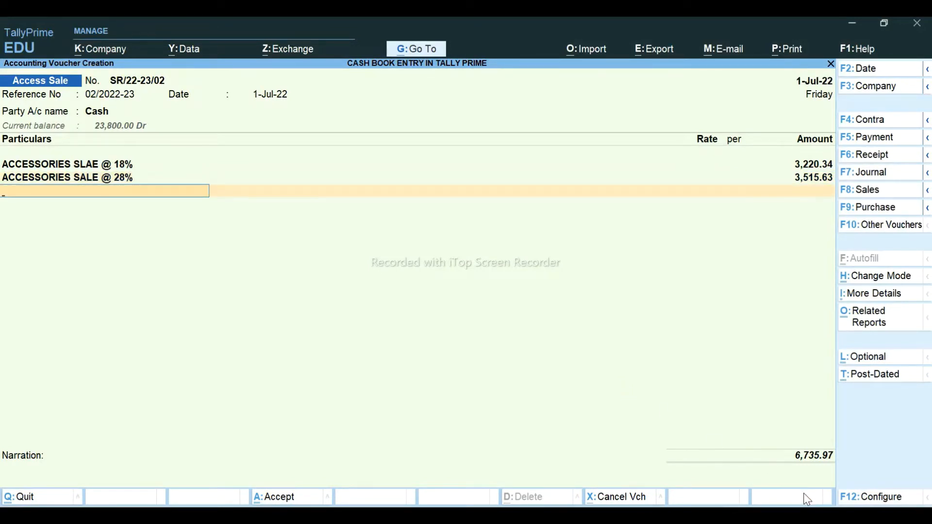
- Add the CGST @ 9% and SGST @ 9% tax lines
type("CG")
key("Down")
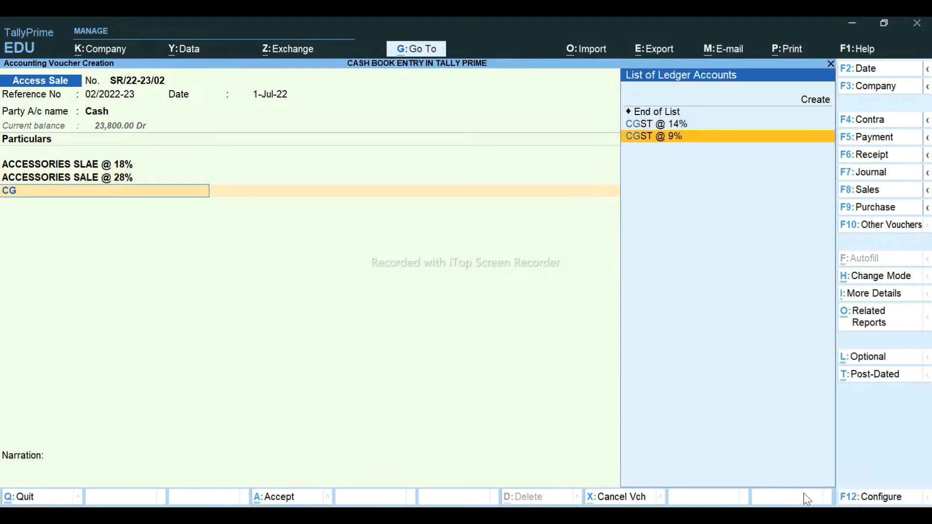
key("Return")
key("Return")
type("SGS")
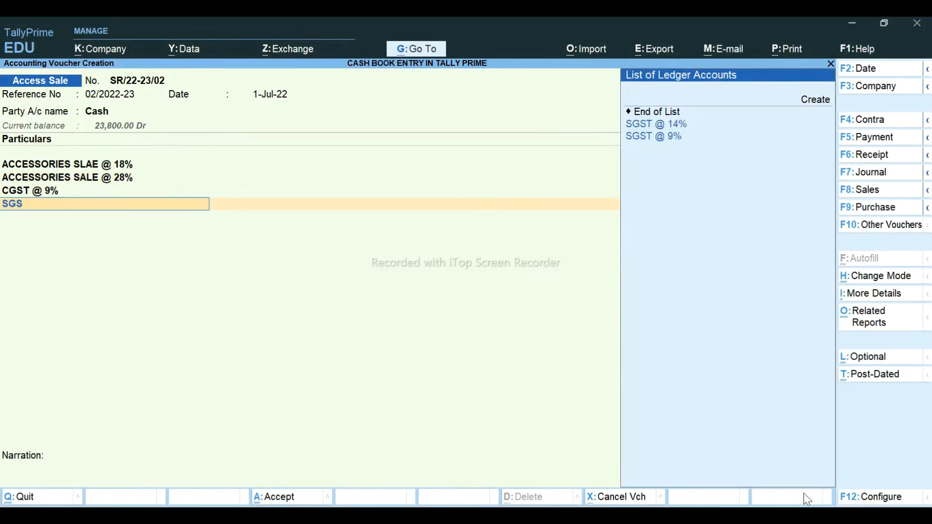
key("Down")
key("Return")
- Add the CGST @ 14% and SGST @ 14% tax lines
key("Return")
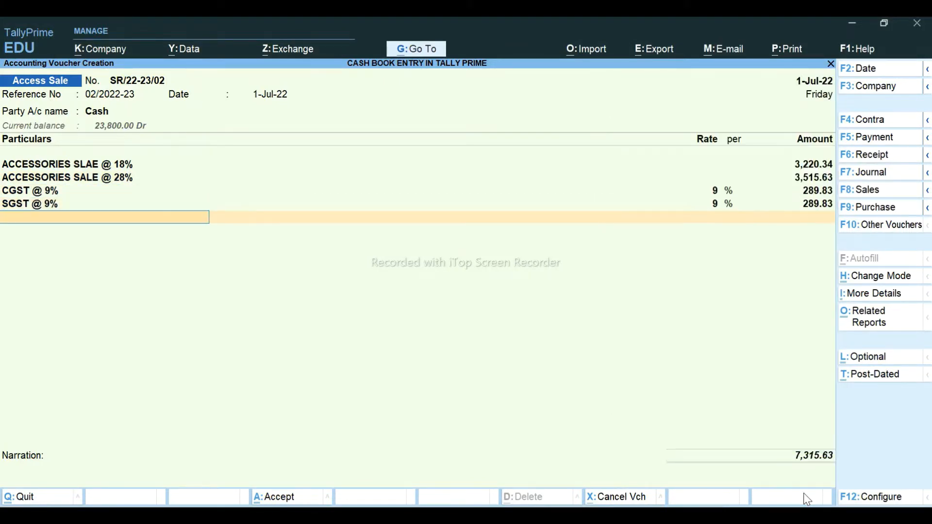
type("CG")
key("Down")
key("Return")
key("Return")
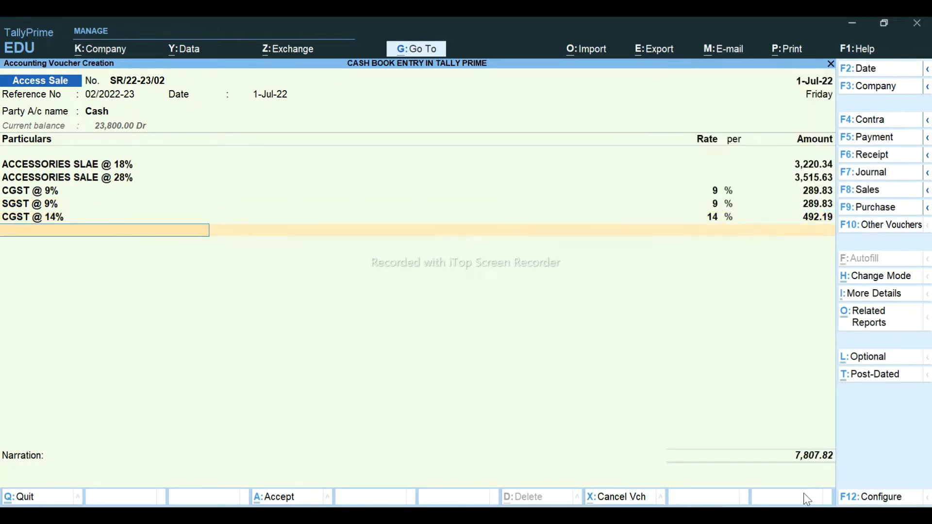
type("SGS")
key("Down")
key("Return")
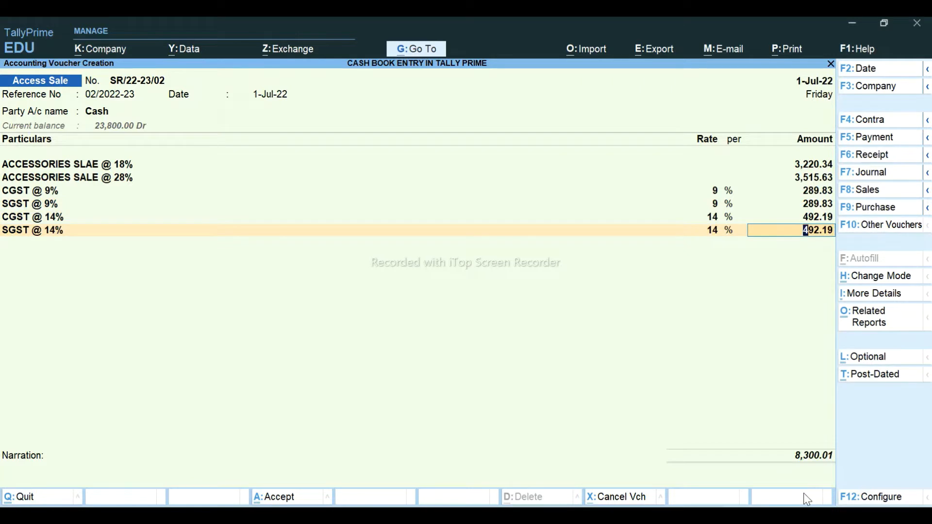
key("Return")
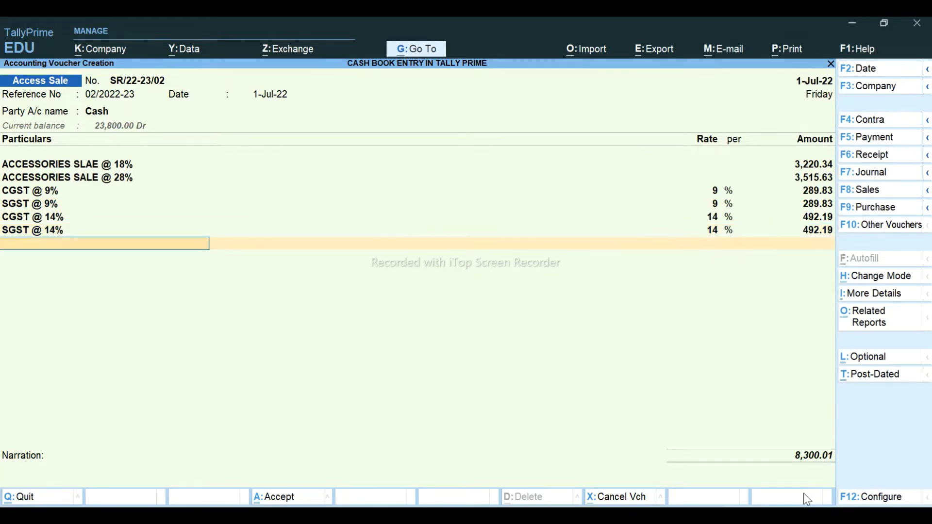
- Add a ROUNDOFF line of (-)0.01 so the voucher totals 8,300.00, then reach Narration
type("ROU")
key("Return")
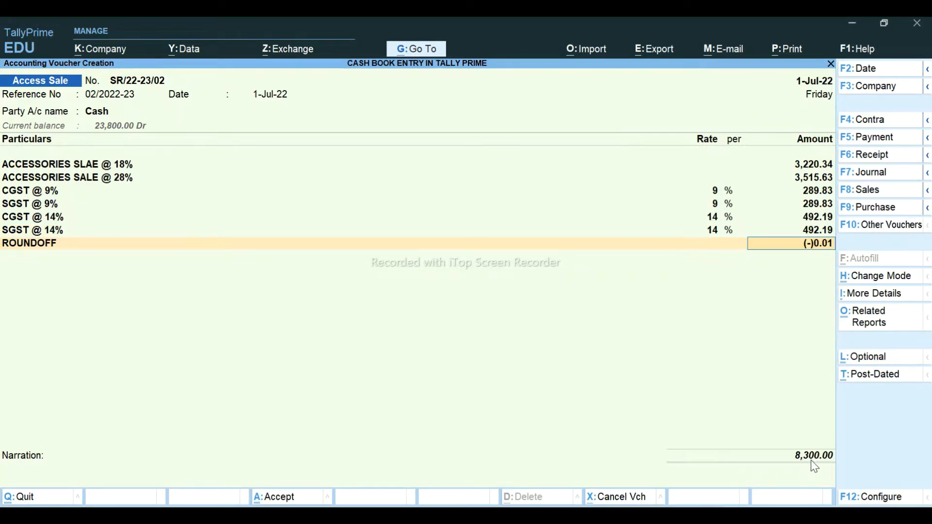
key("alt+Tab")
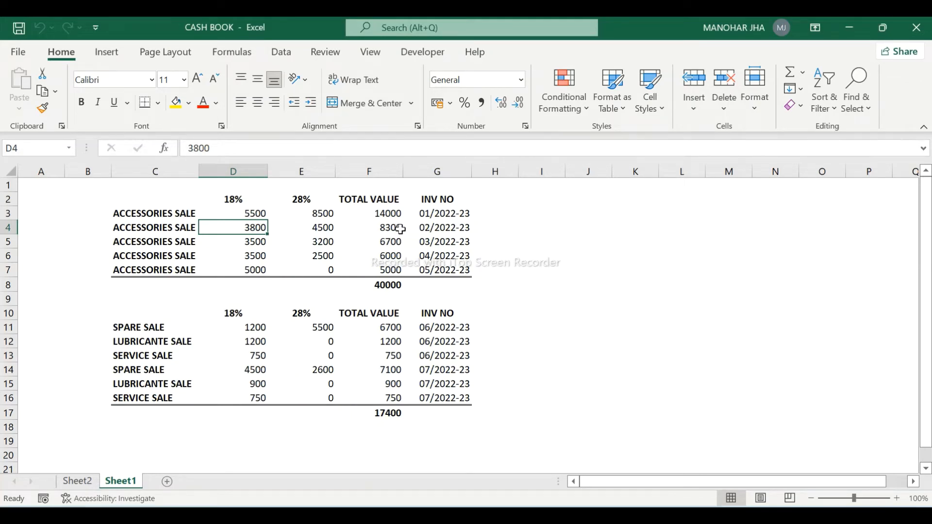
key("alt+Tab")
key("Return")
key("Return")
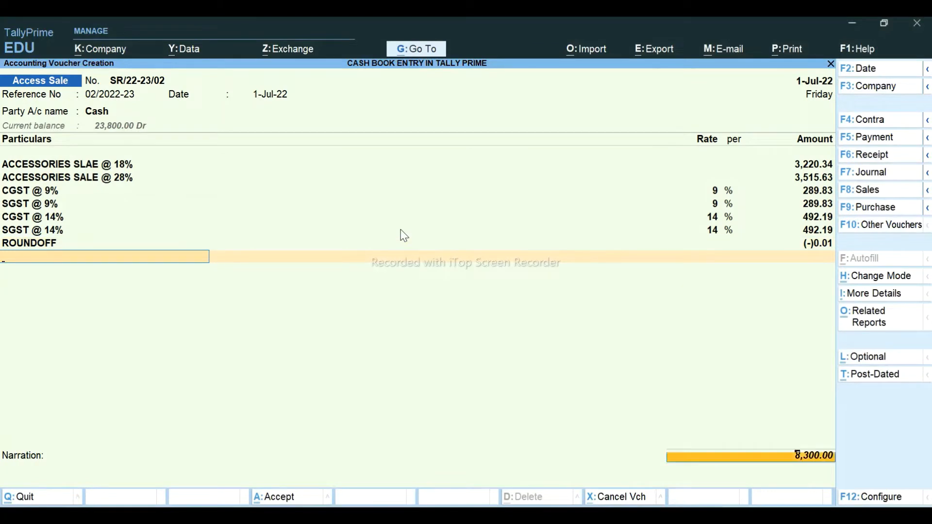
key("Return")
key("Return")
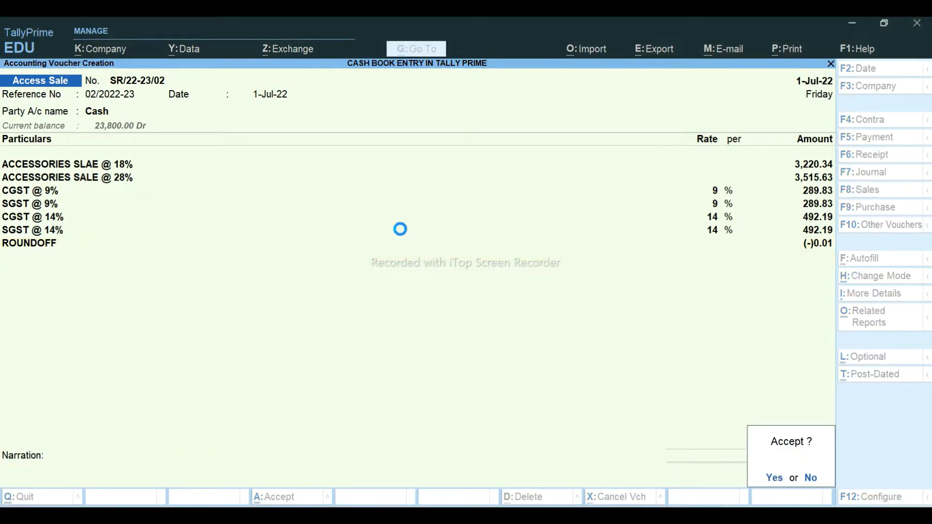
- Go to the next accessories sale row in Excel and copy invoice number 05/2022-23
key("alt+Tab")
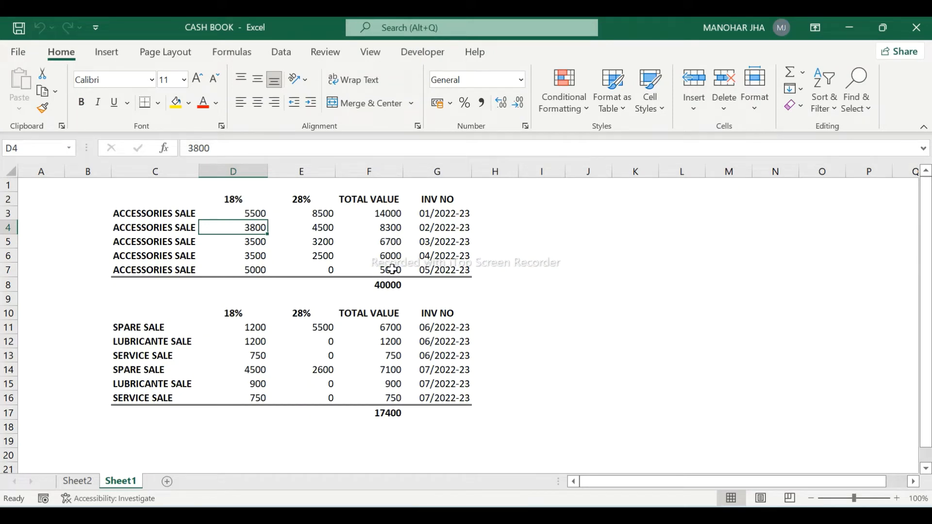
key("Down")
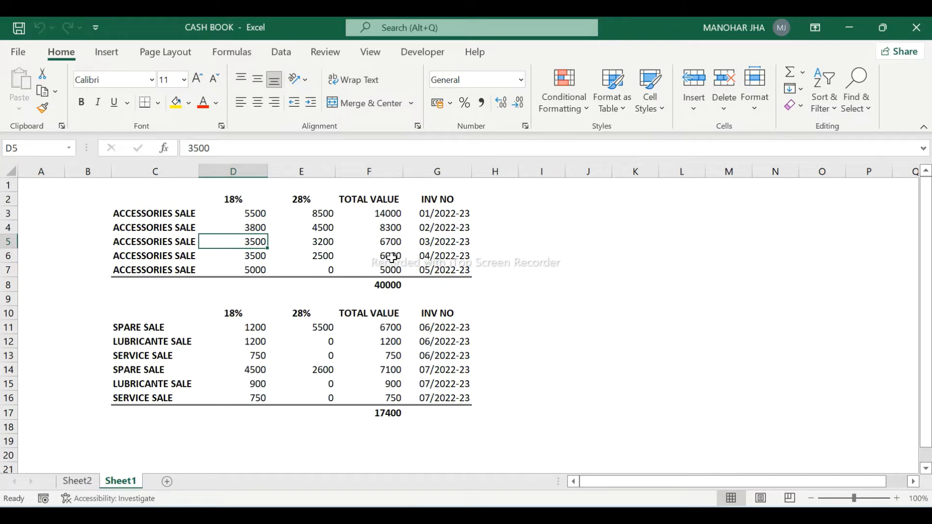
key("alt+Tab")
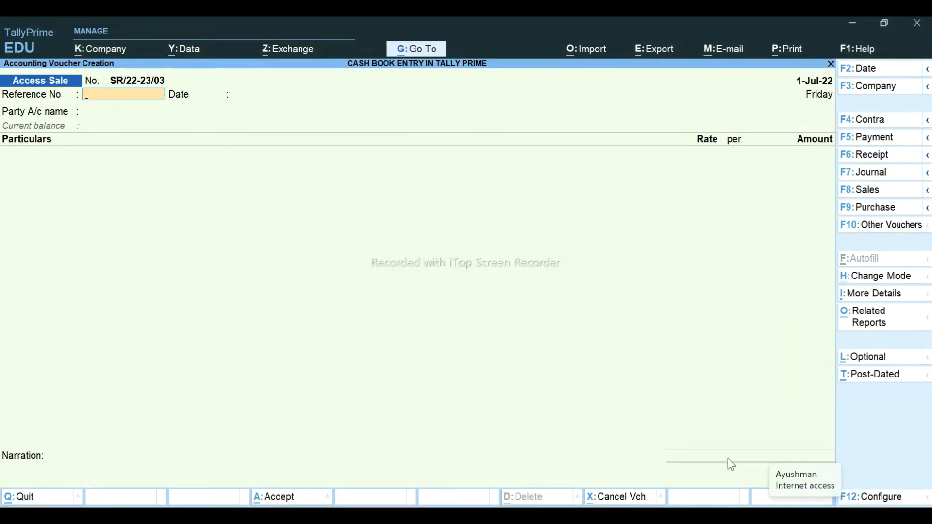
key("alt+Tab")
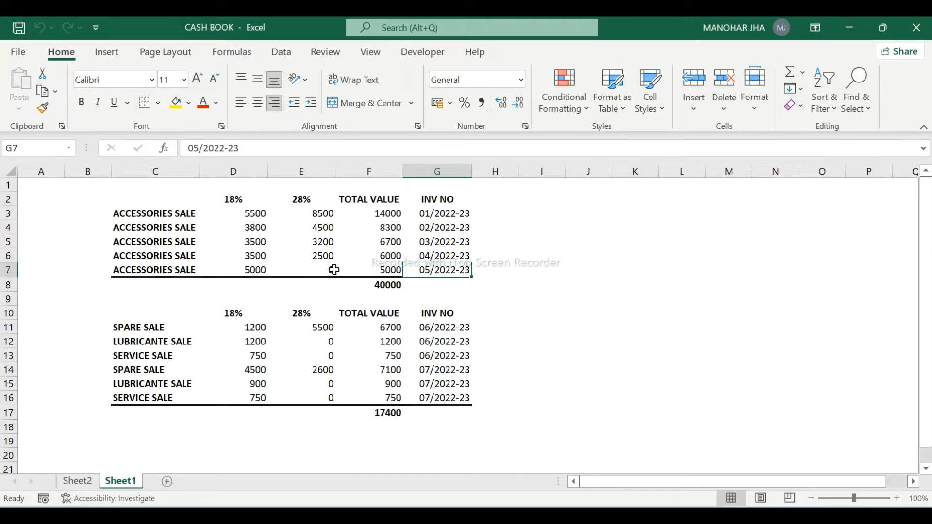
key("ctrl+c")
- Enter reference 05/2022-23 and an ACCESSORIES SLAE @ 18% line of 5,000 including GST
key("alt+Tab")
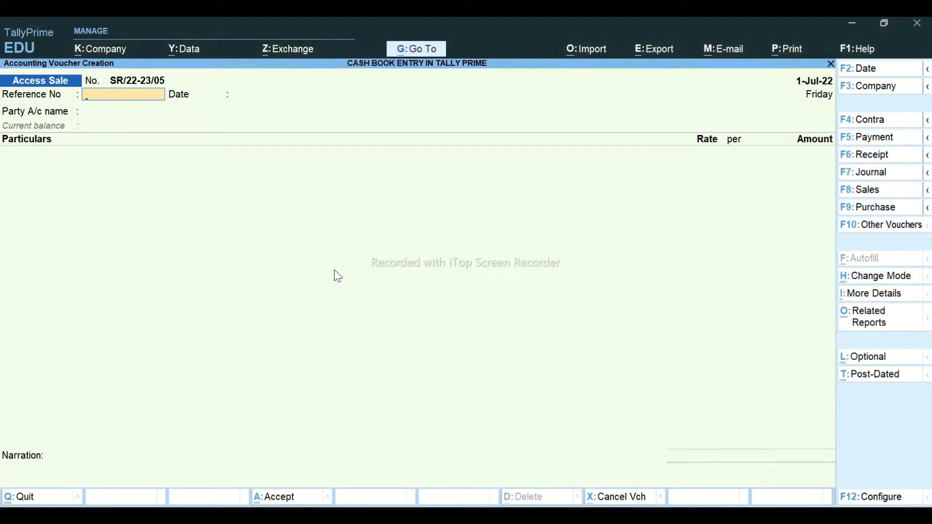
key("ctrl+alt+v")
key("Return")
key("Return")
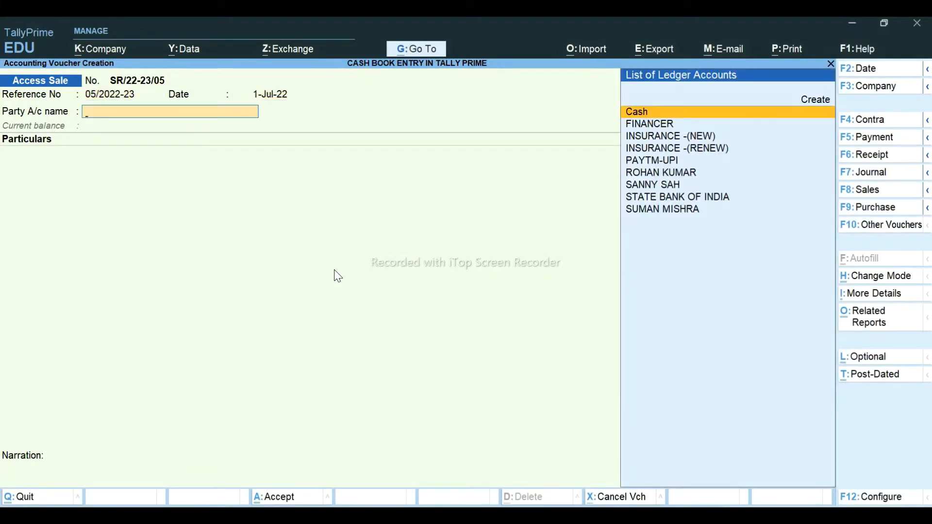
key("Return")
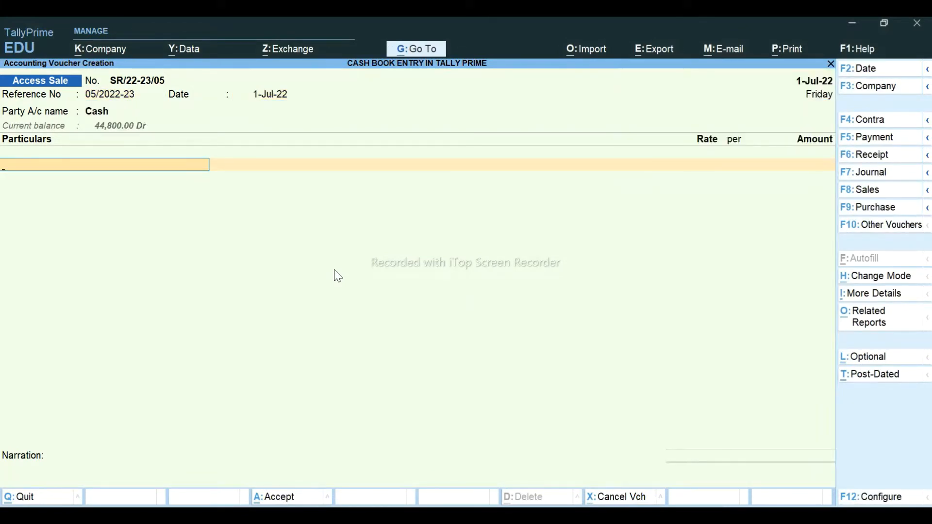
type("ACC")
key("Down")
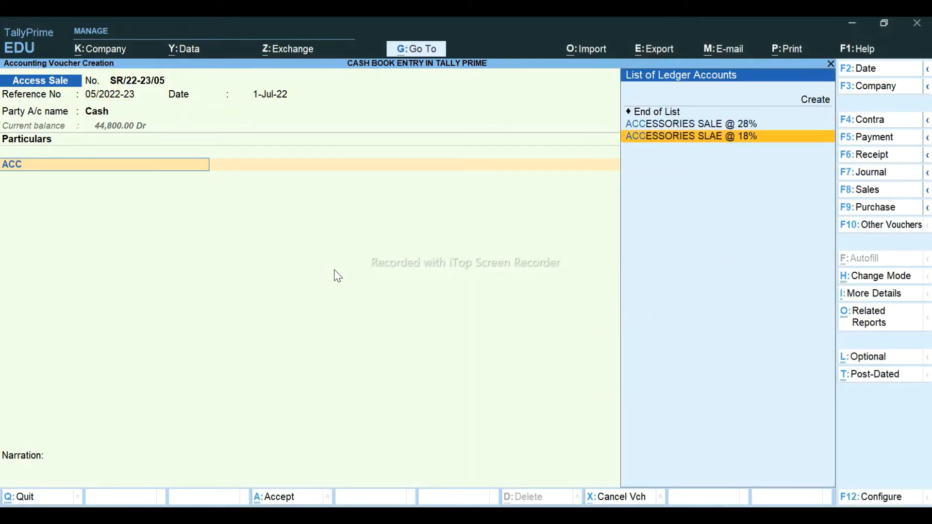
key("Return")
key("alt+Tab")
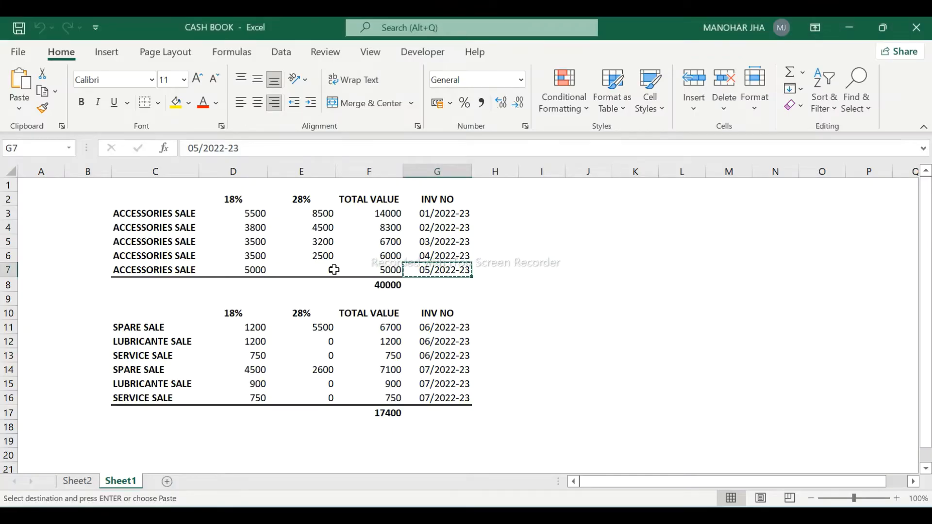
key("alt+Tab")
type("5000")
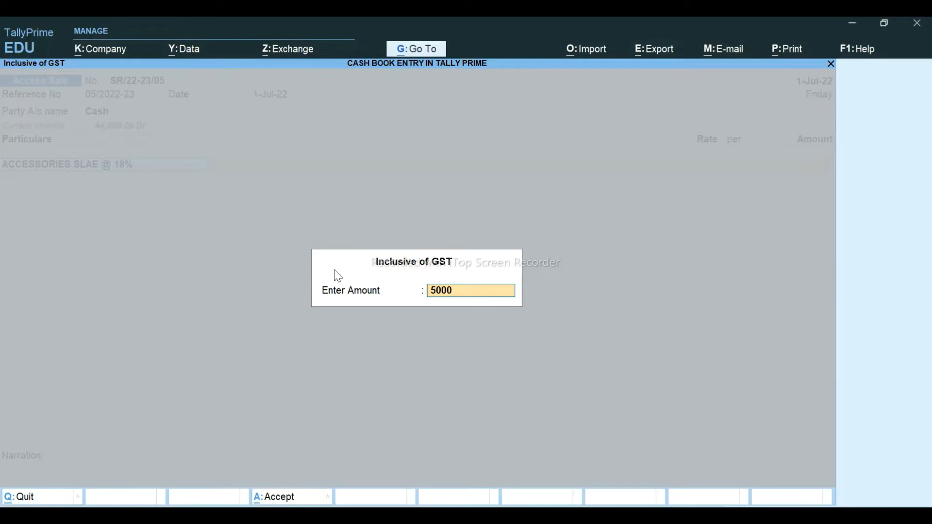
key("Return")
key("Return")
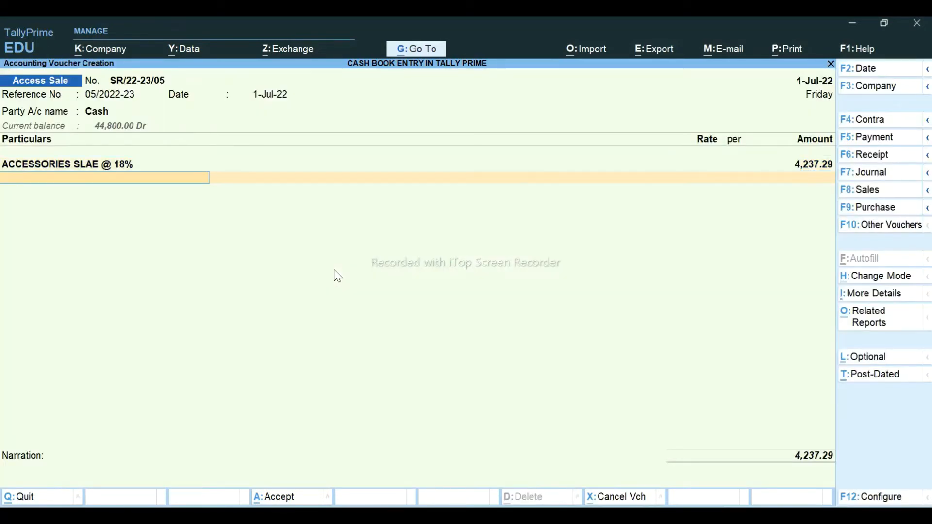
- Add CGST @ 9%, SGST @ 9% and ROUNDOFF lines, then save the voucher
type("CG")
key("Down")
key("Down")
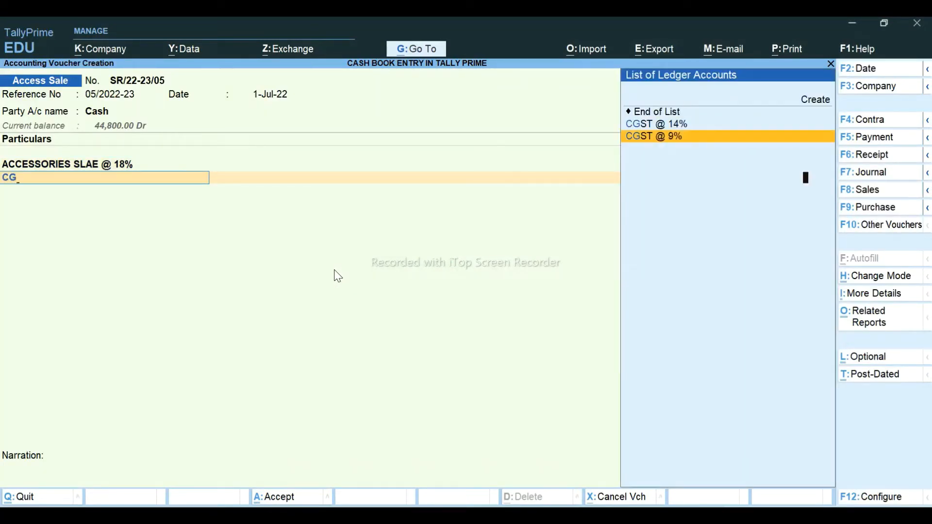
key("Return")
key("Return")
type("SG")
key("Down")
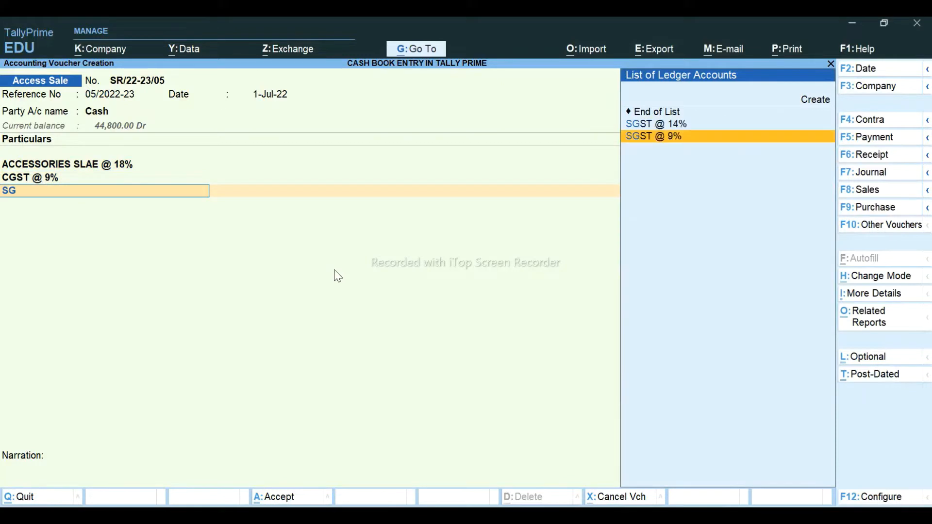
key("Return")
key("Return")
type("ROU")
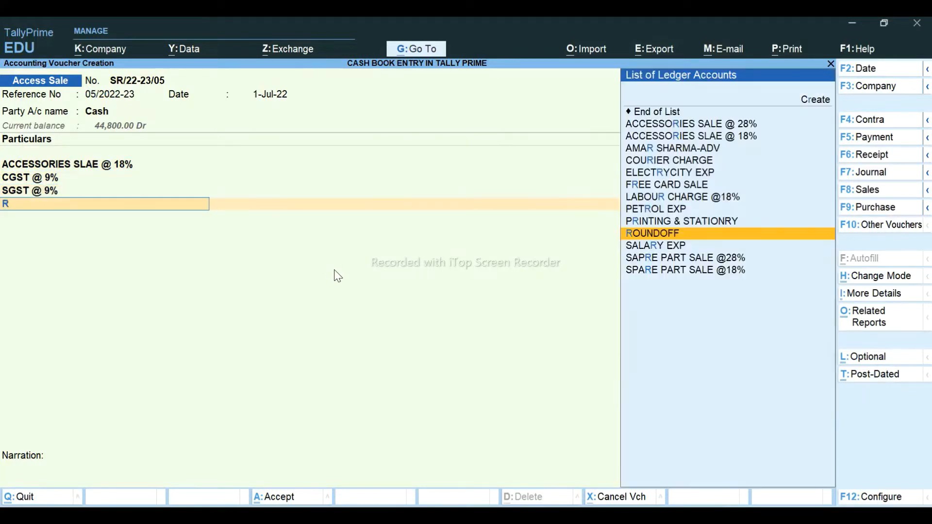
key("Return")
key("Return")
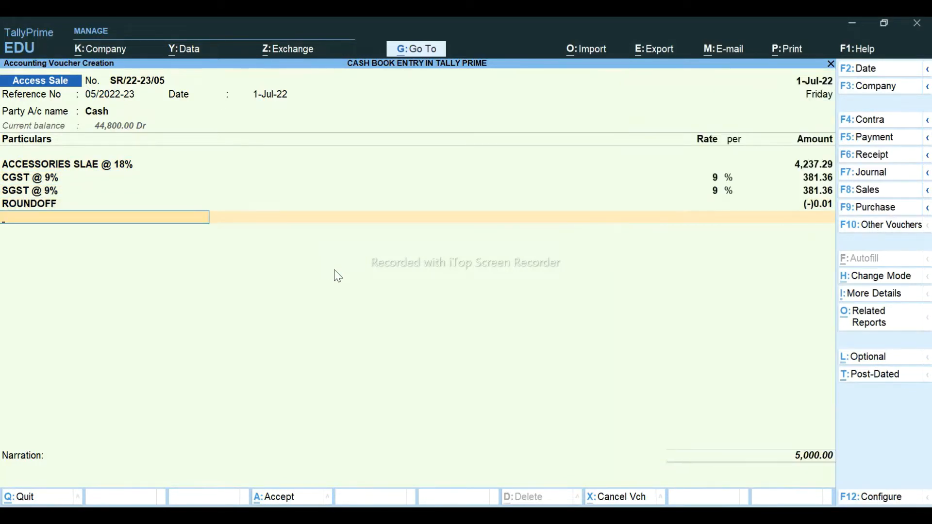
key("Return")
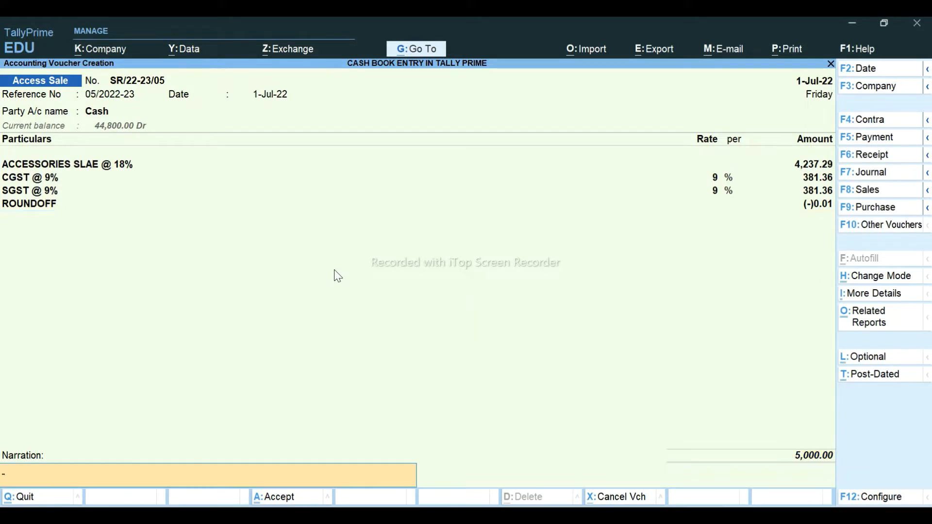
key("Return")
key("Return")
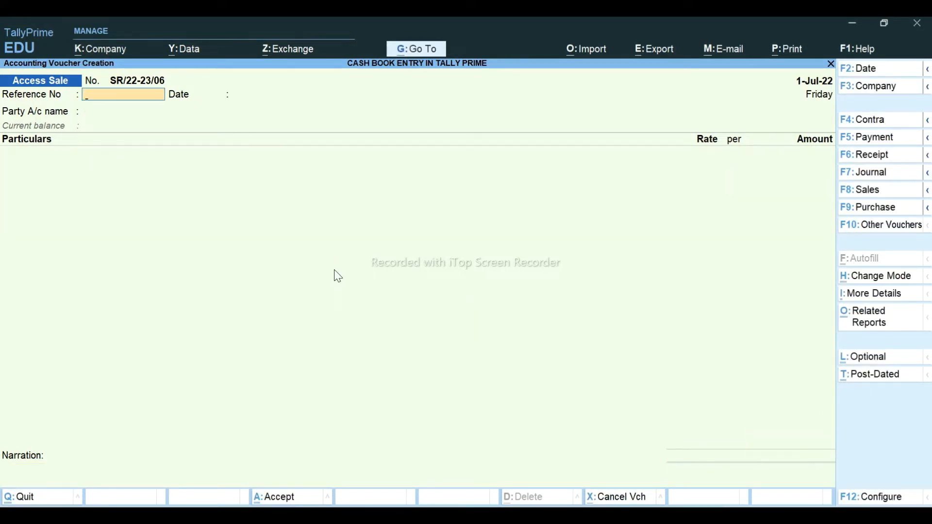
key("alt+Tab")
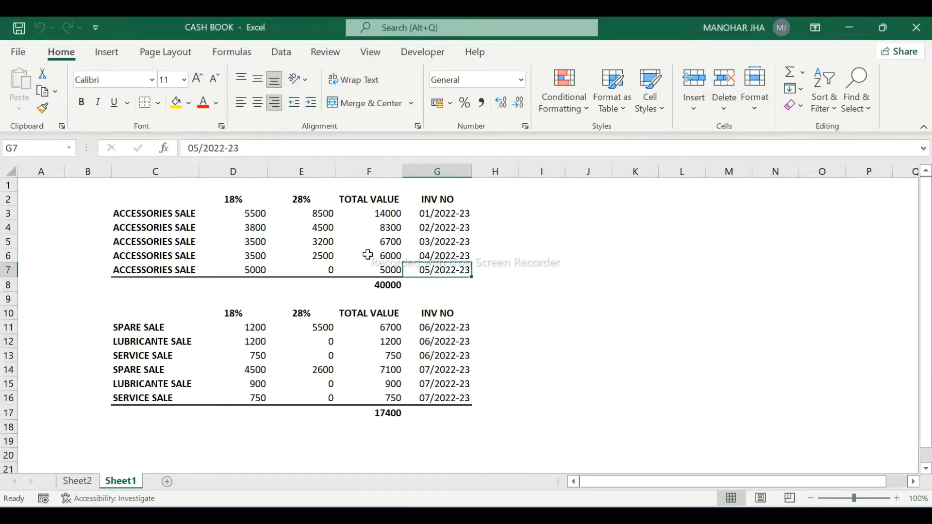
- Leave voucher entry and open the Cash ledger's July vouchers from Account Books' Cash/Bank Book
key("alt+Tab")
key("Escape")
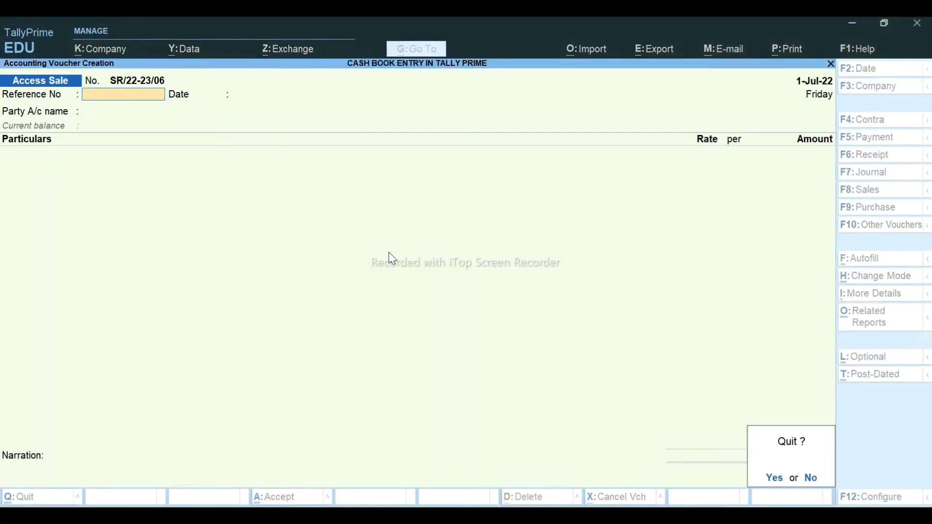
key("Return")
key("Escape")
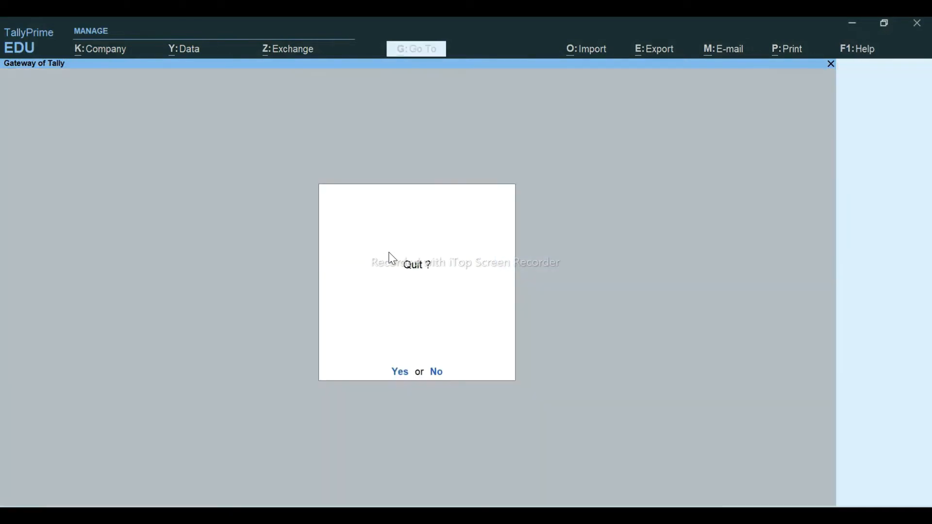
key("n")
key("d")
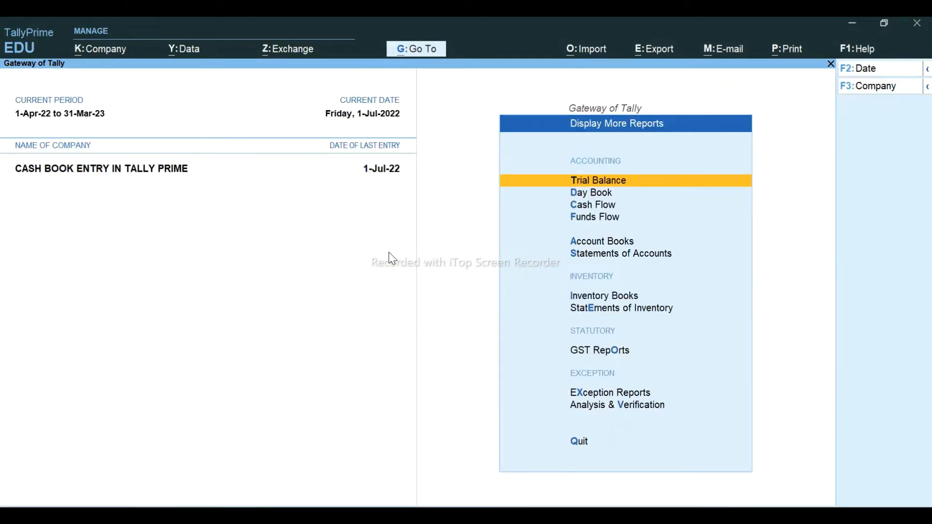
key("a")
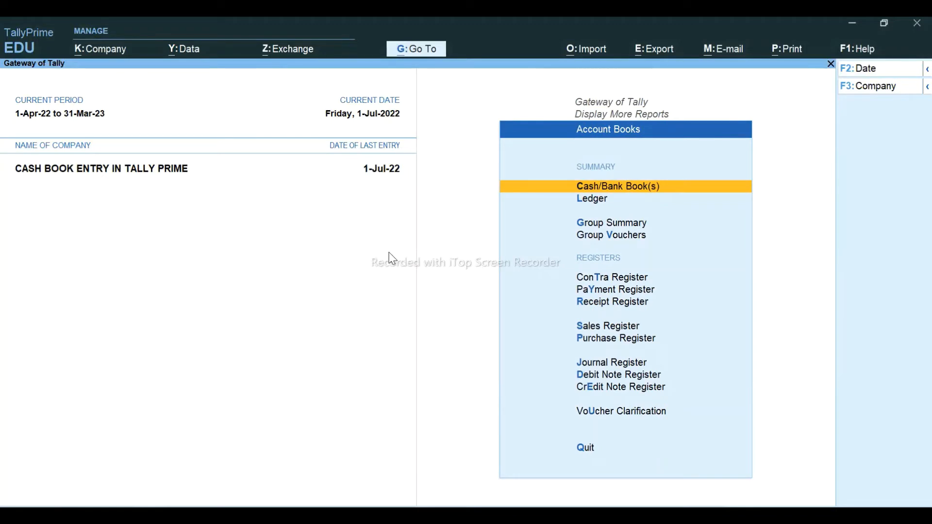
key("Return")
key("Down")
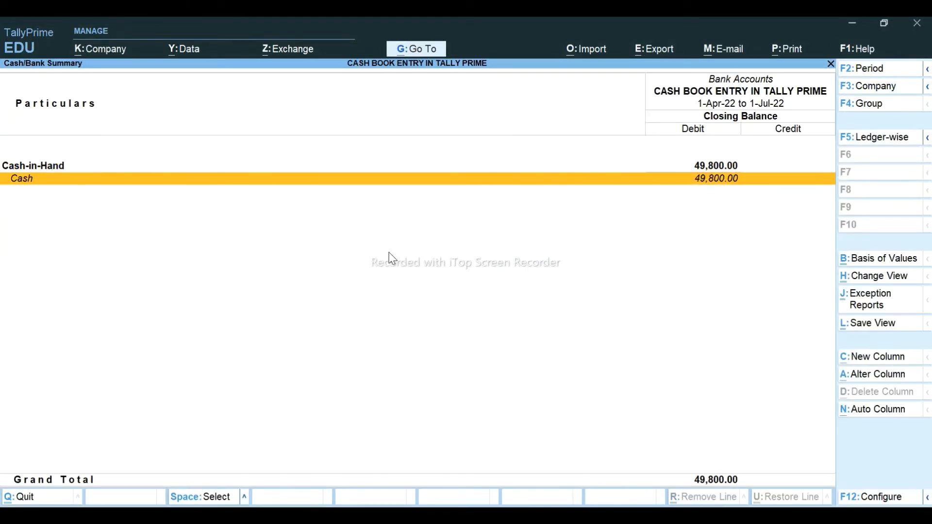
key("Return")
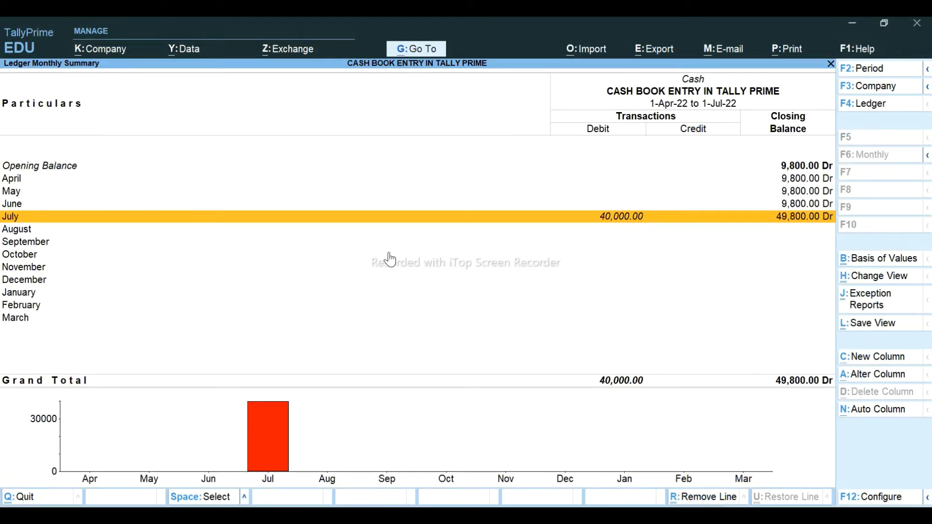
key("Return")
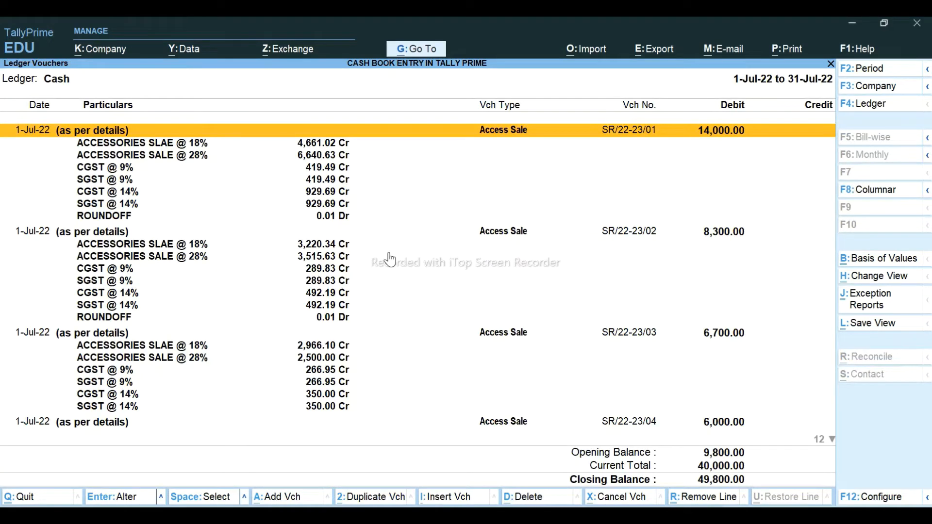
- Show the Cash ledger's July vouchers condensed, one line per voucher, after briefly expanding ledger details
key("alt+F1")
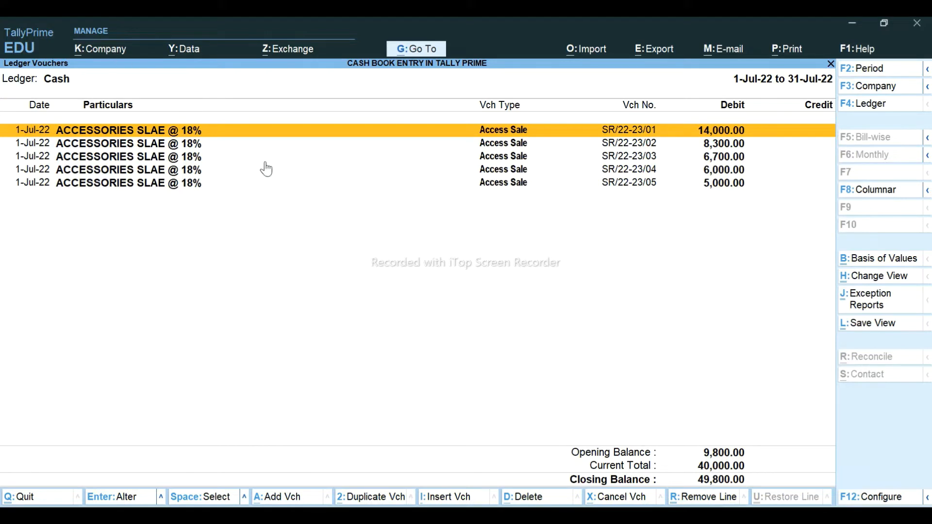
key("alt+F5")
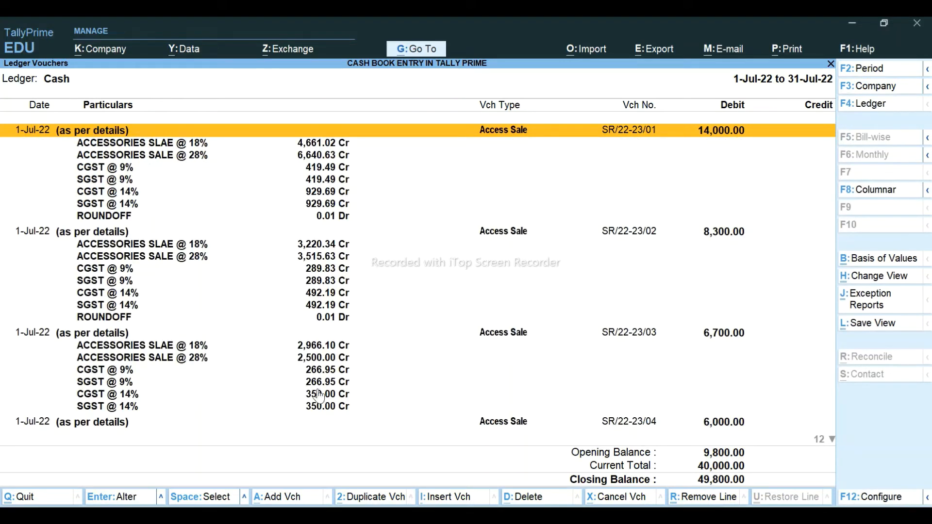
key("alt+F5")
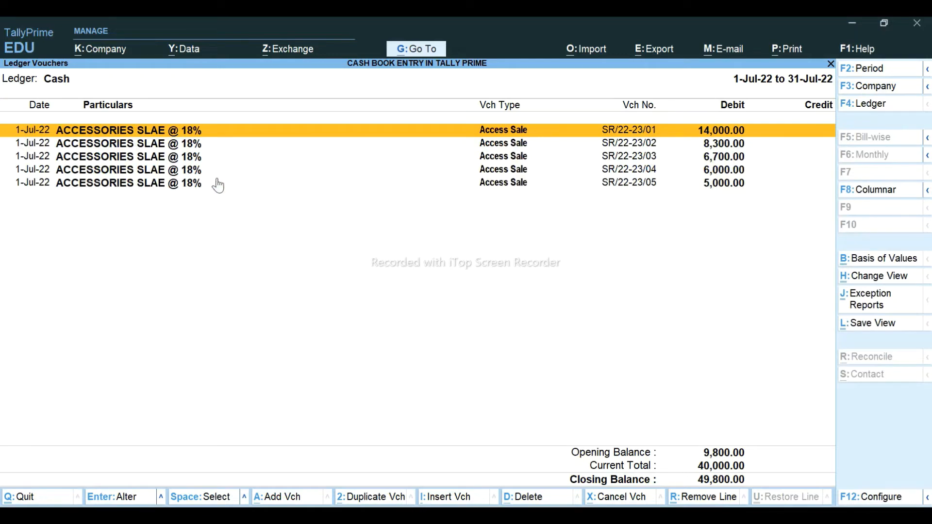
- Compare the 40,000 accessories sale total against the Excel cash book table
key("alt+Tab")
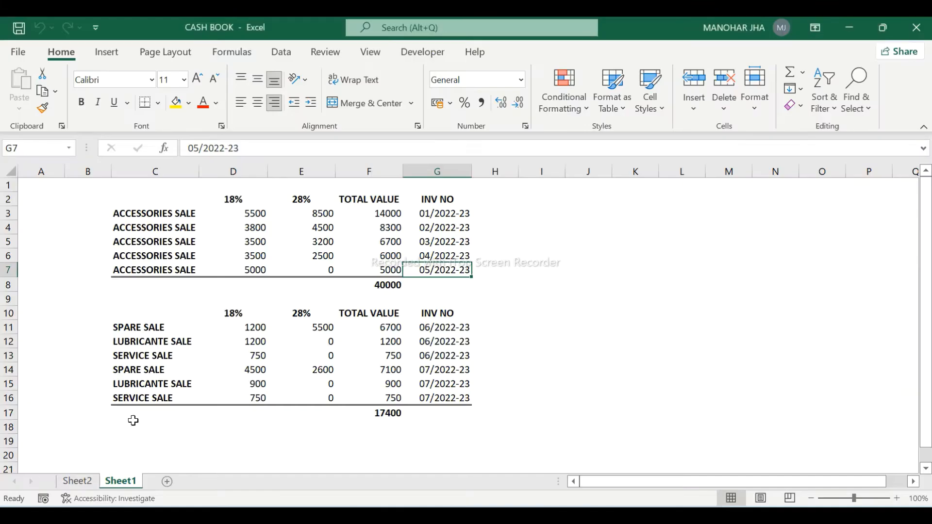
left_click(75, 481)
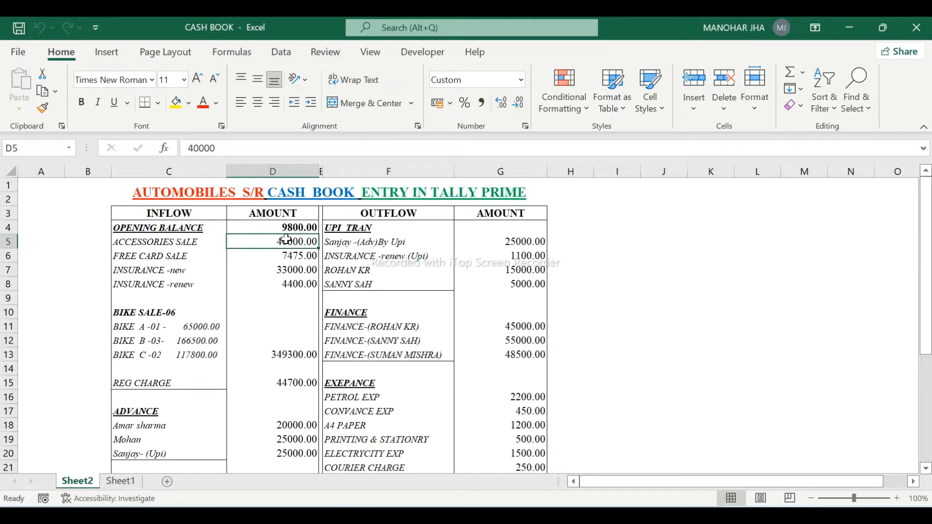
key("alt+Tab")
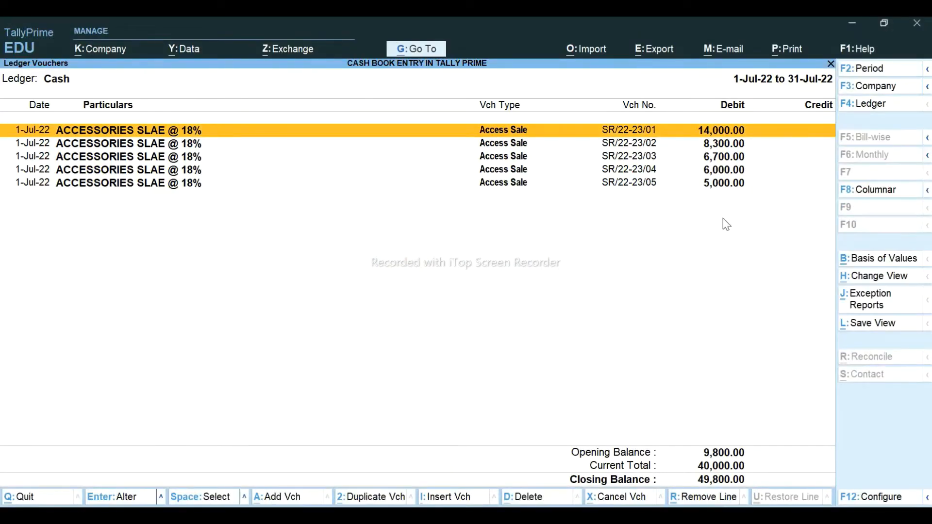
key("alt+Tab")
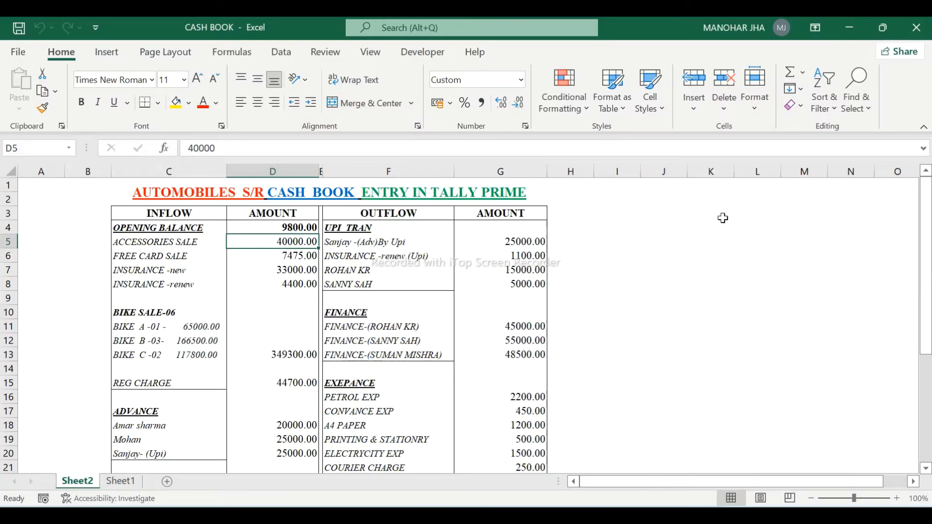
- Read the 7475 Free Card Sale amount in Excel, then start a new voucher in TallyPrime
key("Down")
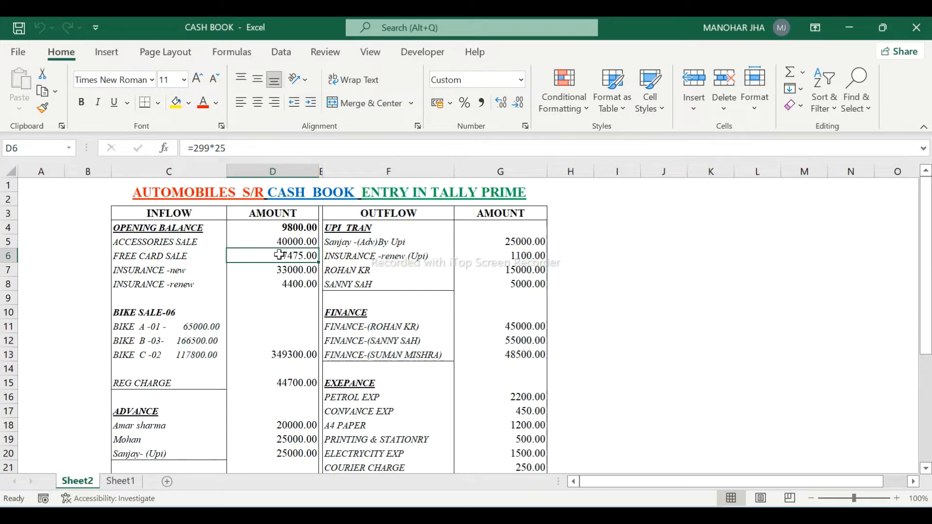
key("alt+Tab")
key("Down")
key("Down")
key("Down")
key("Down")
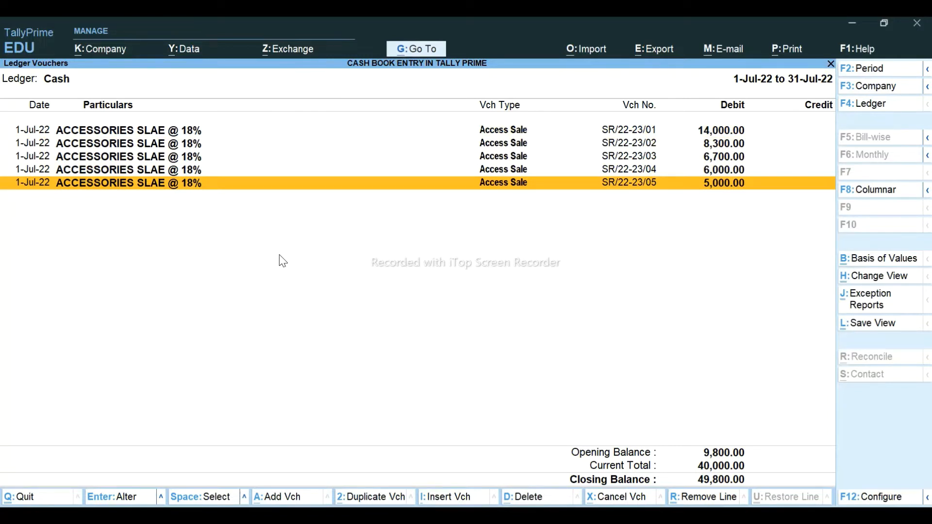
key("alt+a")
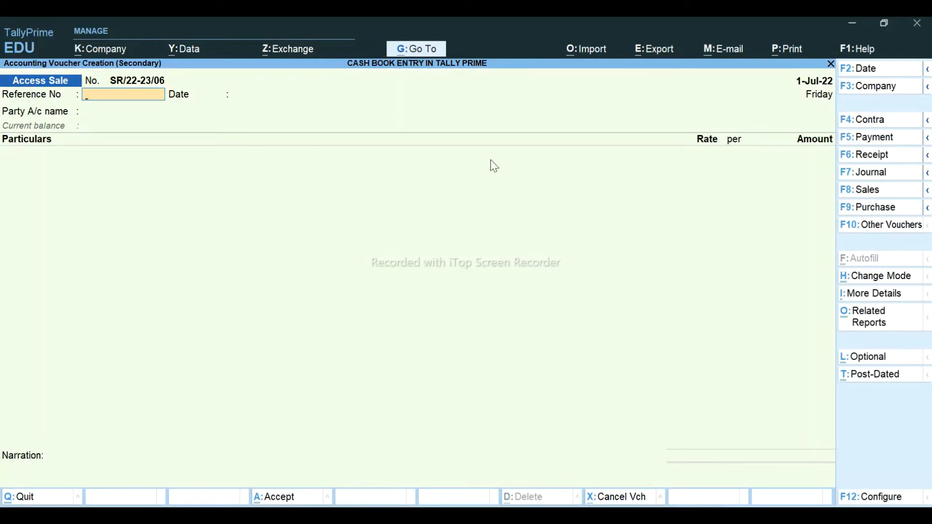
- Make the voucher a Receipt into Cash with FREE CARD SALE as particulars, inspecting that ledger unchanged
left_click(874, 156)
type("CAS")
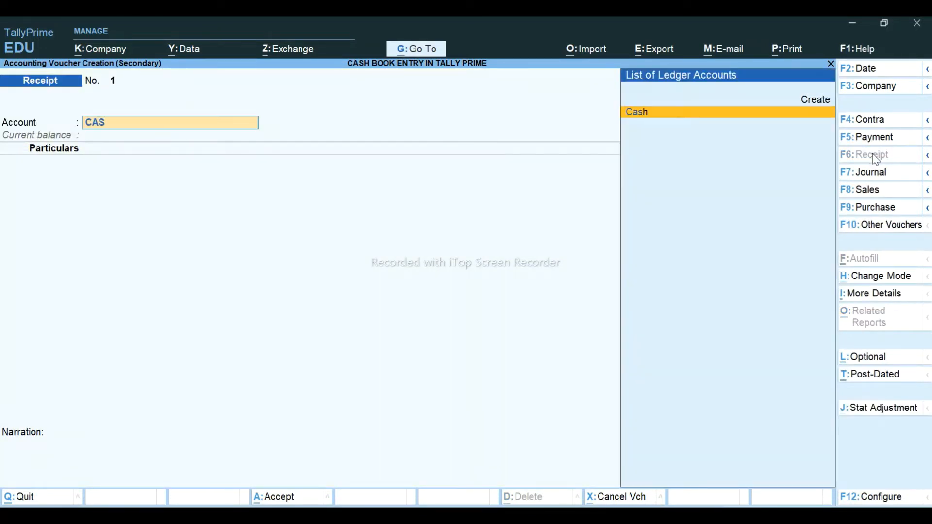
key("Return")
type("FR")
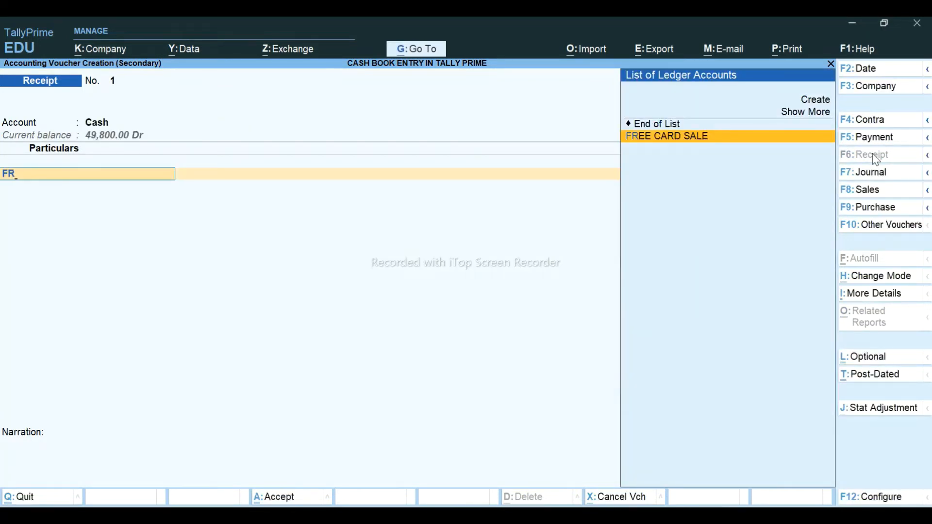
key("Return")
key("BackSpace")
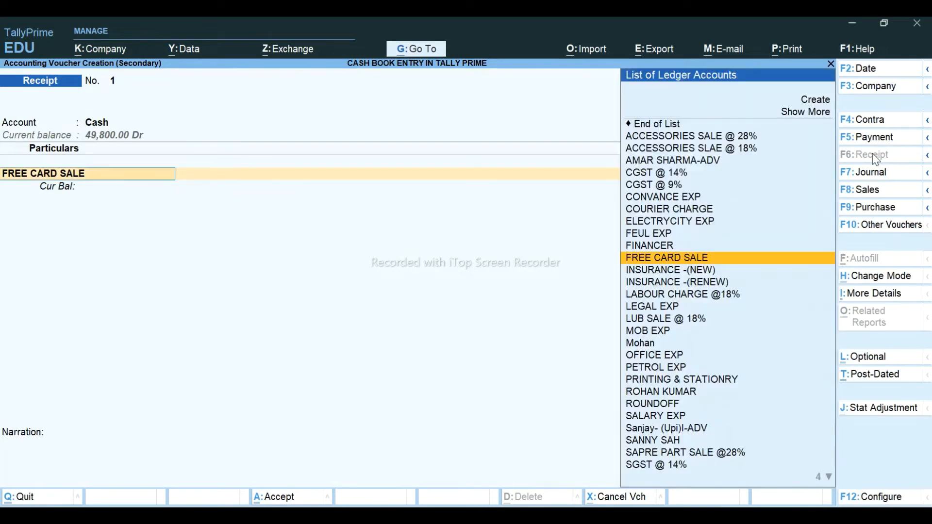
key("ctrl+Return")
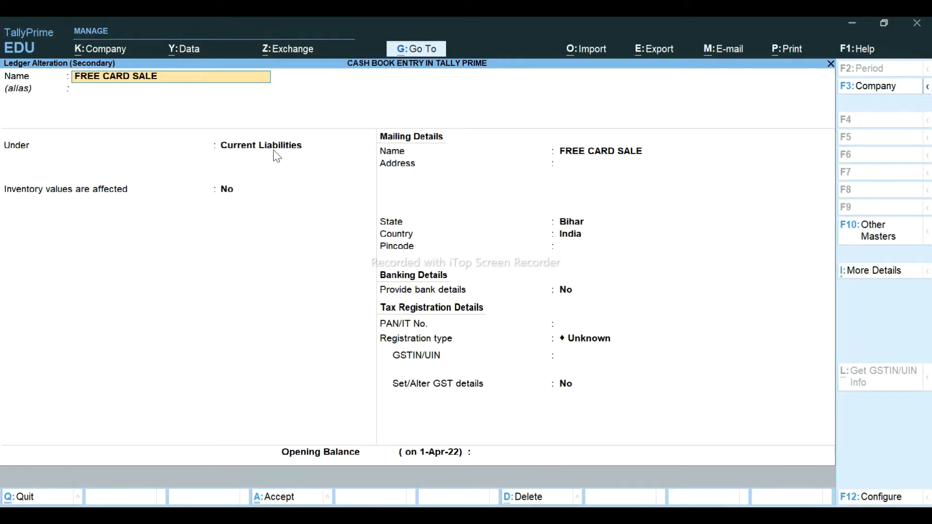
key("Escape")
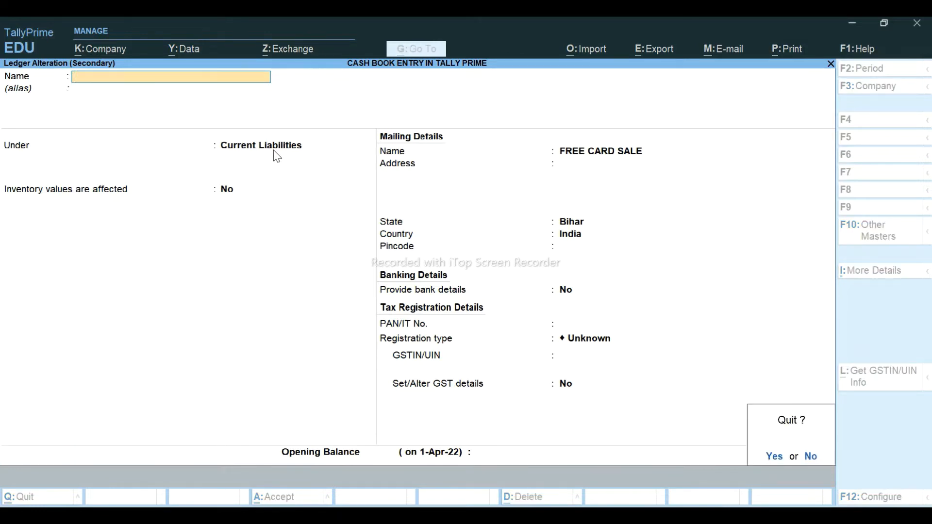
key("y")
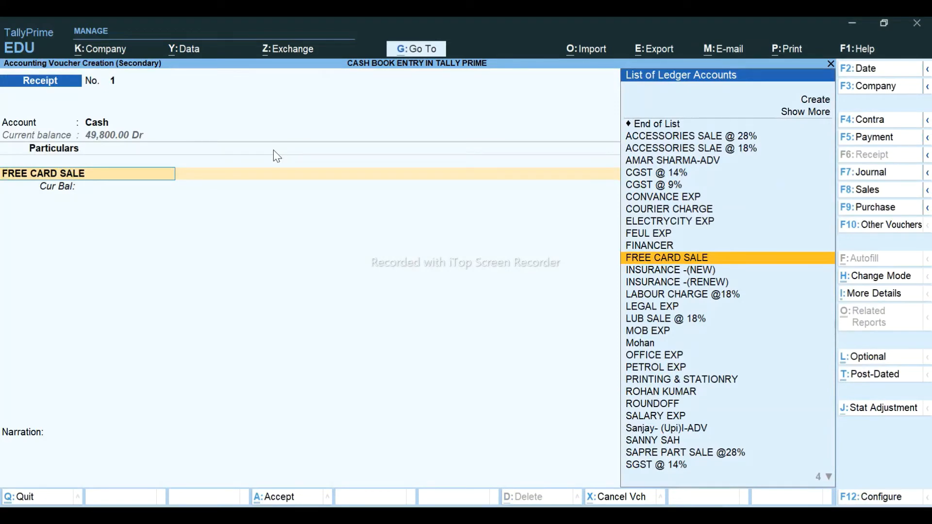
key("Return")
- Enter the 7,475.00 amount and save the receipt voucher
key("alt+Tab")
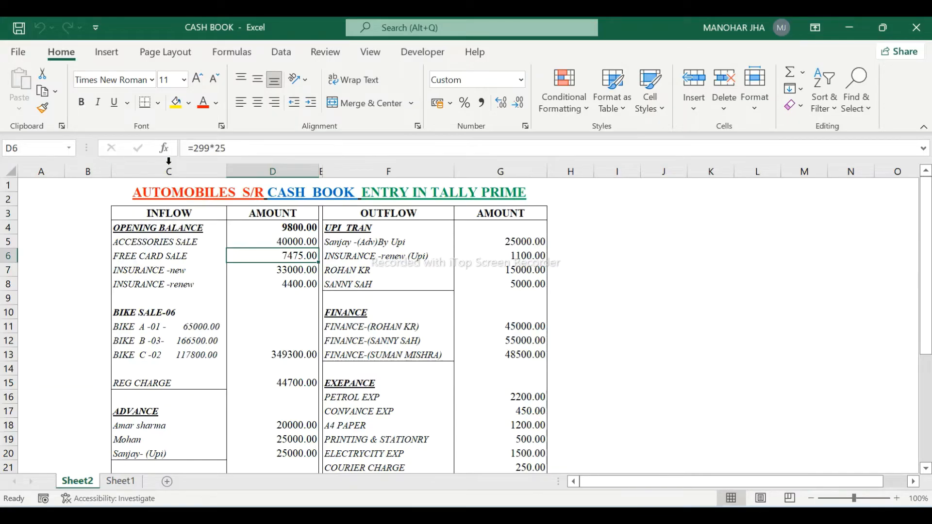
key("alt+Tab")
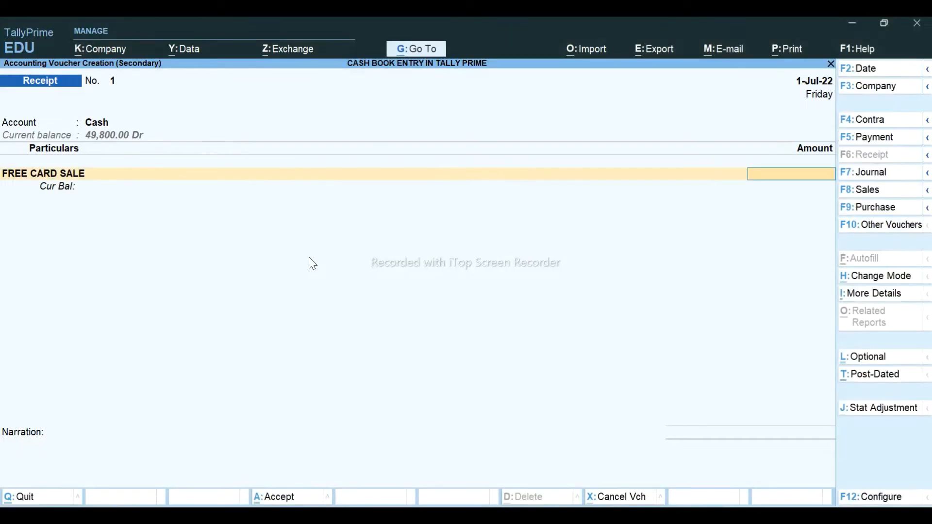
type("7475")
key("Return")
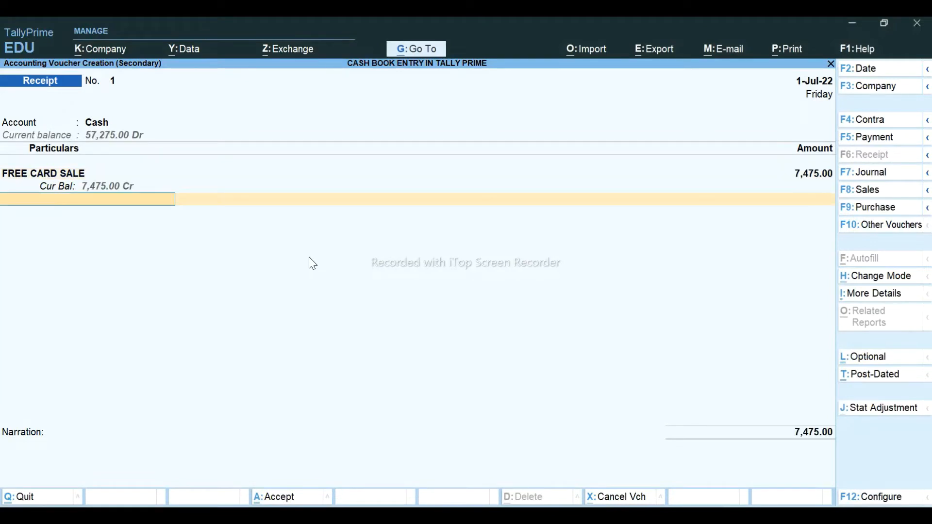
key("Return")
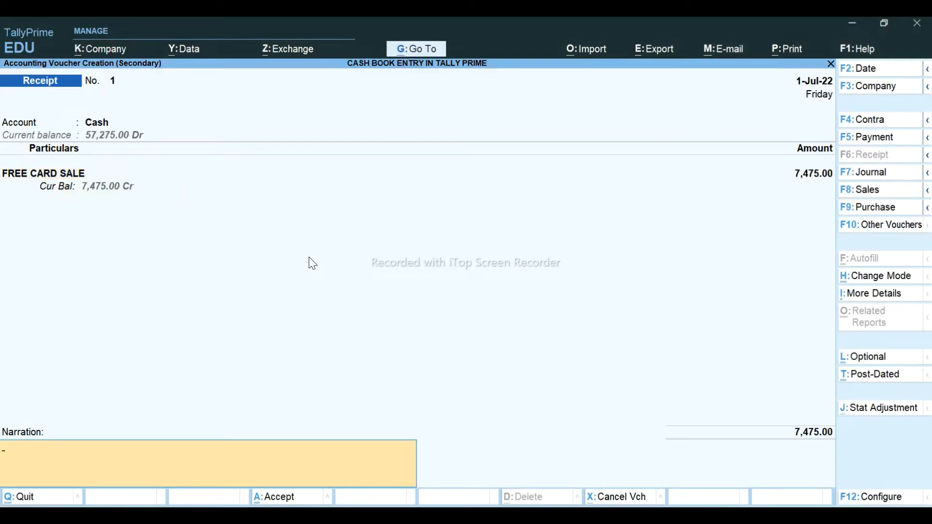
key("Return")
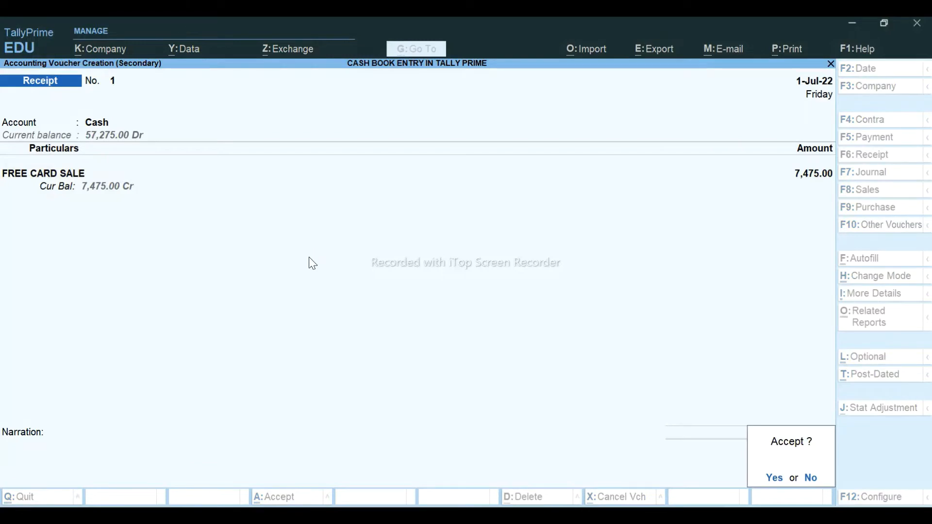
key("Return")
key("Down")
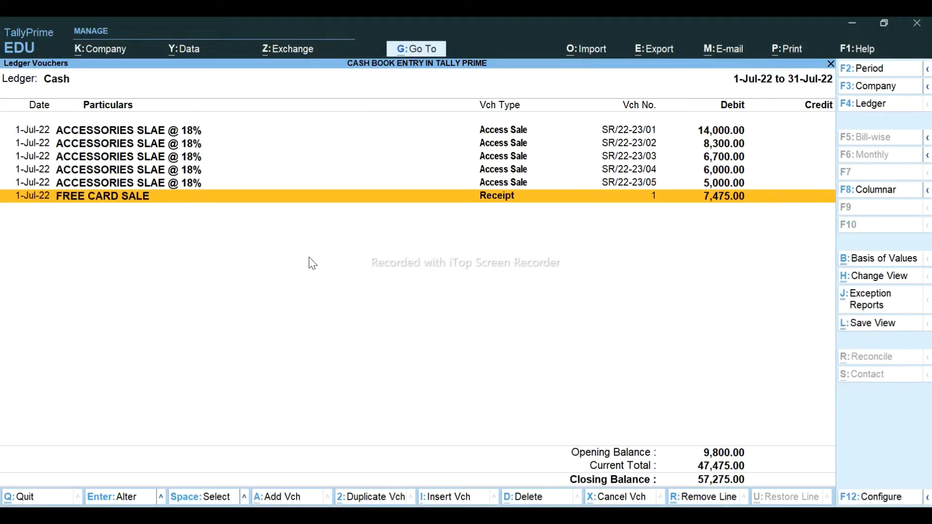
key("alt+Tab")
key("Down")
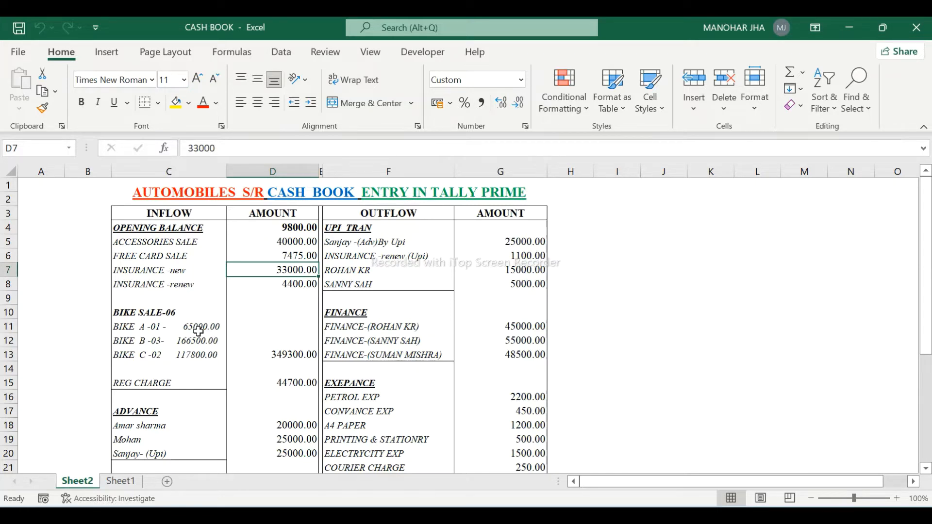
- Scan the Excel cash book down to its TOTAL row and back, then start a new TallyPrime voucher
key("Down")
key("Down")
key("Down")
key("Down")
key("Down")
key("Down")
key("Down")
key("Down")
key("Down")
key("Down")
key("Down")
key("Down")
key("Down")
key("Down")
key("Down")
key("Down")
key("Down")
key("Down")
key("Down")
key("Down")
key("Right")
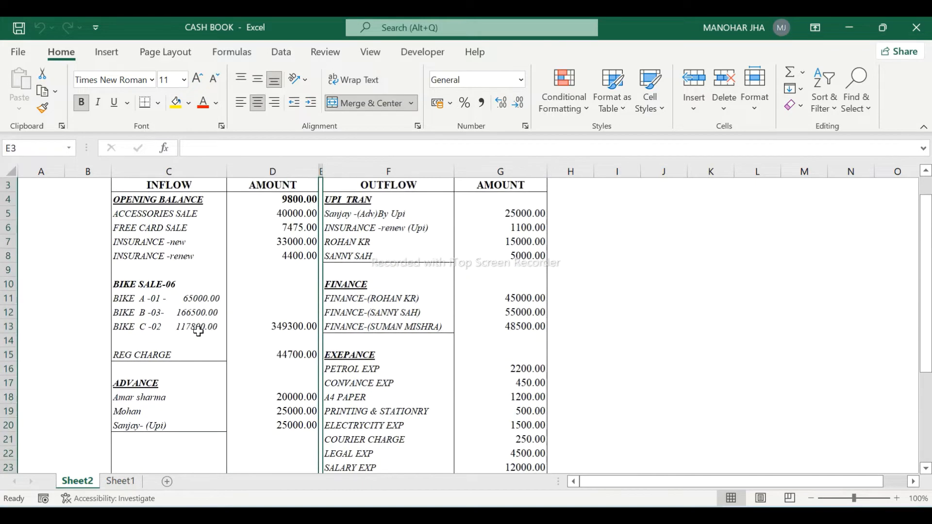
key("Down")
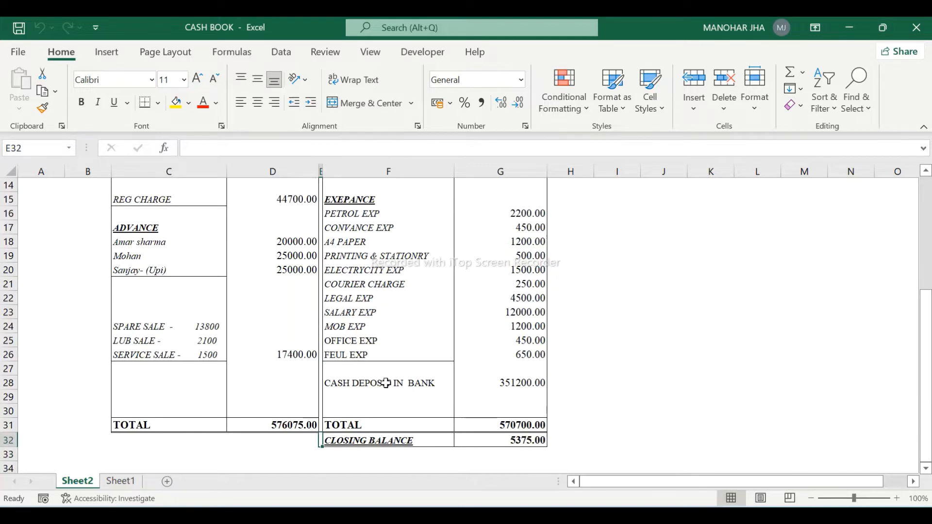
key("Up")
key("Up")
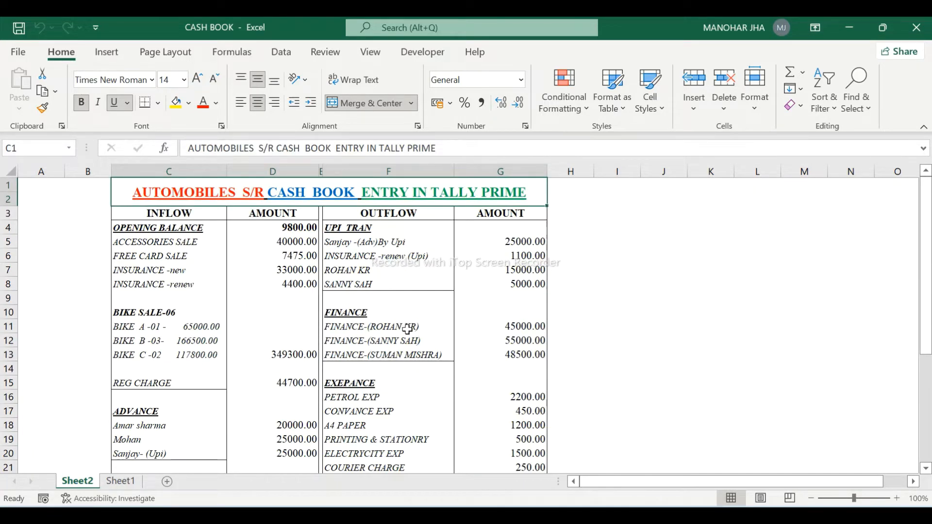
key("alt+Tab")
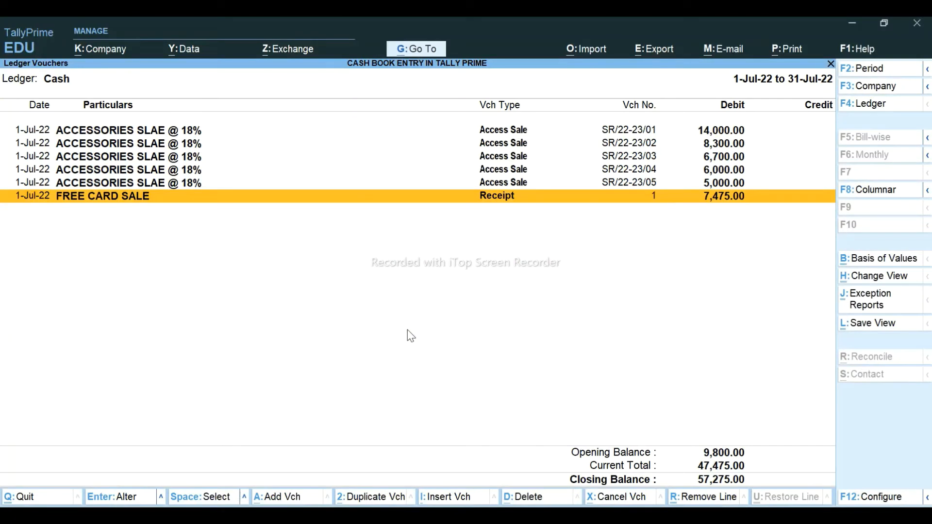
key("alt+a")
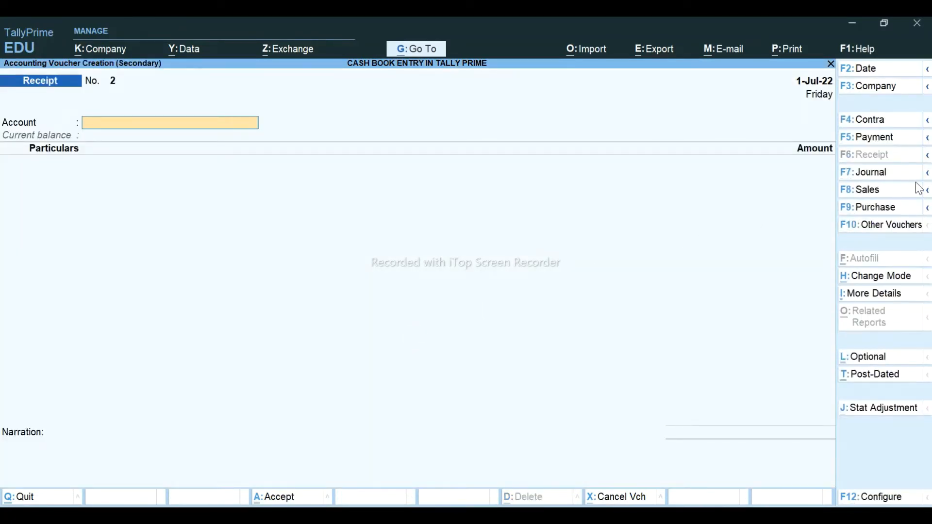
- Start a VEHICLE SALE voucher with the buyer's Sundry Debtors ledger as party, reviewing and accepting that ledger
left_click(880, 190)
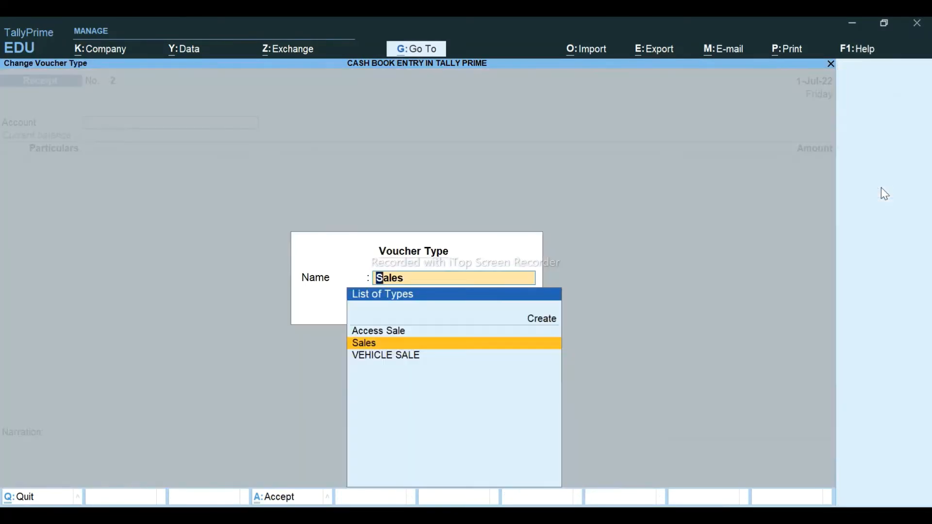
key("Down")
key("Return")
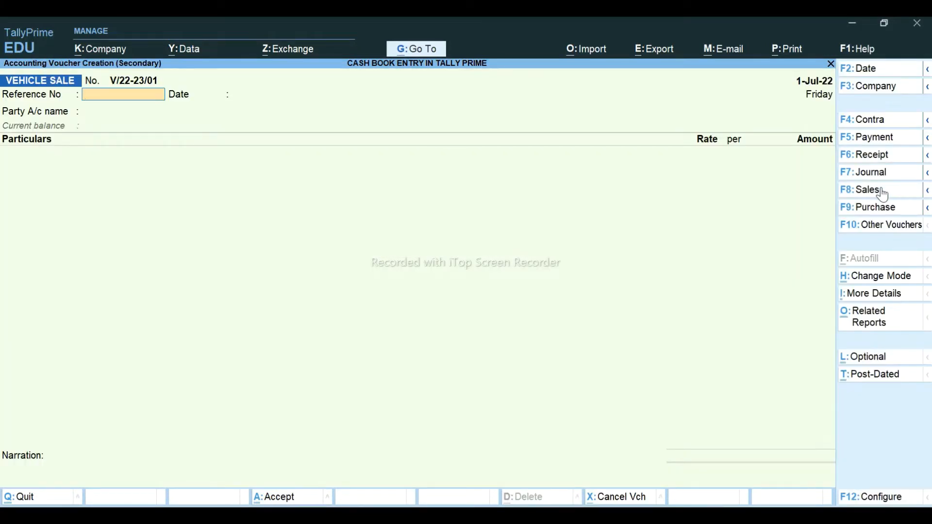
key("Return")
key("Return")
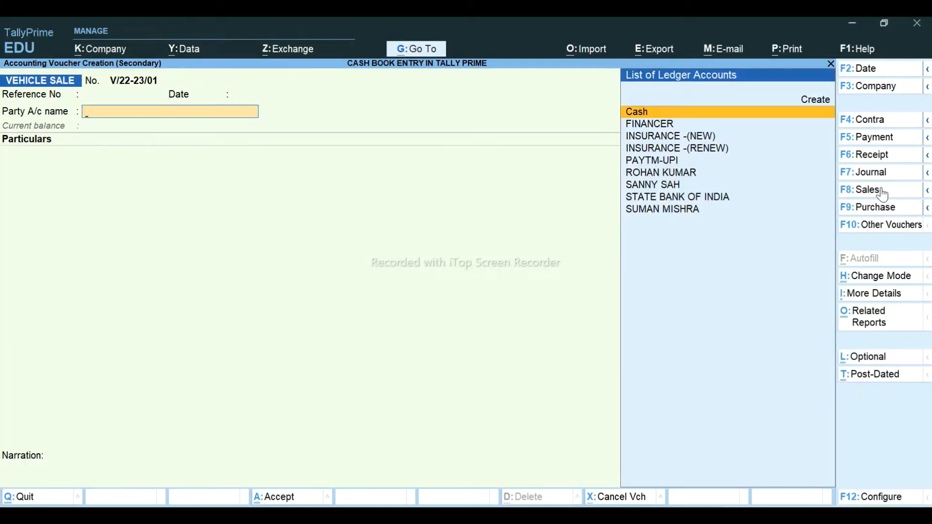
type("R")
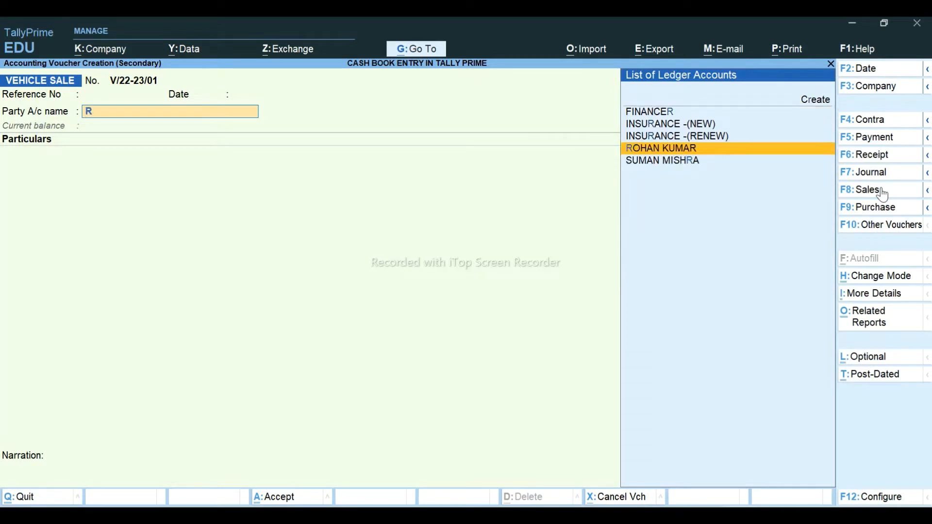
type("O")
key("Return")
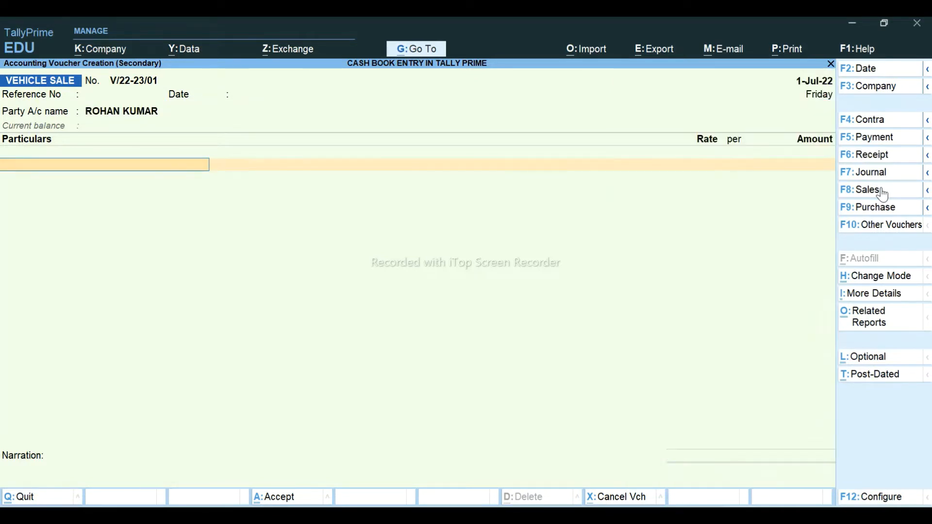
key("BackSpace")
key("ctrl+Return")
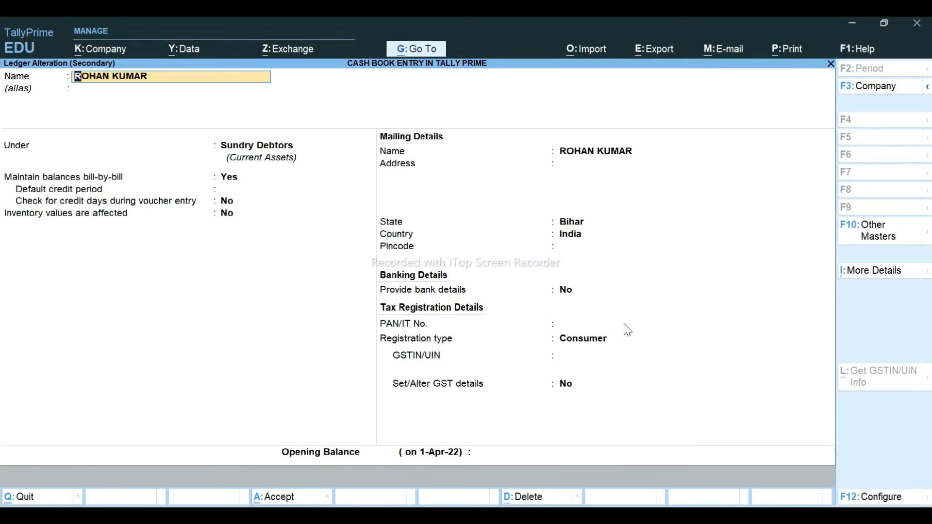
key("ctrl")
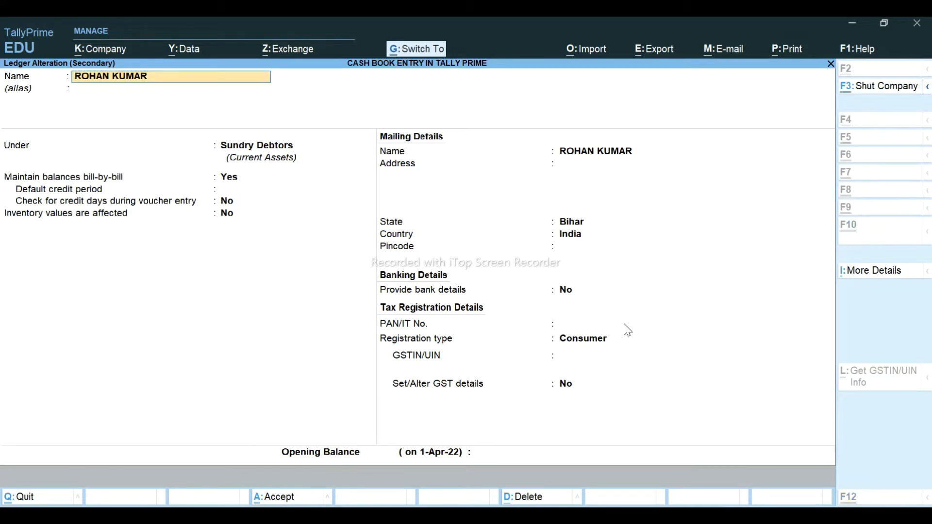
key("ctrl+a")
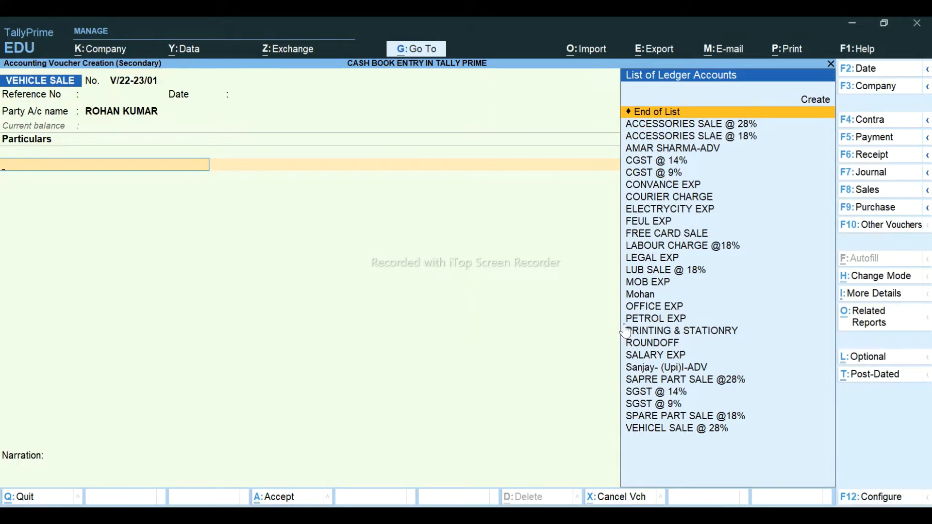
- Add a VEHICEL SALE @ 28% line for 65,000 GST-inclusive, giving 50,781.25 taxable
key("alt+Tab")
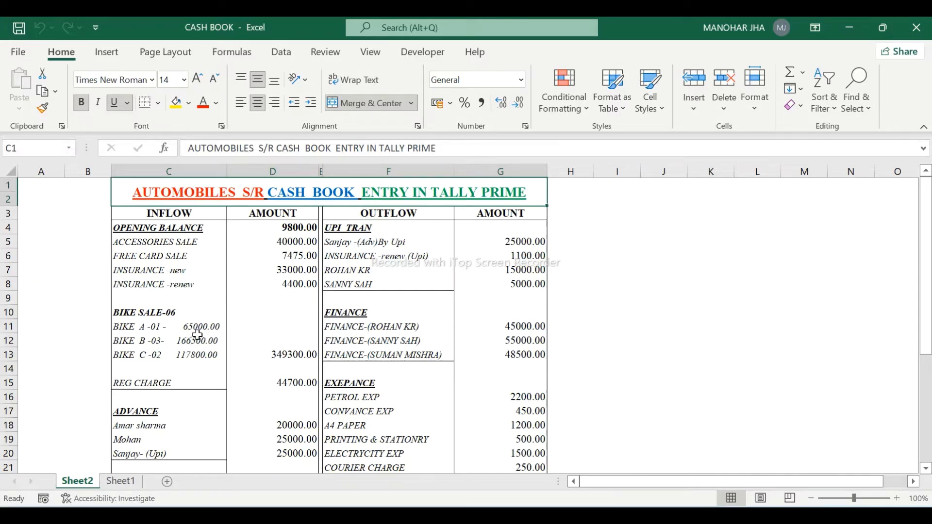
key("alt+Tab")
type("VE")
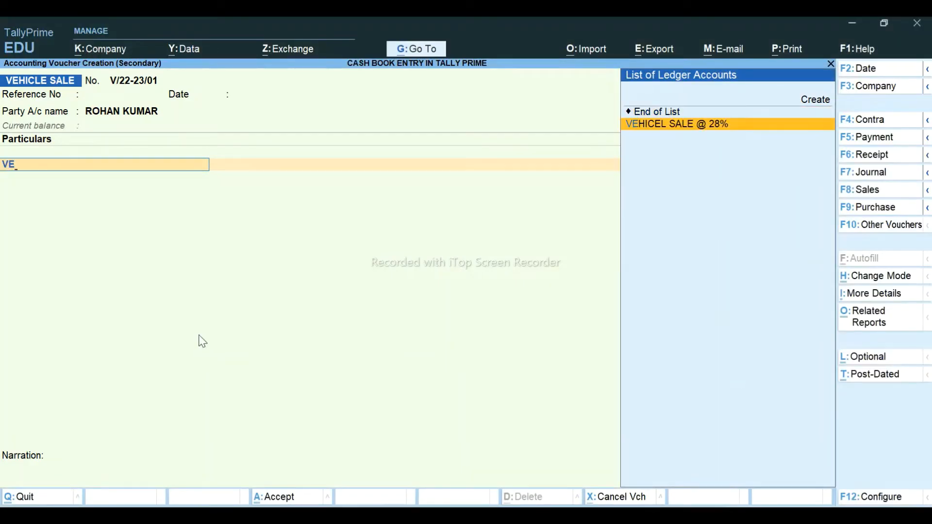
key("Return")
key("alt+Tab")
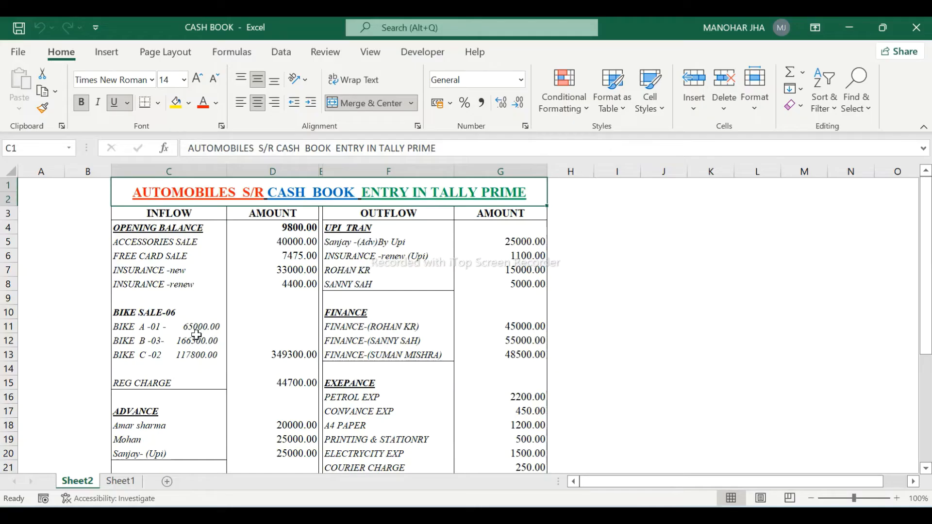
key("alt+Tab")
type("65000")
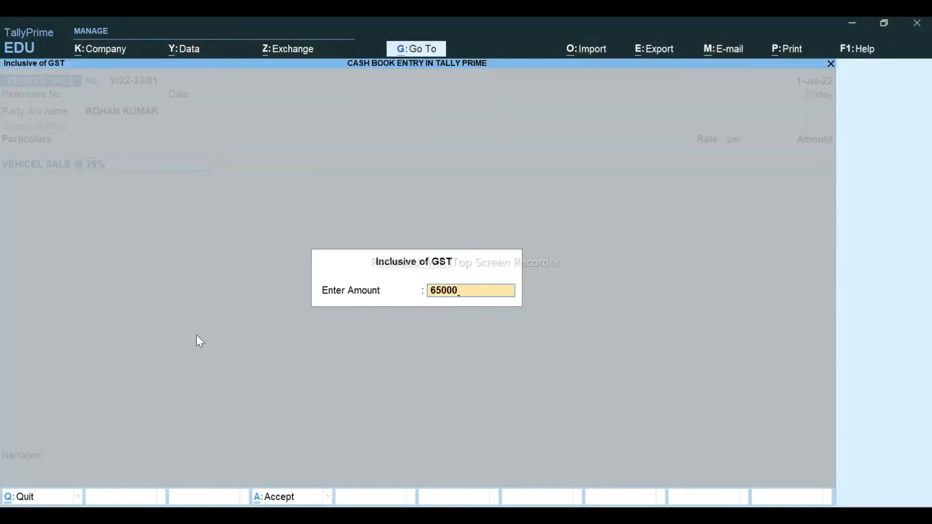
key("Return")
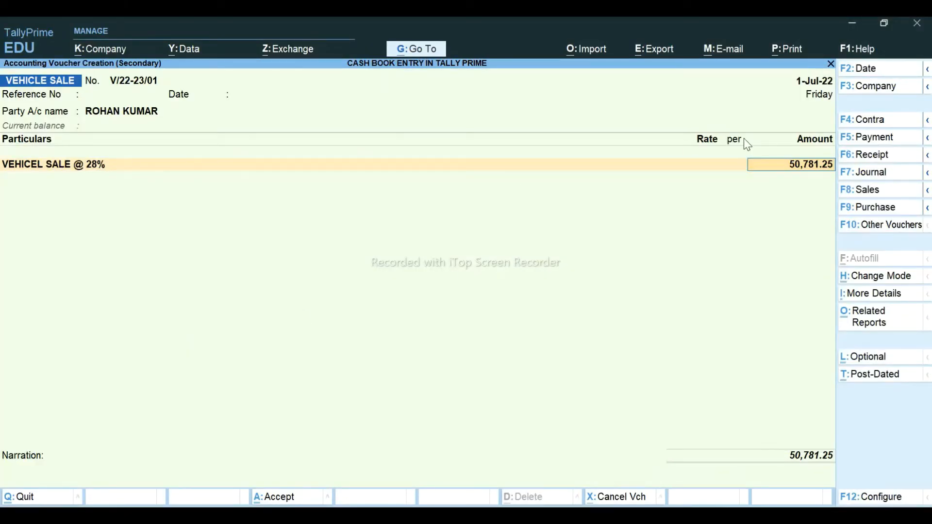
key("Return")
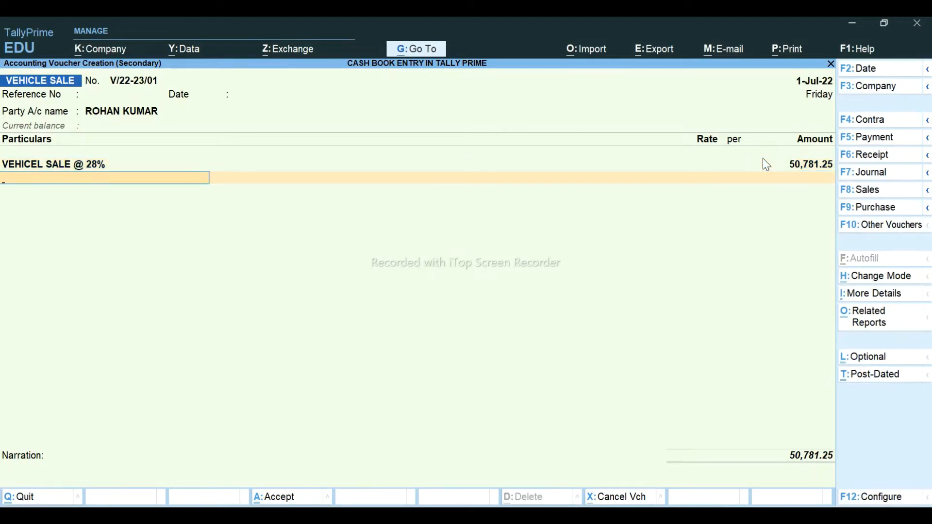
- Add CGST and SGST @ 14% at 7,109.38 each plus ROUNDOFF, then save the voucher
type("CG")
key("Return")
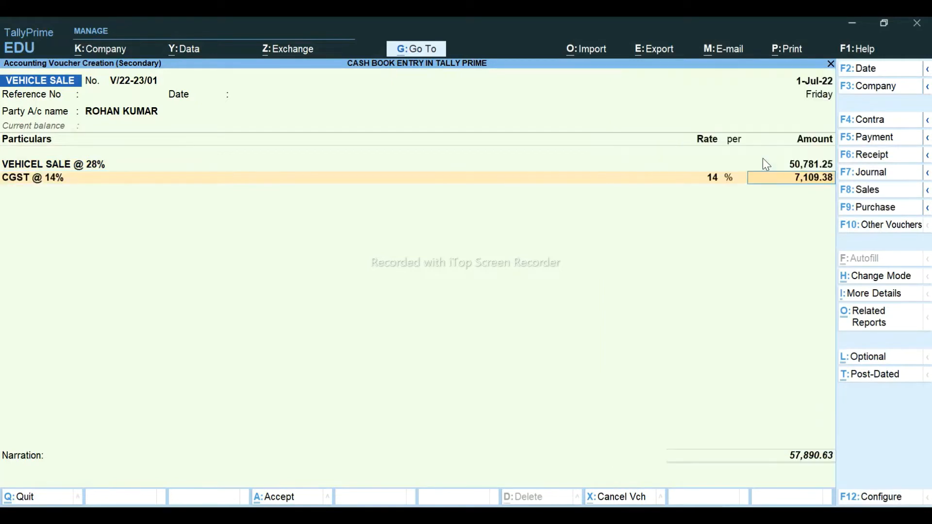
key("Return")
type("SG")
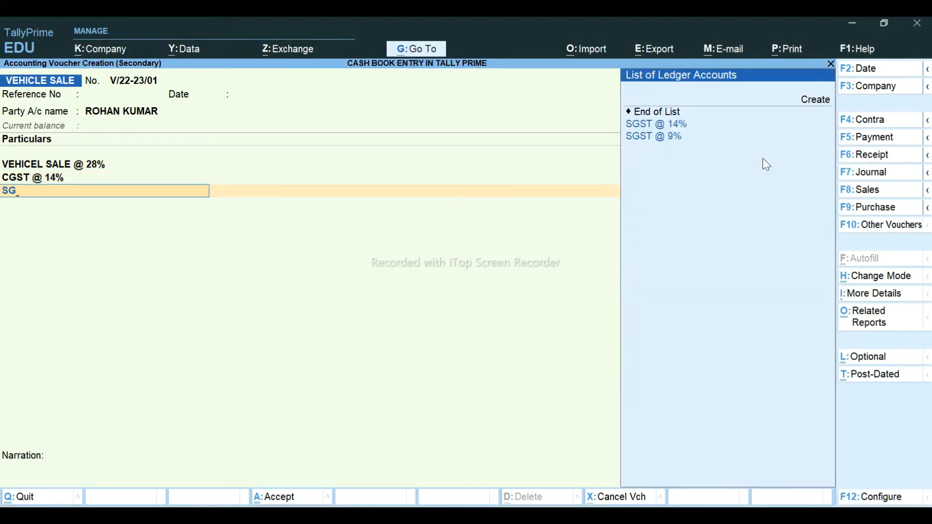
key("Return")
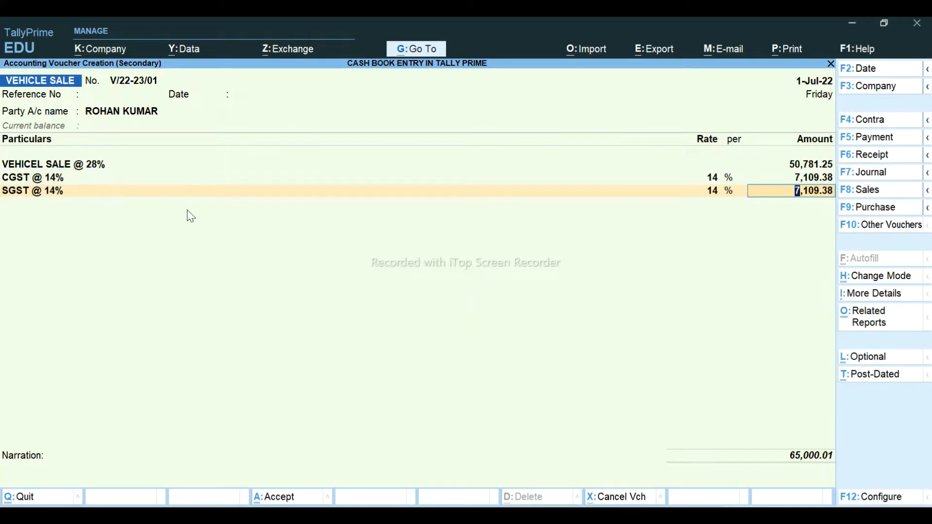
key("Return")
type("ROU")
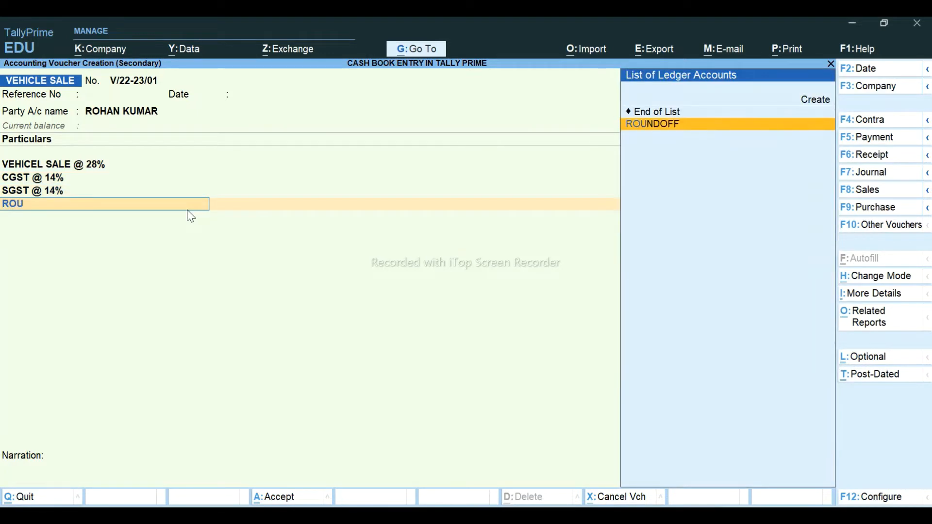
key("Return")
key("Return")
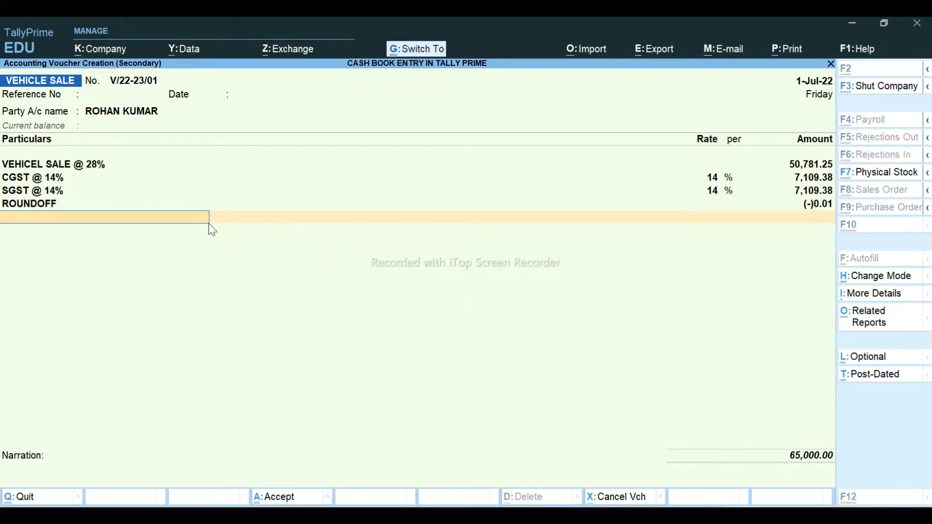
key("ctrl+a")
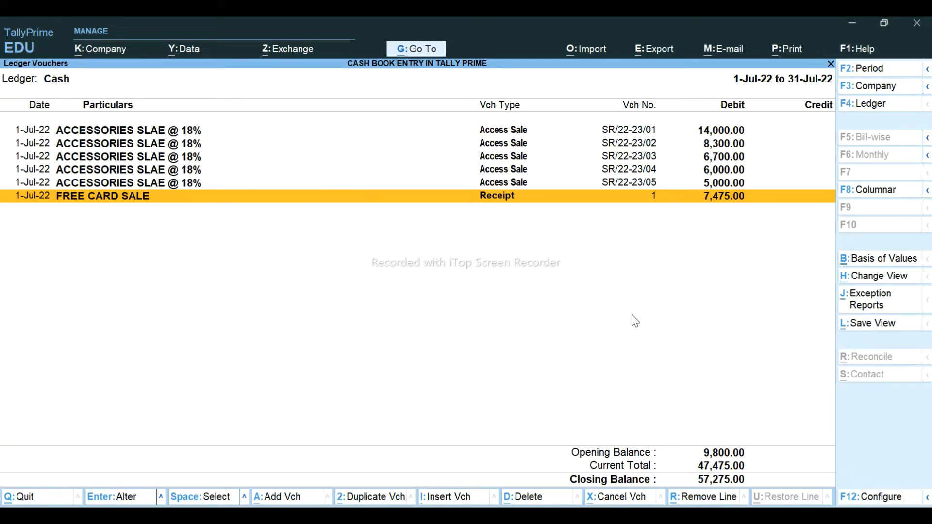
- Open Ledger Vouchers for the buyer's ledger to see the 65,000.00 vehicle sale debit
key("alt+g")
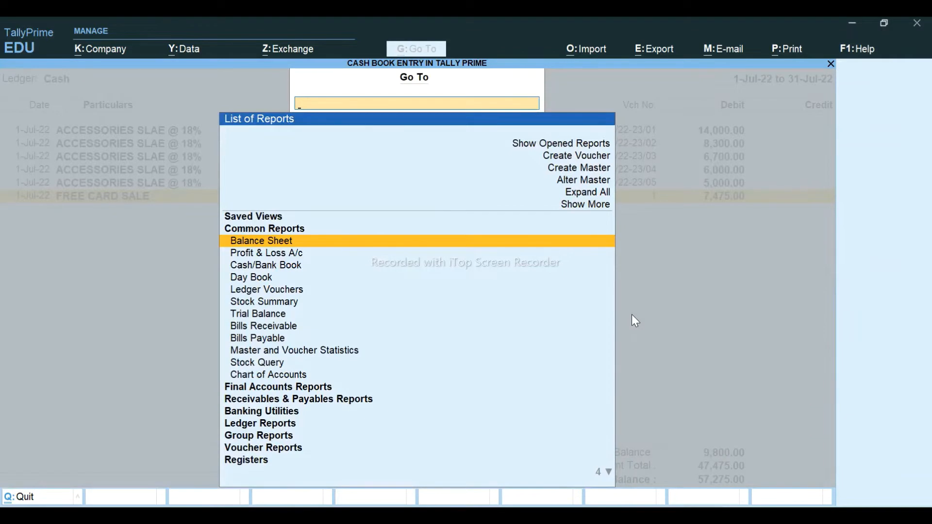
key("Down")
key("Down")
key("Down")
key("Down")
key("Return")
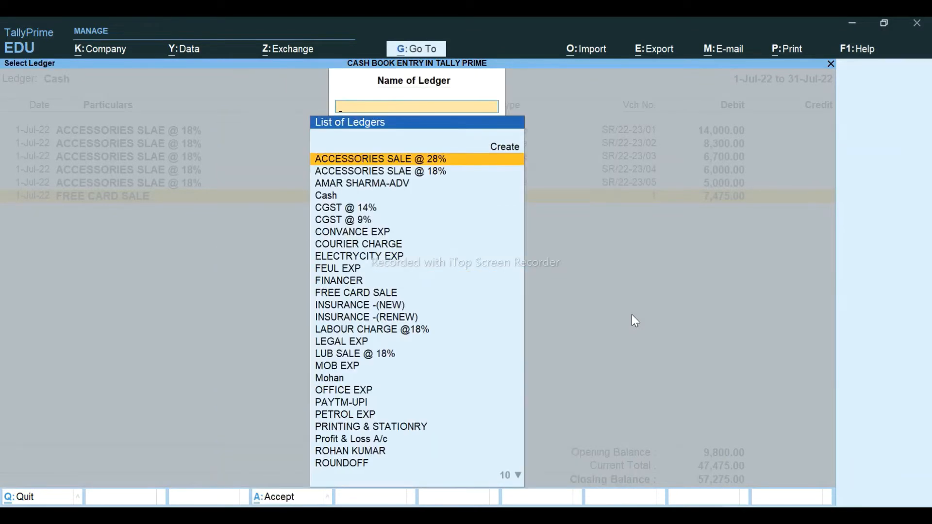
type("ROH")
key("Return")
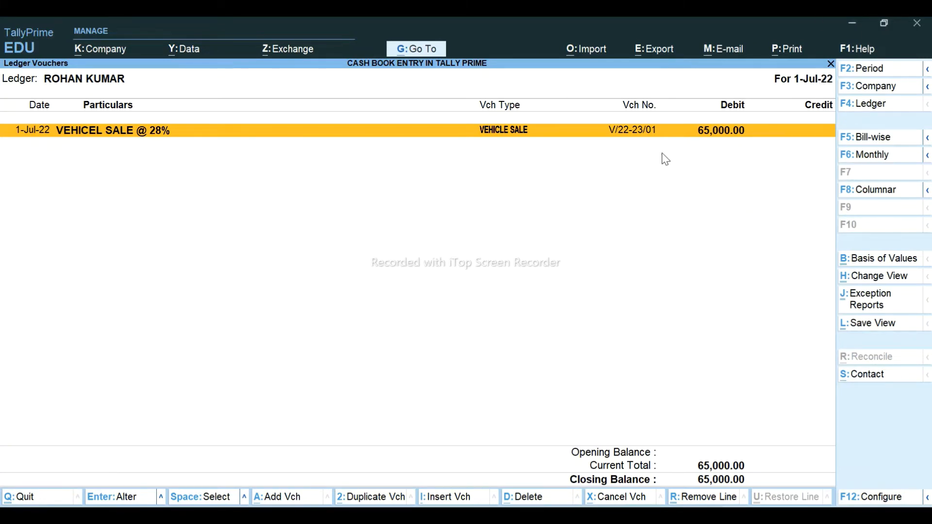
key("alt+Tab")
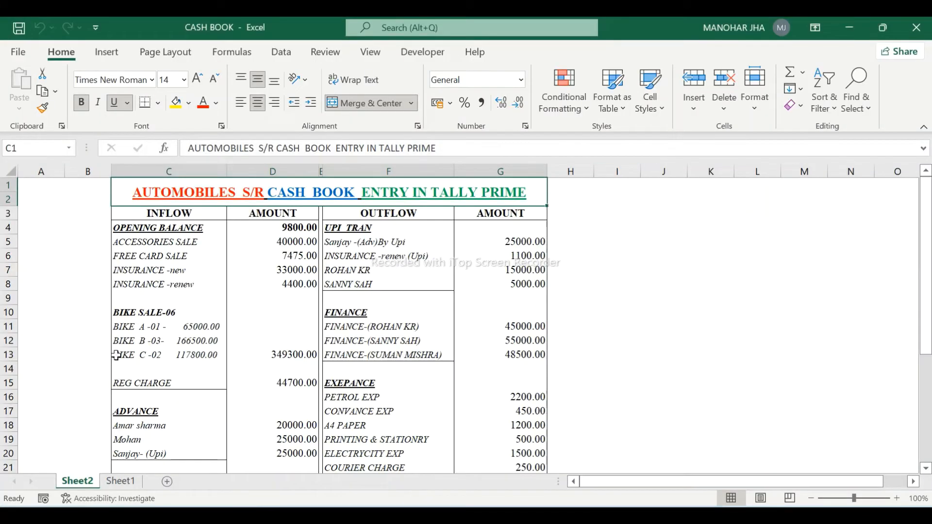
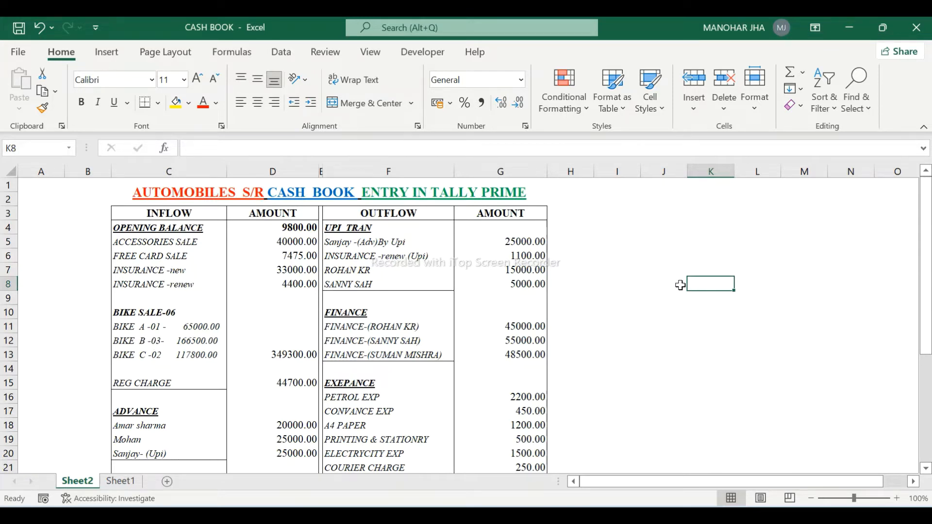
- Enter =33000/6 in cell K8 to get 5500, then check the formula
type("=")
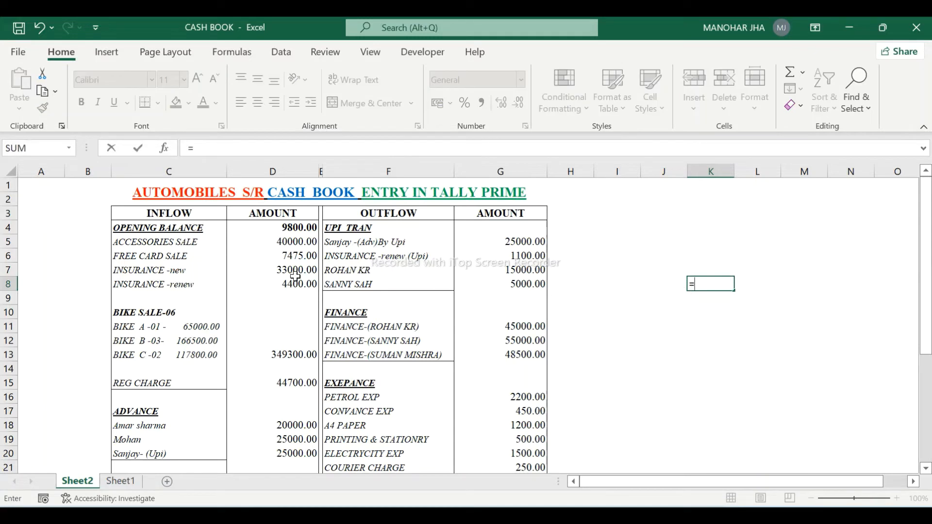
type("300")
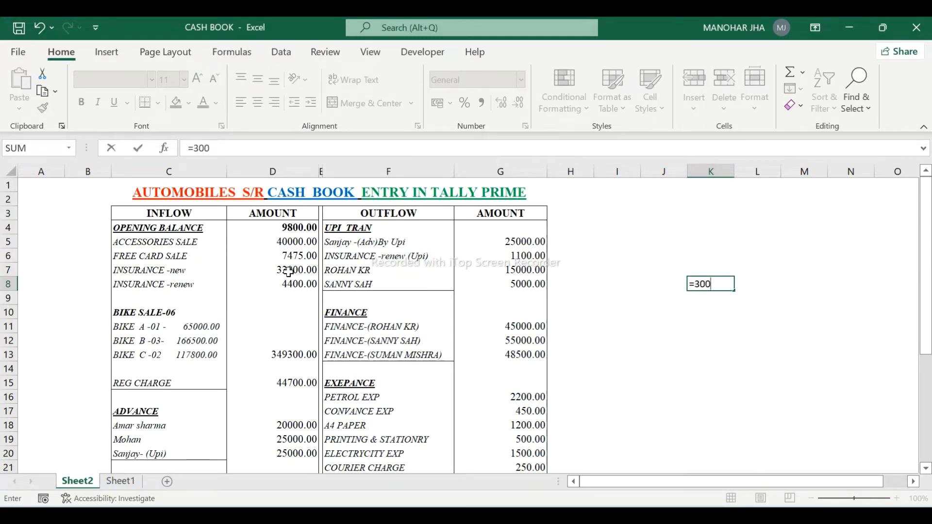
key("BackSpace")
key("BackSpace")
type("3000/6")
key("Return")
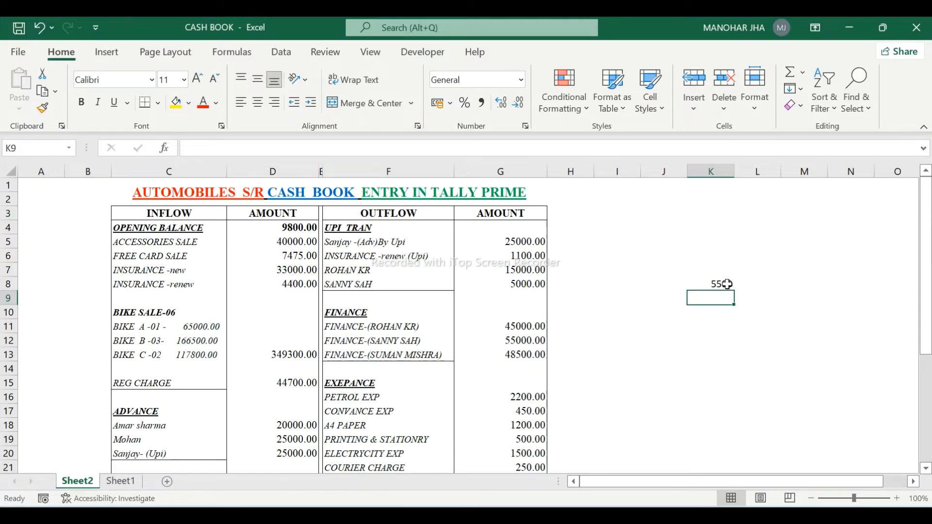
left_click(726, 284)
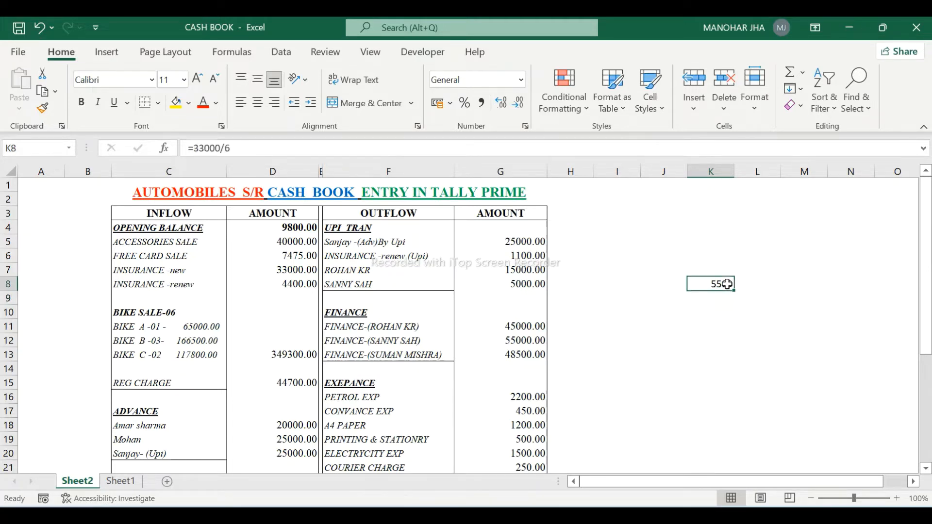
- Start a TallyPrime journal debiting the customer's ledger 5,500 as new reference 1
key("alt+Tab")
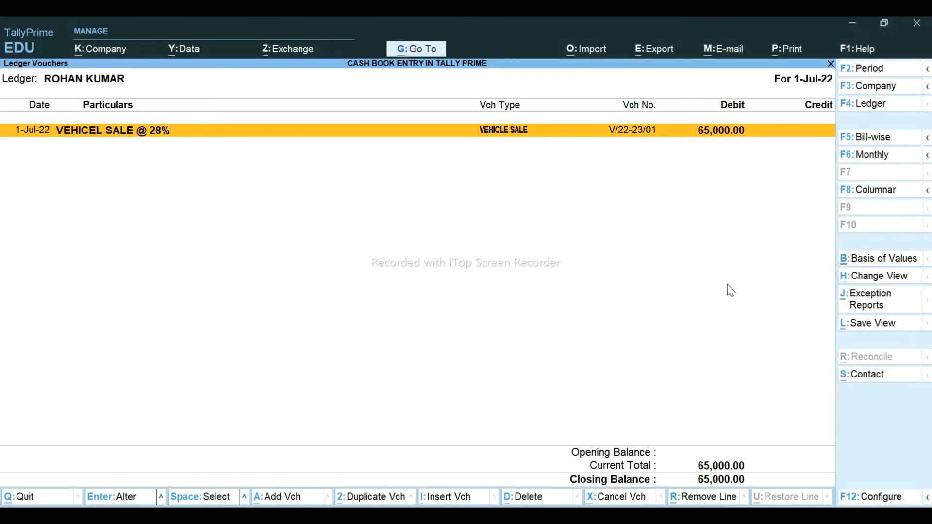
key("alt+a")
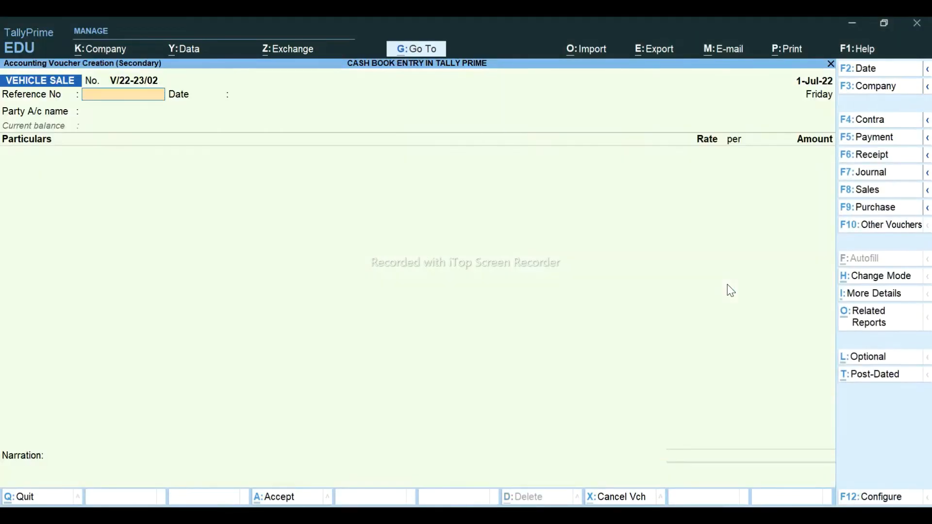
left_click(871, 173)
key("Return")
key("Return")
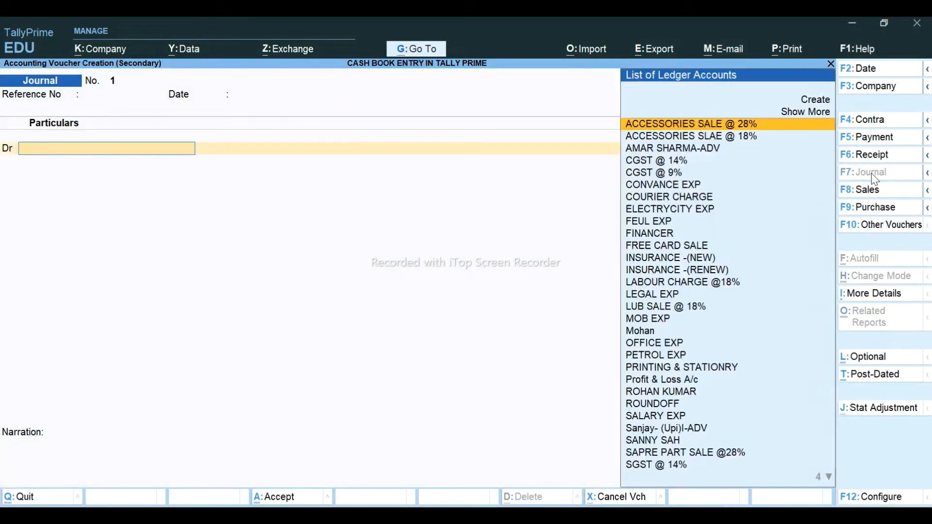
type("ROH")
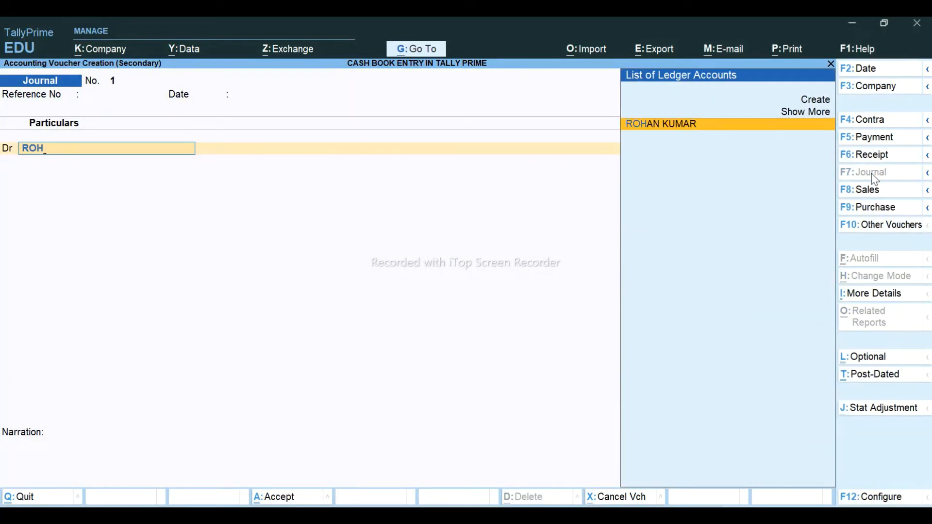
key("Return")
key("alt+Tab")
key("alt+Tab")
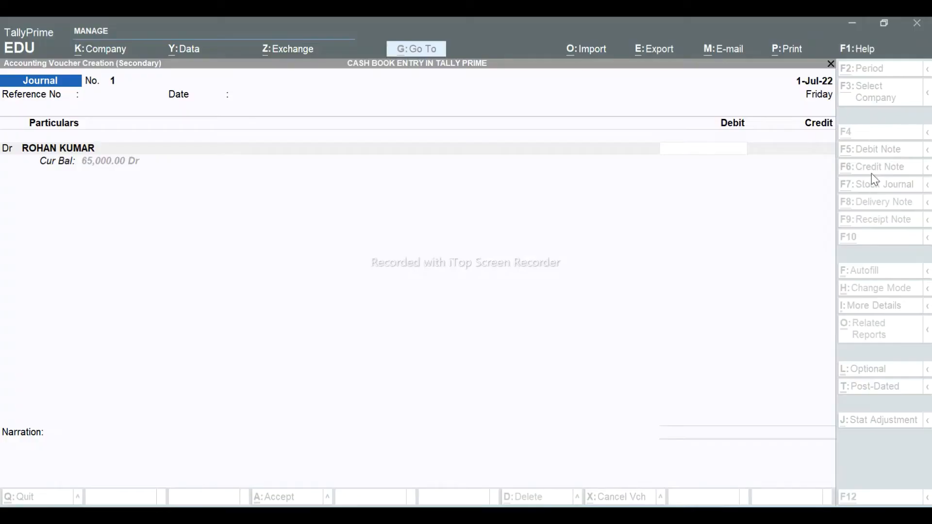
type("5500")
key("Return")
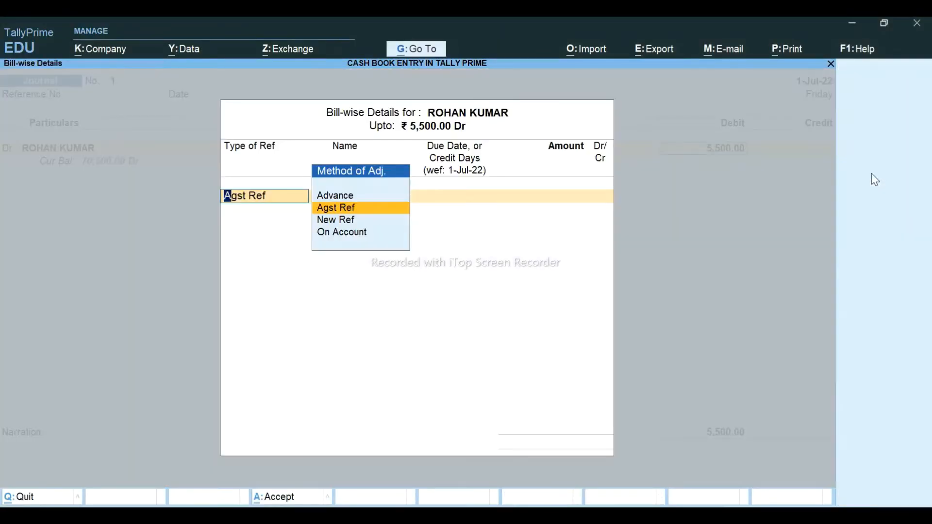
key("Down")
key("Return")
type("1")
key("Return")
key("Return")
key("Return")
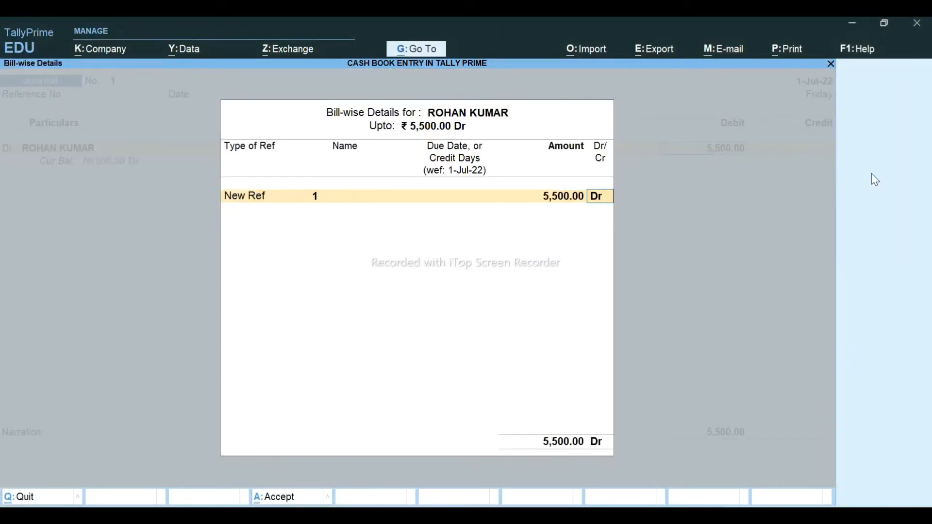
key("Return")
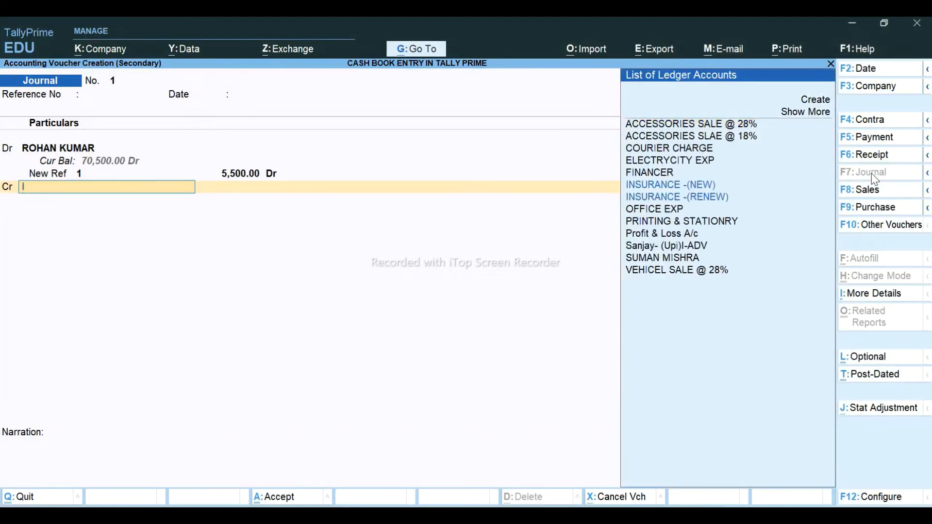
- Credit INSURANCE -(NEW) with 5,500, save the journal and return to Excel
type("ins")
key("Return")
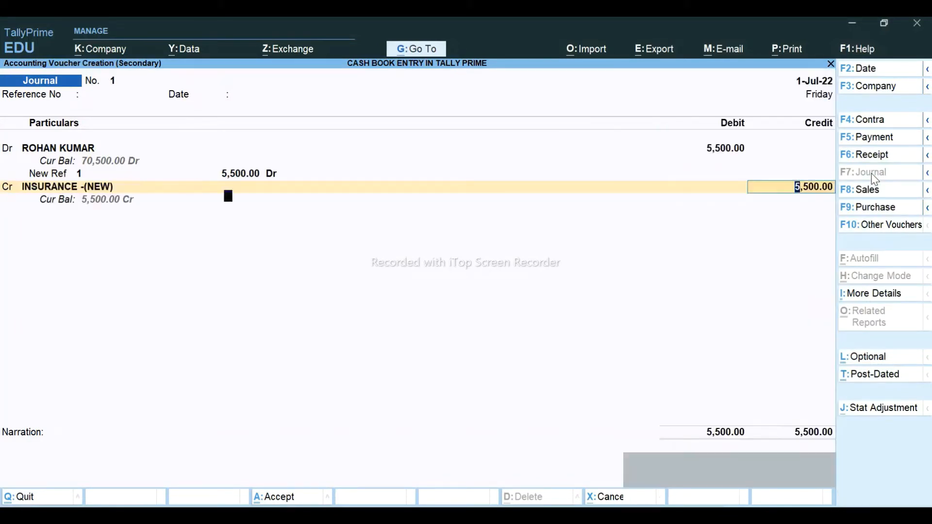
key("Return")
key("Return")
key("Return")
key("Return")
key("Return")
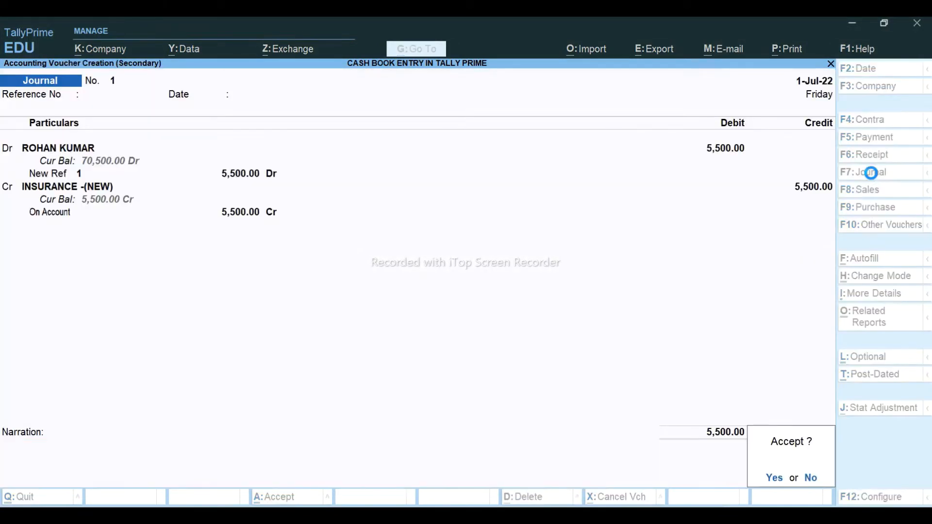
key("Return")
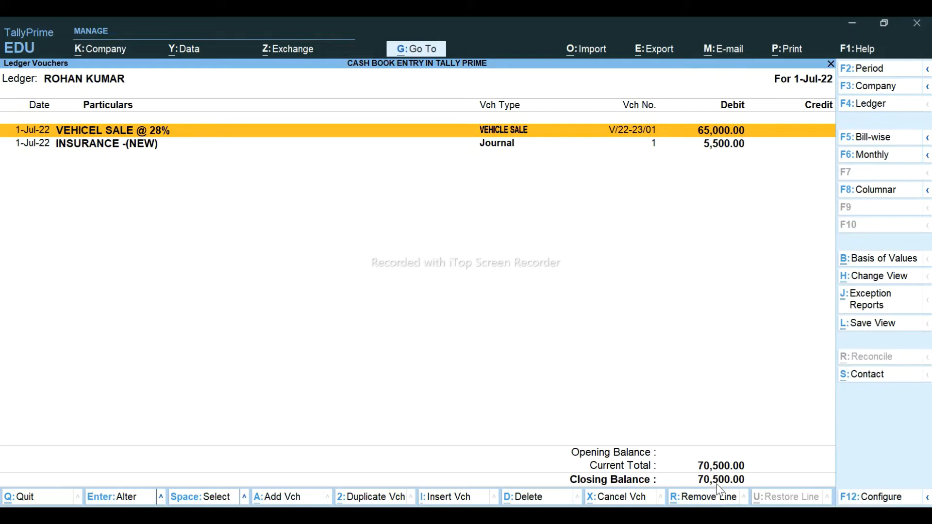
key("alt+Tab")
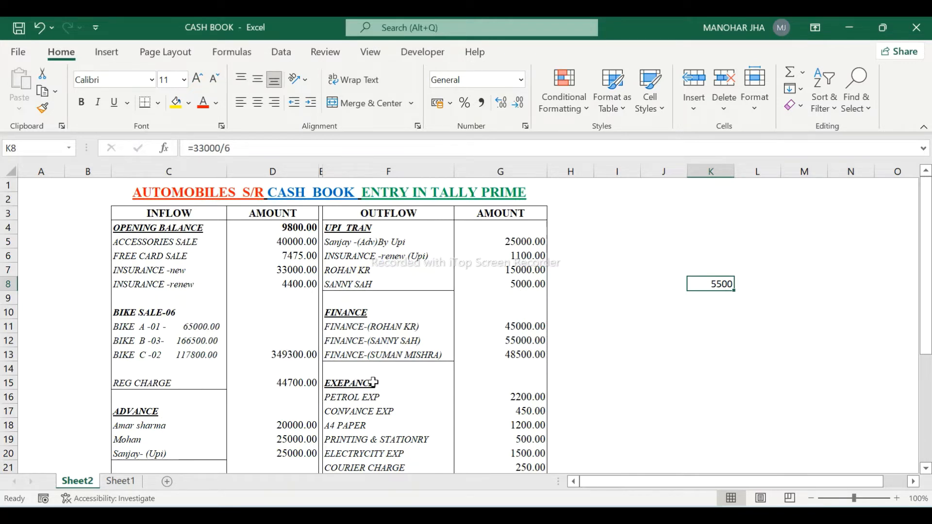
- Put =D15/6 in K10 (7450 from the 44700 registration charge) and return to TallyPrime
left_click(714, 316)
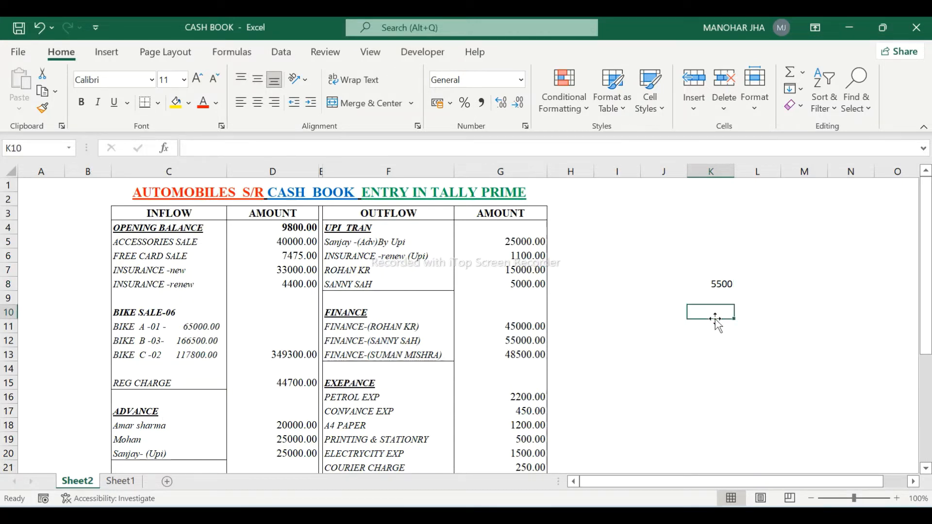
type("=")
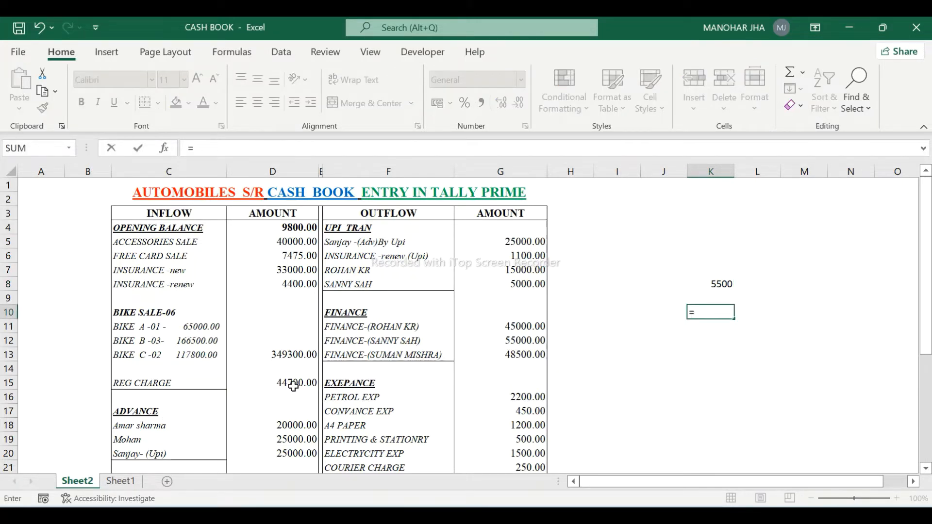
left_click(290, 384)
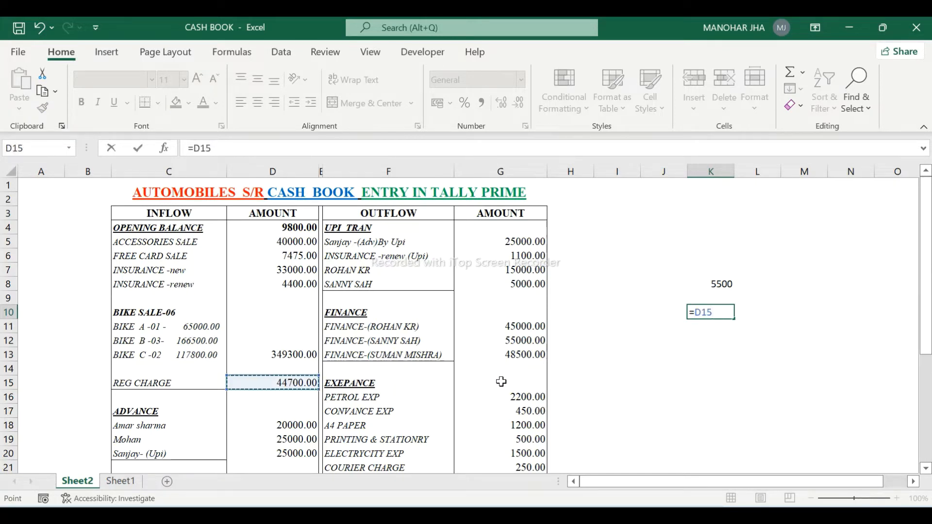
type("/6")
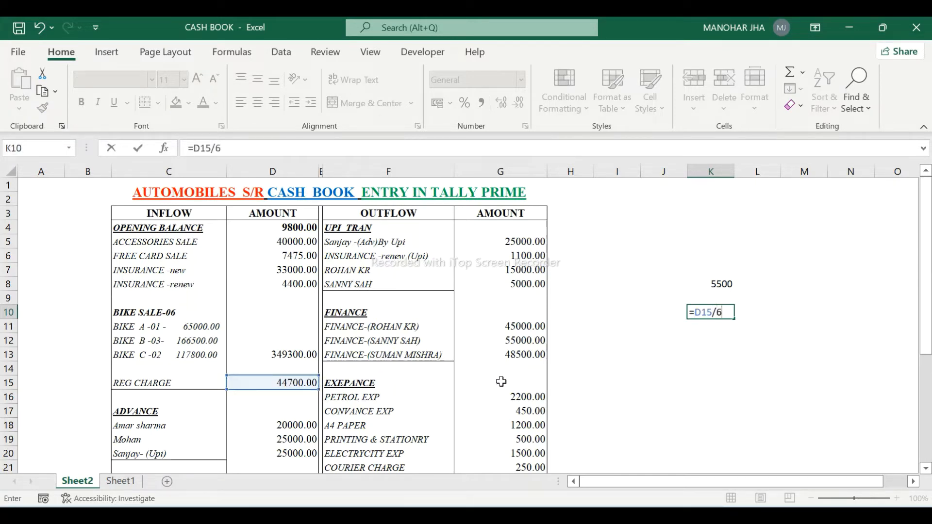
key("Return")
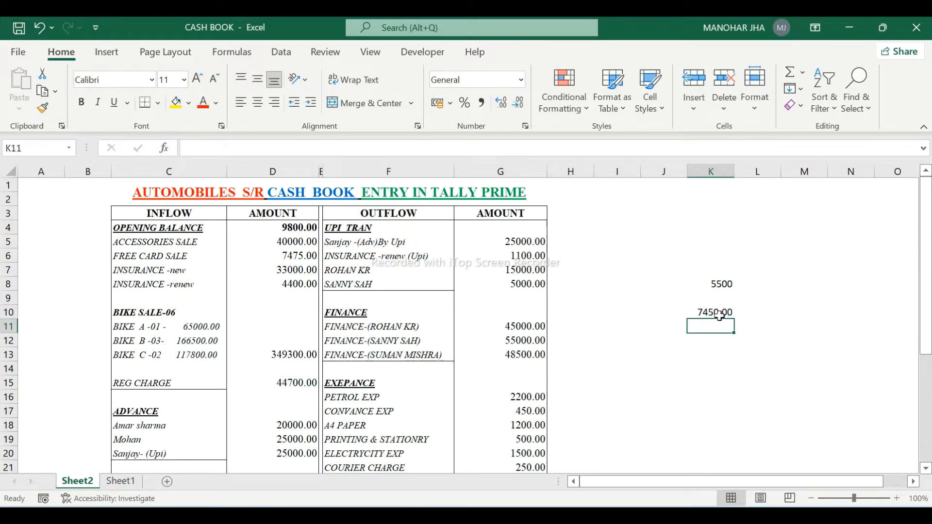
key("alt+Tab")
key("Down")
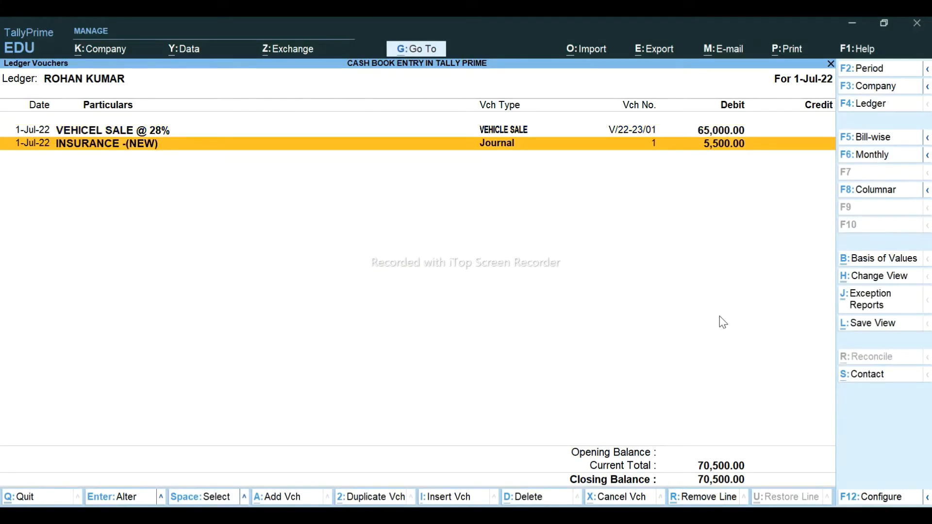
- Start journal 2 debiting the customer's ledger 7,450
key("alt+a")
key("Return")
key("Return")
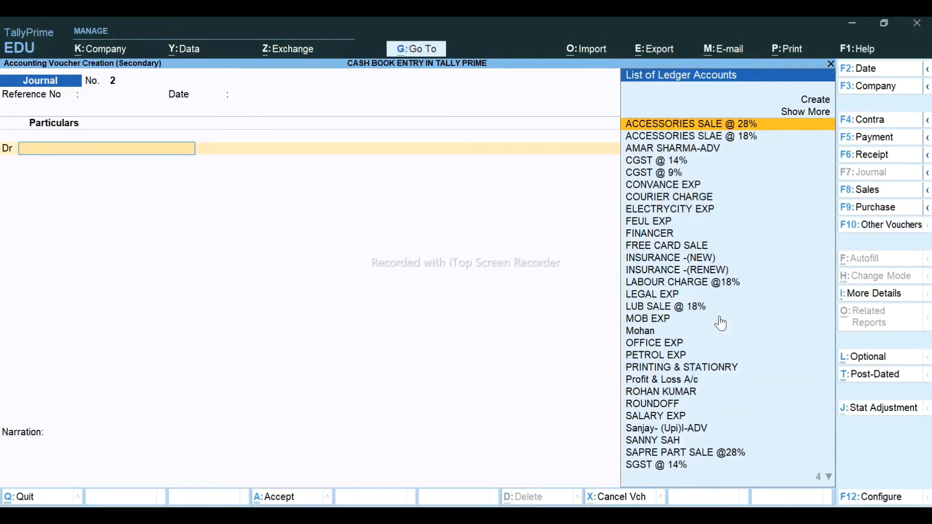
type("RO")
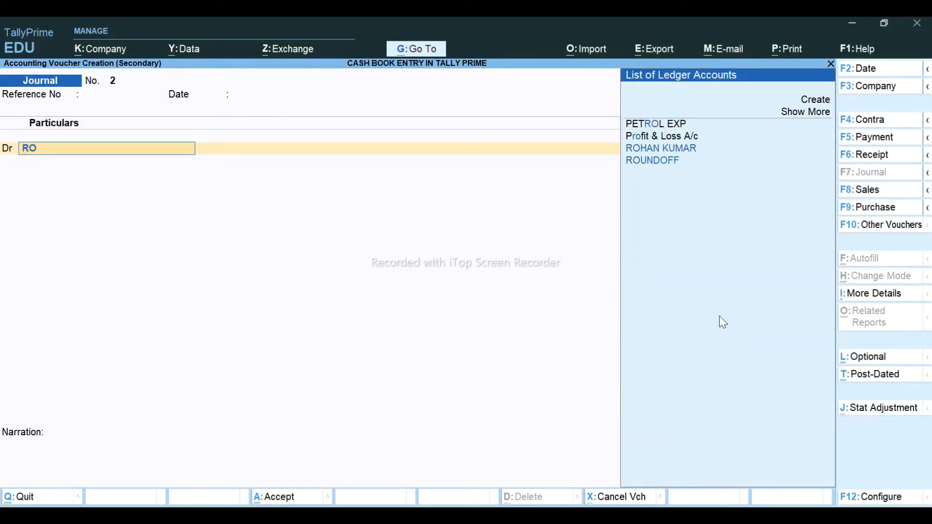
type("H")
key("Return")
key("alt+Tab")
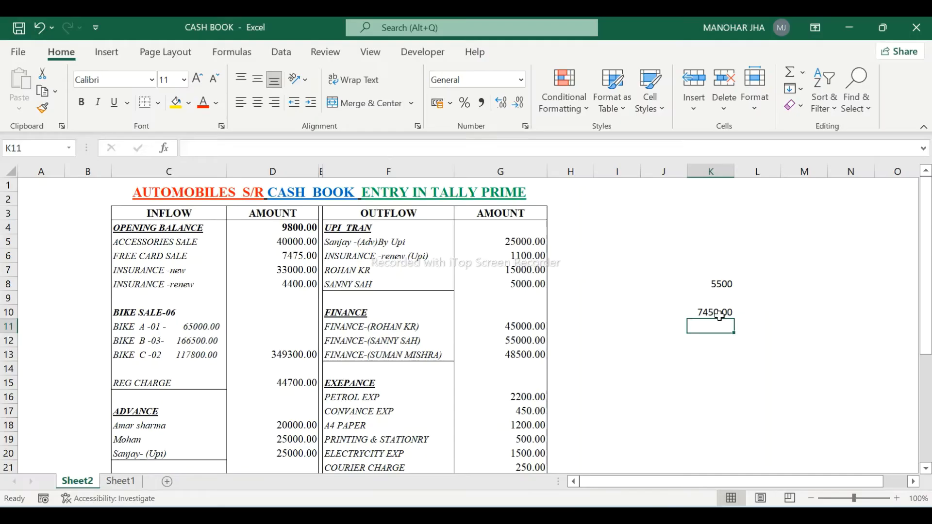
key("alt+Tab")
type("7450")
key("Return")
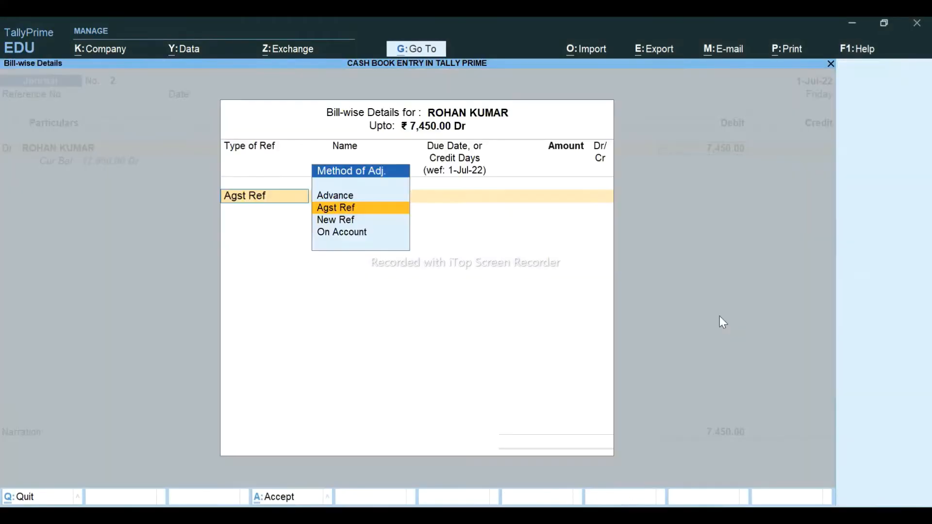
- Mark the debit as new reference 2 and begin creating the STATE TRAN CHARGE credit ledger
key("Down")
key("Return")
key("Return")
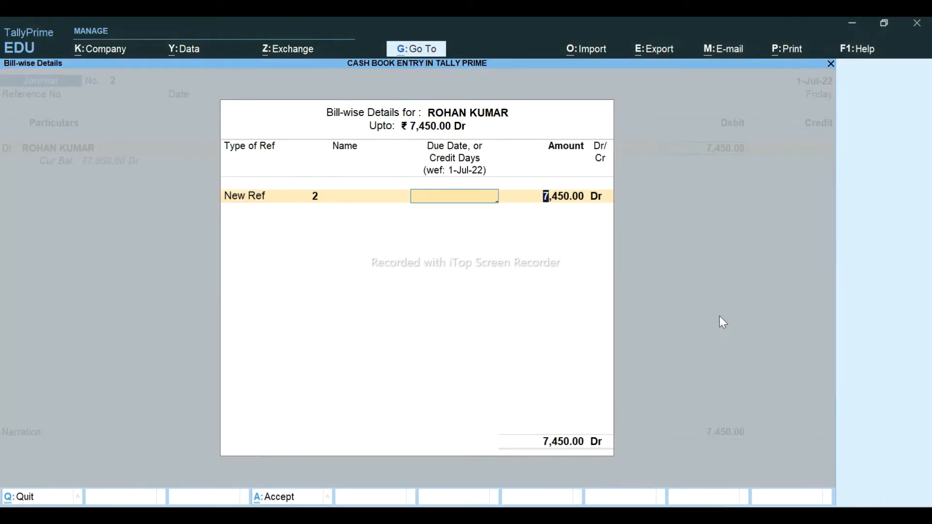
key("Return")
key("Return")
key("Return")
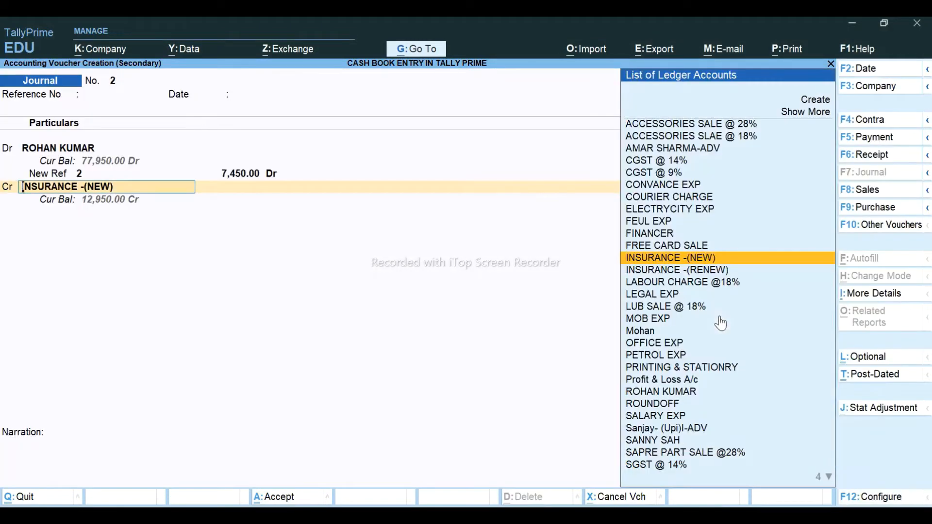
type("RE")
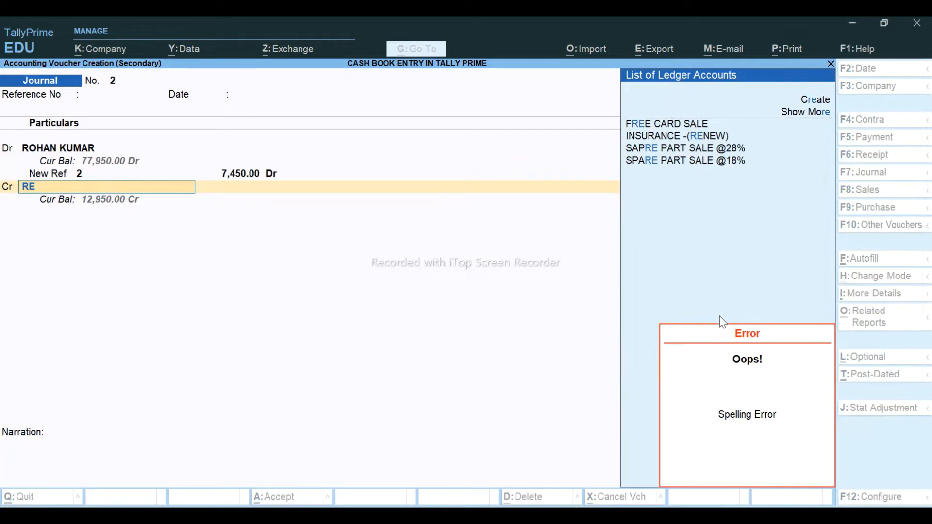
key("BackSpace")
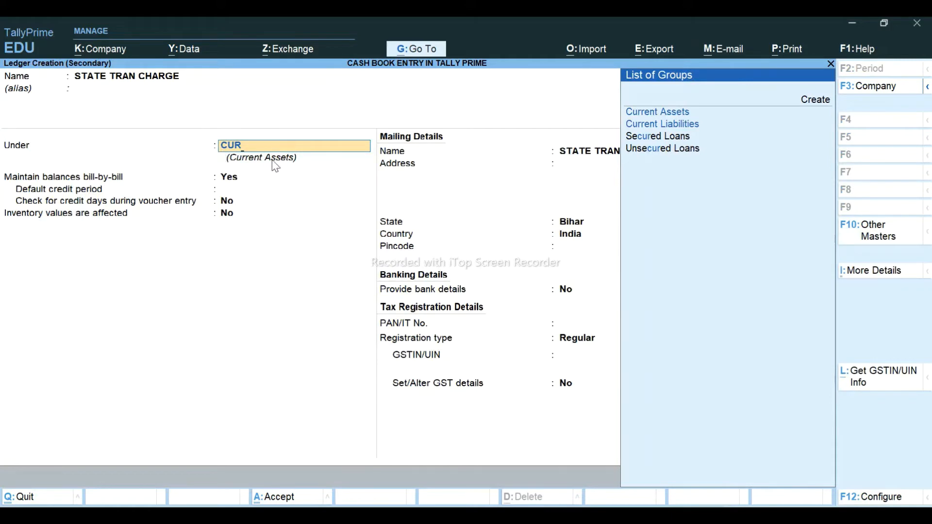
- Create the STATE TRAN CHARGE ledger under Current Liabilities
key("Down")
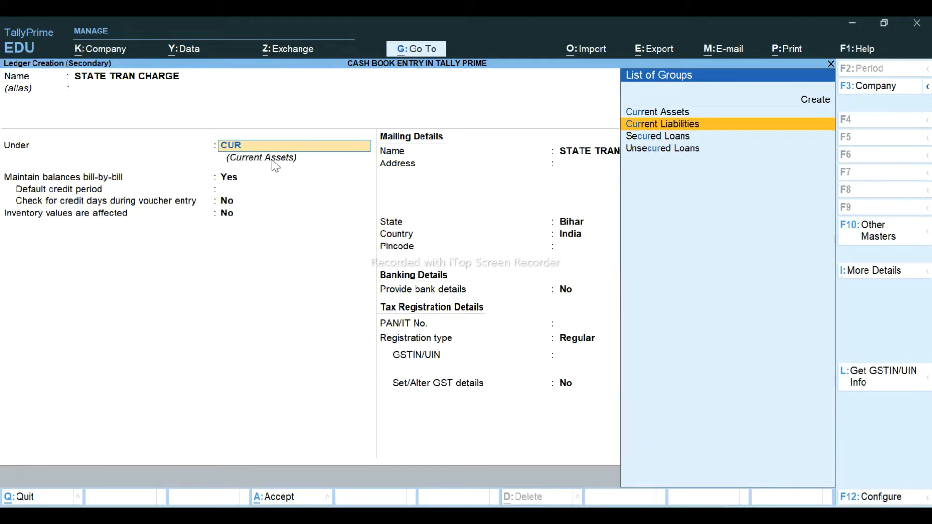
key("Return")
key("Return")
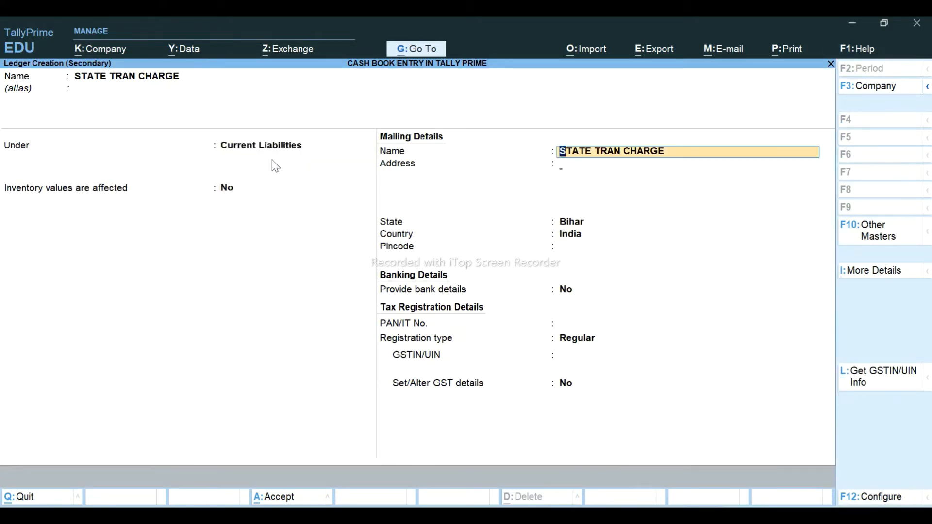
key("Return")
key("ctrl")
key("ctrl+a")
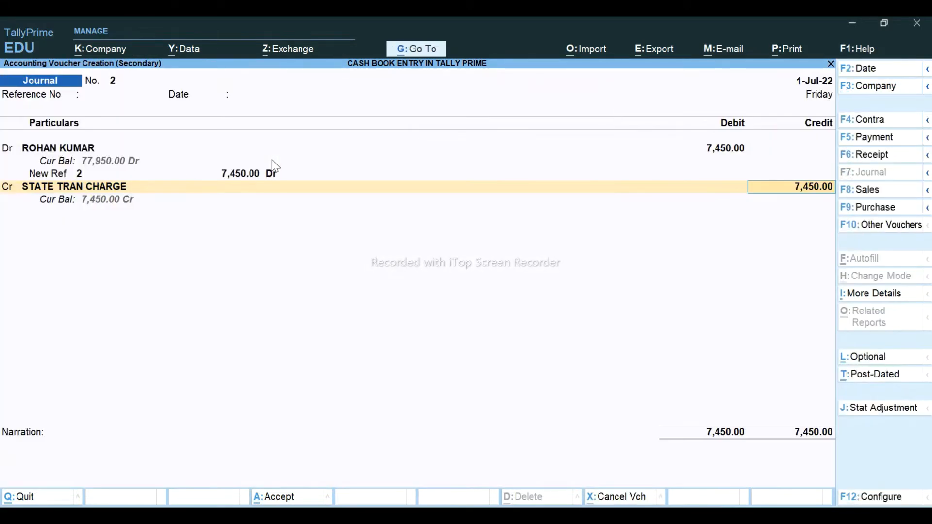
- Save journal 2 crediting STATE TRAN CHARGE 7,450.00 and switch to the Excel cash book
key("Return")
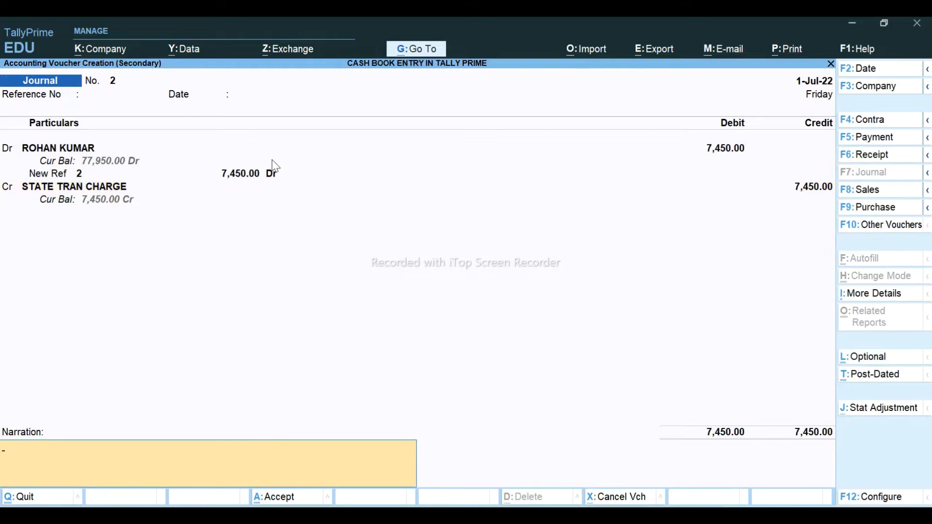
key("Return")
key("Return")
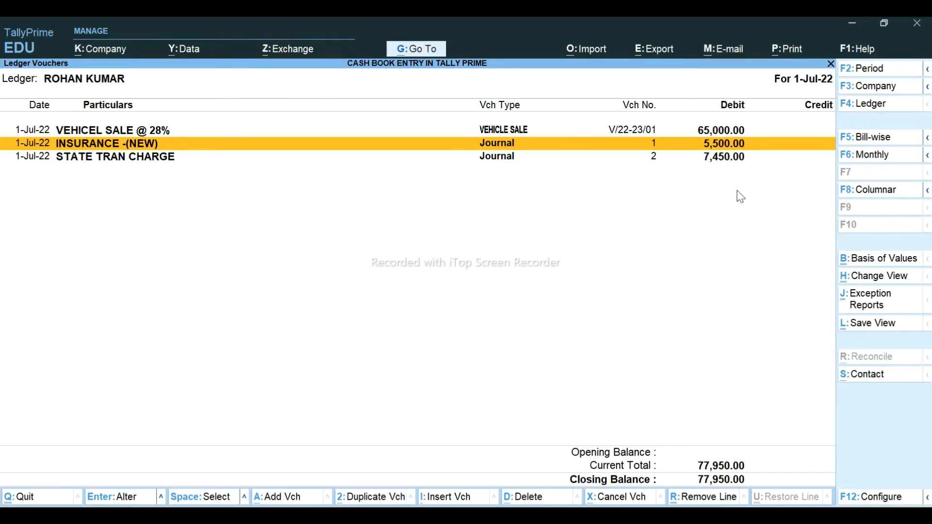
key("Down")
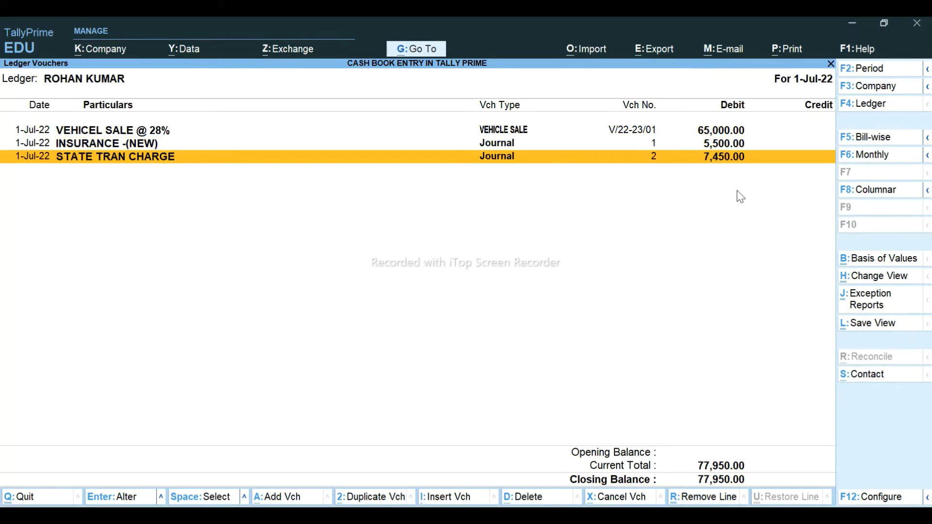
key("alt+Tab")
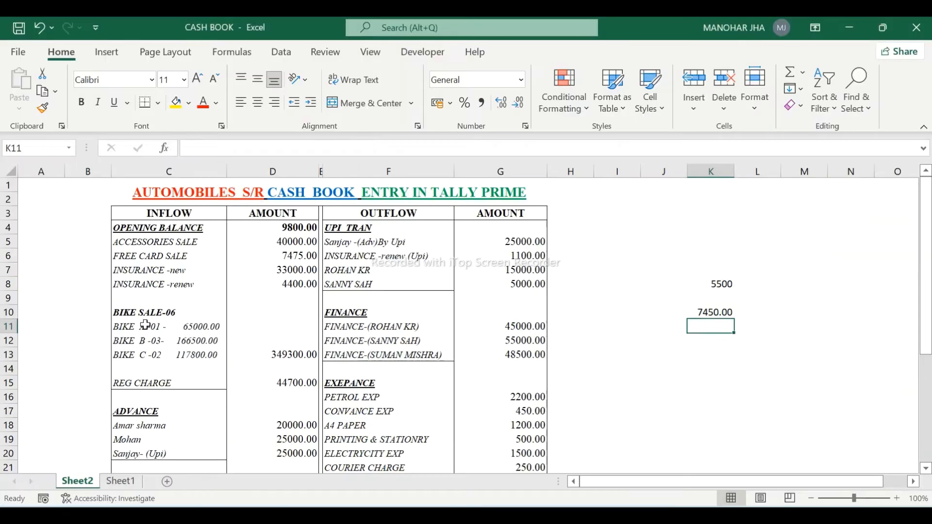
- Shade C11, ACCESSORIES SALE (C5) and FREE CARD SALE (C6) light blue
left_click(145, 325)
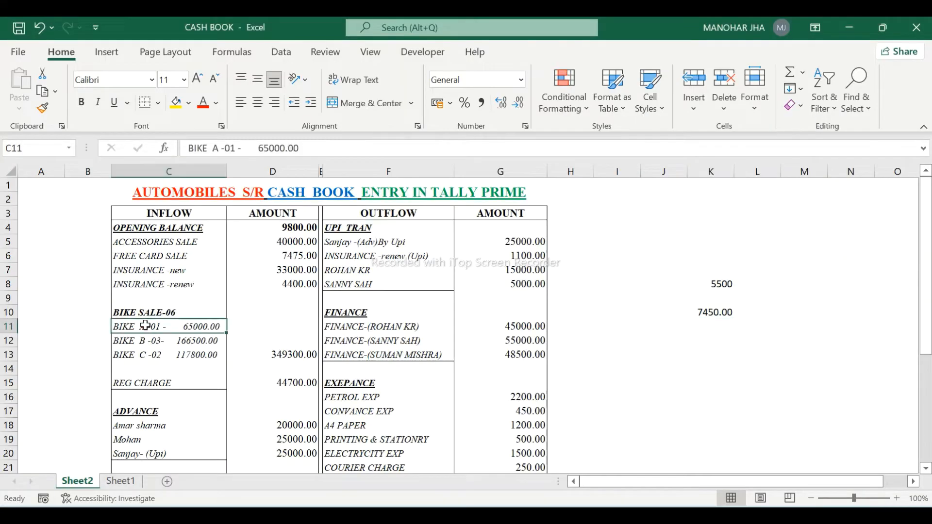
left_click(143, 243, "ctrl")
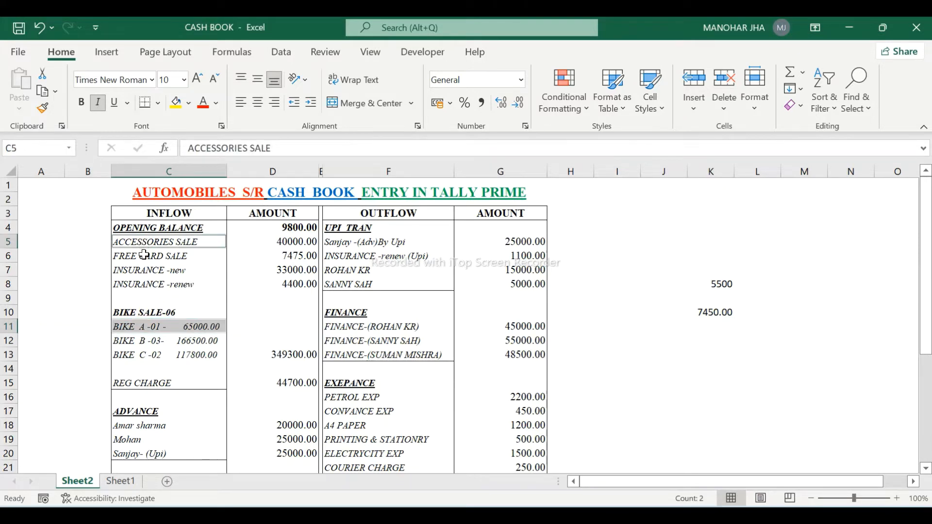
left_click(145, 255, "ctrl")
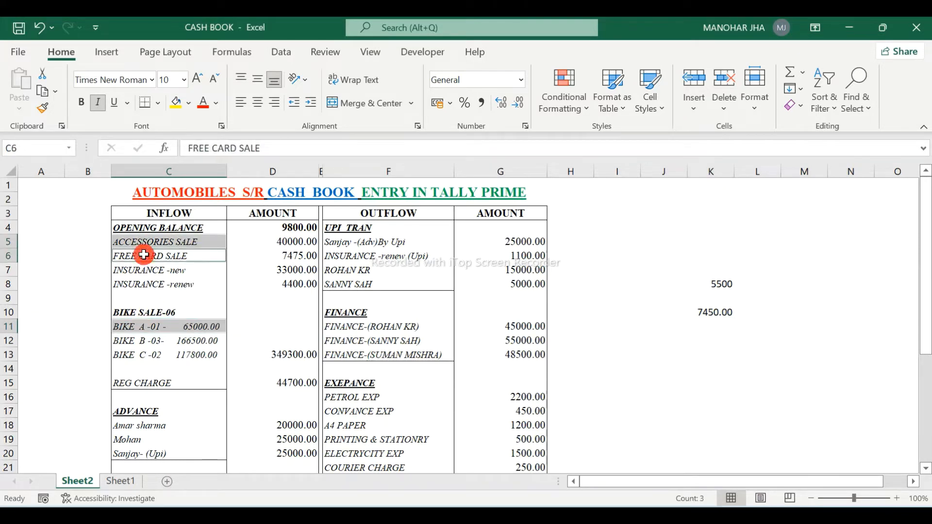
left_click(188, 103)
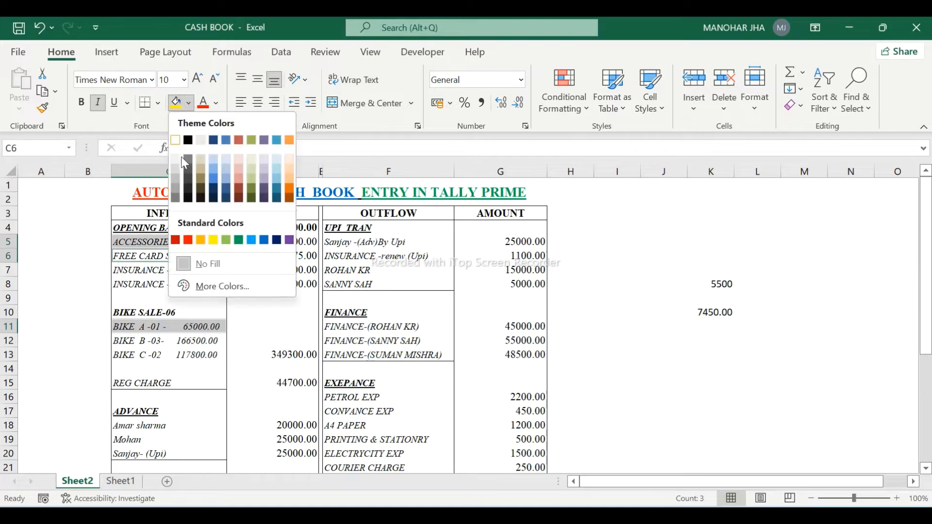
left_click(214, 170)
left_click(48, 280)
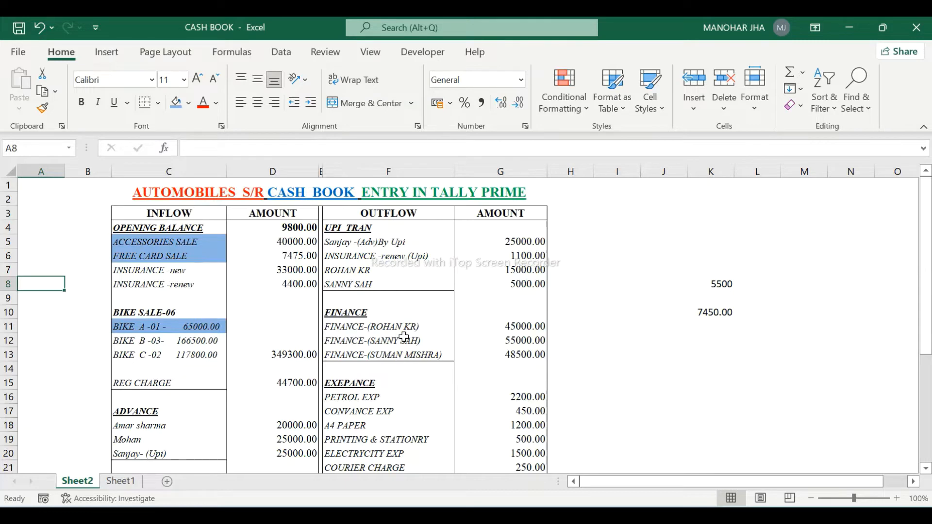
- Shade the finance entry F11:G11 light blue too, then start a new TallyPrime journal
key("alt+Tab")
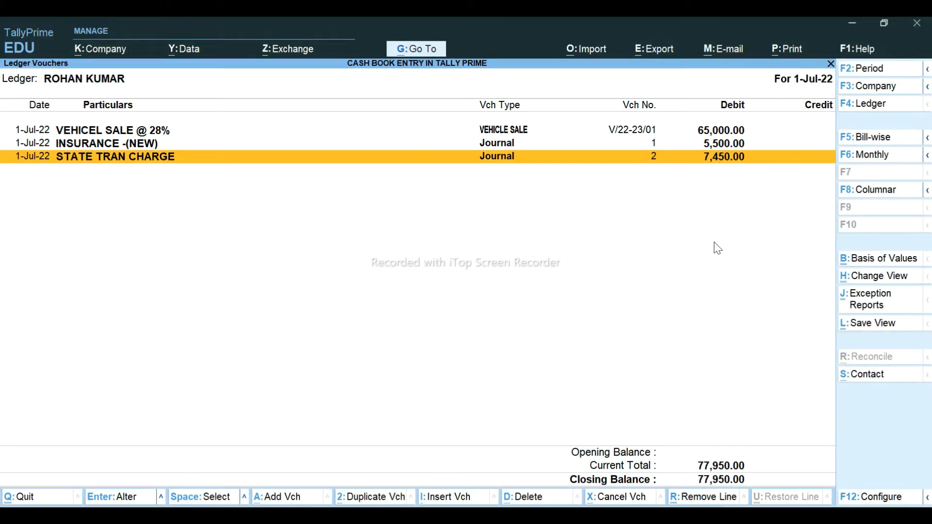
key("alt+Tab")
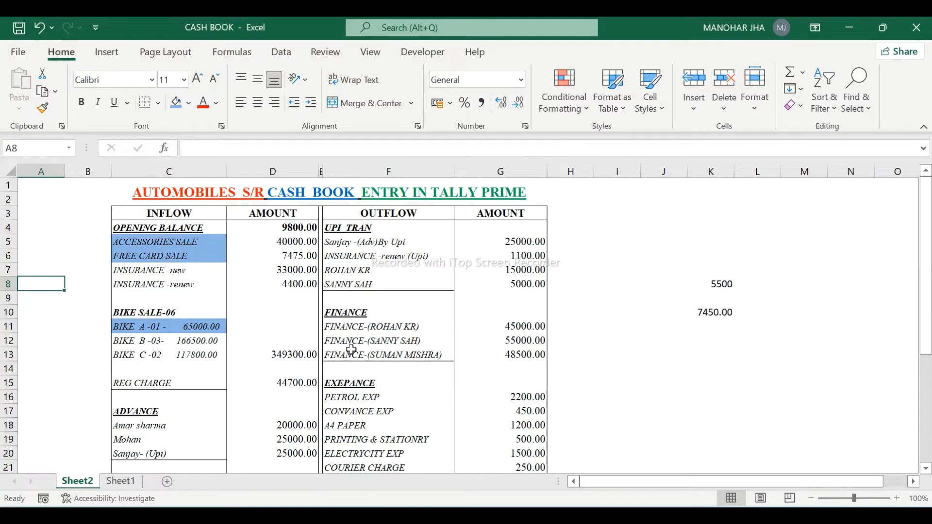
left_click_drag(380, 325, 383, 325)
left_click(172, 99)
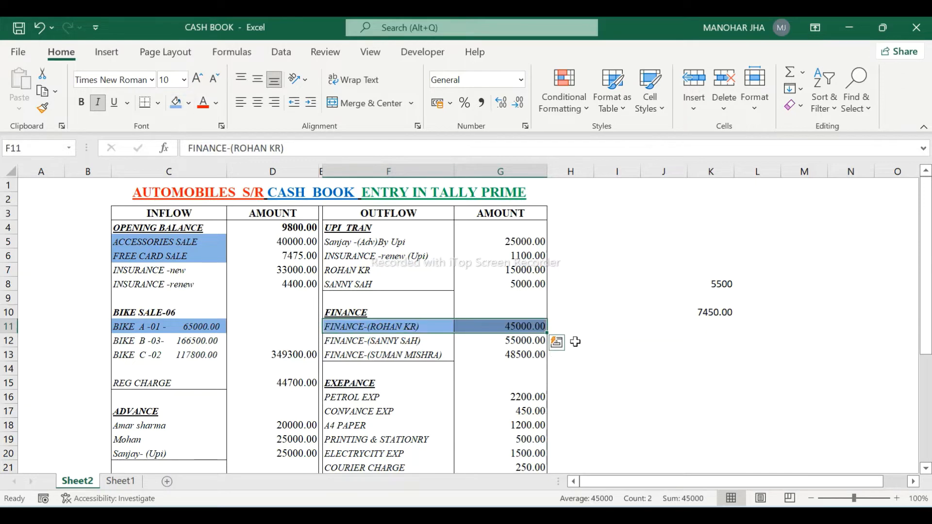
key("alt+Tab")
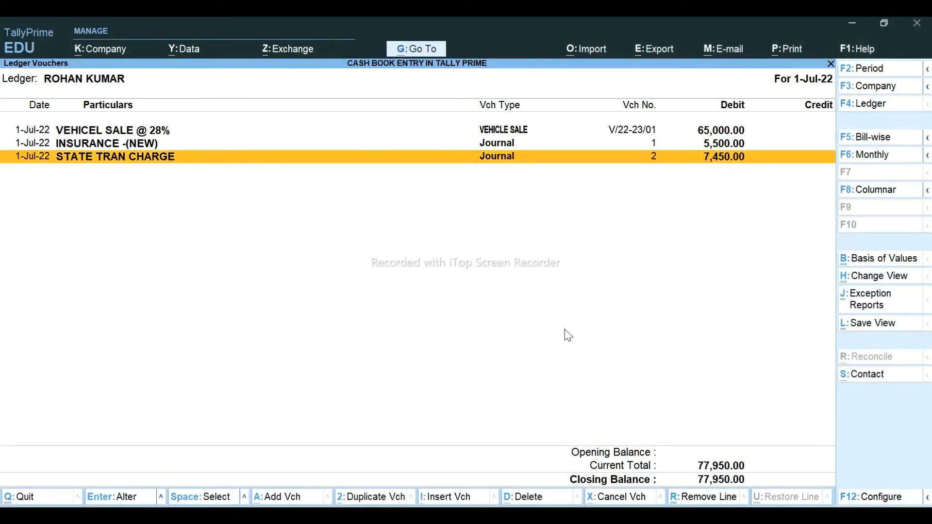
key("alt+a")
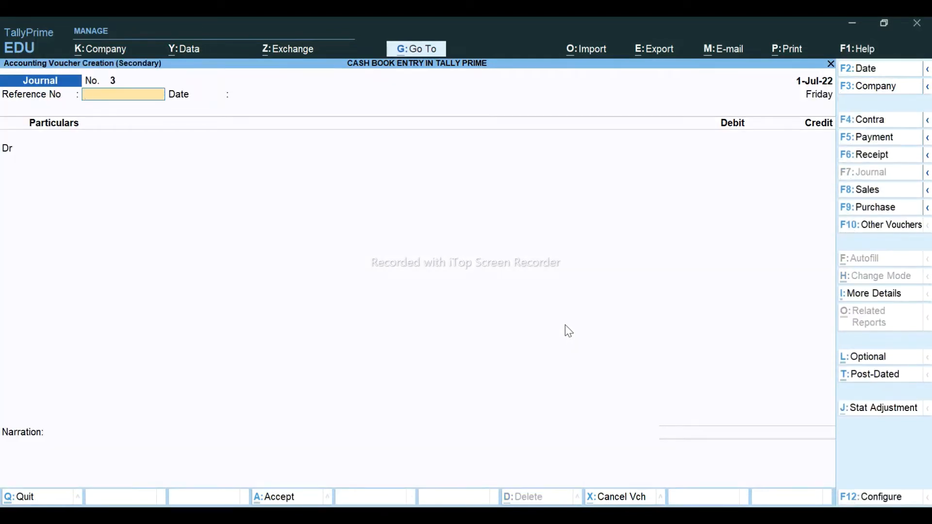
- Debit FINANCER 45,000 in journal 3, with the bill reference set to On Account
key("Return")
key("Return")
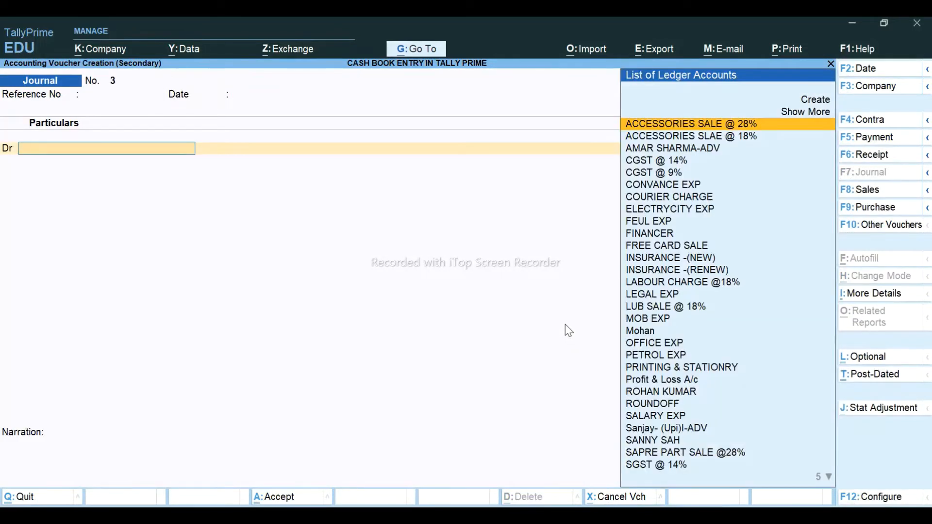
type("FIN")
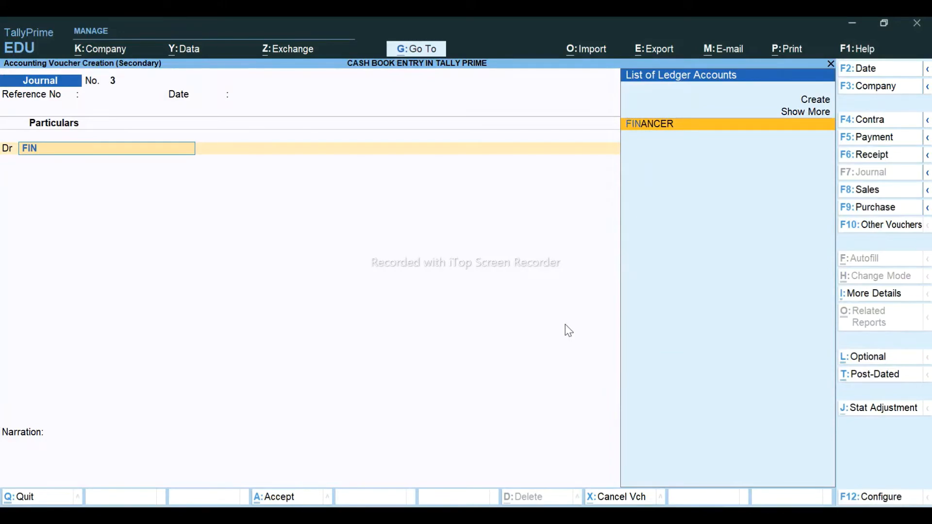
key("Return")
key("alt+Tab")
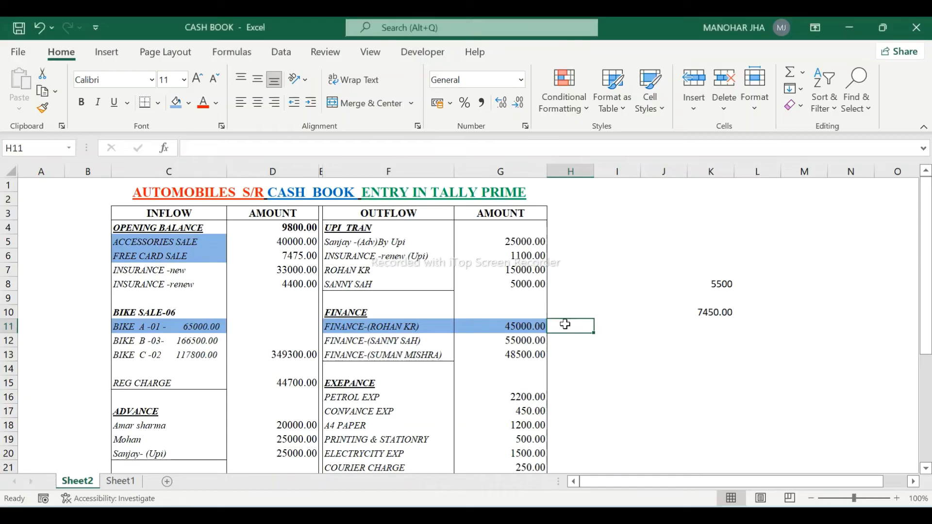
key("alt+Tab")
type("45000")
key("Return")
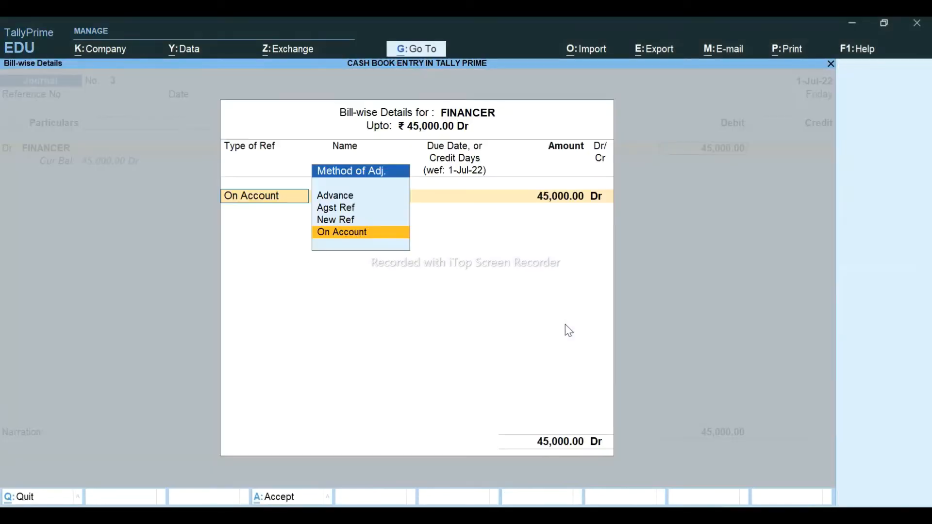
key("Up")
key("Up")
key("Return")
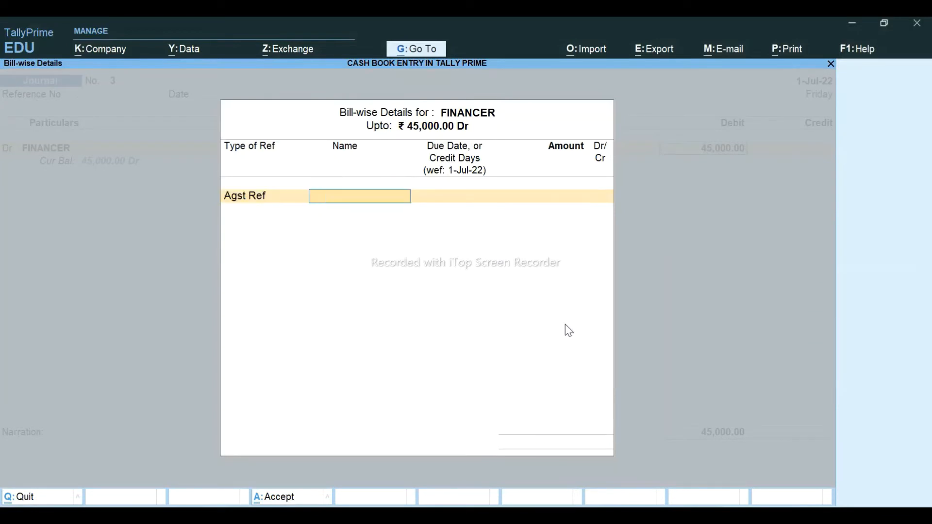
key("BackSpace")
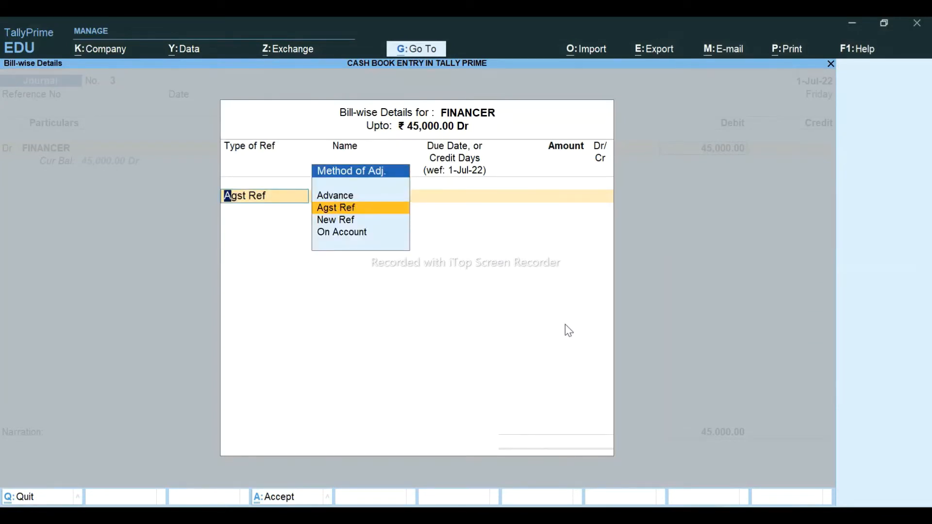
key("Down")
key("Down")
key("Return")
key("Return")
key("Return")
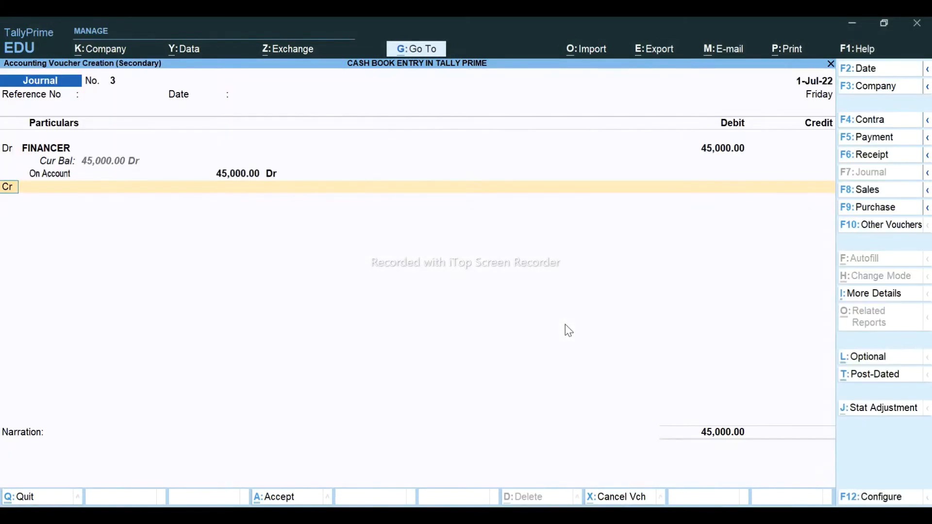
- Credit the customer 45,000 against bill V/22-23/01, save, and switch to Excel
type("ROH")
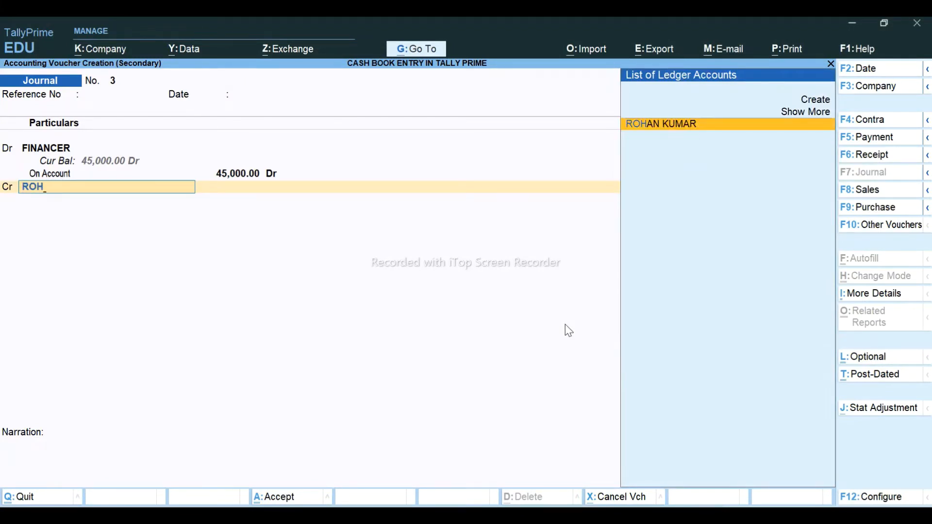
key("Return")
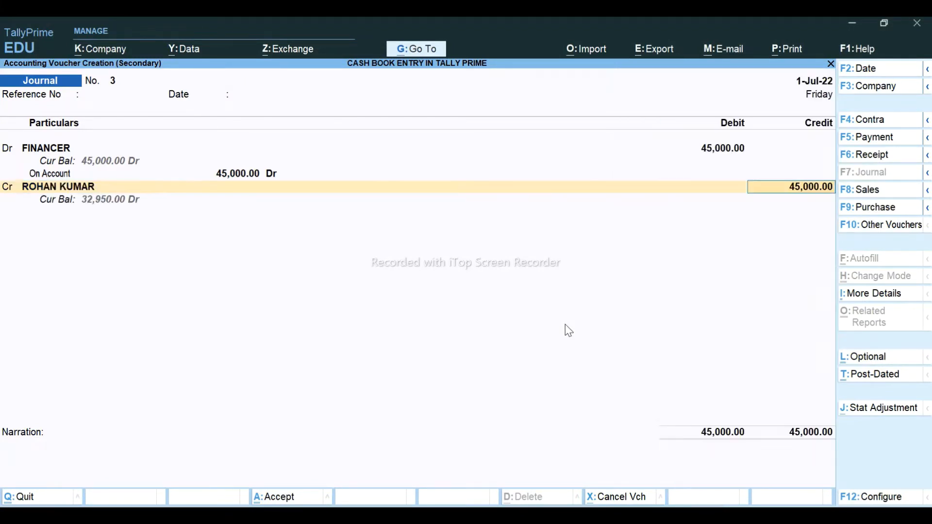
key("Return")
key("Return")
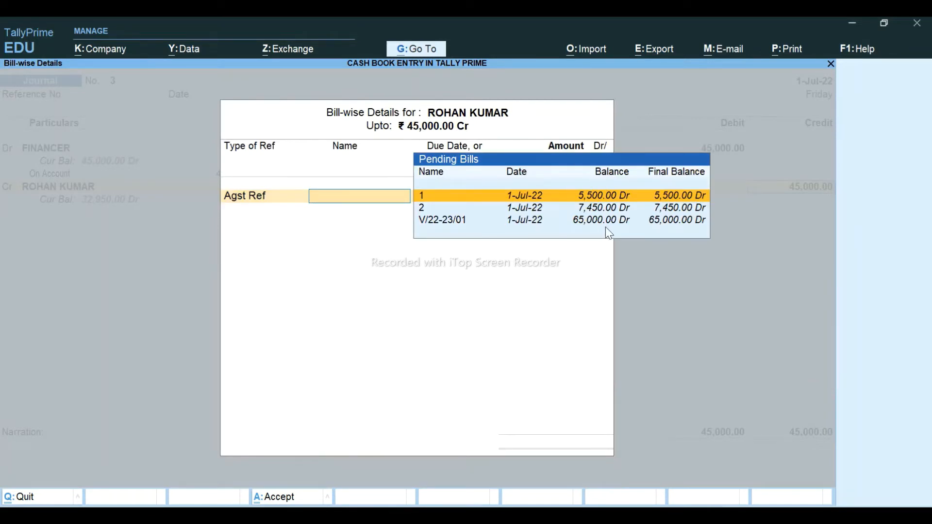
key("Down")
key("Down")
key("Return")
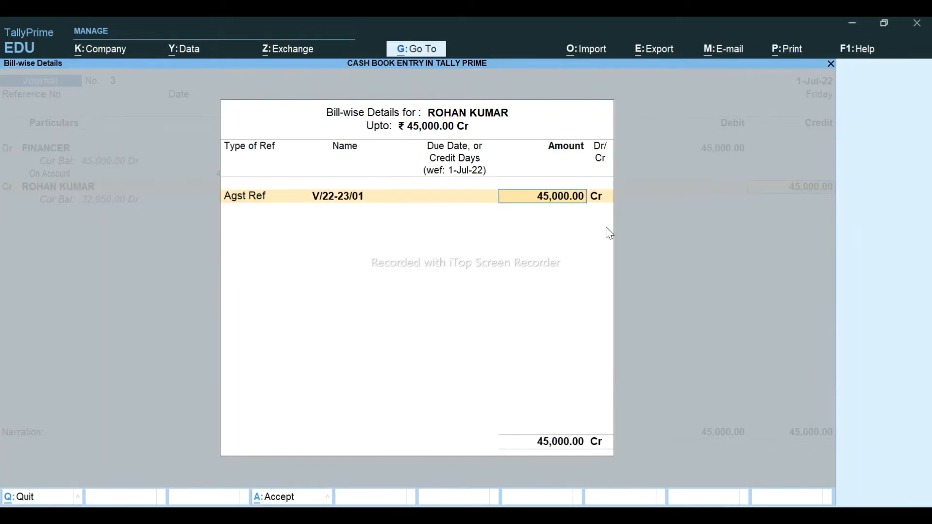
key("Return")
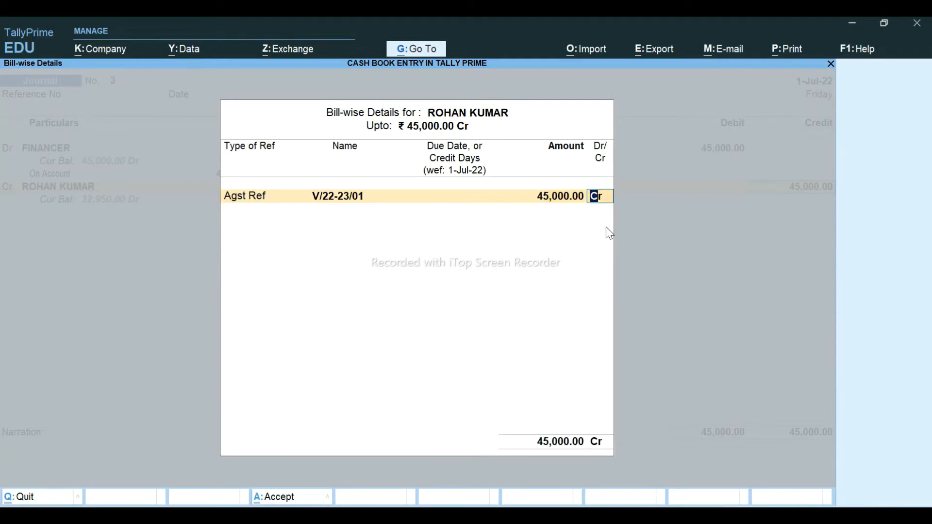
key("Return")
key("Return")
key("Return")
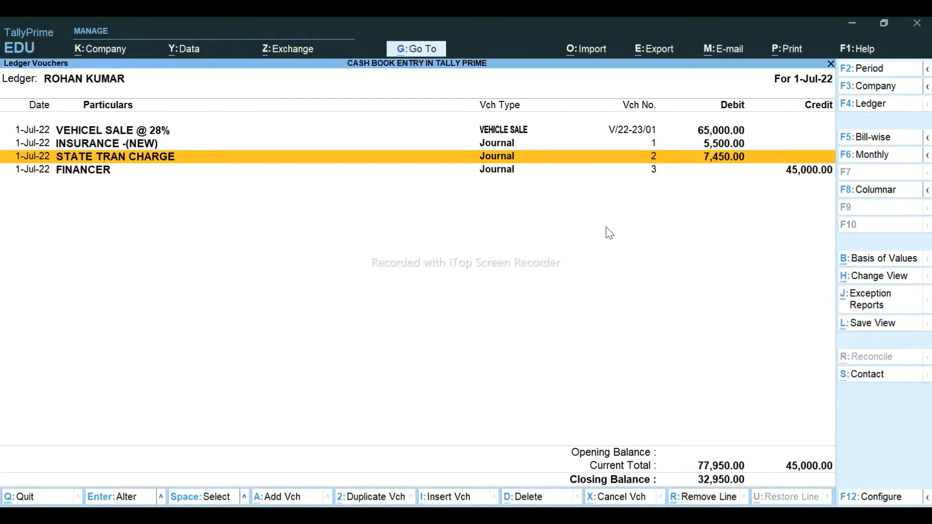
key("Down")
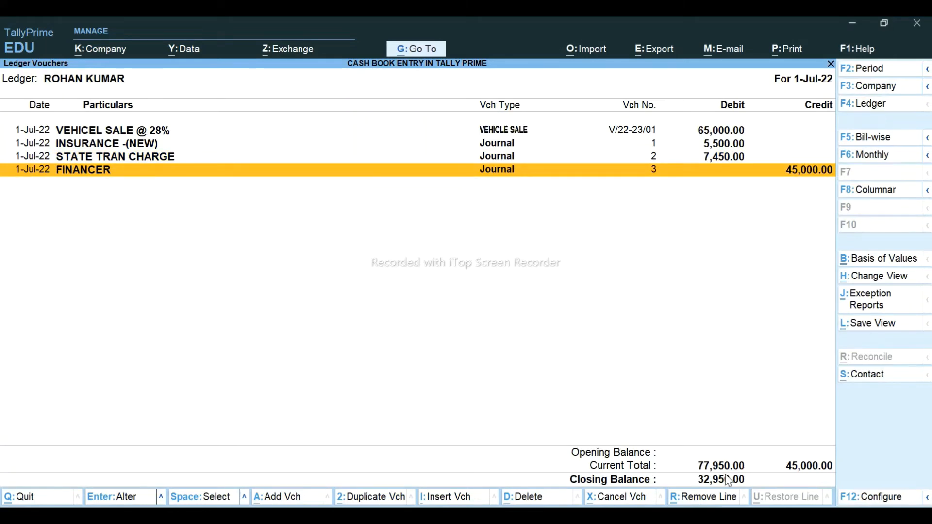
key("alt+Tab")
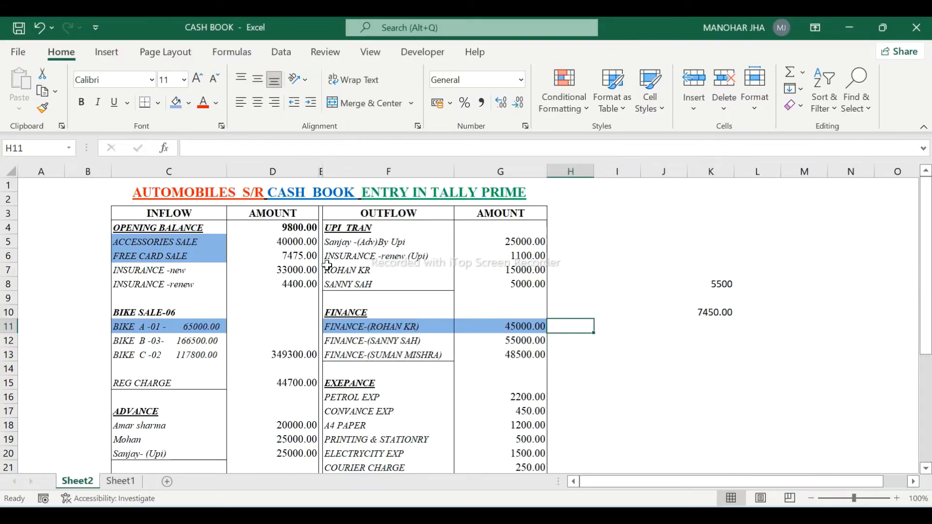
- Shade the customer's 15000 UPI payment, F7:G7, light blue in Excel
left_click(332, 270)
key("shift+Right")
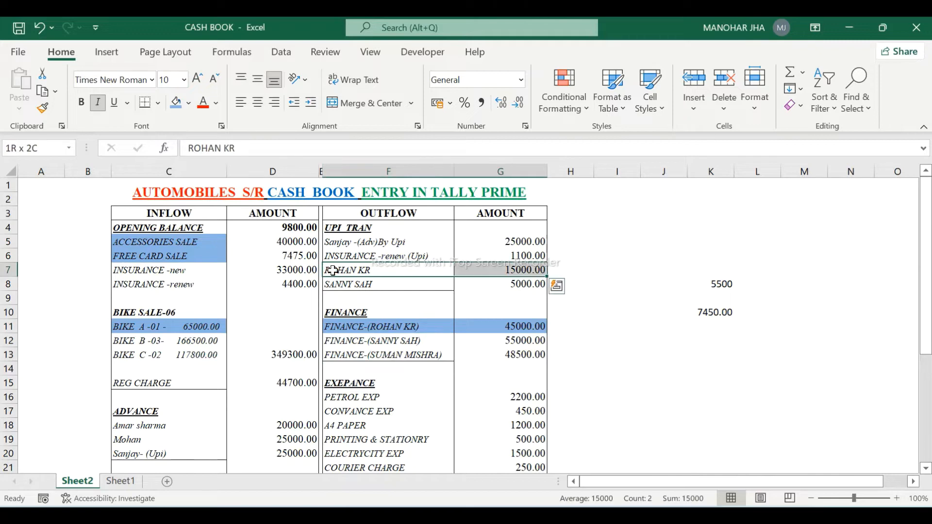
left_click(175, 103)
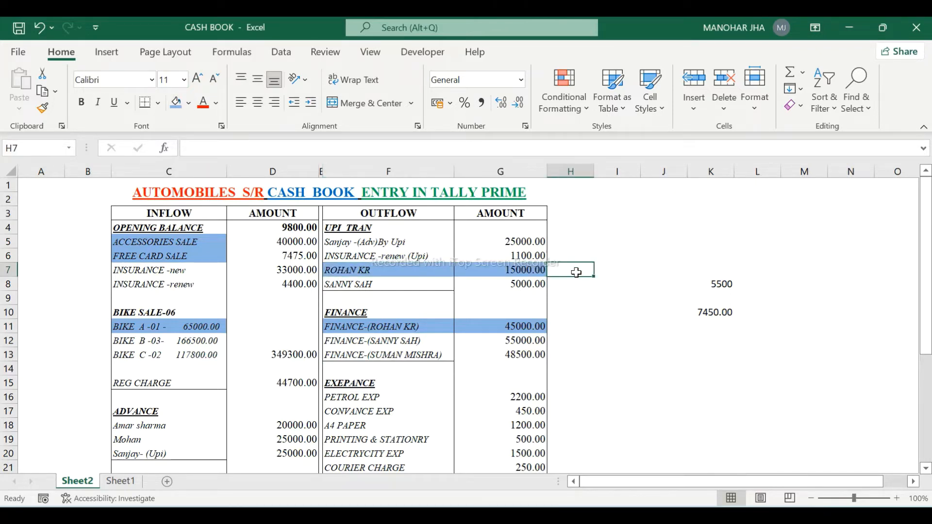
key("alt+Tab")
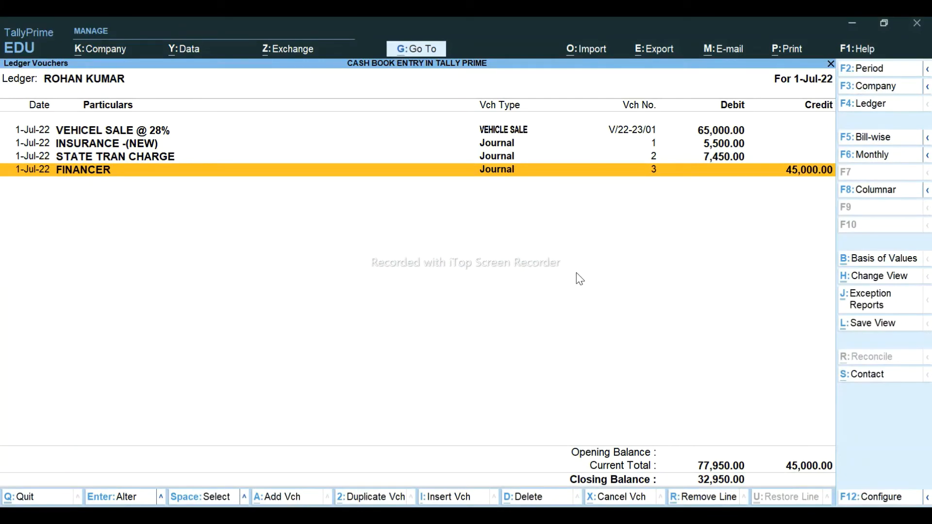
- Start journal 4 debiting PAYTM-UPI 15,000 with bank transaction type Others
key("alt+a")
key("Return")
key("Return")
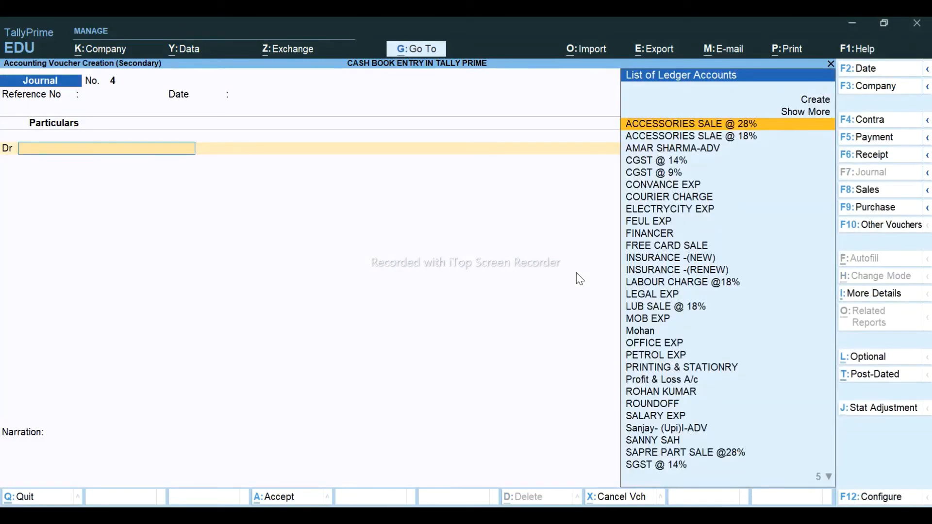
type("UPI")
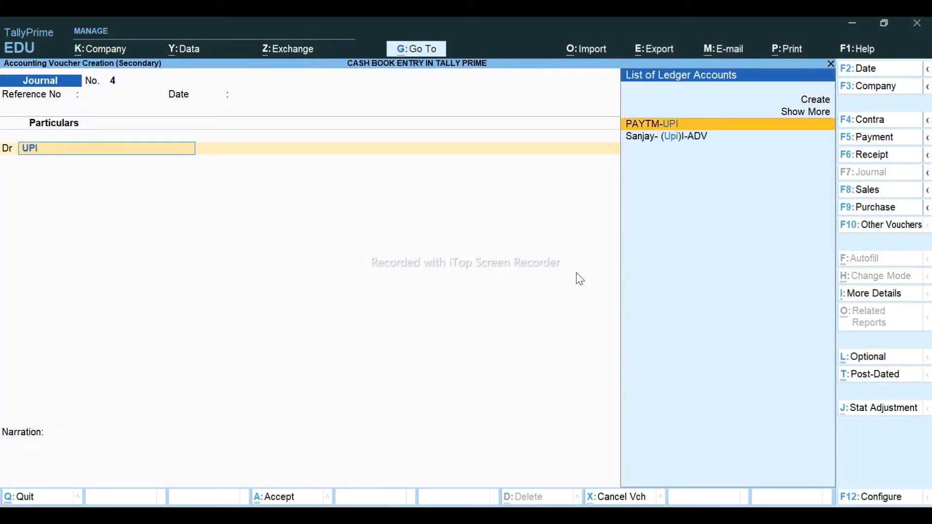
key("Return")
key("alt+Tab")
key("alt+Tab")
type("15000")
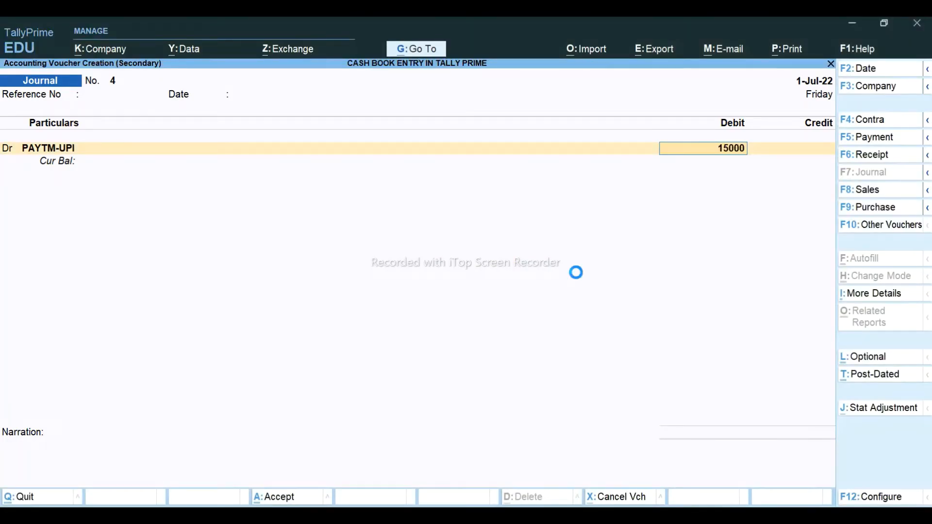
key("Return")
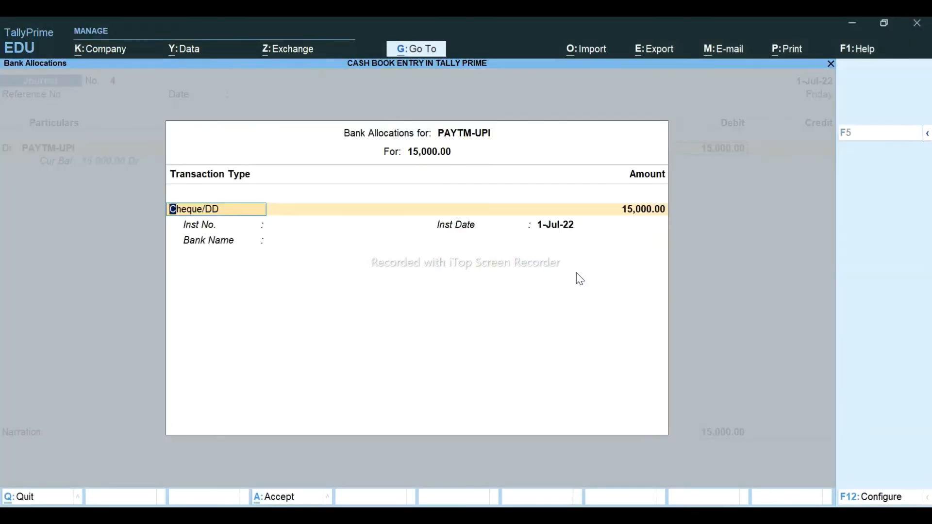
key("BackSpace")
key("Down")
key("Down")
key("Return")
key("Return")
key("Return")
key("Return")
key("Return")
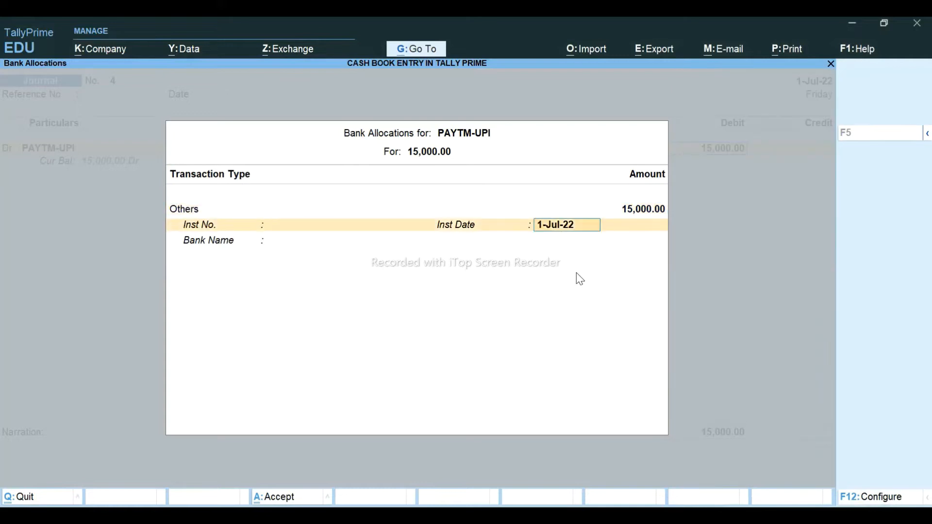
- Credit the customer's ledger 15,000 against bill V/22-23/01 and save the journal
type("c")
key("Return")
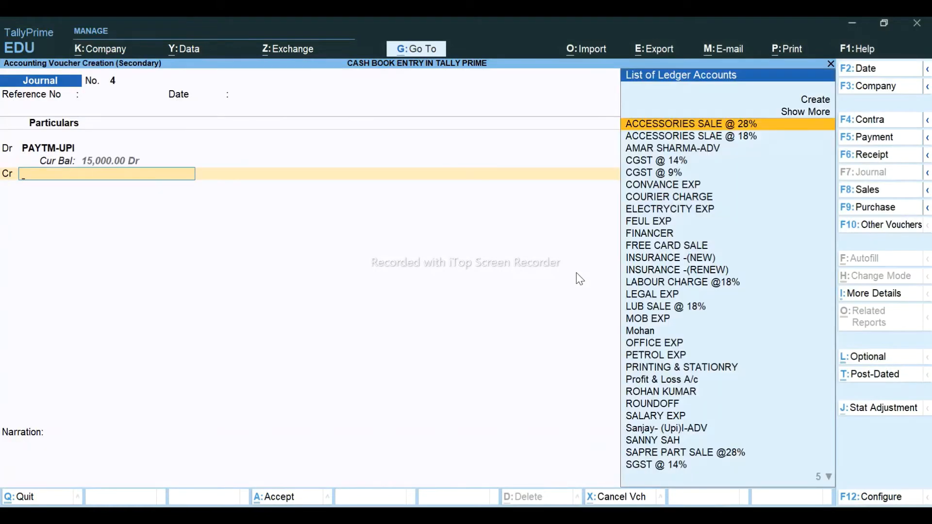
type("ROH")
key("Return")
key("Return")
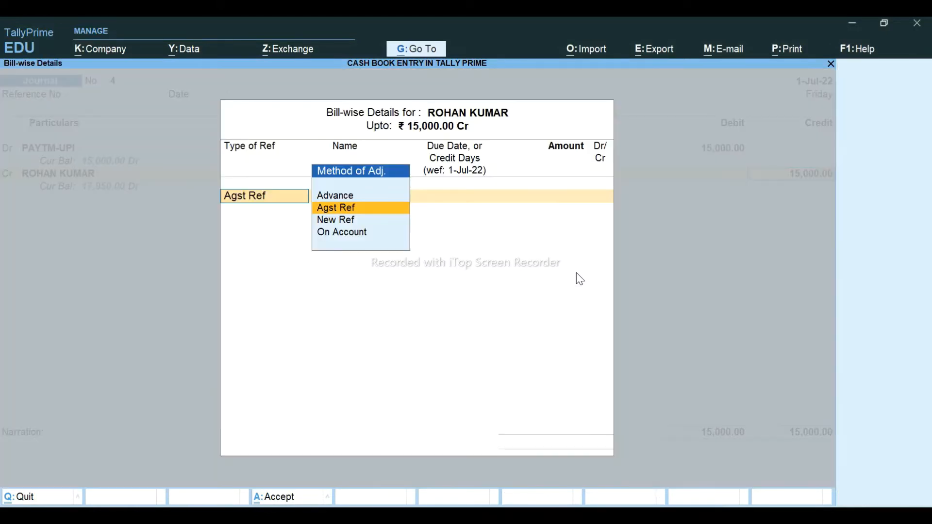
key("Return")
key("Down")
key("Down")
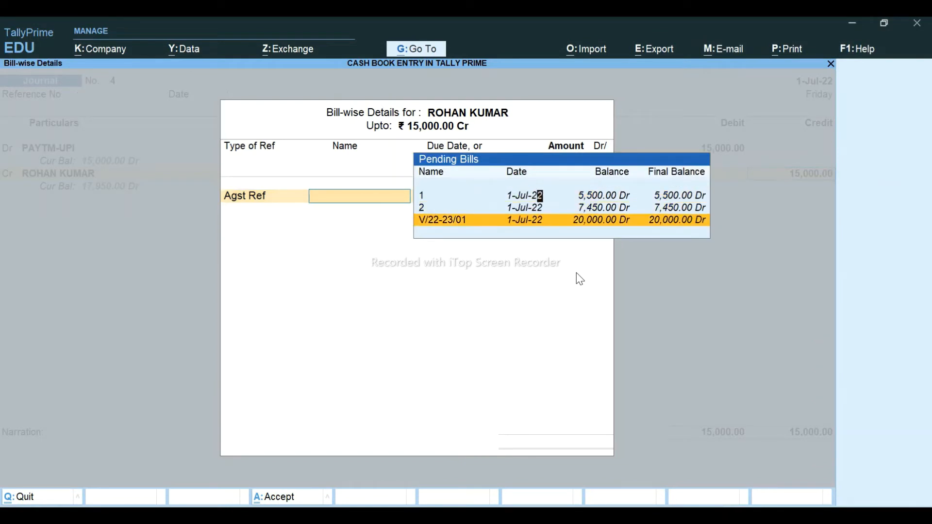
key("Return")
key("Return")
key("Return")
key("Return")
key("Return")
key("Return")
key("Return")
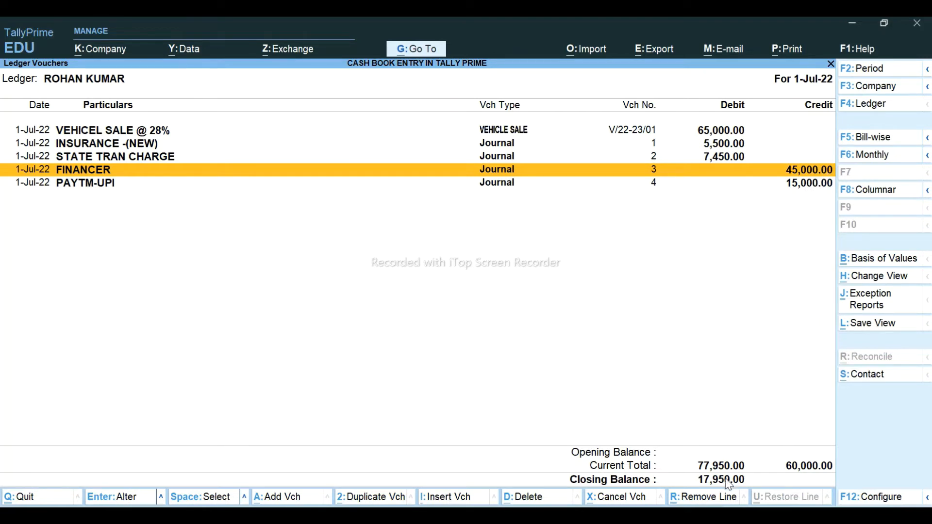
key("alt+Tab")
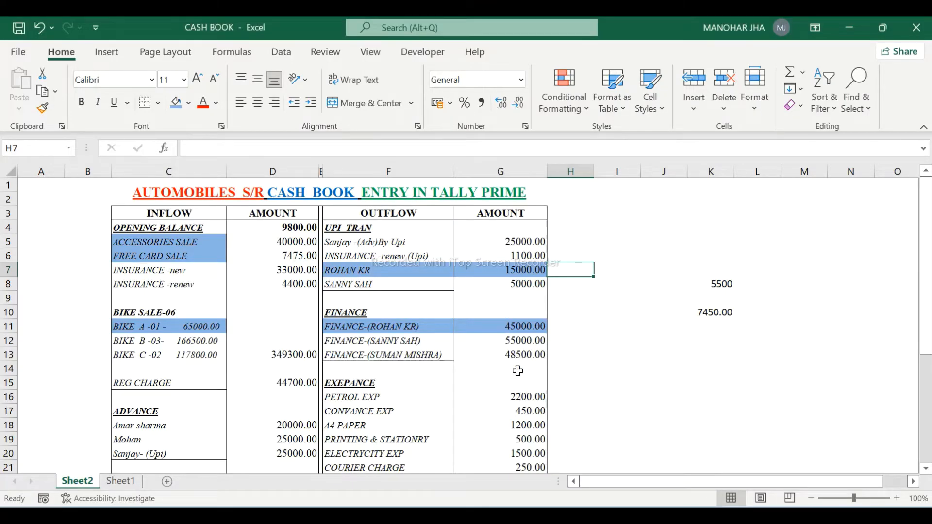
- Scroll the Excel outflows to the cash deposit in bank row and back
key("Down")
key("Down")
key("Down")
key("Down")
key("Down")
key("Down")
key("Down")
key("Down")
key("Down")
key("Down")
key("Down")
key("Down")
key("Down")
key("Down")
key("Down")
key("Down")
key("Down")
key("Down")
key("Down")
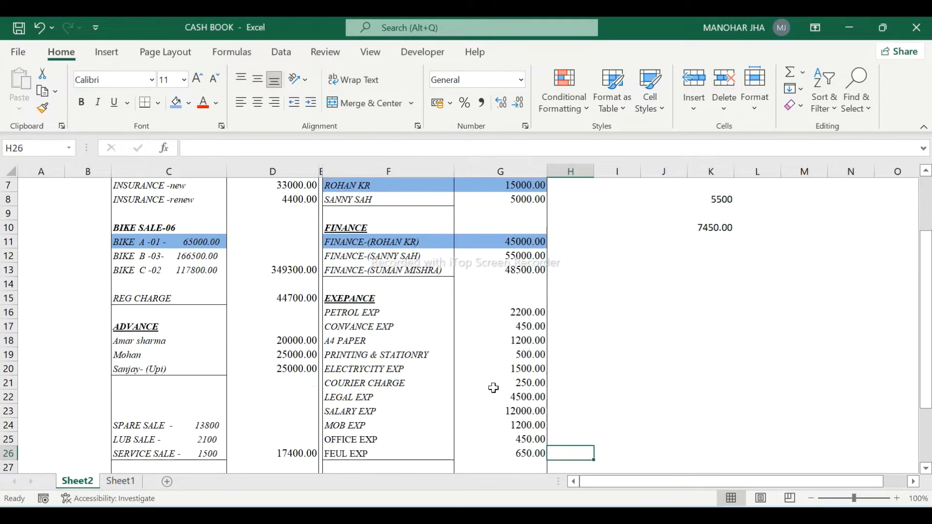
key("Down")
key("Down")
key("Down")
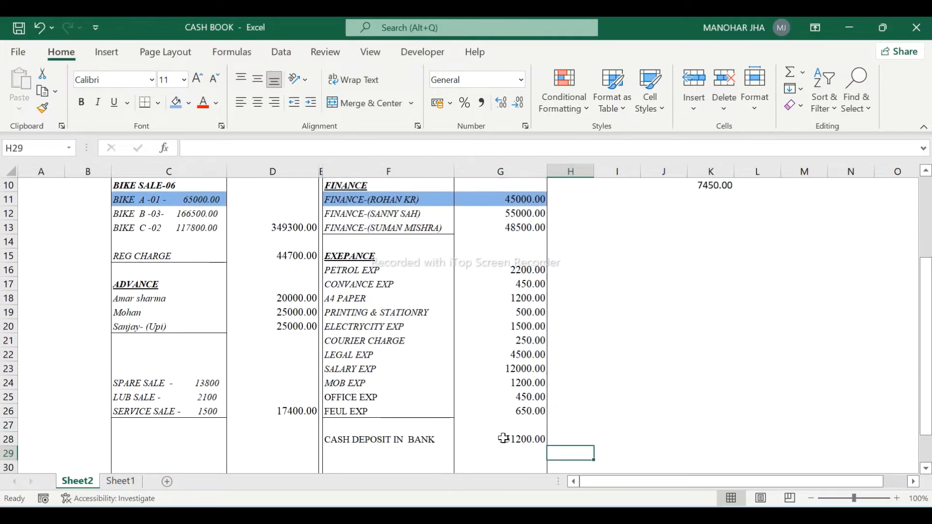
key("Up")
key("Up")
key("Up")
key("Up")
key("Up")
key("Up")
key("Up")
key("Up")
key("Up")
key("Up")
key("Up")
key("Up")
key("Up")
key("Up")
key("Up")
key("Up")
key("Up")
key("Up")
key("Up")
key("Up")
key("Up")
key("Up")
key("Up")
key("Up")
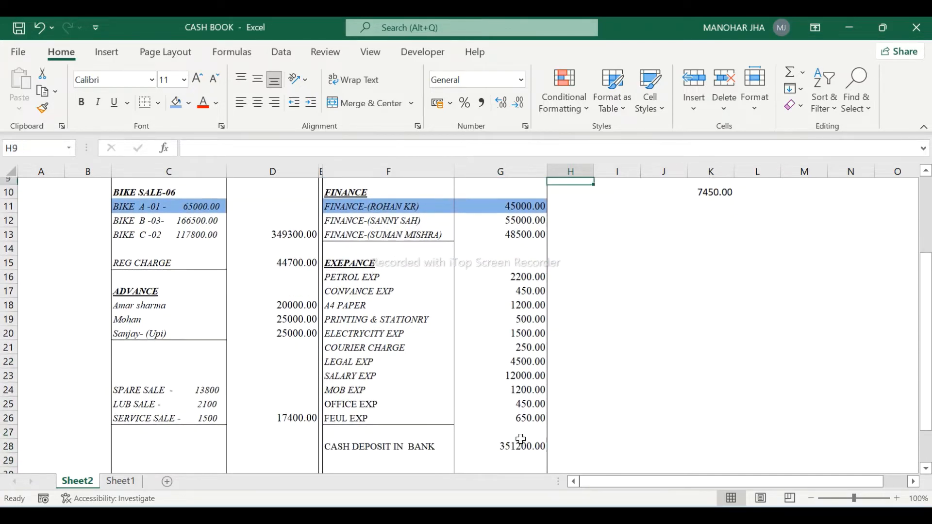
key("alt+Tab")
key("Down")
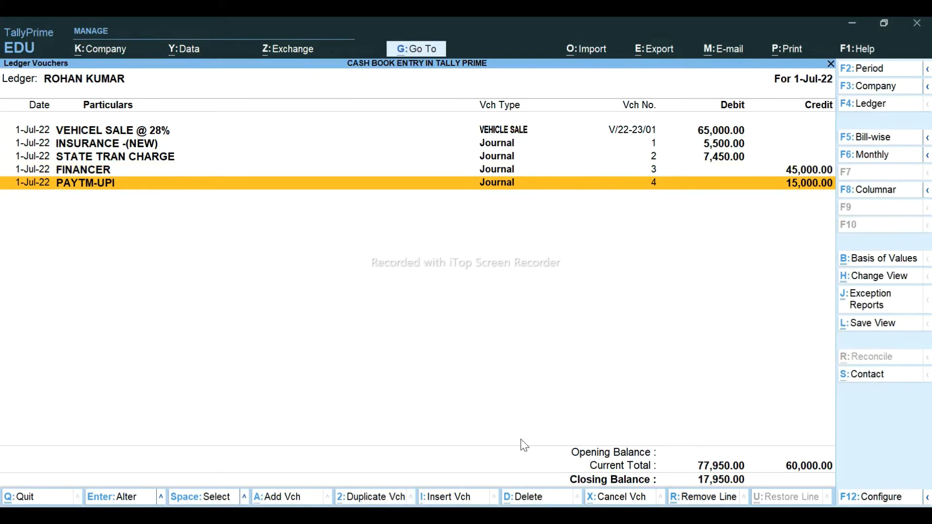
- Start a receipt voucher into Cash from the customer's ledger
key("alt+a")
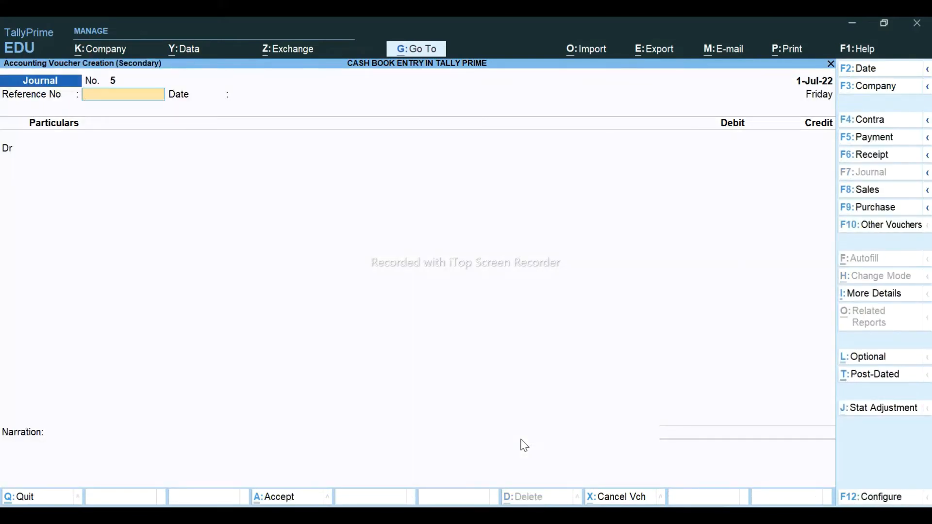
left_click(872, 155)
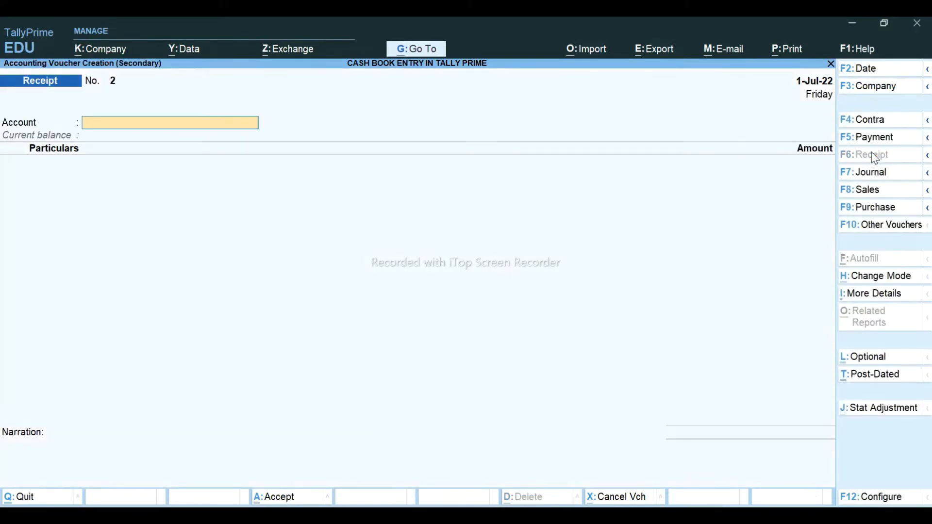
type("CAS")
key("Return")
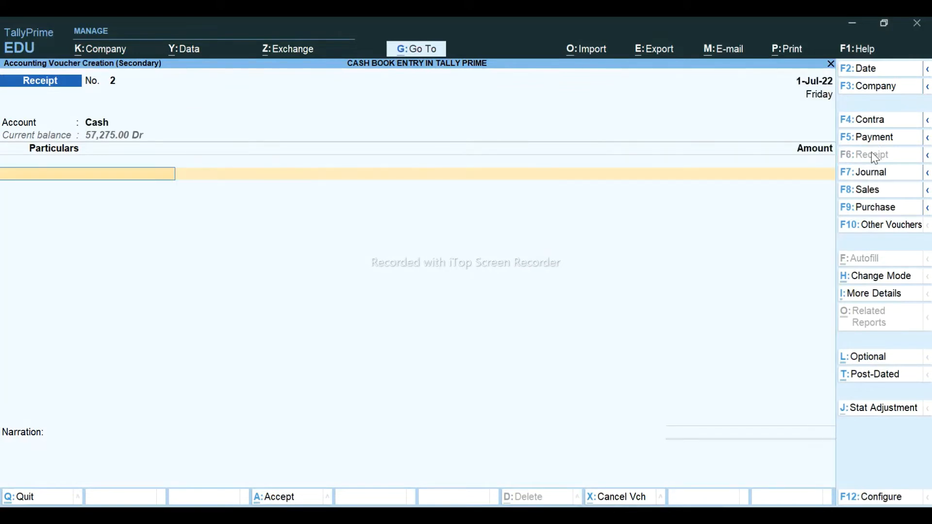
type("ROH")
key("Return")
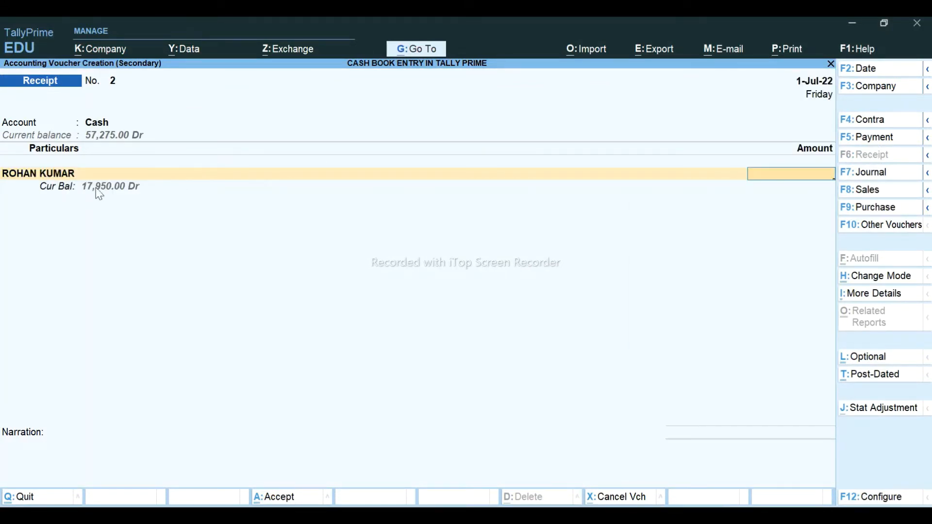
- Receive 17,950 settled against bills 1, 2 and V/22-23/01
type("17950")
key("Return")
key("Return")
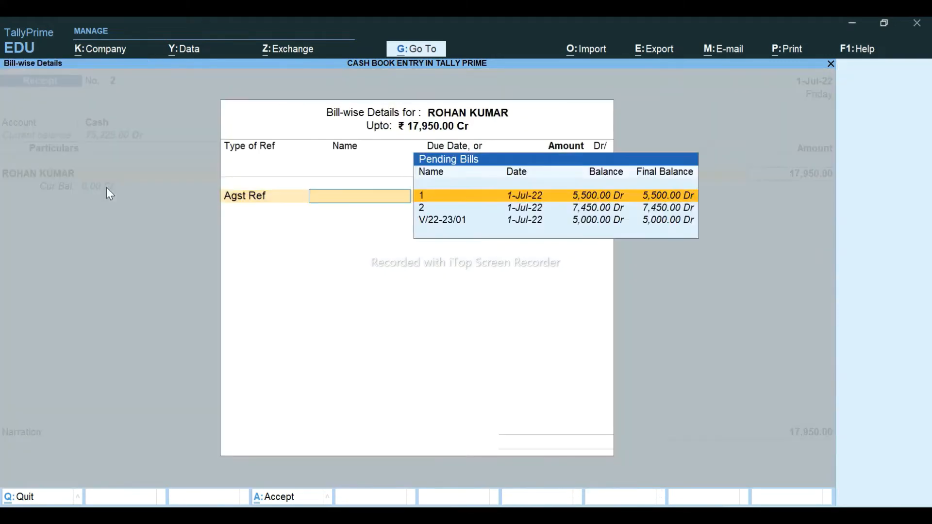
key("Return")
key("Return")
key("Return")
key("Return")
key("Return")
key("Return")
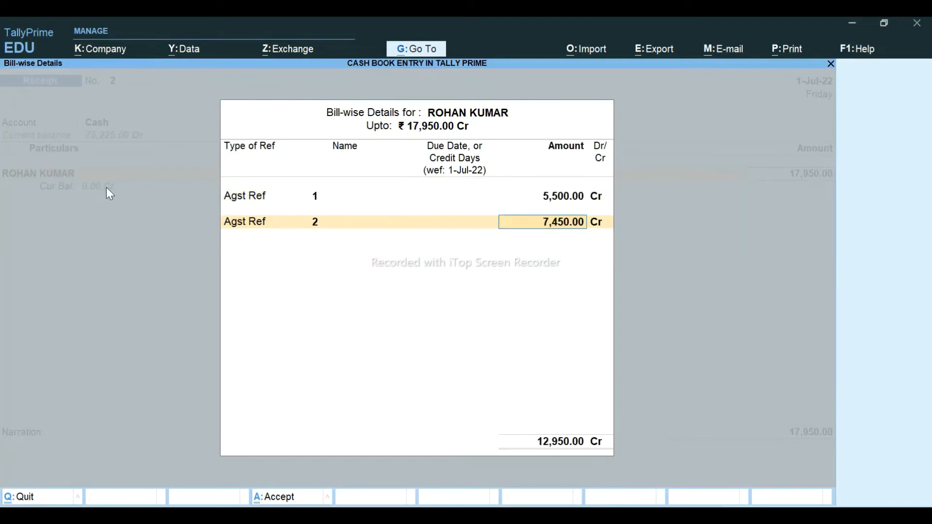
key("Return")
key("Return")
key("Return")
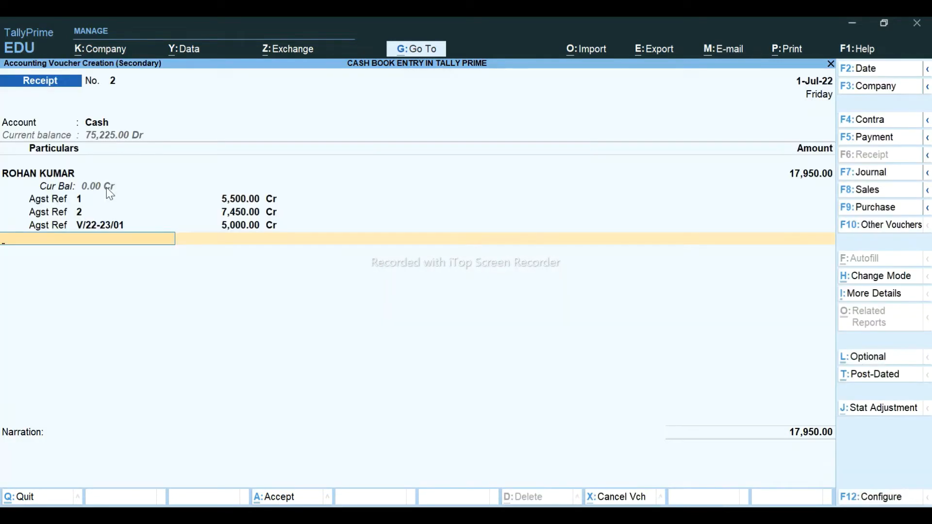
key("Return")
key("Return")
key("Return")
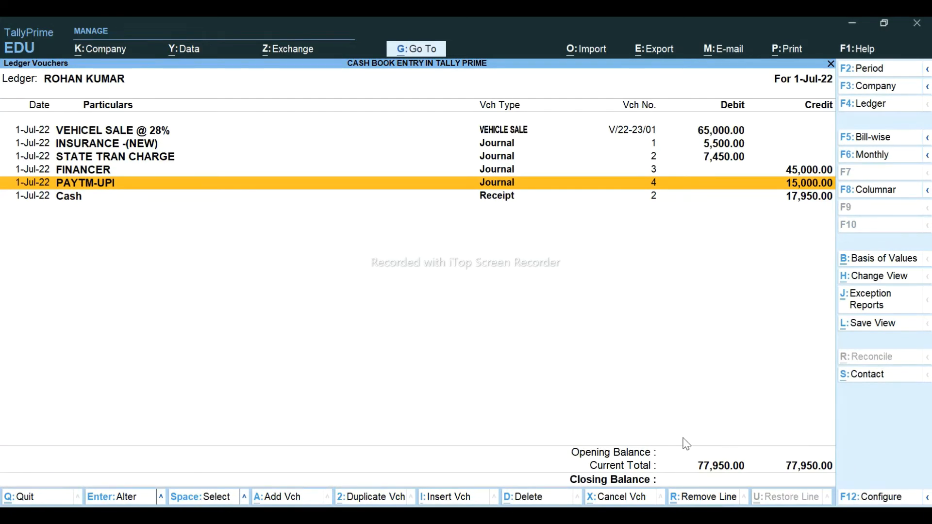
- Back out of the Cash ledger report and review the Day Book
key("Escape")
key("Escape")
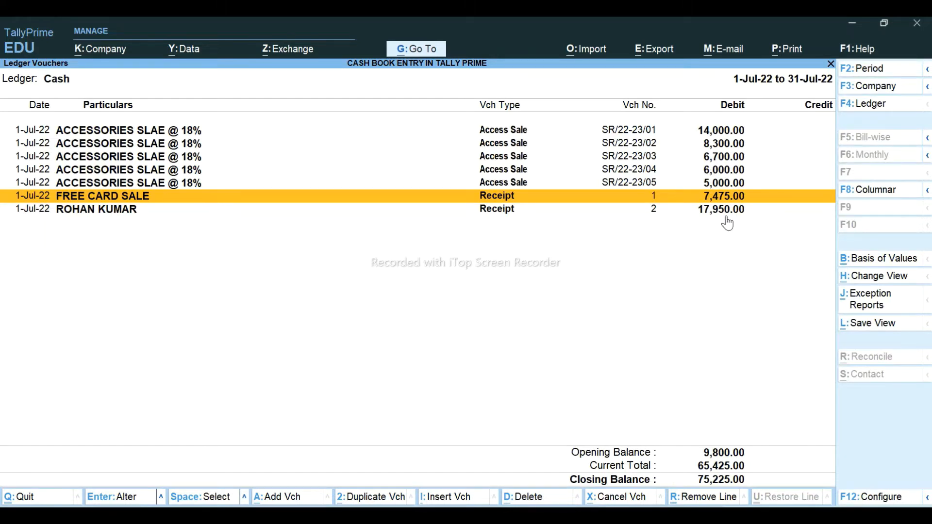
key("Escape")
key("Escape")
key("Escape")
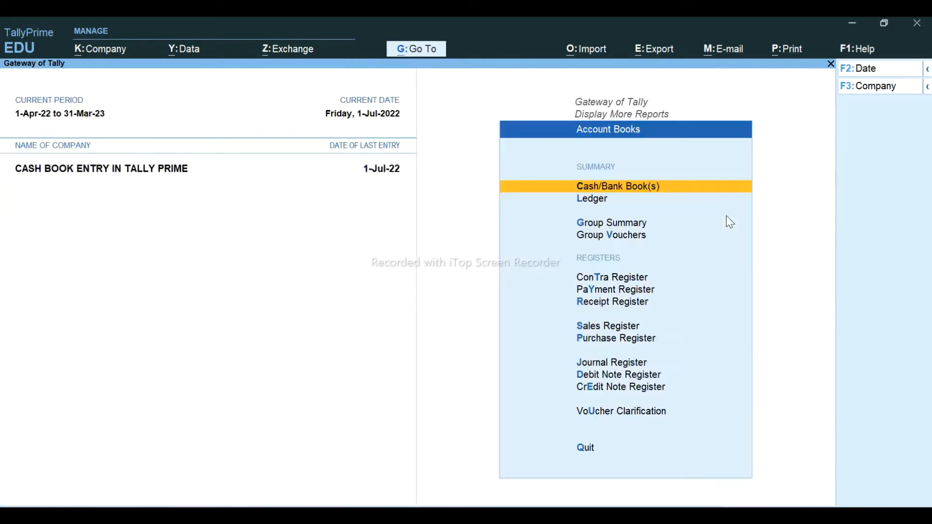
key("Escape")
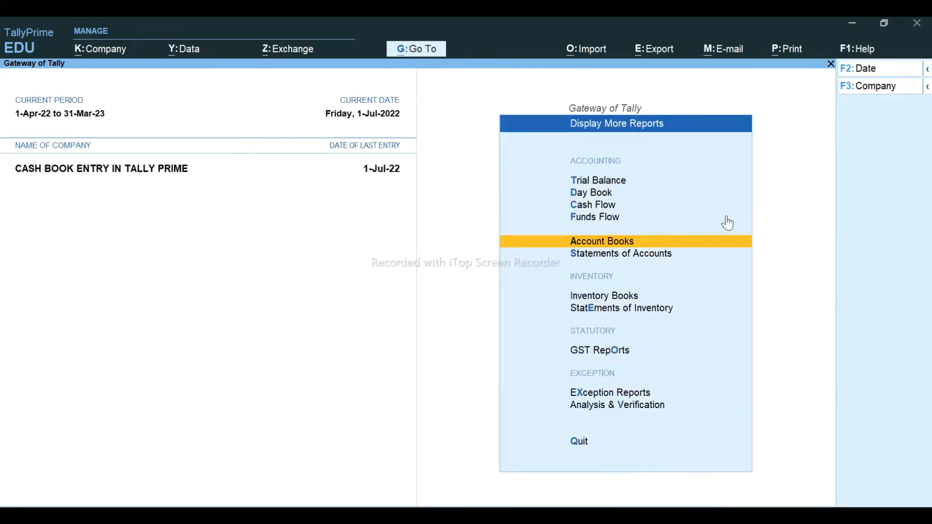
key("Up")
key("Up")
key("Up")
key("Return")
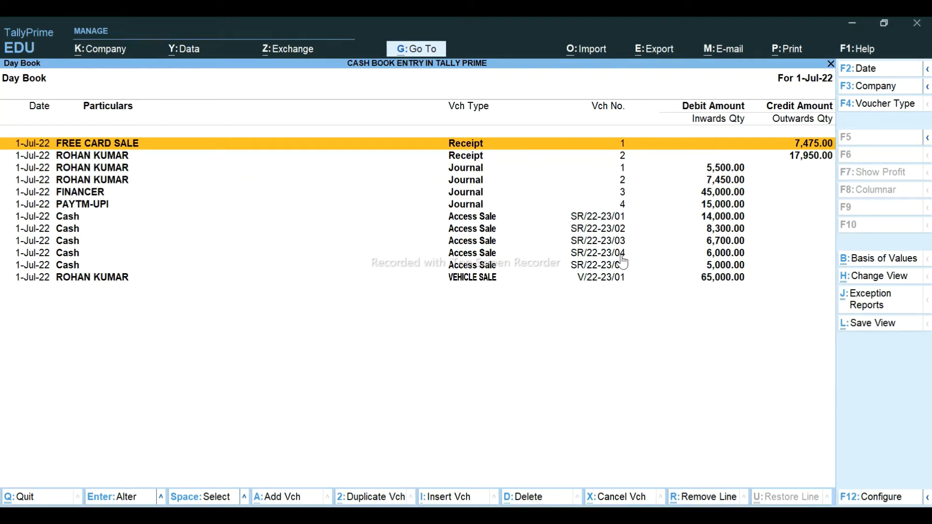
key("Escape")
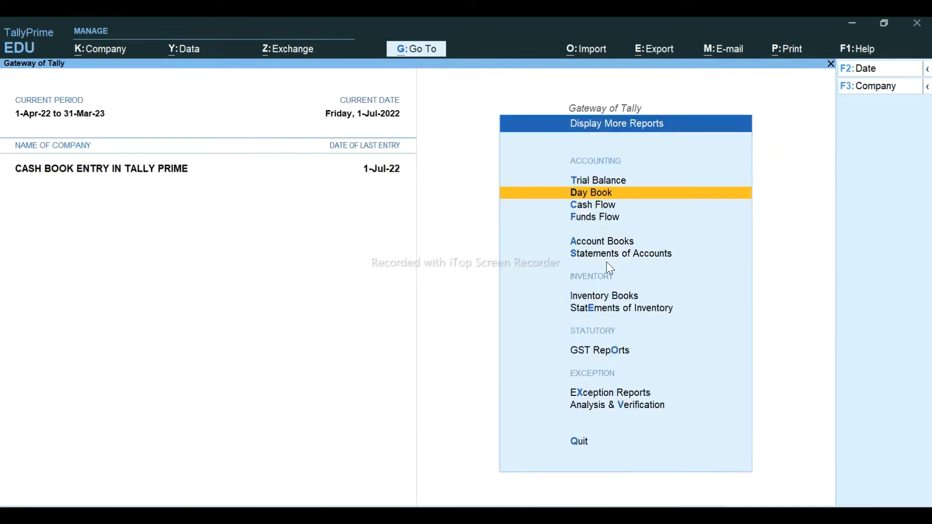
key("Escape")
- Show the Cash ledger's July vouchers from Cash/Bank Summary in condensed view
key("a")
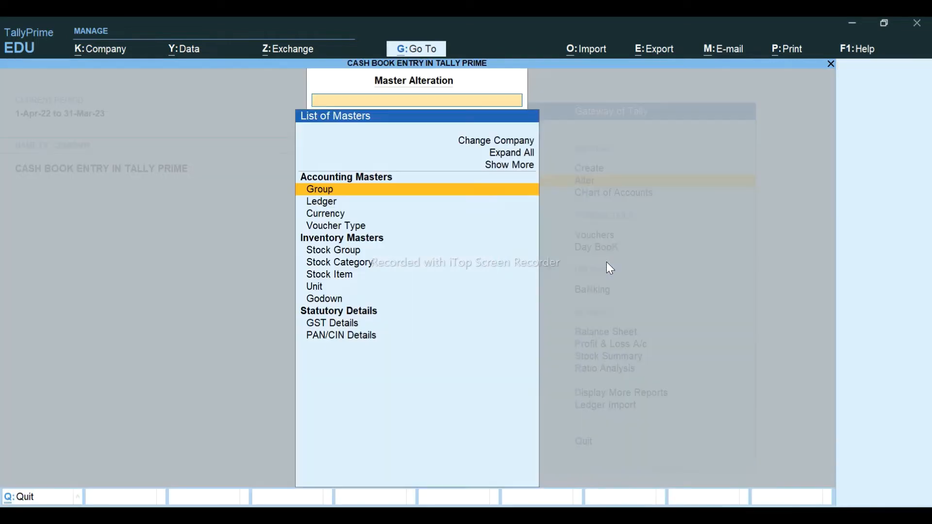
key("Escape")
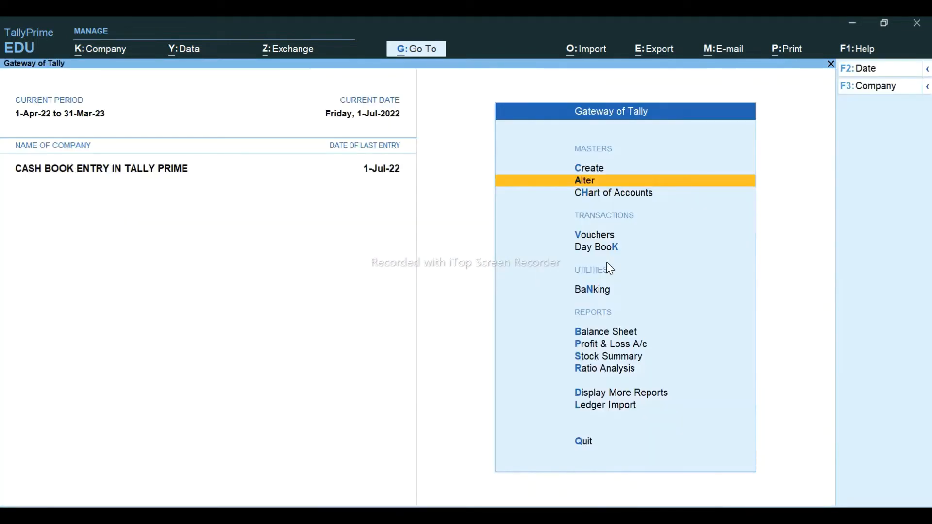
key("d")
key("a")
key("Return")
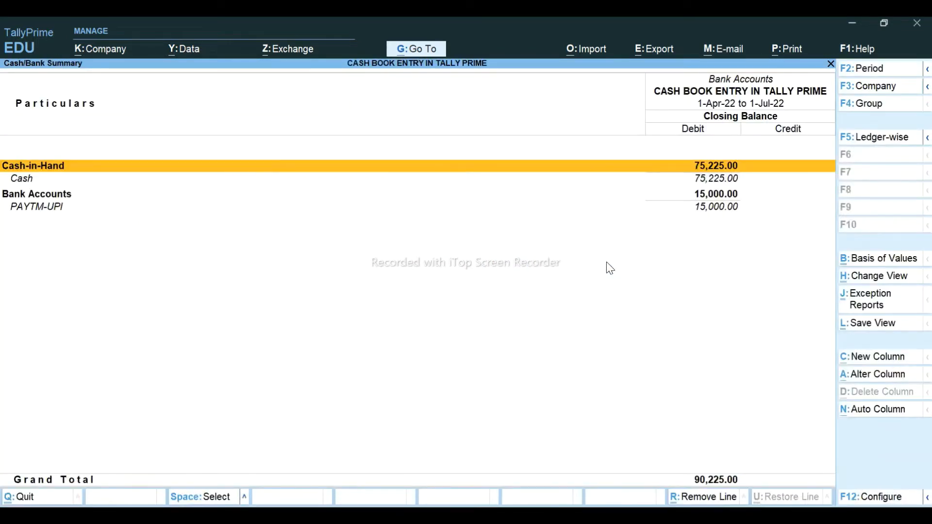
key("Down")
key("Return")
key("Return")
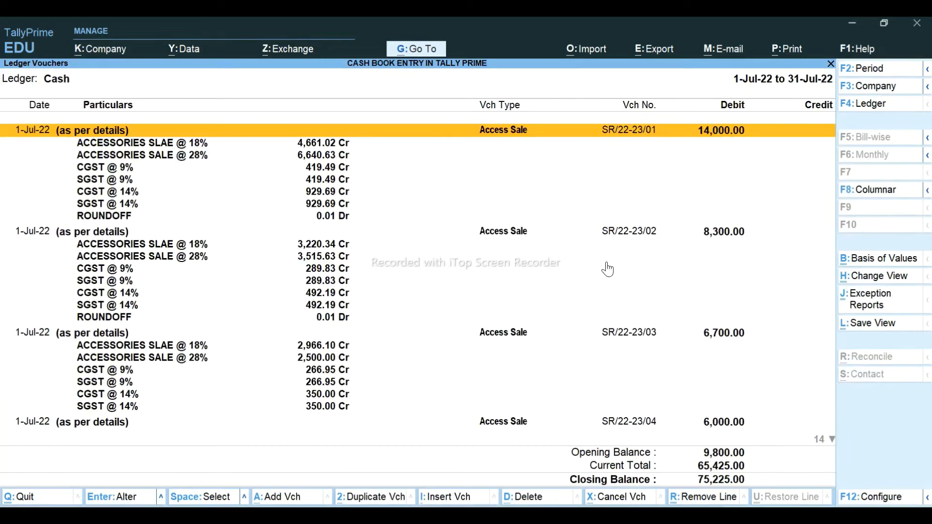
key("alt+F5")
- Compare against the Excel cash book and select the last Access Sale voucher
key("alt+Tab")
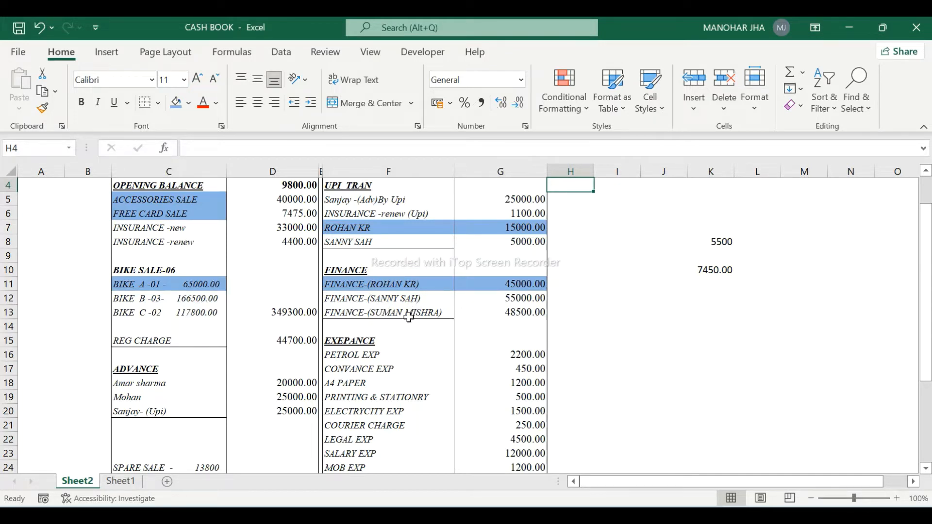
key("alt+Tab")
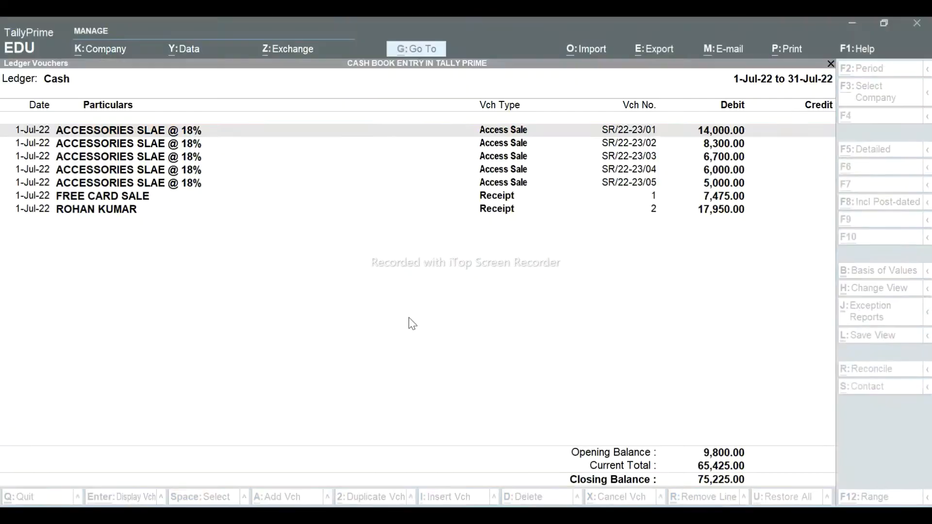
key("Down")
key("Down")
key("Down")
key("Down")
key("Down")
key("Down")
key("Up")
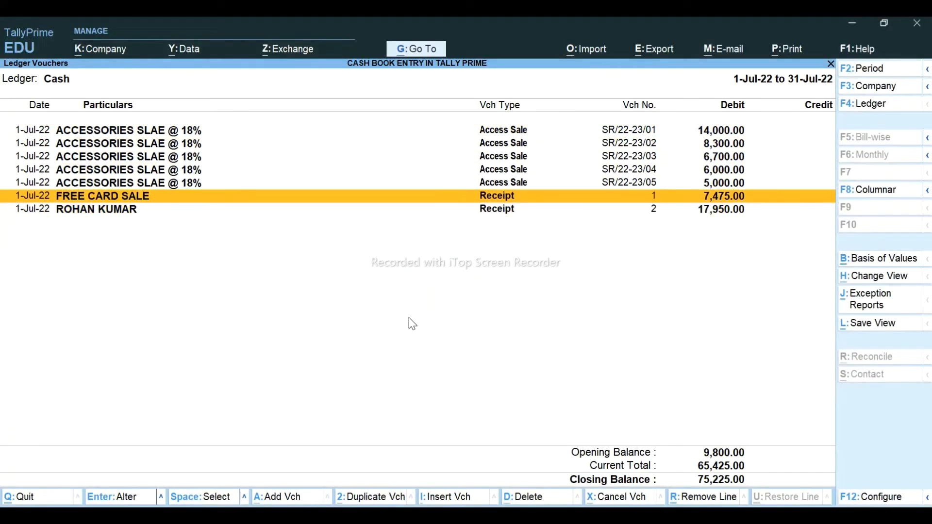
key("Up")
- Start a new voucher and switch its type to VEHICLE SALE
key("alt+a")
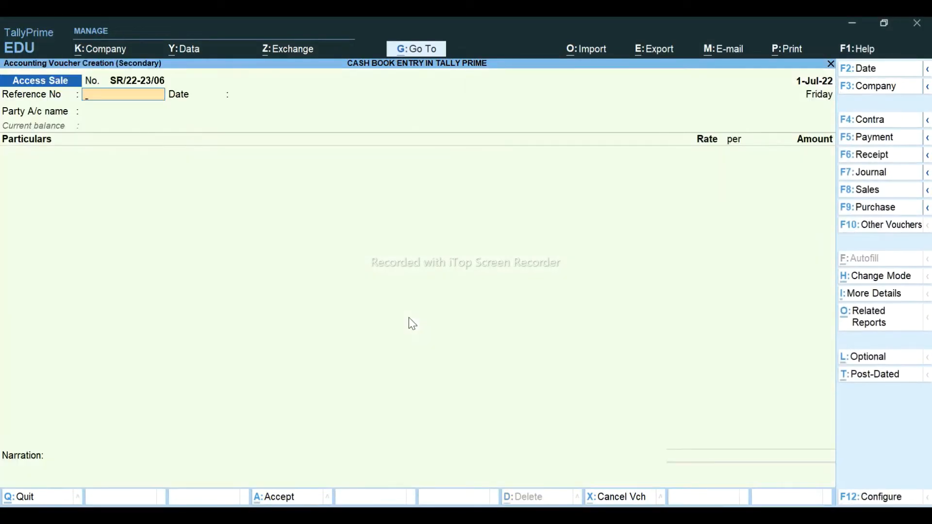
left_click(874, 189)
key("Down")
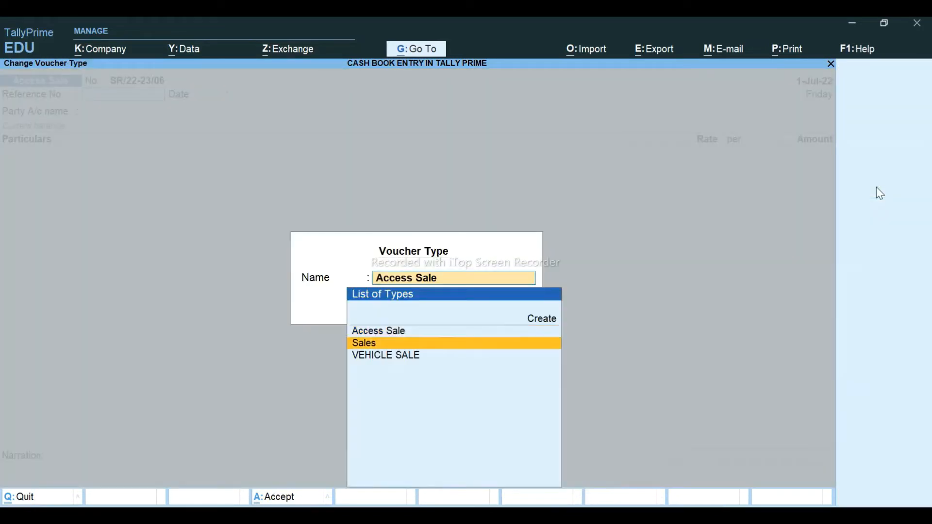
key("Down")
key("Return")
key("Return")
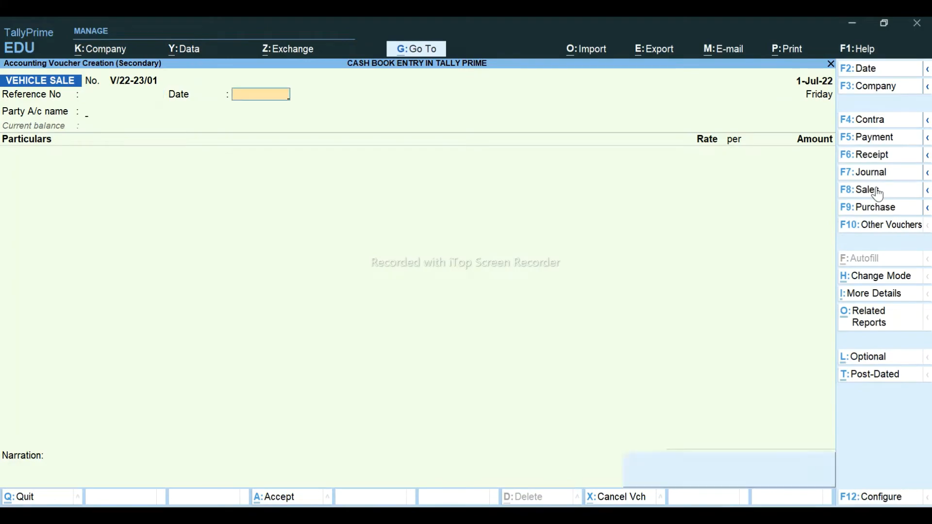
key("Return")
- Set the customer's ledger as party and VEHICEL SALE @ 28% as the sales ledger
key("alt+Tab")
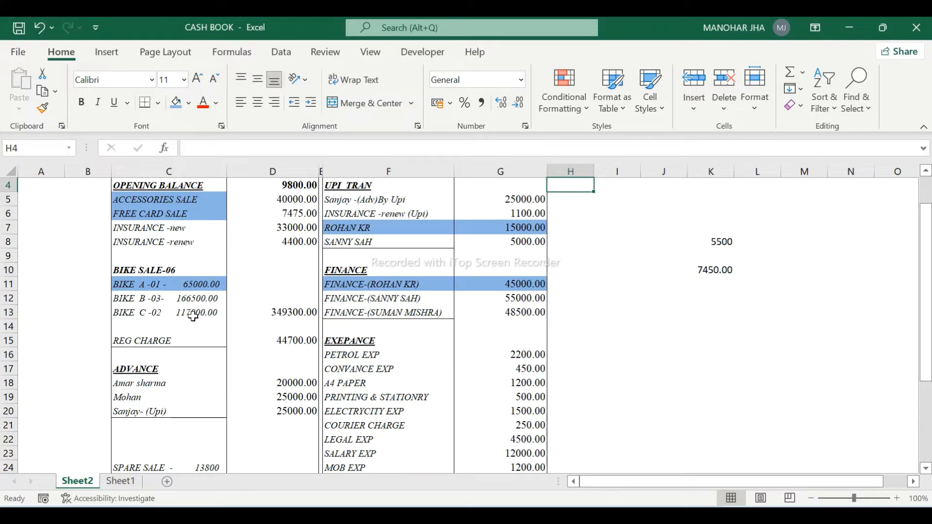
key("alt+Tab")
type("SU")
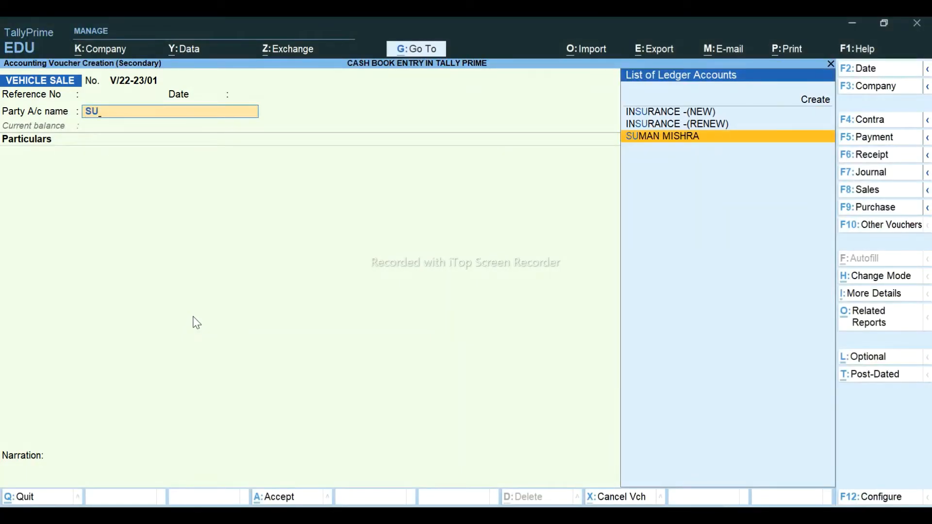
key("alt+Tab")
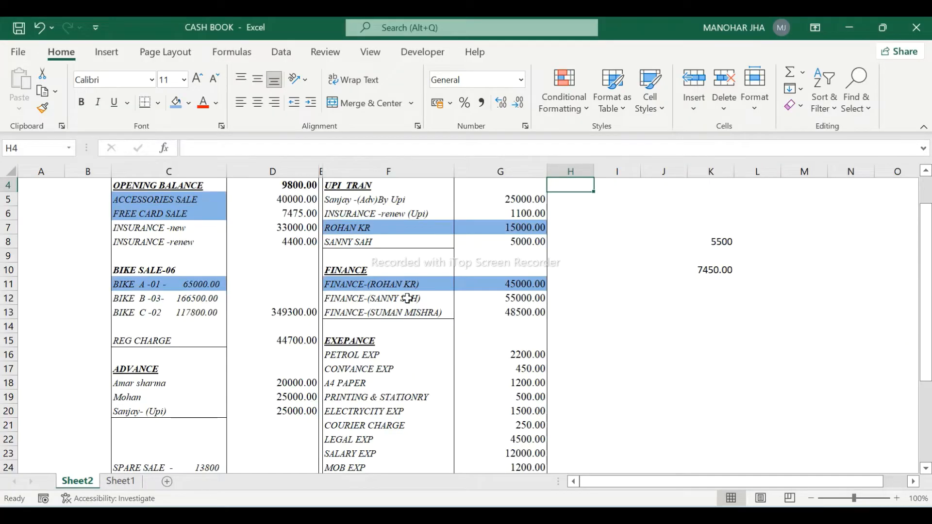
key("alt+Tab")
key("BackSpace")
type("A")
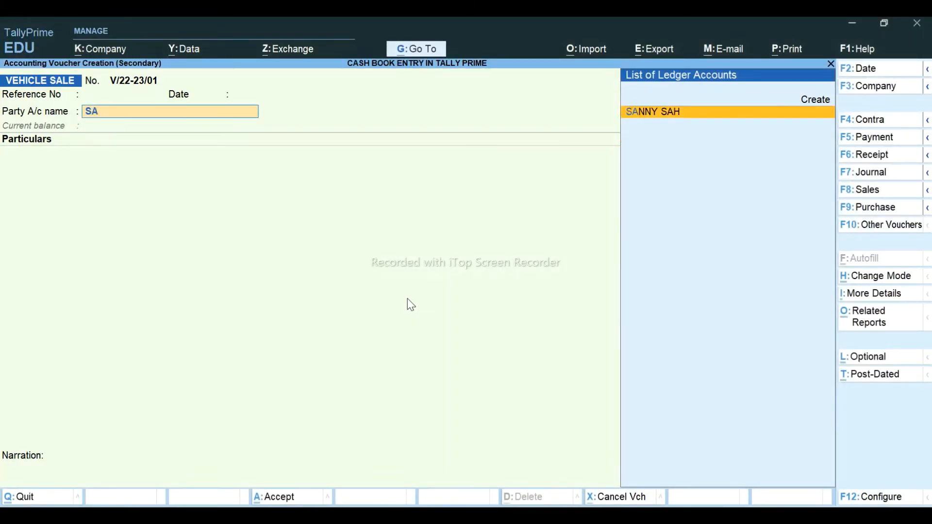
key("Return")
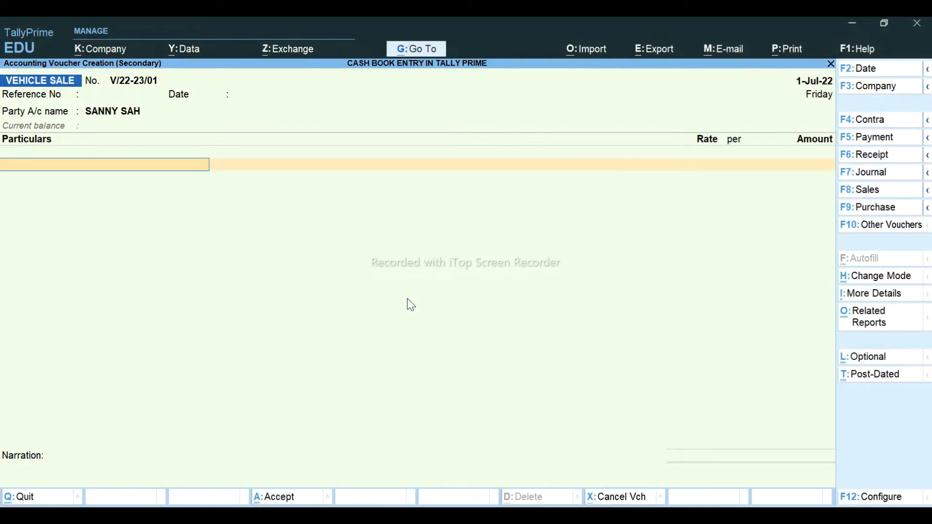
type("VE")
key("Return")
key("alt+Tab")
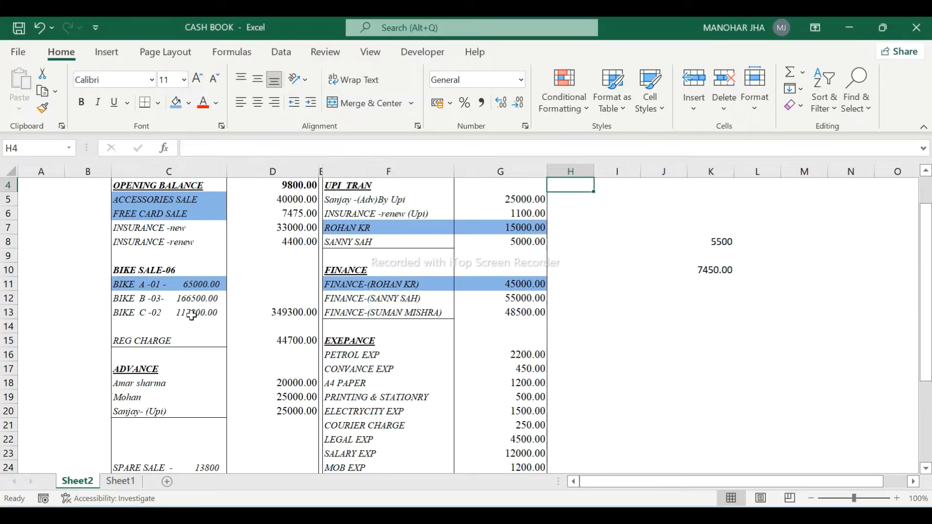
- Enter =117800/2 in Excel cell K12 to get 58900
left_click(711, 300)
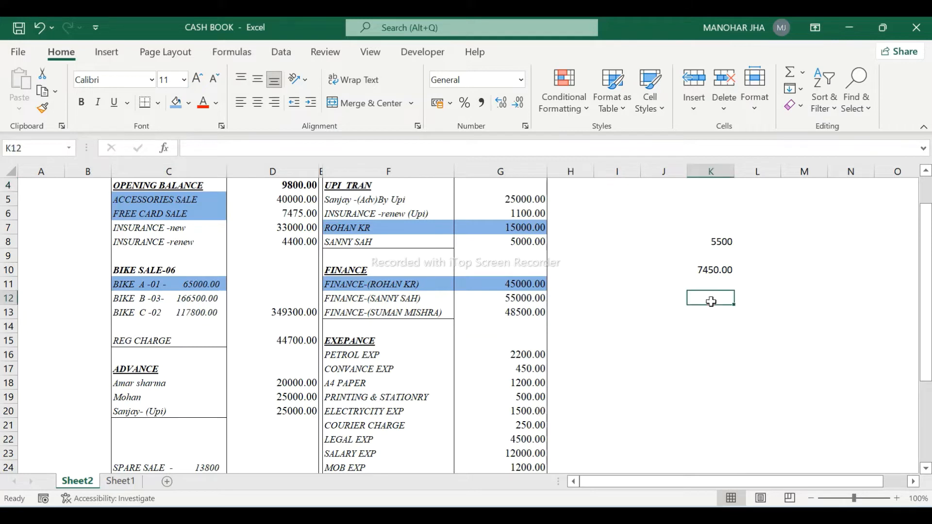
type("=")
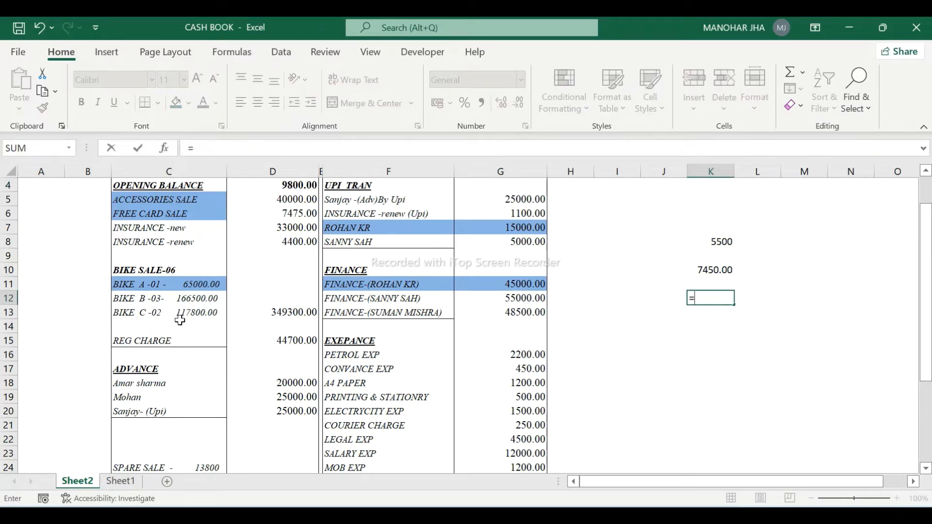
left_click(182, 313)
type("/")
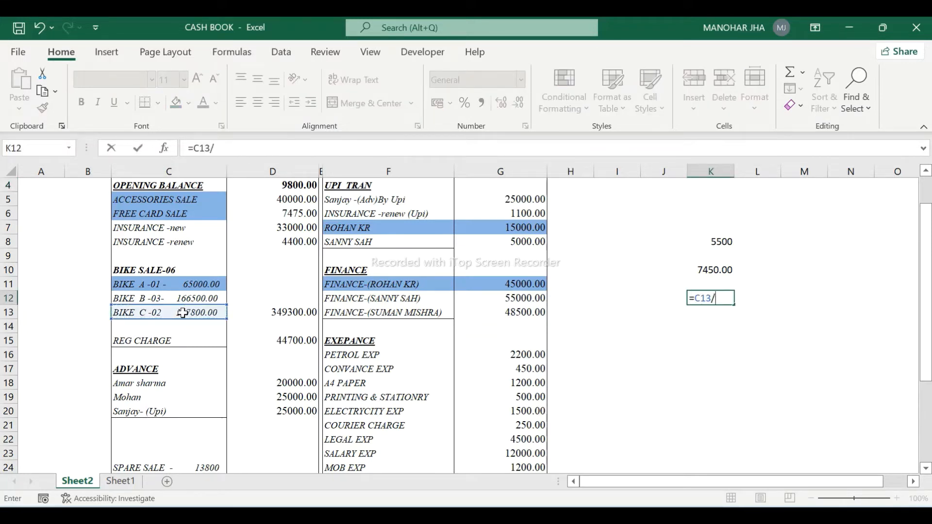
key("BackSpace")
key("BackSpace")
key("BackSpace")
key("BackSpace")
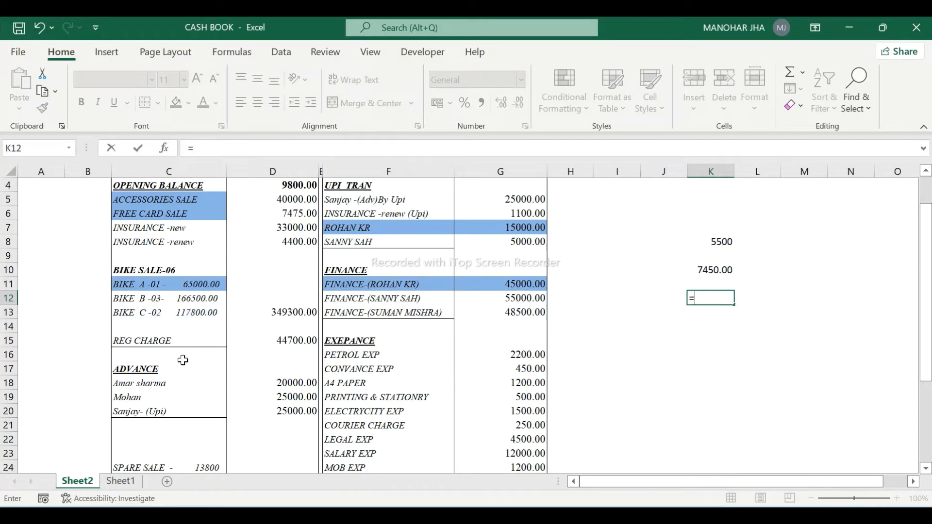
type("117800/2")
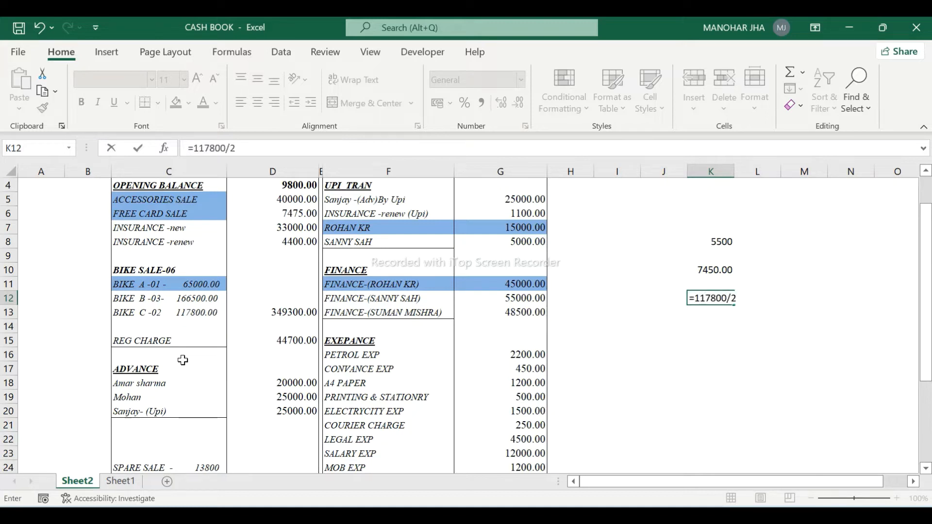
key("Return")
key("alt+Tab")
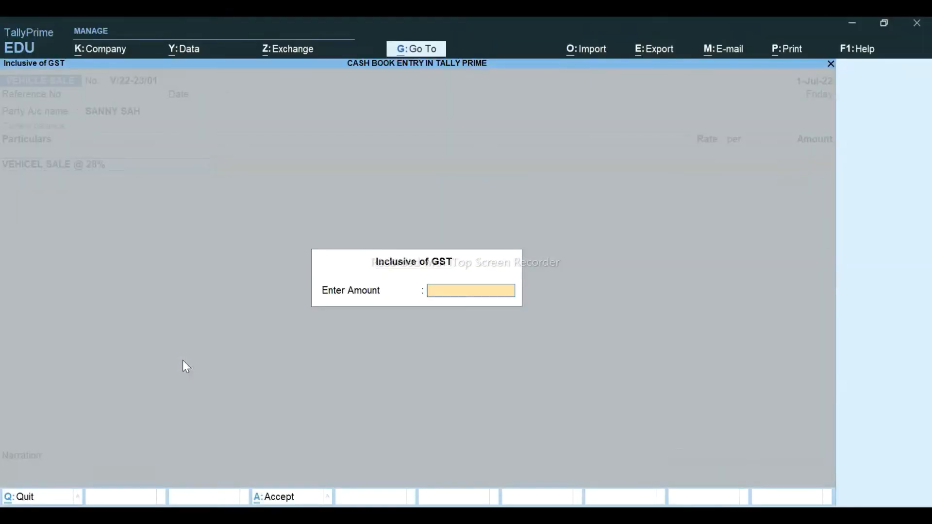
- Enter the 58900 GST-inclusive amount and add CGST @ 14%, SGST @ 14% and ROUNDOFF ledgers
type("58900")
key("Return")
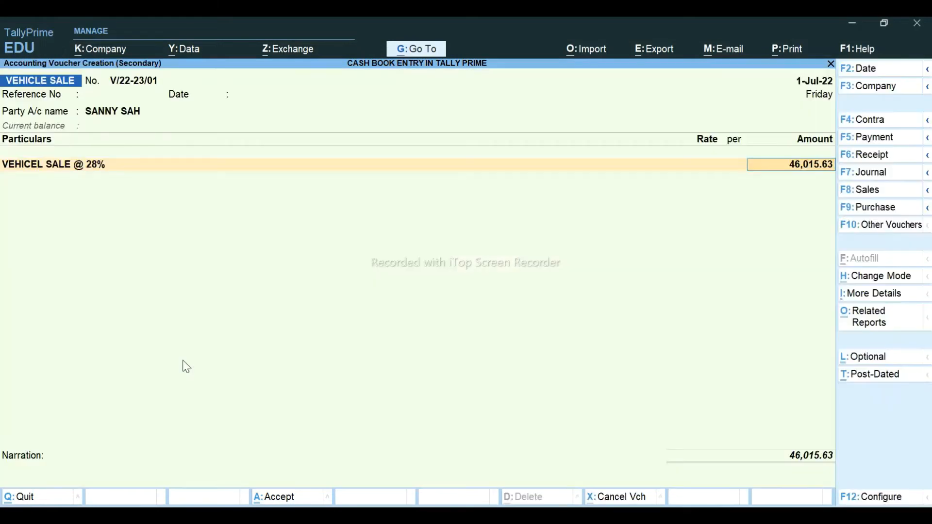
key("Return")
type("CG")
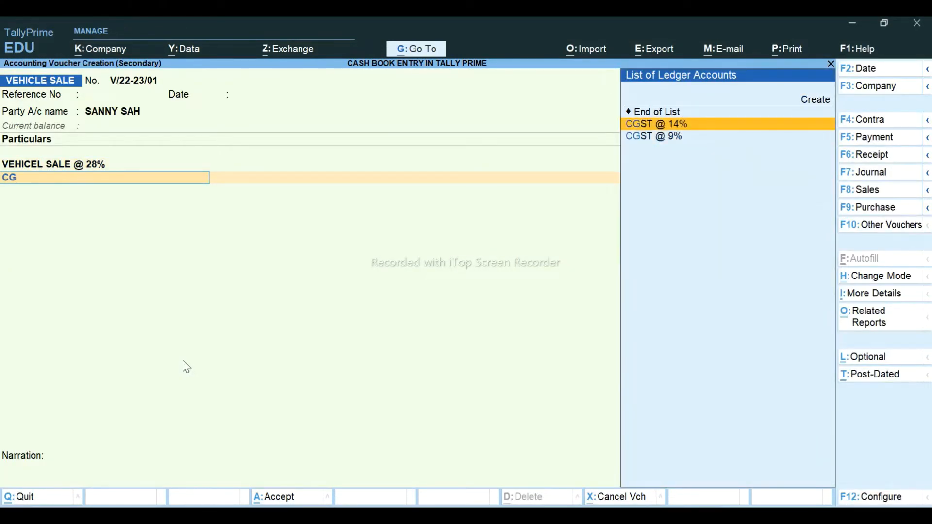
key("Return")
key("Return")
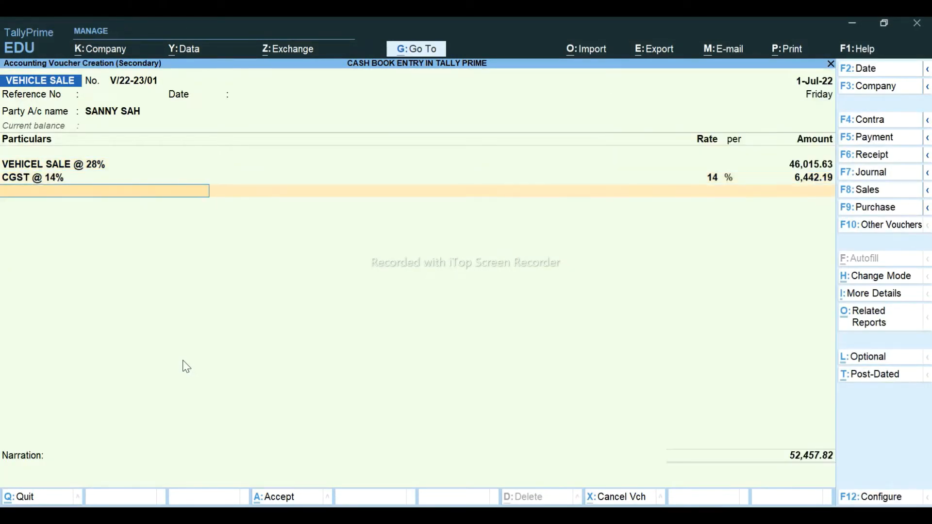
type("SG")
key("Return")
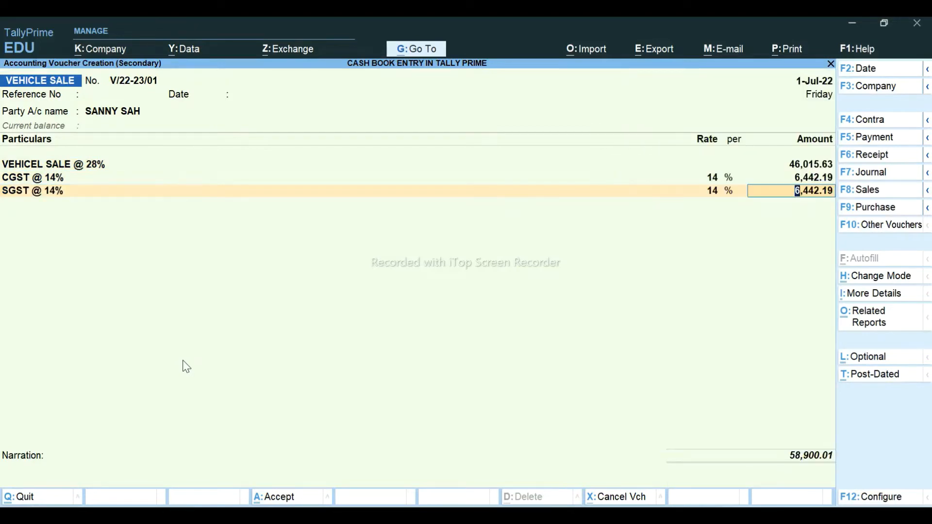
key("Return")
type("ROU")
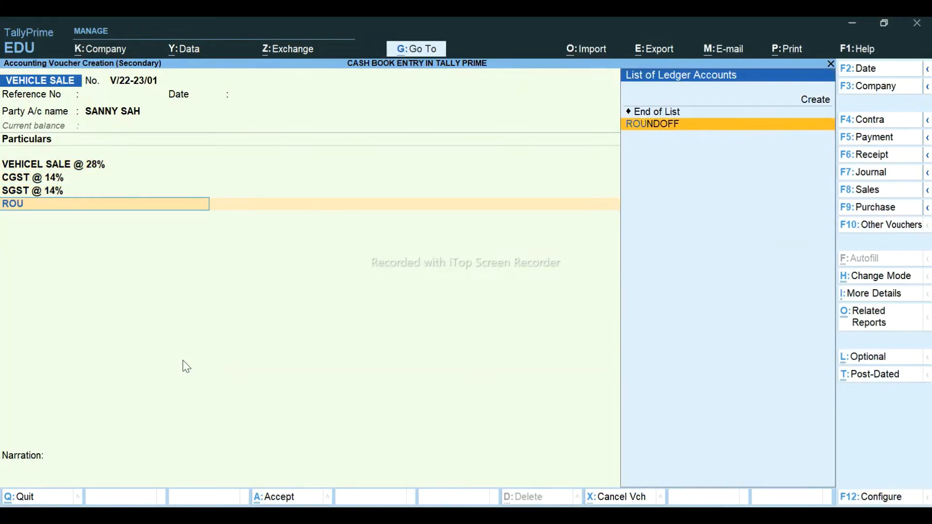
key("Return")
key("Return")
- Record a new bill reference for 58,900.00 Dr and save the vehicle sale
key("Return")
key("Return")
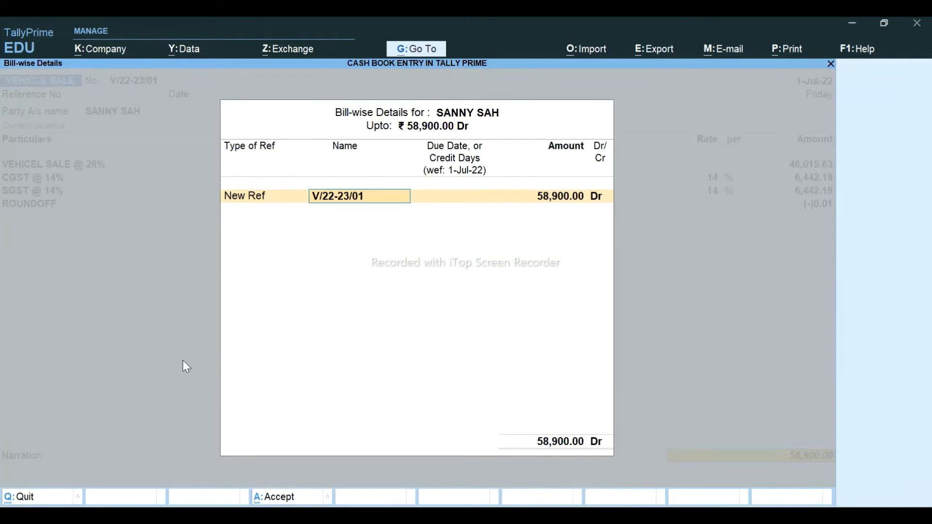
key("Return")
key("Return")
key("Return")
key("Return")
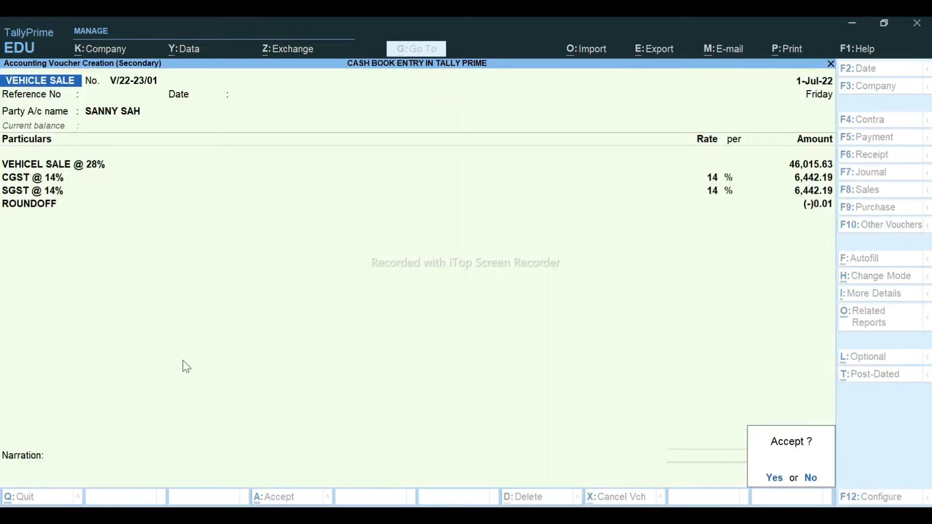
key("Return")
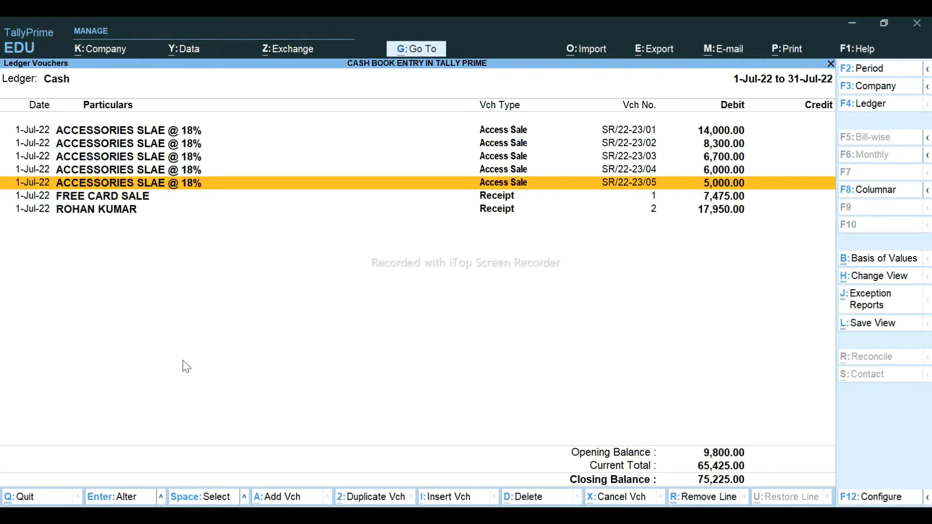
key("alt+g")
- Open Ledger Vouchers for the first customer's ledger, then leave it
key("Down")
key("Down")
key("Down")
key("Down")
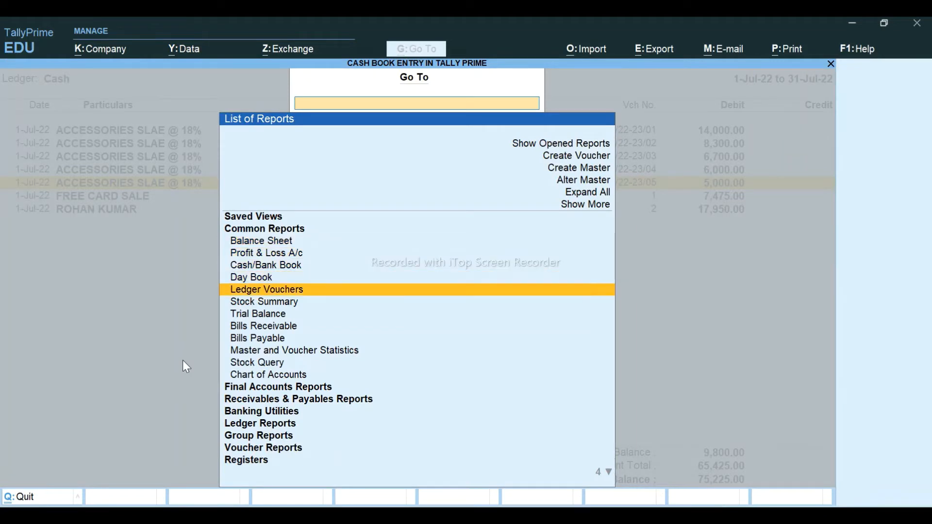
key("Return")
type("SU")
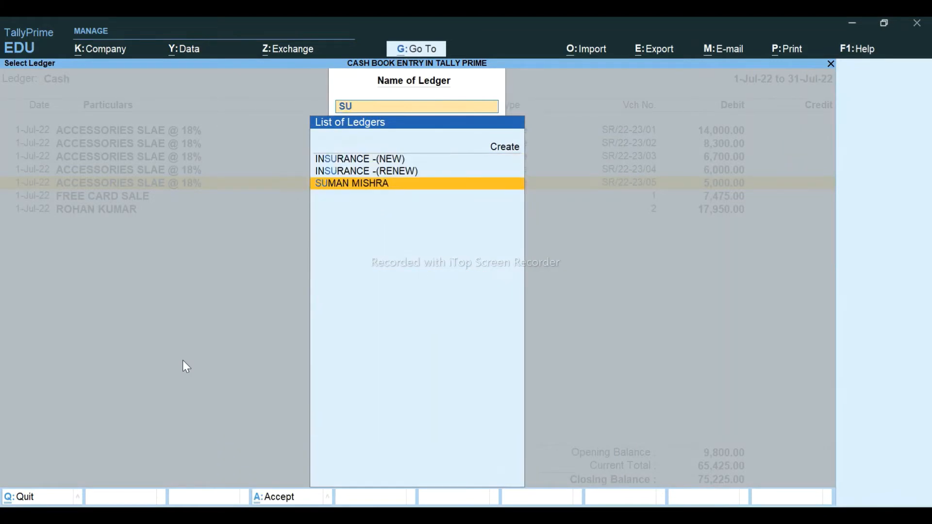
key("Return")
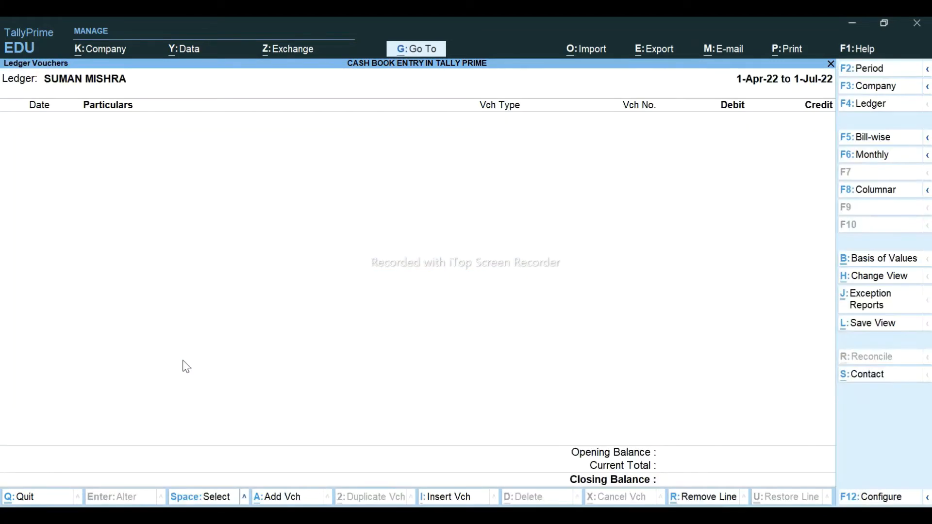
key("Escape")
- Open the vehicle-sale customer's ledger report, check it against Excel, and start a voucher
key("BackSpace")
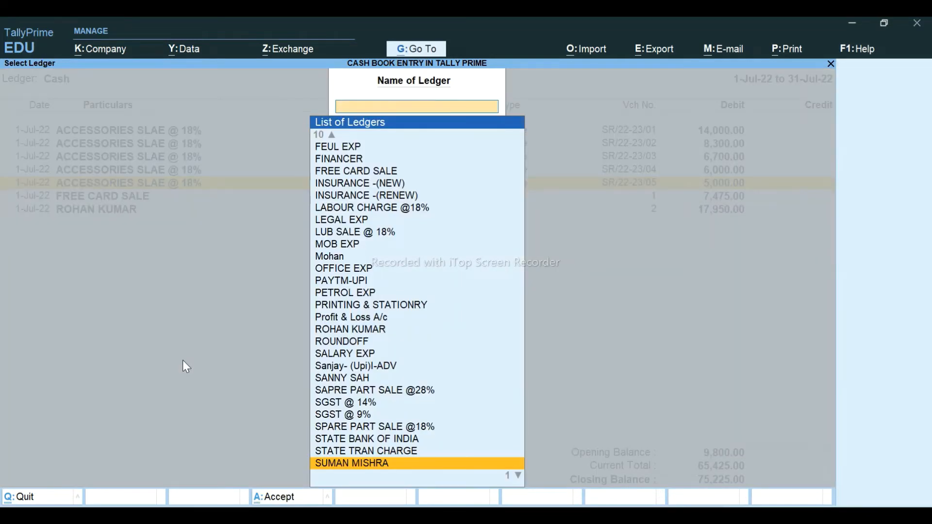
type("SAN")
key("Return")
key("Down")
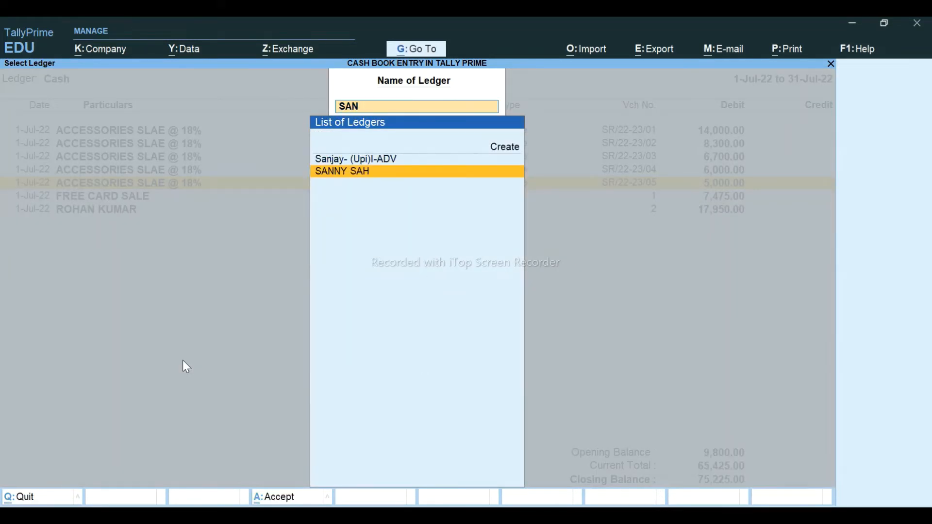
key("Return")
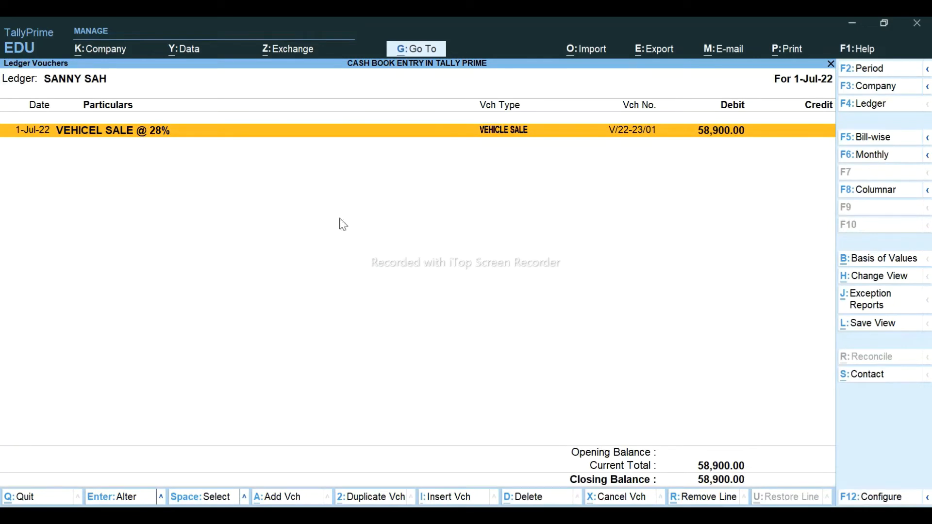
key("alt+Tab")
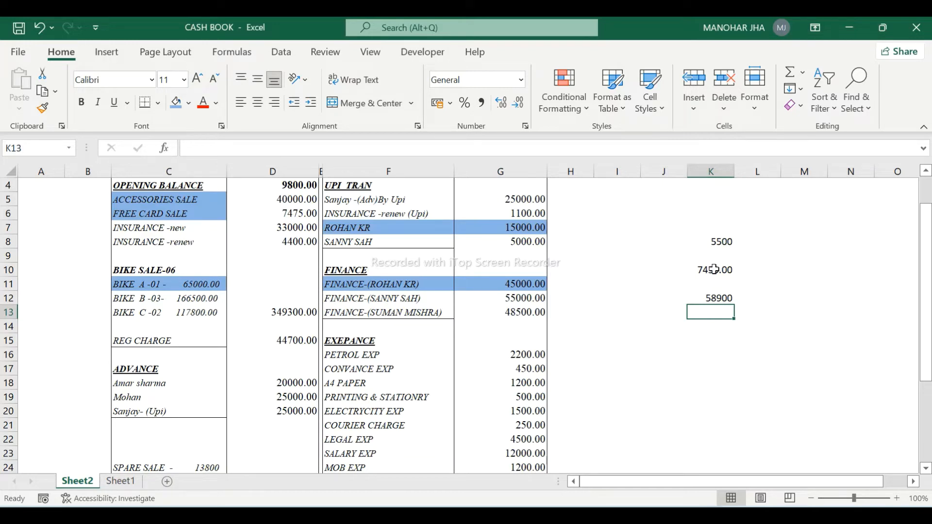
key("alt+Tab")
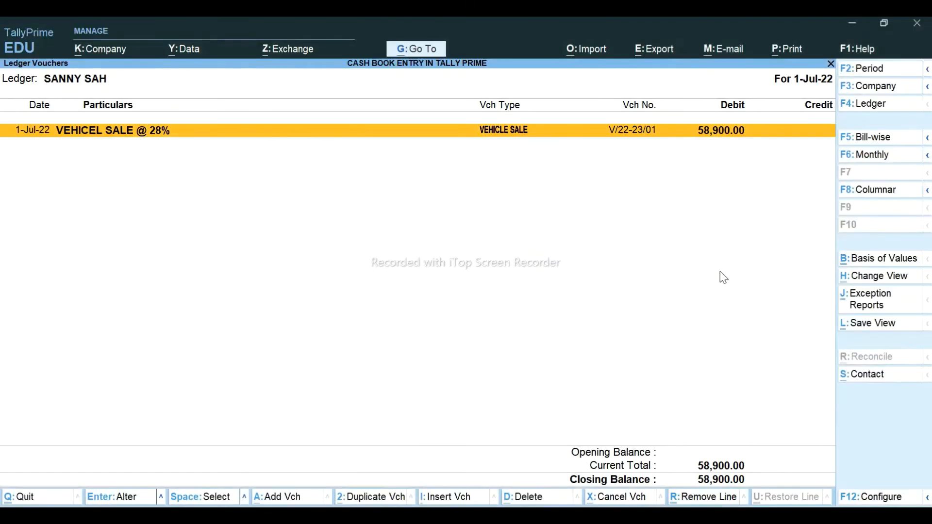
key("alt+a")
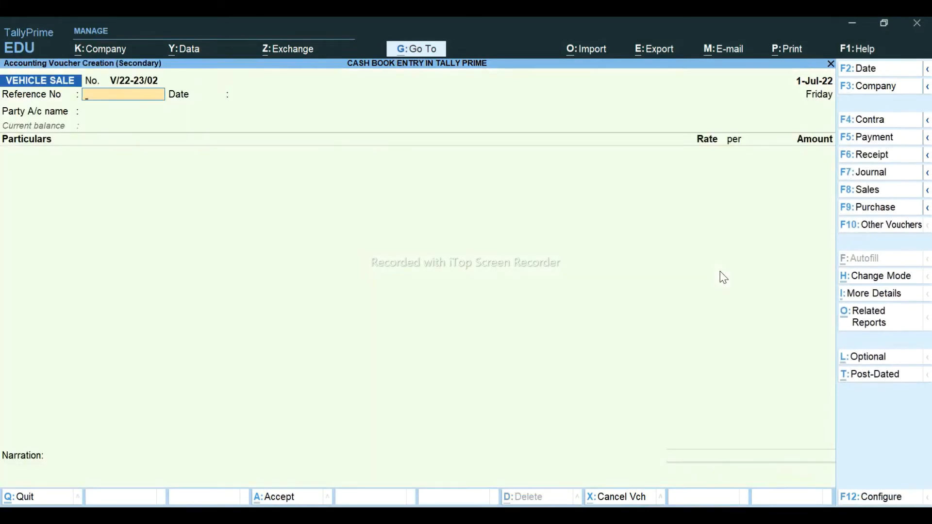
- Start a journal debiting the customer's ledger 5,500 against a new bill reference
left_click(873, 181)
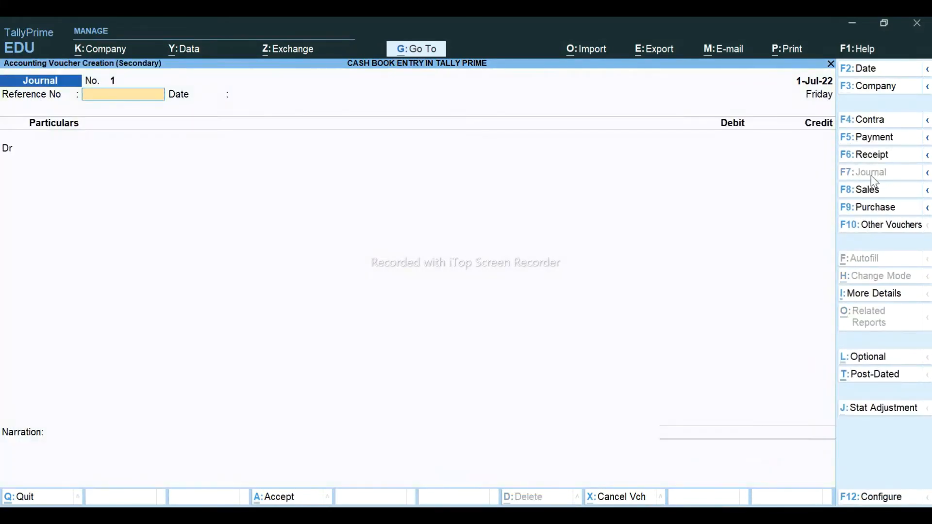
key("Return")
key("Return")
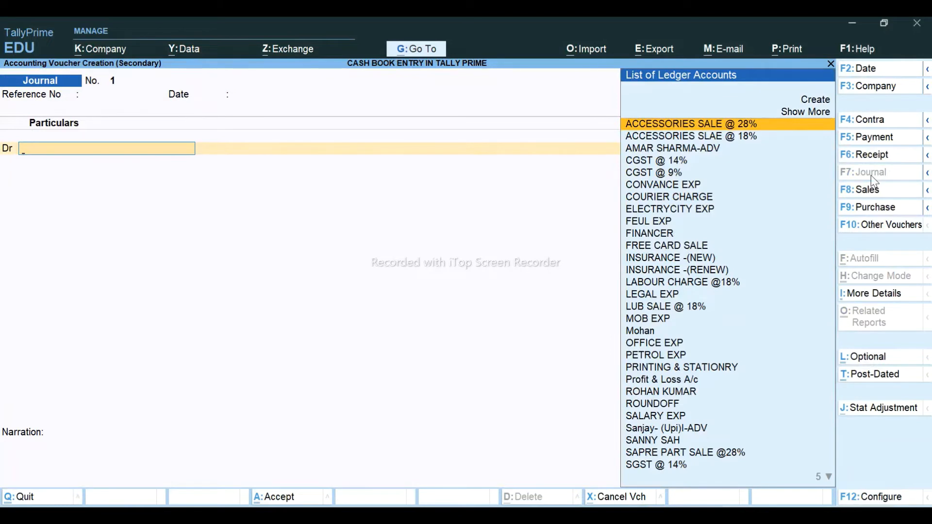
type("SAN")
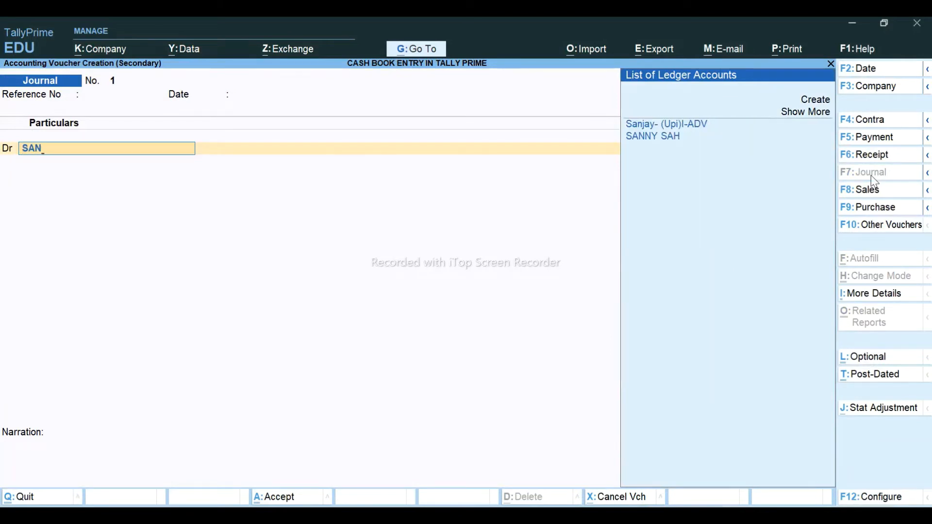
key("Down")
key("Return")
type("5")
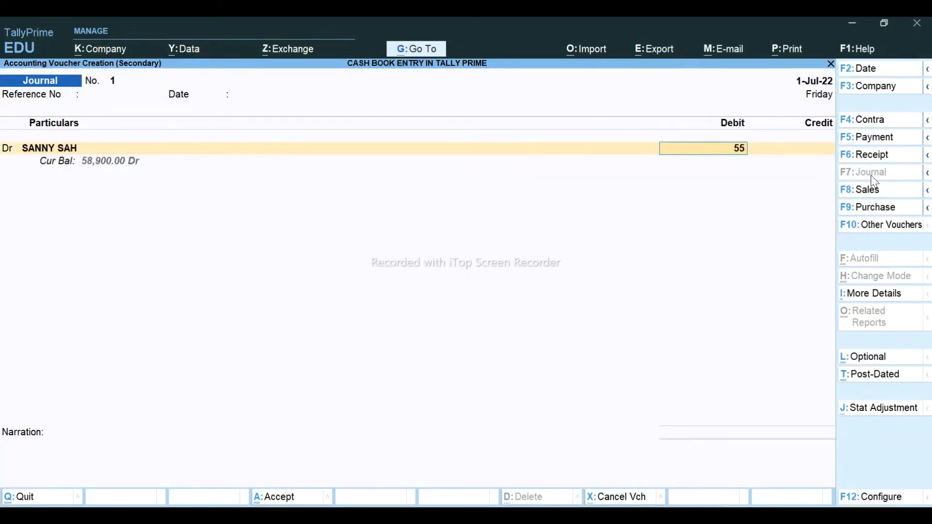
type(",500")
key("Return")
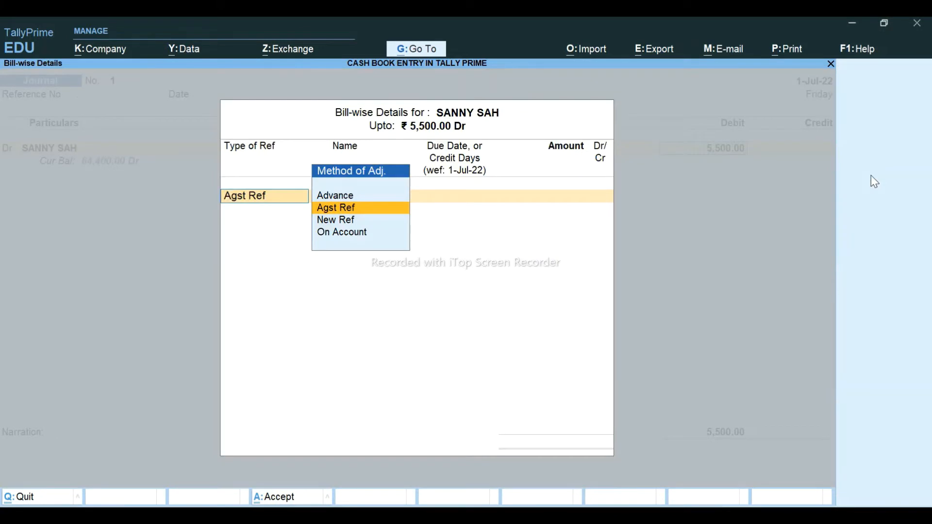
key("Down")
key("Return")
key("Return")
key("Return")
key("Return")
key("Return")
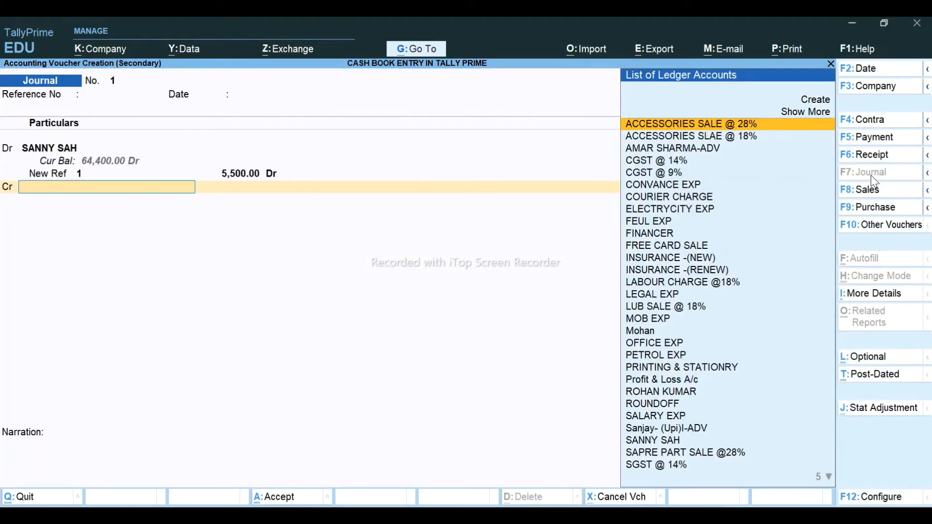
- Credit INSURANCE -(NEW) 5,500.00 to complete the journal
type("INS")
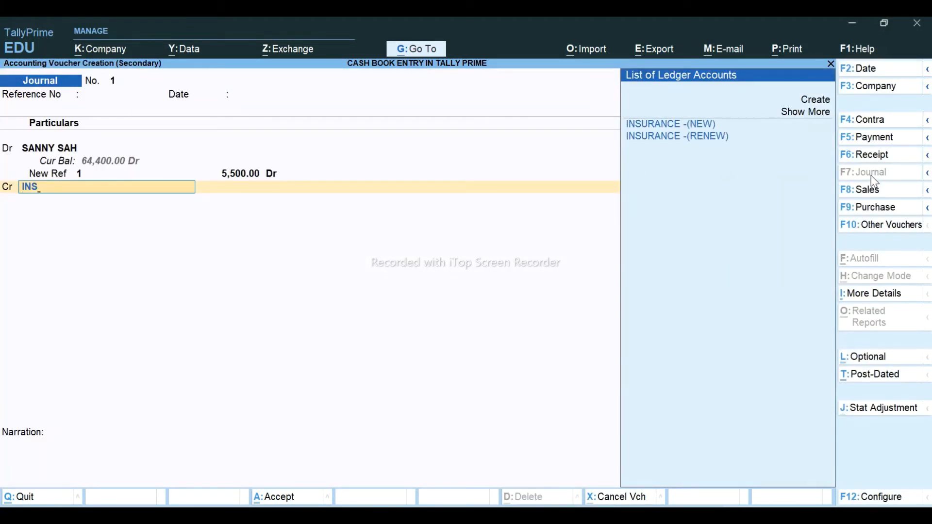
key("Return")
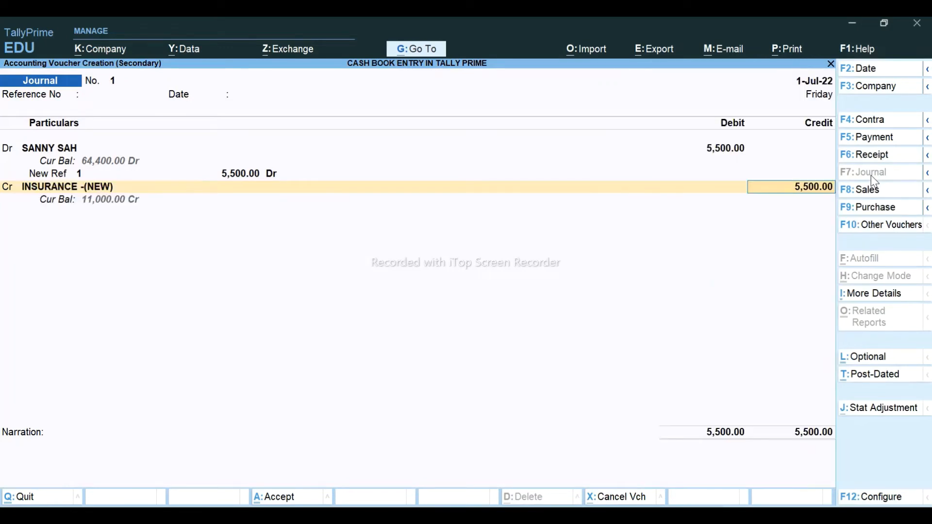
key("Return")
key("Return")
key("Return")
key("Return")
key("Return")
key("Return")
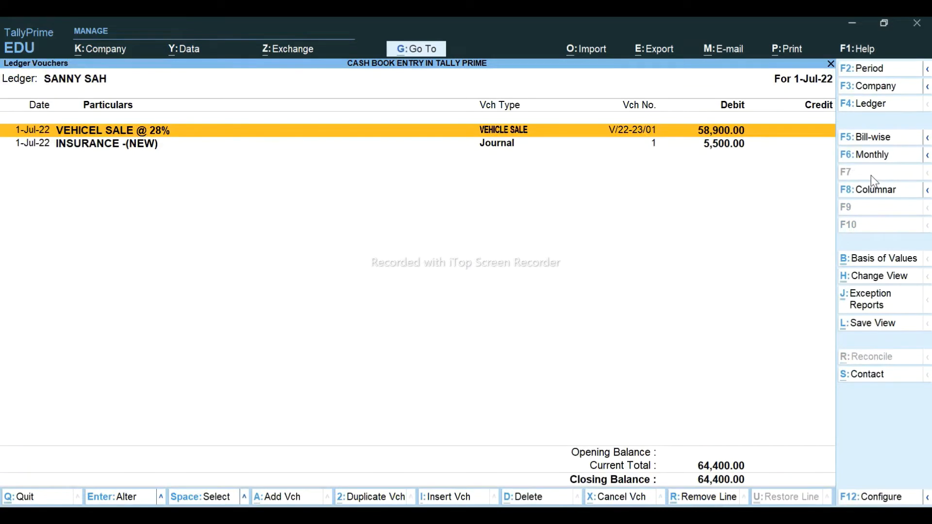
key("Down")
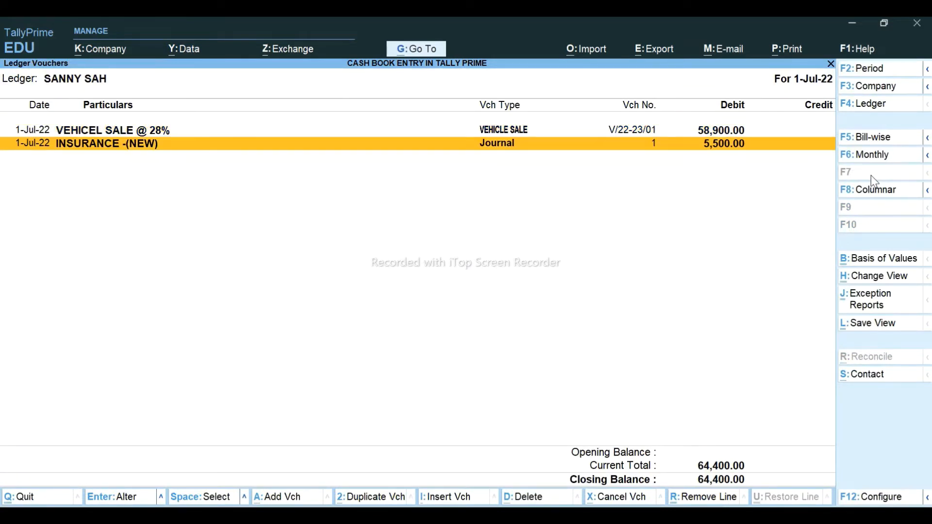
- Start a second journal debiting the customer's ledger 7,450 under new bill reference 2
key("alt+a")
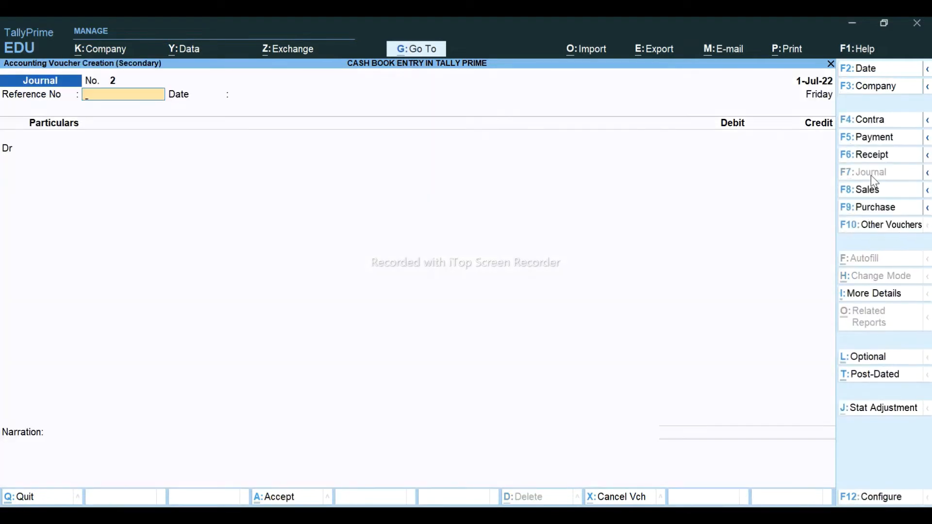
key("Return")
key("Return")
type("SANN")
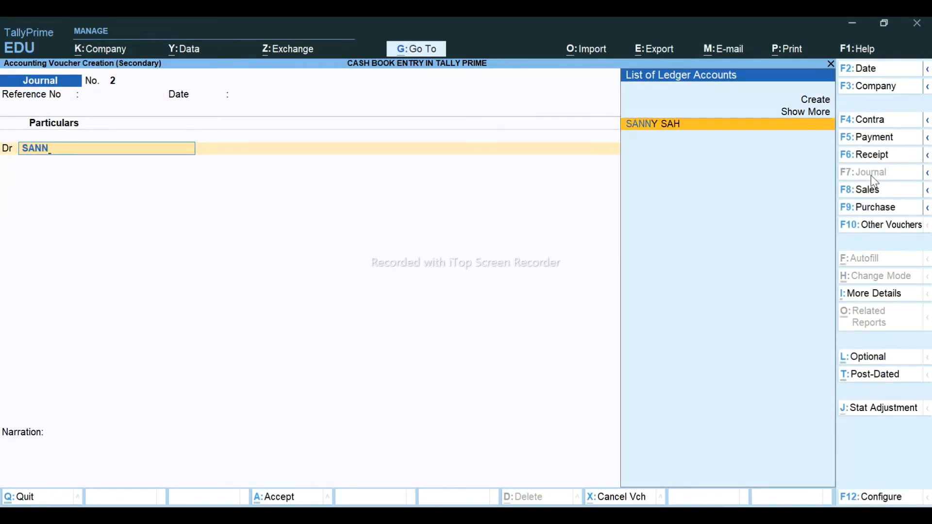
key("Return")
key("alt+Tab")
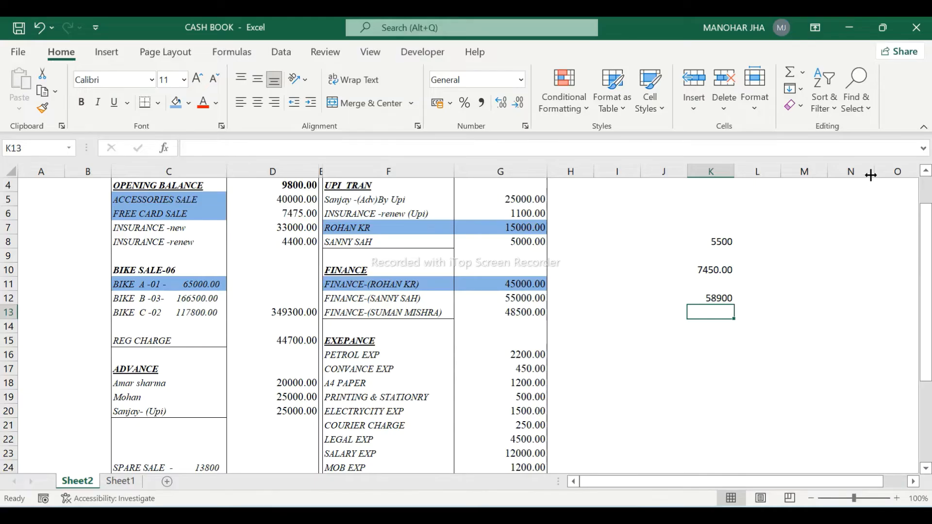
key("alt+Tab")
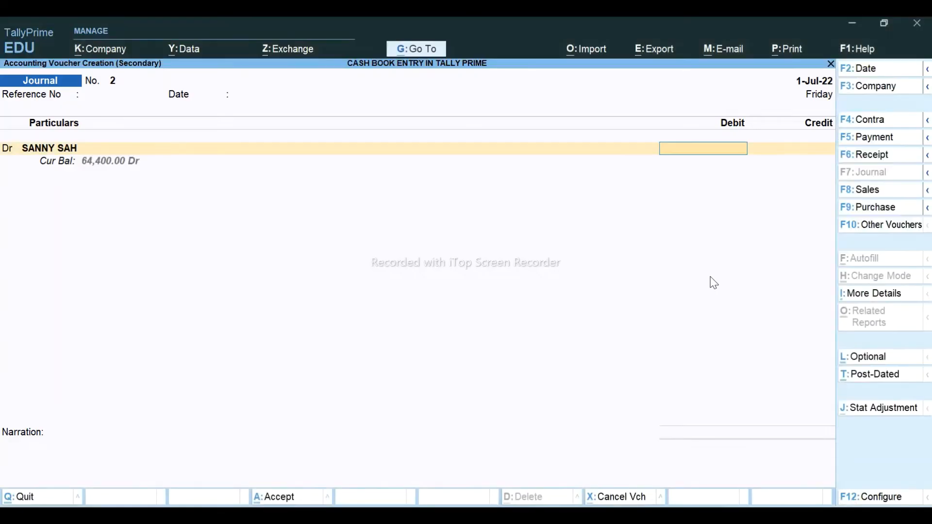
type("7450")
key("Return")
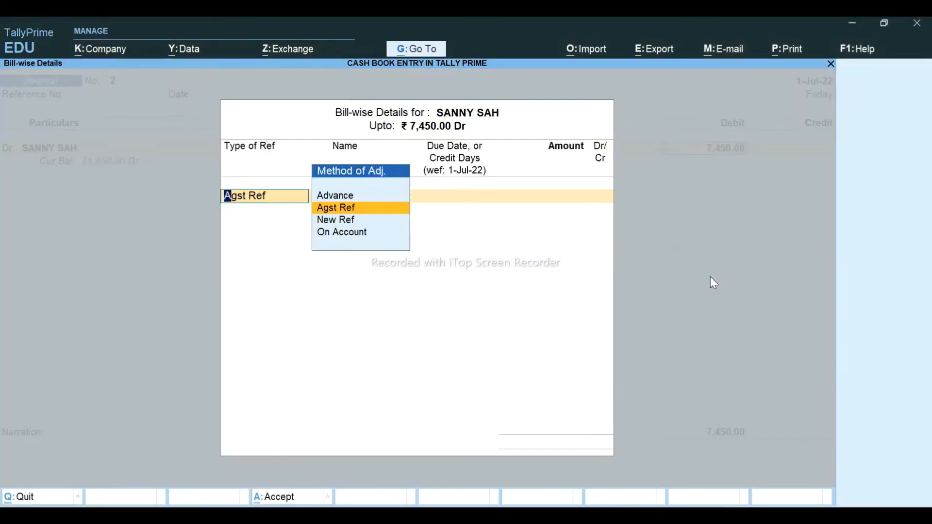
key("Down")
key("Return")
key("Return")
key("Return")
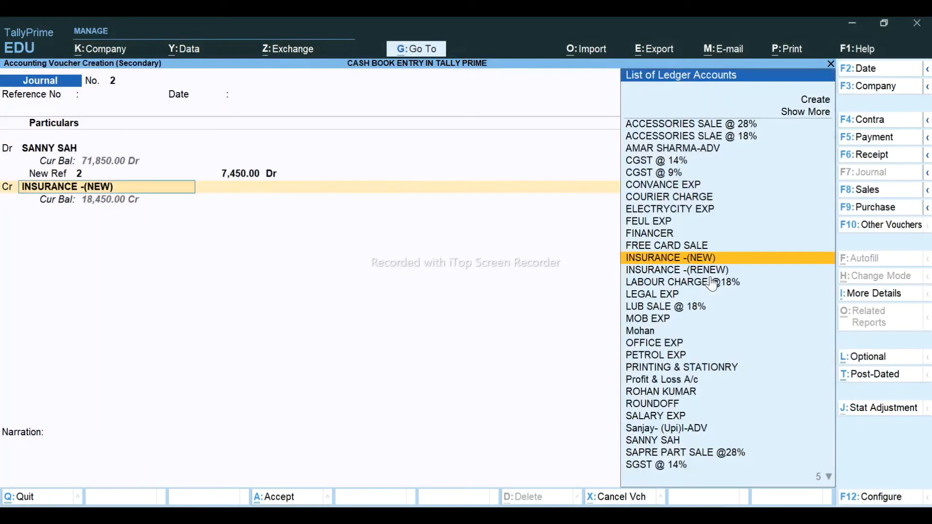
- Credit STATE TRAN CHARGE 7,450.00 and move to that voucher in the ledger
type("STA")
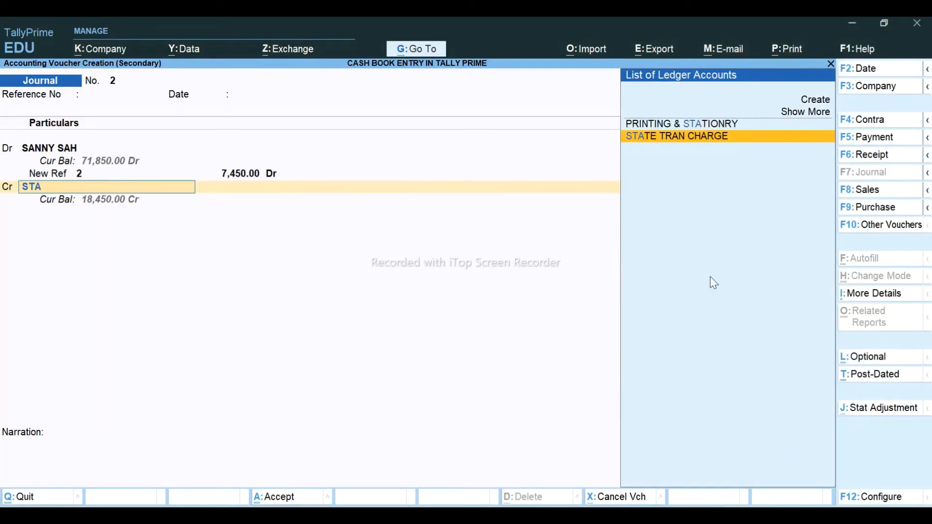
key("Return")
key("Return")
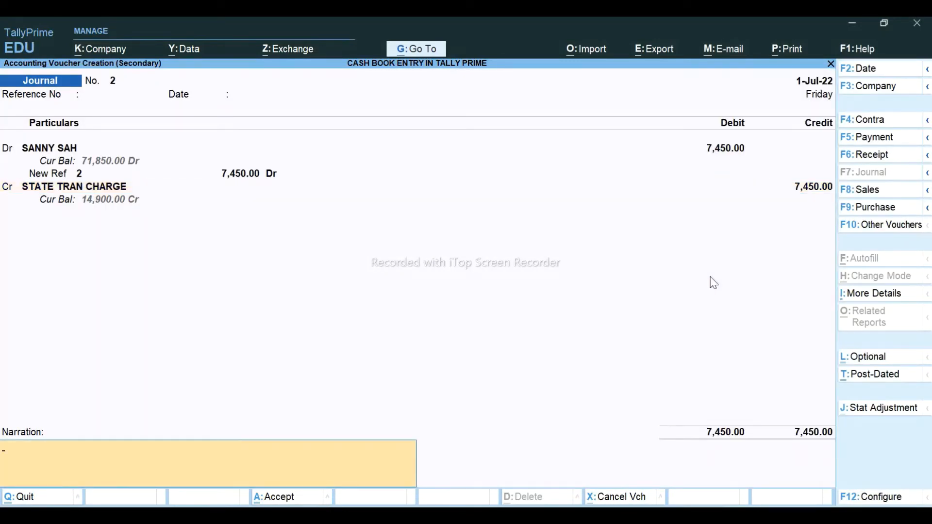
key("Return")
key("Return")
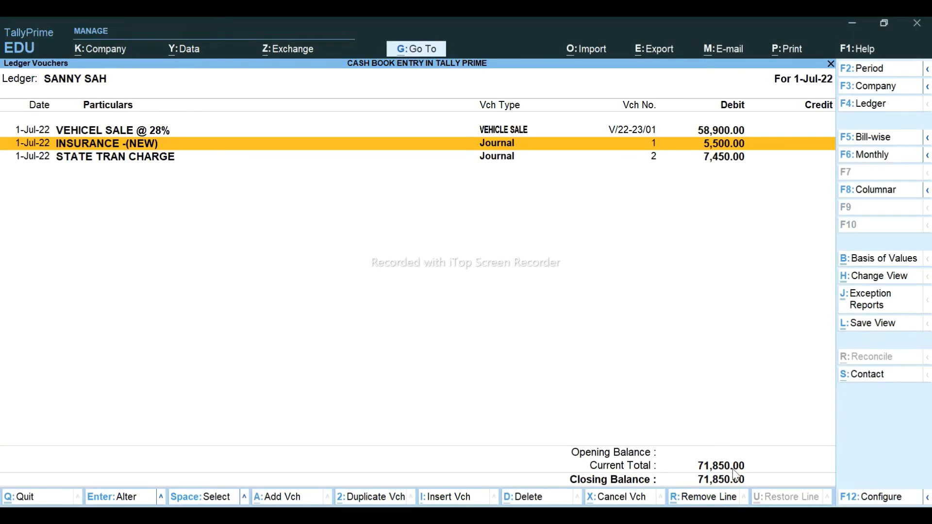
key("Down")
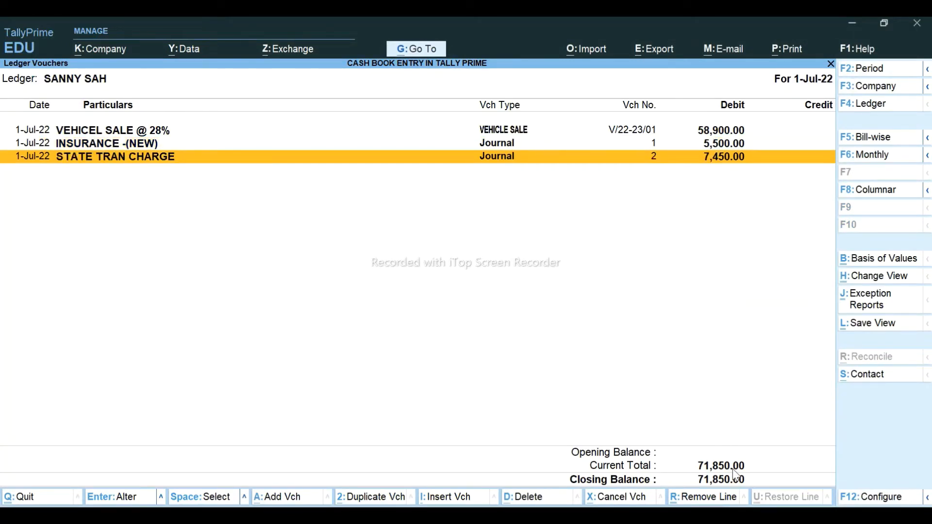
- Fill Excel cells F12:G12, the 55000.00 finance entry, with blue
key("alt+Tab")
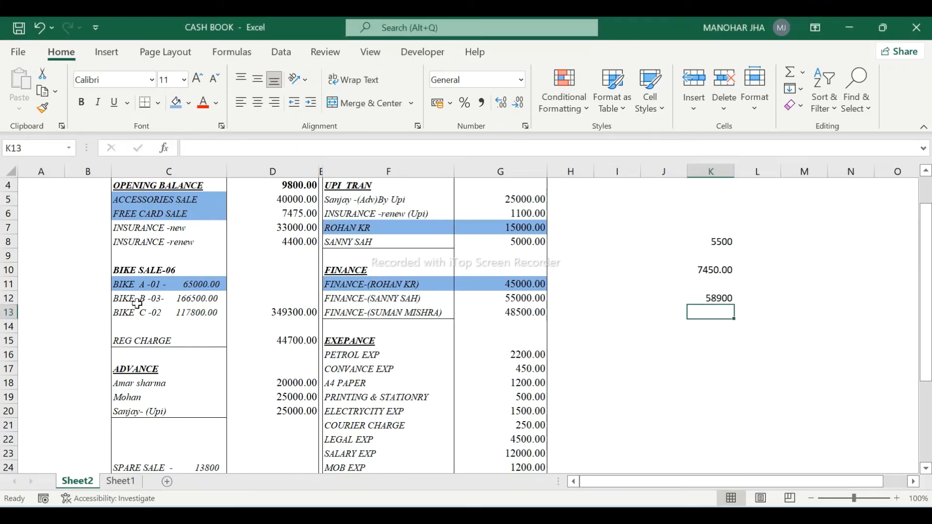
left_click(397, 302)
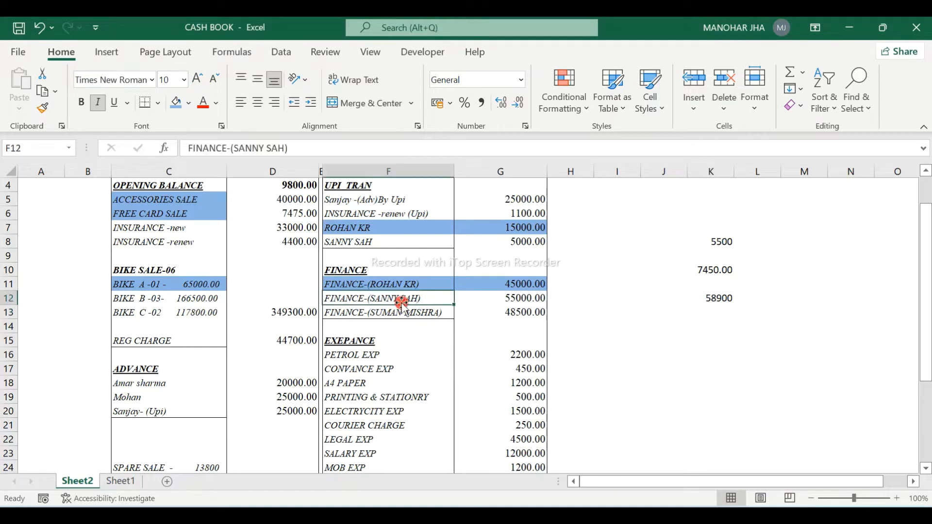
key("Right")
key("Right")
key("Left")
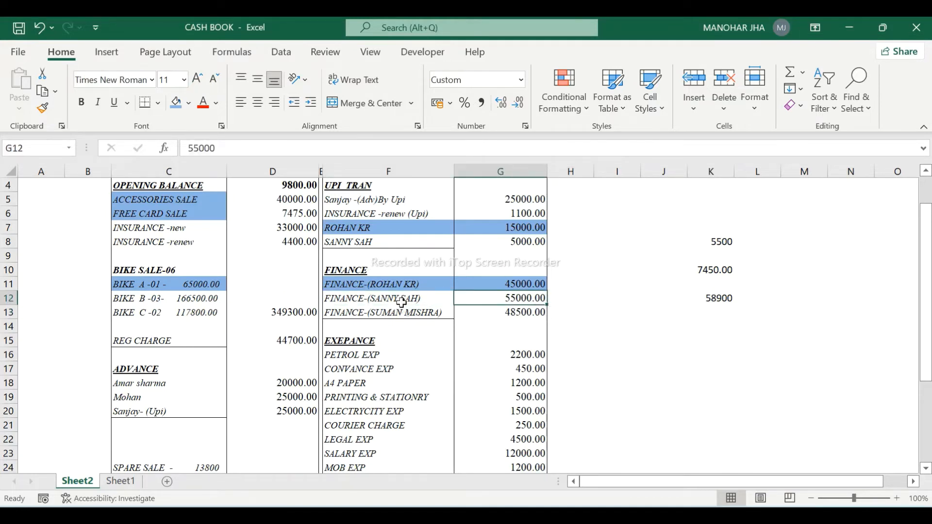
key("shift+Left")
left_click(173, 103)
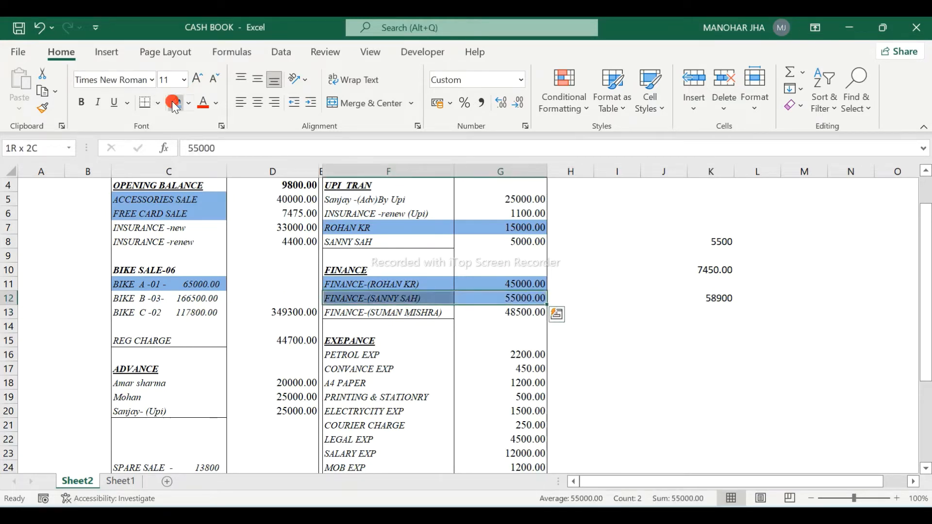
key("alt+Tab")
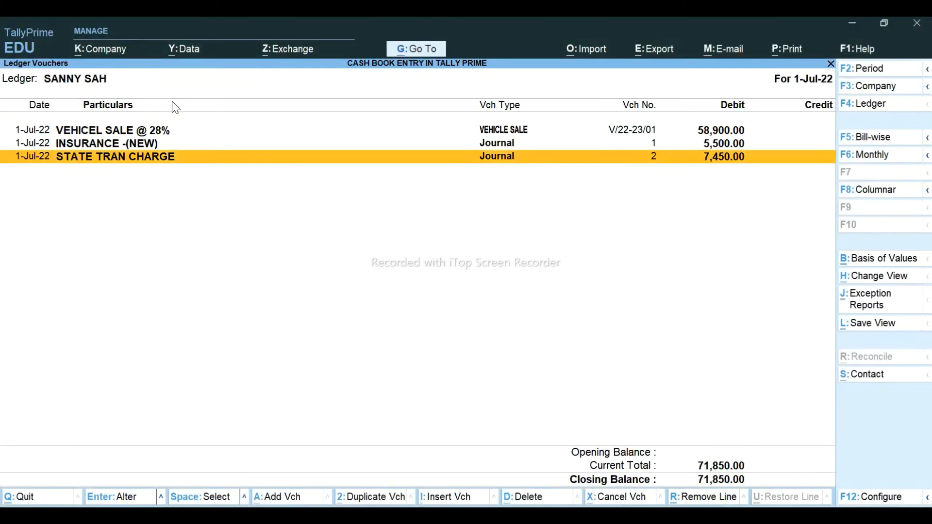
key("alt+a")
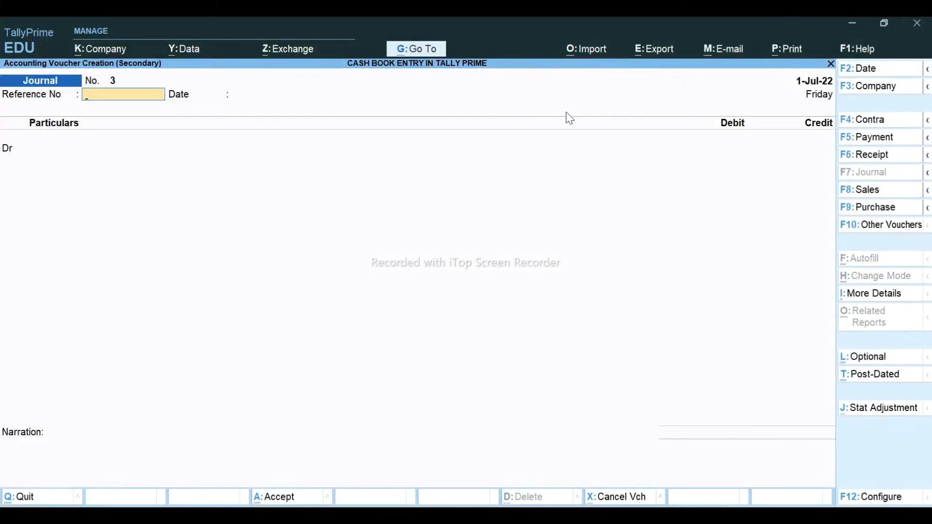
- Debit FINANCER 55,000 on account in journal 3
key("Return")
key("Return")
type("fin")
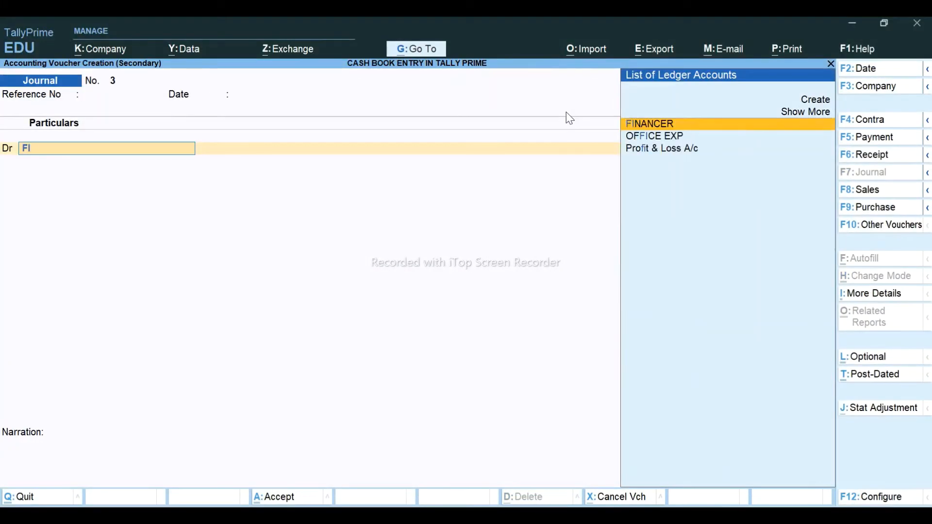
key("Return")
key("alt+Tab")
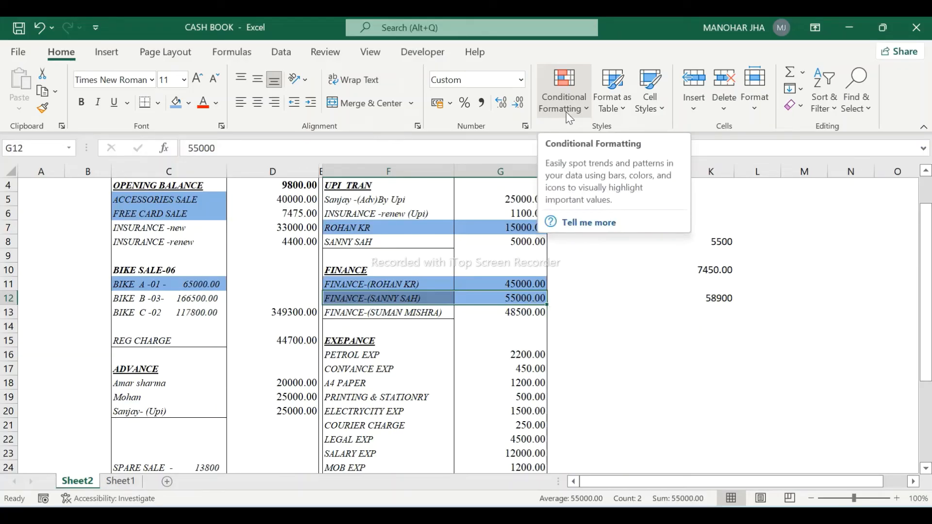
key("alt+Tab")
type("5,500")
key("Return")
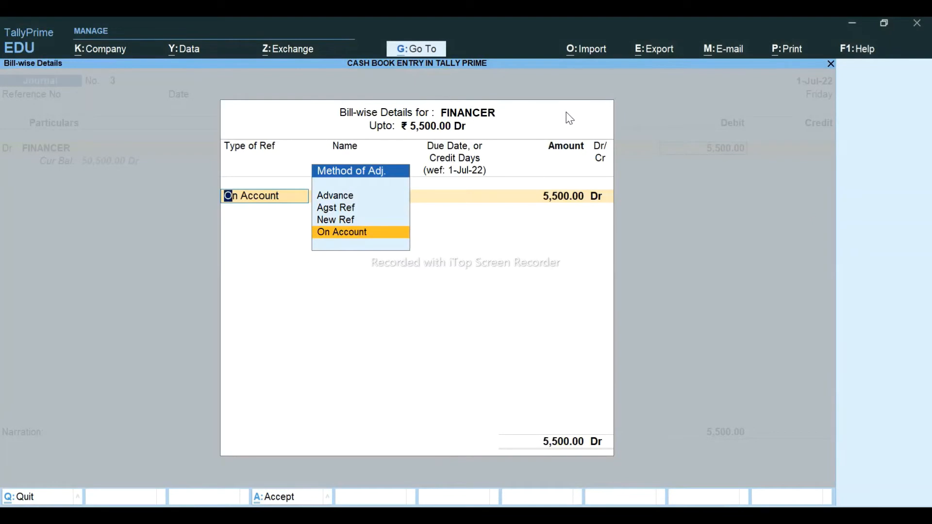
key("ctrl+a")
type("55,000")
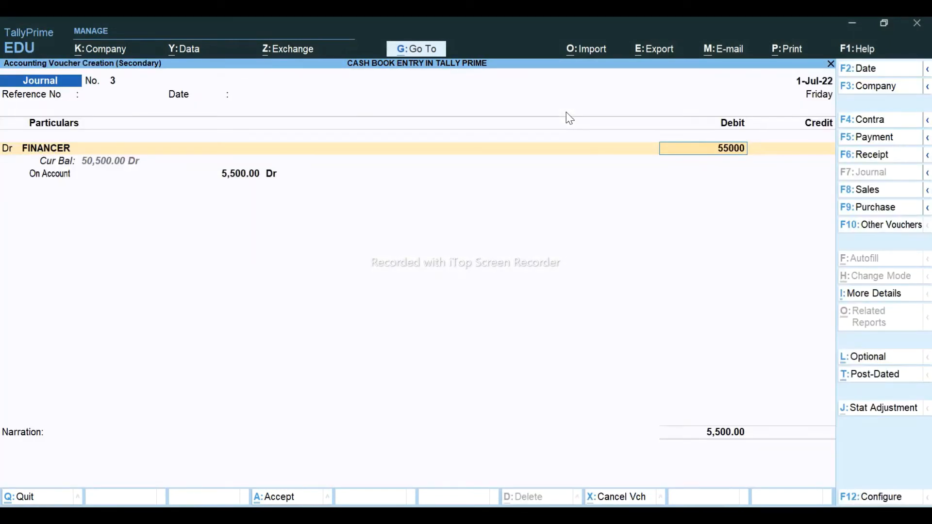
key("Return")
key("Return")
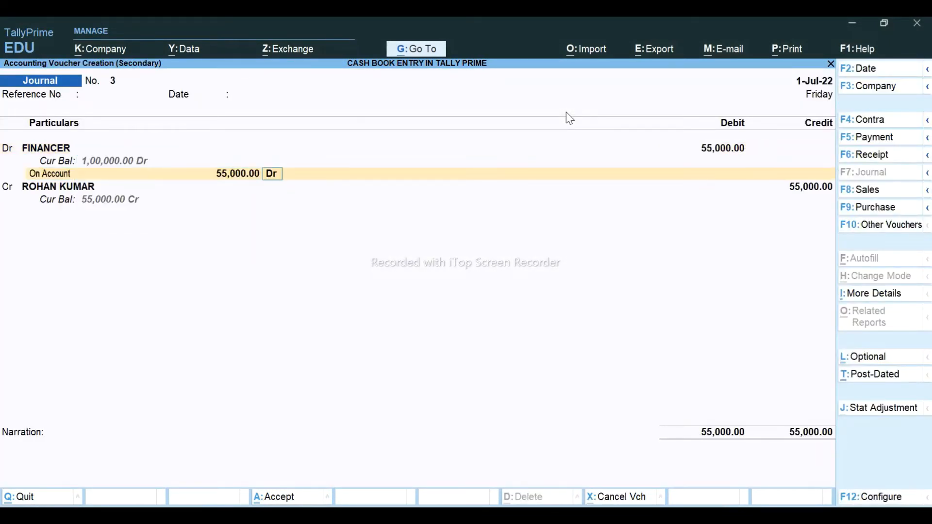
key("Return")
key("Return")
- Credit the customer's ledger 55,000.00 against bill V/22-23/01 and save the journal
type("SANN")
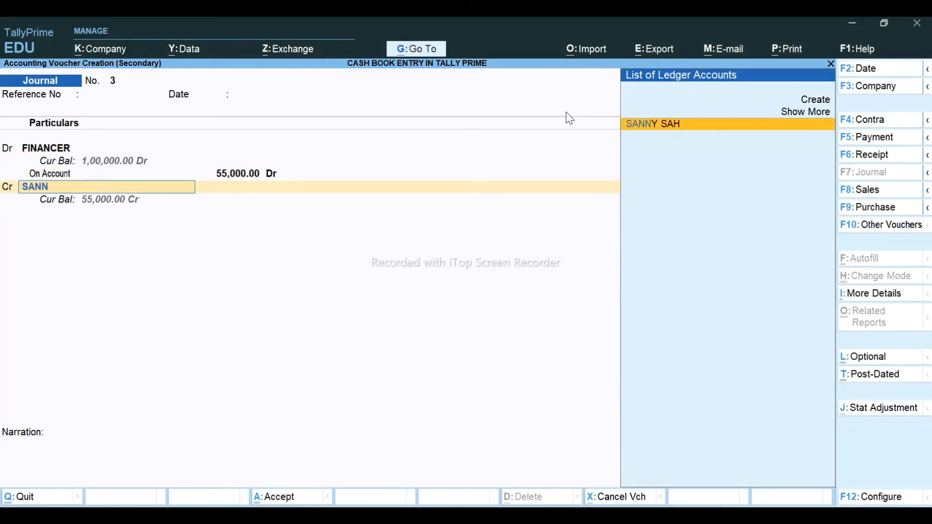
key("Return")
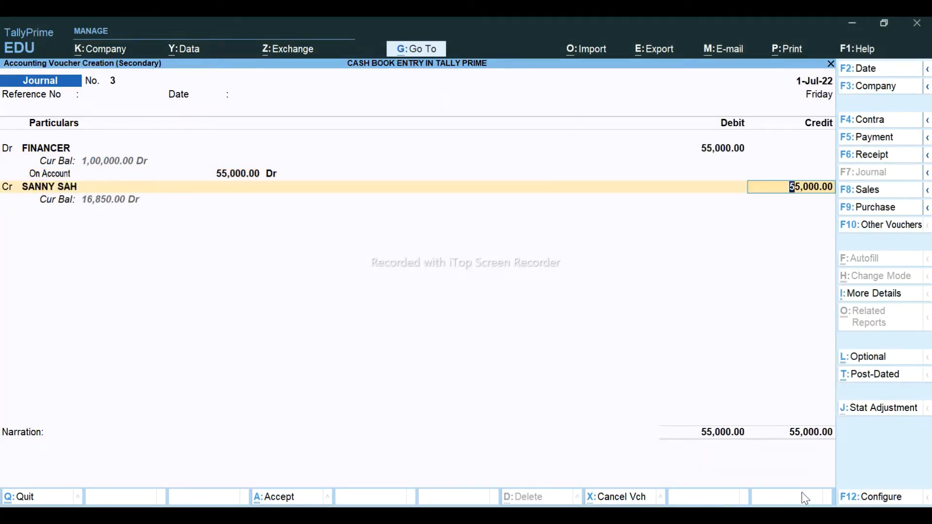
key("Return")
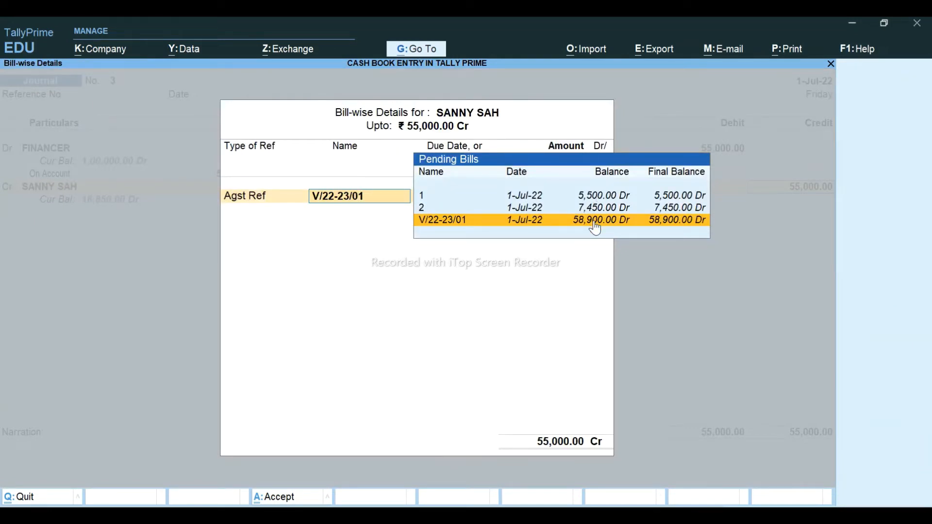
key("Return")
key("Return")
key("Return")
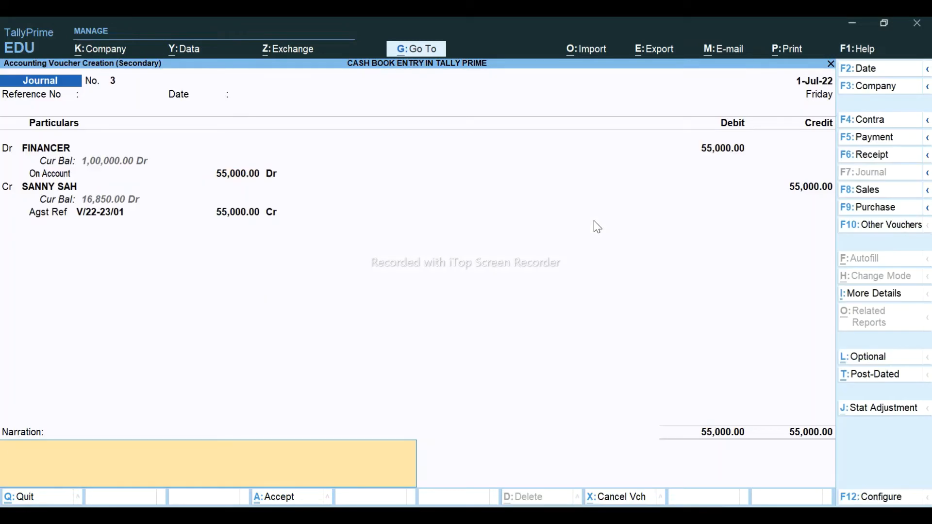
key("ctrl+a")
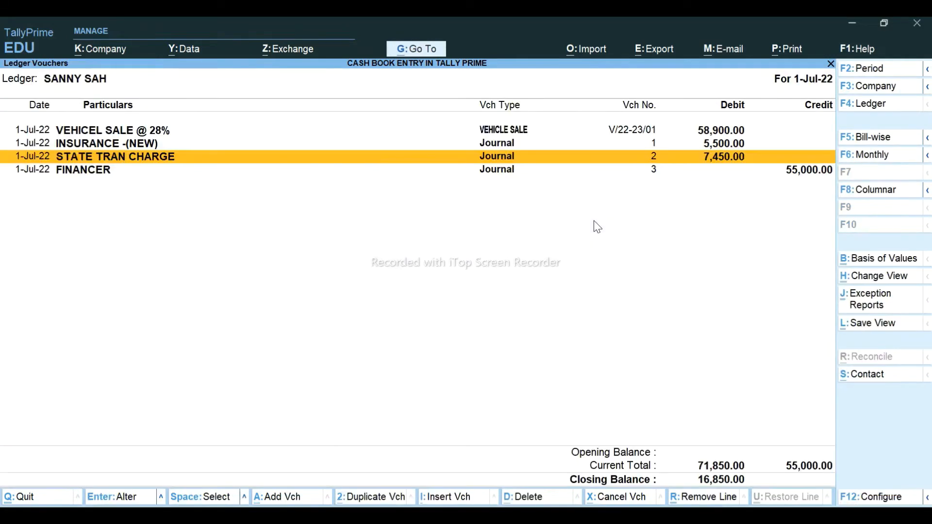
- Start a new journal with PAYTM-UPI as the debit ledger
key("alt+Tab")
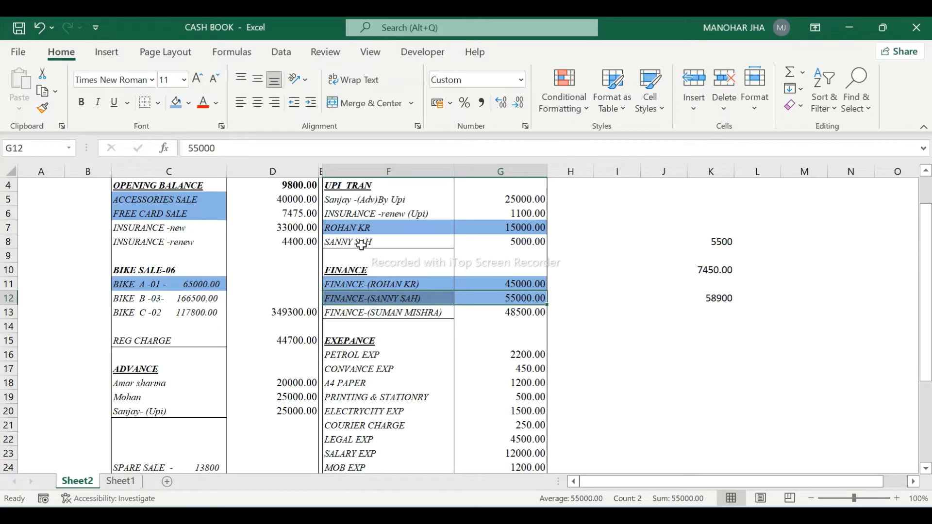
key("alt+Tab")
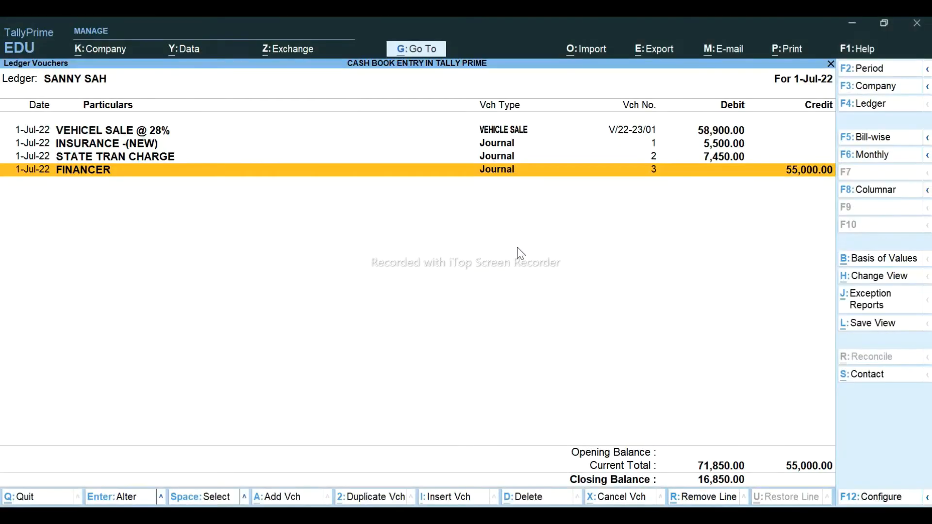
key("alt+a")
key("Return")
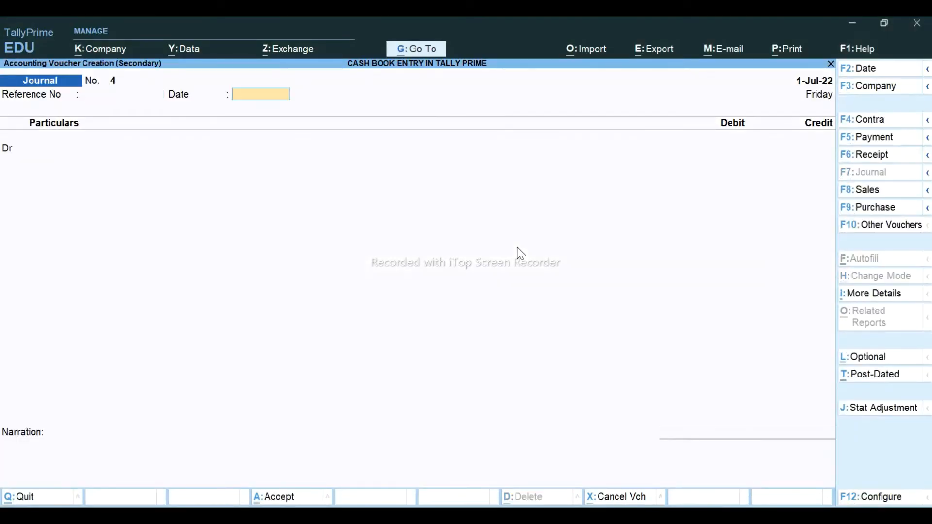
key("Return")
type("UPI")
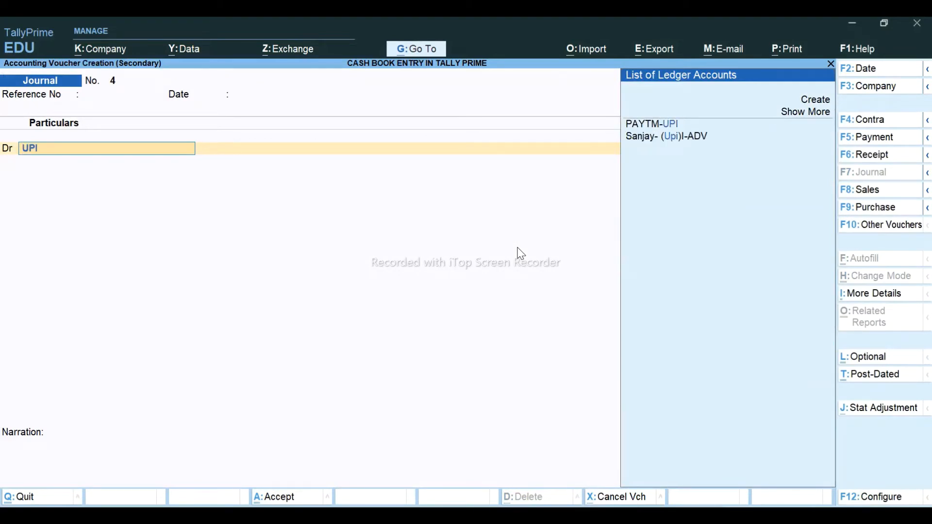
key("Return")
- Enter the 5,000 debit amount and choose Others as the transaction type
key("alt+Tab")
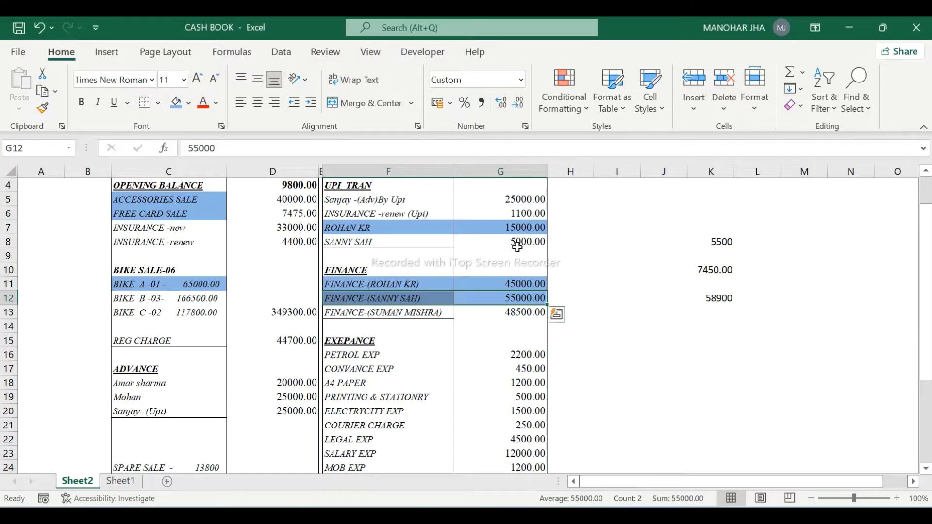
key("alt+Tab")
type("5000")
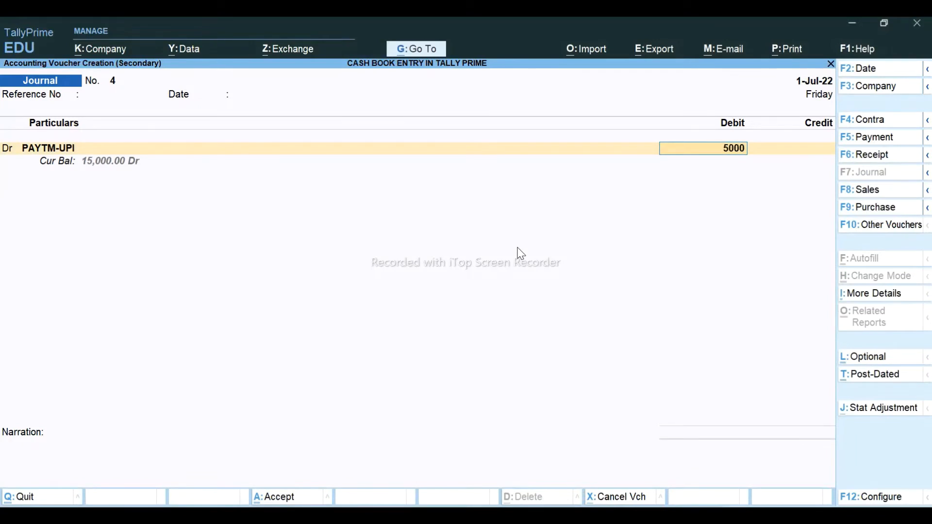
key("Return")
key("space")
key("Down")
key("Down")
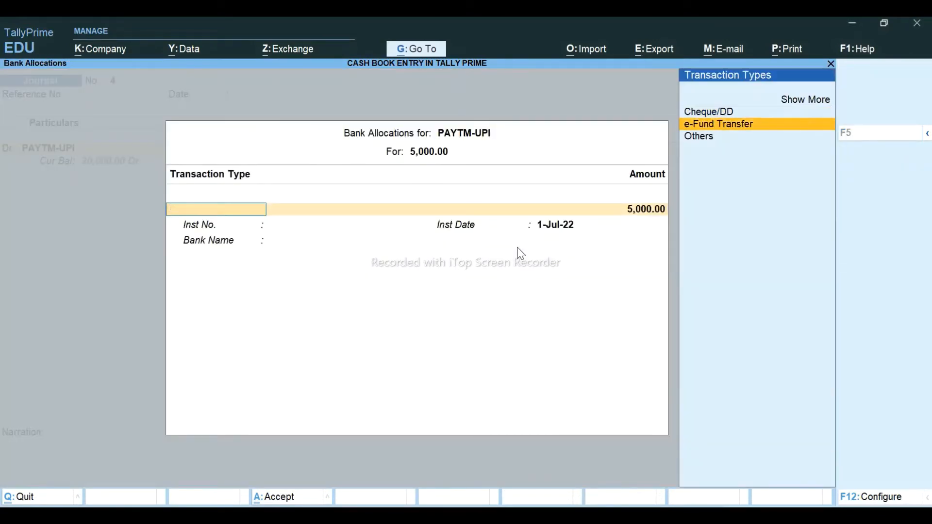
key("Return")
key("Return")
key("Return")
key("Return")
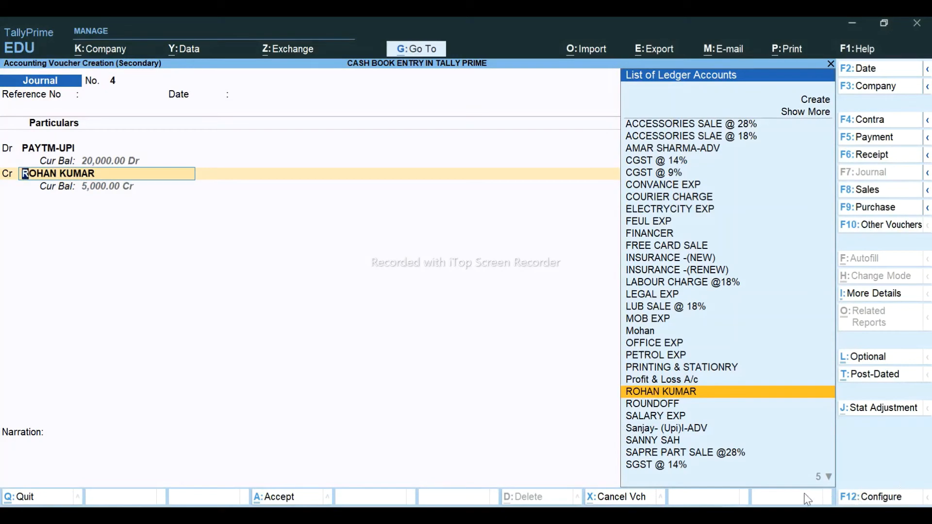
- Credit the customer against bills V/22-23/01 (3,900.00) and 1 (1,100.00), saving the journal
type("SANN")
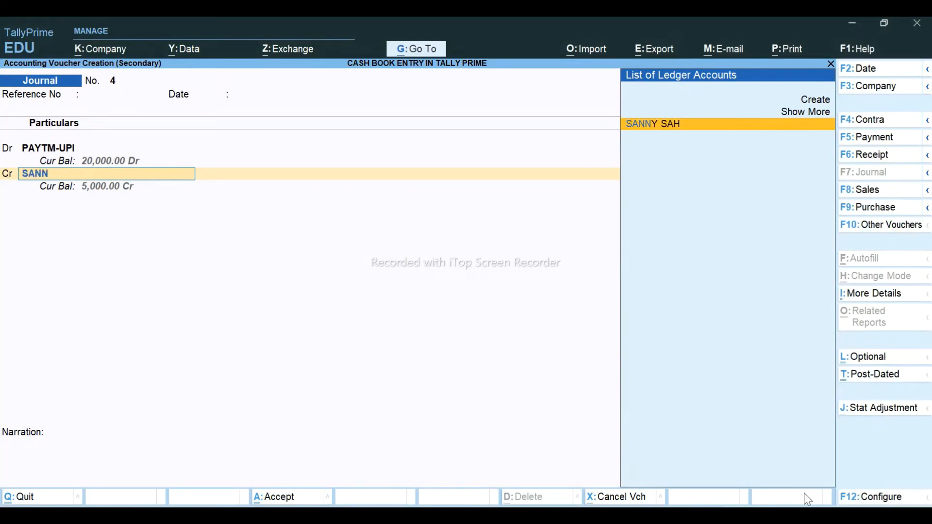
key("Return")
key("Return")
key("Return")
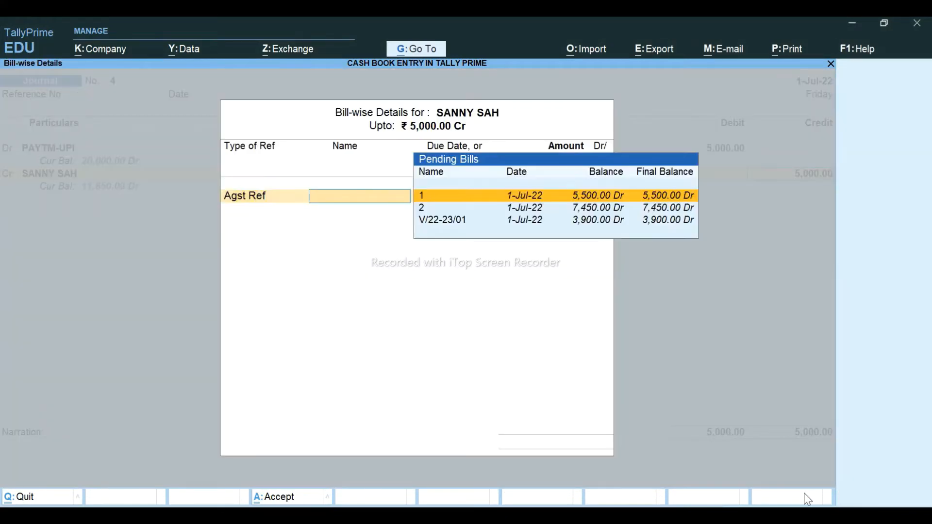
key("Down")
key("Down")
key("Return")
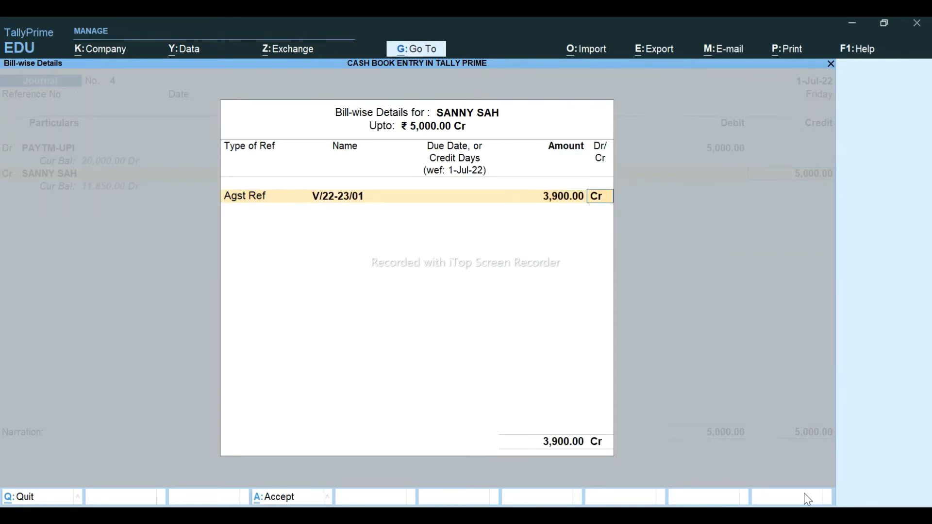
key("Return")
key("Return")
key("Return")
key("Return")
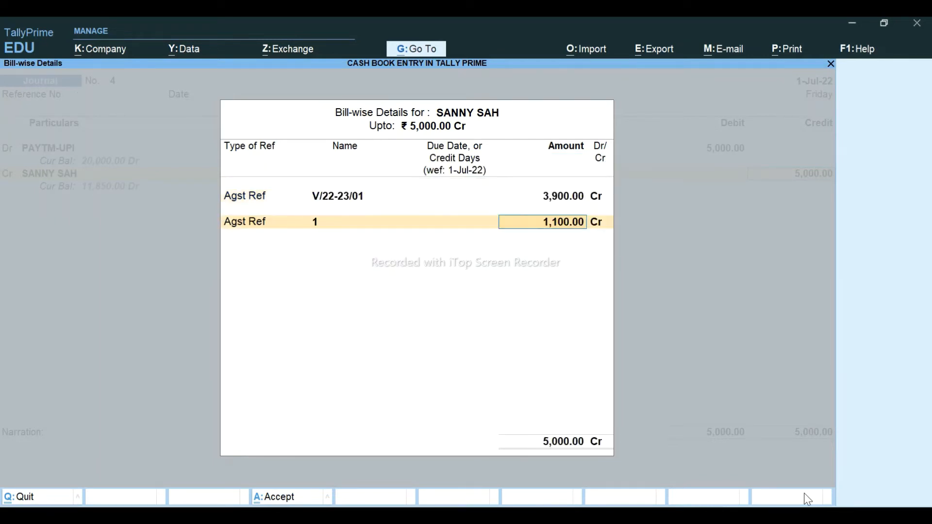
key("Return")
key("Return")
key("Return")
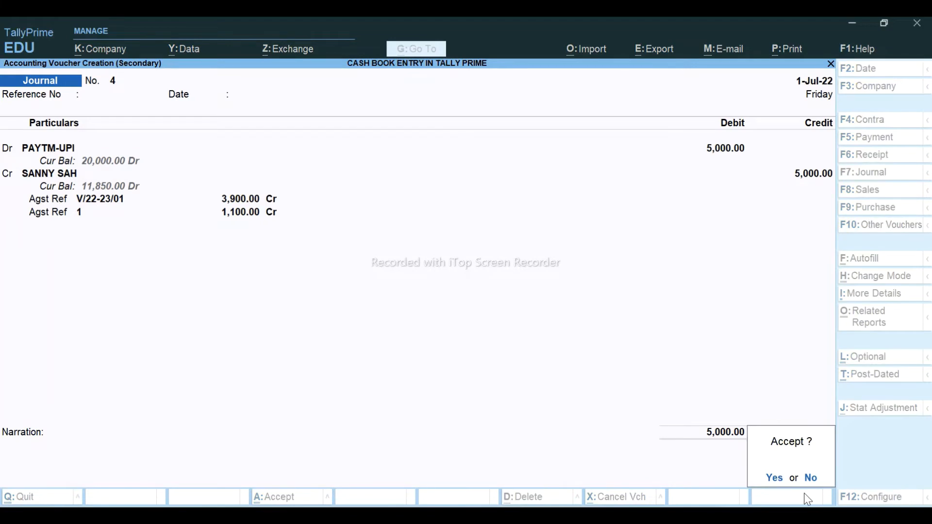
key("Return")
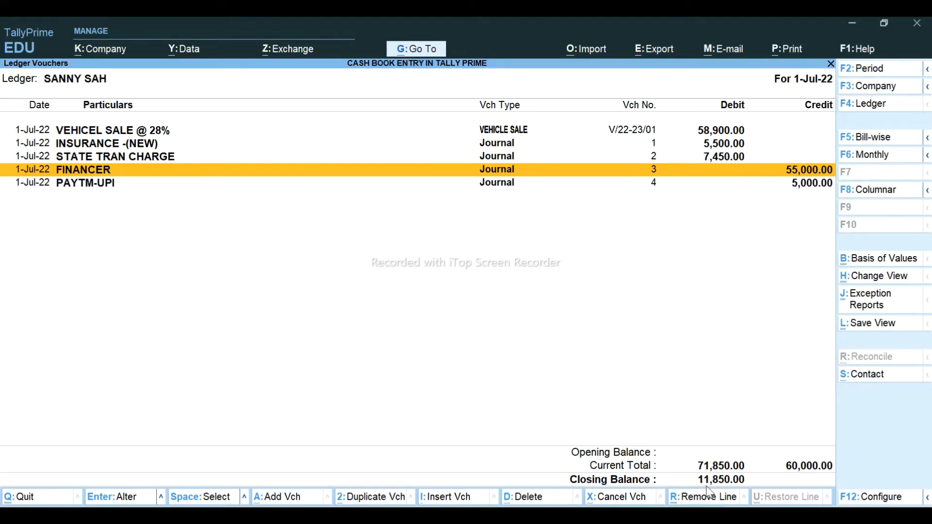
key("Down")
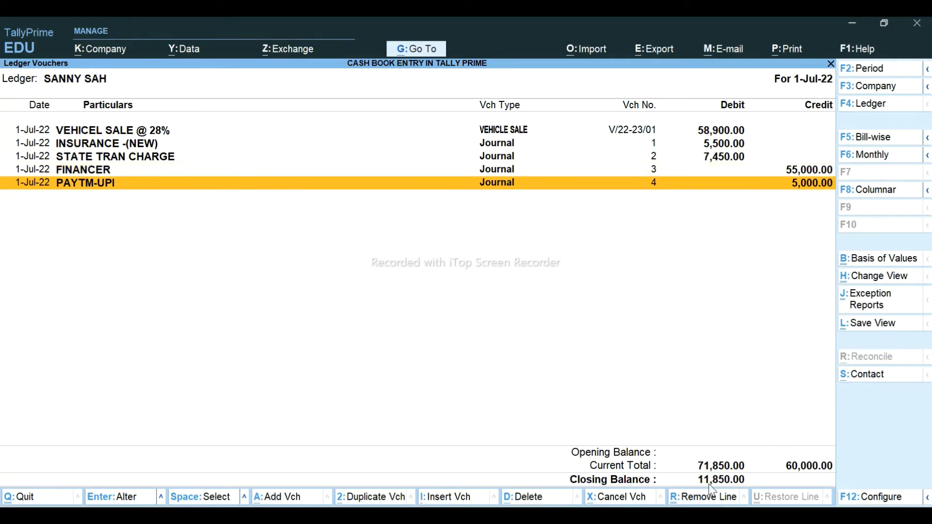
key("alt+a")
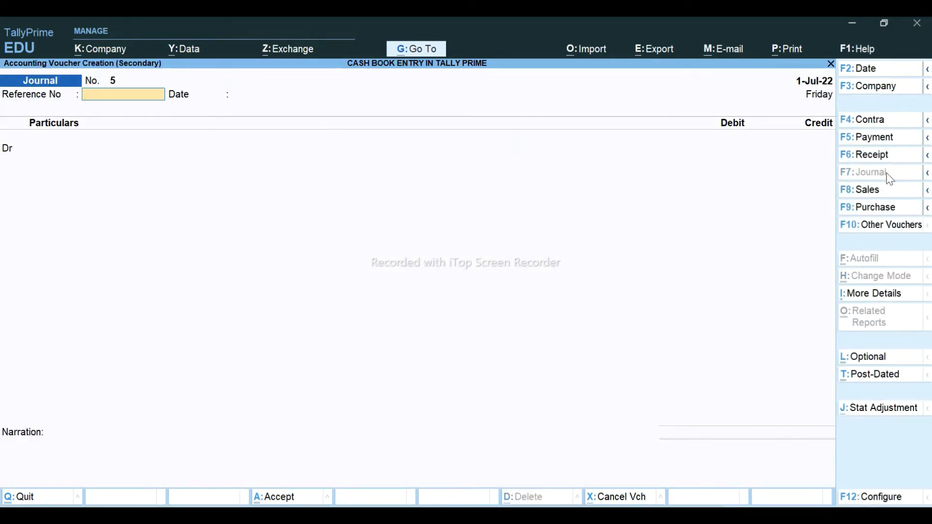
- Record a Cash receipt of 11,850 from the customer, settling bills 1 and 2
left_click(878, 151)
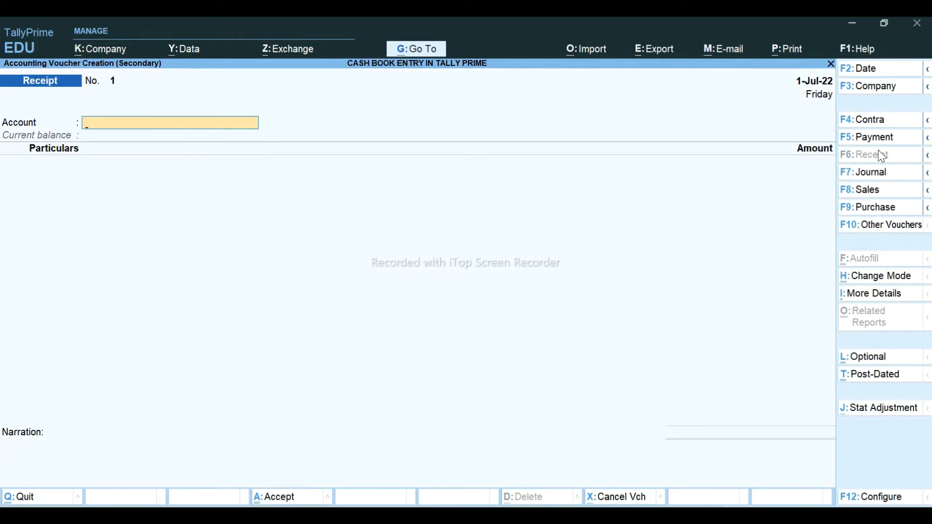
type("CAS")
key("Return")
type("SA")
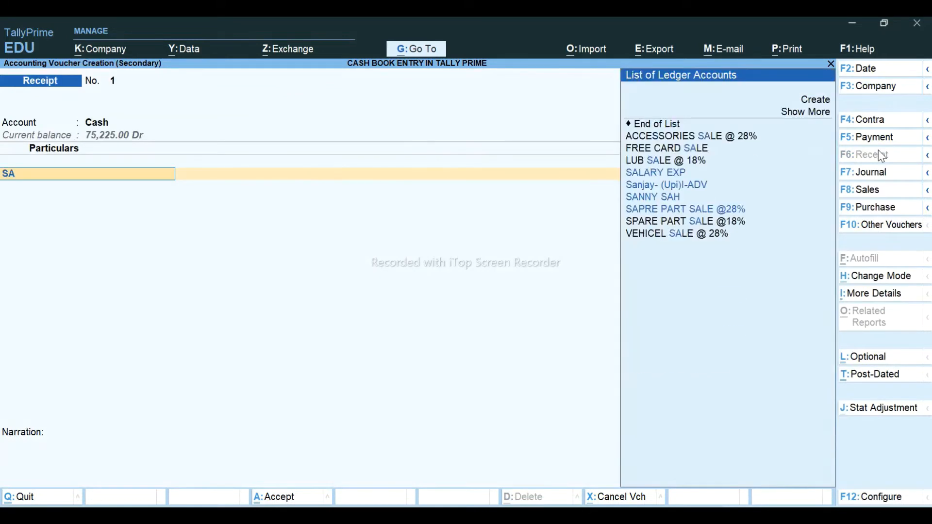
type("NN")
key("Return")
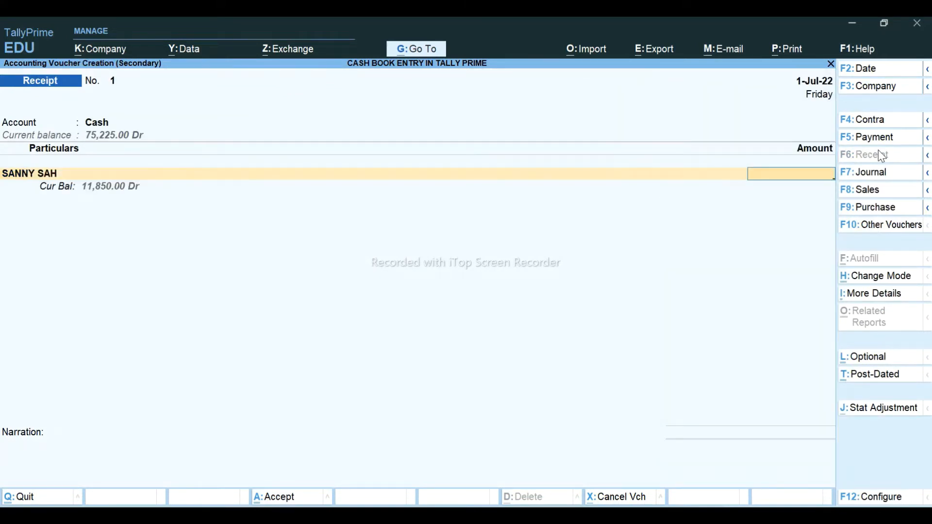
type("11850")
key("Return")
key("Return")
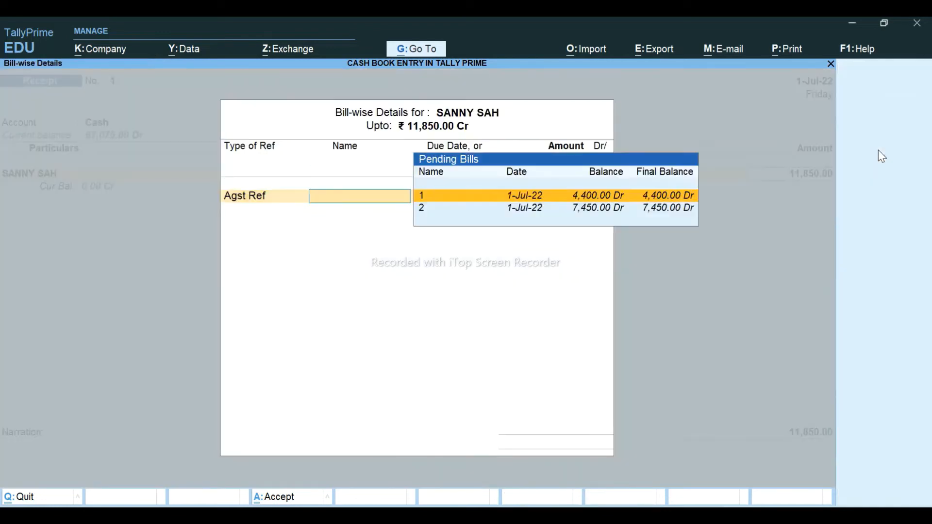
key("Return")
key("Return")
key("Return")
key("Return")
key("Return")
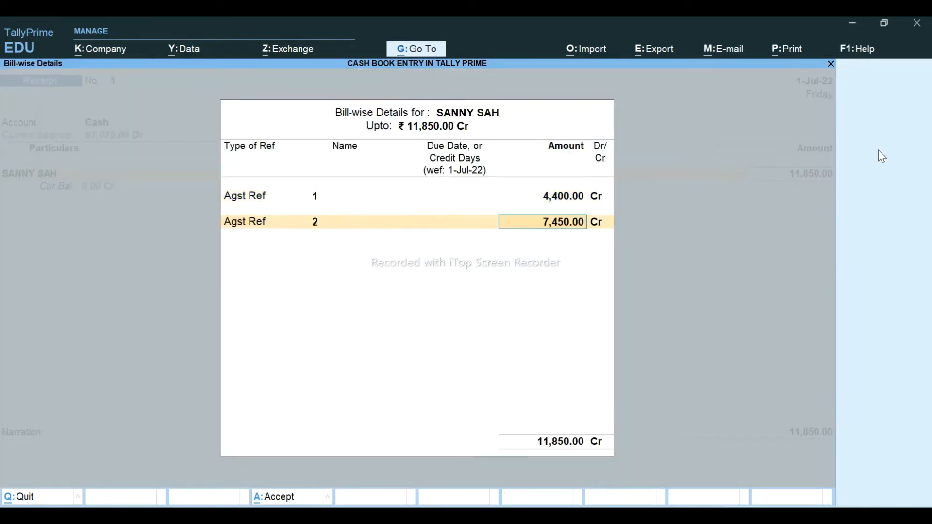
key("Return")
key("Return")
key("Return")
key("Return")
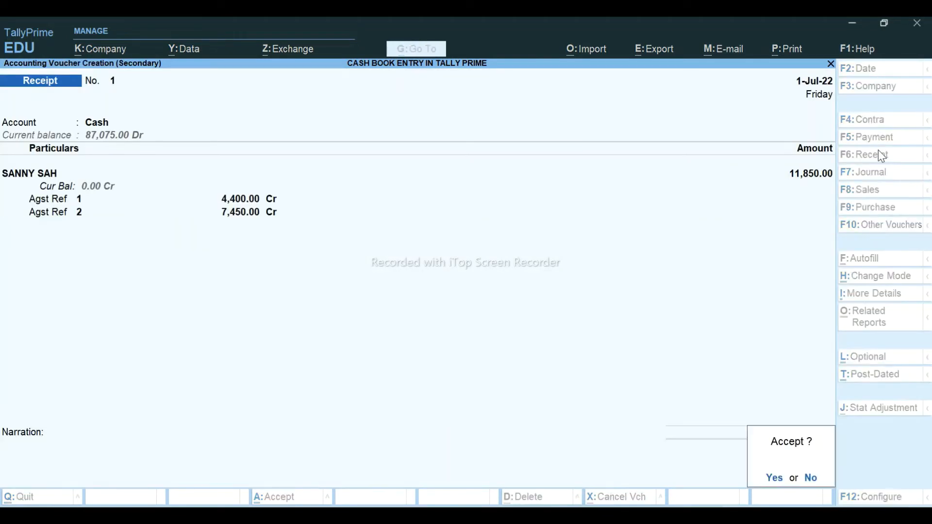
key("Return")
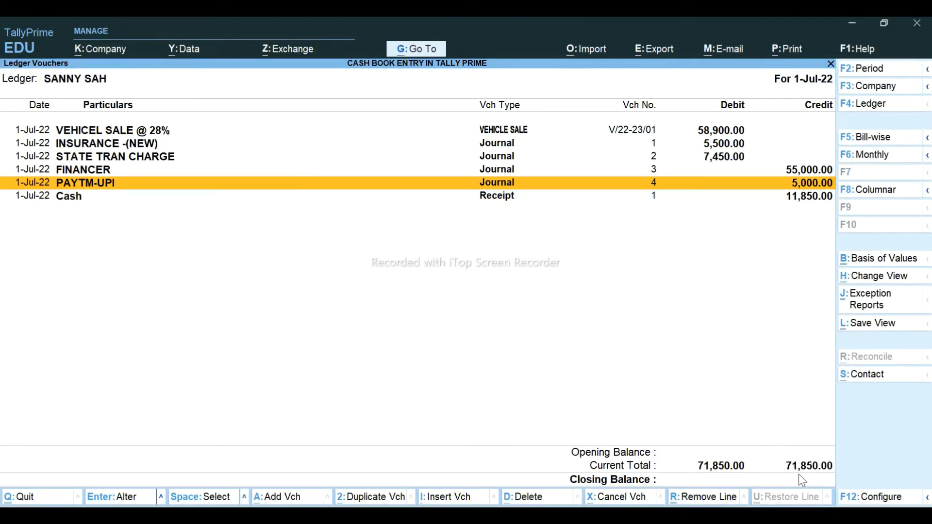
- Switch the ledger report to Cash to confirm the new receipt entry
key("F4")
type("cash")
key("Return")
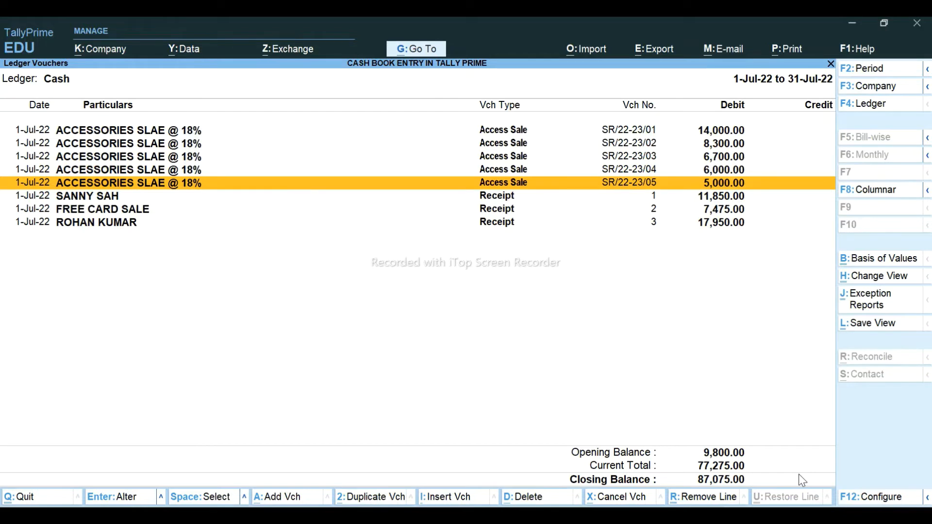
key("Down")
key("Down")
key("Up")
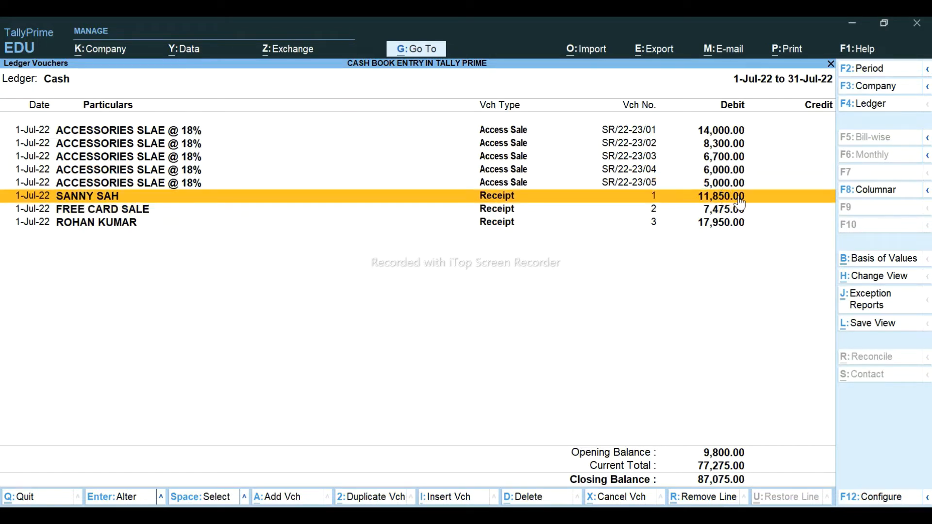
key("alt+Tab")
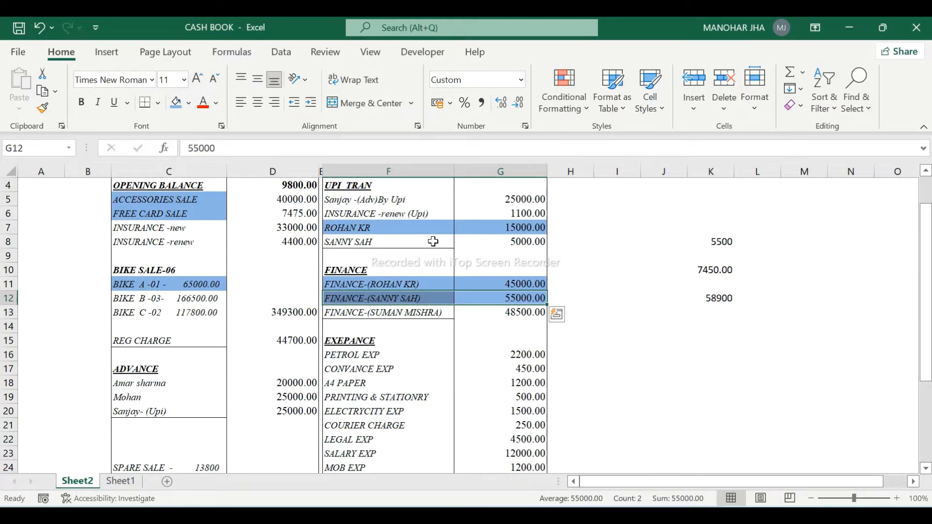
- Fill Excel cells F8:G8 blue to mark the 5000.00 UPI entry as entered
left_click(419, 241)
key("shift+Right")
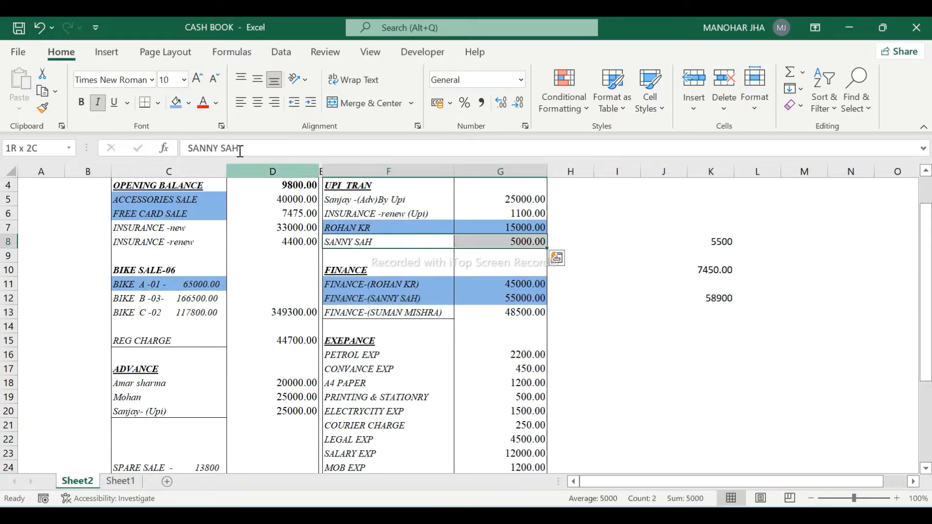
left_click(176, 108)
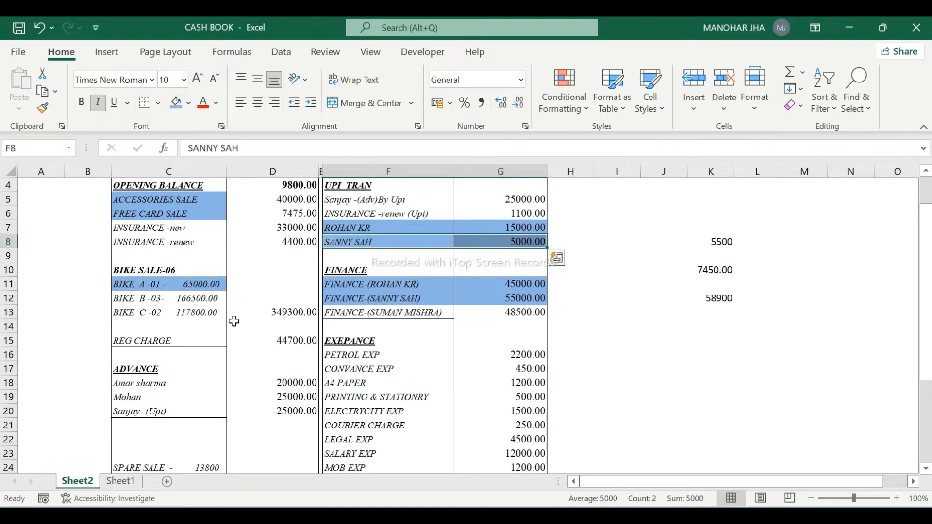
left_click(247, 339)
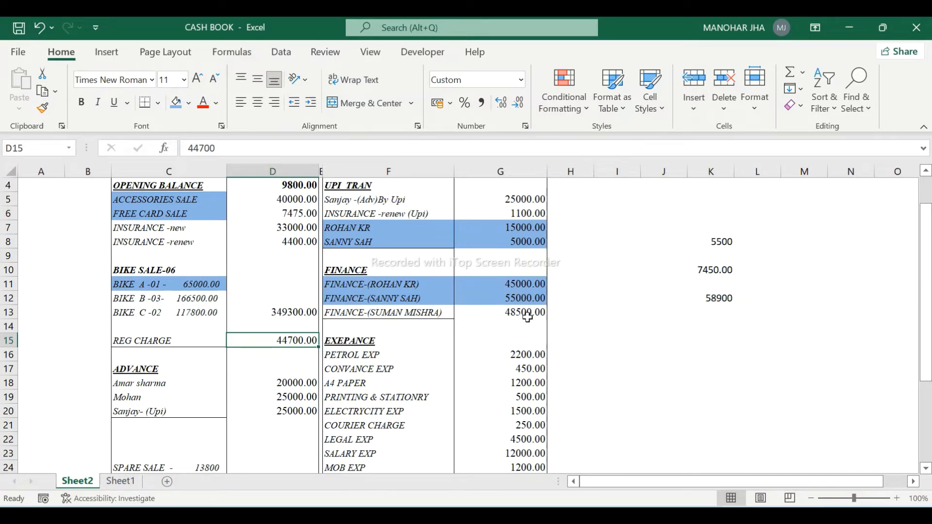
key("alt+Tab")
key("Up")
key("Up")
key("Up")
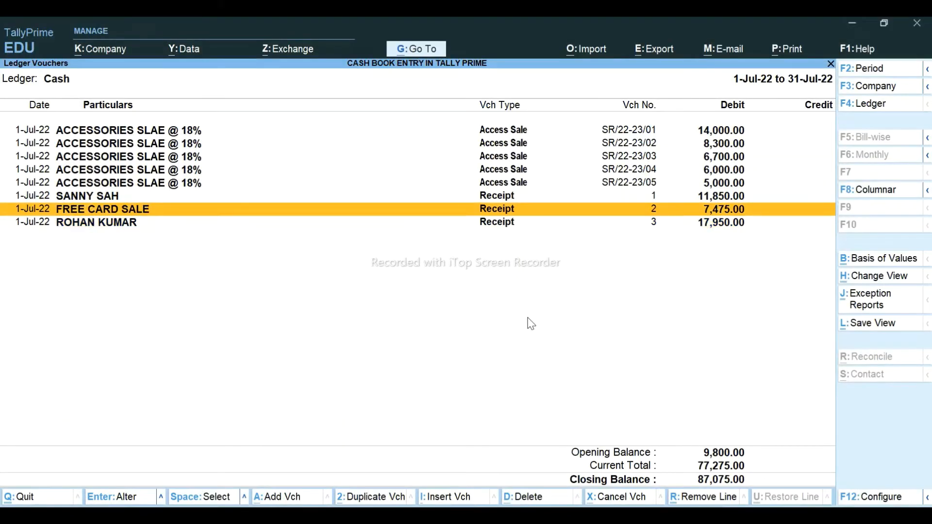
- Start a VEHICLE SALE voucher for the customer using the VEHICEL SALE @ 28% ledger
key("alt+a")
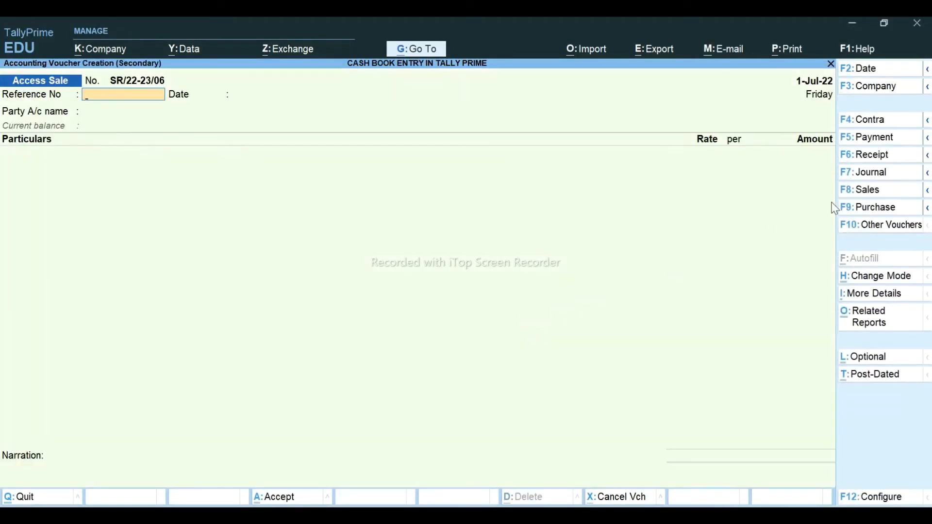
left_click(883, 188)
key("Down")
key("Down")
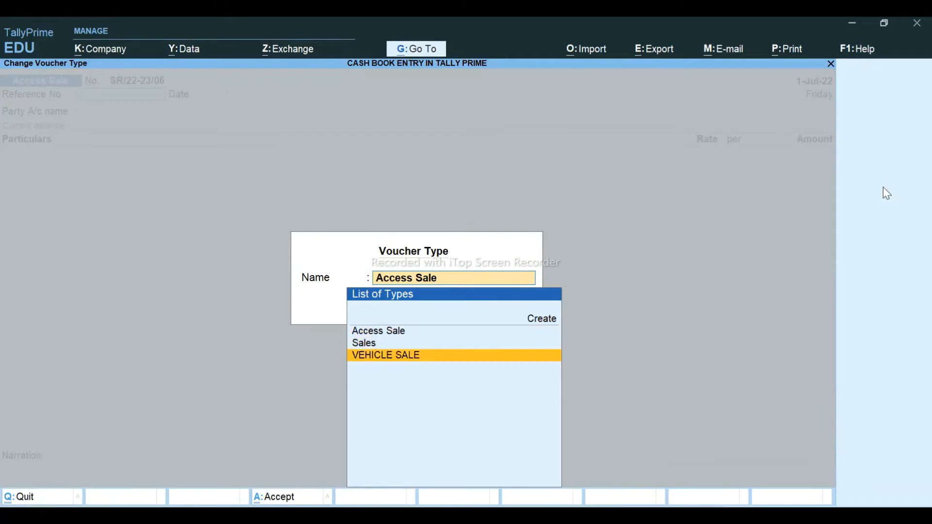
key("Return")
key("Return")
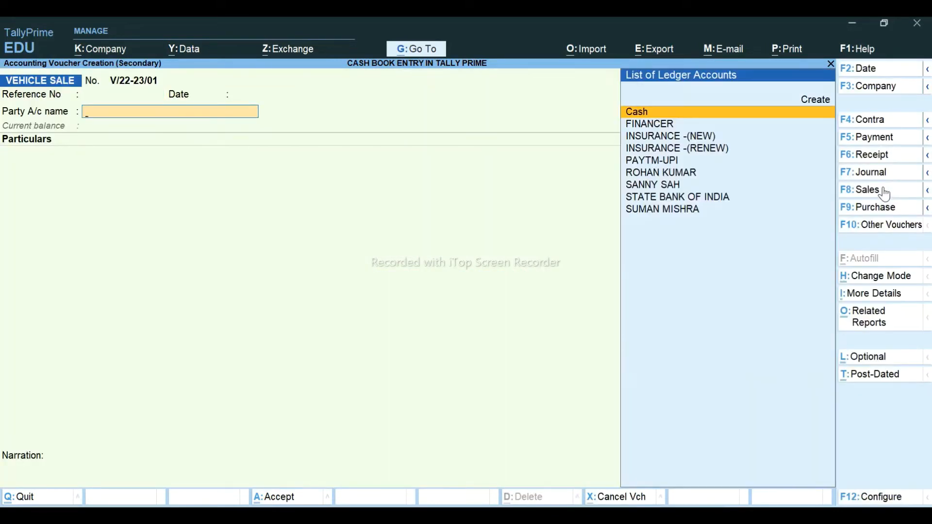
type("SUM")
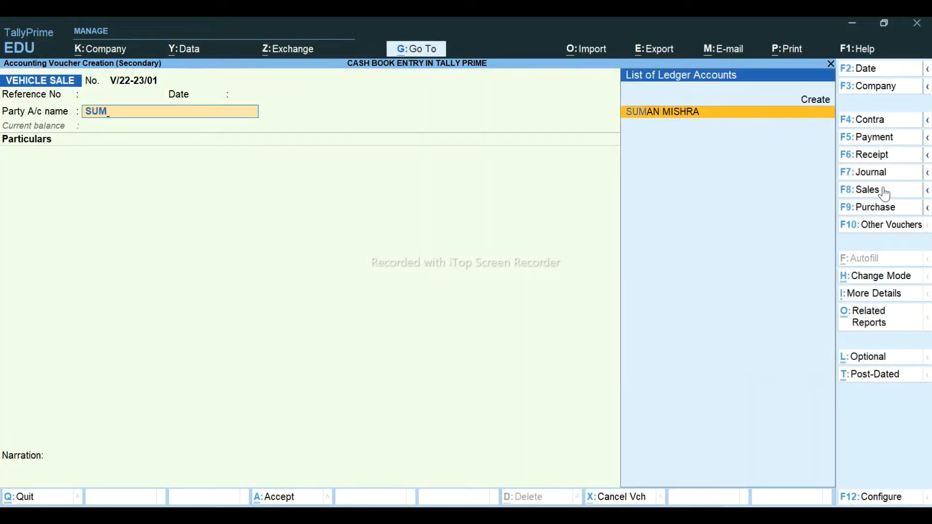
key("Return")
type("VE")
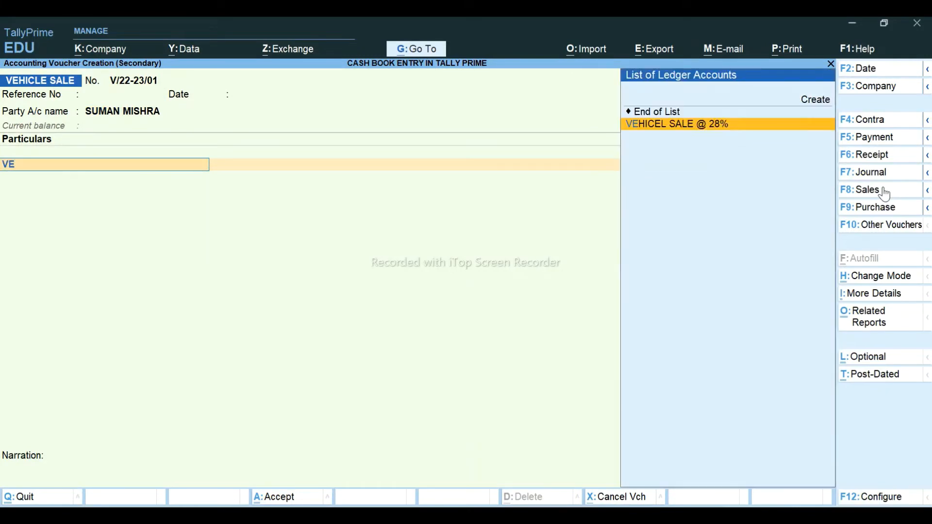
key("Return")
- Enter 58,900, add CGST @ 14%, SGST @ 14% and ROUNDOFF, and save the voucher
key("alt+Tab")
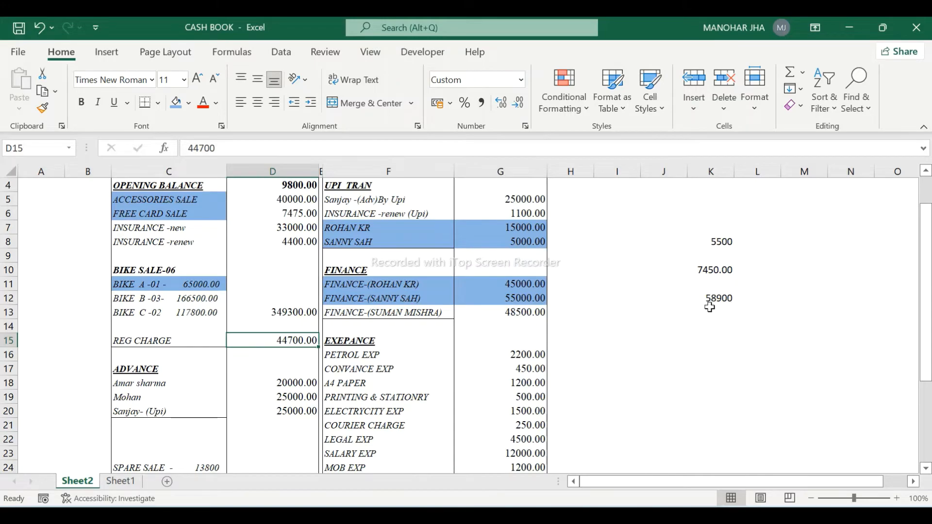
key("alt+Tab")
type("5")
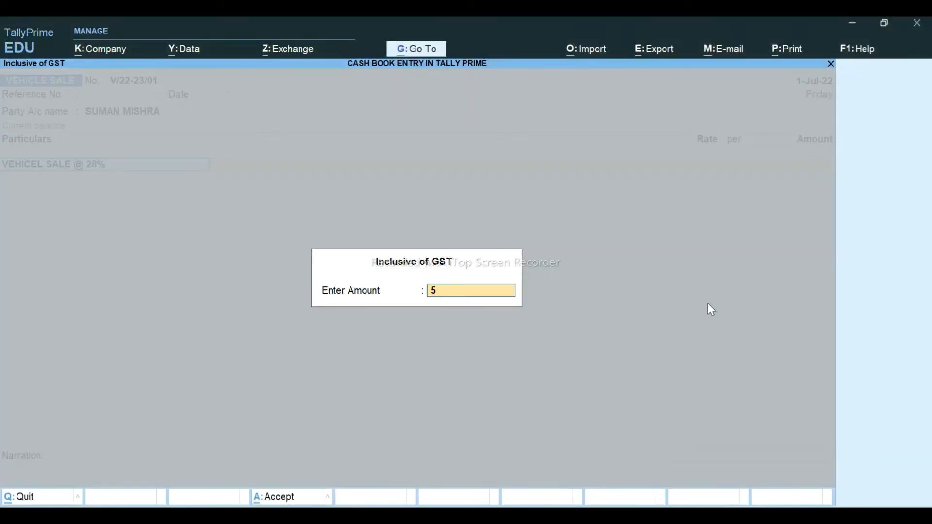
type("8900")
key("Return")
key("Return")
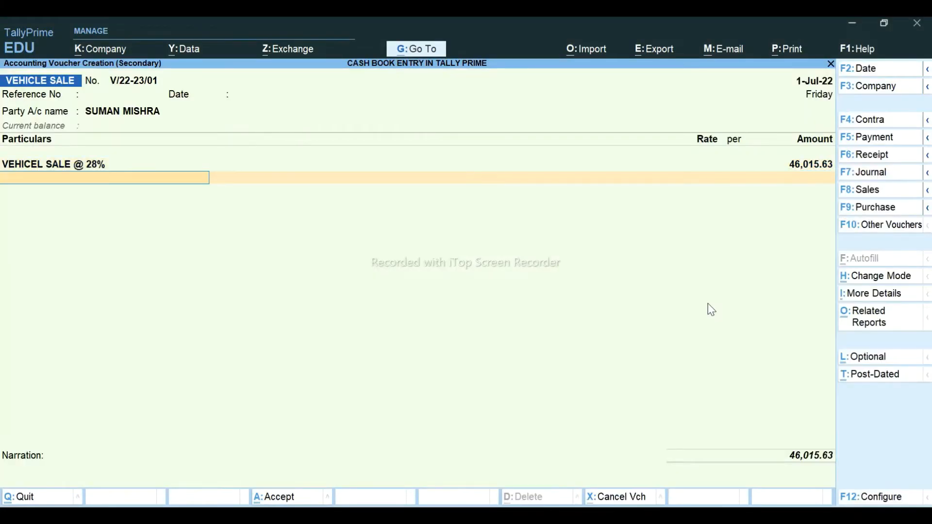
type("CG")
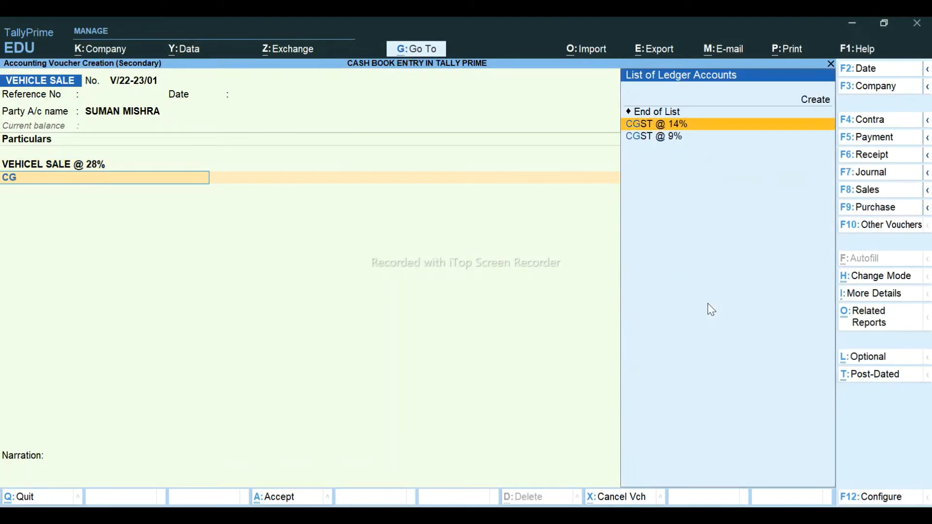
key("Return")
key("Return")
type("SG")
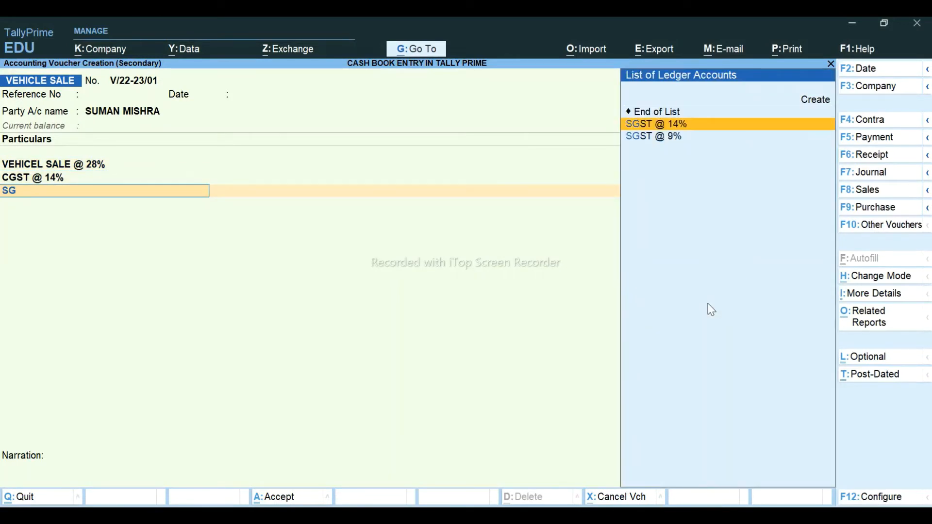
key("Return")
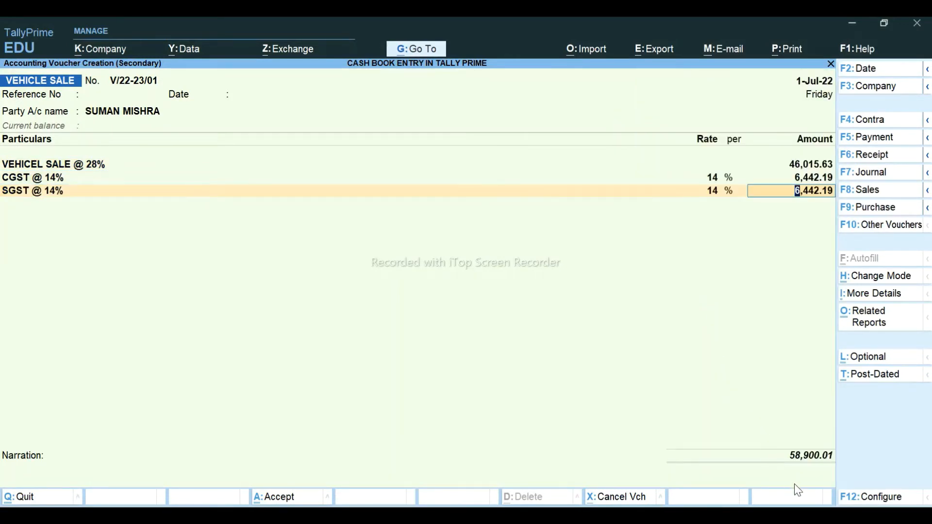
key("Return")
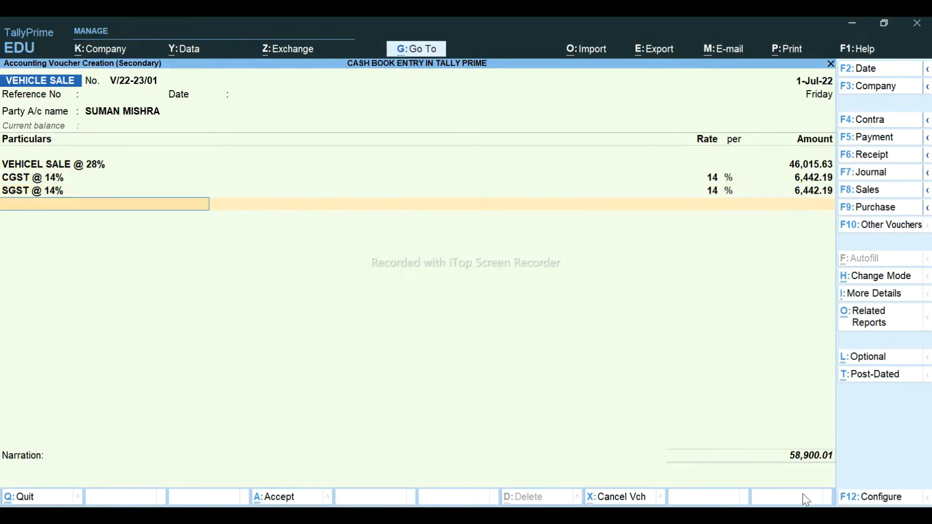
type("ROU")
key("Return")
key("Return")
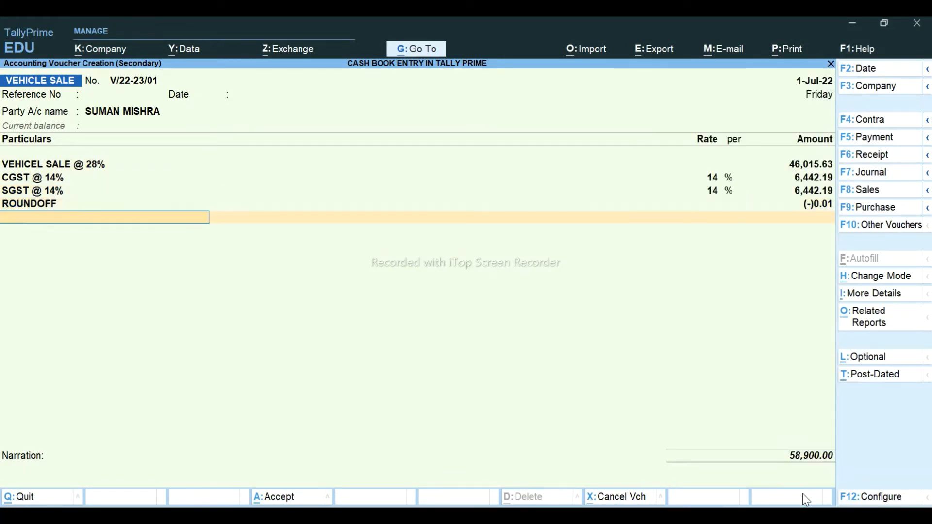
key("ctrl+a")
key("Down")
key("Down")
key("Down")
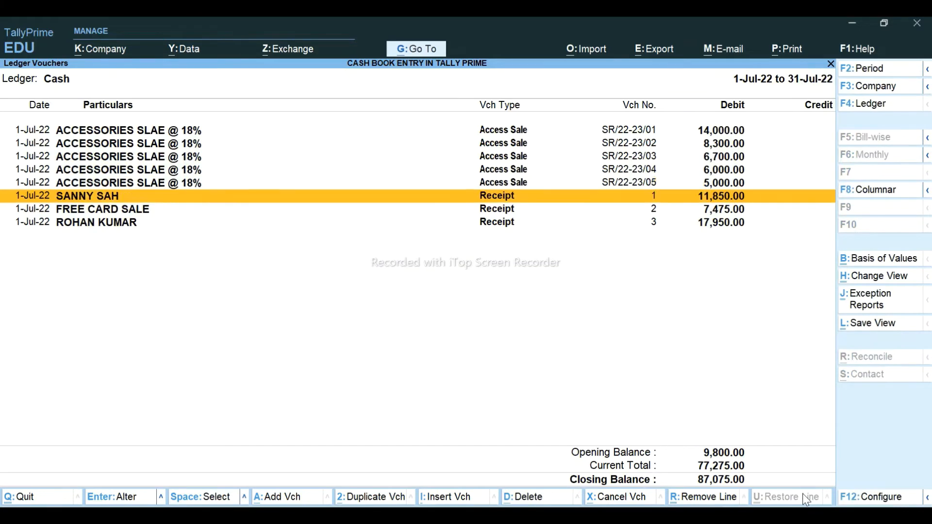
- Open the Ledger Vouchers report for the customer's ledger
key("alt+g")
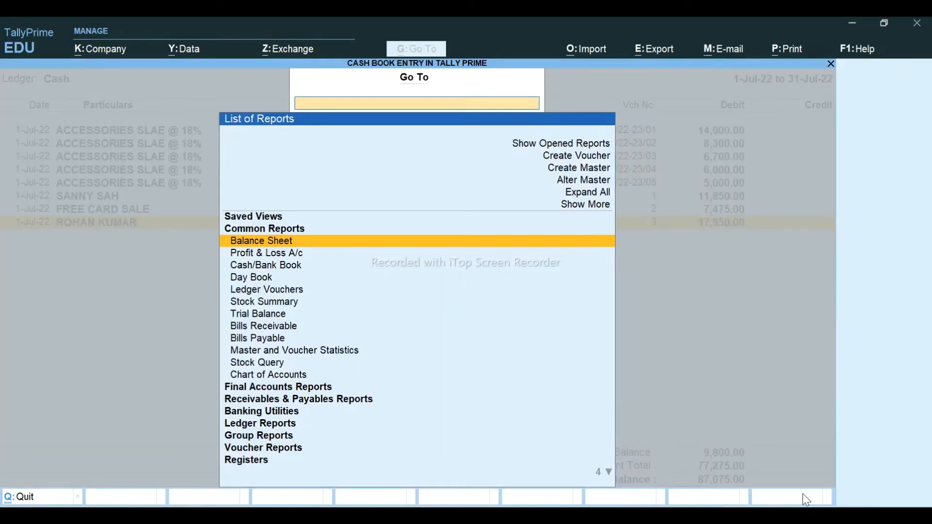
key("Down")
key("Down")
key("Down")
key("Down")
key("Return")
type("SUM")
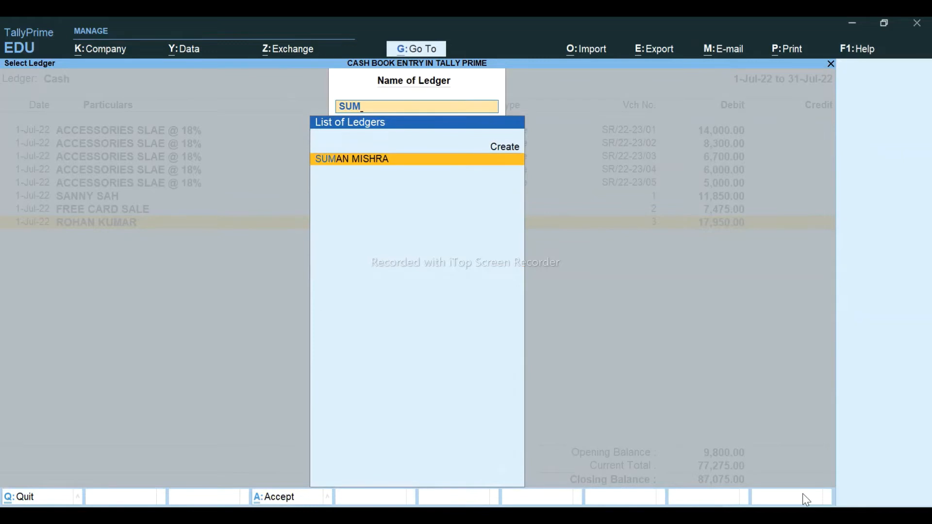
key("Return")
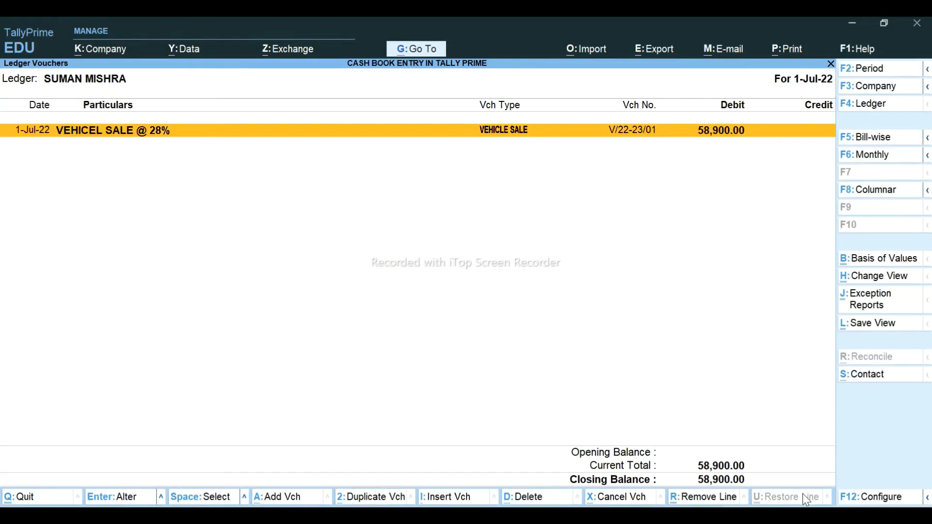
- Fill Excel cells C13 and F13:G13 blue to mark them entered
key("alt")
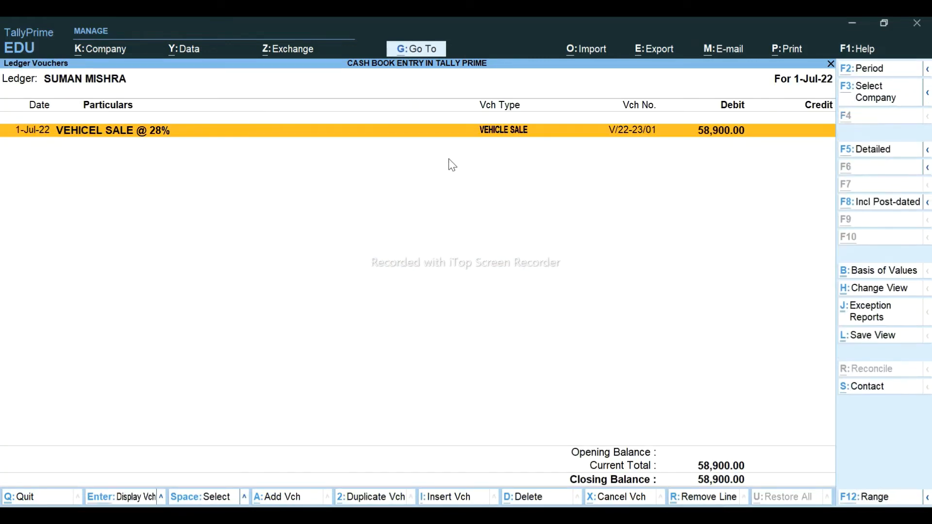
key("alt+Tab")
left_click(172, 316)
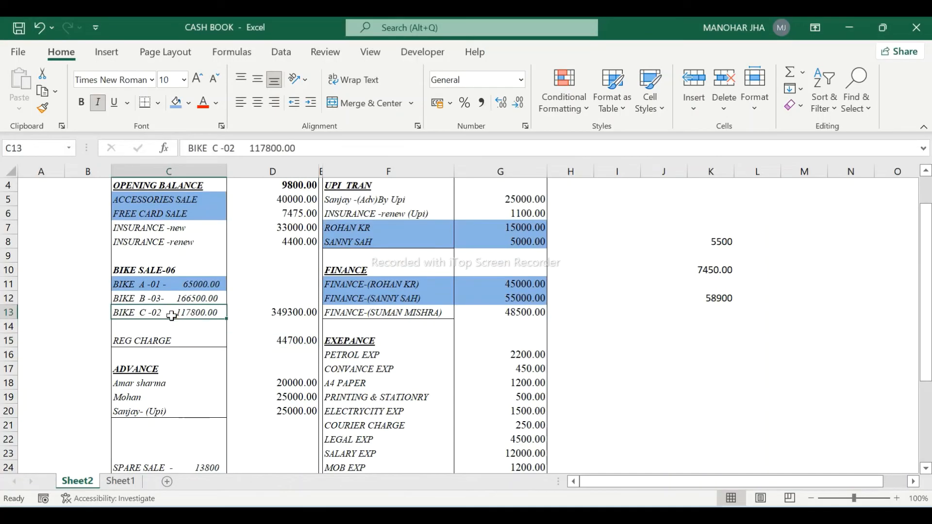
left_click(176, 102)
left_click(362, 313)
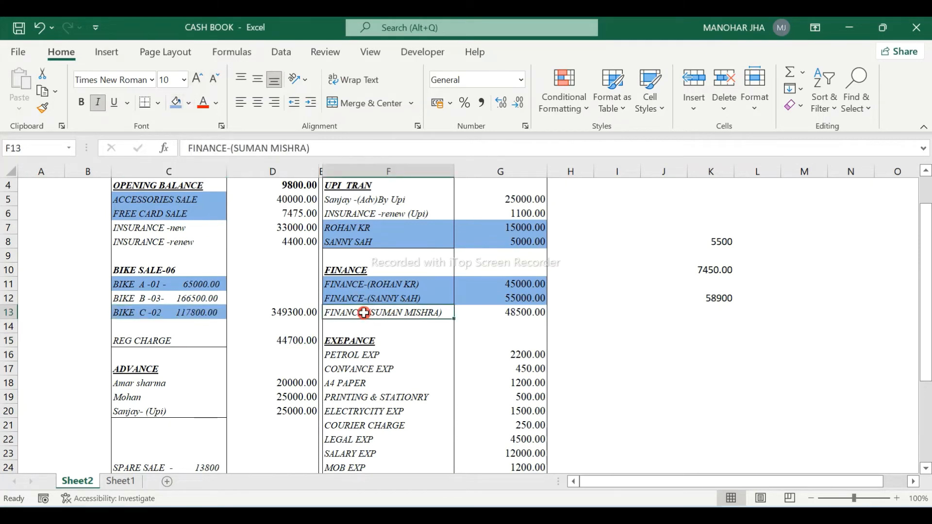
key("shift+Right")
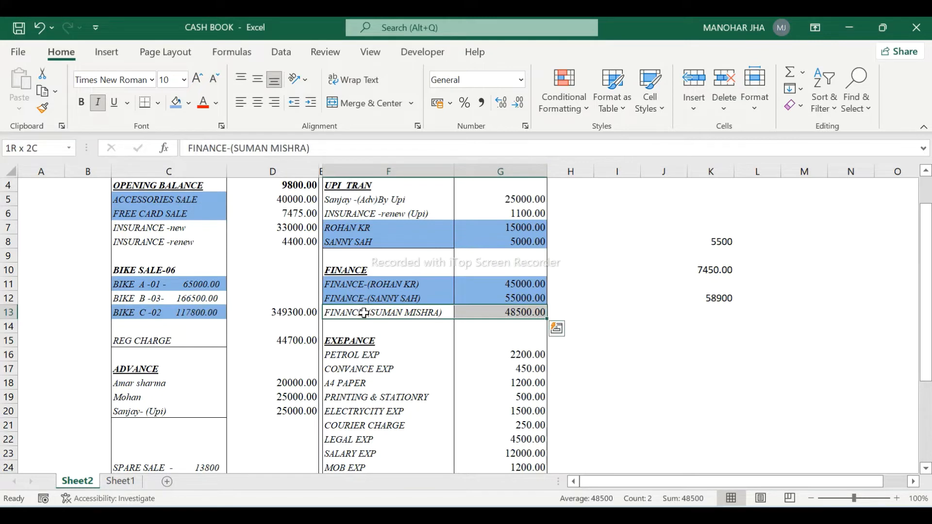
left_click(176, 103)
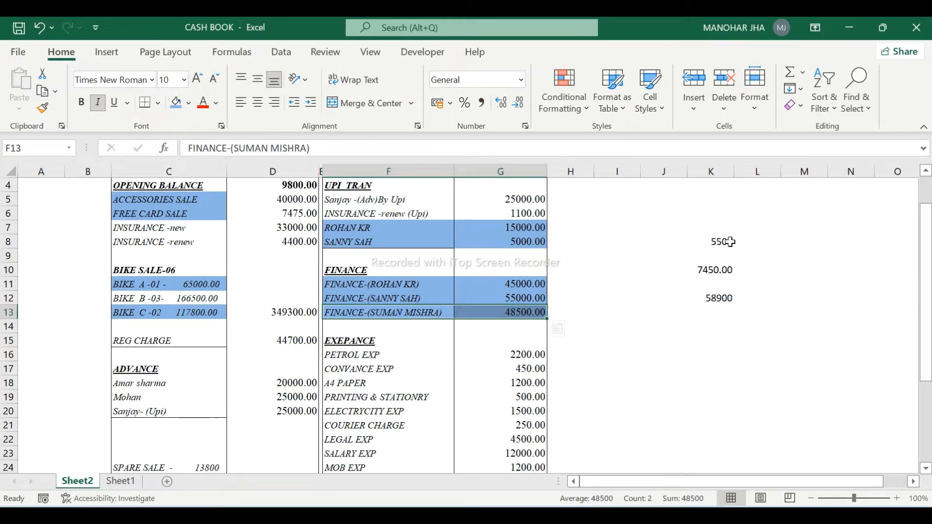
key("alt+Tab")
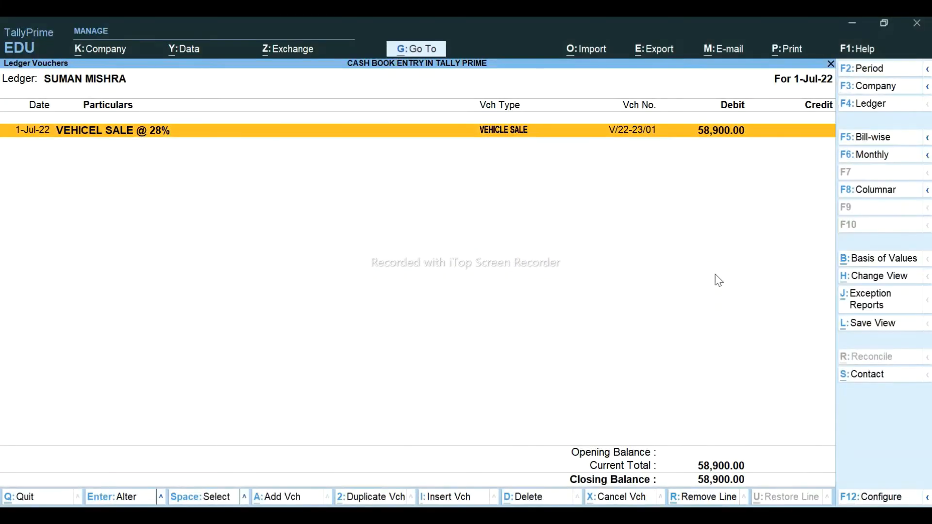
- Start a Journal debiting the customer 5,500 as New Ref 1
key("alt+a")
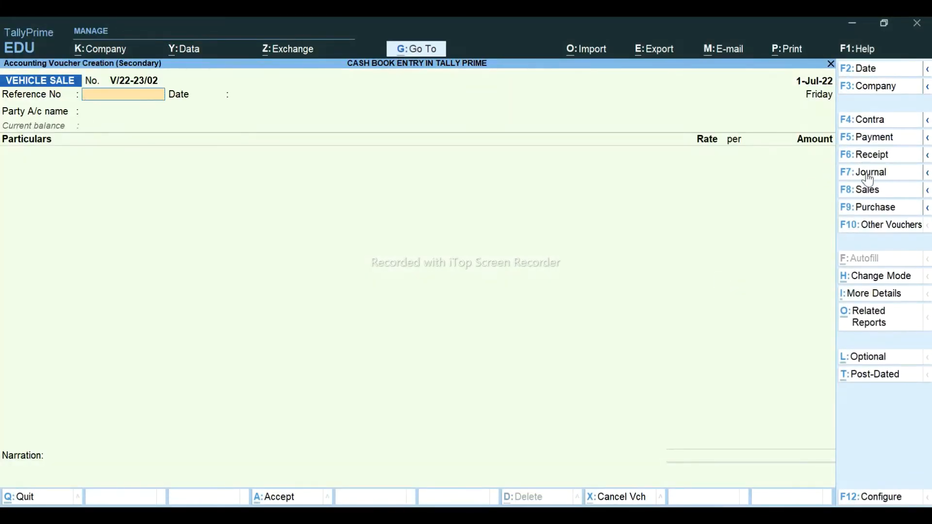
left_click(867, 174)
key("Return")
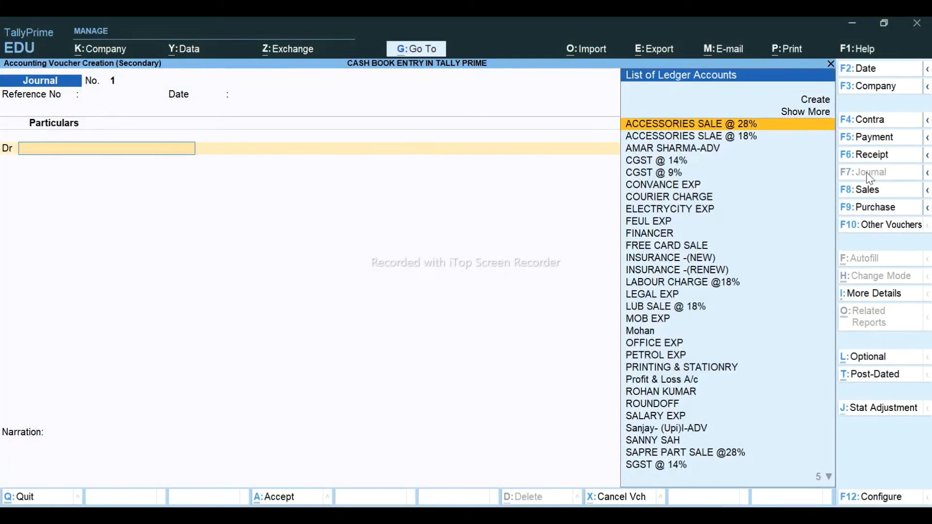
type("SUM")
key("Return")
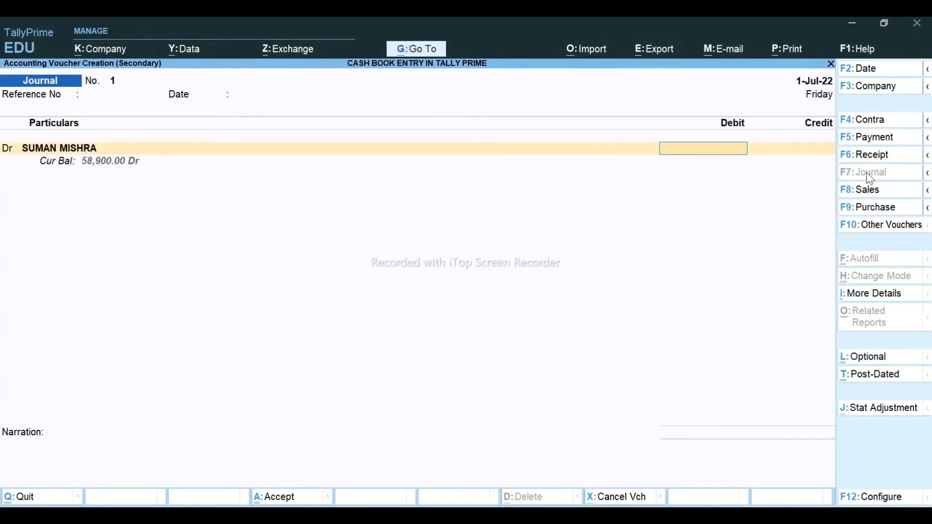
type("5500")
key("Return")
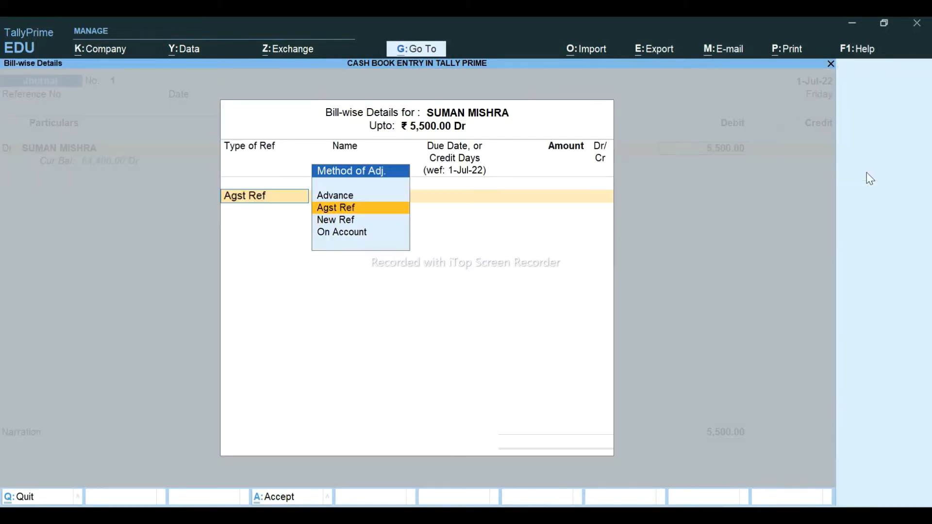
key("Down")
key("Down")
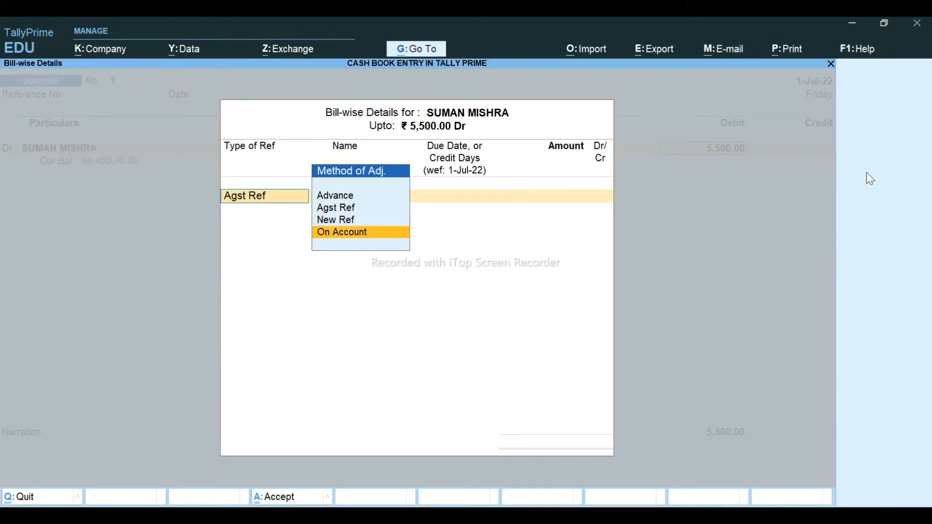
key("Up")
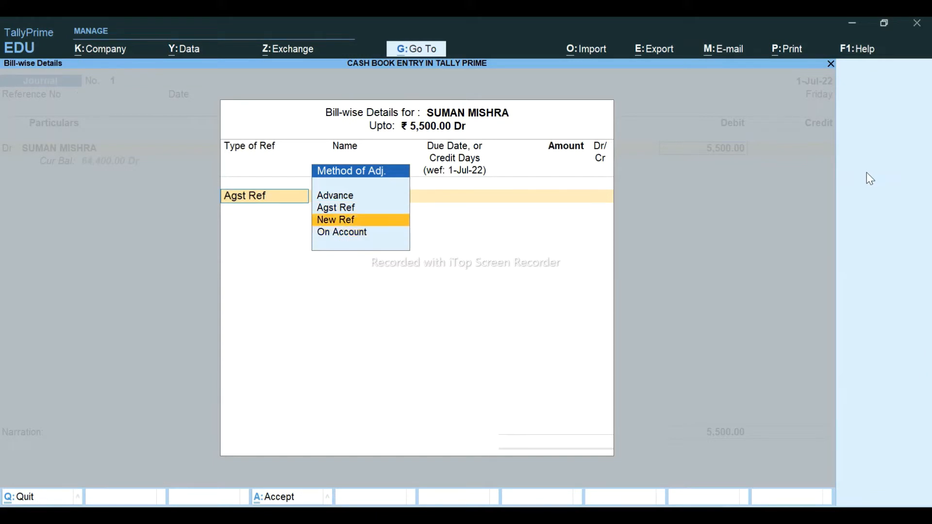
key("Return")
key("Return")
key("Return")
key("Return")
key("Return")
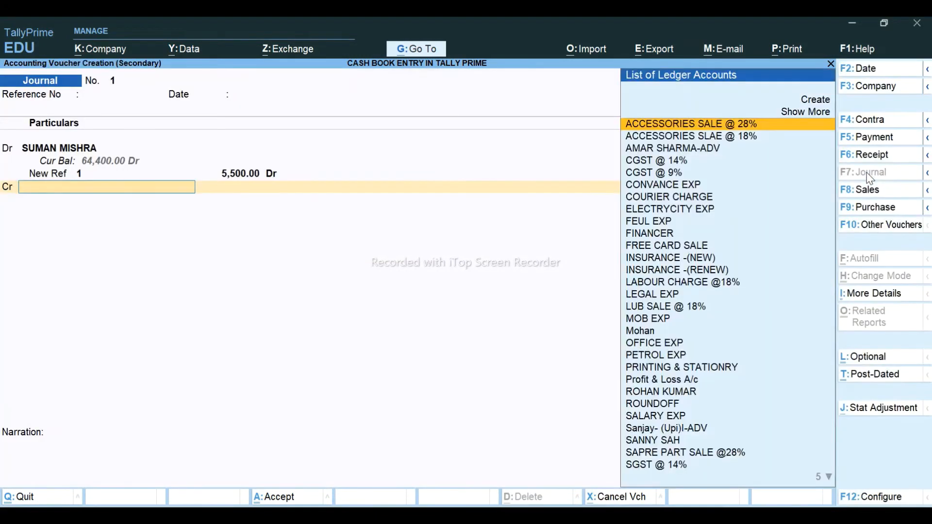
- Credit INSURANCE -(NEW) on account and save the journal
type("INS")
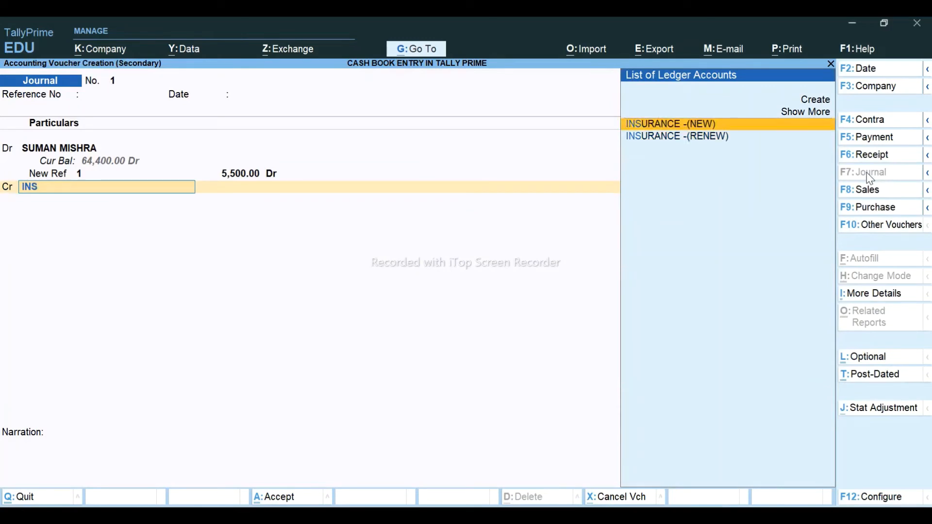
key("Return")
key("Return")
key("Return")
key("Return")
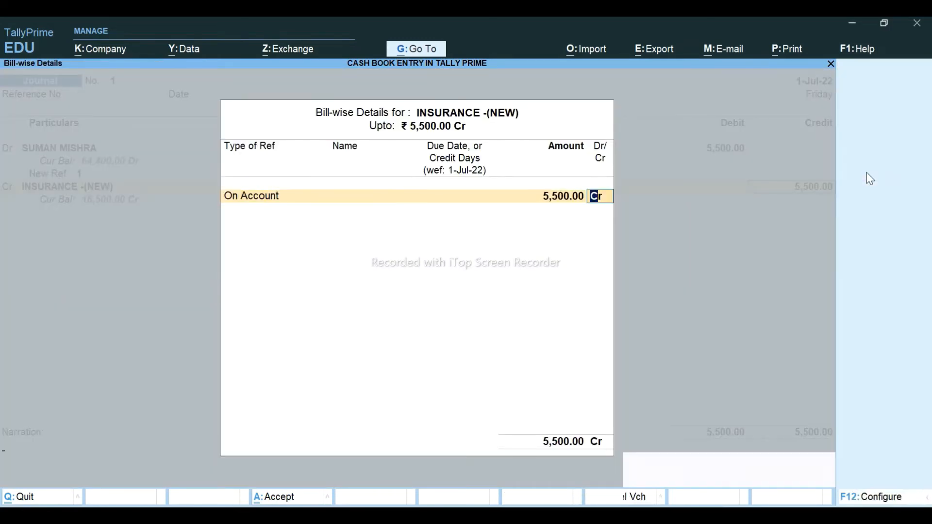
key("Return")
key("Return")
key("Return")
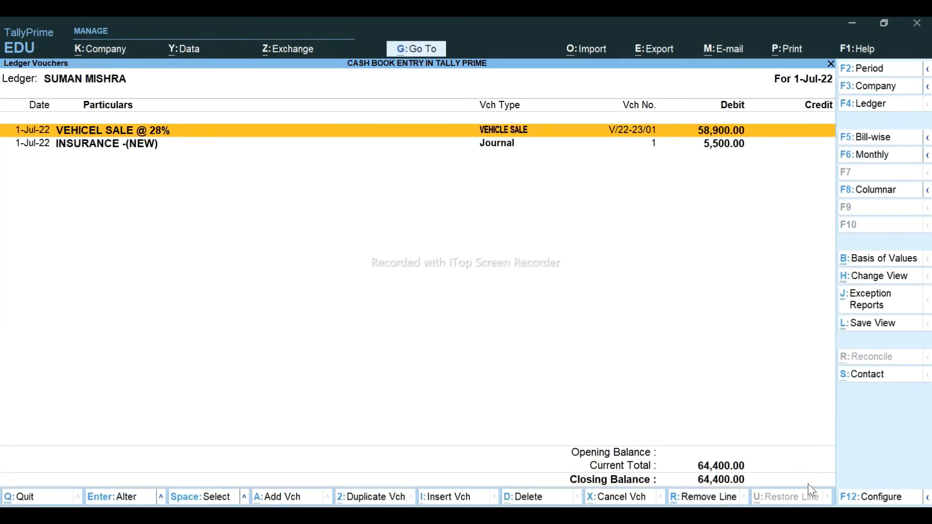
key("Down")
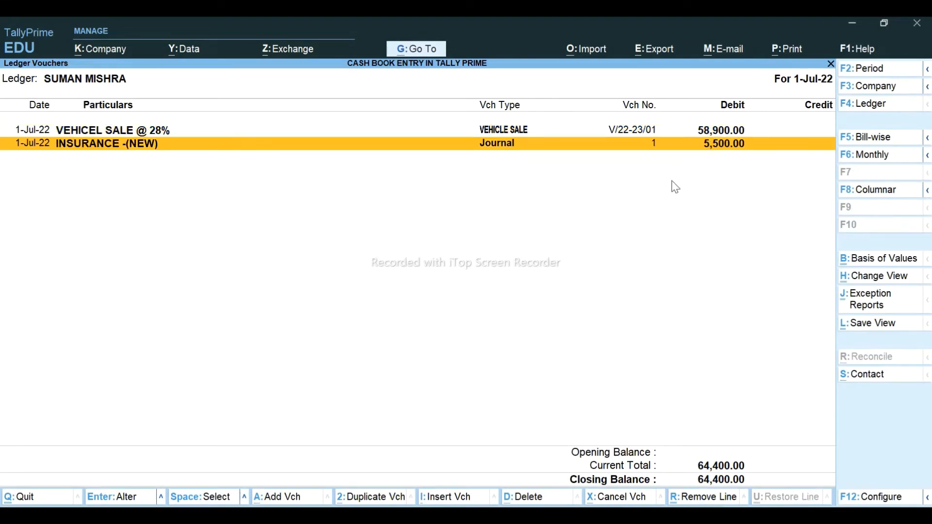
- Start a journal debiting the customer 7,450 as New Ref 2
key("alt+a")
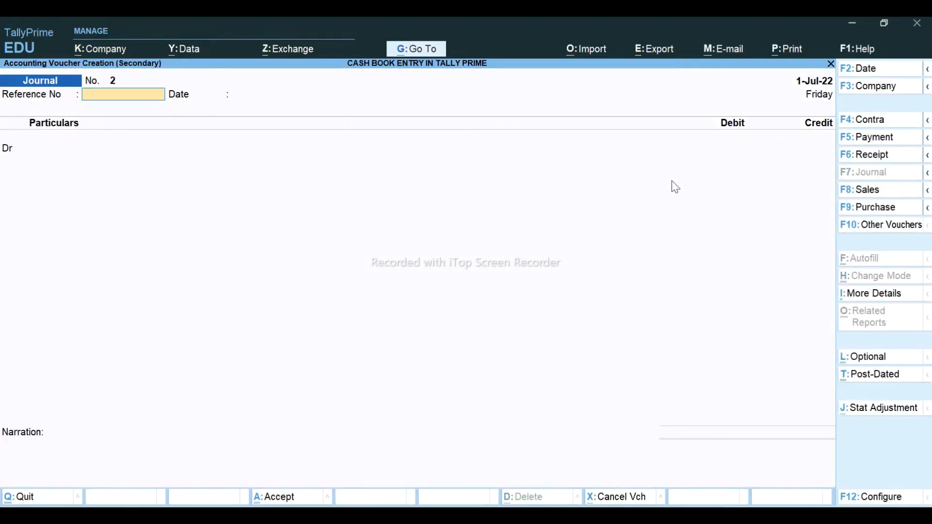
key("Return")
key("Return")
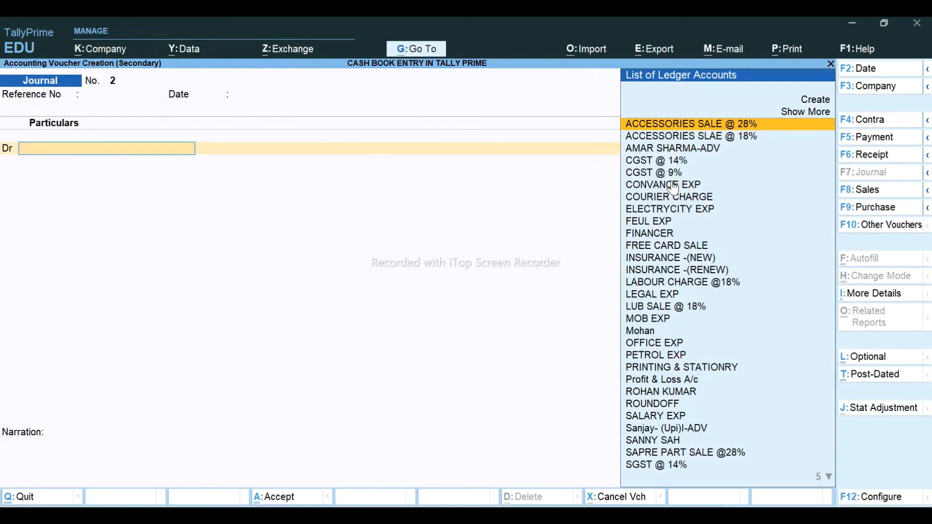
type("SUMA")
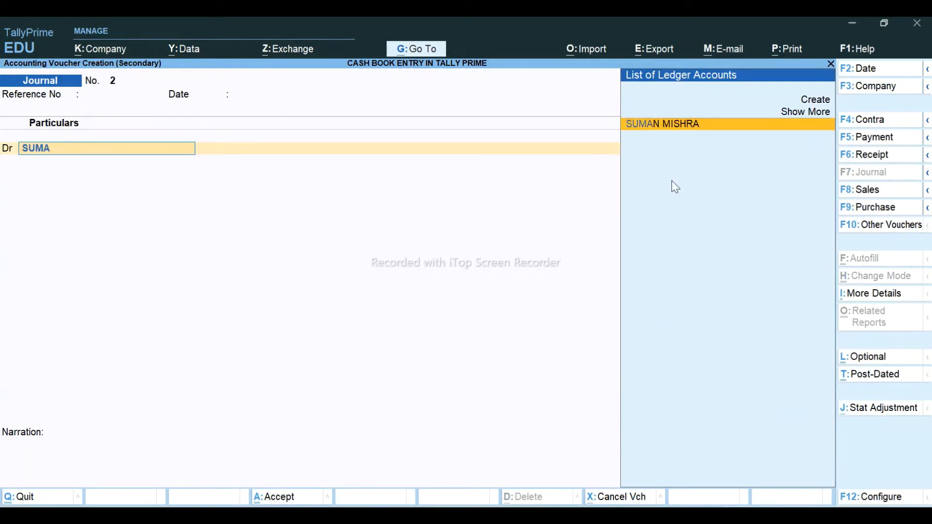
key("Return")
key("alt+Tab")
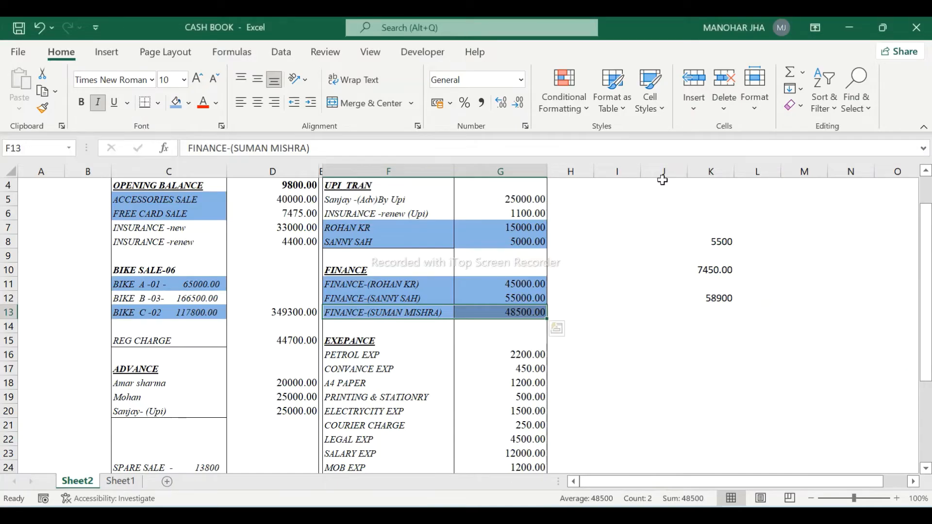
key("alt+Tab")
type("7")
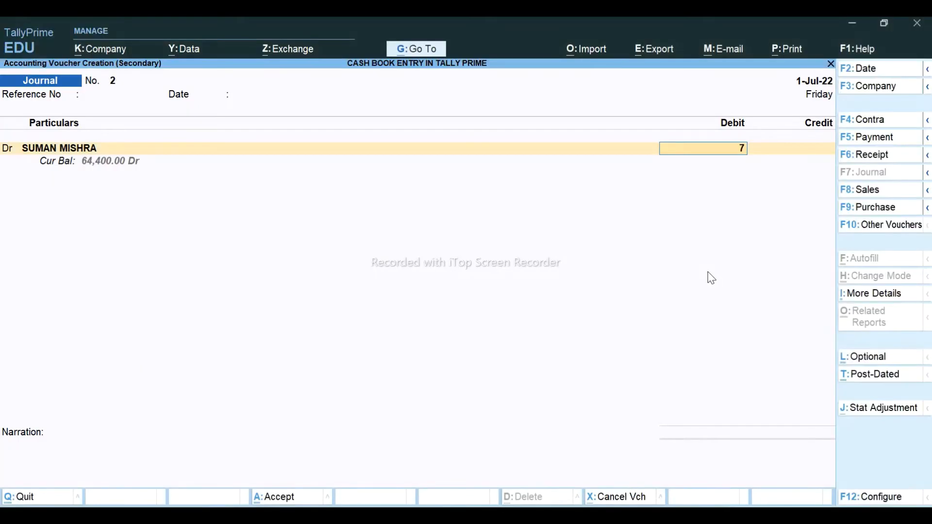
type(",450")
key("Return")
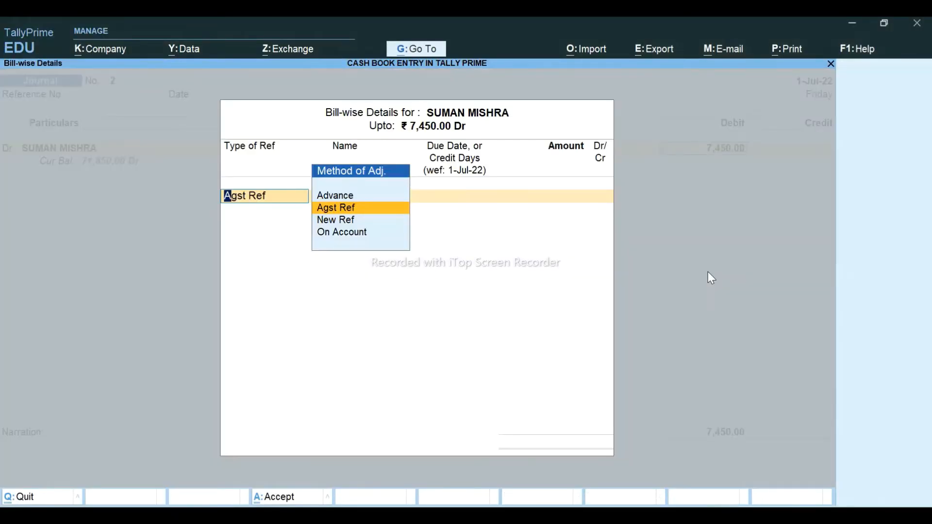
key("Down")
key("Return")
key("Return")
key("Return")
- Credit STATE TRAN CHARGE 7,450.00, save the journal, and check the Excel cash book
key("Return")
key("Return")
key("Return")
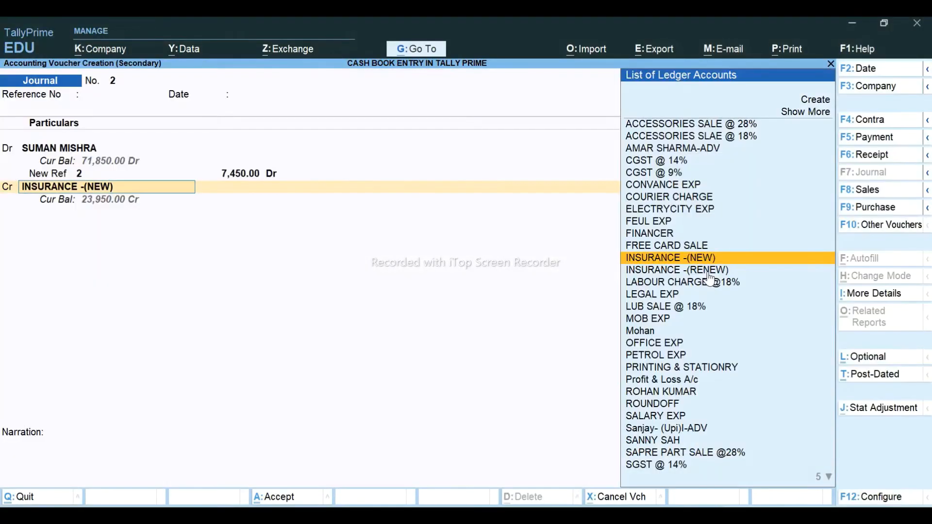
type("ST")
key("Return")
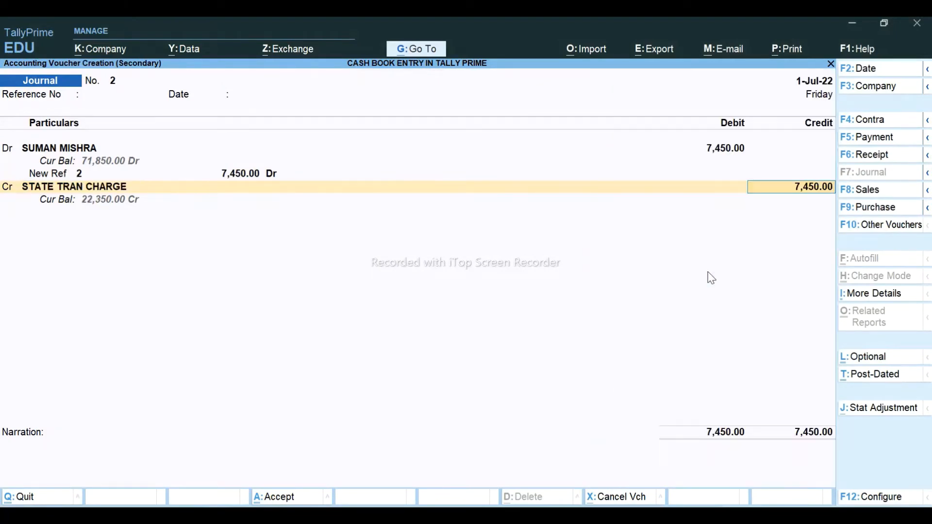
key("Return")
key("Return")
key("Return")
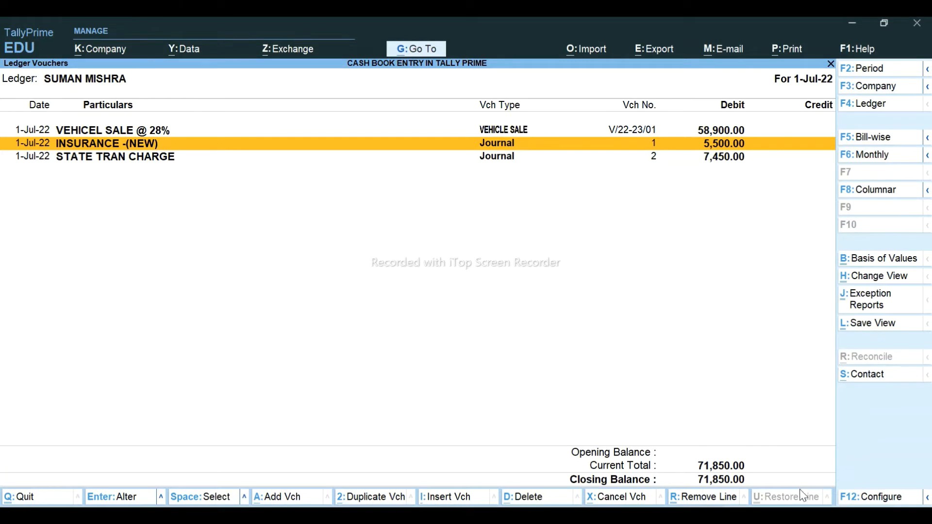
key("Down")
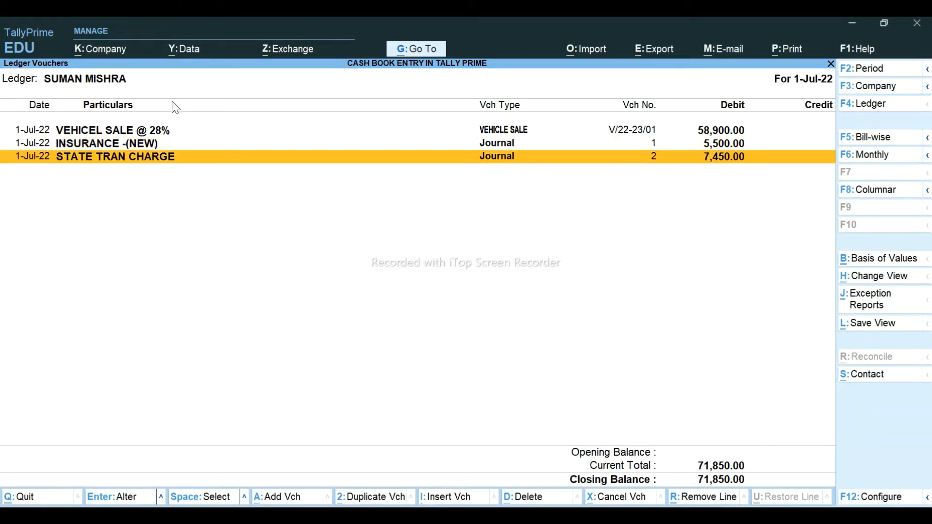
key("alt+Tab")
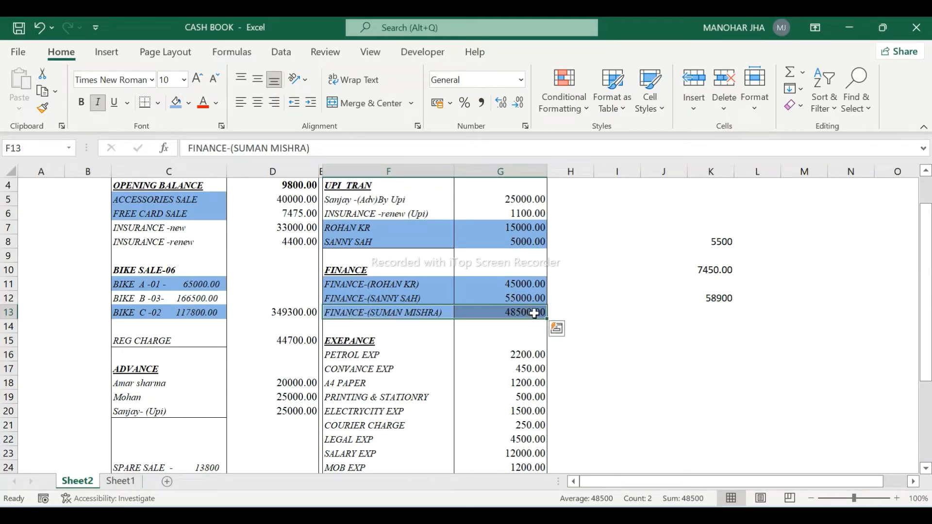
- Start a journal debiting FINANCER 48,500 on account
key("alt+Tab")
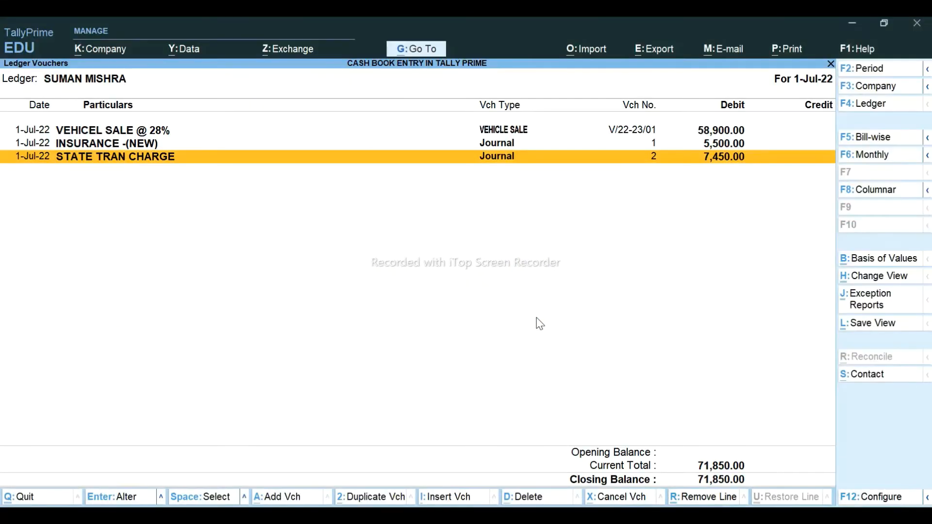
key("alt+a")
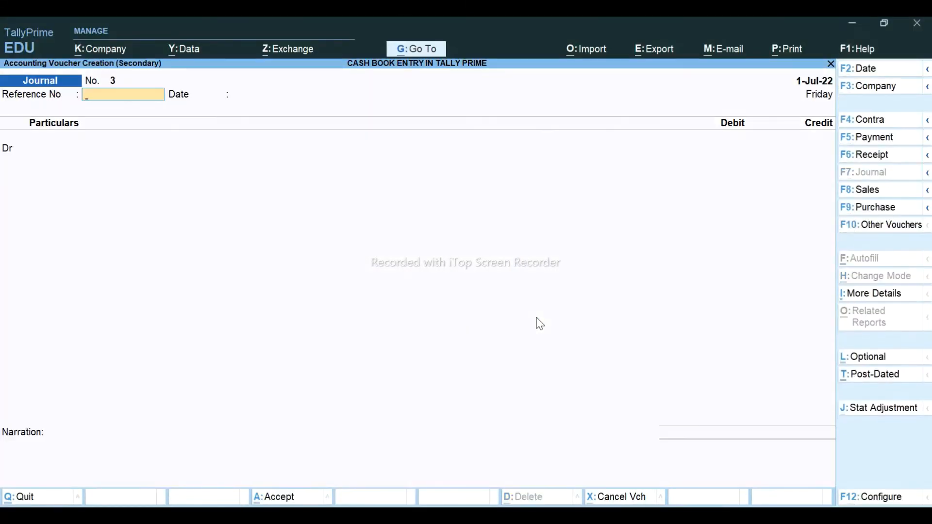
key("Return")
key("Return")
key("Return")
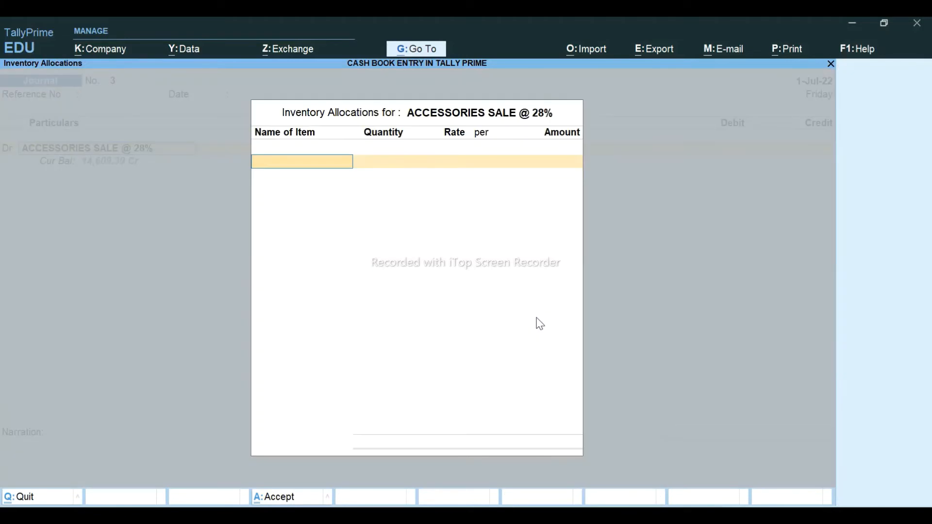
key("Escape")
type("FIN")
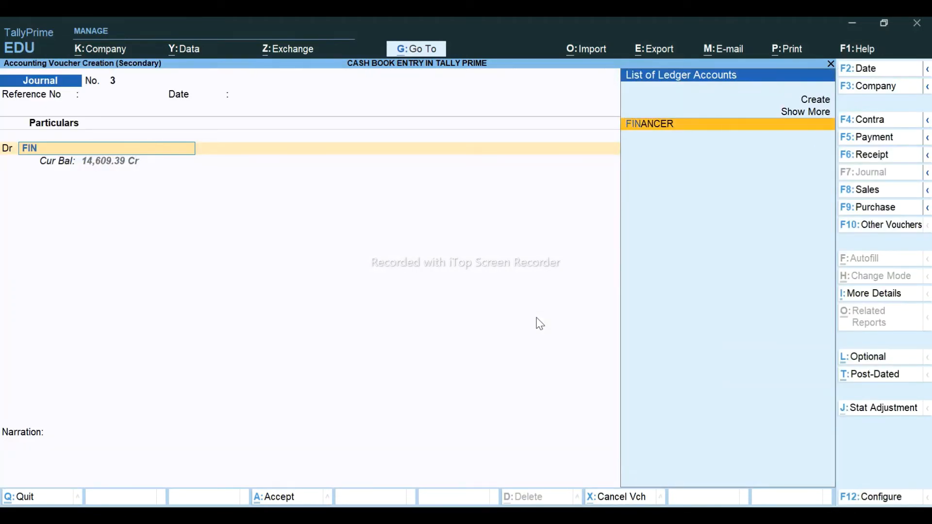
key("Return")
key("alt+Tab")
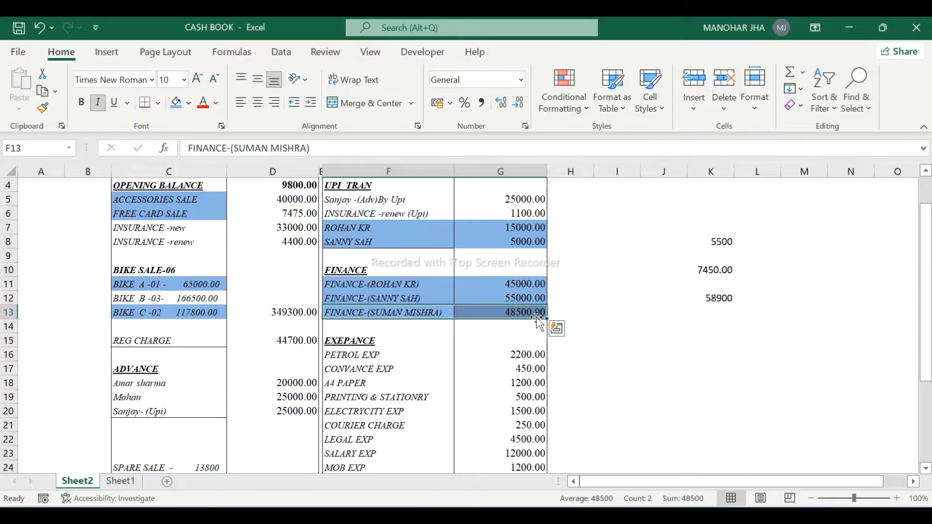
key("alt+Tab")
type("48500")
key("Return")
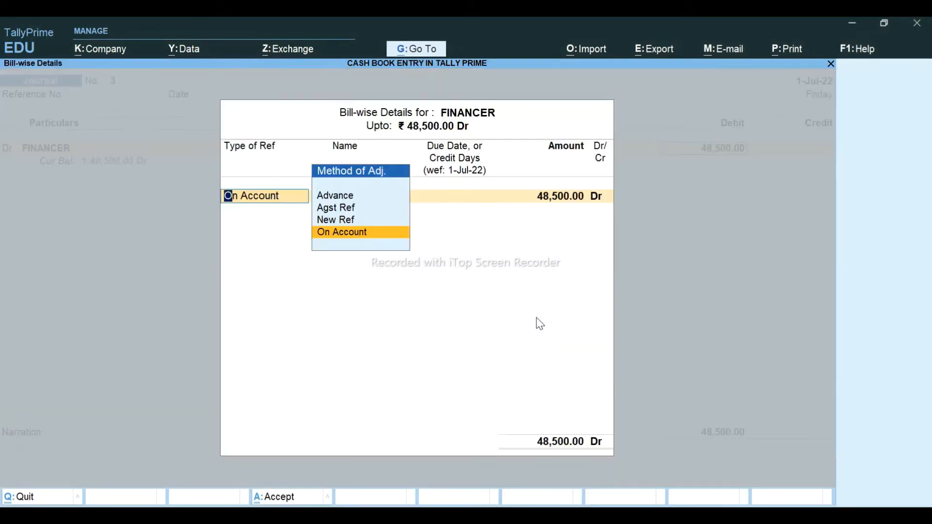
key("Return")
key("Return")
- Credit the customer against bill V/22-23/01 and save the journal
type("SU")
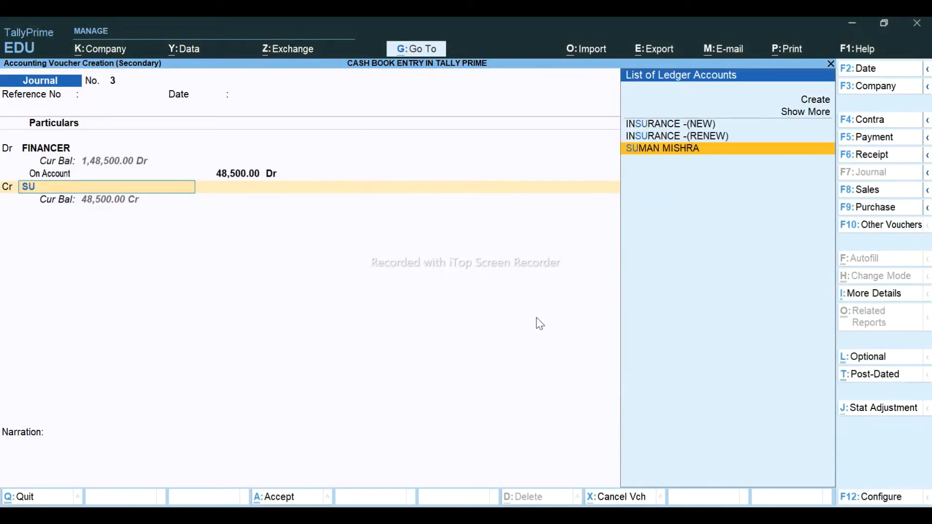
type("M")
key("Return")
key("Return")
key("Return")
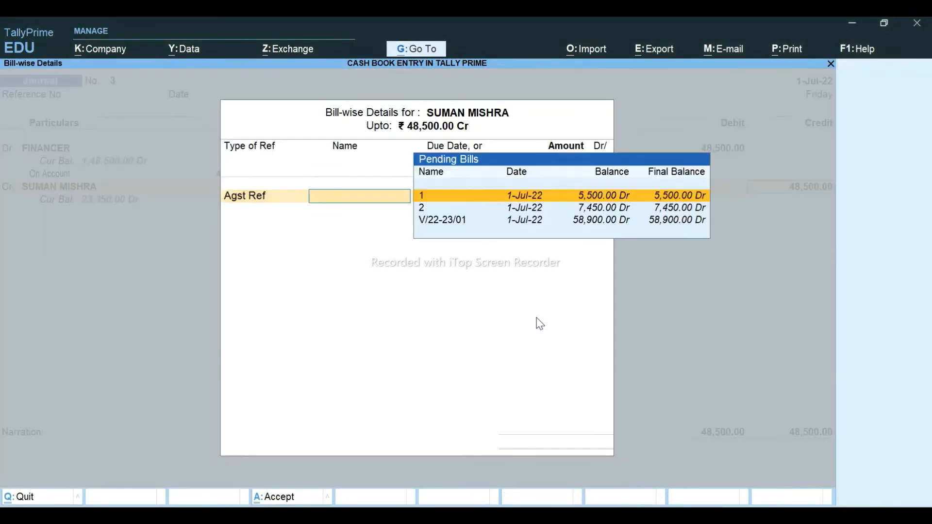
key("Down")
key("Down")
key("Return")
key("Return")
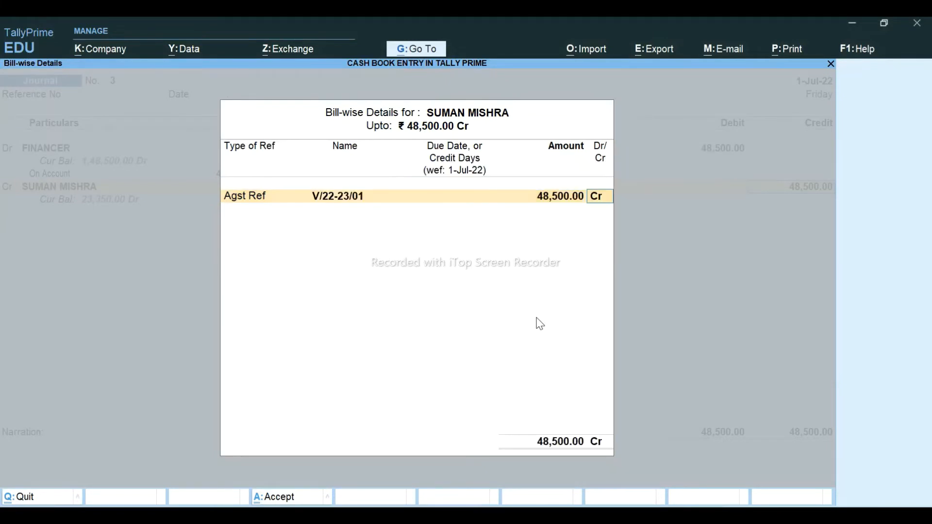
key("Return")
key("ctrl+a")
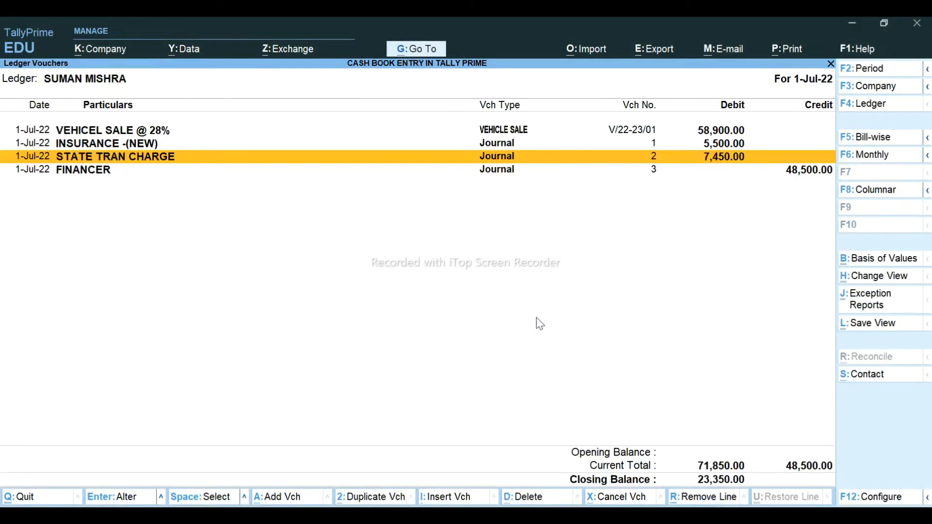
key("Down")
key("alt+Tab")
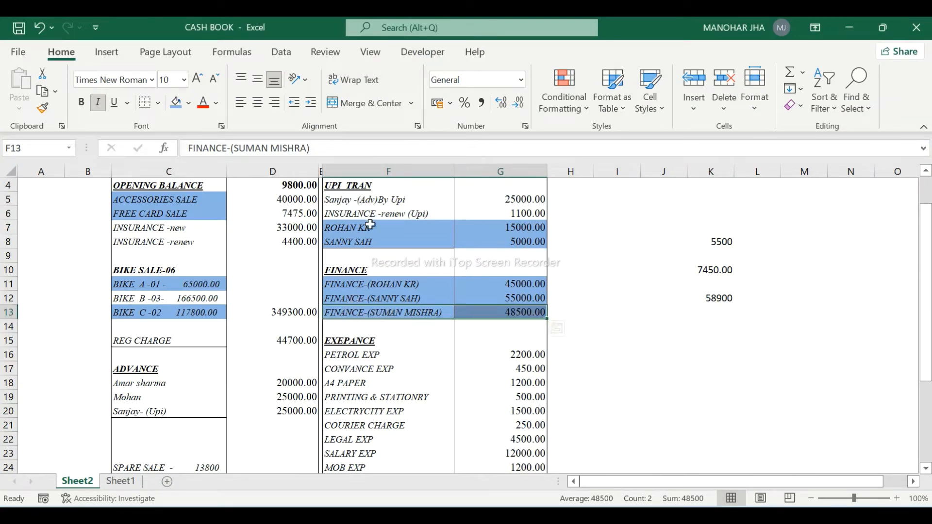
left_click(758, 506)
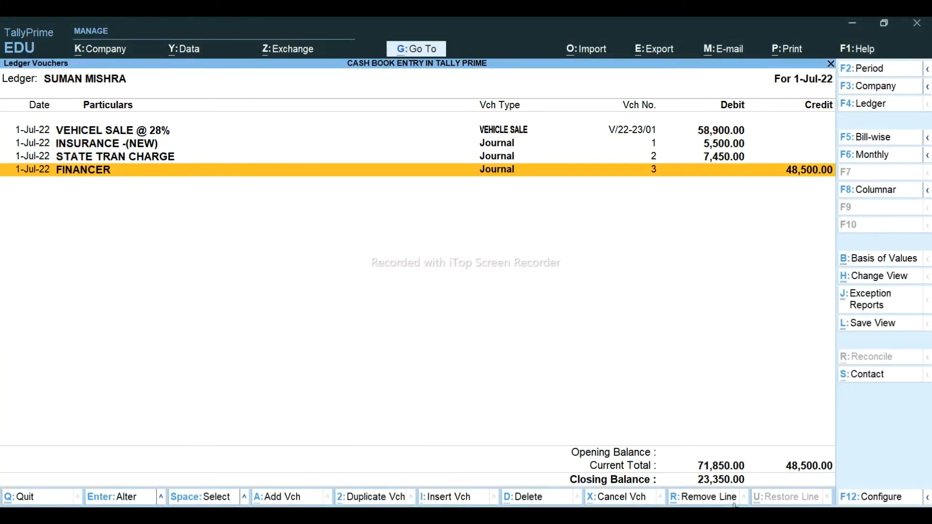
- Enter a Cash receipt of 23,350 from the customer against bills 1, 2 and V/22-23/01
key("alt+a")
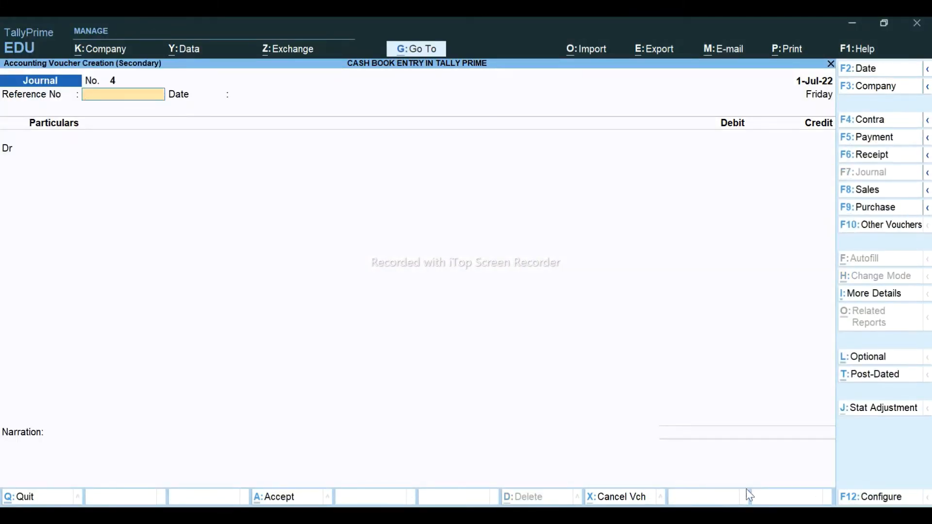
left_click(876, 161)
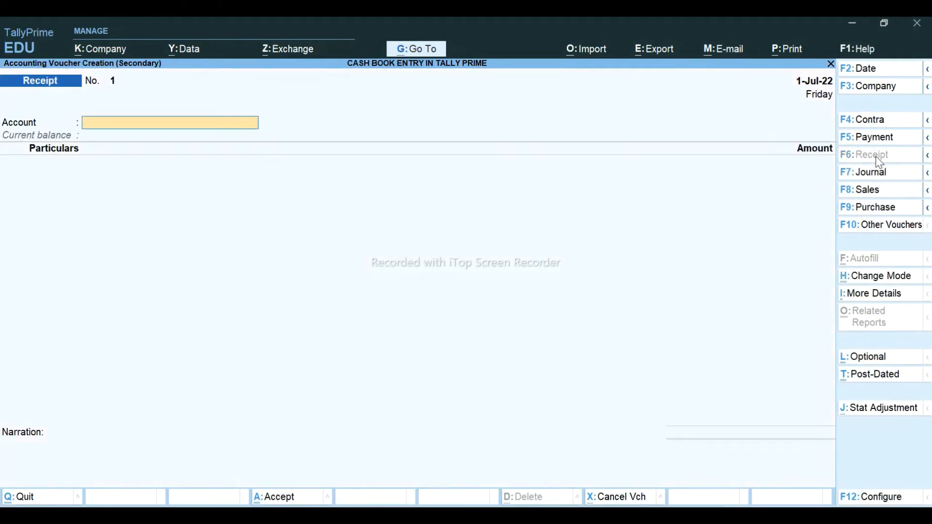
type("cas")
key("Return")
type("SUMAN")
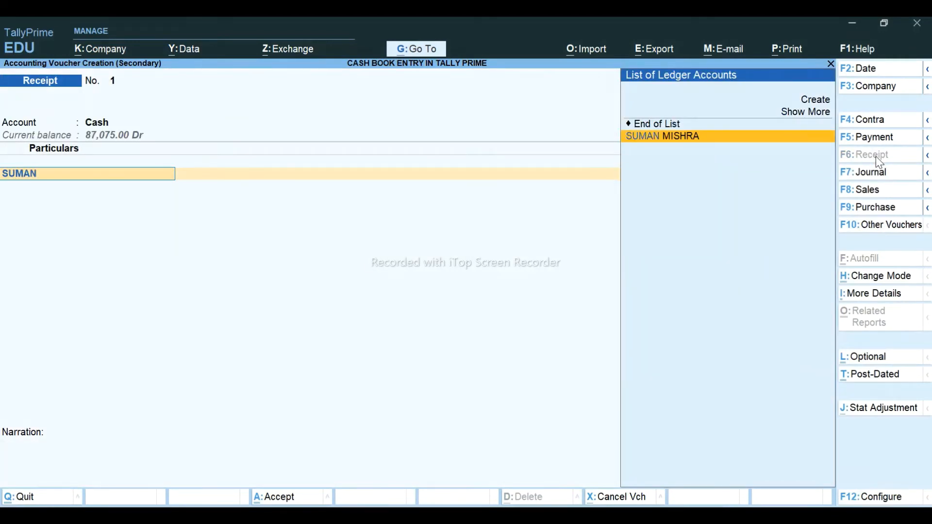
key("Return")
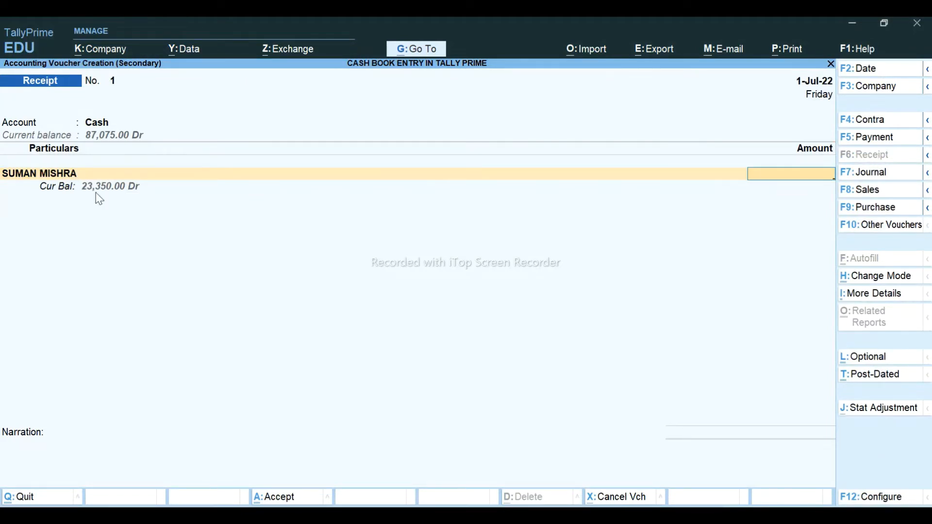
type("23,350")
key("Return")
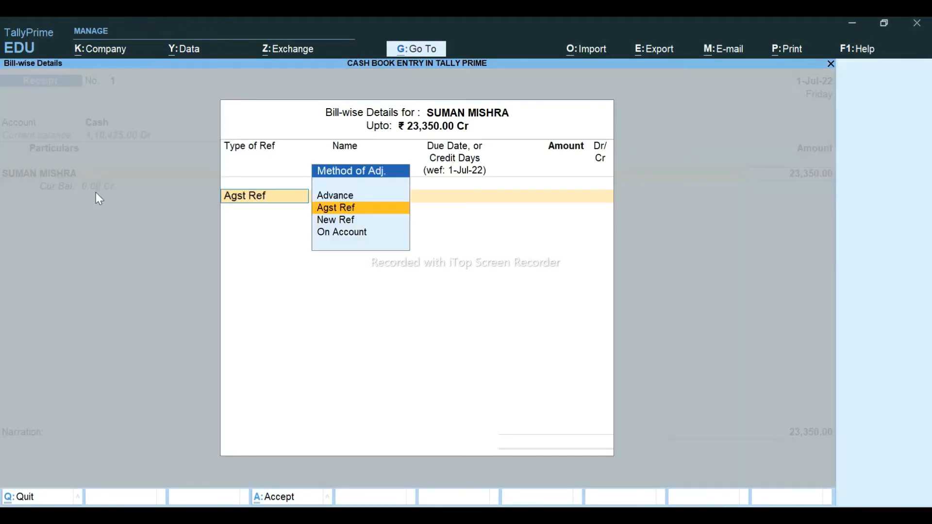
key("Return")
key("Return")
key("Return")
key("Return")
key("Return")
key("Return")
key("Return")
key("Return")
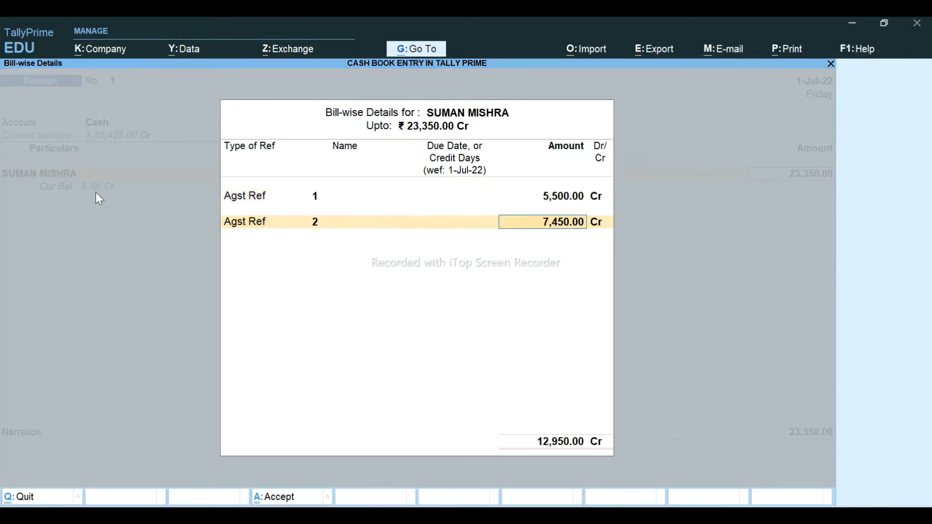
key("Return")
key("Return")
key("Return")
key("Return")
key("Return")
key("Return")
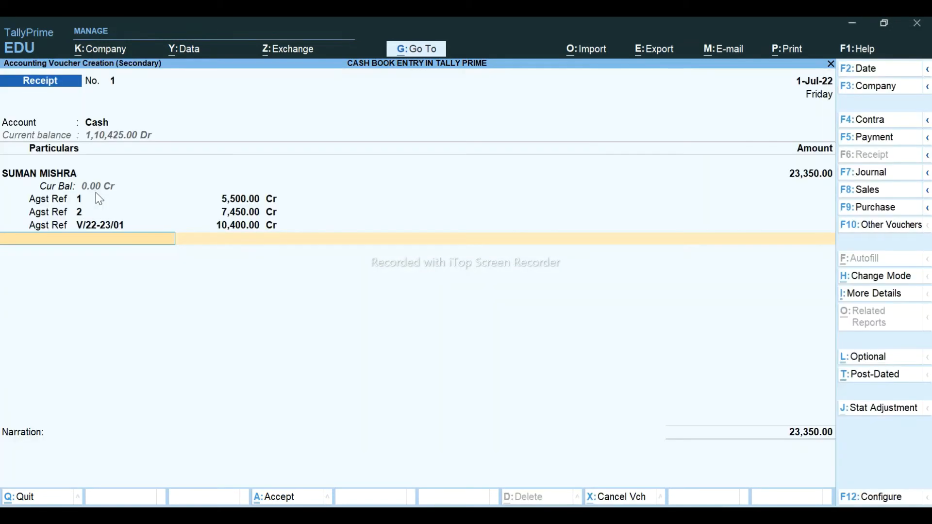
key("Return")
key("Return")
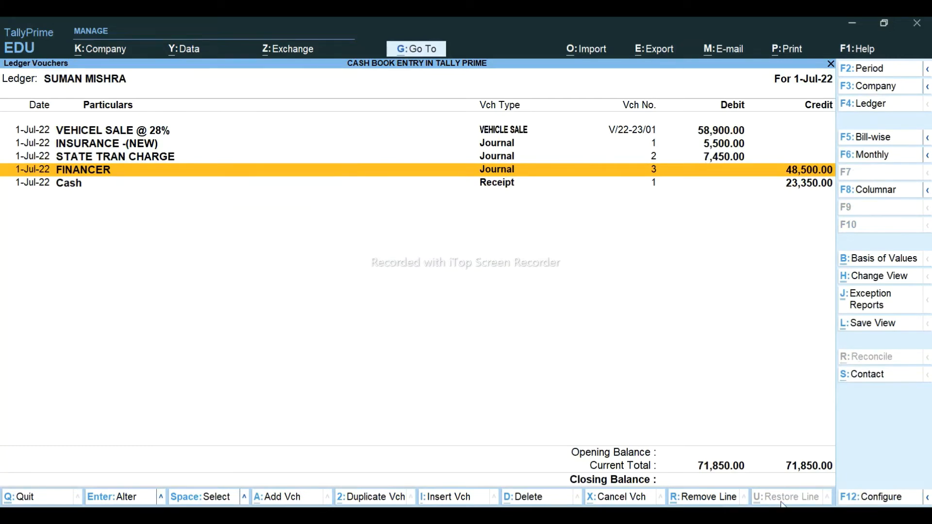
- Check the 23,350 customer receipt in the Cash ledger (closing 1,10,425.00), then return to the Excel CASH BOOK
key("Escape")
key("Escape")
key("Escape")
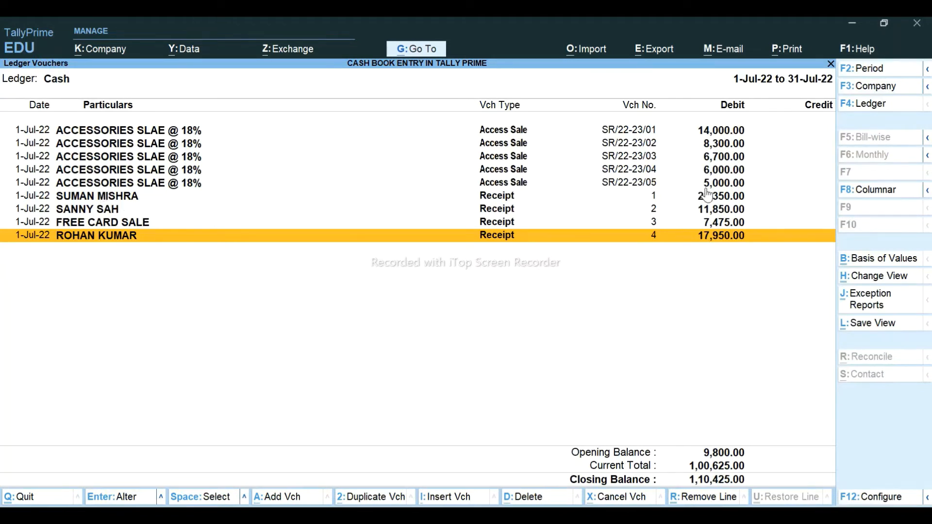
key("Up")
key("Up")
key("Up")
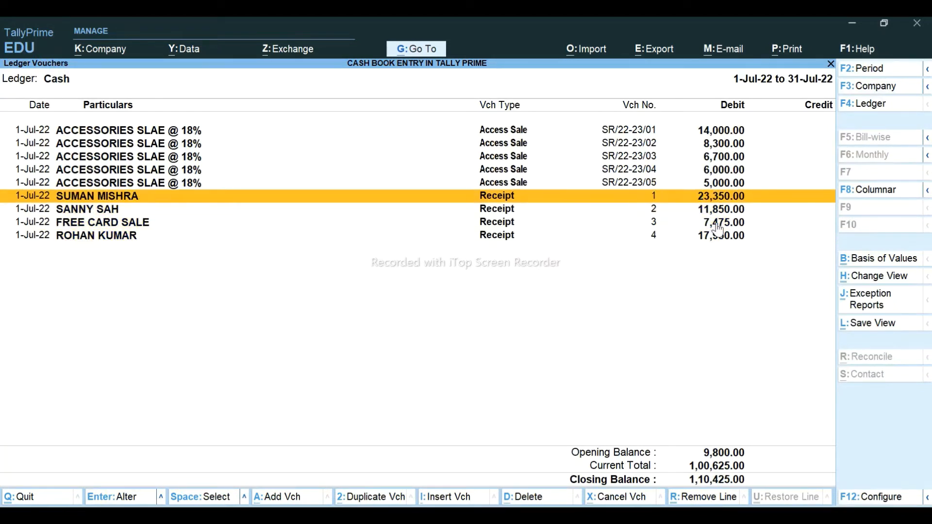
key("alt+Tab")
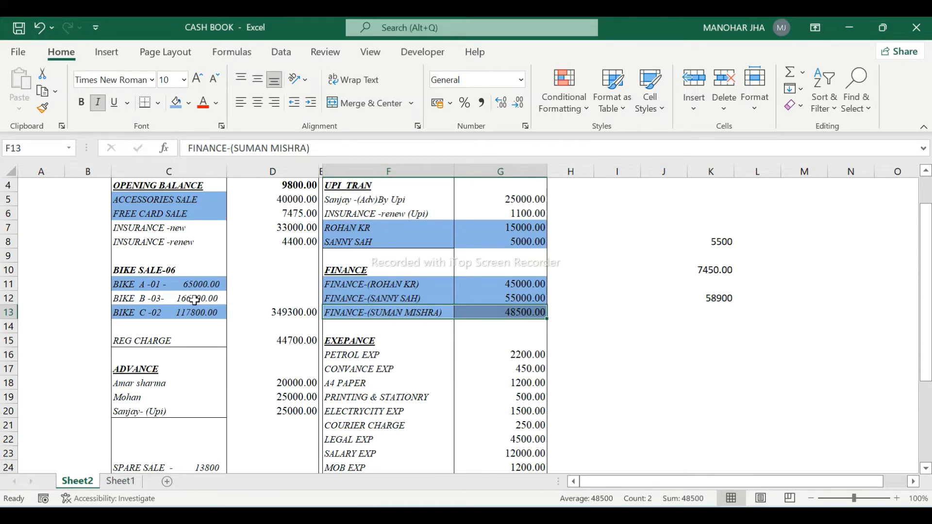
- From the TallyPrime Cash ledger, open a new VEHICLE SALE voucher
key("alt+Tab")
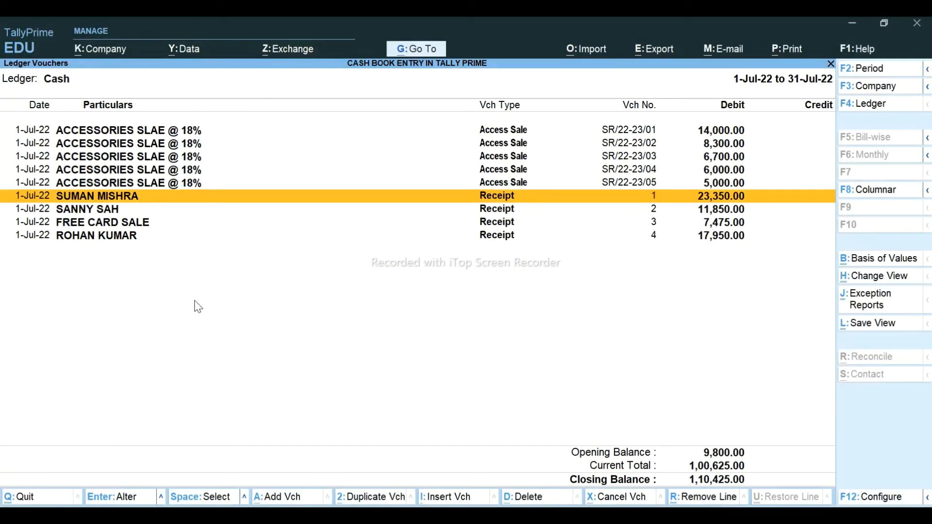
key("Up")
key("alt+a")
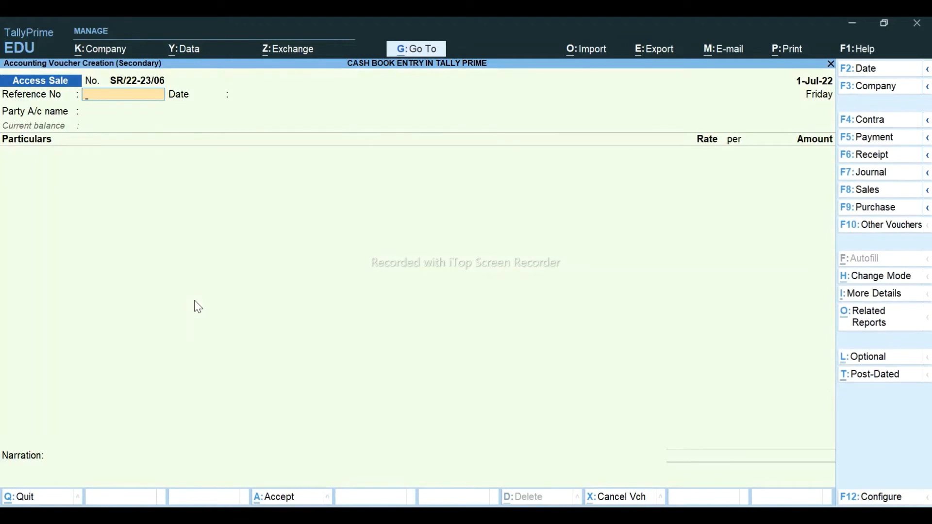
left_click(868, 190)
key("Down")
key("Down")
key("Return")
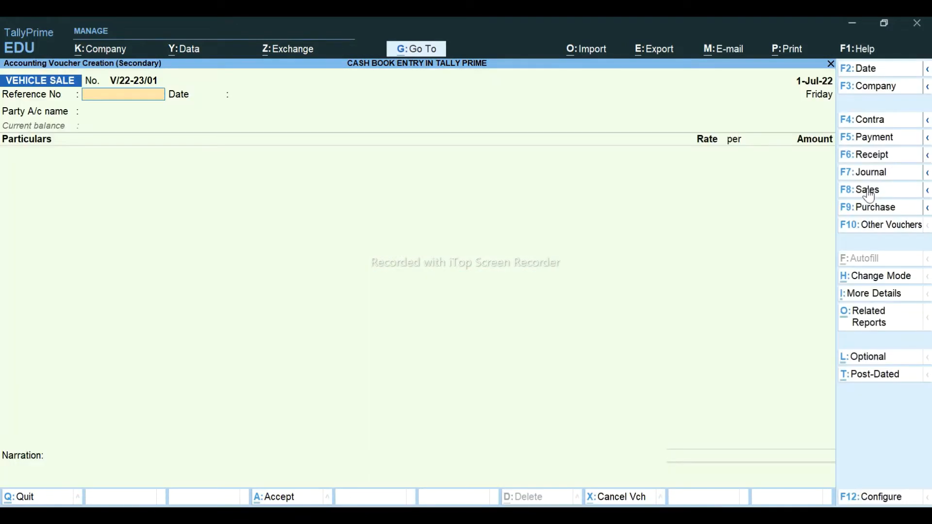
- Set CUSTOMER-1 as party and VEHICEL SALE @ 28% as sales ledger, then go back to Excel
key("Return")
key("Return")
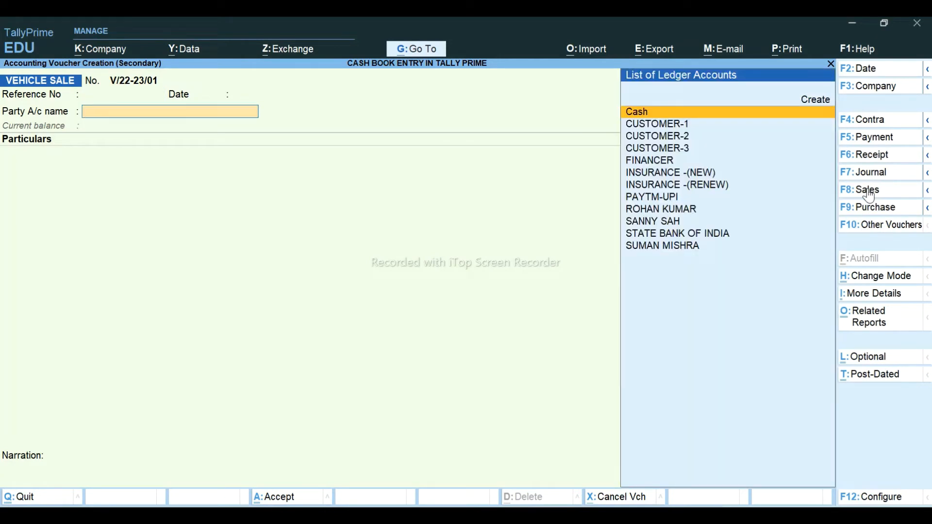
key("Down")
key("Down")
key("Down")
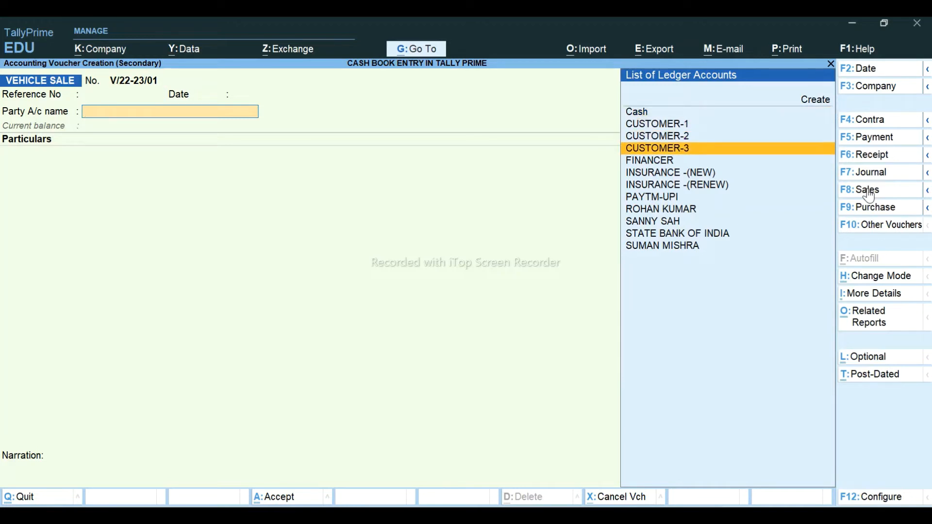
key("Up")
key("Up")
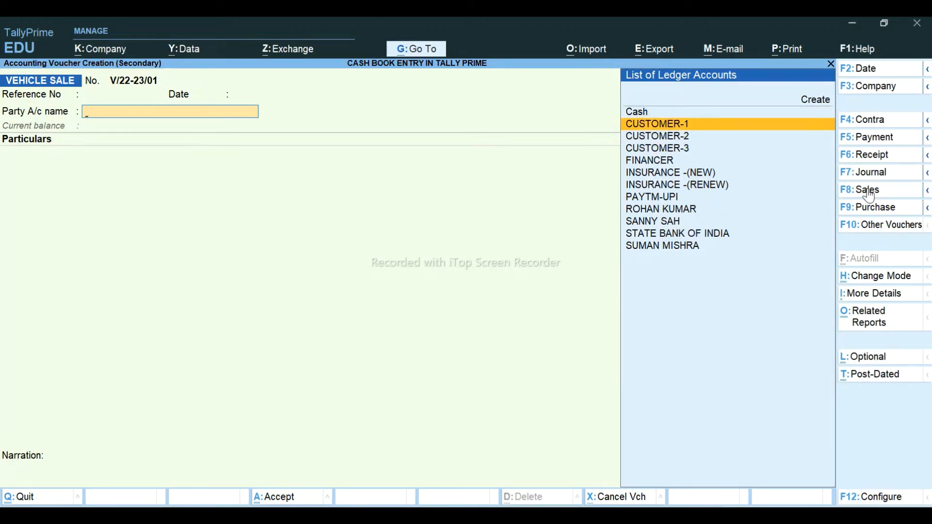
key("Return")
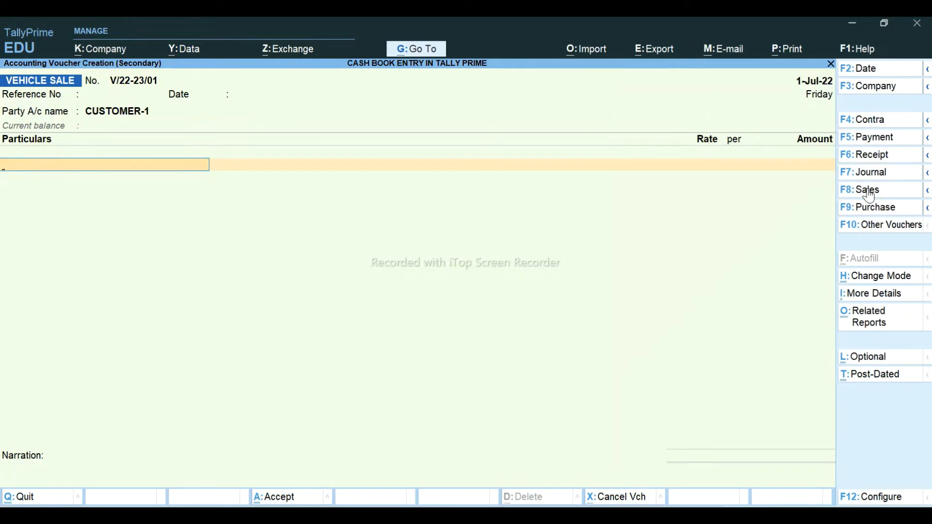
type("VE")
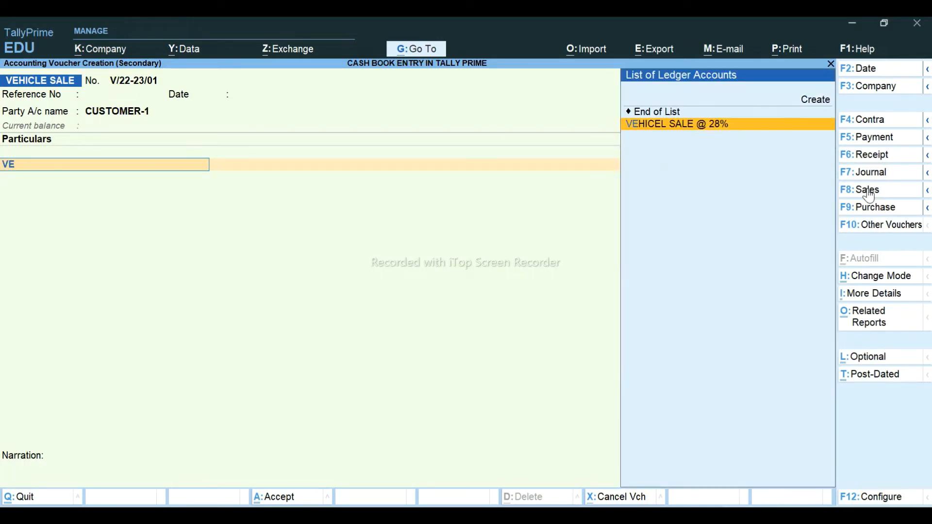
key("Return")
key("alt+Tab")
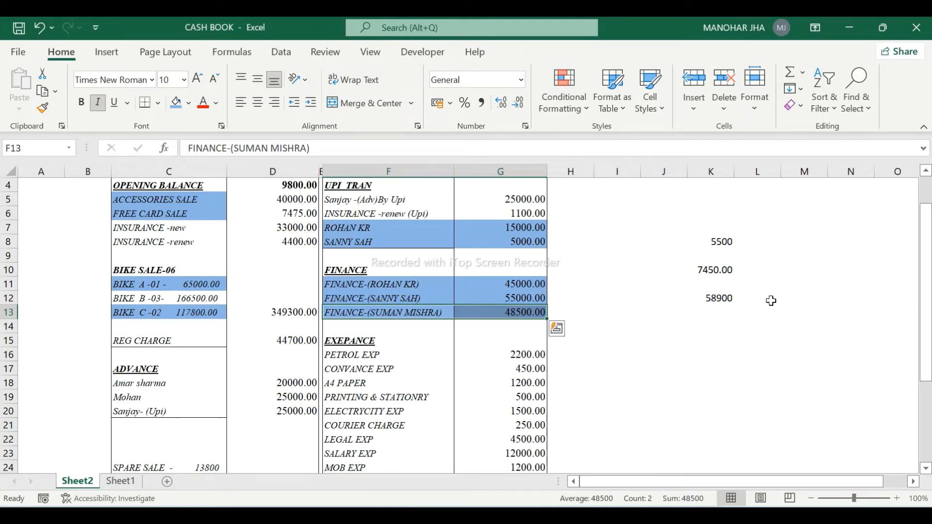
- Enter =166500/3 in cell K12 so it shows 55500
left_click(709, 300)
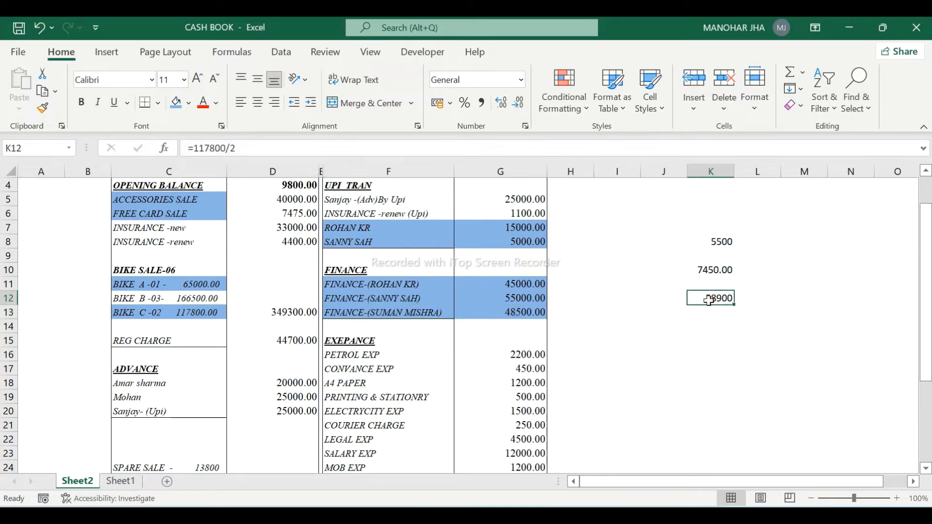
type("=")
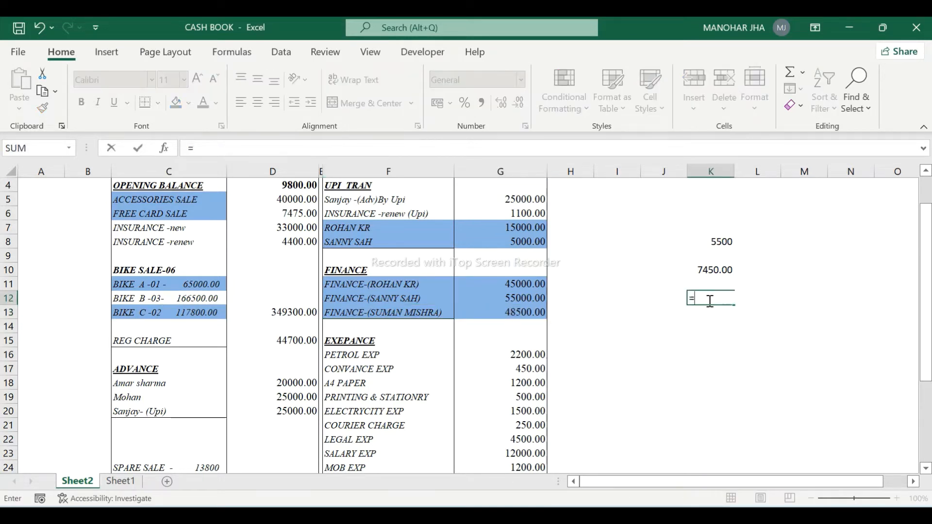
type("166500")
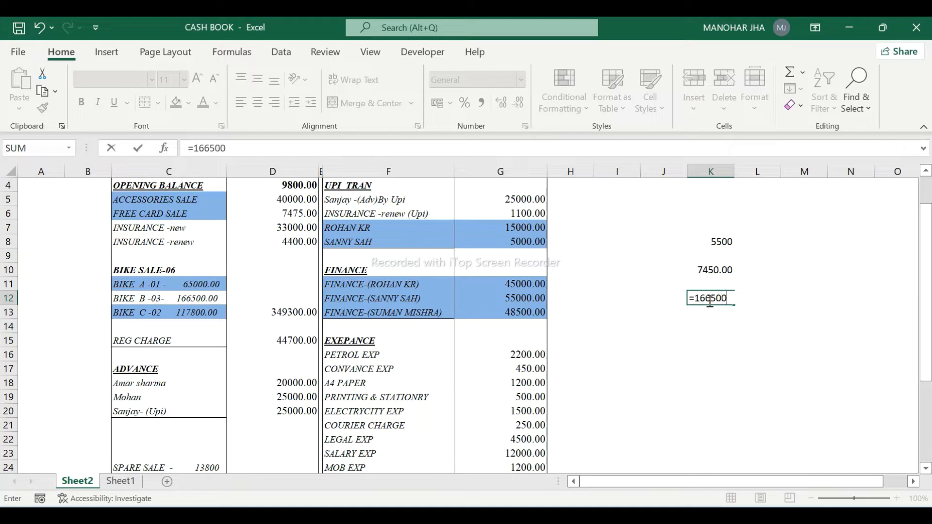
type("/3")
key("Return")
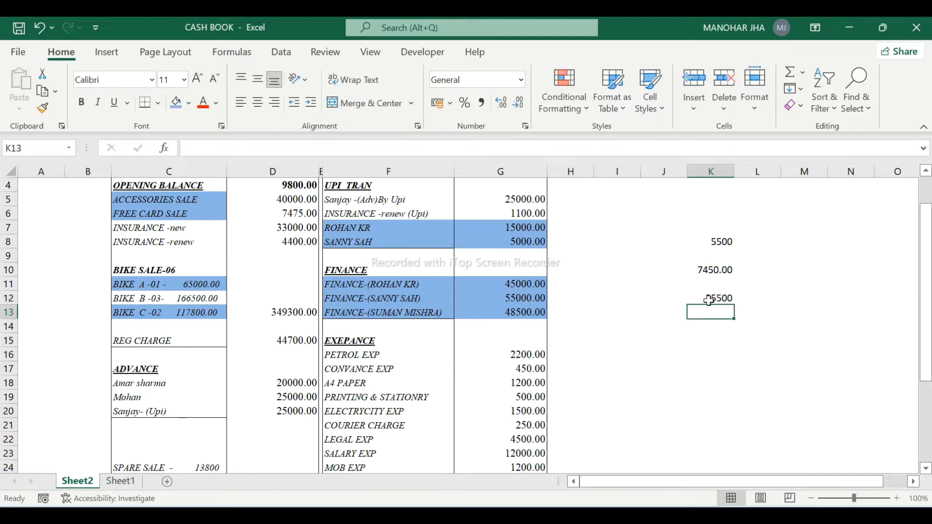
- Enter 55,500 inclusive of GST with CGST @ 14% and SGST @ 14% lines, and save the sale
key("alt+Tab")
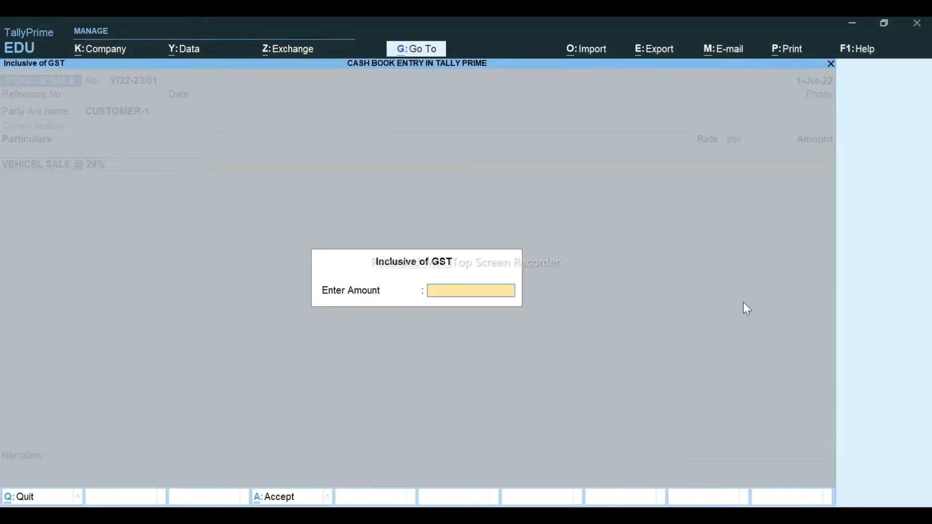
type("55500")
key("Return")
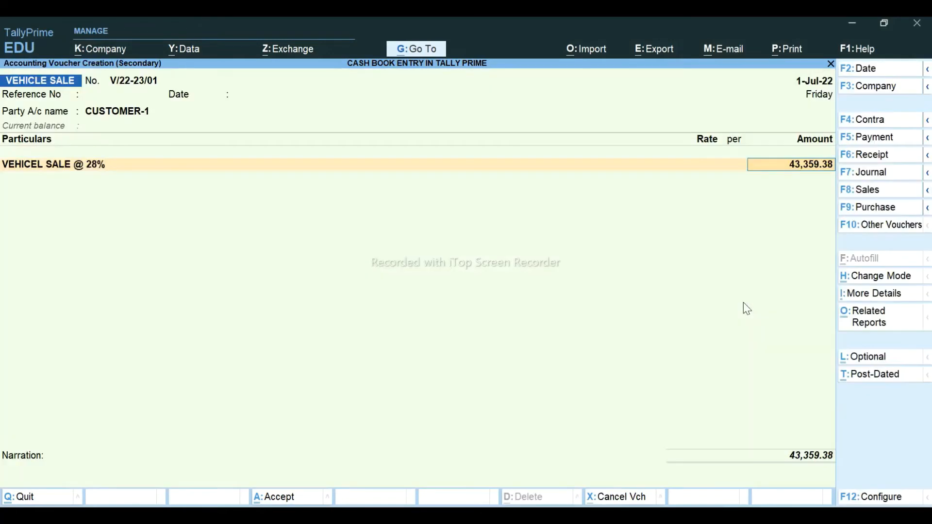
key("Return")
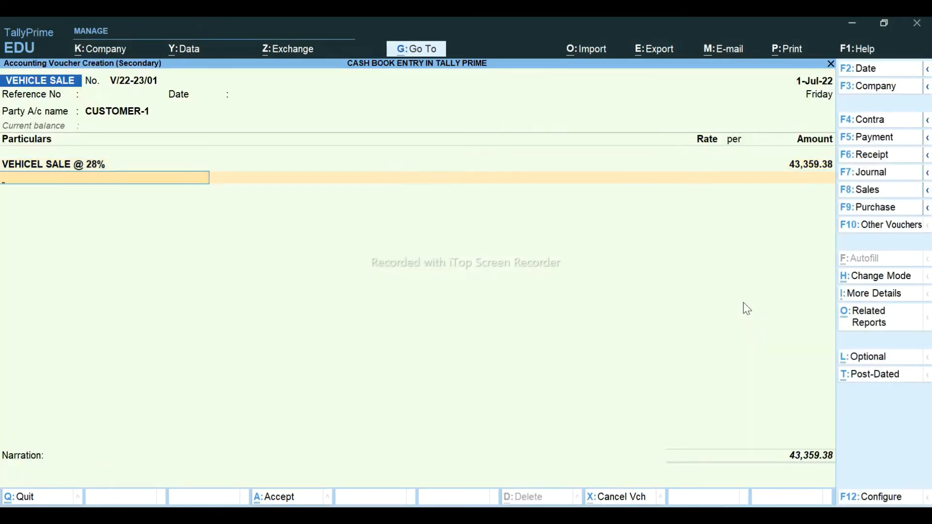
type("CG")
key("Return")
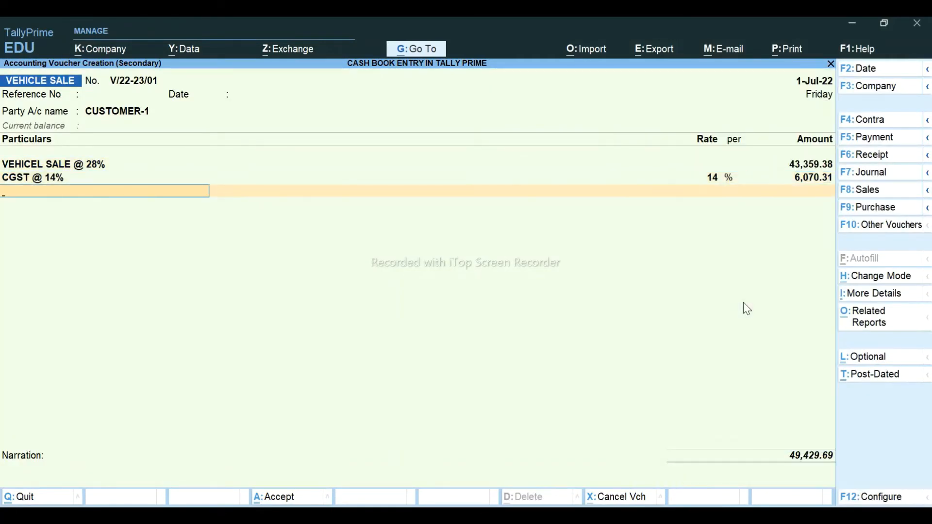
type("SG")
key("Return")
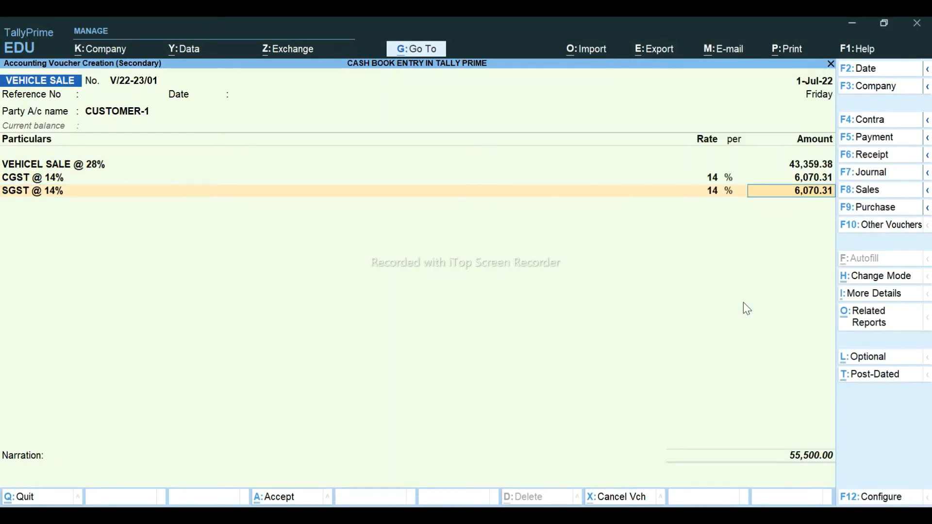
key("Return")
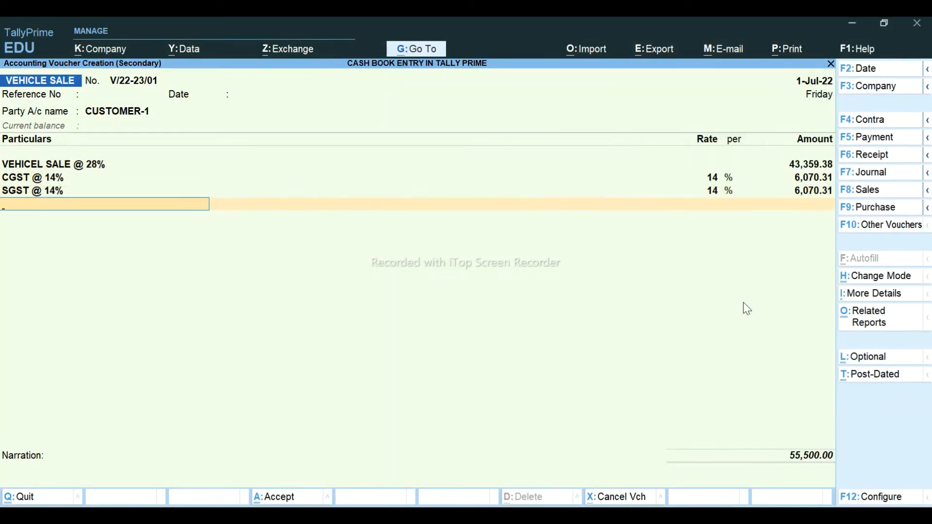
key("Return")
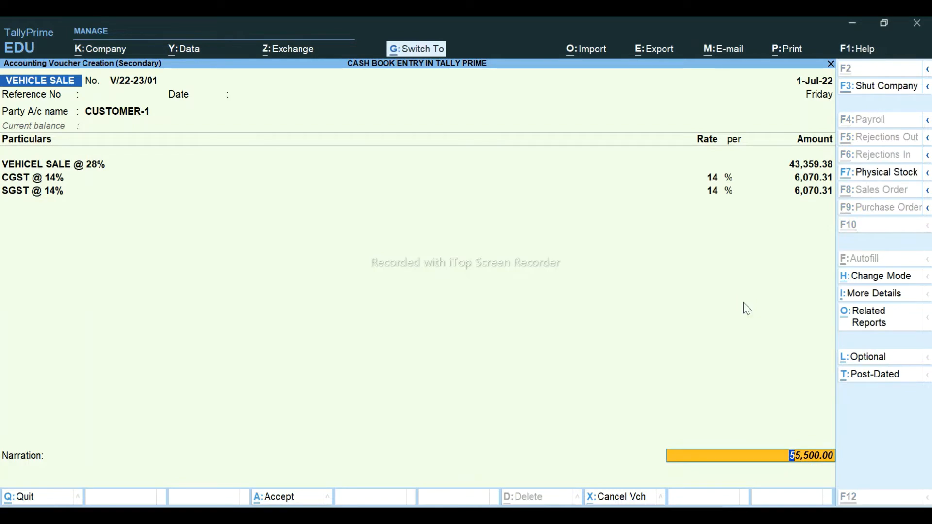
key("ctrl+a")
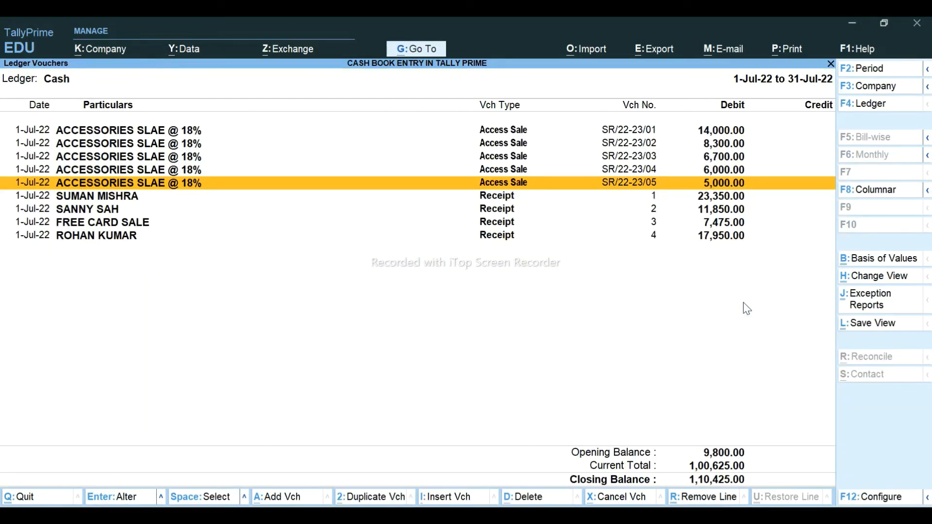
- Open the Ledger Vouchers report for CUSTOMER-1
key("alt+g")
key("Down")
key("Down")
key("Down")
key("Down")
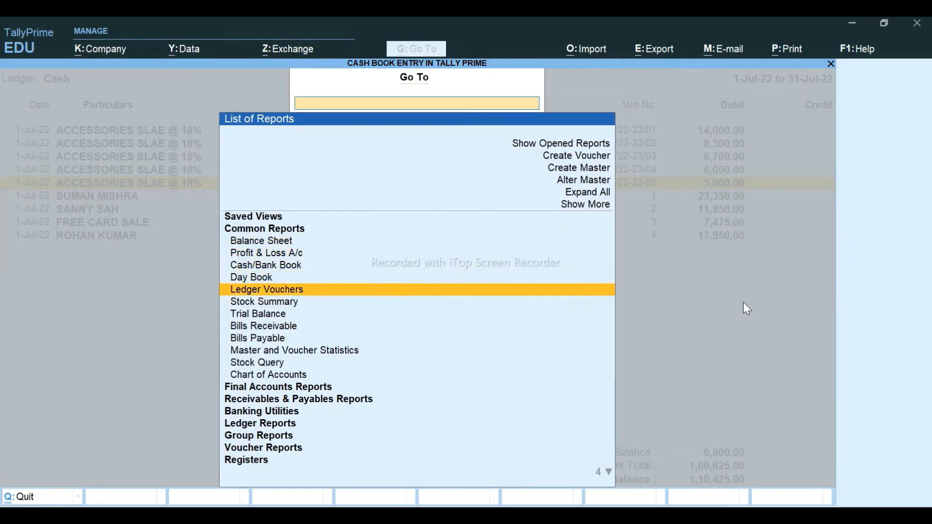
key("Return")
type("CU")
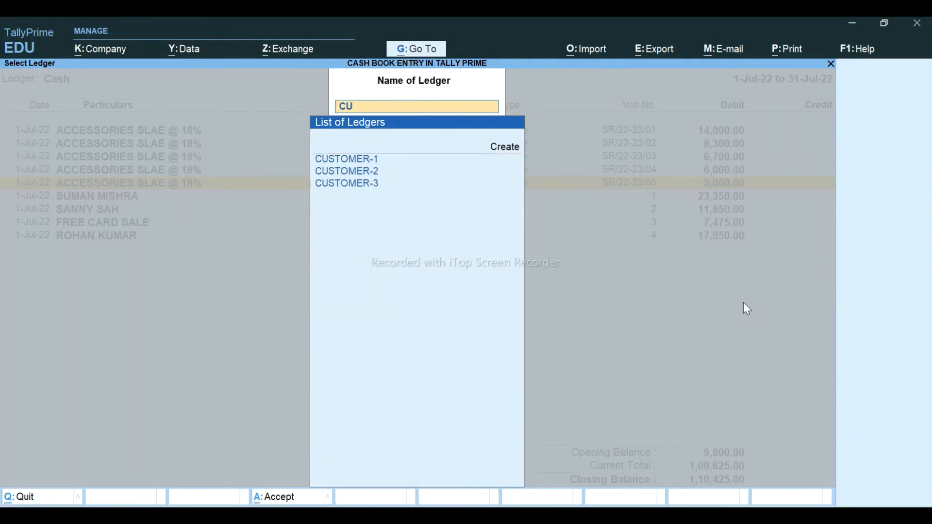
key("Return")
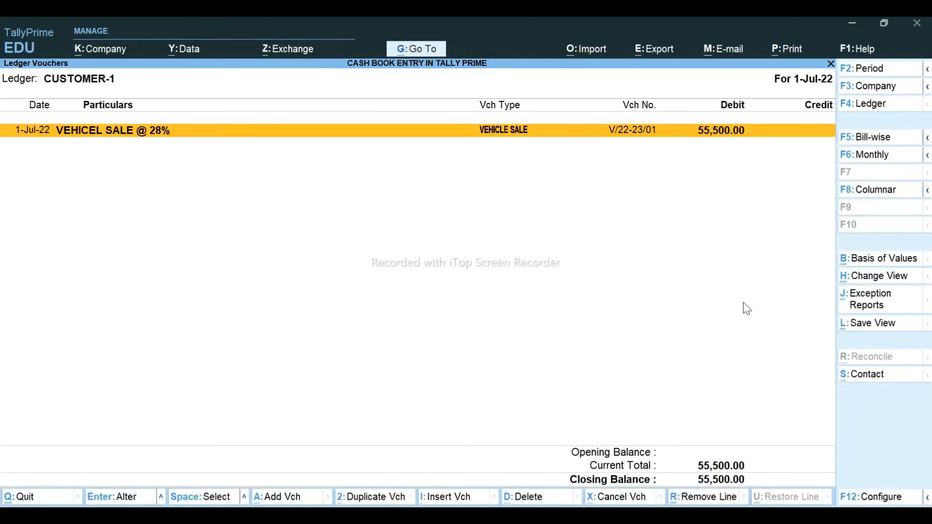
- After checking the Excel cash book, duplicate the vehicle sale voucher twice and save both copies
key("alt+Tab")
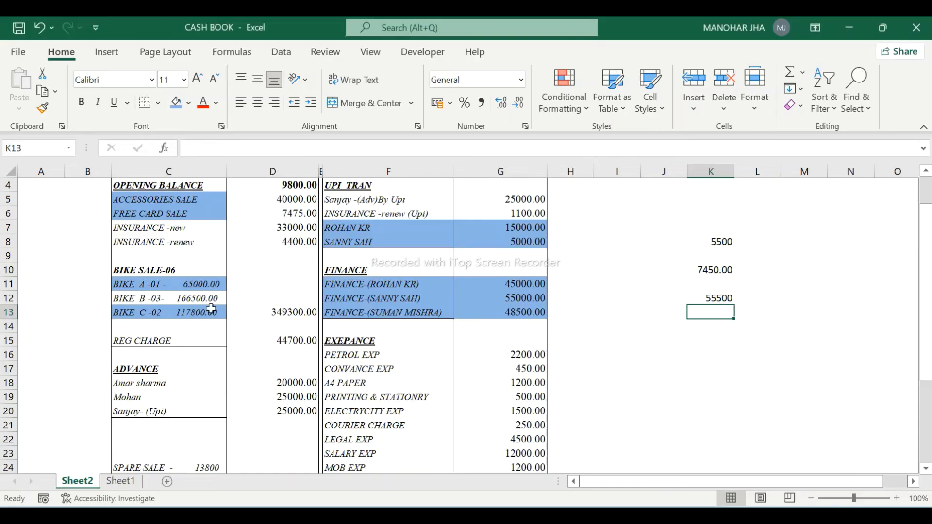
key("alt+Tab")
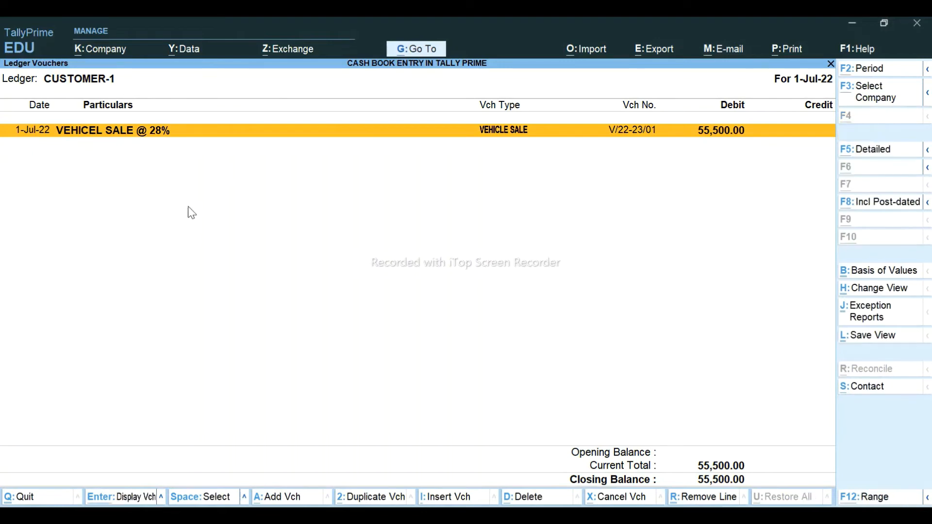
key("alt+2")
key("ctrl+a")
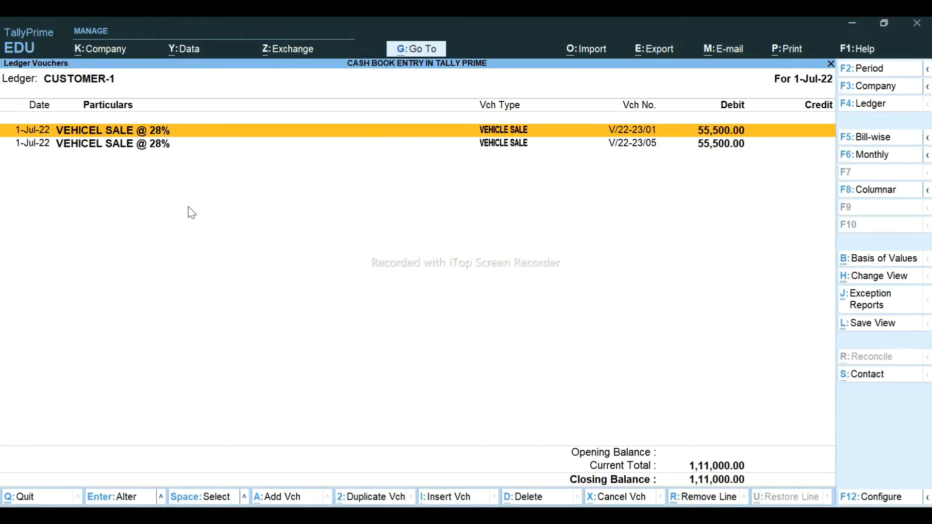
key("alt+2")
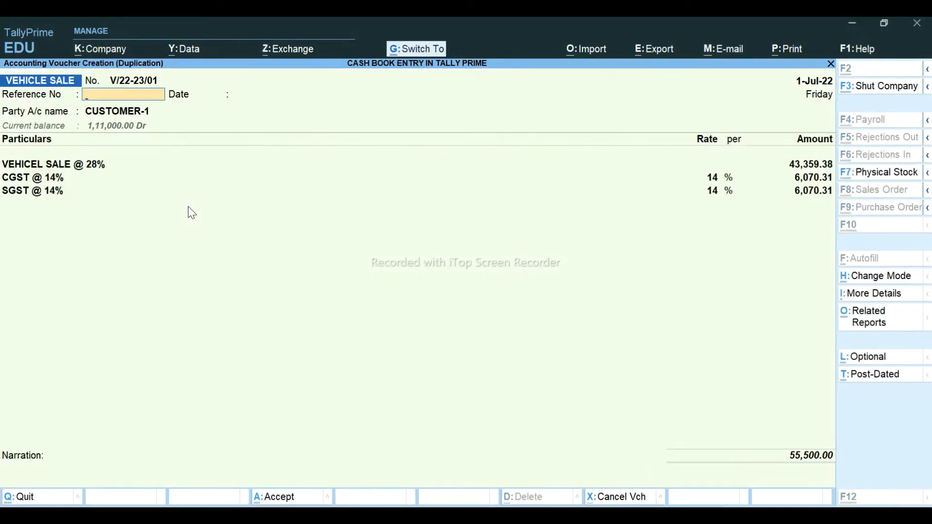
key("ctrl+a")
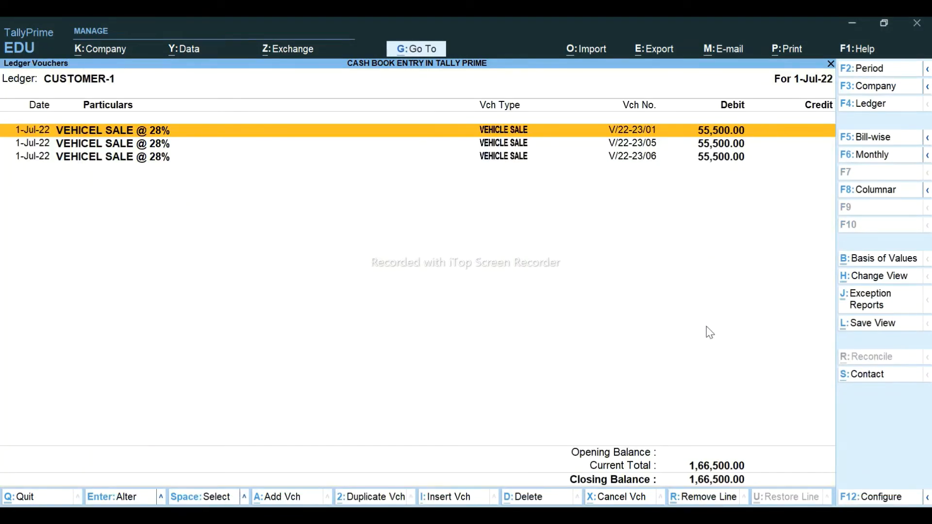
- Compare with the Excel cash book, then start a new voucher (V/22-23/07) from the ledger report
key("alt")
key("alt+Tab")
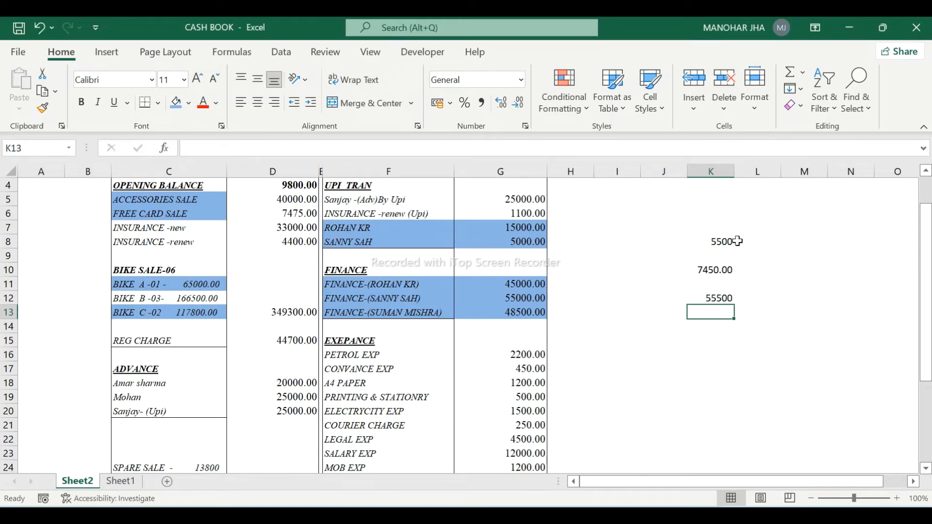
key("alt+Tab")
key("Down")
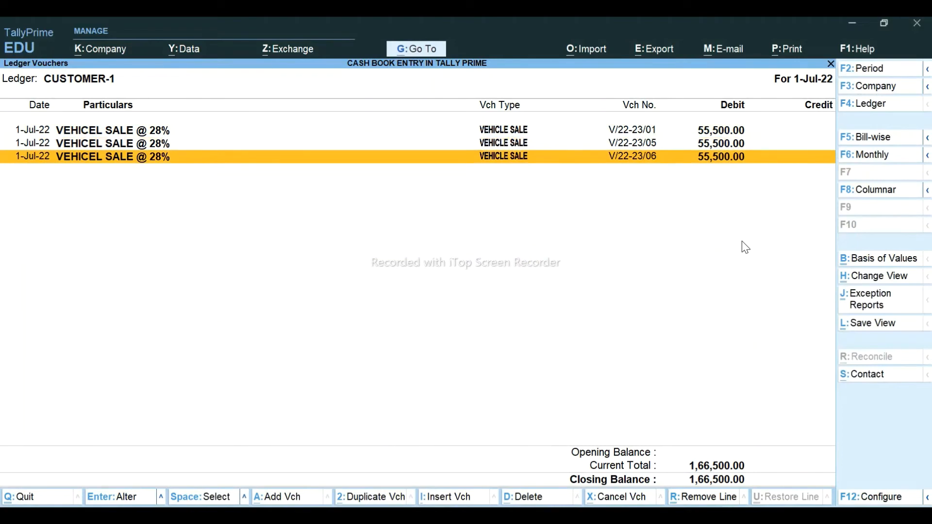
key("alt+a")
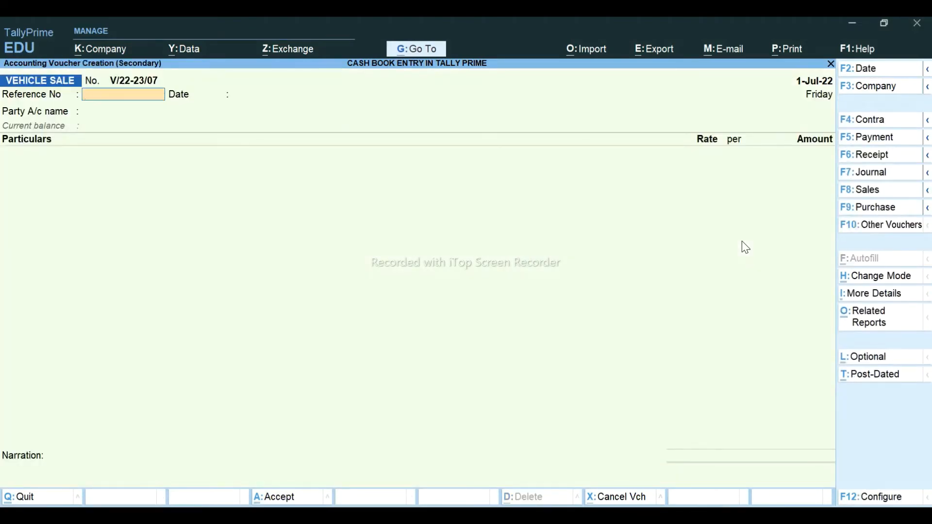
- Start a journal debiting CUSTOMER-1 5,500 with new bill reference 12
left_click(883, 179)
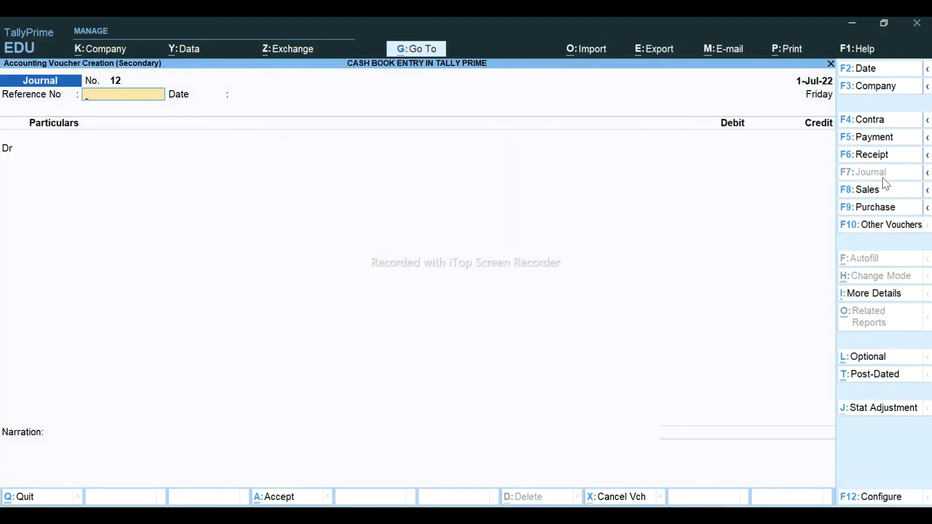
key("Return")
key("Return")
type("CU")
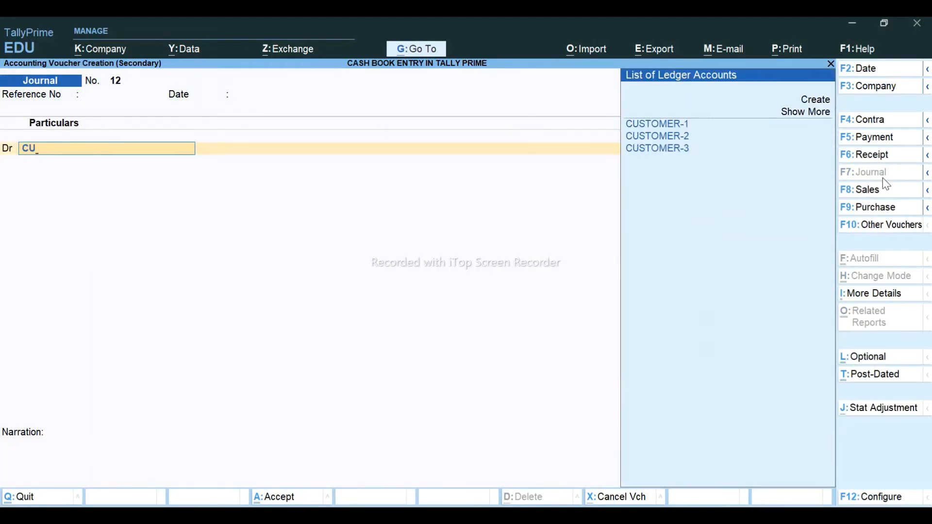
key("Return")
type("55")
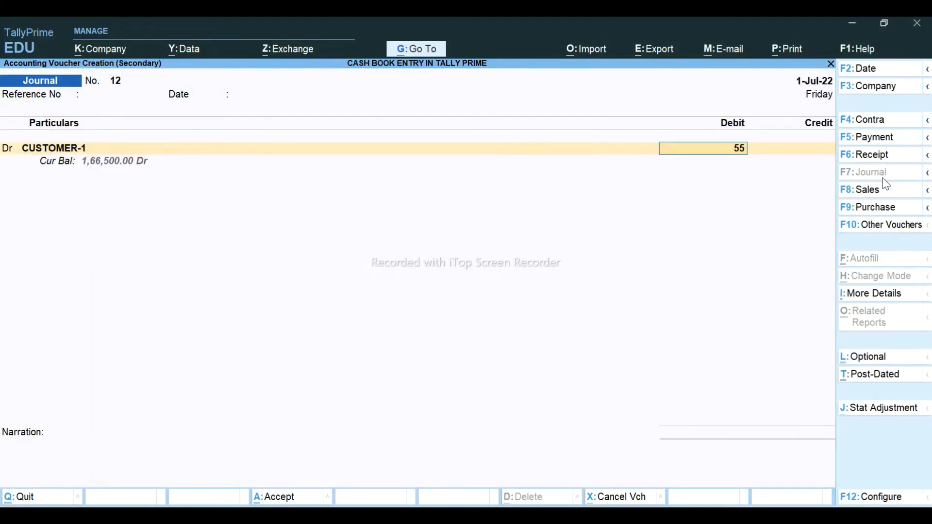
type("00")
key("alt+Tab")
key("alt+Tab")
key("Return")
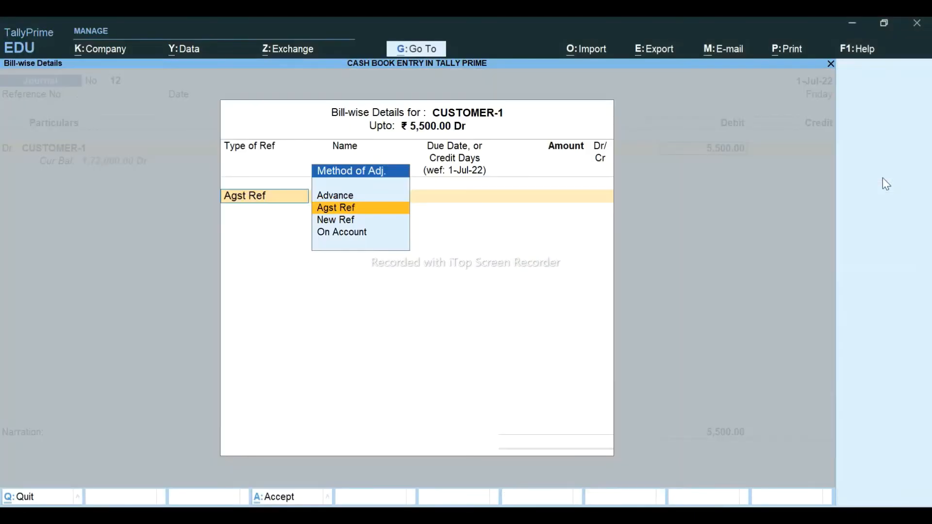
key("Down")
key("Return")
key("Return")
key("Return")
key("Return")
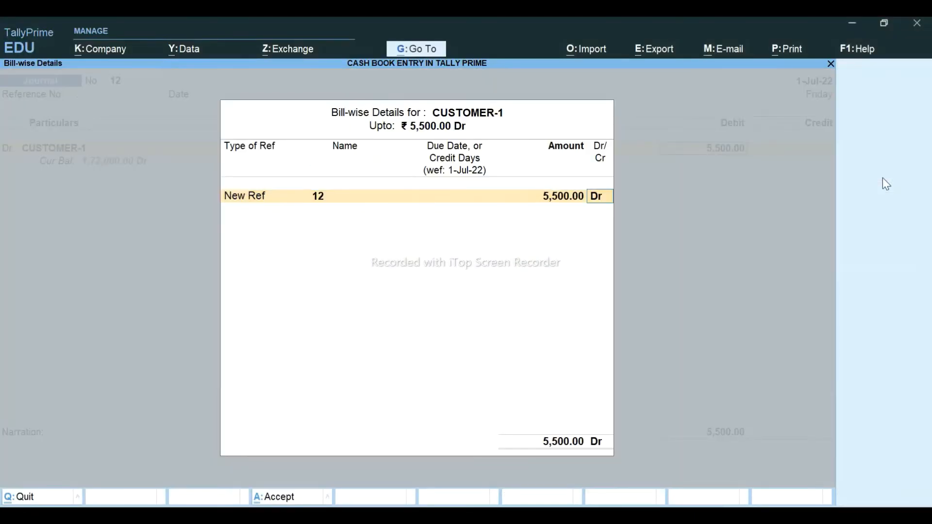
- Credit INSURANCE -(NEW) 5,500 on account and complete the journal
type("ins")
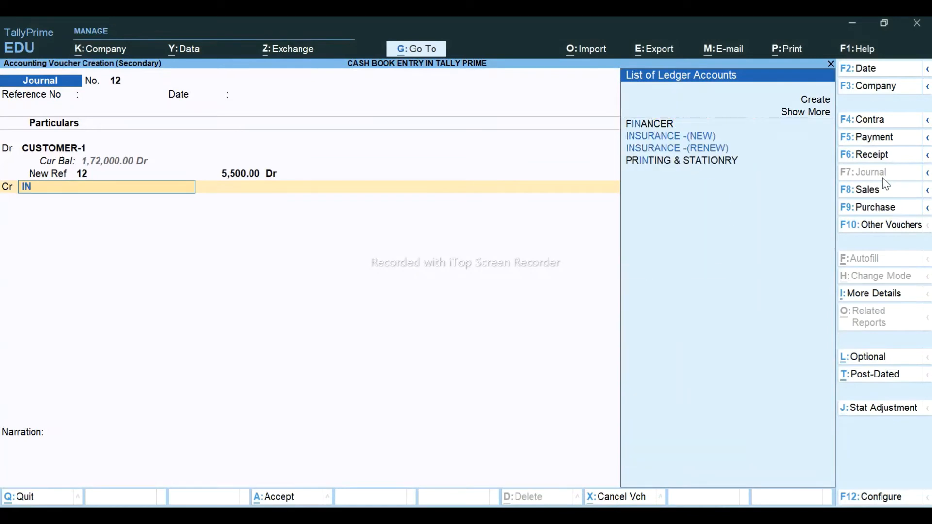
key("Return")
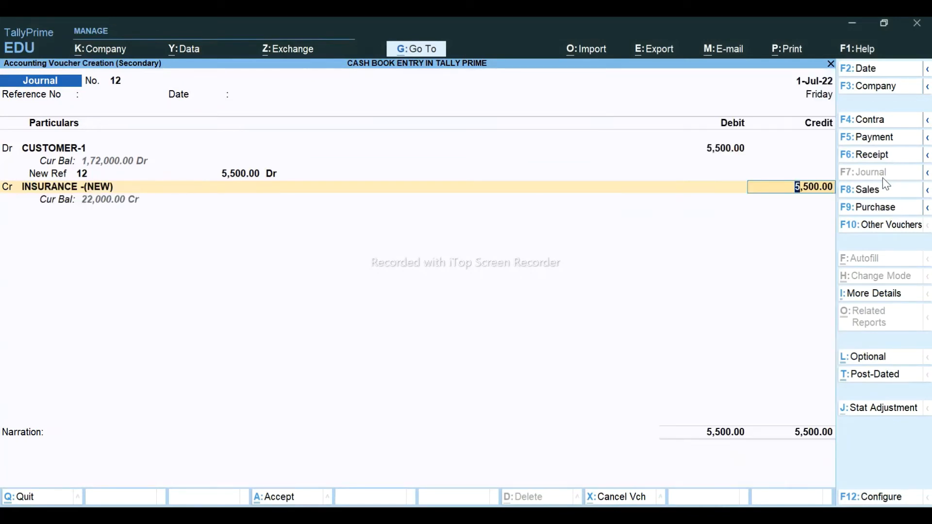
key("Return")
key("Return")
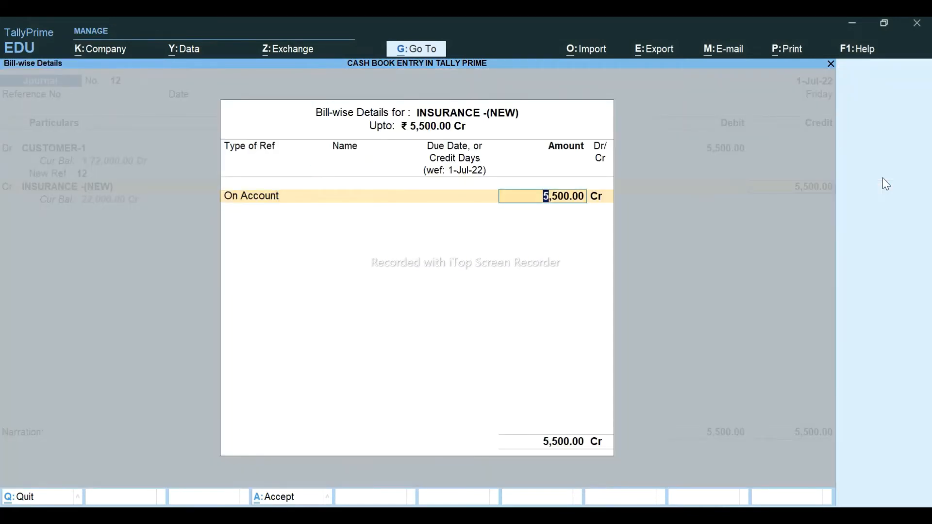
key("Return")
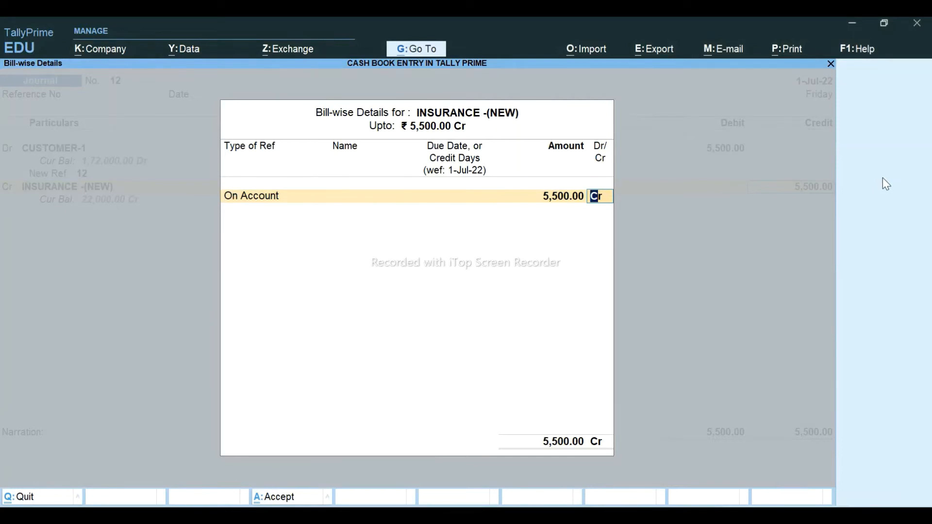
key("Return")
key("Return")
key("Return")
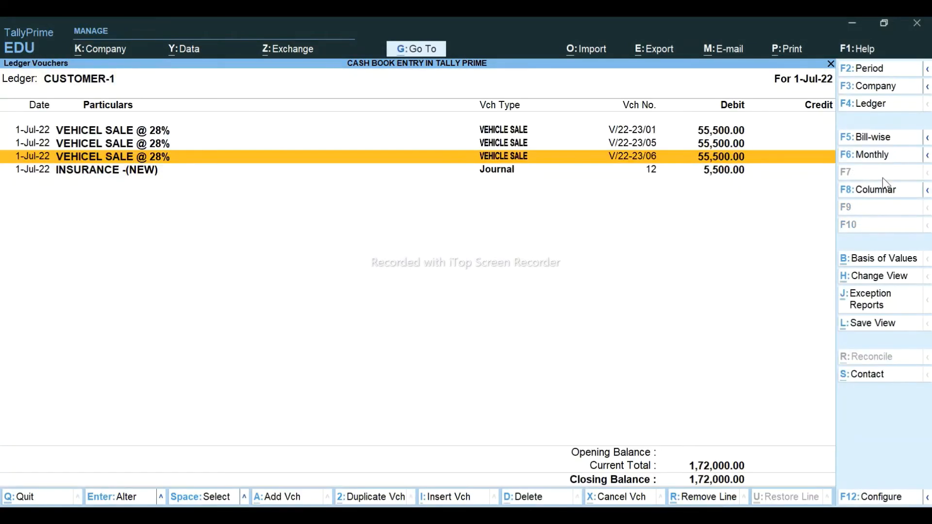
- Duplicate the 5,500 insurance journal with CUSTOMER-2 as debit ledger and save it
key("Down")
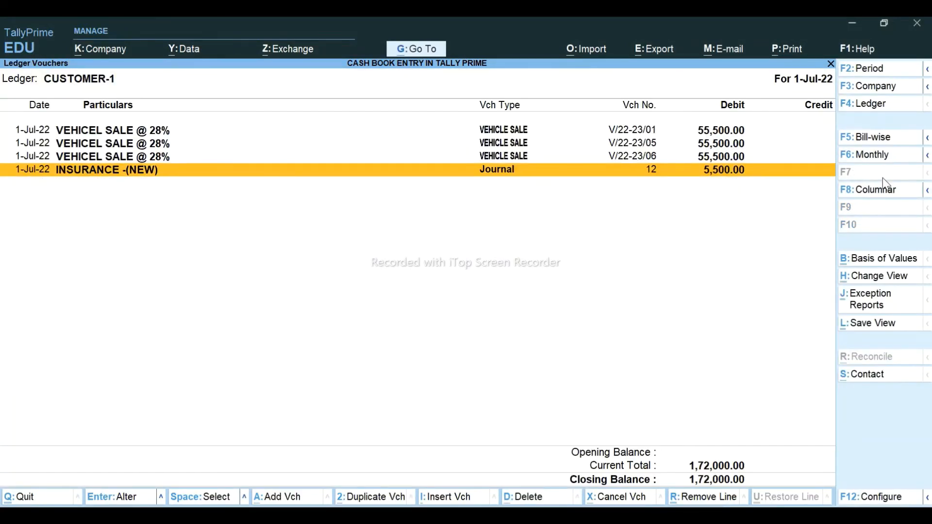
key("alt+2")
key("Return")
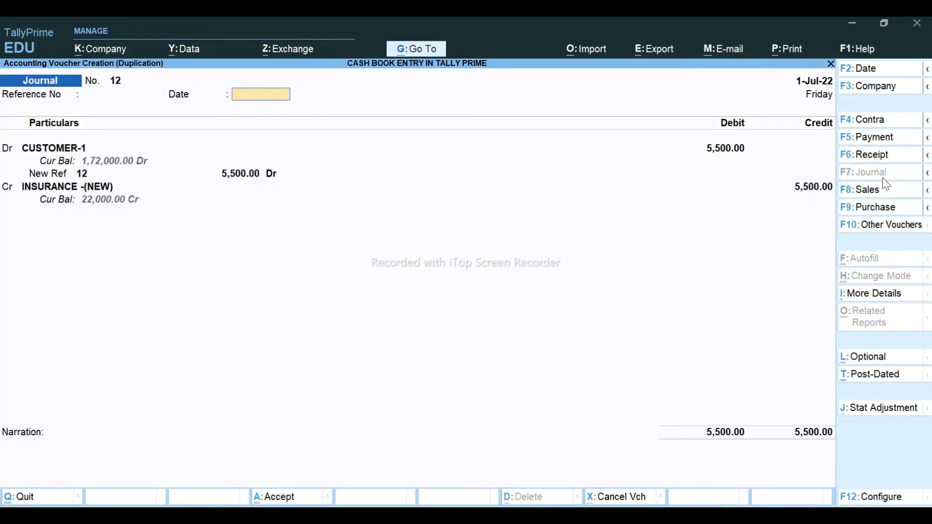
key("Return")
key("Down")
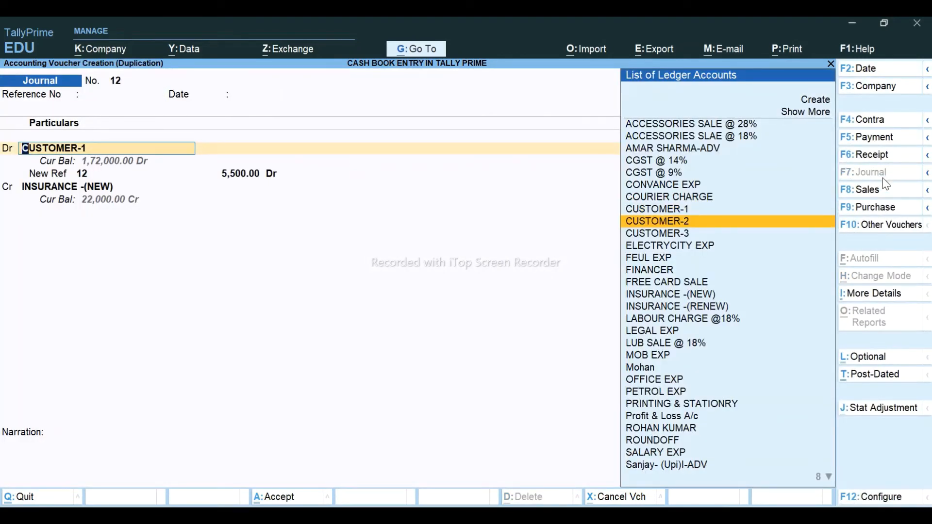
key("Return")
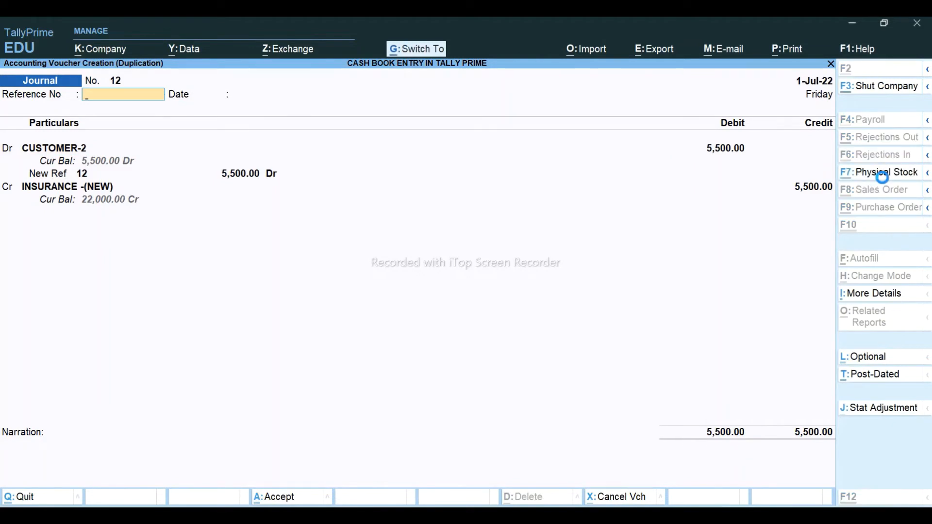
key("ctrl+a")
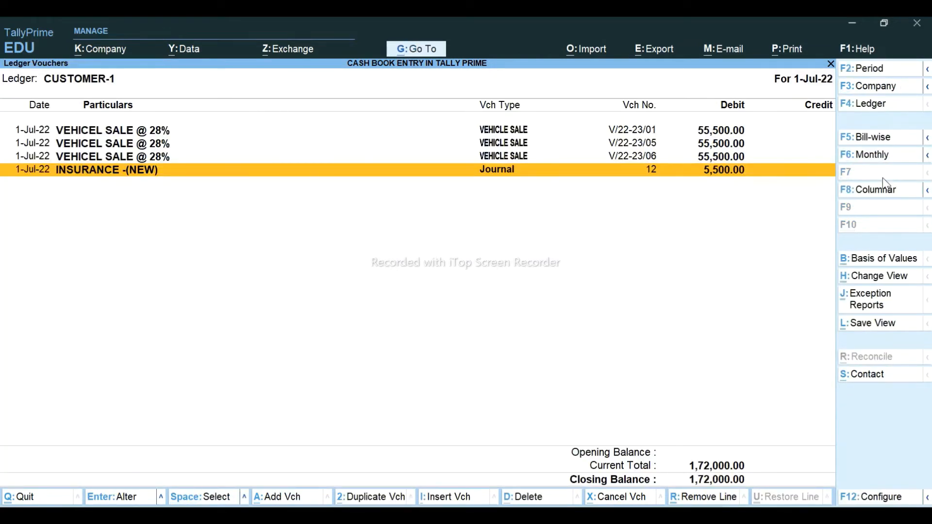
- Post another copy of the 5,500 insurance journal for CUSTOMER-3
key("alt+2")
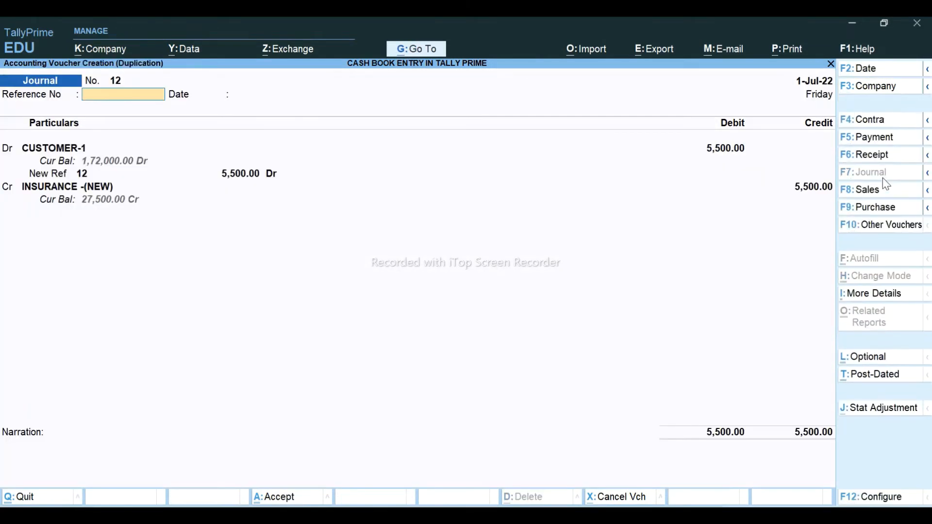
key("Return")
key("Return")
key("Down")
key("Down")
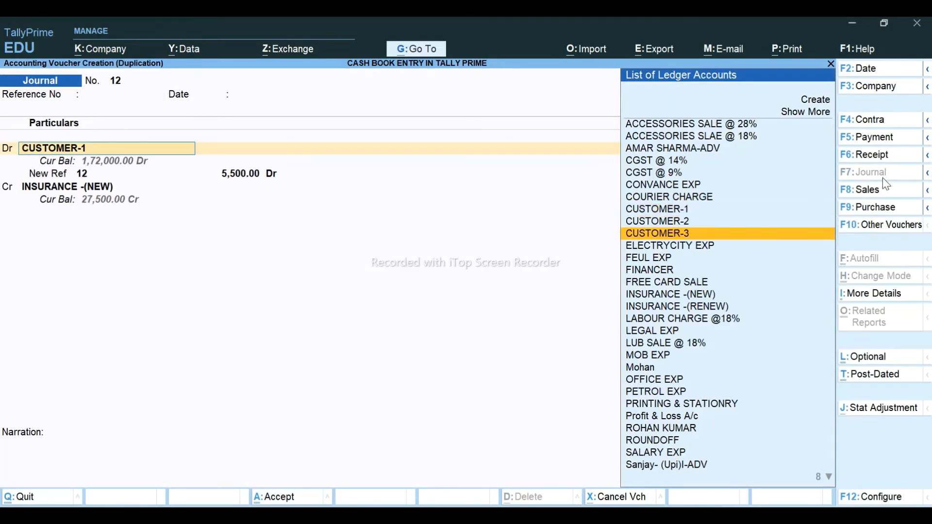
key("Return")
key("ctrl+a")
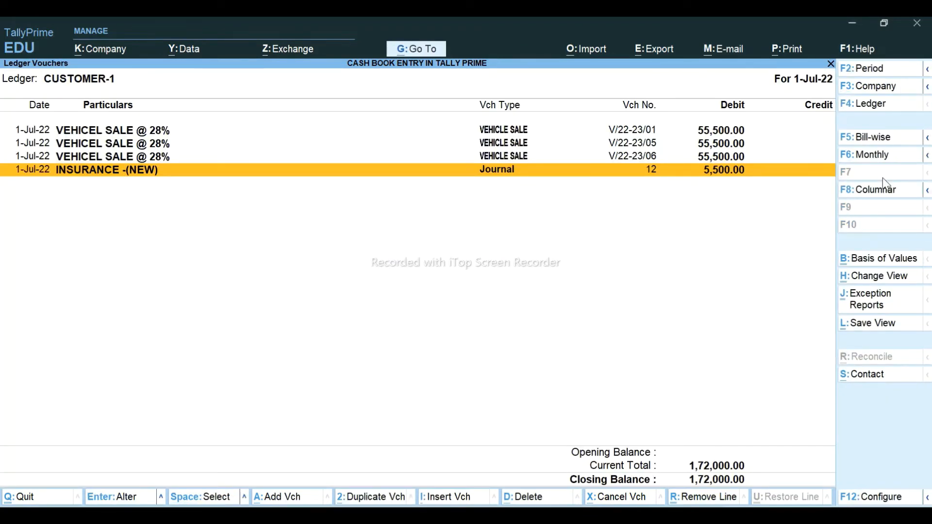
key("Up")
key("Up")
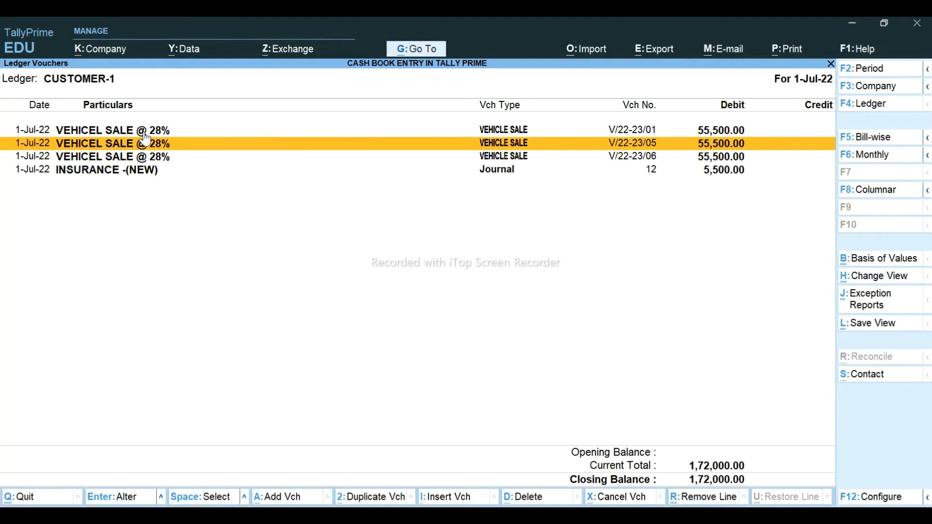
- Change the party of vehicle sale V/22-23/05 to CUSTOMER-2 and save it
left_click(154, 148)
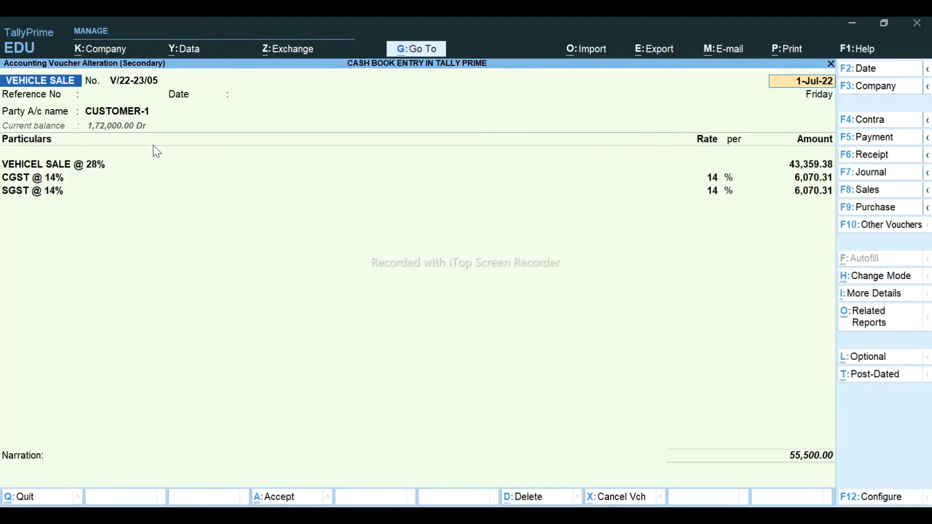
key("Return")
key("Return")
key("Return")
key("BackSpace")
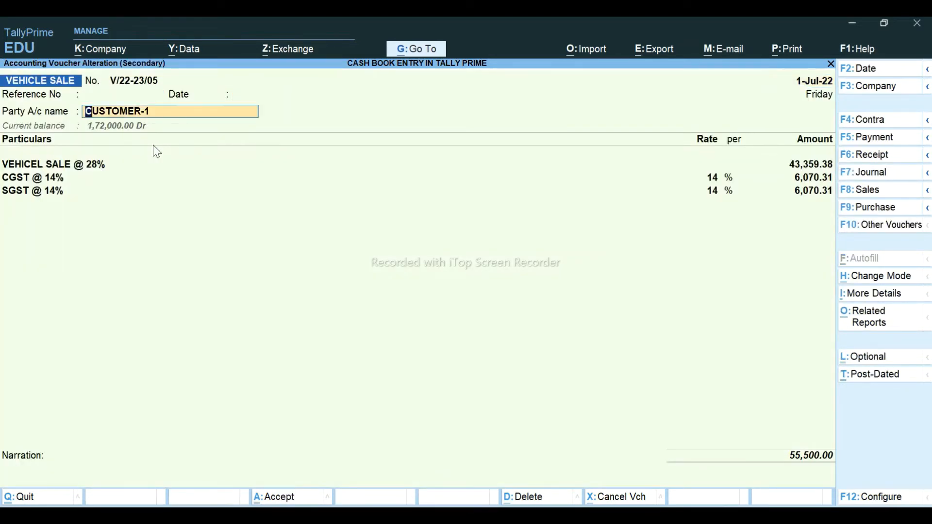
key("Down")
key("Return")
key("y")
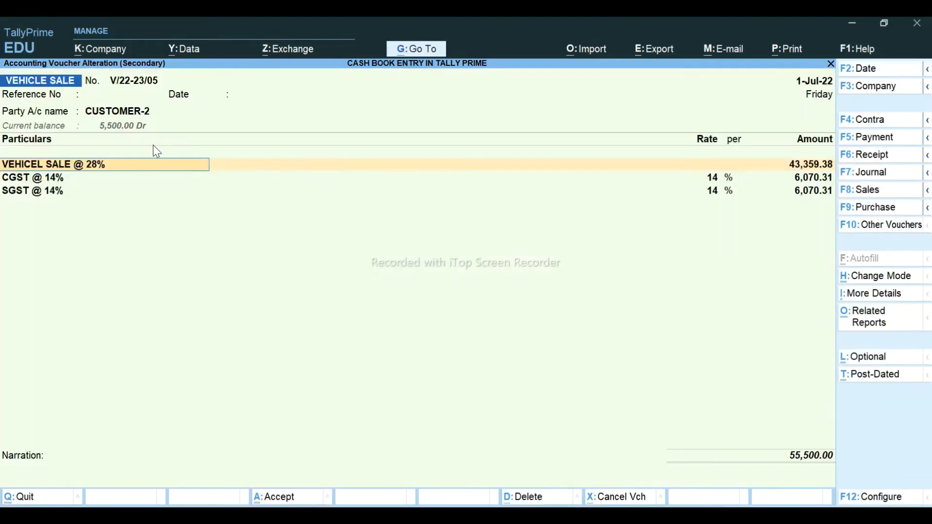
key("ctrl+a")
- Change the party of vehicle sale V/22-23/06 to CUSTOMER-3 and save it
left_click(155, 147)
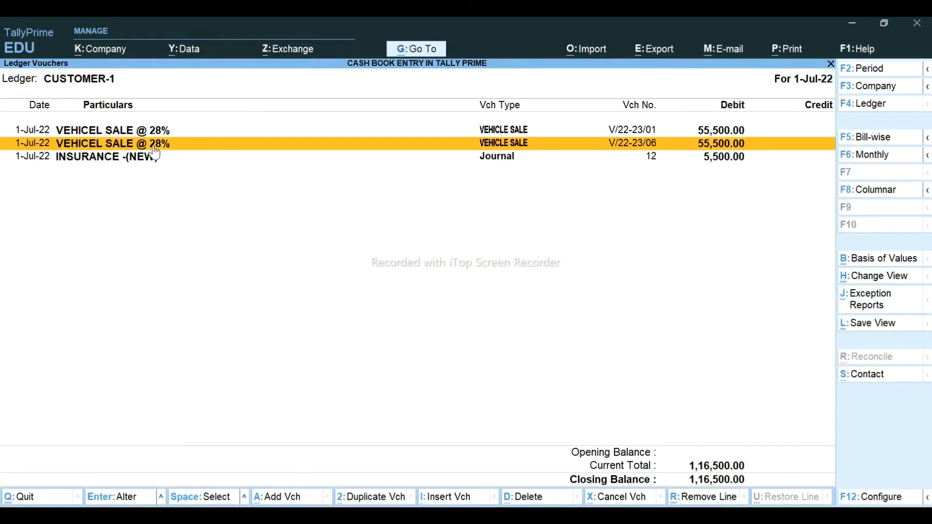
left_click(154, 147)
key("Return")
key("Return")
key("Return")
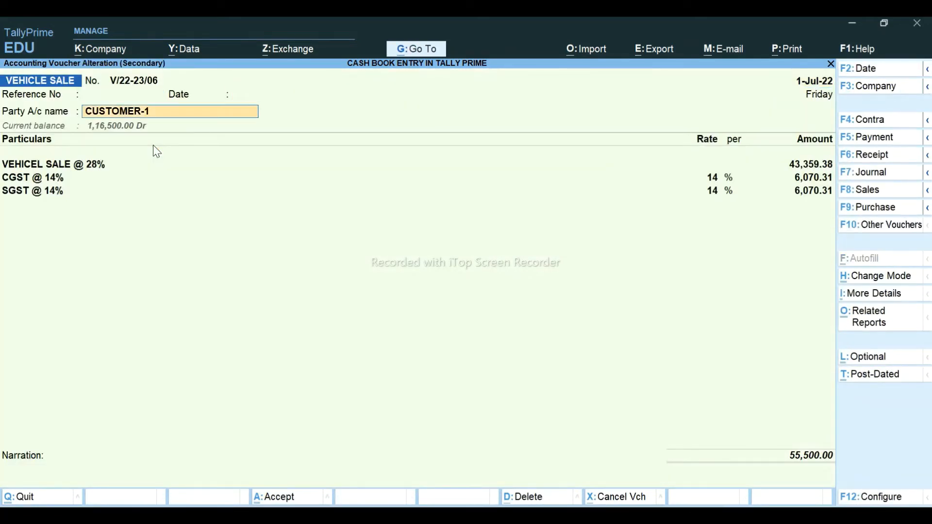
key("BackSpace")
key("Down")
key("Down")
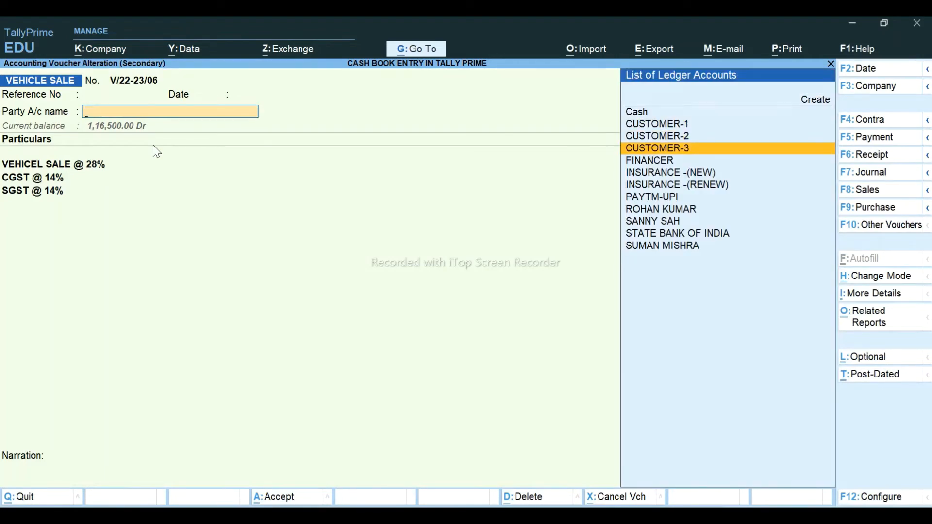
key("Return")
key("y")
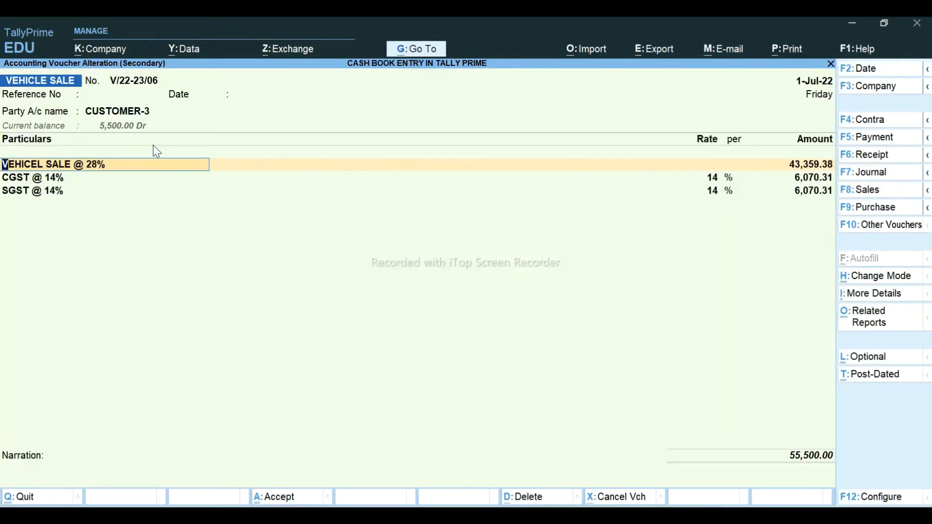
key("ctrl+a")
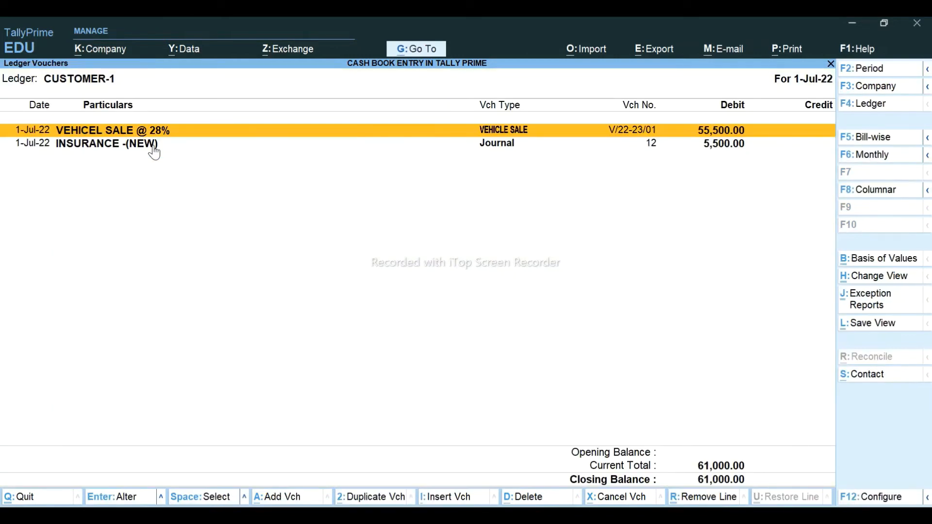
- Check the Excel amount, then start a journal debiting CUSTOMER-1 7,450
left_click(154, 148)
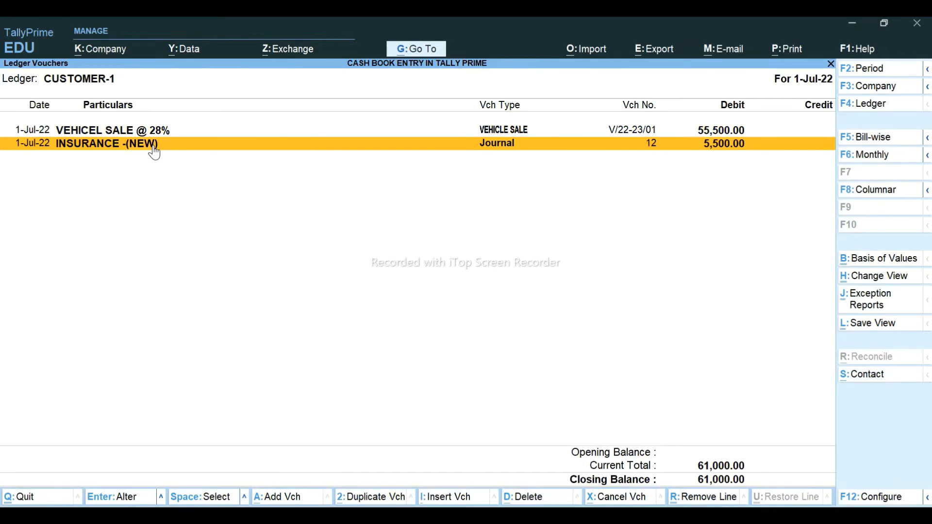
key("alt+Tab")
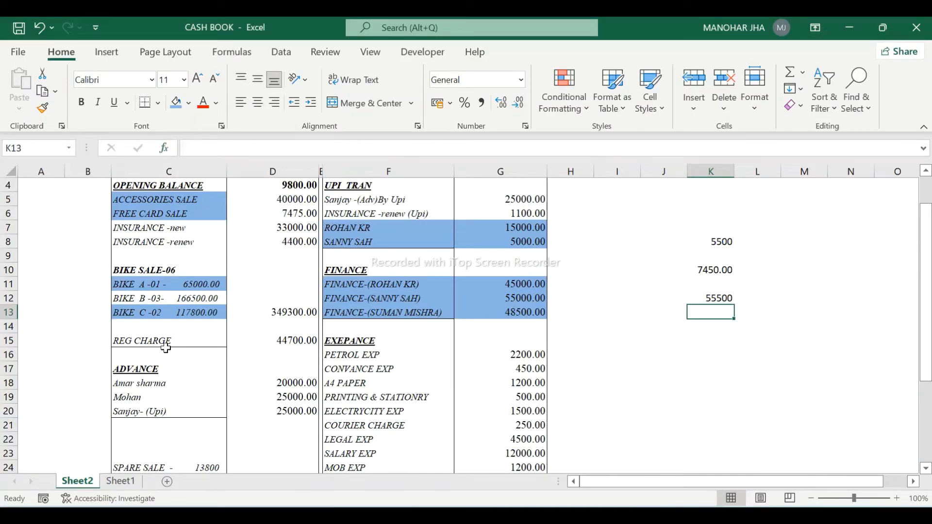
key("alt+Tab")
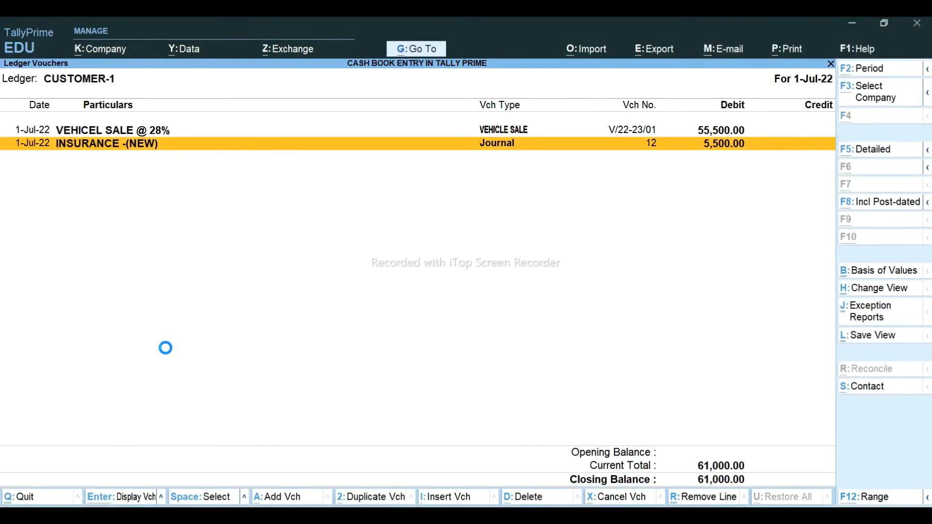
key("alt+a")
key("Return")
key("Return")
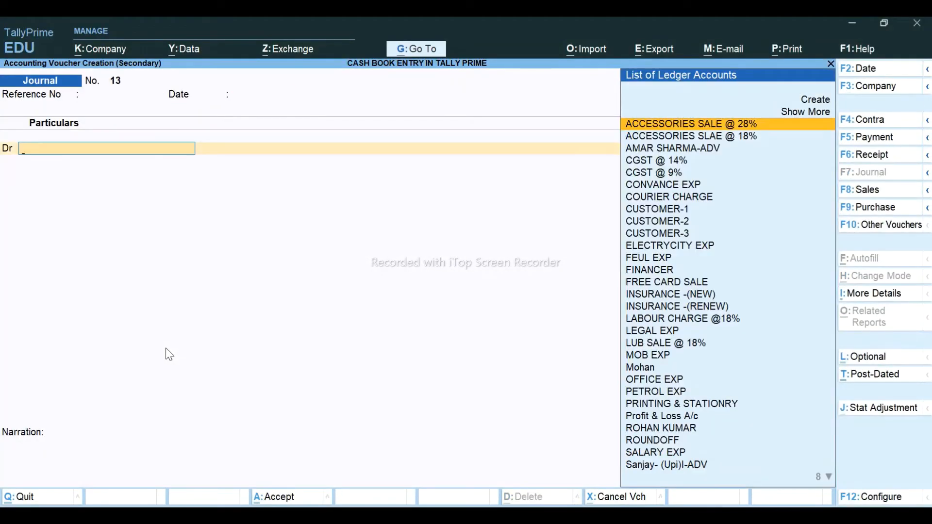
type("CU")
key("Return")
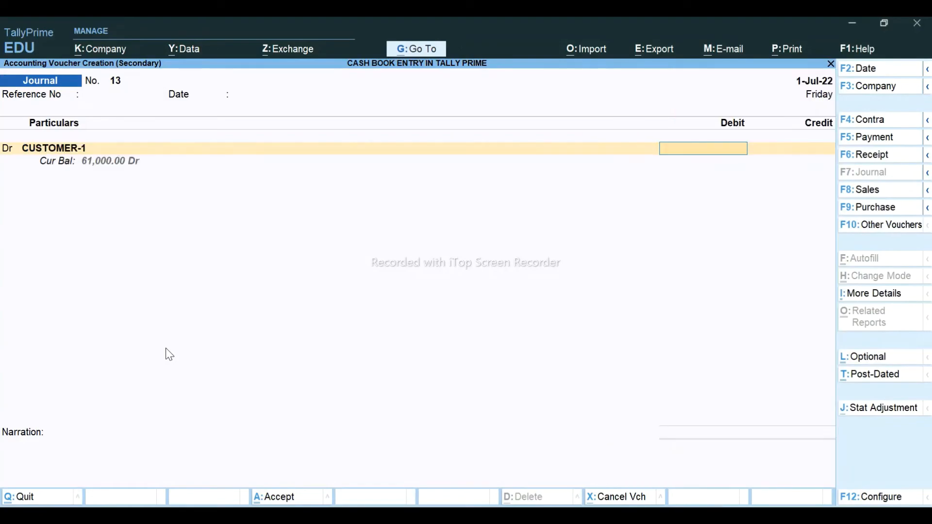
key("alt+Tab")
key("alt+Tab")
type("7,450")
key("Return")
key("Down")
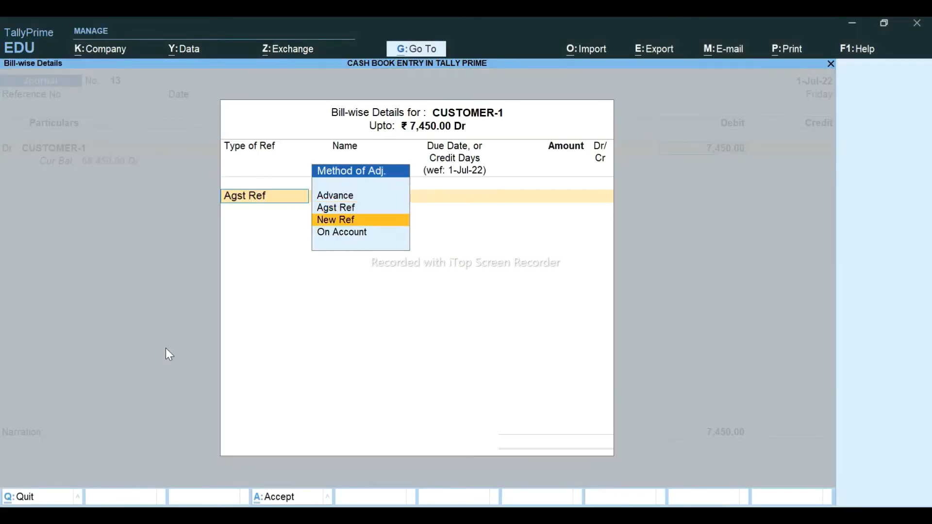
- Set new bill reference 13, credit STATE TRAN CHARGE 7,450, and save the journal
key("Return")
key("Return")
key("Return")
key("Return")
key("Return")
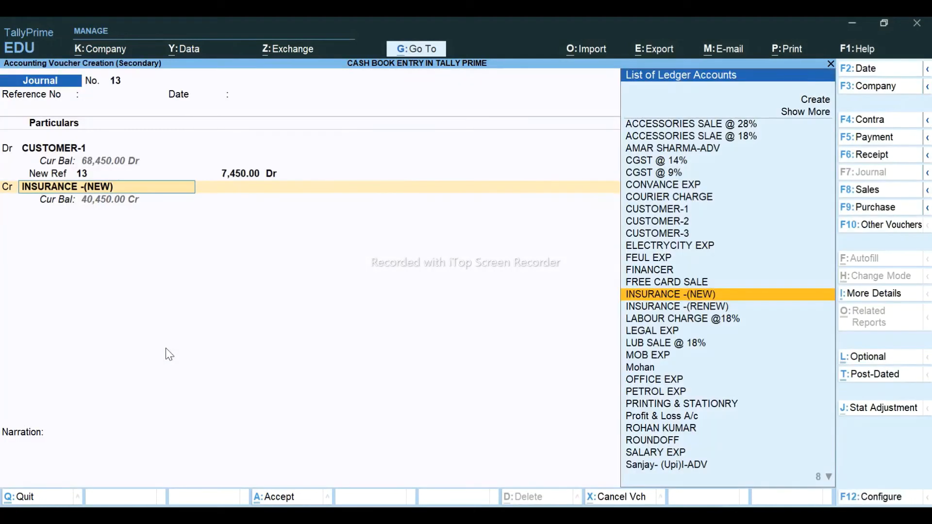
type("STA")
key("Return")
key("Return")
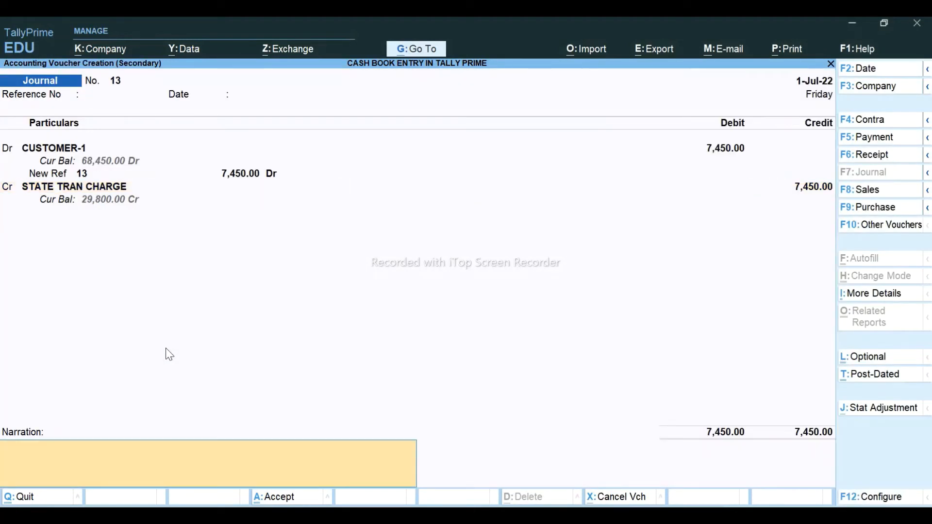
key("Return")
key("Return")
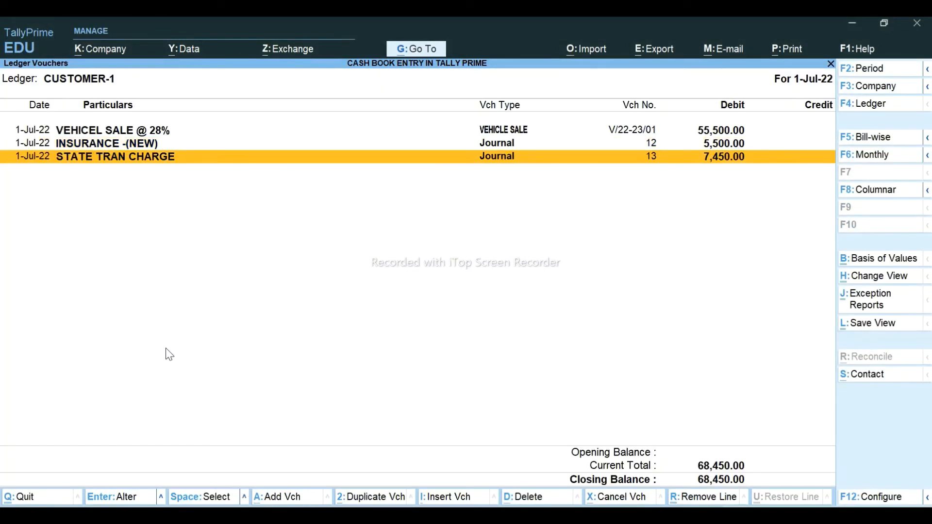
- Try duplicating the journal for CUSTOMER-2, then discard it without saving
key("alt+2")
key("Return")
key("Return")
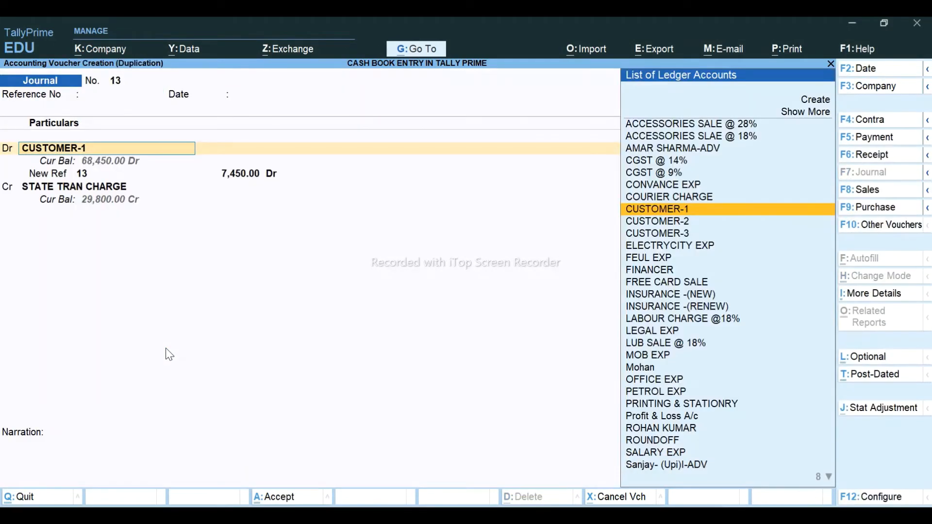
key("Down")
key("Return")
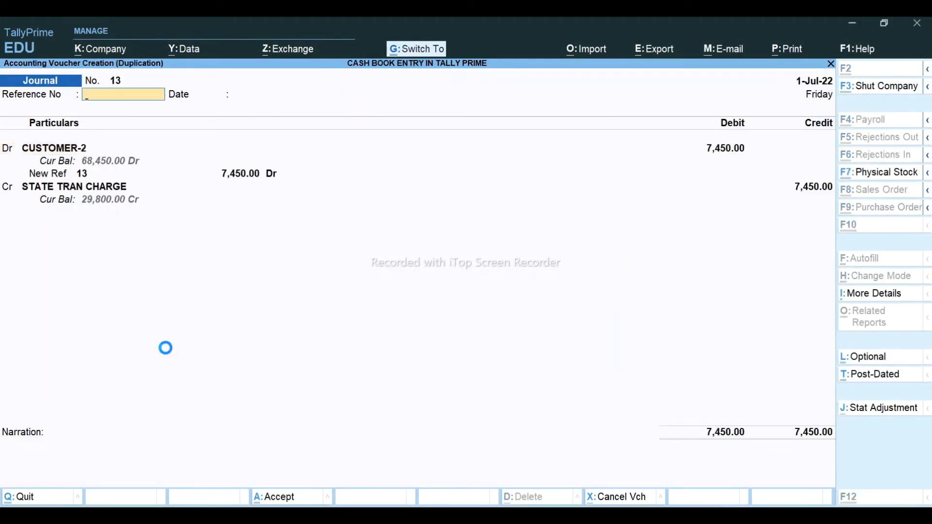
key("ctrl+q")
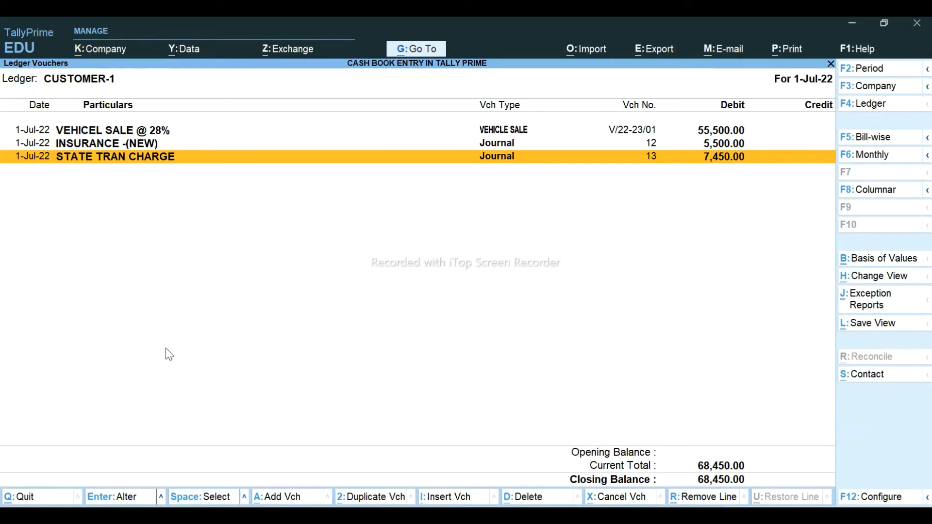
- Duplicate the 7,450 journal for CUSTOMER-3 with new bill reference 15 and save it
key("alt+2")
key("Return")
key("Return")
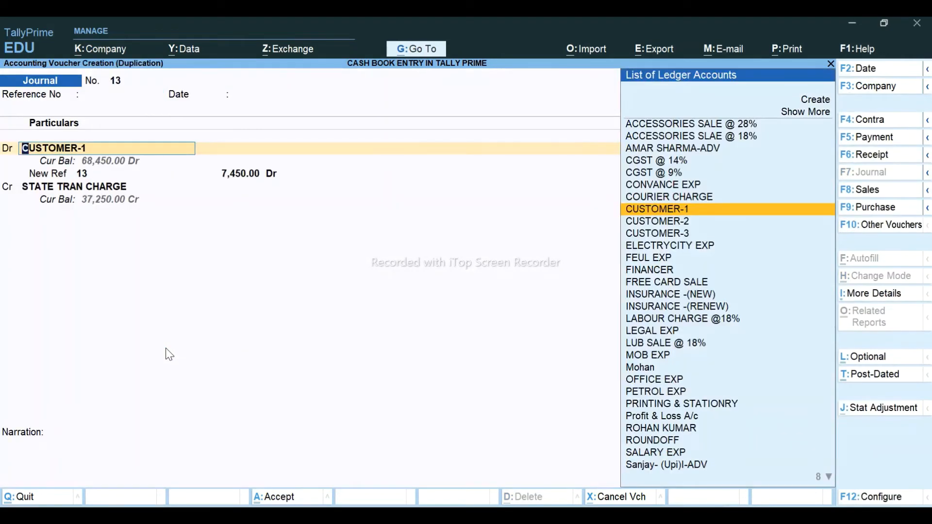
key("Down")
key("Down")
key("ctrl+a")
key("Return")
key("Return")
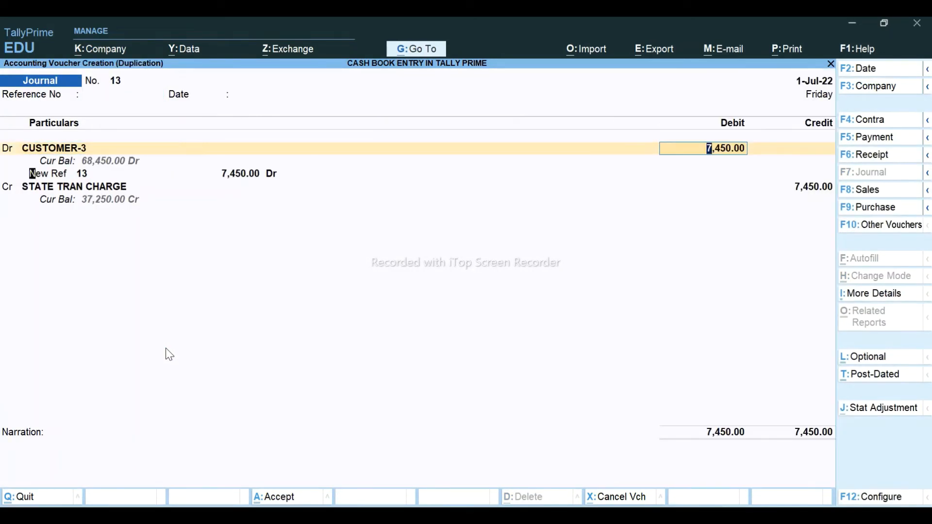
key("Return")
key("Return")
type("15")
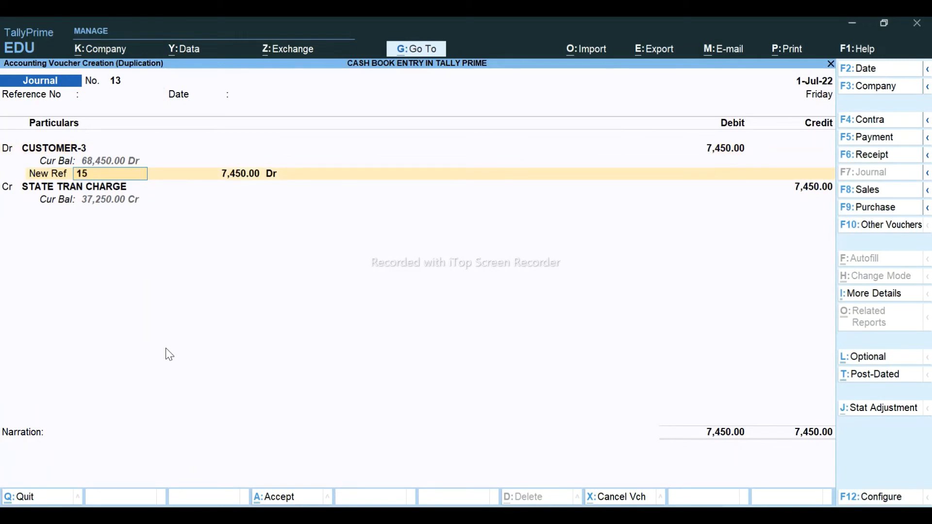
key("Return")
key("Return")
key("ctrl")
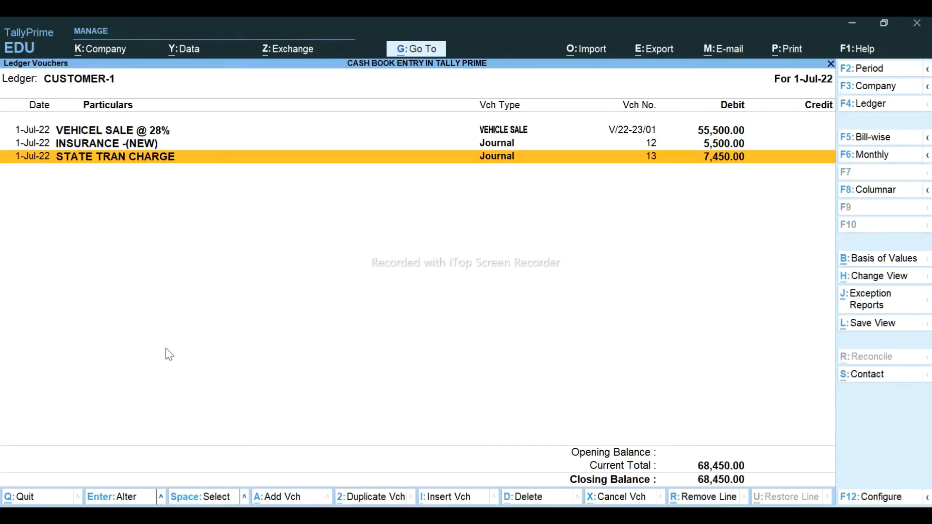
key("Up")
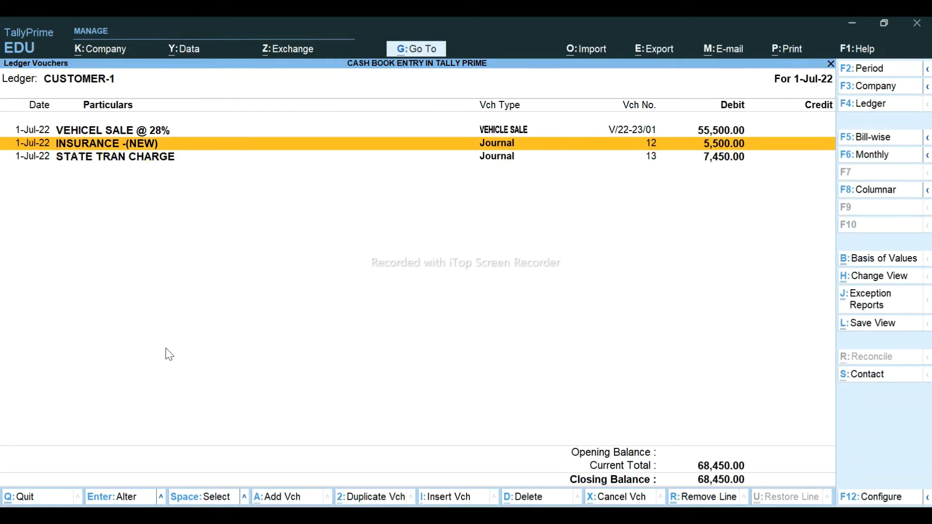
key("alt+Tab")
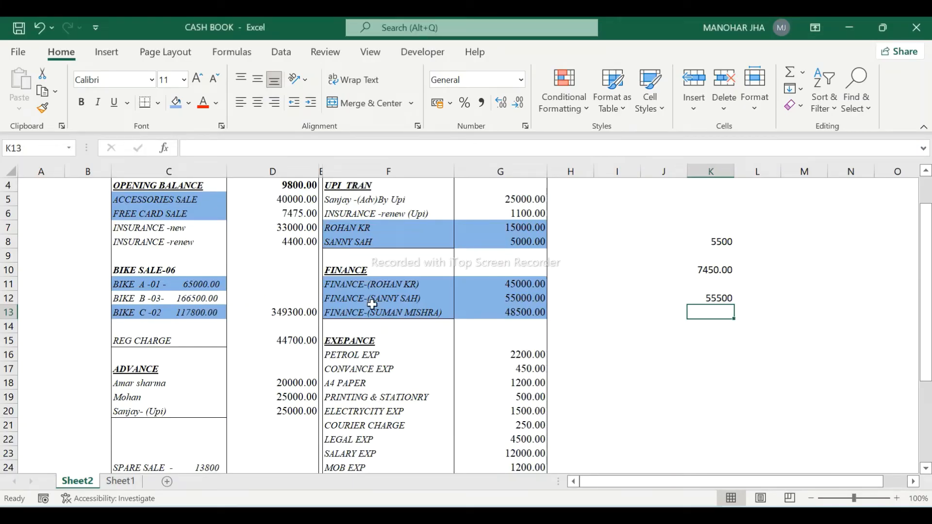
key("alt+Tab")
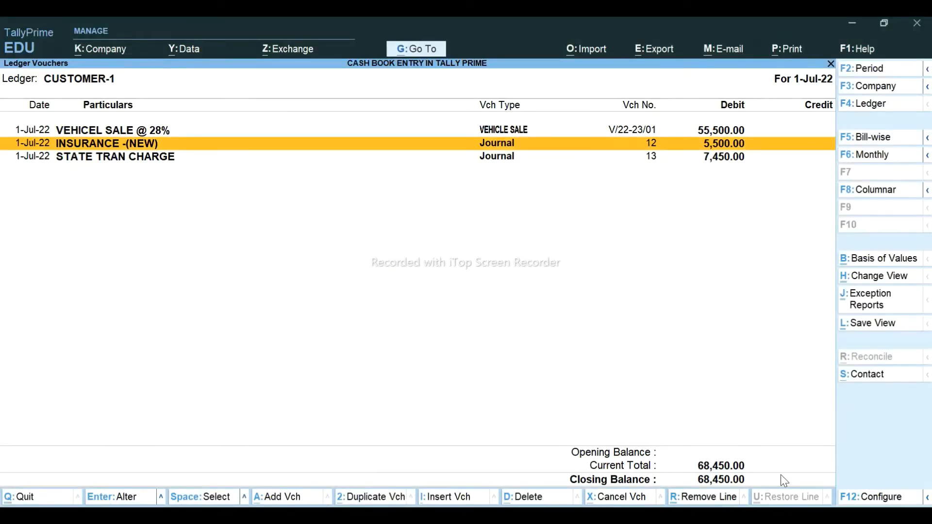
key("Down")
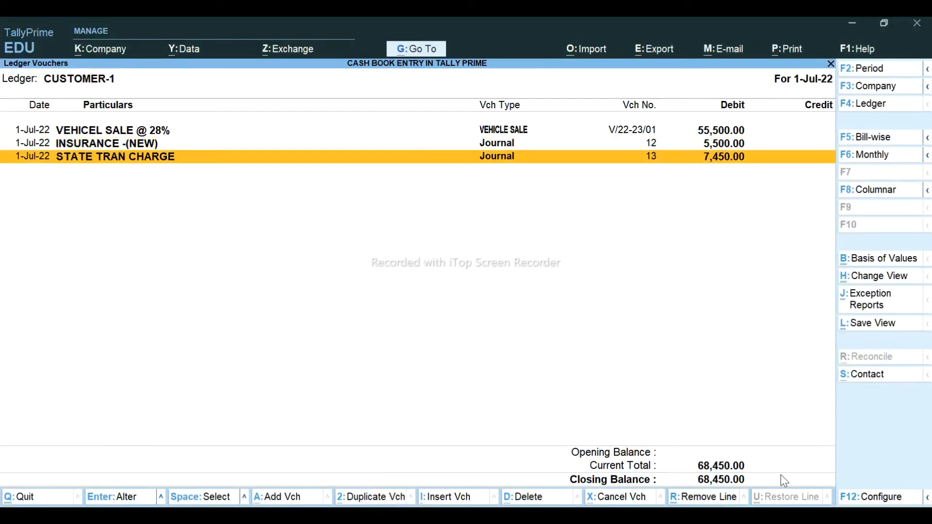
- Start a Receipt voucher with Cash as the account and CUSTOMER-1 as the party
key("alt+a")
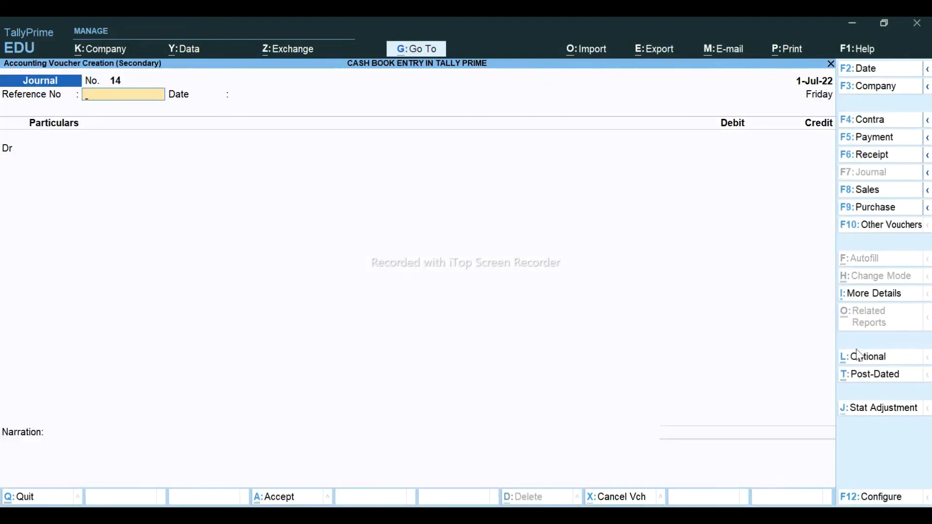
left_click(884, 154)
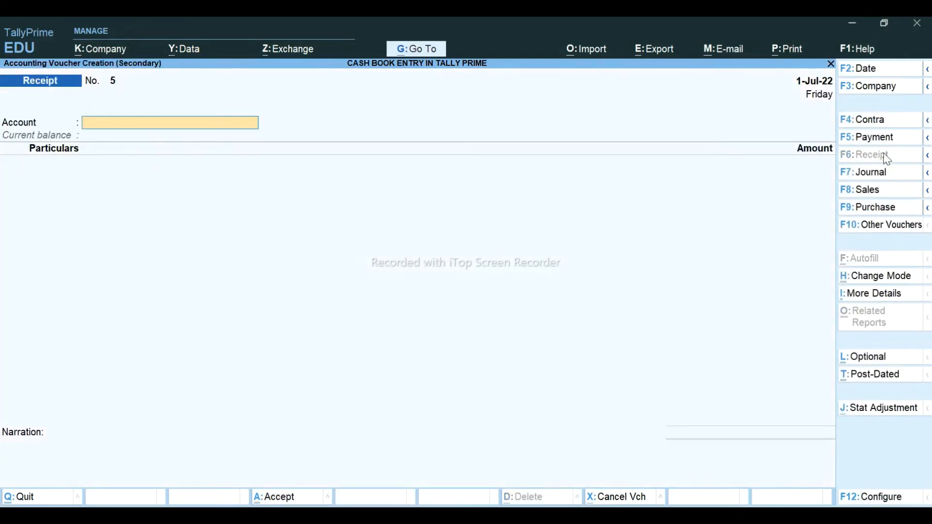
type("CAS")
key("Return")
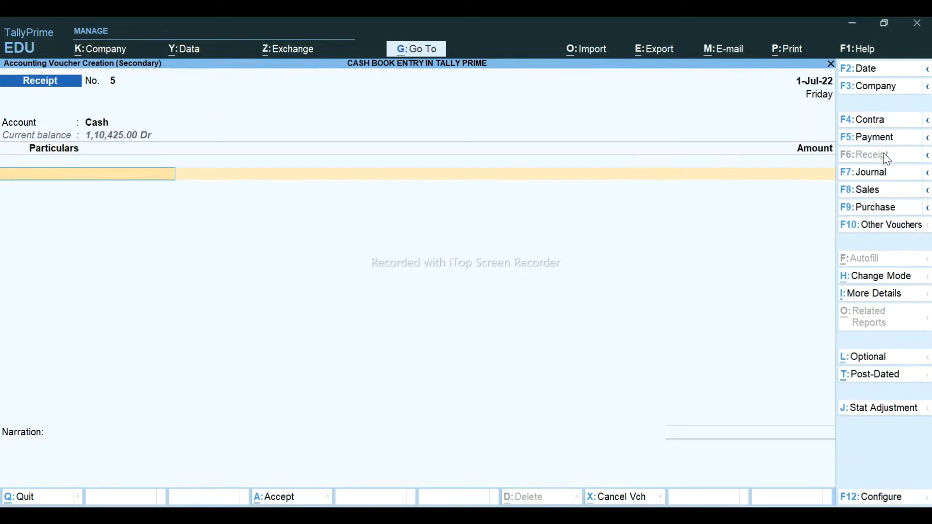
type("CU")
key("Return")
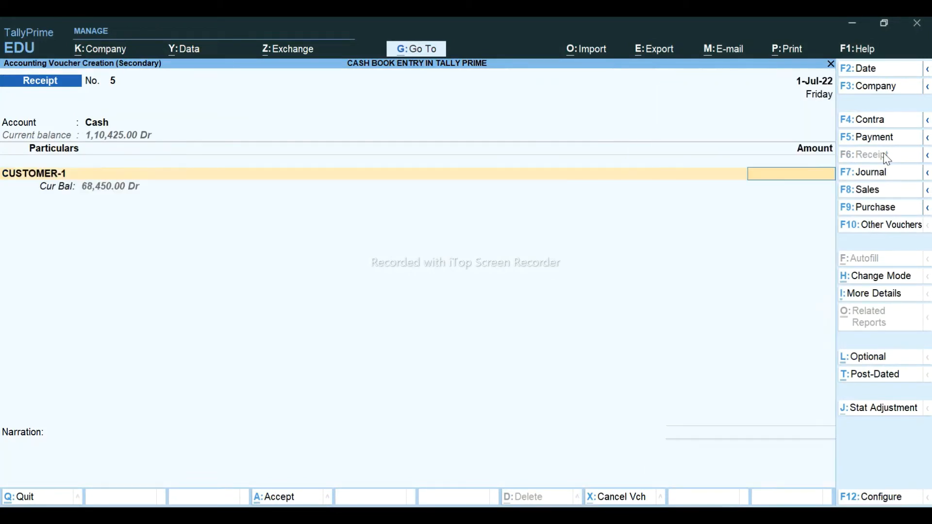
- Receive 68,450 on account and save the receipt
type("68455")
key("BackSpace")
type("0")
key("Return")
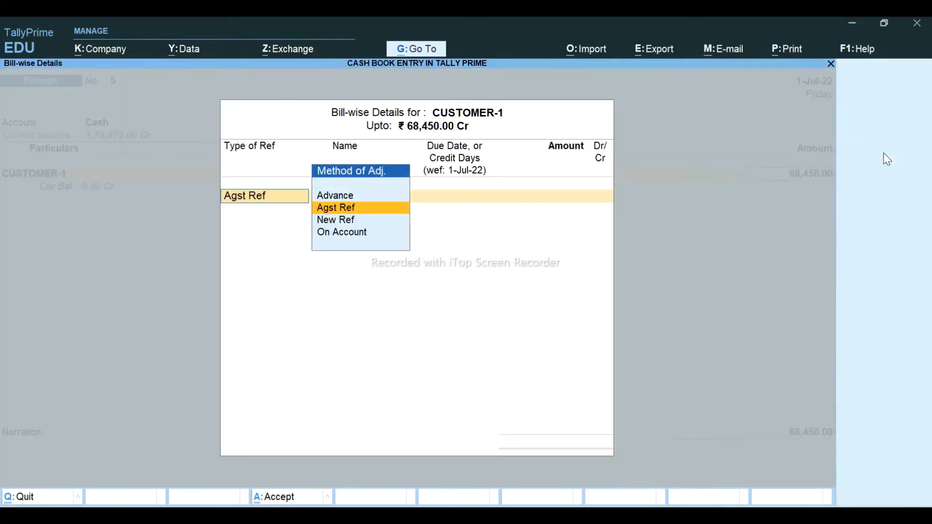
key("Down")
key("Down")
key("Return")
key("Return")
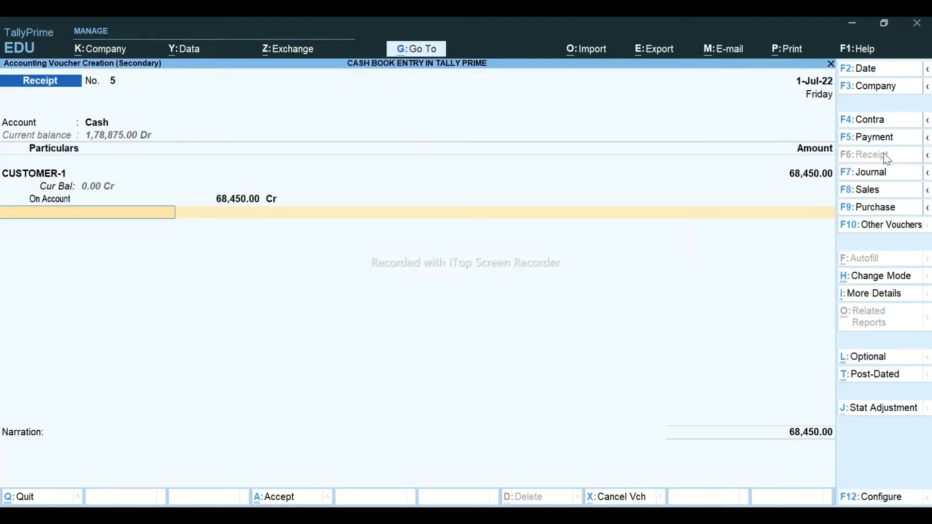
key("ctrl+a")
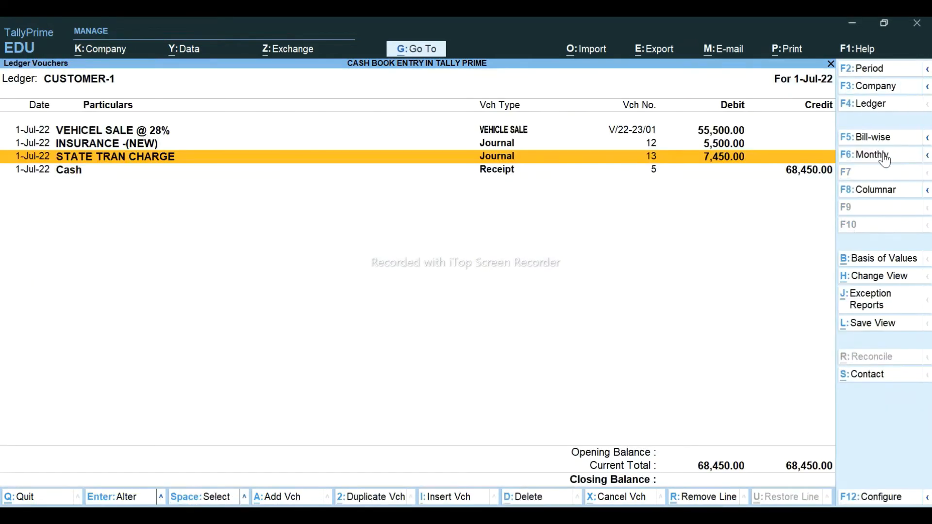
key("Down")
- Switch the ledger report to CUSTOMER-2's ledger vouchers
key("F4")
key("Down")
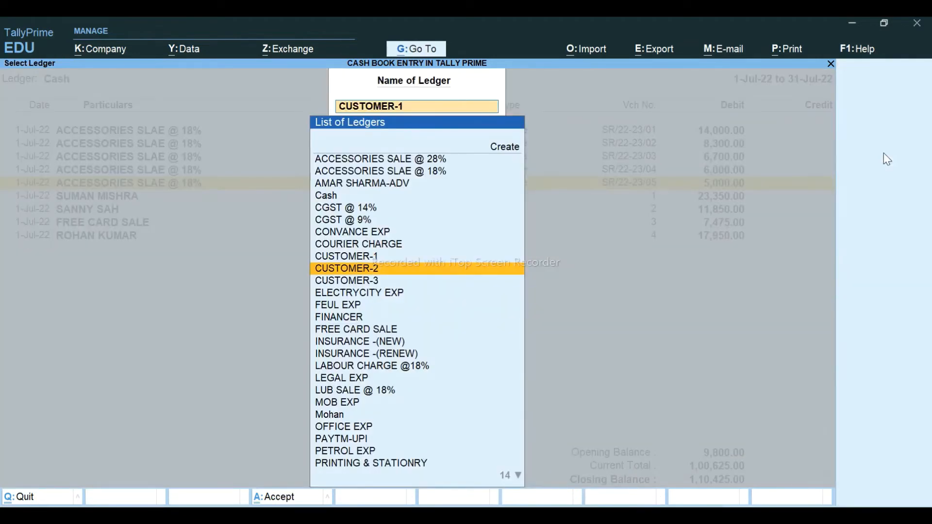
key("Return")
key("Down")
key("Down")
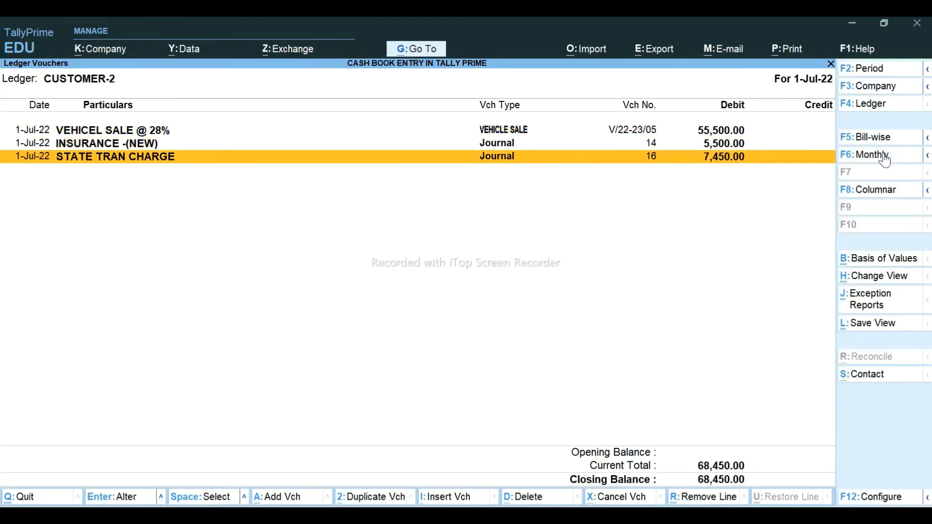
- Start a receipt voucher with Cash as the account and CUSTOMER-2 as the paying party
key("alt+a")
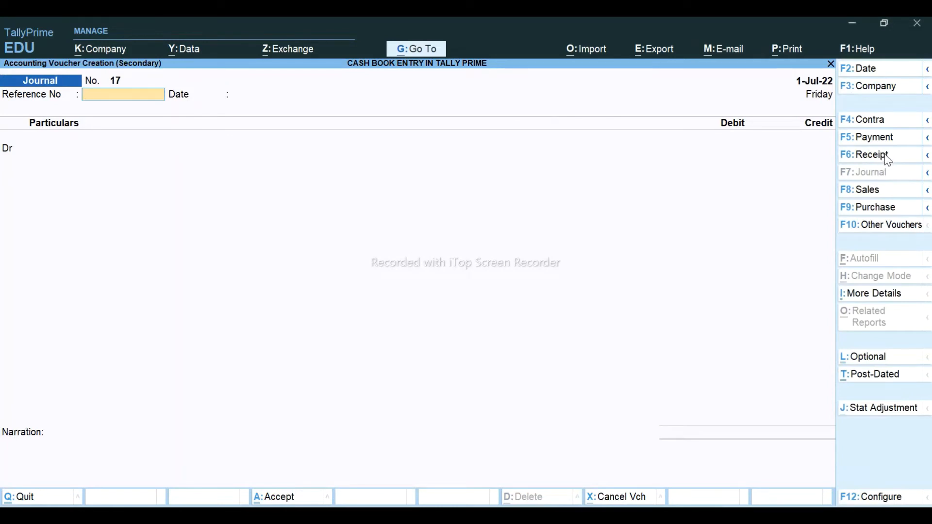
left_click(887, 158)
type("CAS")
key("Return")
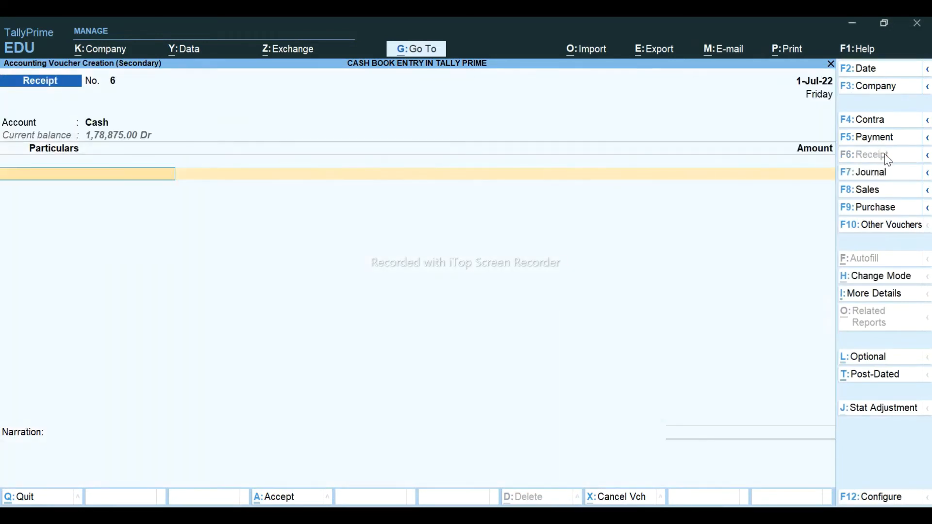
type("CU")
key("Down")
key("Down")
key("Down")
key("Up")
key("Return")
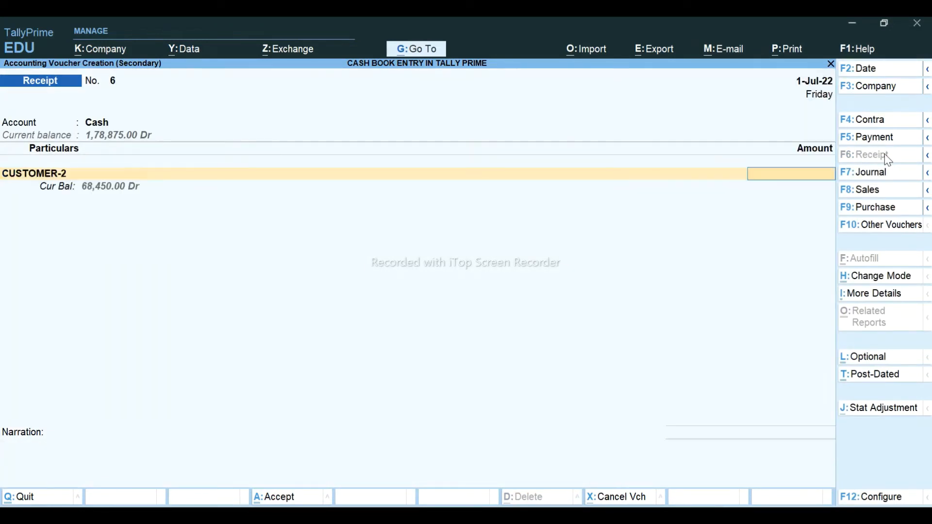
- Enter 68,450 on account, save the receipt, and move to CUSTOMER-3 in the ledger list
type("68450")
key("Return")
key("Down")
key("Down")
key("Return")
key("Return")
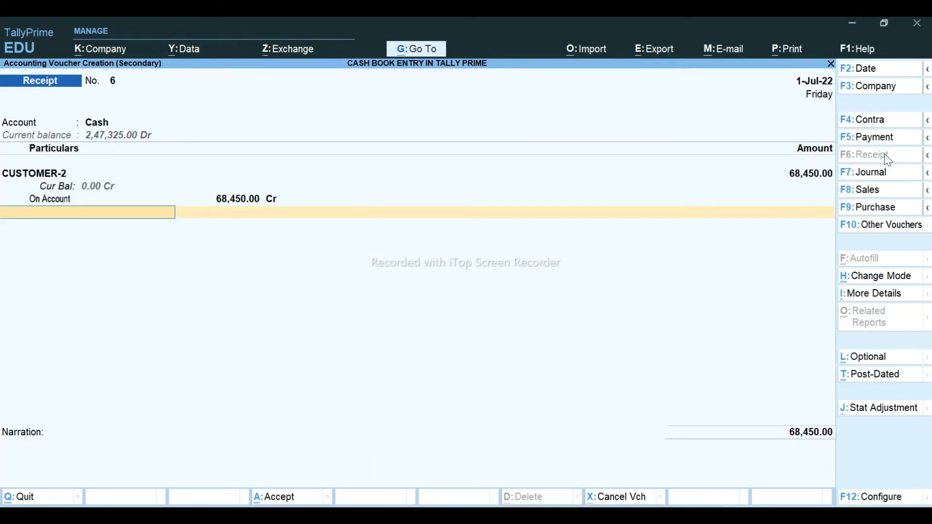
key("ctrl+a")
key("Escape")
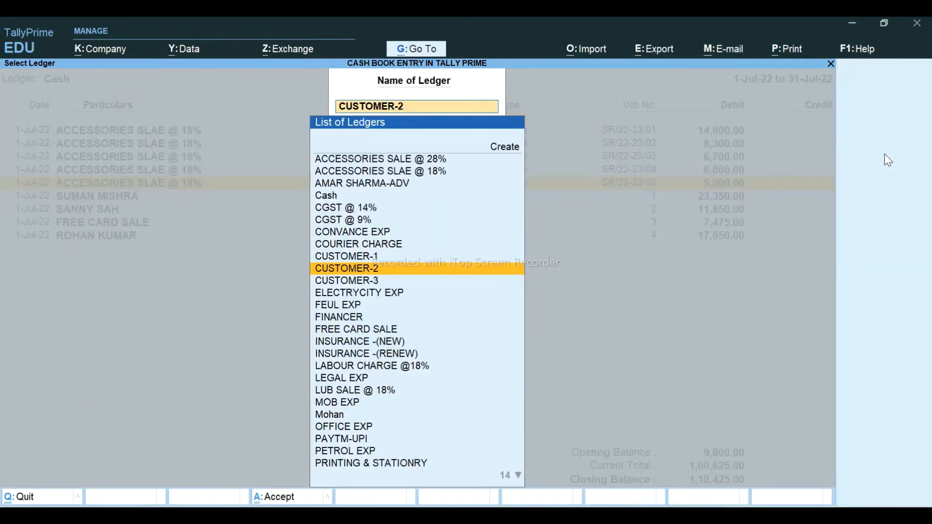
key("Down")
- Open CUSTOMER-3's vouchers and start a receipt from CUSTOMER-3 into Cash
key("Return")
key("Down")
key("Down")
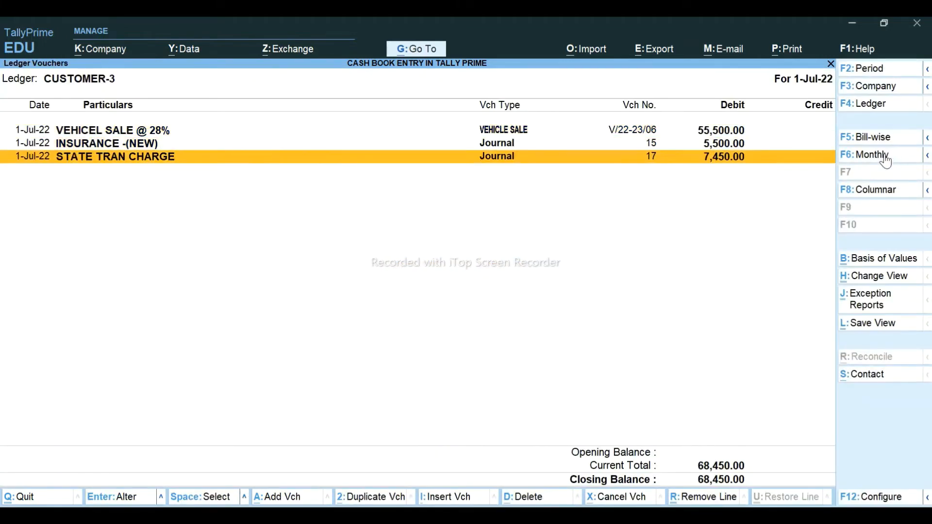
key("alt+a")
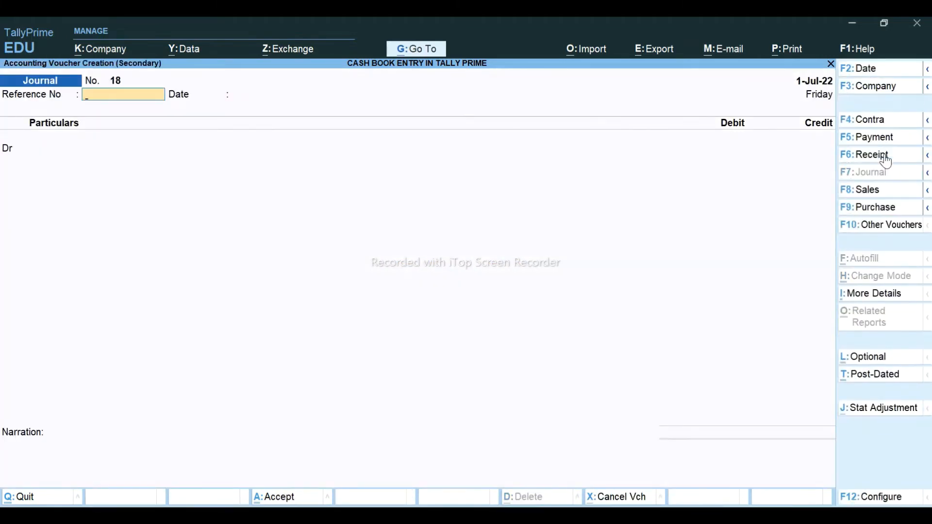
left_click(885, 155)
type("CAS")
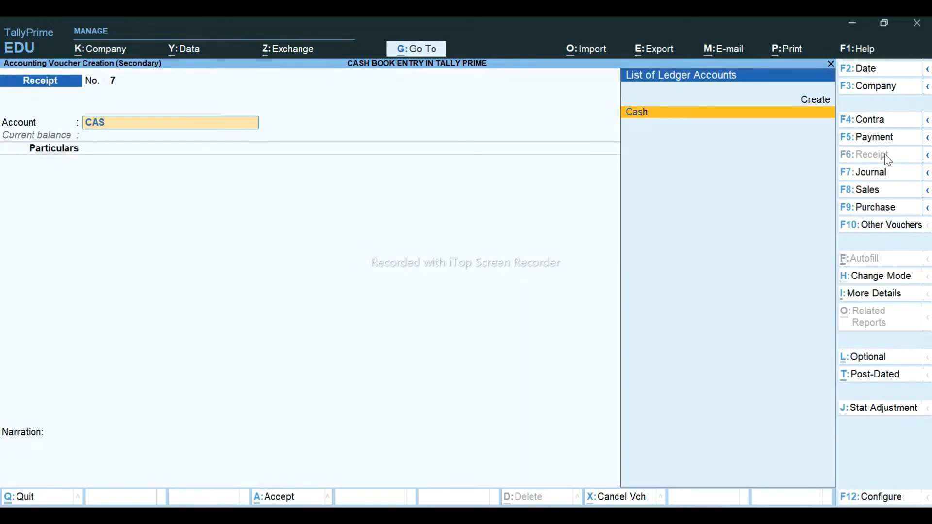
key("Return")
type("CU")
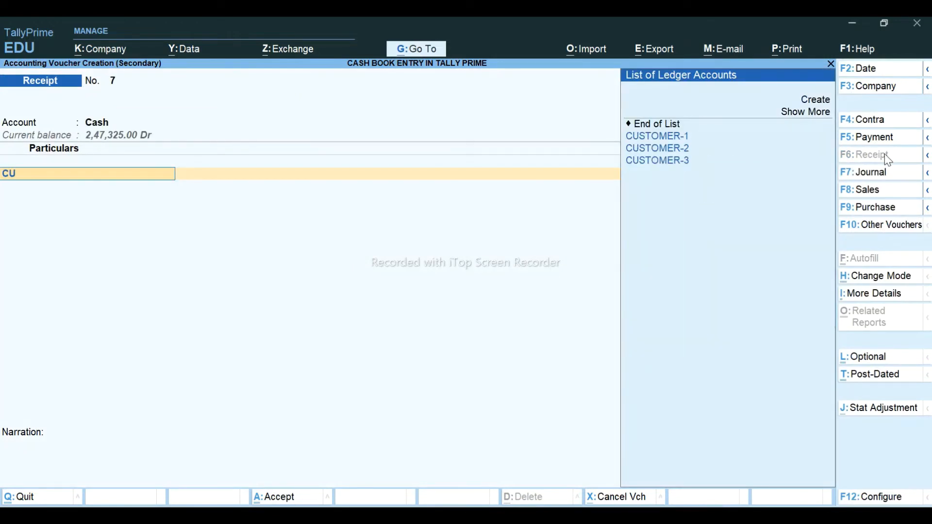
key("Return")
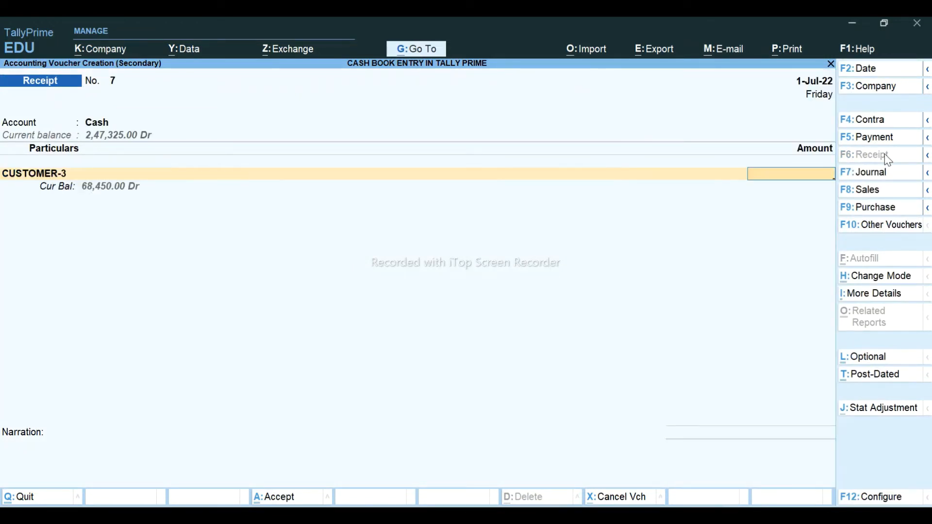
- Enter 68,450 on account, save Receipt 7, and return to the Cash ledger vouchers
type("68450")
key("Return")
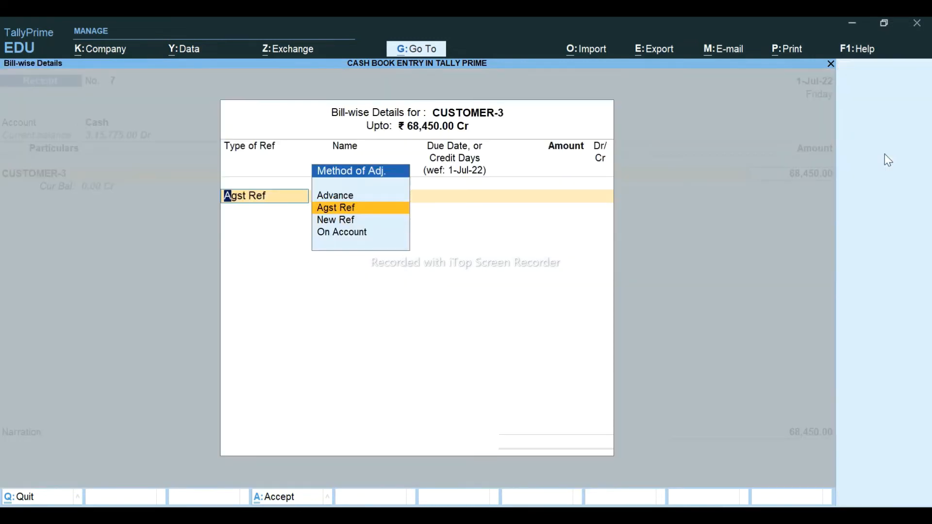
key("Down")
key("Down")
key("Return")
key("Return")
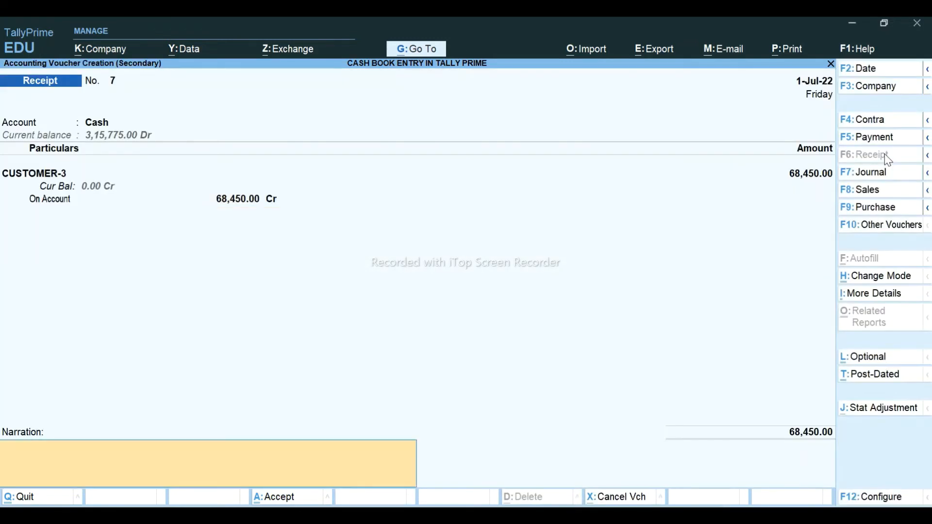
key("ctrl+a")
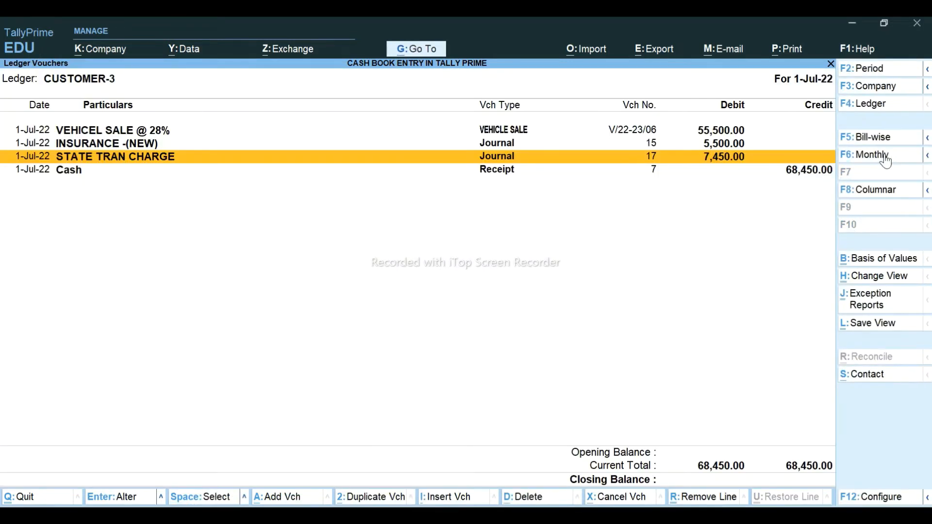
key("Escape")
key("Escape")
key("Escape")
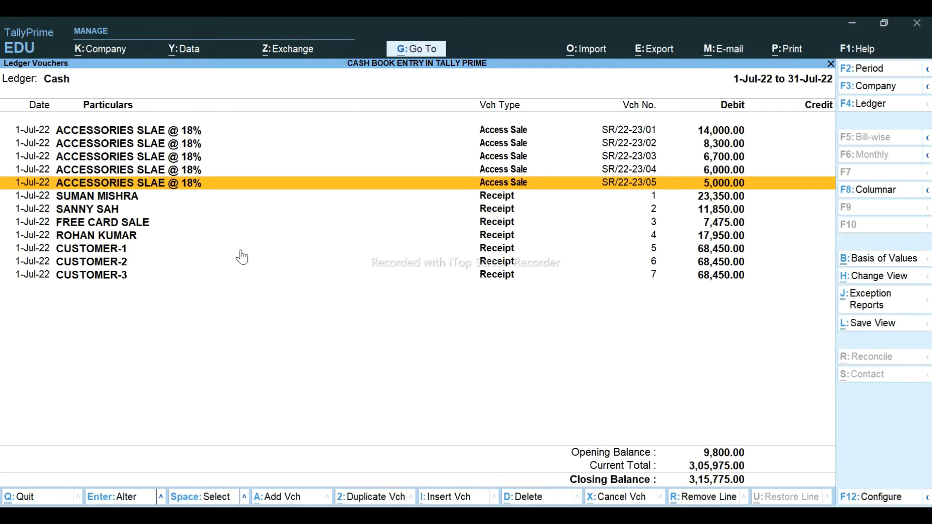
- Review the CUSTOMER-1 to CUSTOMER-3 receipts in the Cash ledger (closing 3,15,775.00), then switch to Excel
key("Down")
key("Down")
key("Down")
key("Down")
key("Down")
key("Down")
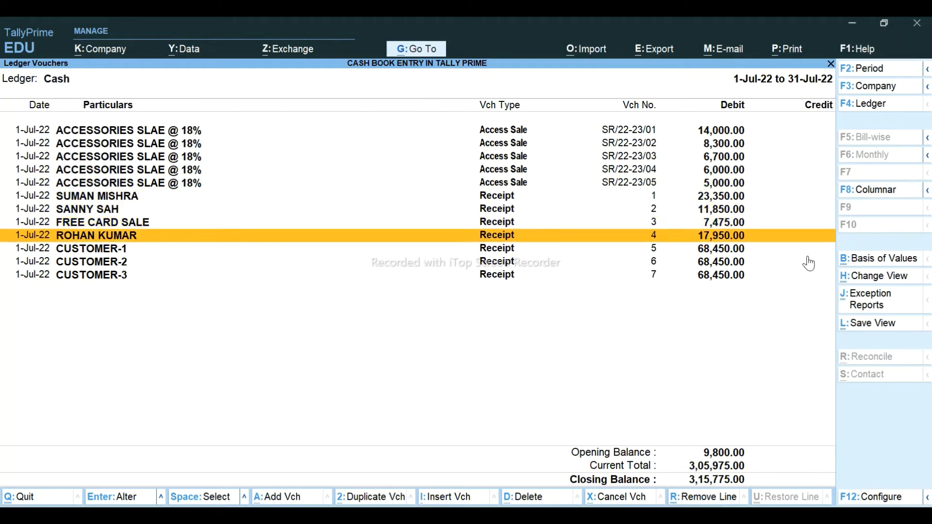
key("Down")
key("Up")
key("Up")
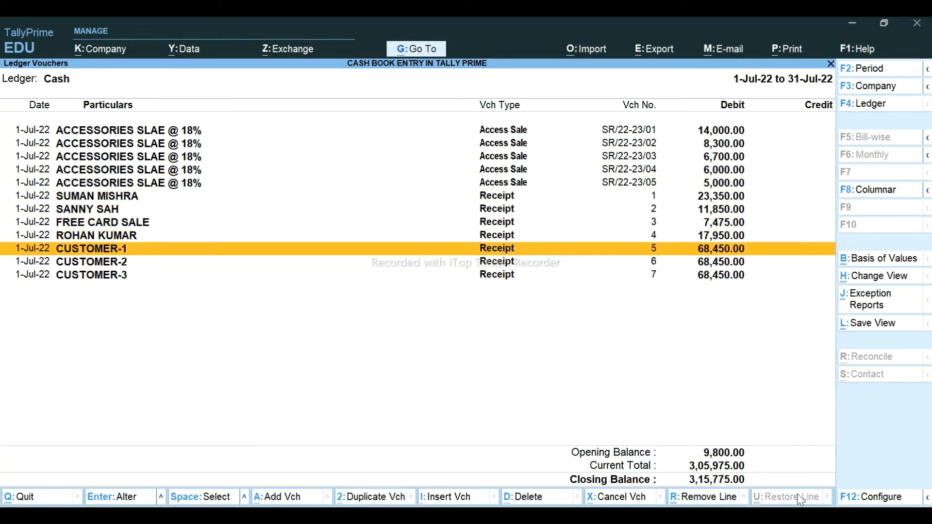
key("alt+Tab")
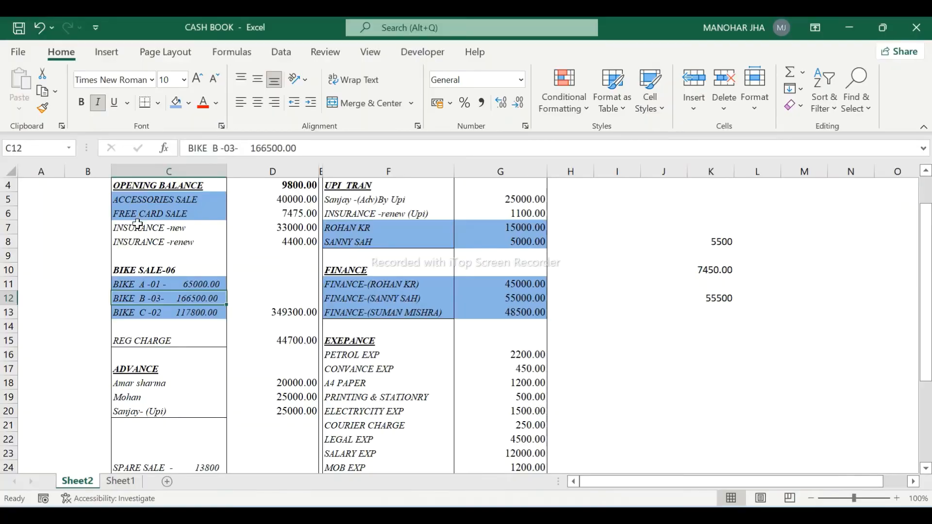
- Check the INSURANCE -new entry in C7 and its 33000 amount in D7, then return to TallyPrime
left_click(138, 227)
key("Right")
key("Right")
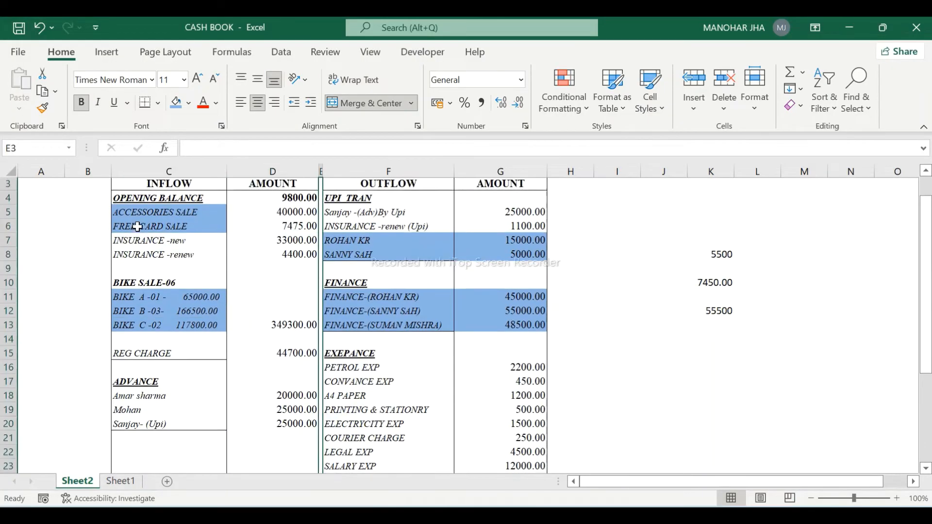
left_click(297, 246)
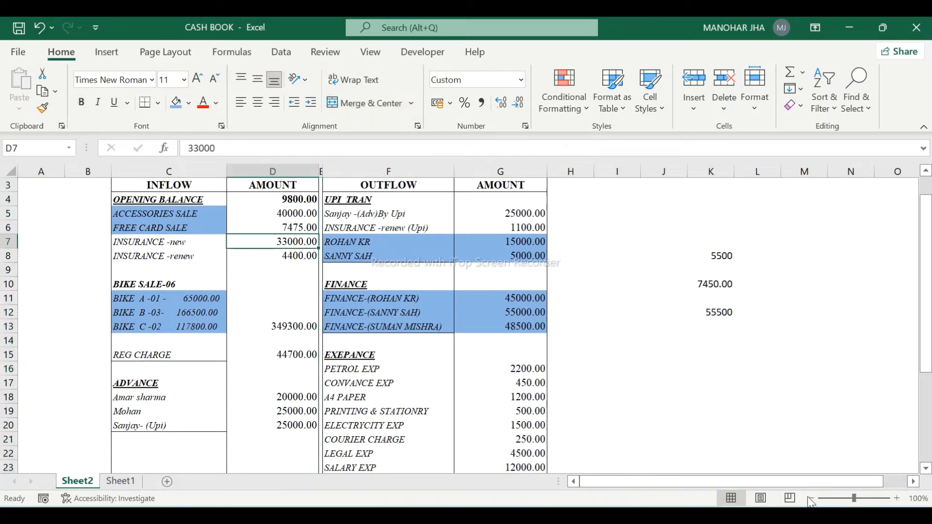
key("alt+Tab")
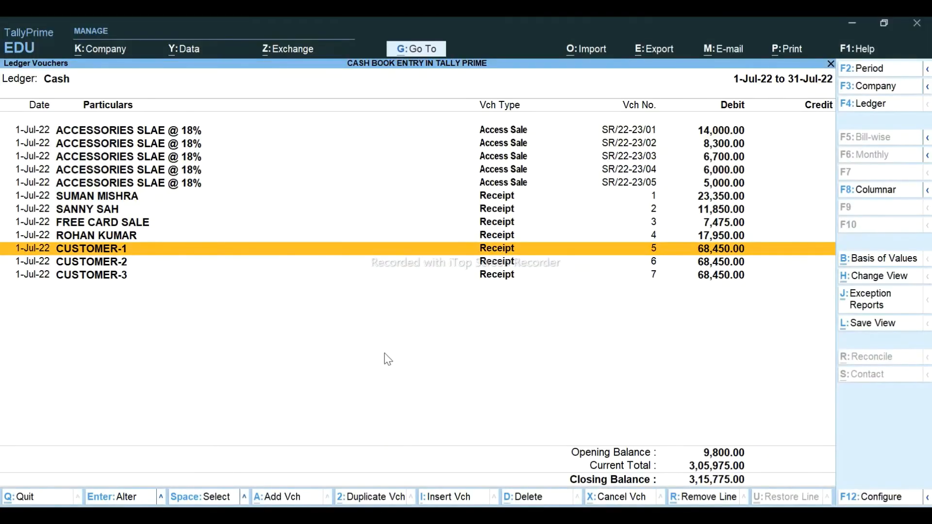
- Open Ledger Vouchers for INSURANCE -(NEW), totalling 33,000.00, then switch back to Excel
key("alt+g")
key("Down")
key("Down")
key("Down")
key("Down")
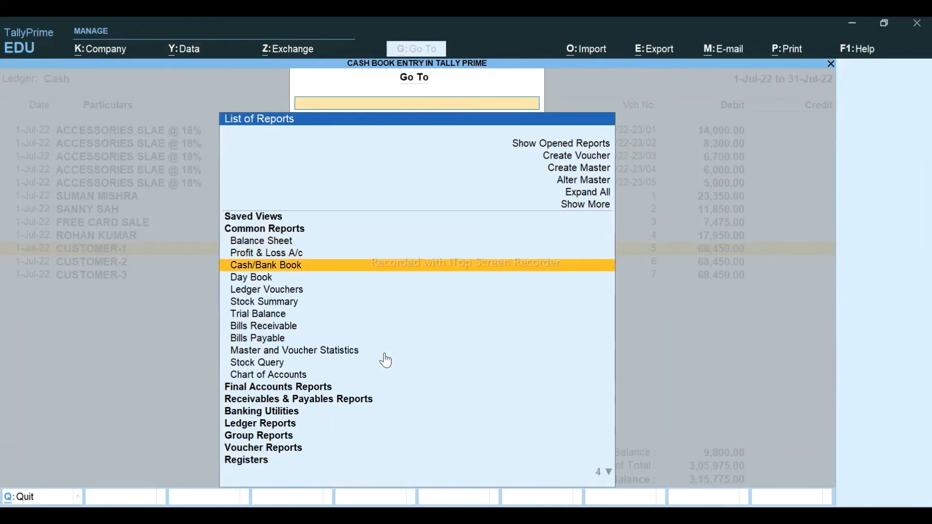
key("Return")
type("INS")
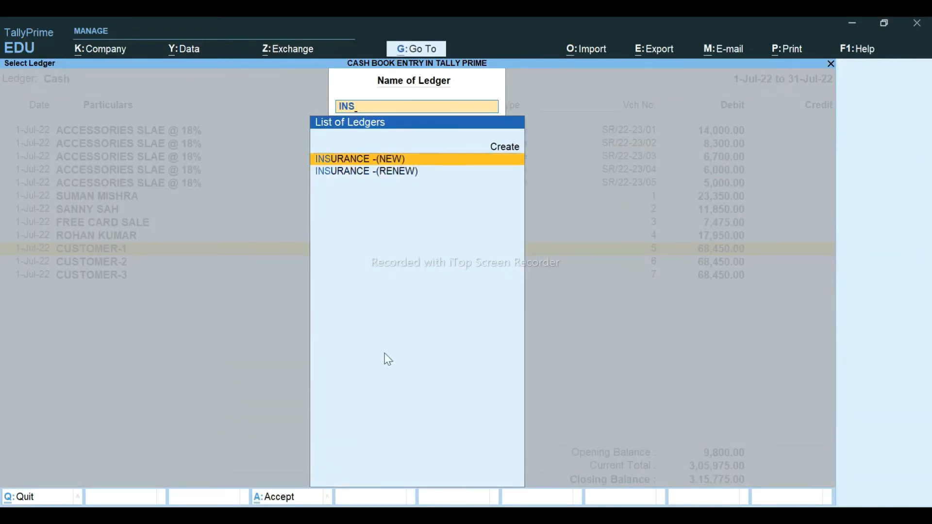
key("Return")
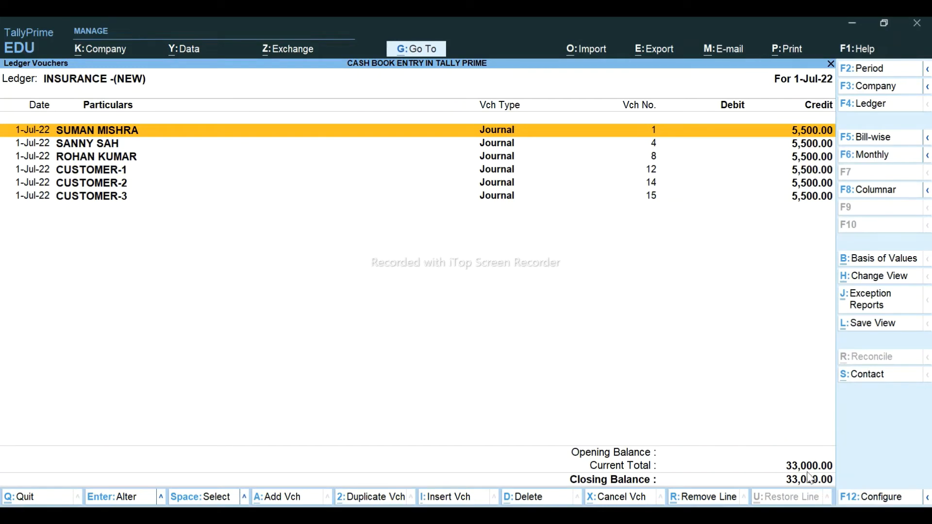
key("alt+Tab")
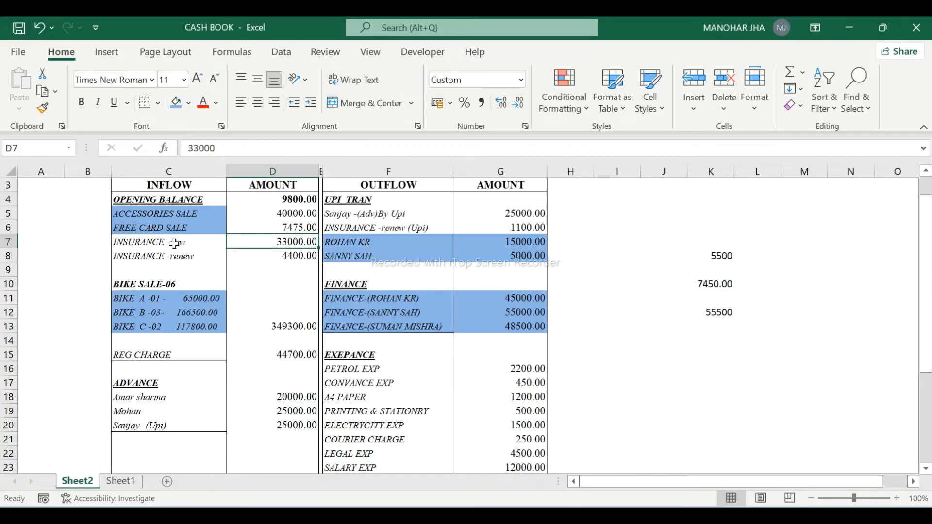
- Fill C7:D7 (INSURANCE -new, 33000) blue as matched, select C8, and return to TallyPrime
left_click(173, 243, "shift")
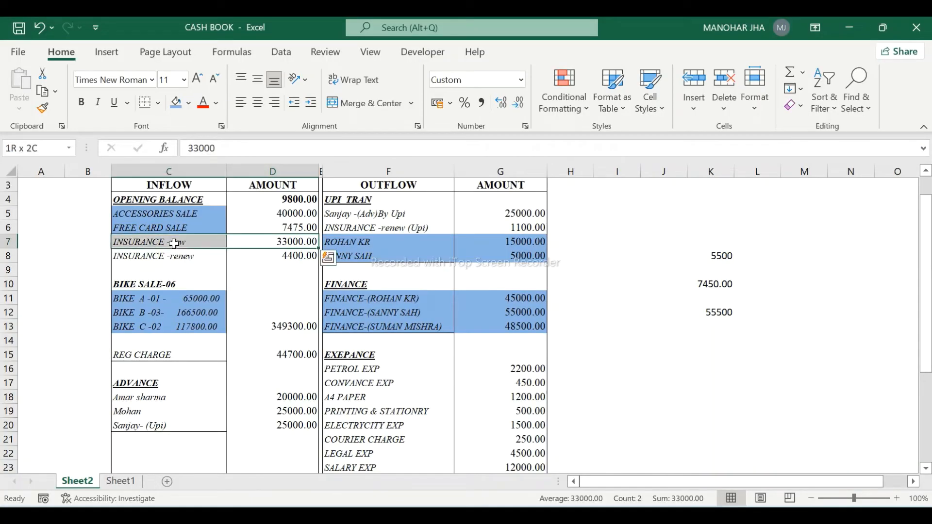
left_click(177, 108)
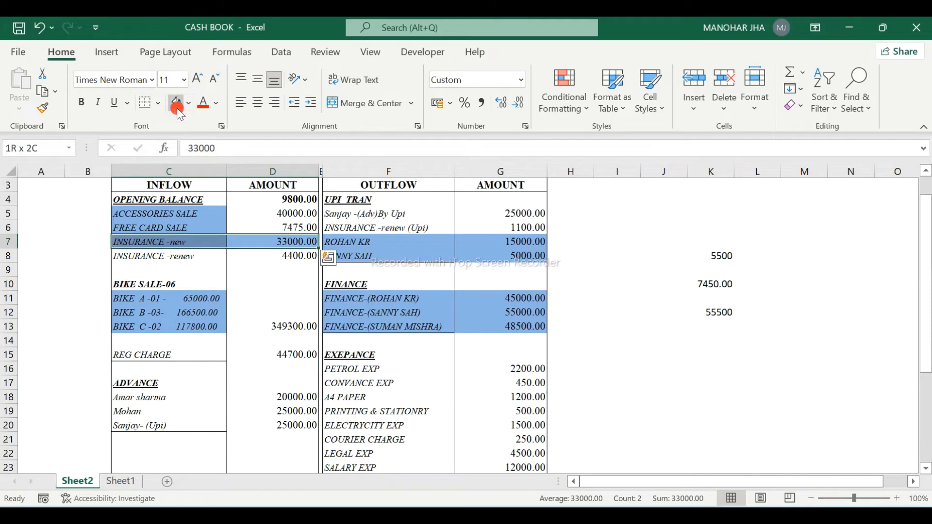
left_click(179, 260)
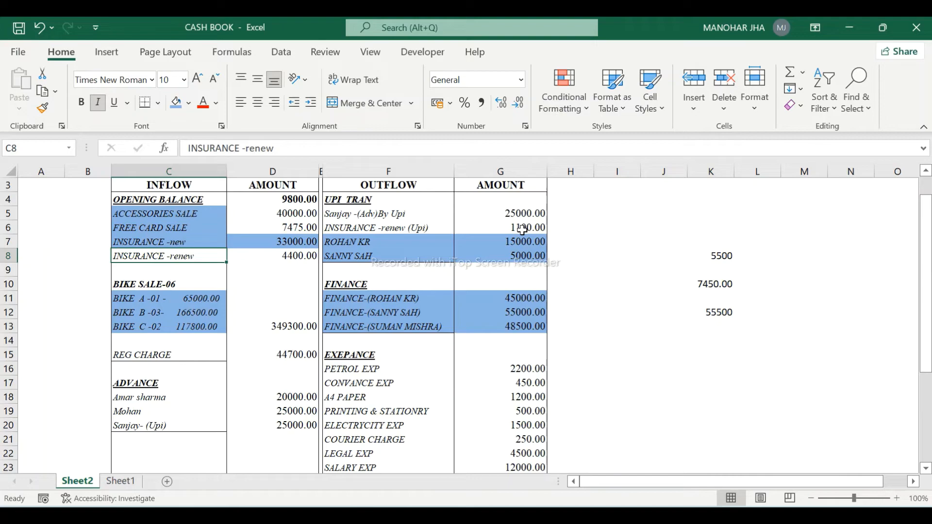
key("alt+Tab")
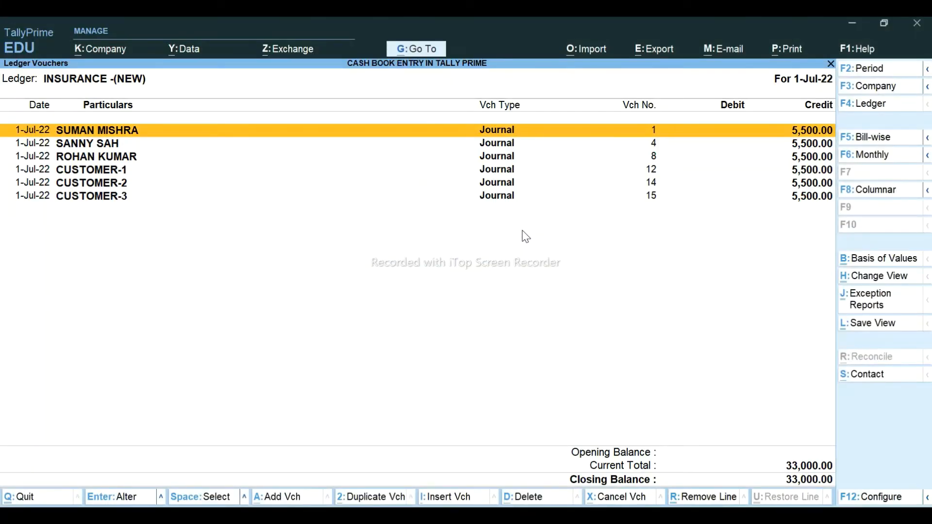
- From the Cash ledger vouchers, start a new Journal voucher No. 18 dated 1-Jul-22
key("F4")
type("cash")
key("Return")
key("Down")
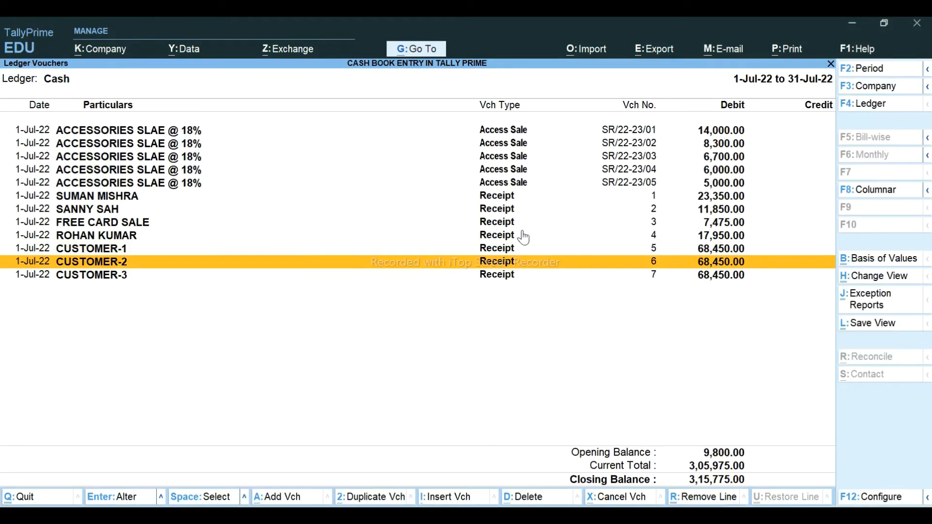
key("Down")
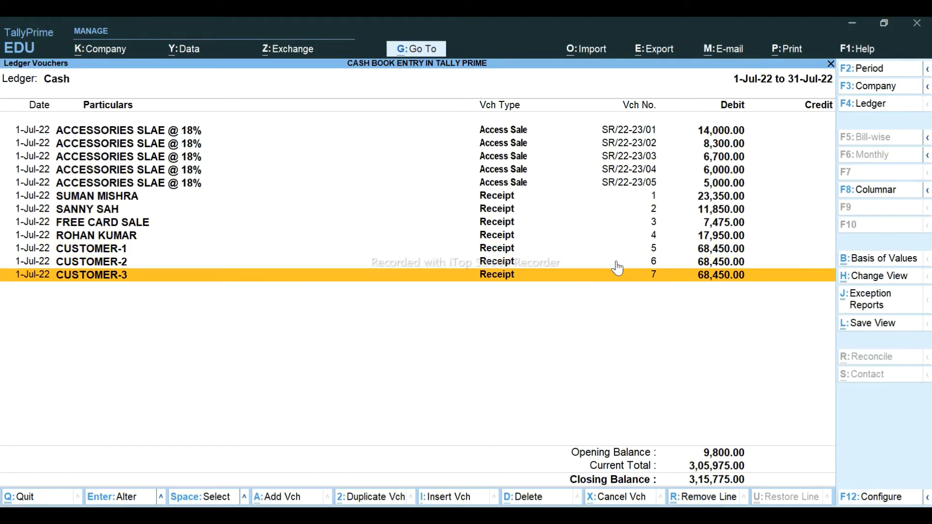
key("alt+a")
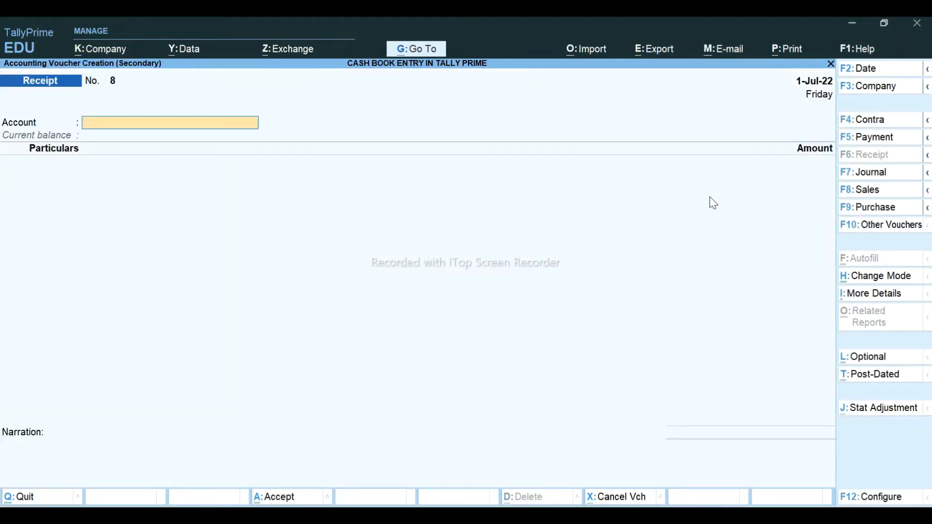
left_click(860, 176)
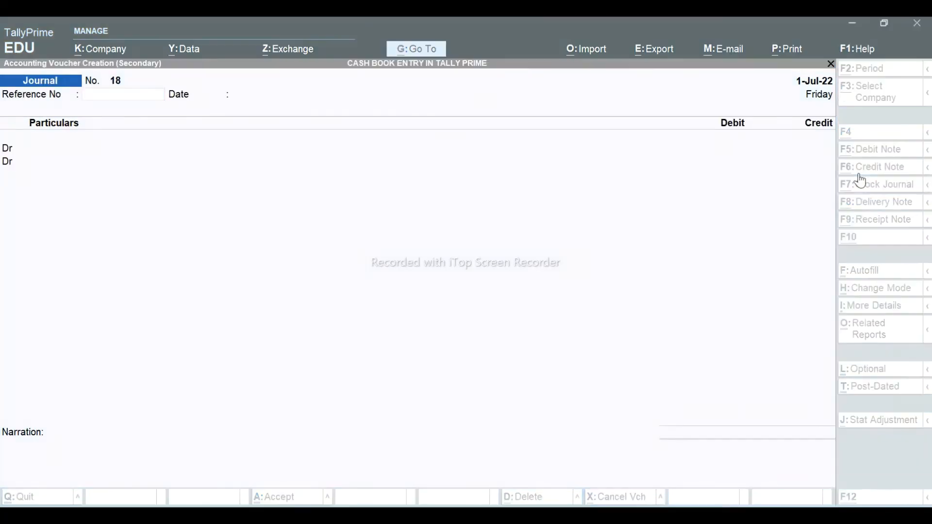
key("alt+Tab")
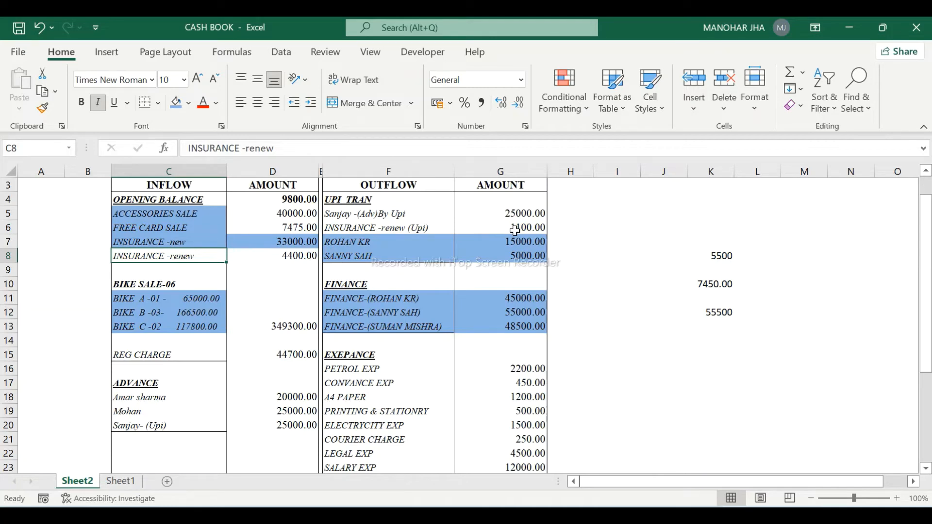
key("alt+Tab")
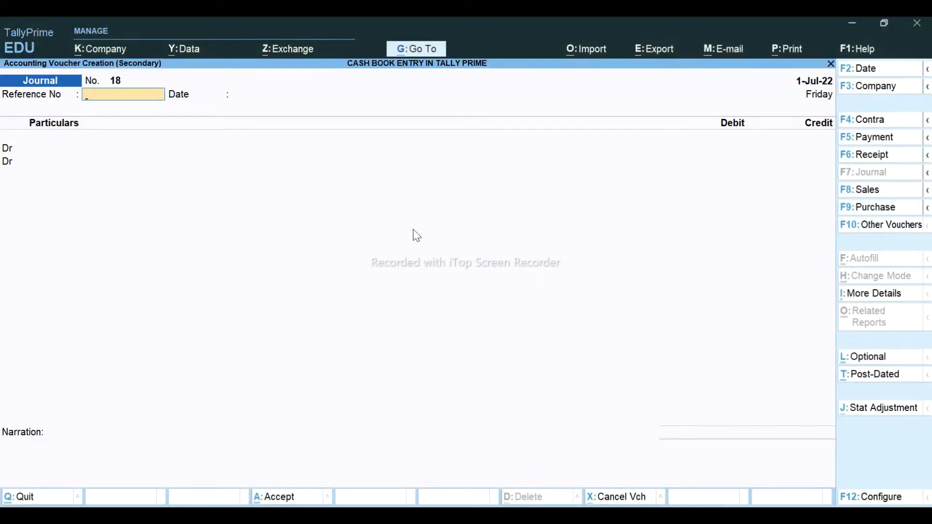
- On the journal's debit line, create the insurance customer's ledger under Sundry Debtors with Consumer registration
key("Return")
key("Return")
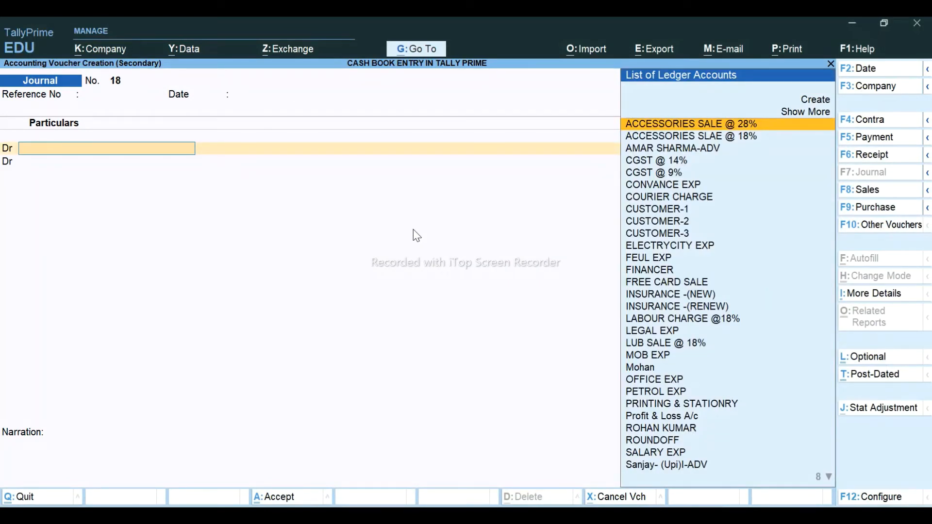
type("CU")
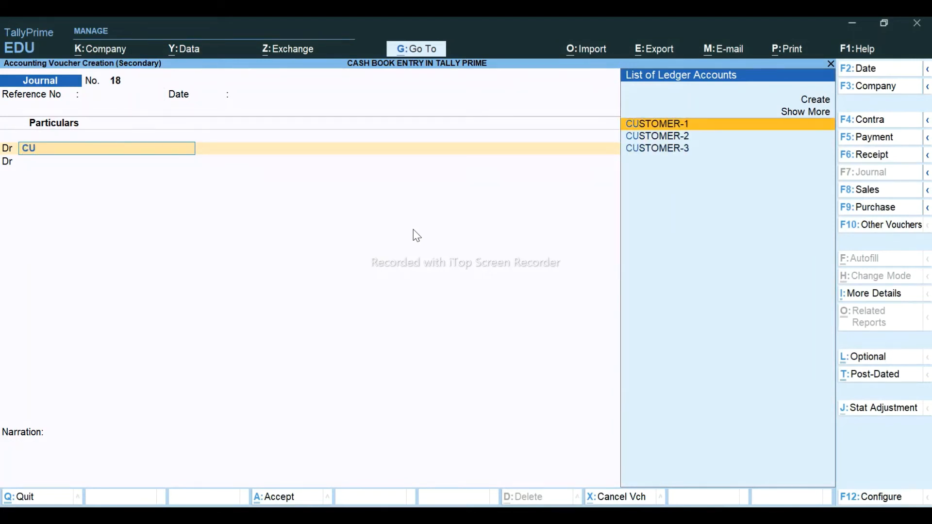
key("alt+c")
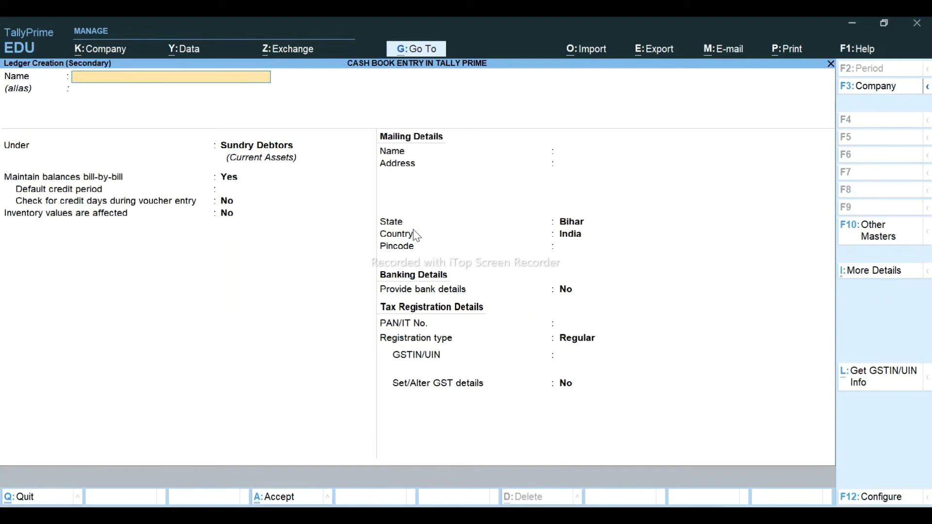
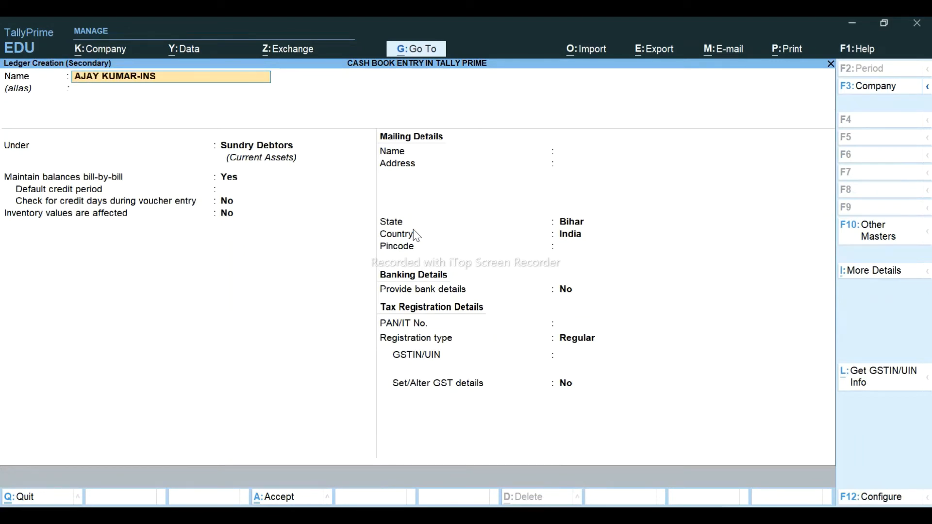
key("Return")
key("Return")
key("Return")
key("Return")
key("Return")
key("Return")
key("Return")
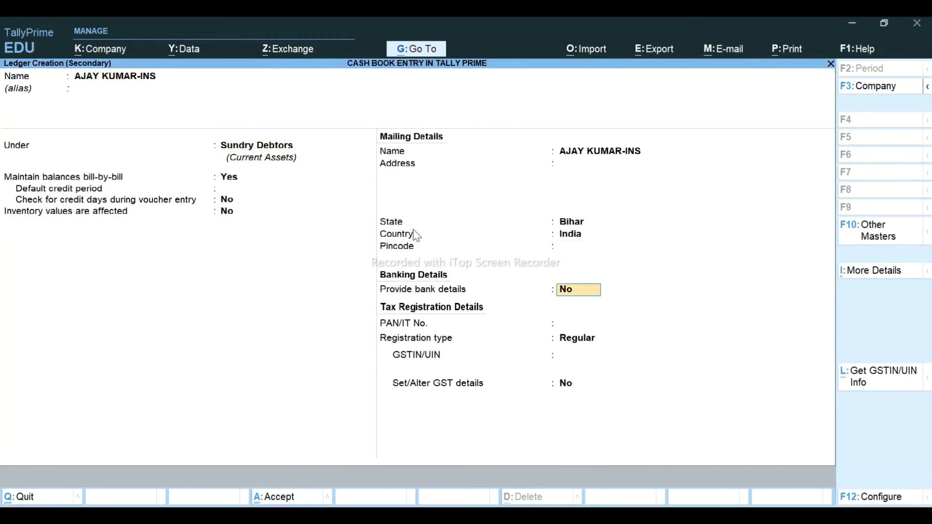
key("Return")
key("Return")
key("Up")
key("Return")
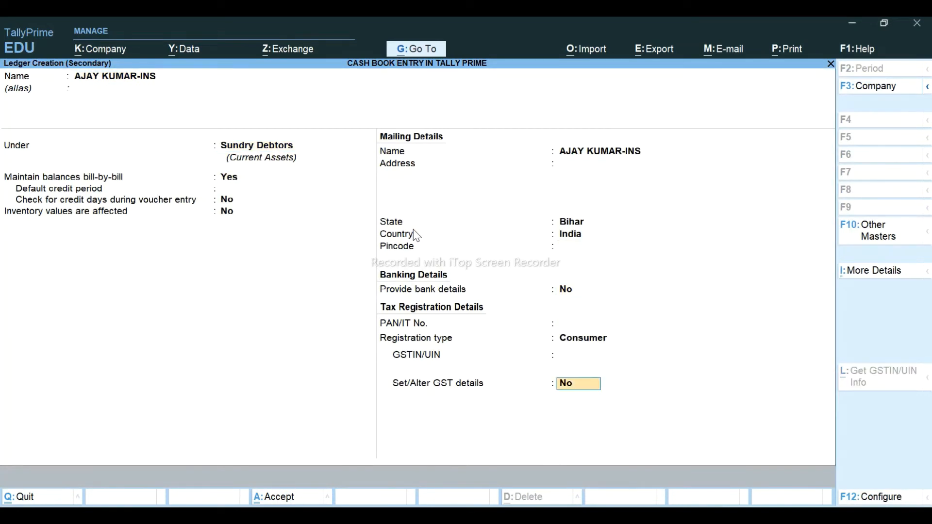
key("ctrl+a")
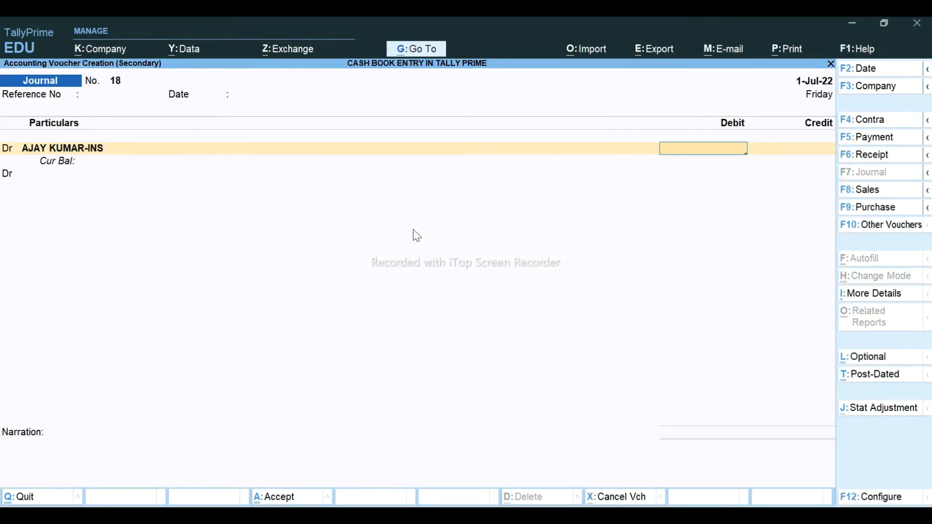
- Debit the insurance customer 1,100 in journal 18 as New Ref 18
key("alt+Tab")
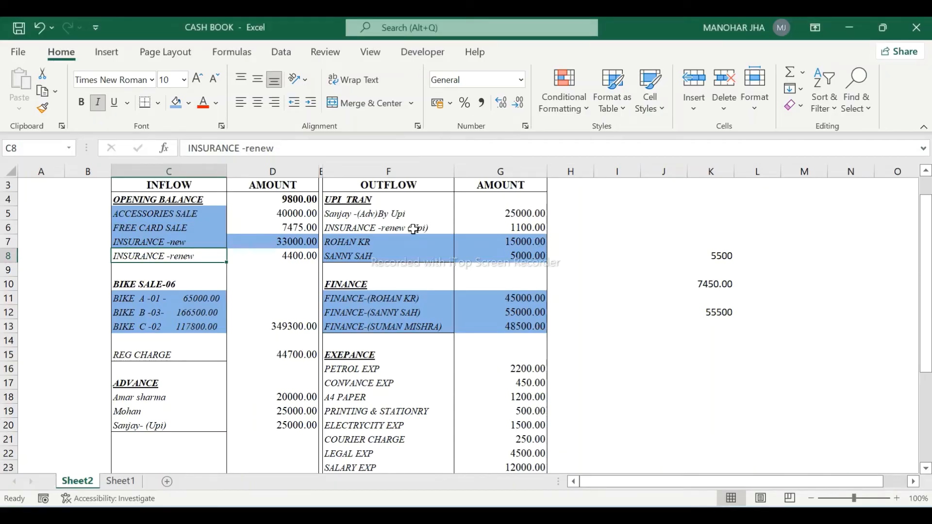
key("alt+Tab")
type("1100")
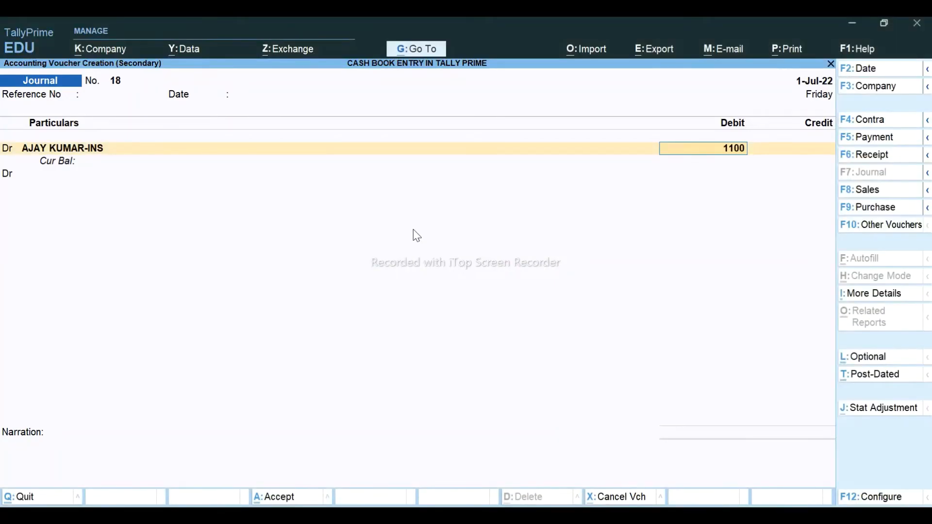
key("Return")
key("Up")
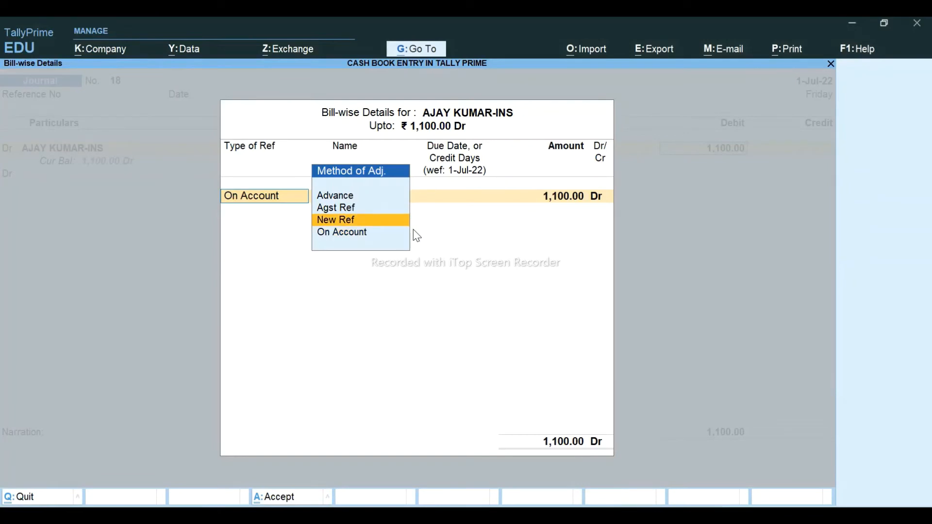
key("Return")
key("Return")
key("Return")
key("Return")
key("Return")
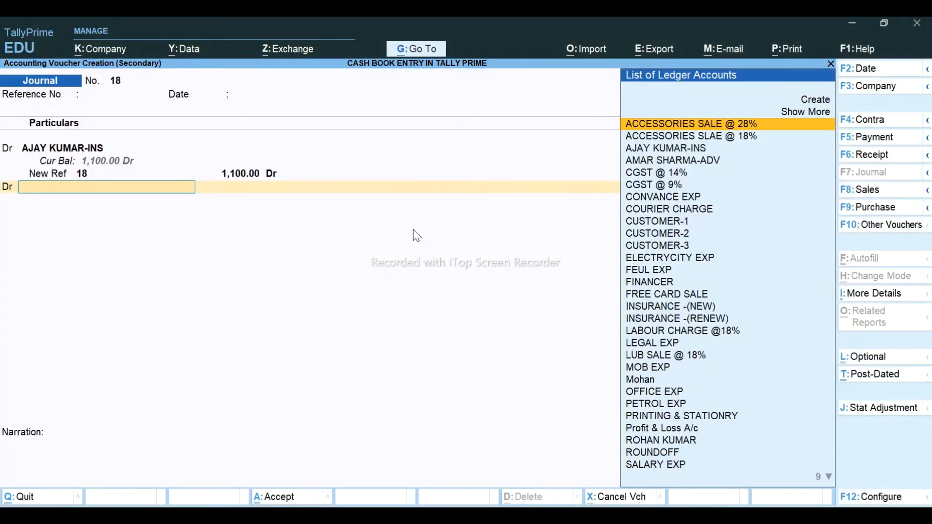
- Credit INSURANCE -(RENEW) on account and save the journal
key("BackSpace")
type("c")
key("Return")
type("INS")
key("Down")
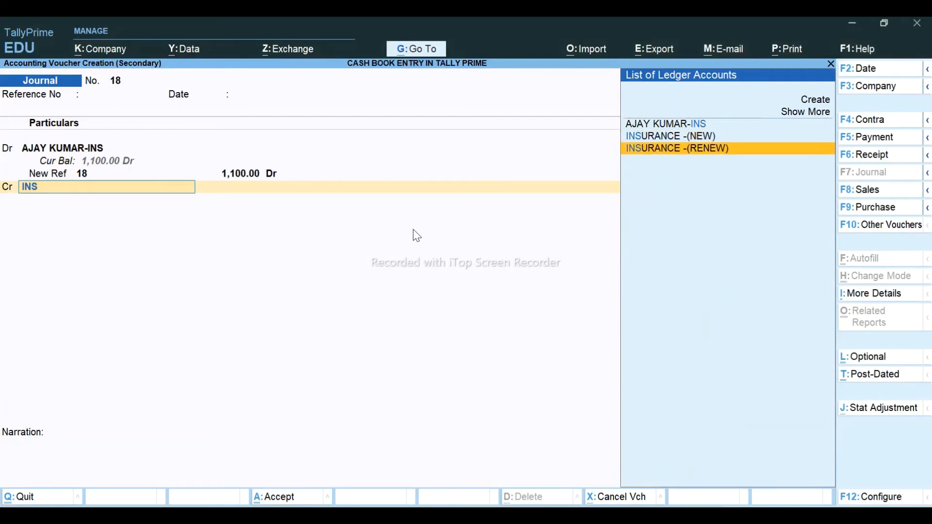
key("Return")
key("Return")
key("Return")
key("Return")
key("Return")
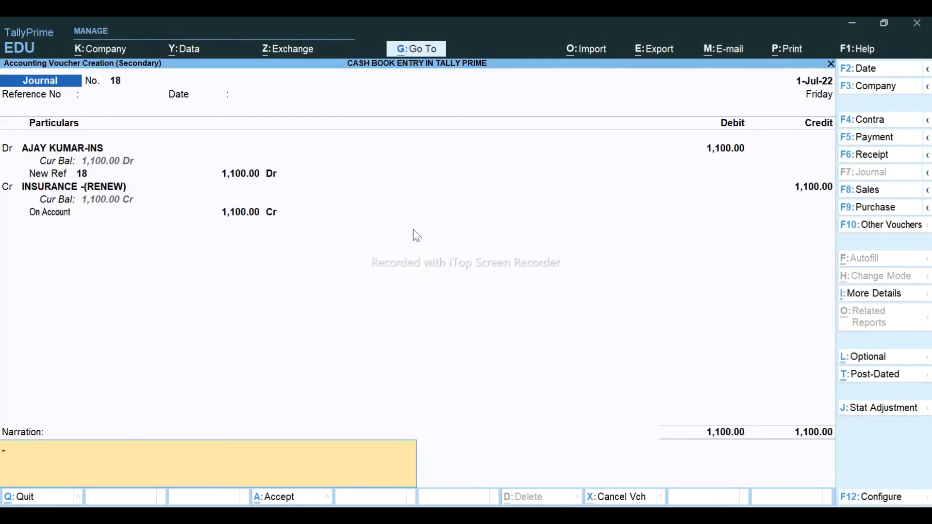
key("Return")
key("Return")
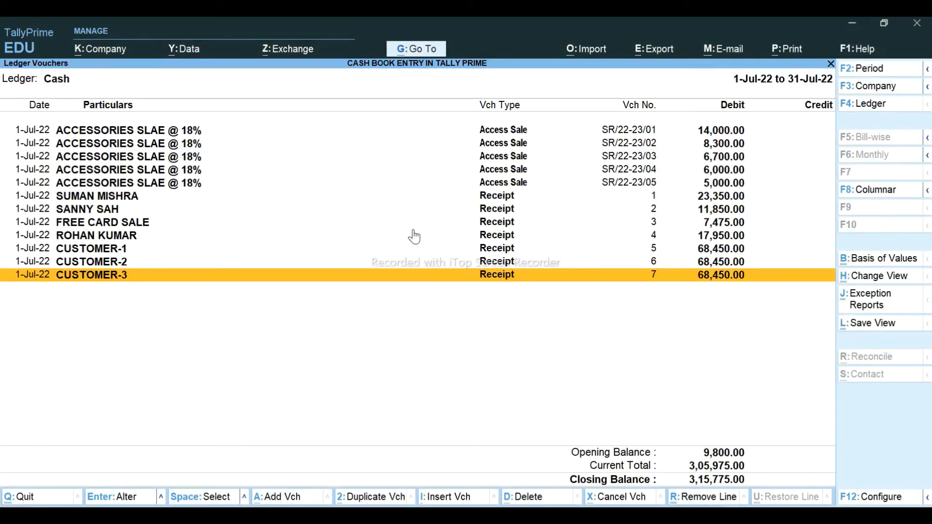
- View the customer's ledger vouchers, closing at 1,100.00, and compare with the Excel cash book
key("alt+g")
key("Down")
key("Down")
key("Down")
key("Down")
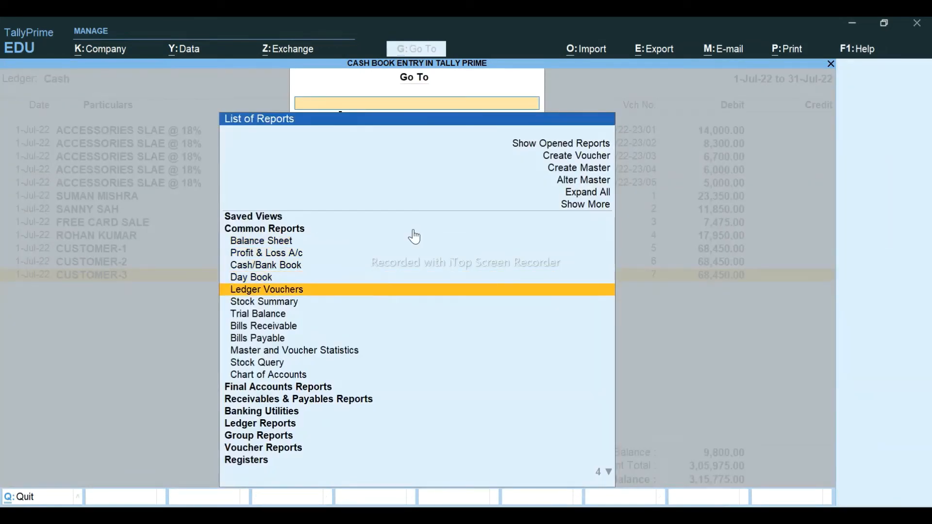
key("Return")
type("AJAY")
key("Return")
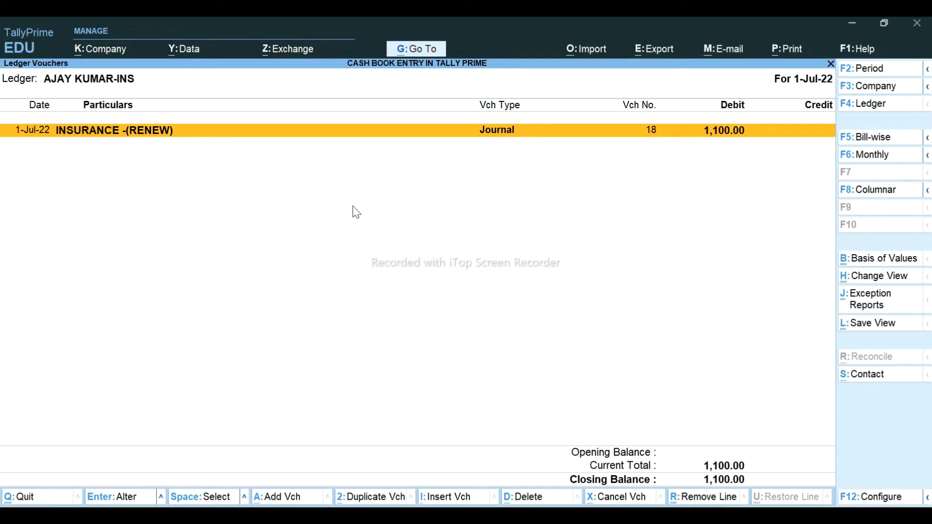
key("alt+Tab")
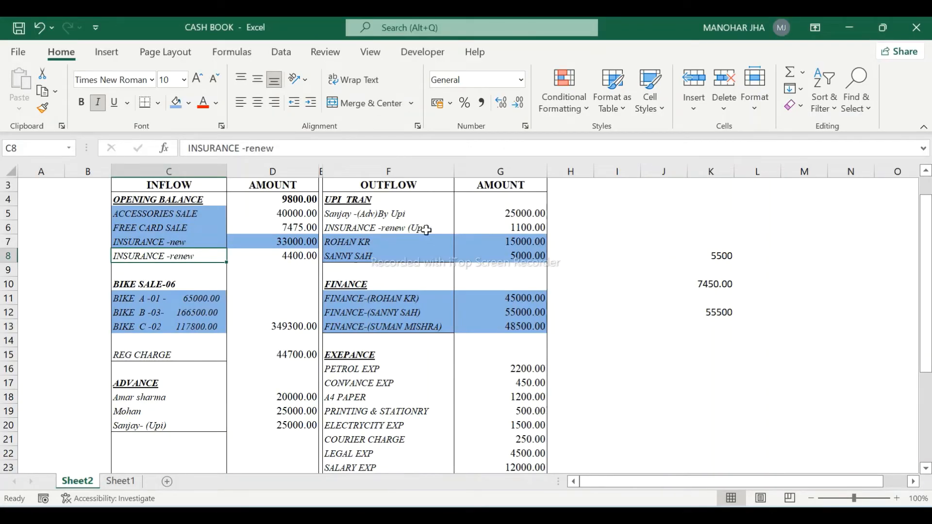
key("alt+Tab")
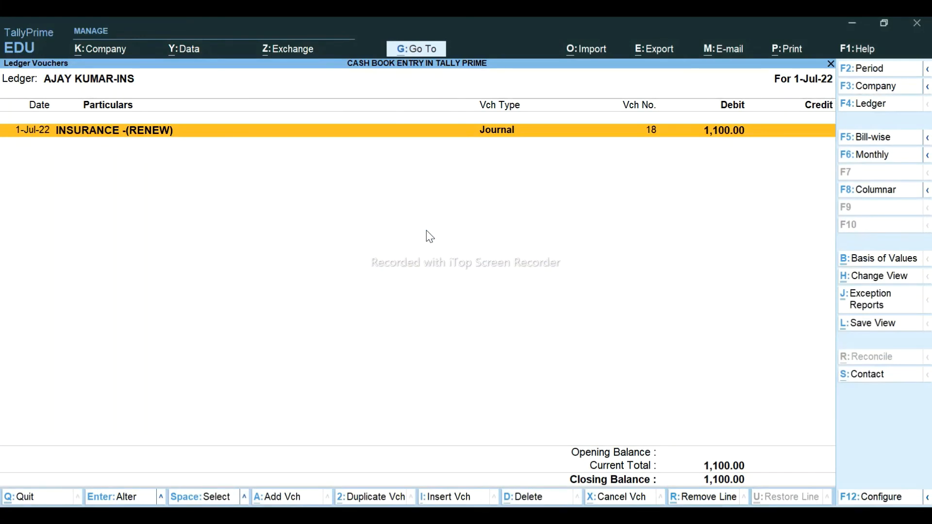
key("alt+a")
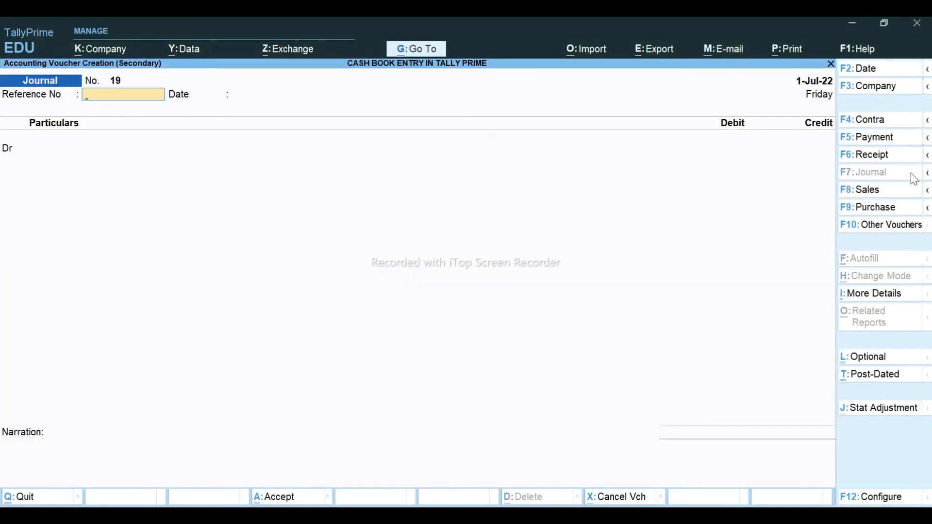
- Start a receipt of 1,100 from the insurance customer into PAYTM-UPI
left_click(884, 163)
type("UP")
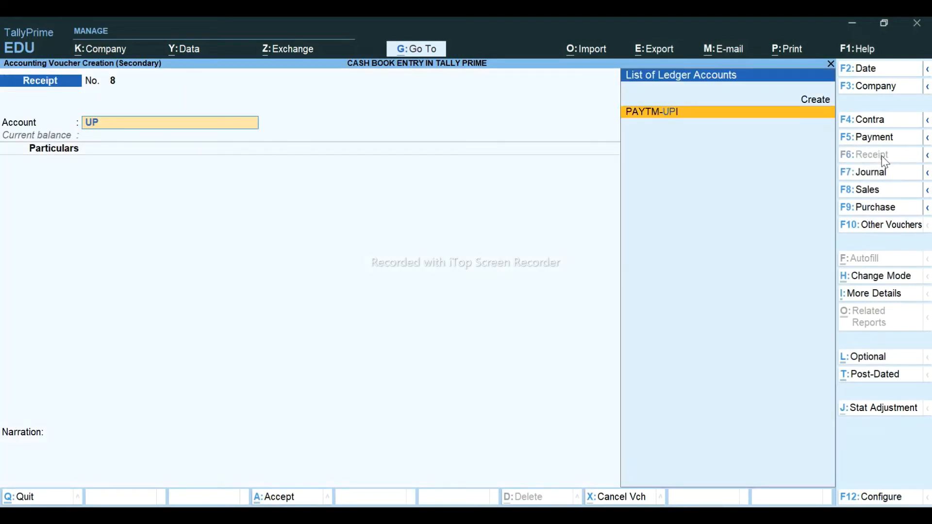
key("Return")
type("AJAY")
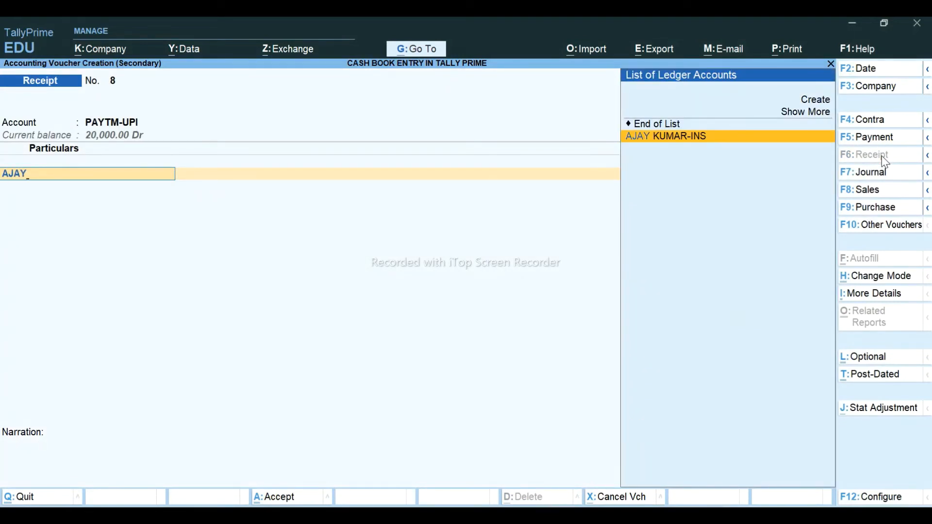
key("Return")
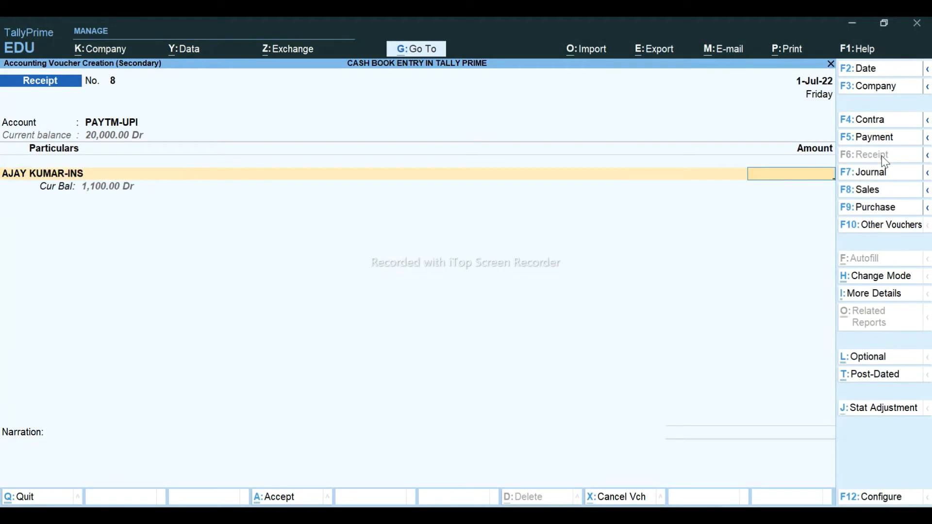
type("1100")
key("Return")
key("Return")
- Settle it against reference 18 with transaction type Others, save Receipt 8, and select Excel's insurance renewal entry
key("Return")
key("Return")
key("Return")
key("Return")
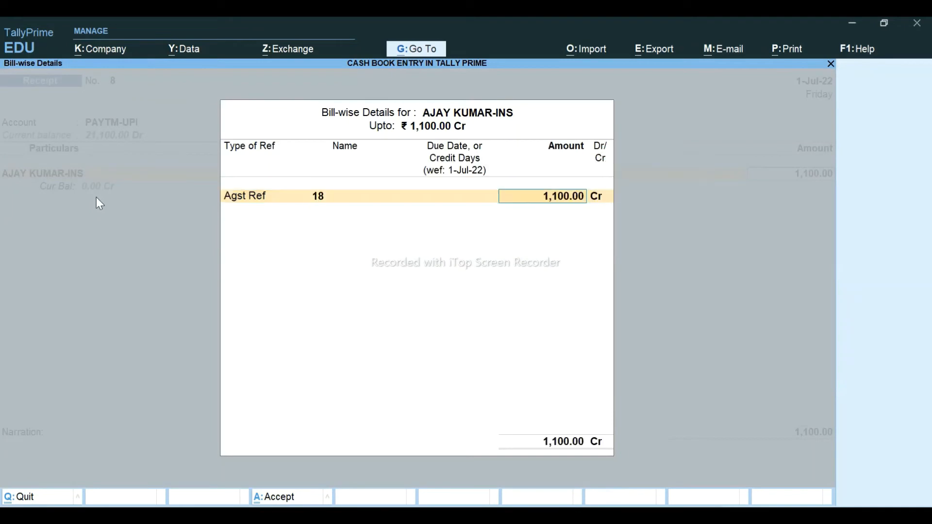
key("Return")
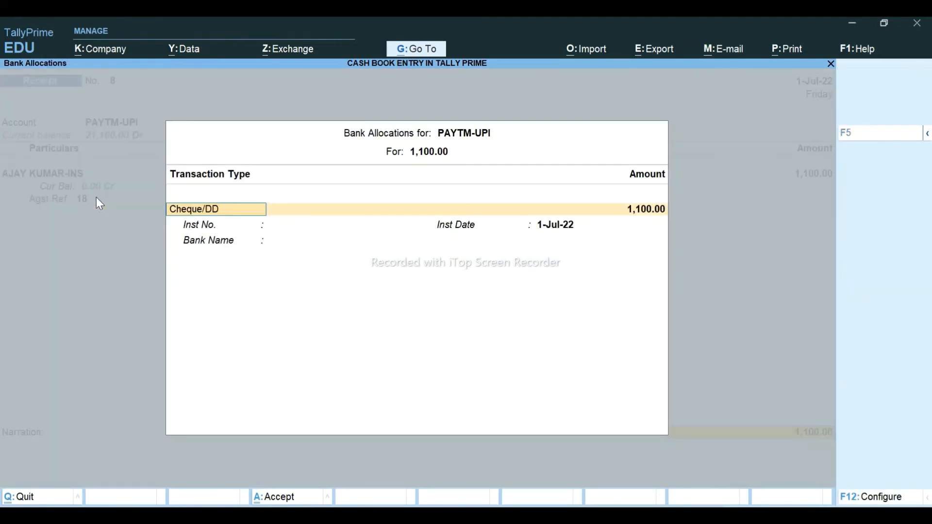
key("Down")
key("Down")
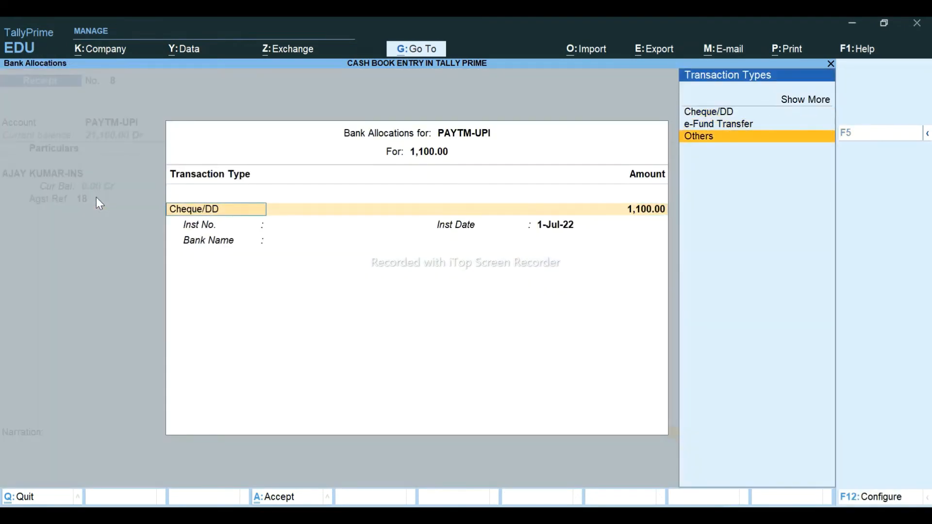
key("Return")
key("Return")
key("Return")
key("Return")
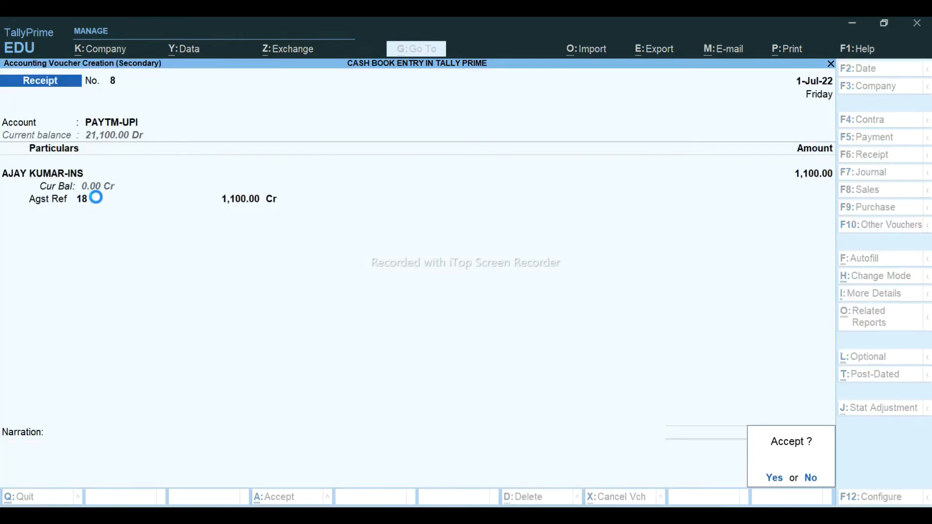
key("Return")
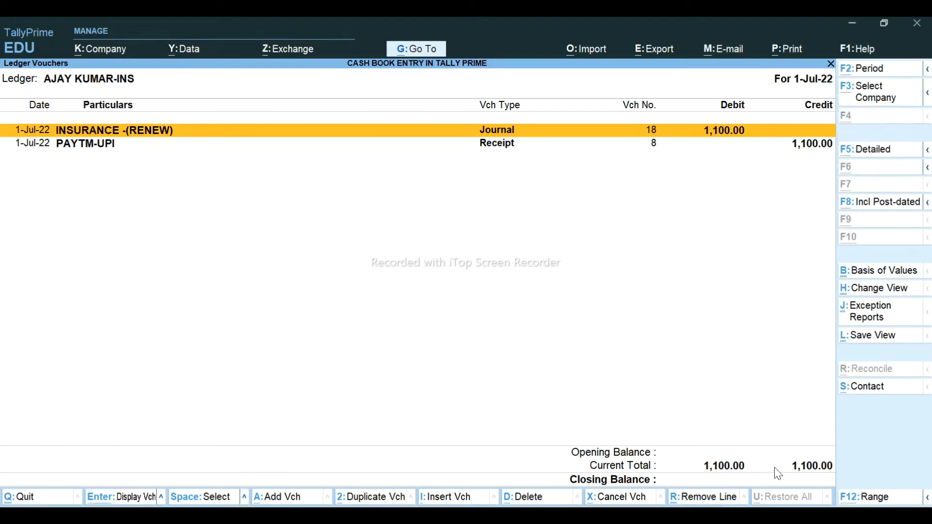
key("alt+Tab")
left_click(339, 226)
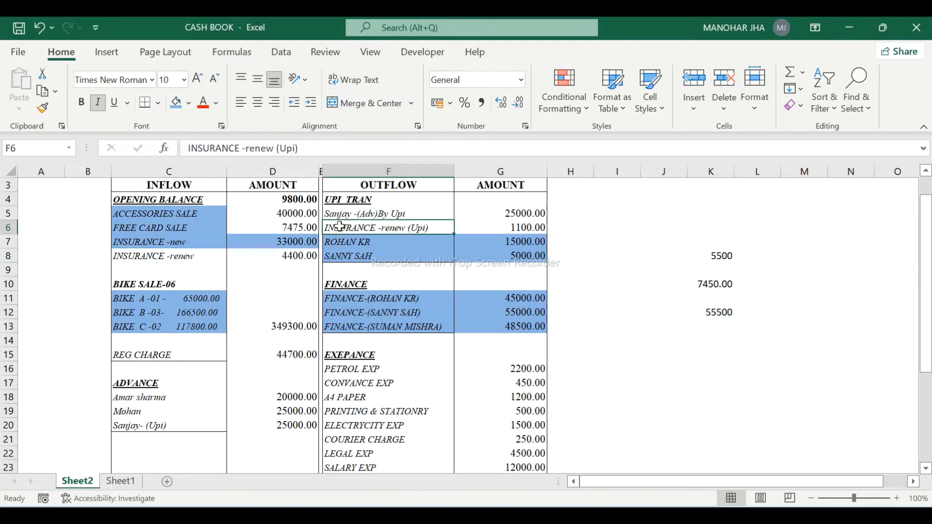
- Fill F6:G6, the INSURANCE -renew (Upi) 1100.00 outflow line, with blue
key("shift+Right")
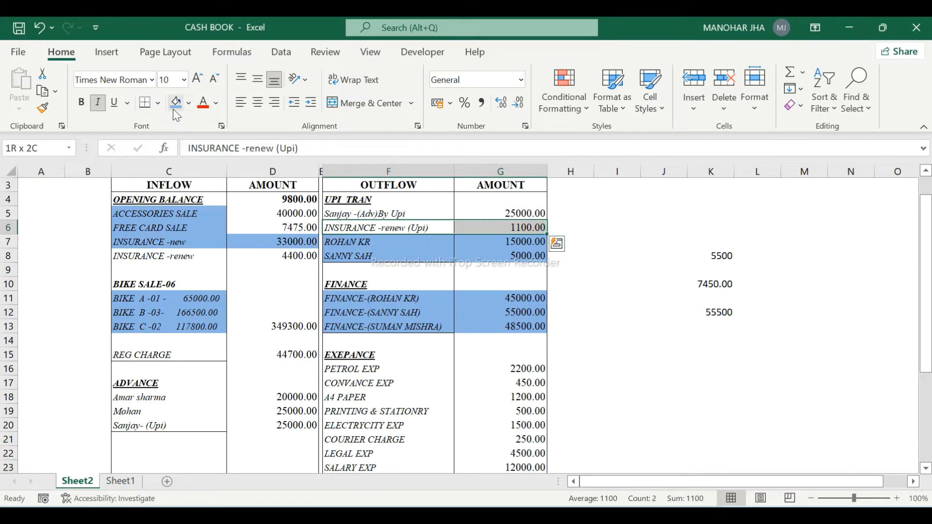
left_click(173, 107)
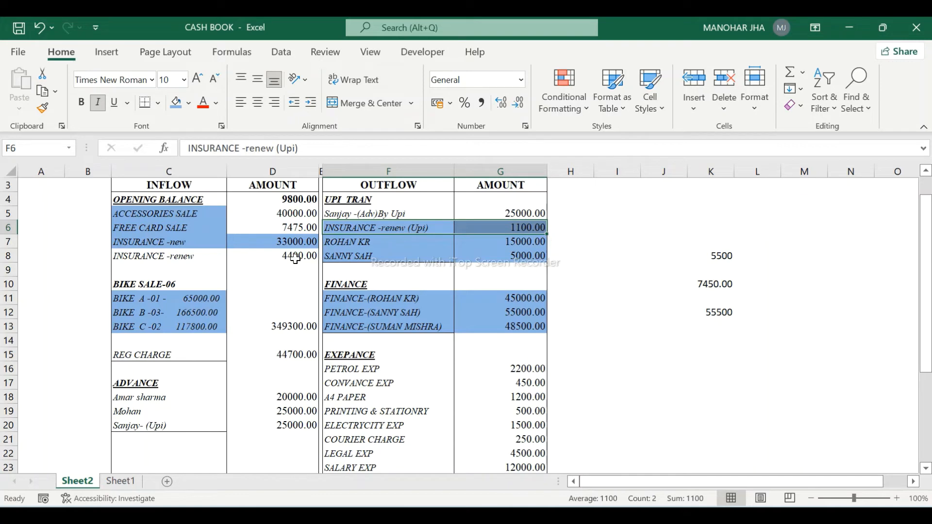
key("alt+Tab")
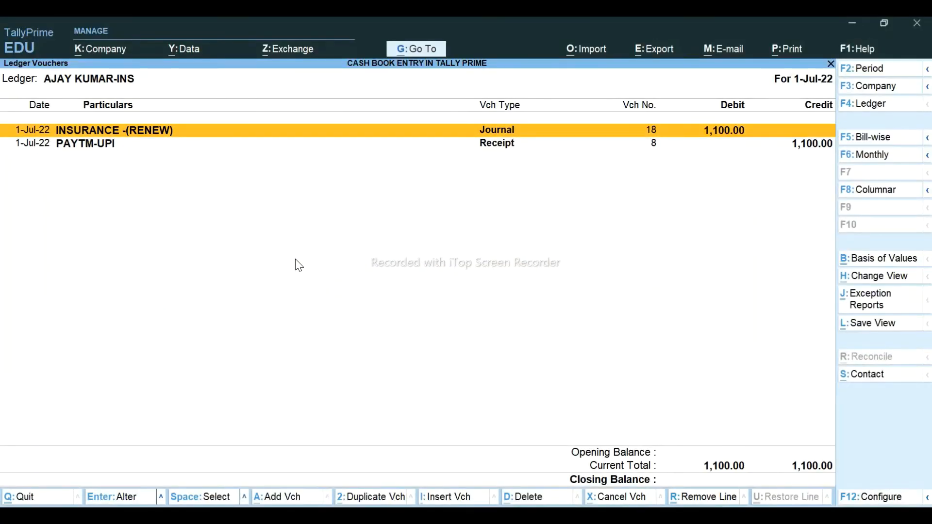
- Post cash Receipt No. 8 of 3,300 from INSURANCE -(RENEW), settled on account
key("Escape")
key("Escape")
key("Escape")
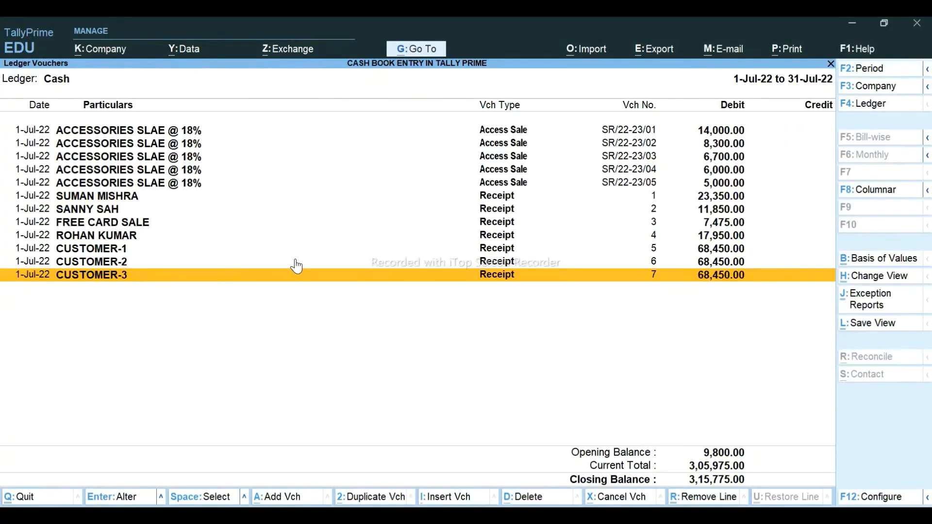
key("alt+a")
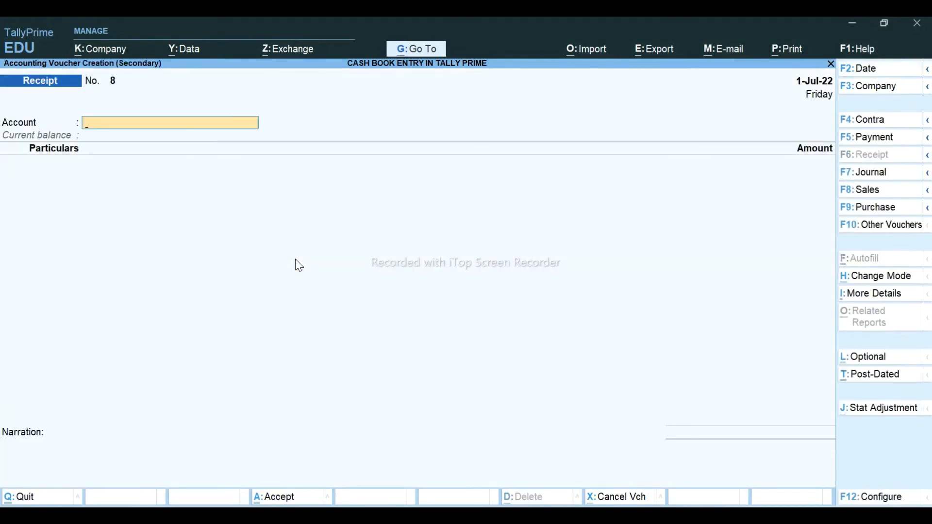
type("CA")
key("Return")
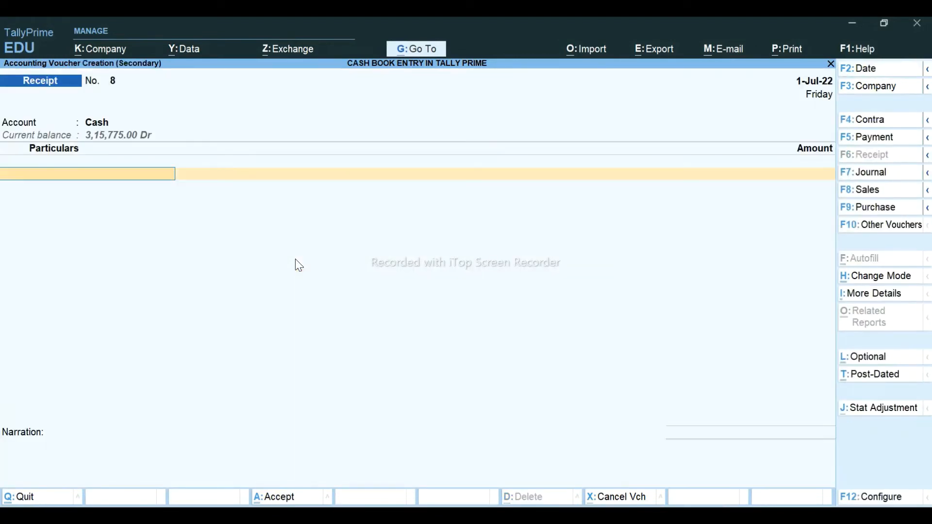
type("INS")
key("Down")
key("Down")
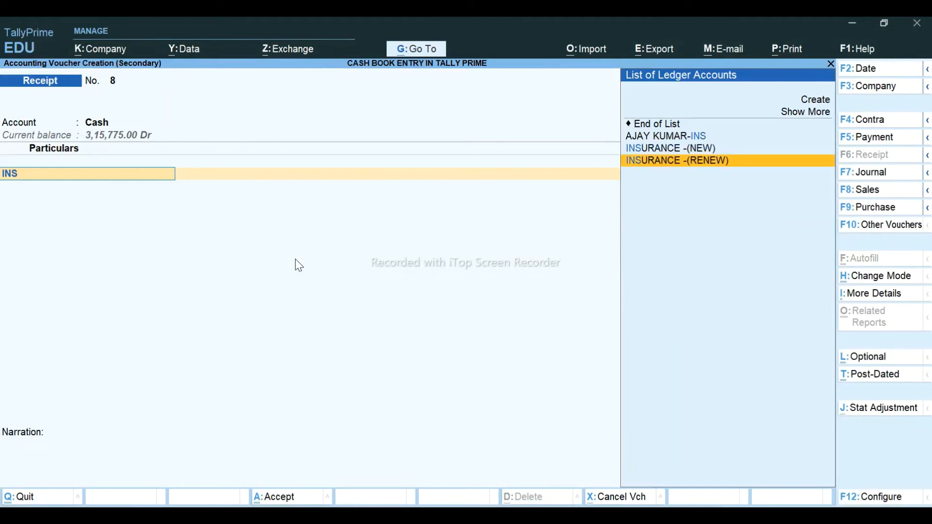
key("Return")
type("3300")
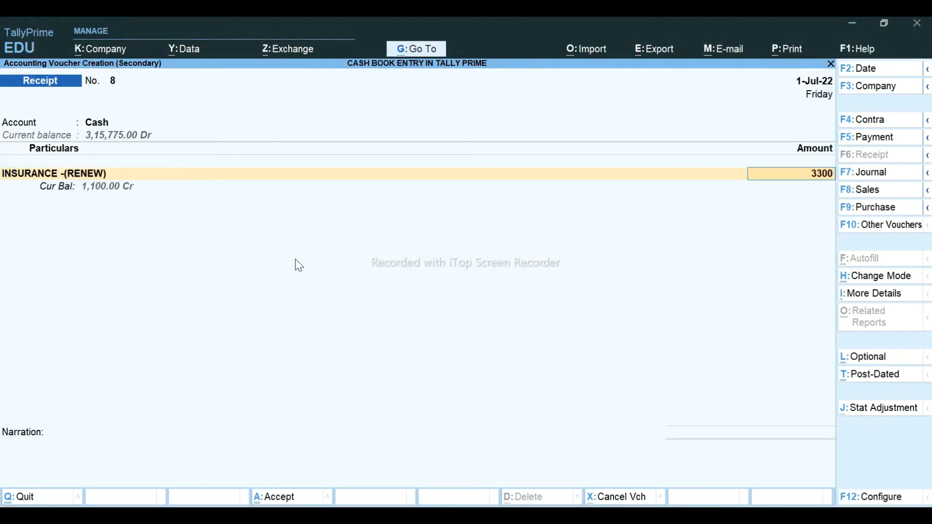
key("Return")
key("Return")
key("Return")
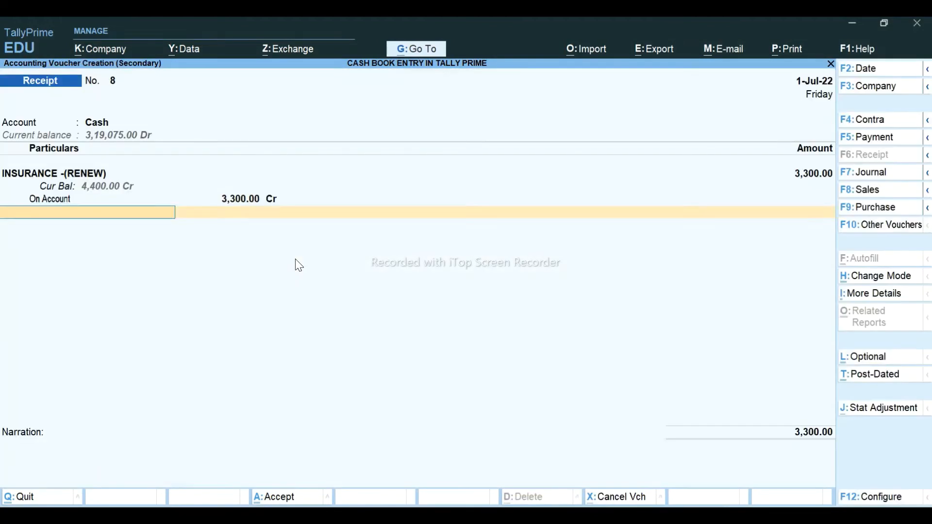
key("Return")
key("Return")
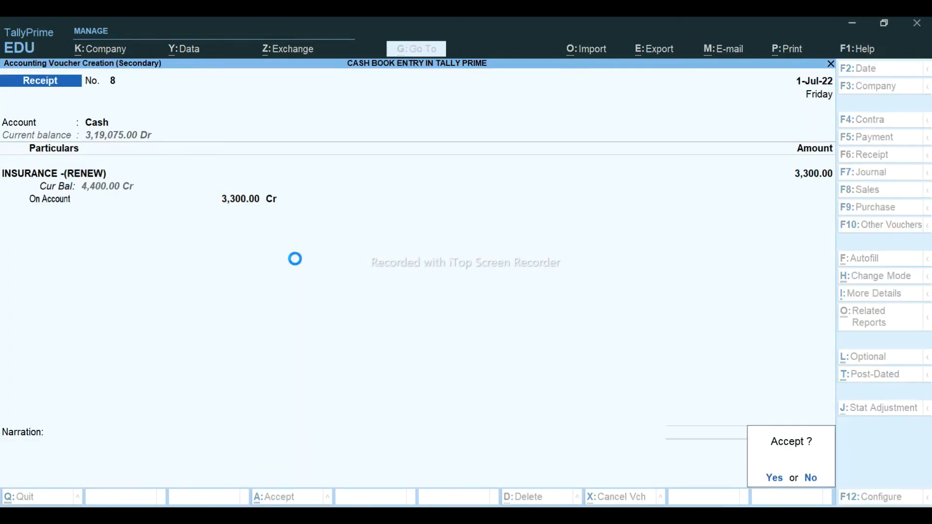
key("Return")
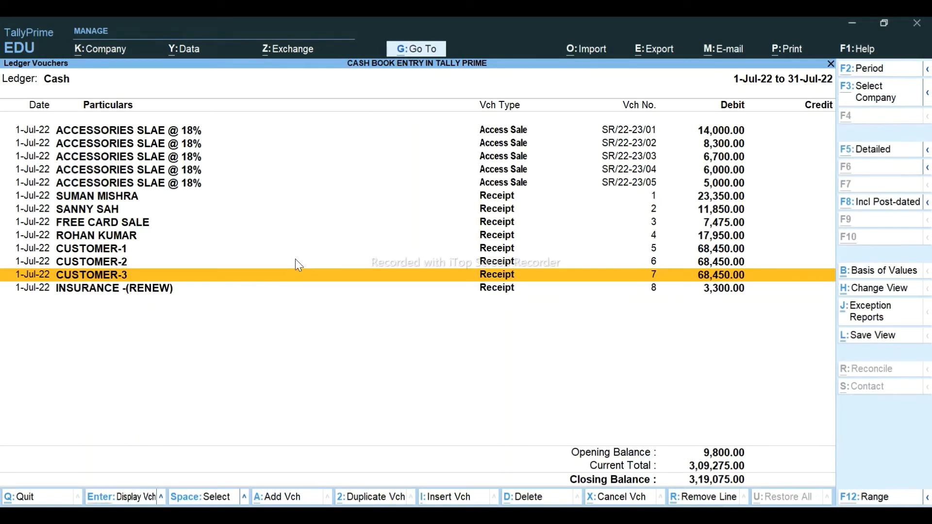
- Display the INSURANCE -(RENEW) ledger vouchers, which total 4,400
key("alt+g")
key("Down")
key("Down")
key("Down")
key("Down")
key("Return")
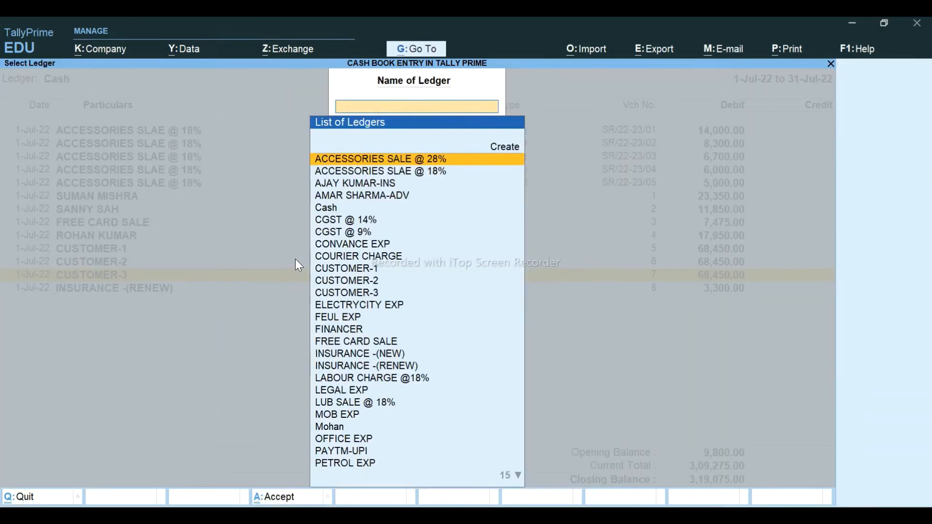
type("INS")
key("Down")
key("Down")
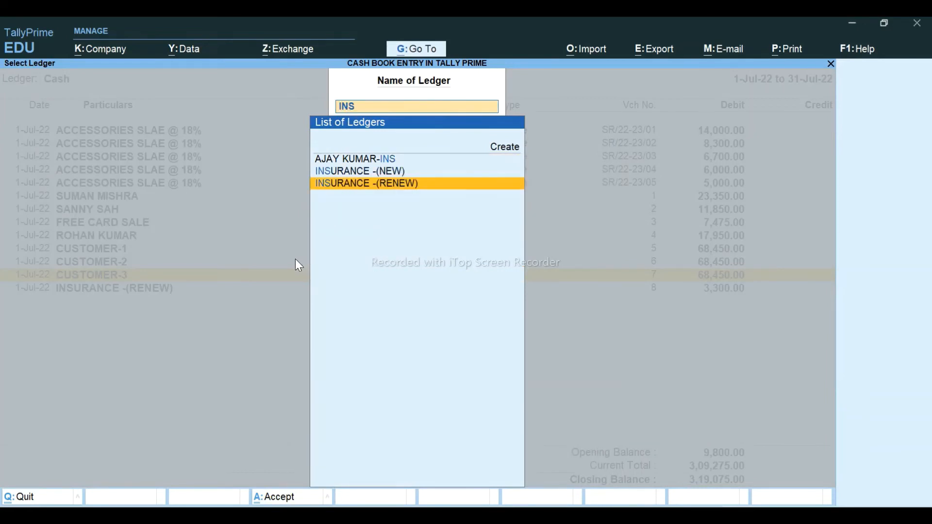
key("Return")
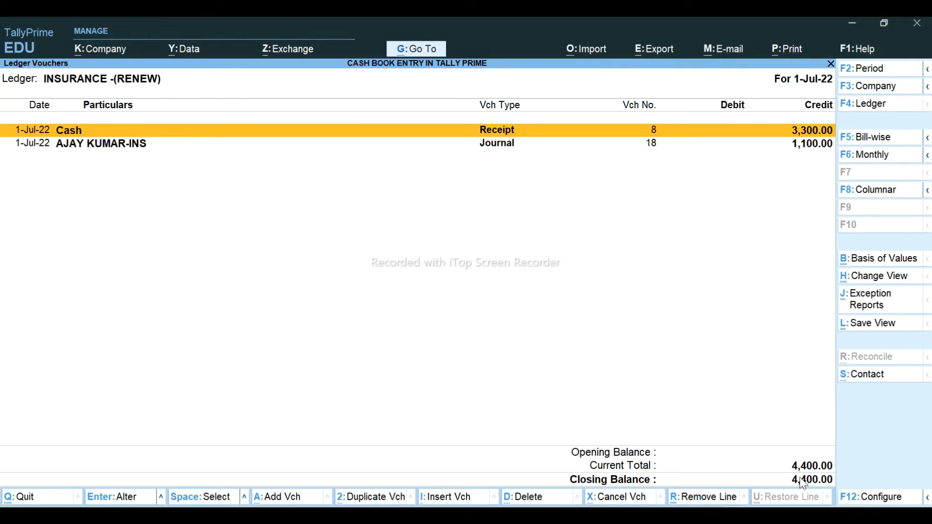
- Fill C8:D8, the INSURANCE -renew 4400 line, blue and select the 40000 and 7475 amounts
key("alt+Tab")
left_click_drag(160, 261, 272, 256)
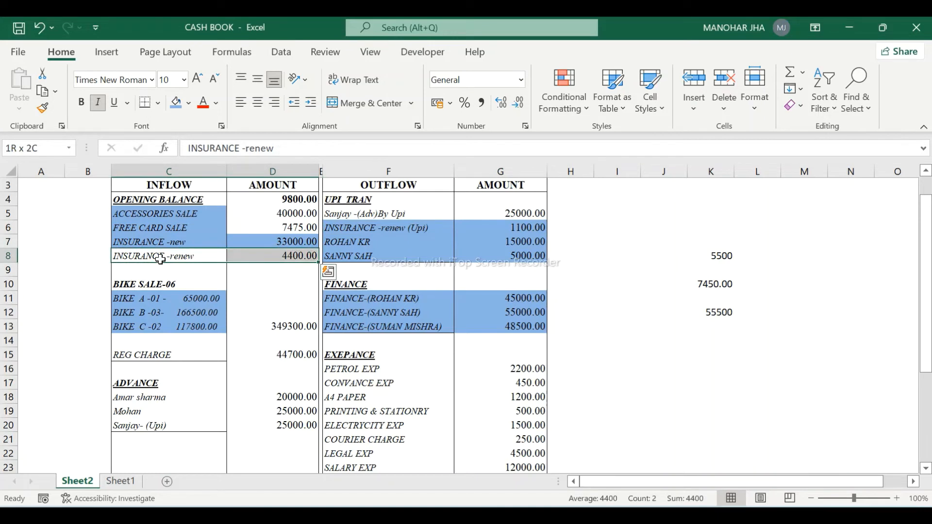
left_click(178, 105)
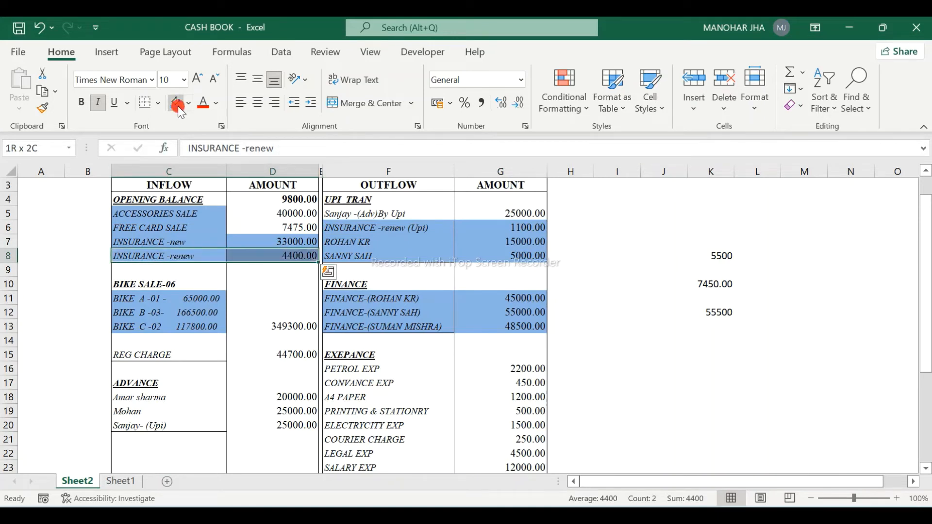
left_click(284, 213)
left_click(286, 226, "ctrl")
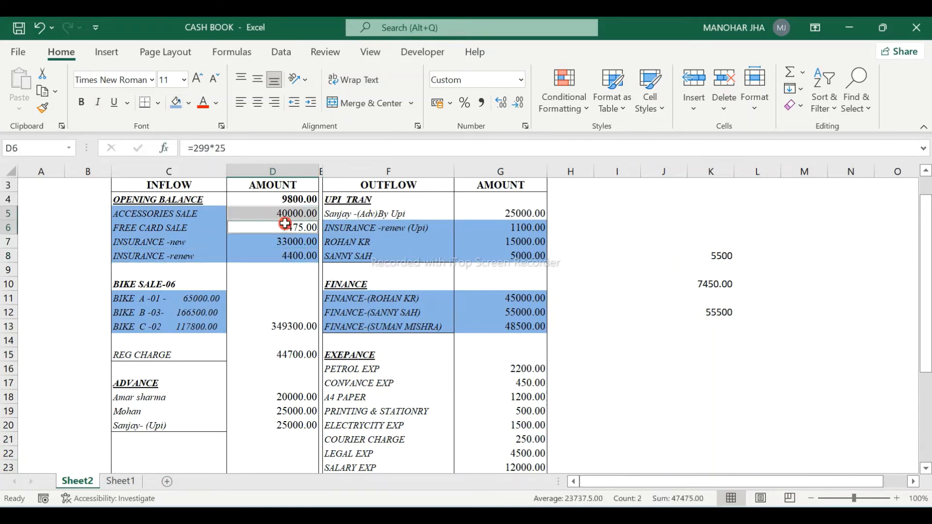
- Shade the 40000 and 7475 sale amounts blue and select the REG CHARGE entry
left_click(173, 104)
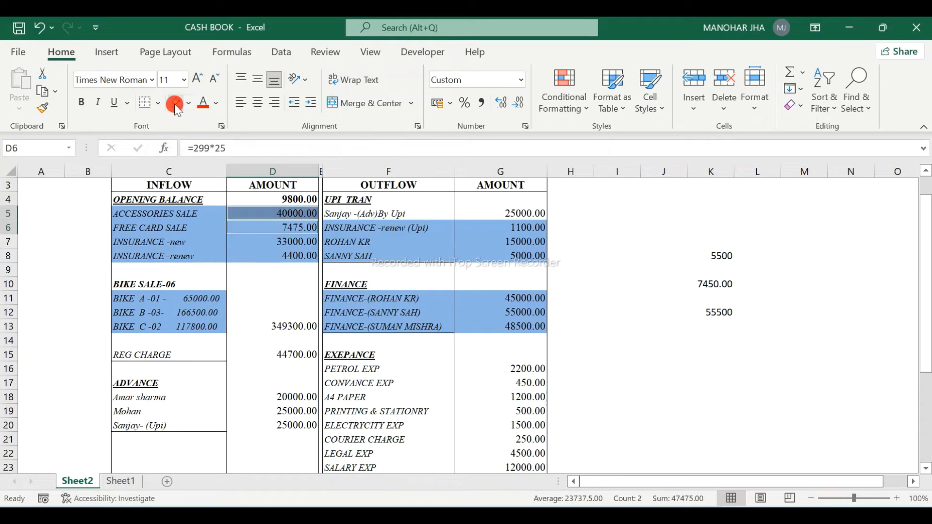
left_click(773, 401)
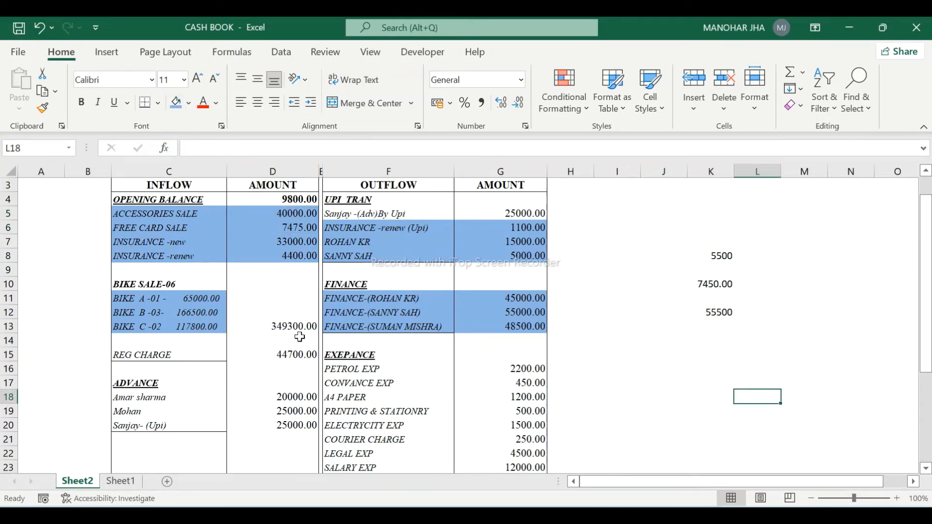
left_click(159, 356)
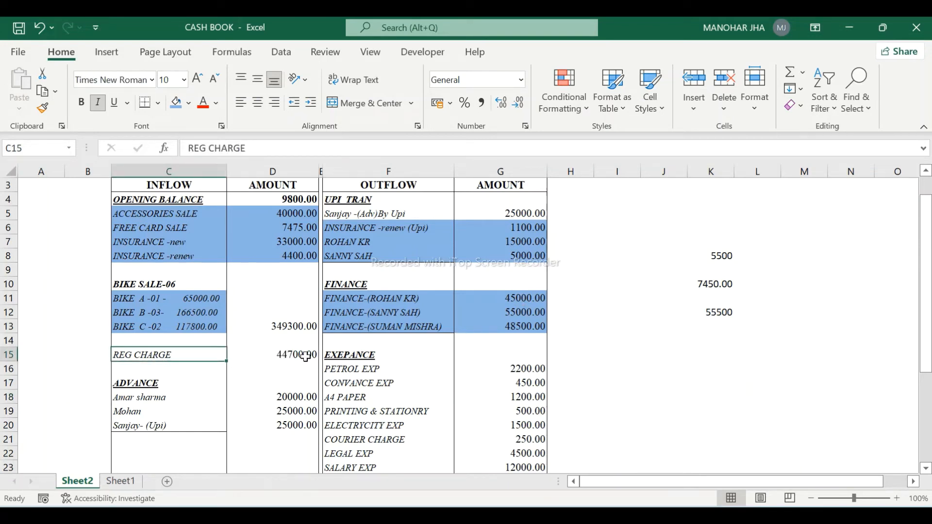
- Show the STATE TRAN CHARGE ledger vouchers in TallyPrime, totalling 44,700
key("alt+Tab")
key("Escape")
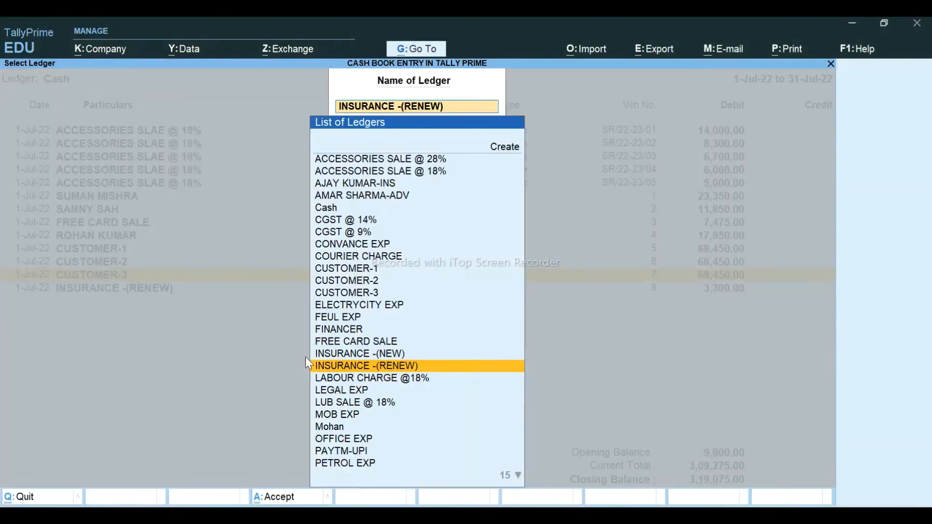
type("STA")
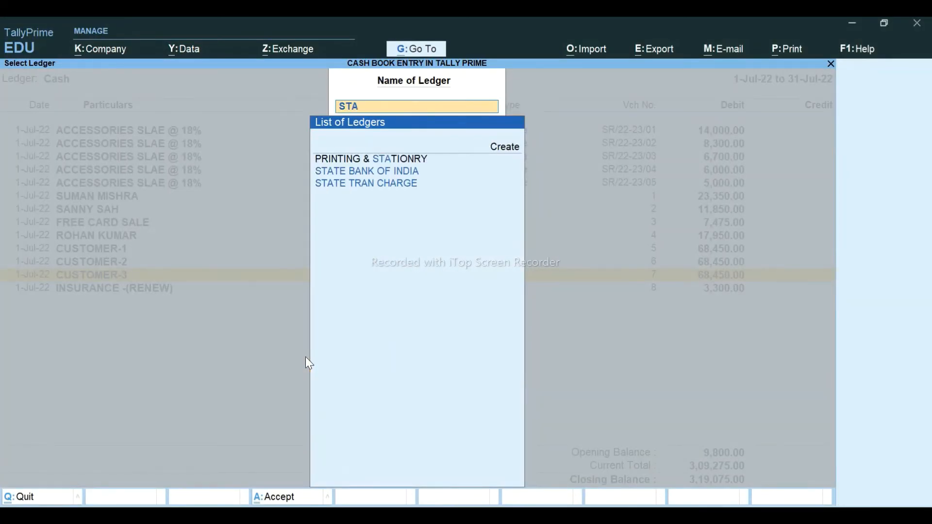
key("Down")
key("Down")
key("Return")
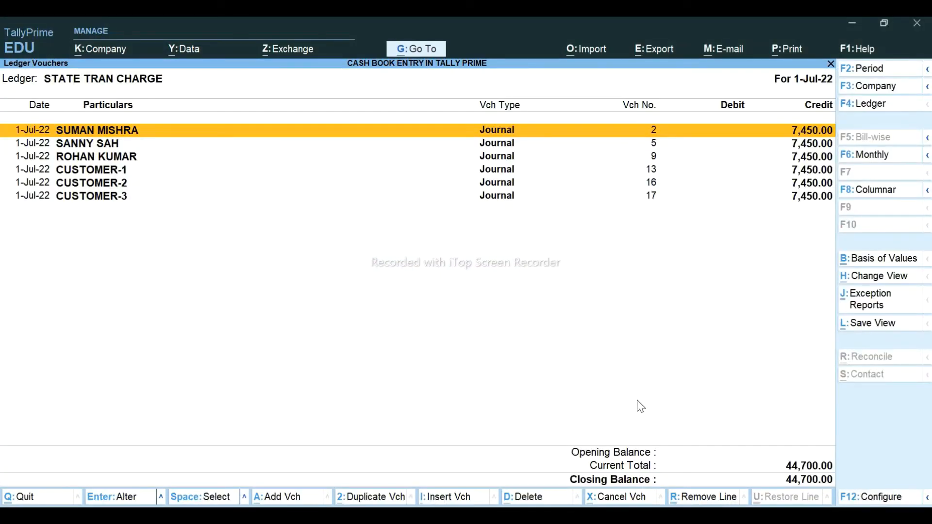
- Shade the REG CHARGE 44700.00 line (C15:D15) blue in the Excel cash book
key("alt+Tab")
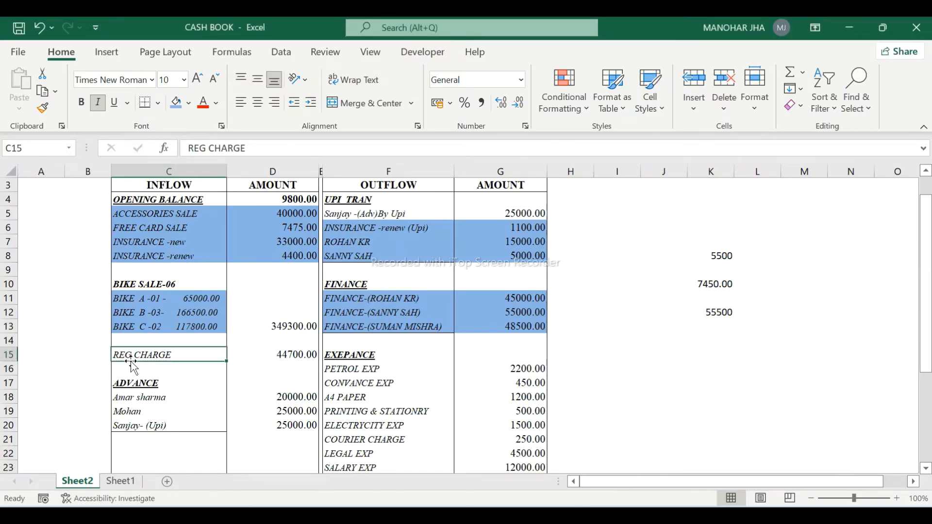
key("shift+Right")
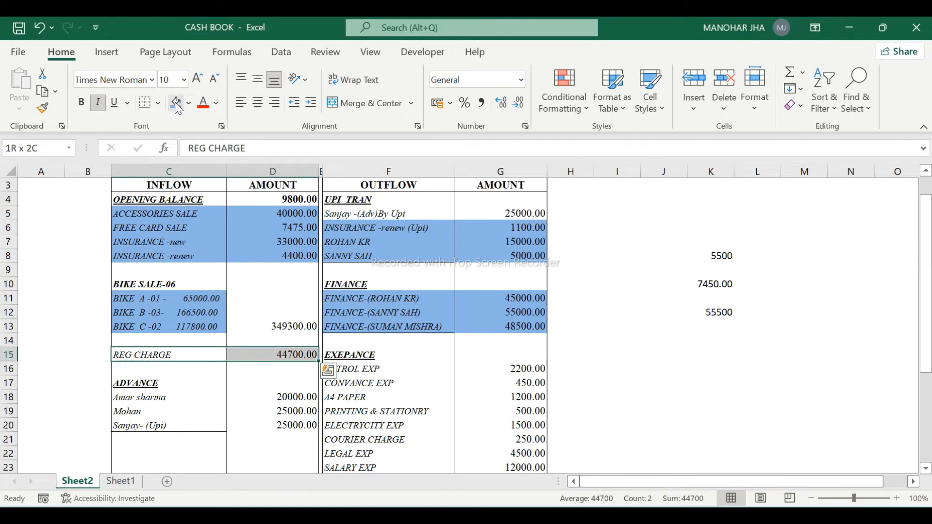
left_click(174, 102)
left_click(280, 323)
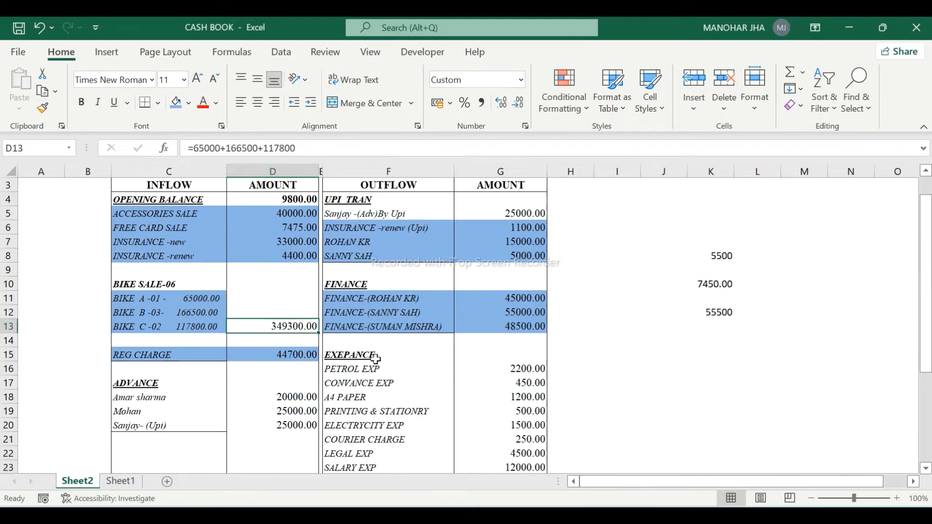
- Open the Sales Register's July vouchers in TallyPrime
key("alt+Tab")
key("Escape")
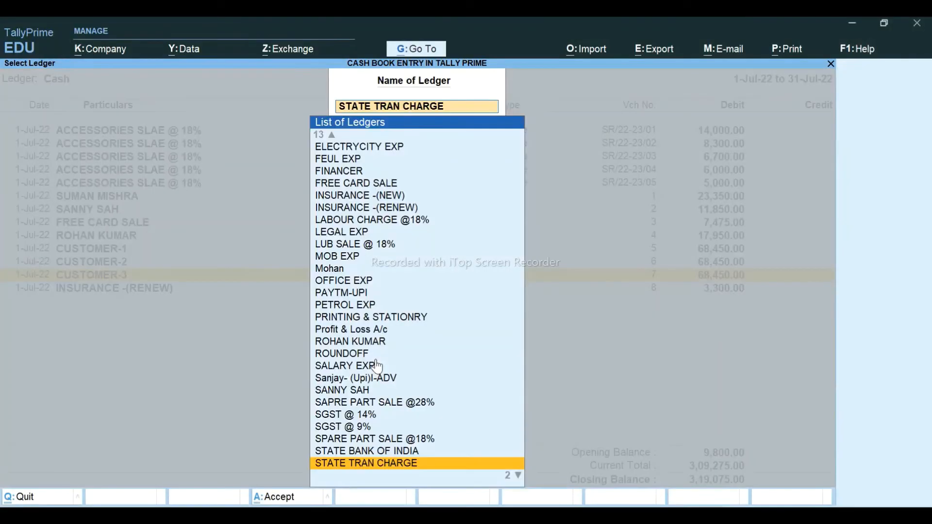
key("BackSpace")
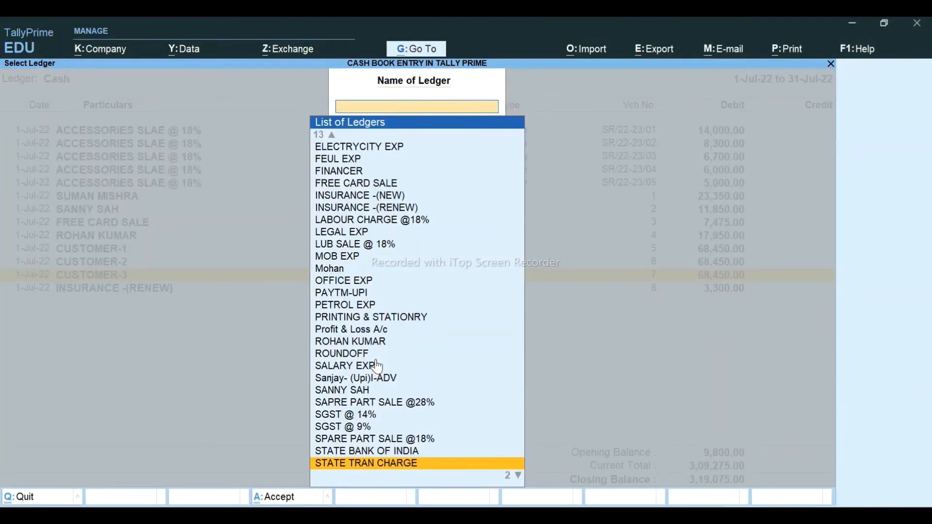
key("Escape")
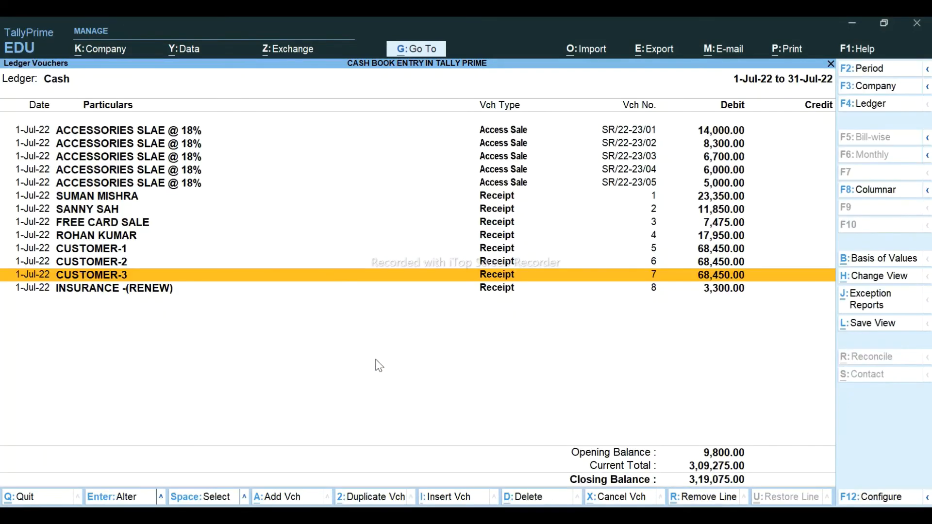
key("Escape")
key("Escape")
key("Escape")
key("Escape")
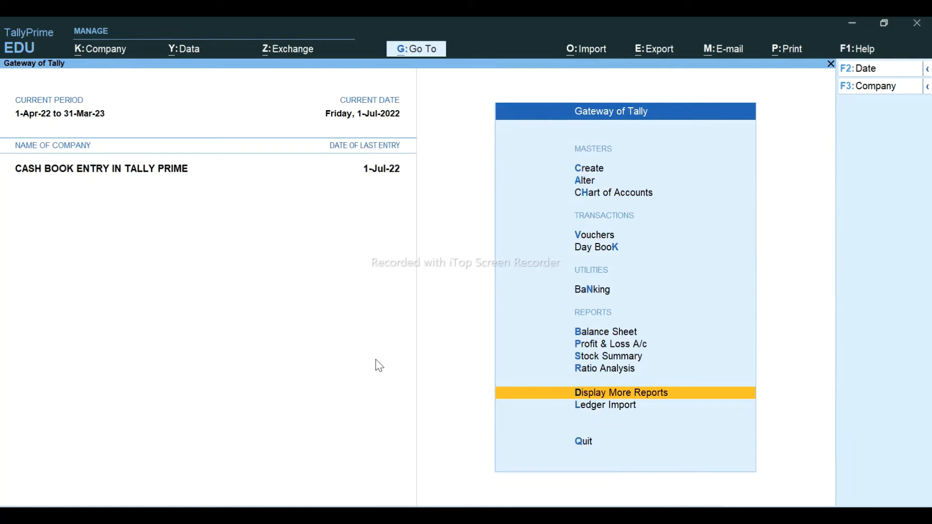
key("Return")
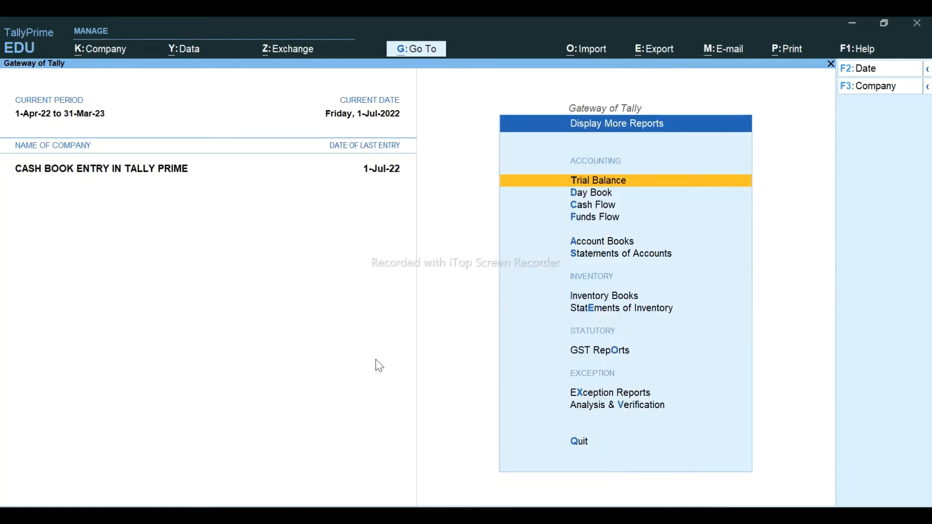
key("a")
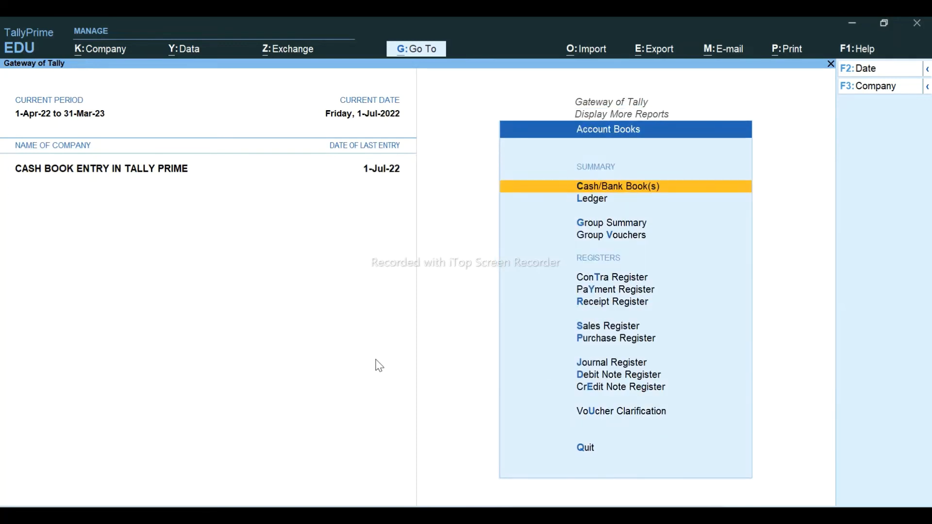
key("s")
key("Return")
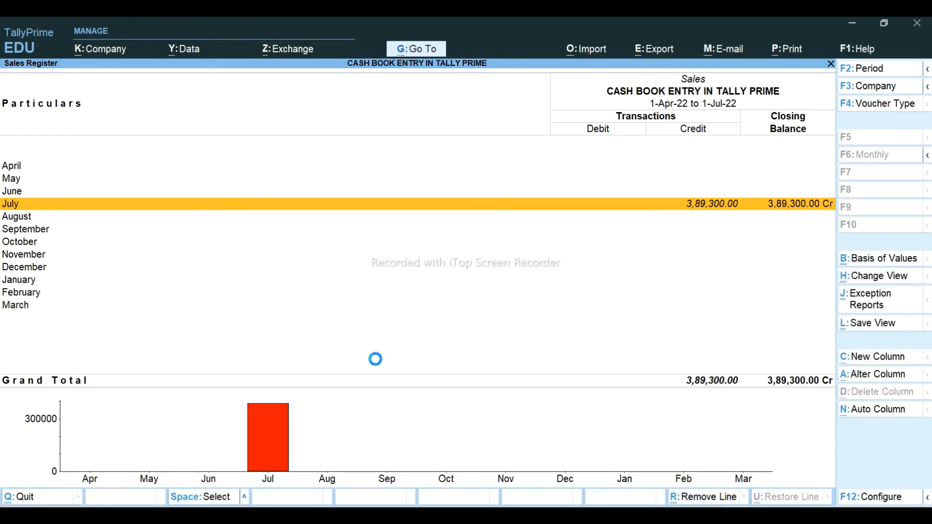
- Remove the five Cash accessory sale rows so the register totals 3,49,300
key("Down")
key("Down")
key("Down")
key("Down")
key("Down")
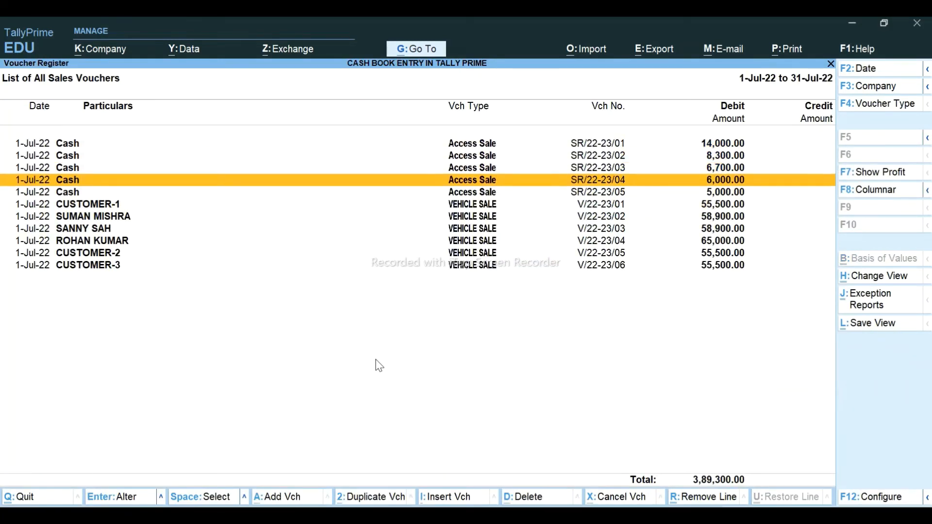
key("Down")
key("Down")
key("Down")
key("Down")
key("Down")
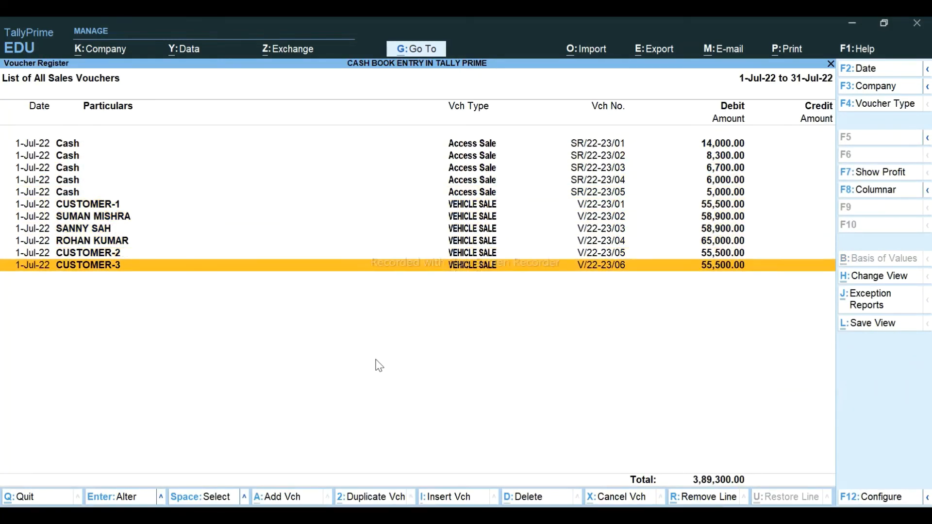
key("Up")
key("Up")
key("Up")
key("Up")
key("Up")
key("Up")
key("shift+Up")
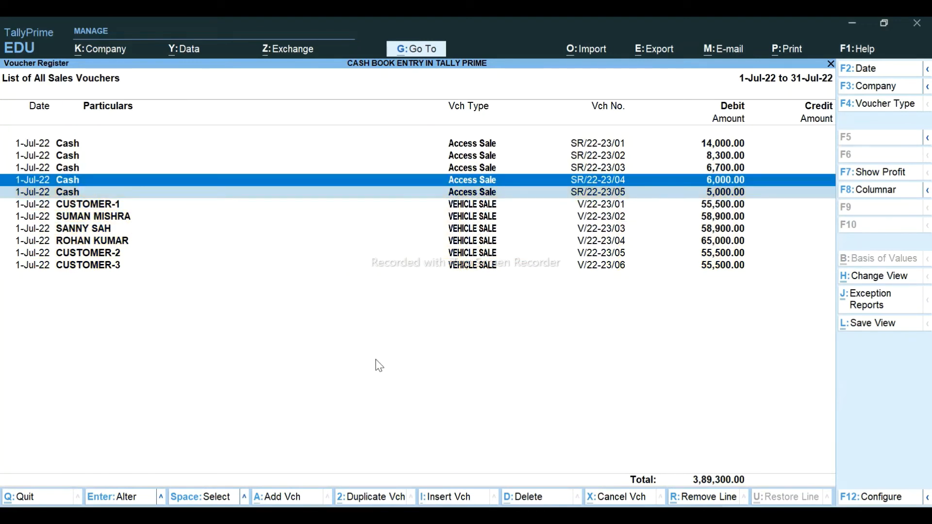
key("shift+Up")
key("shift+Up")
key("shift+Up")
key("ctrl+r")
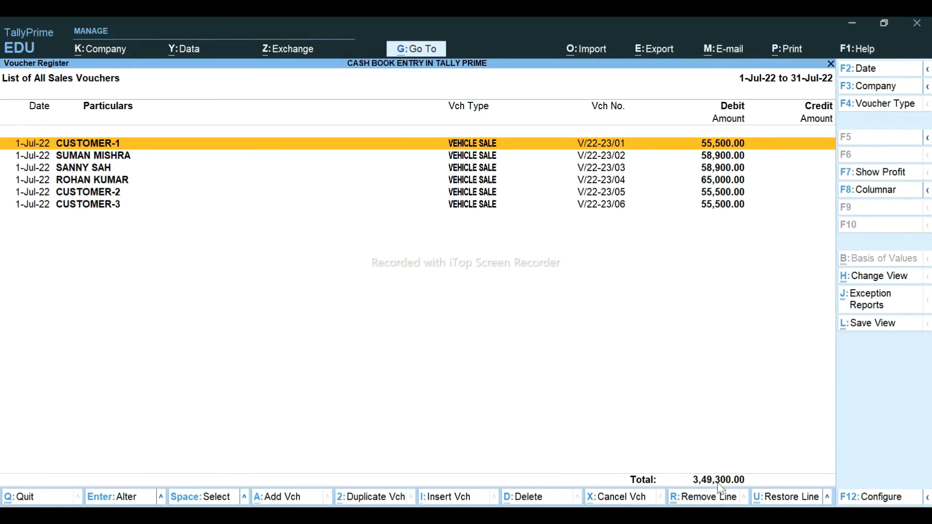
- Shade the matching 349300.00 bike sale amount in D13 blue in Excel
key("alt+Tab")
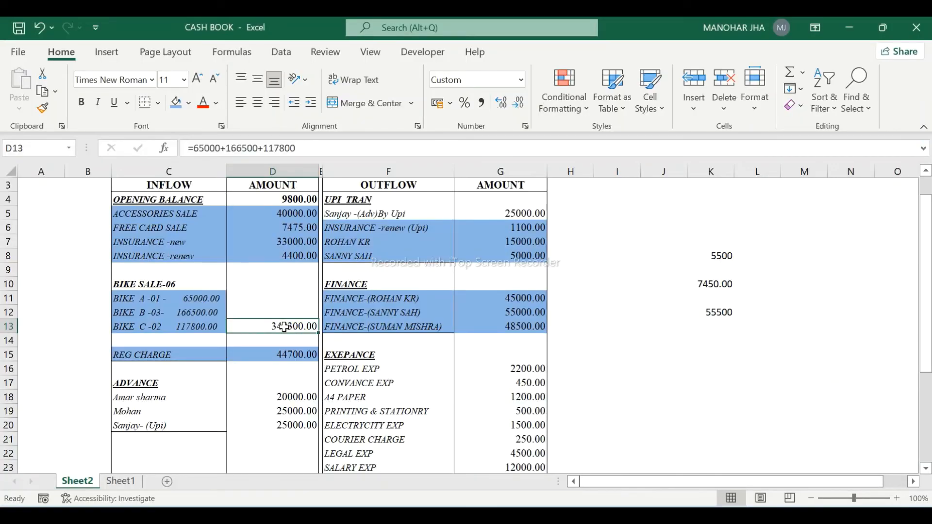
key("alt+Tab")
key("alt+Tab")
left_click(177, 104)
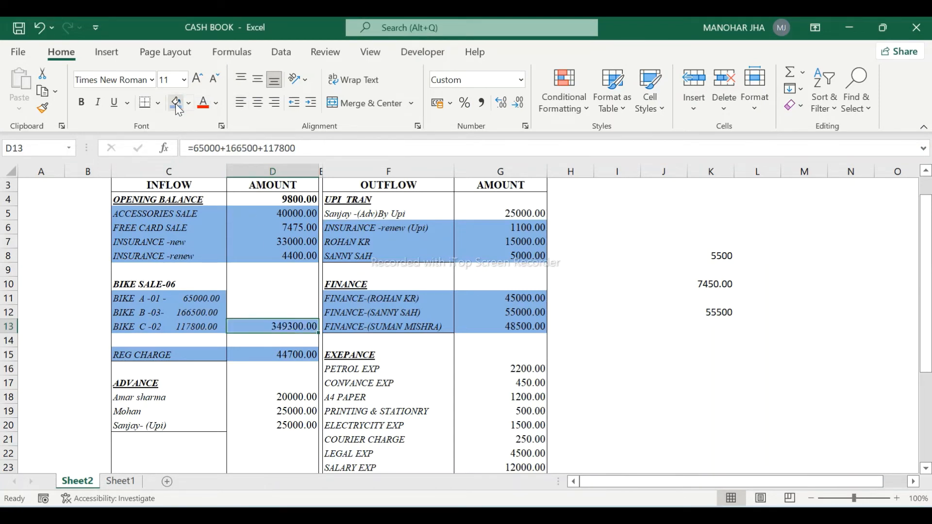
- Review the column D amounts: the 20000 advance, 17400 sales and insurance entries
left_click(235, 401)
key("Down")
key("Down")
key("Down")
key("Down")
key("Down")
key("Down")
key("Down")
key("Down")
key("Down")
key("Down")
key("Down")
key("Down")
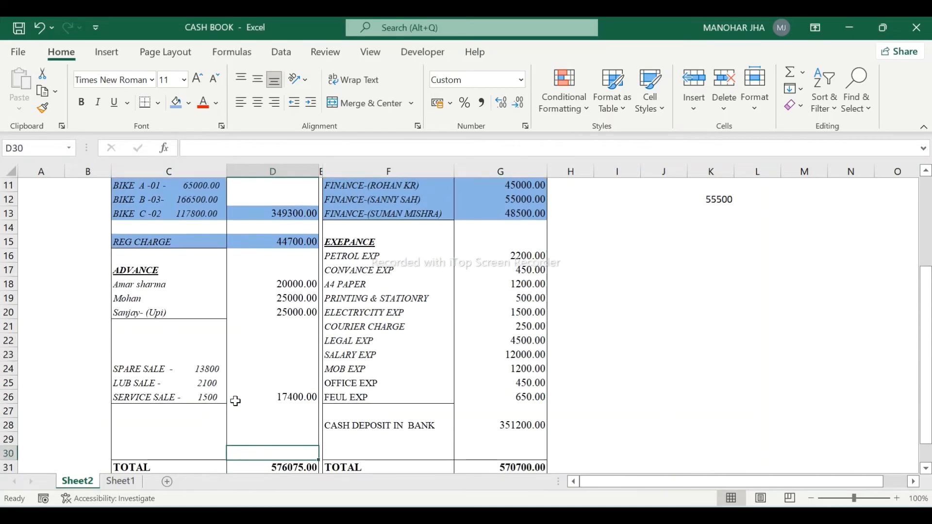
key("Up")
key("Up")
key("Up")
key("Up")
key("Up")
key("Up")
key("Up")
key("Up")
key("Up")
key("Up")
key("Up")
key("Down")
key("Down")
key("Down")
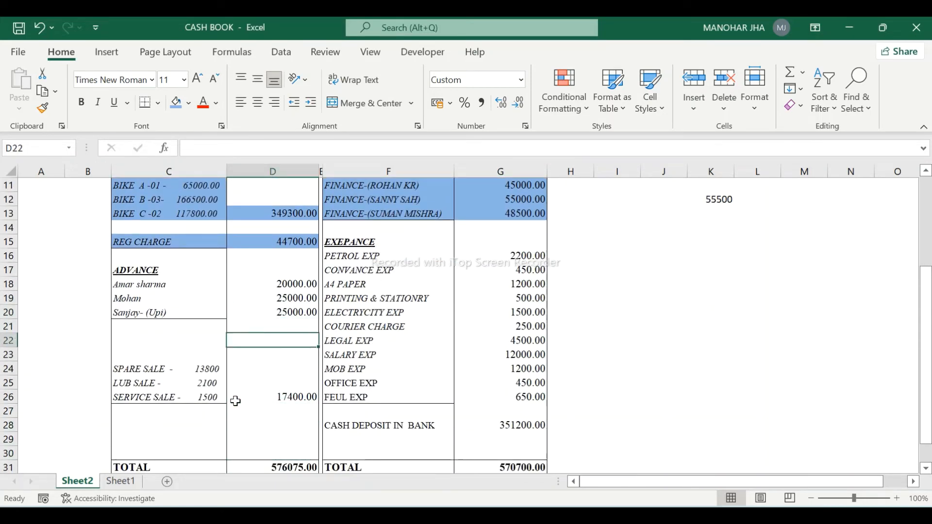
key("Down")
key("Down")
key("Down")
key("Down")
key("Up")
key("Up")
key("Up")
key("Up")
key("Up")
key("Up")
key("Up")
key("Up")
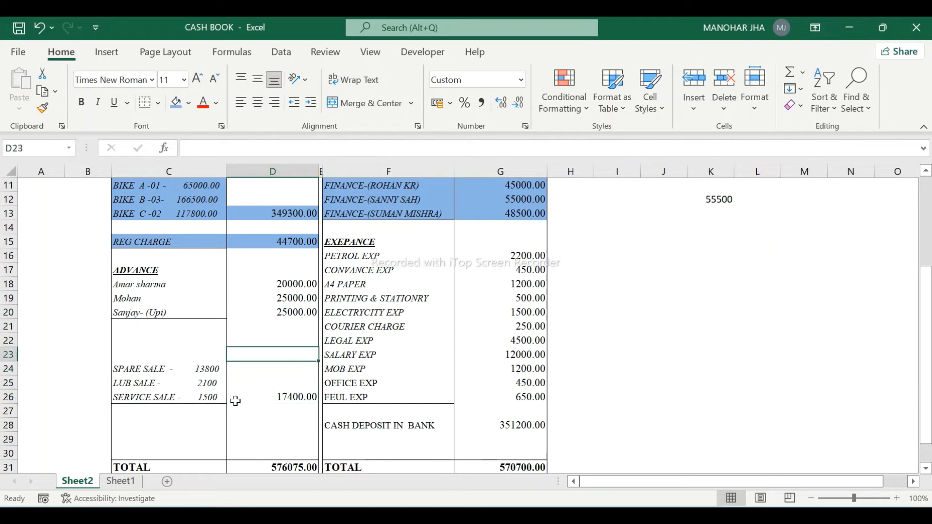
key("Up")
key("Up")
key("Up")
key("Up")
key("Up")
key("Up")
key("Up")
key("Up")
key("Up")
key("Up")
key("Up")
key("Up")
key("Up")
key("Up")
key("Up")
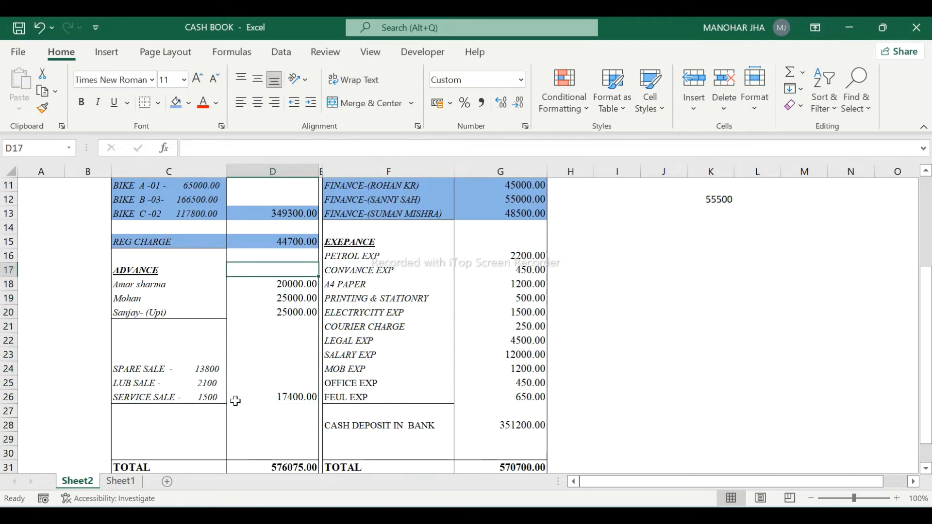
key("Down")
key("Down")
key("Down")
key("Down")
key("Down")
key("Down")
key("Down")
key("Down")
key("Down")
key("Down")
key("Down")
key("Down")
key("Down")
key("Down")
key("Down")
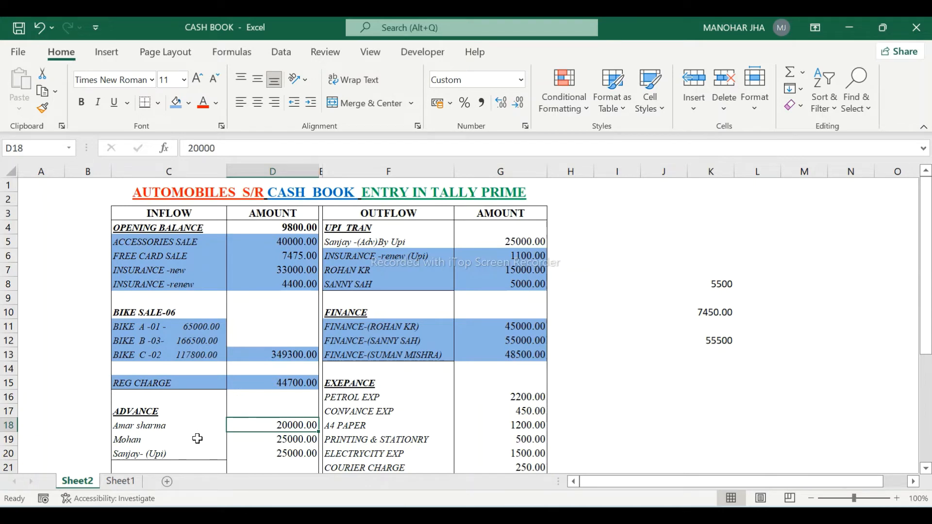
key("alt+Tab")
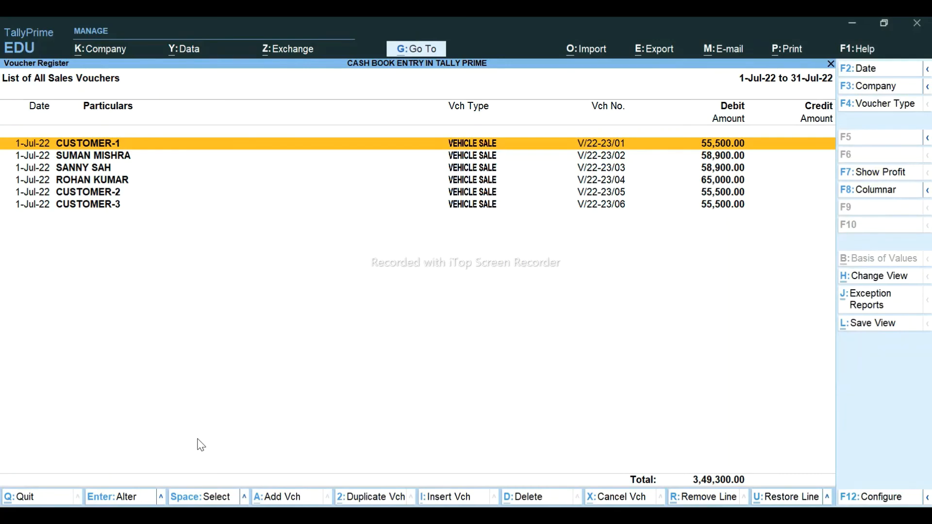
- Open the Cash ledger's July vouchers, closing at 3,19,075, and start a new receipt
key("Escape")
key("Escape")
key("Escape")
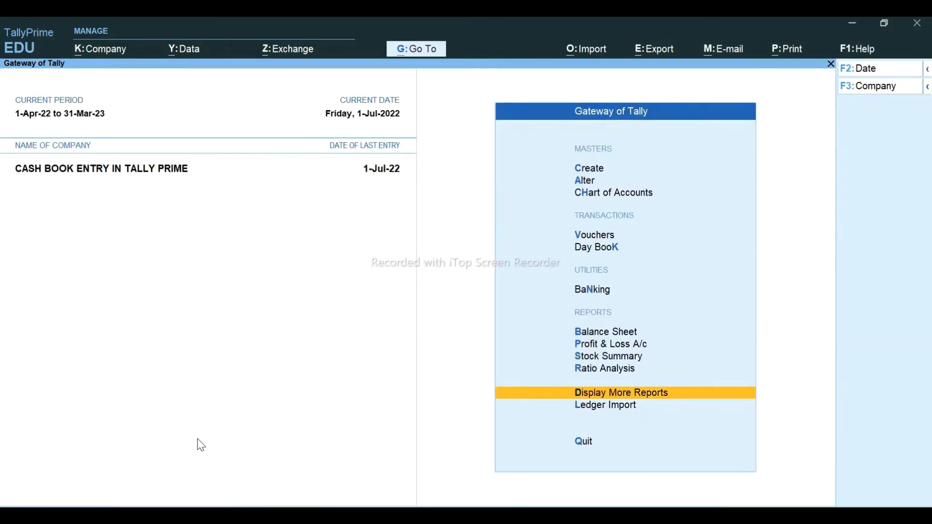
key("Return")
key("a")
key("Return")
key("Down")
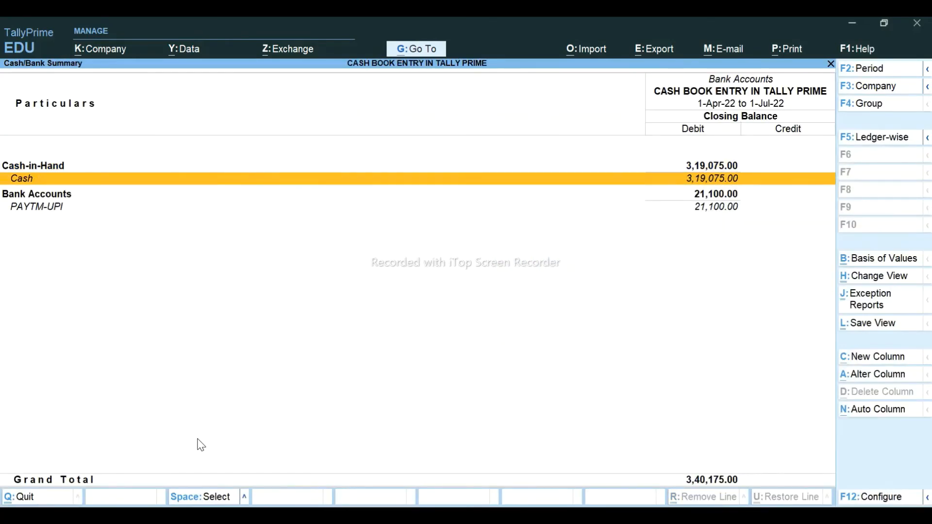
key("Return")
key("Return")
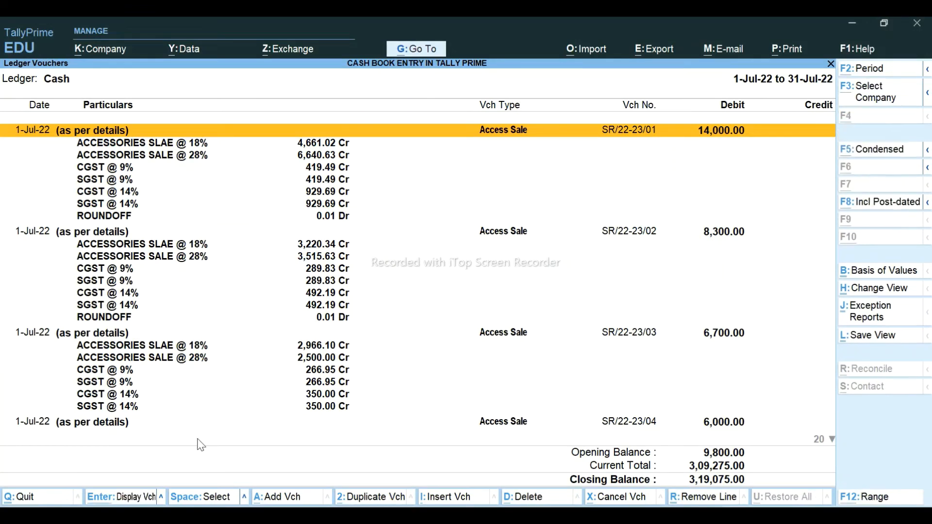
key("alt+F1")
key("Down")
key("Down")
key("Down")
key("Down")
key("Down")
key("Down")
key("Down")
key("Down")
key("Down")
key("Down")
key("Down")
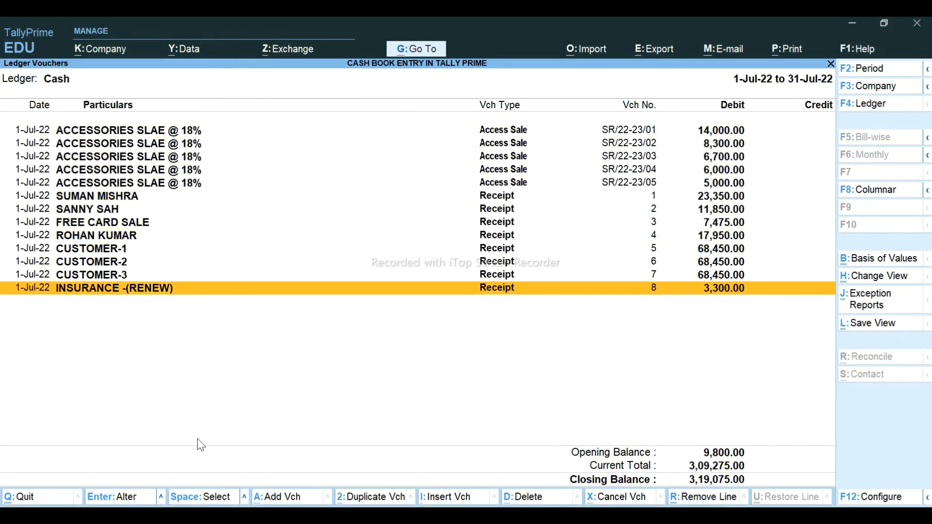
key("alt+a")
key("alt+Tab")
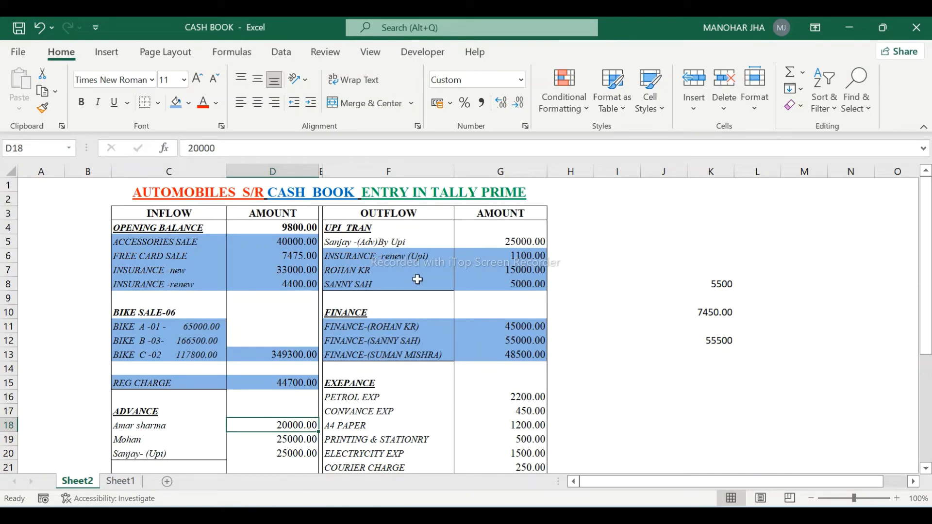
- Enter a receipt into PAYTM-UPI from the UPI advance ledger for 25,000
key("alt+Tab")
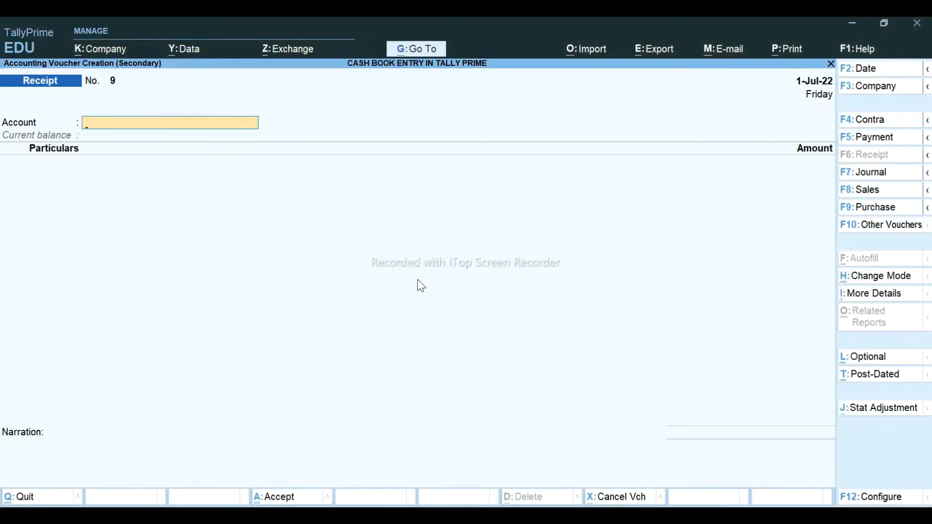
type("UPI")
key("Return")
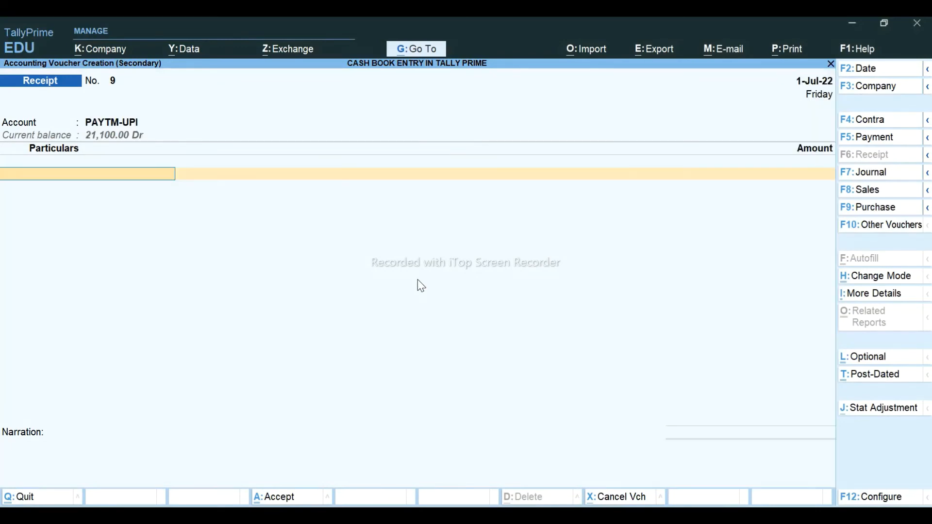
key("alt+Tab")
key("alt+Tab")
type("SANJ")
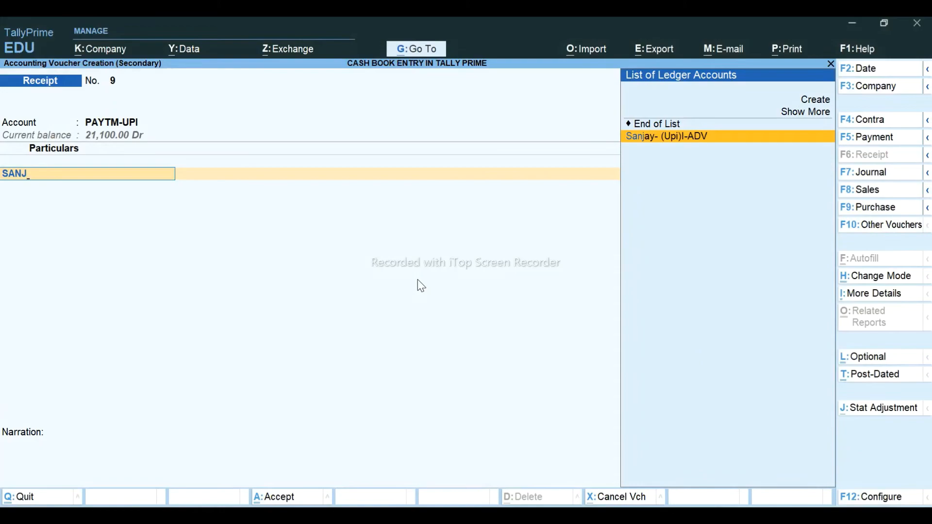
key("Return")
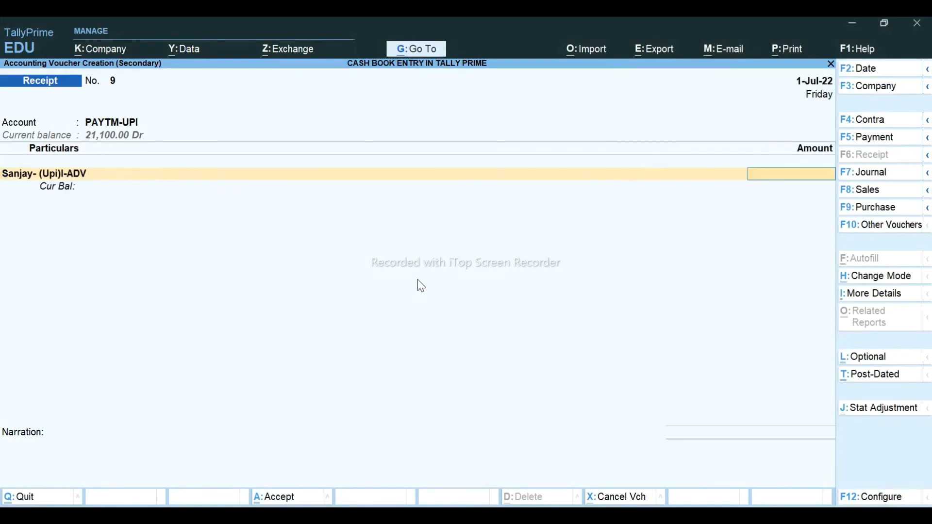
key("alt+Tab")
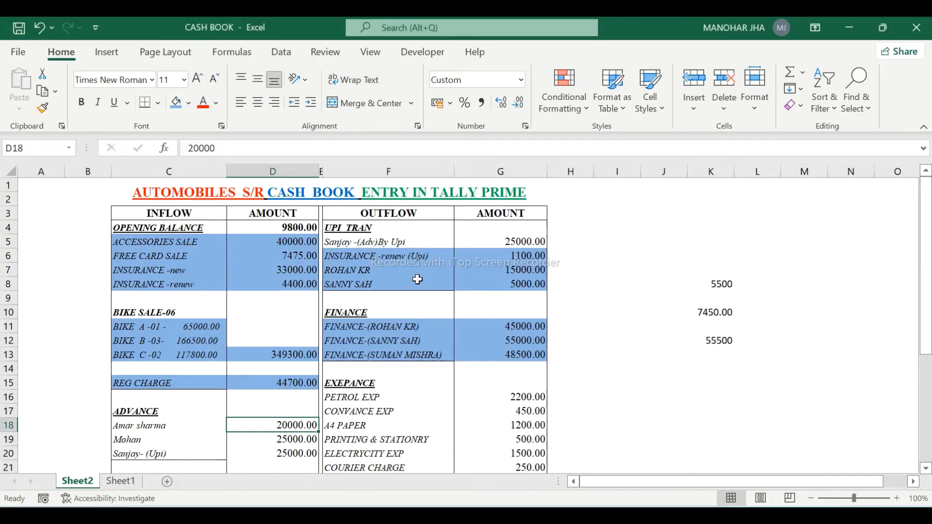
key("alt+Tab")
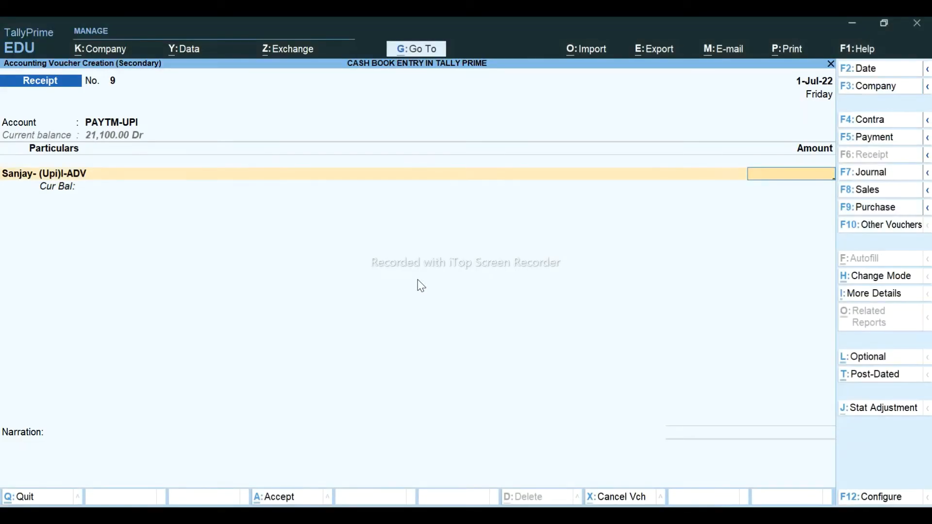
key("alt+Tab")
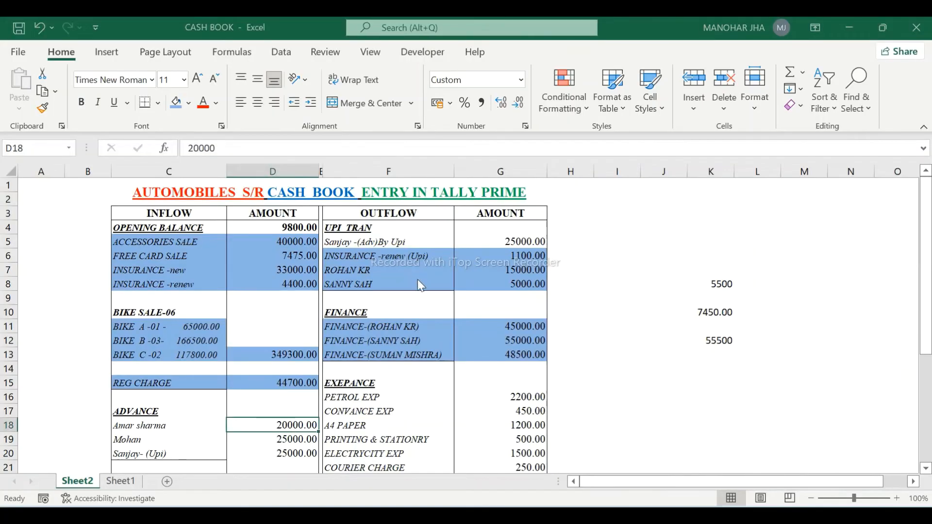
key("alt+Tab")
type("25,000")
key("Return")
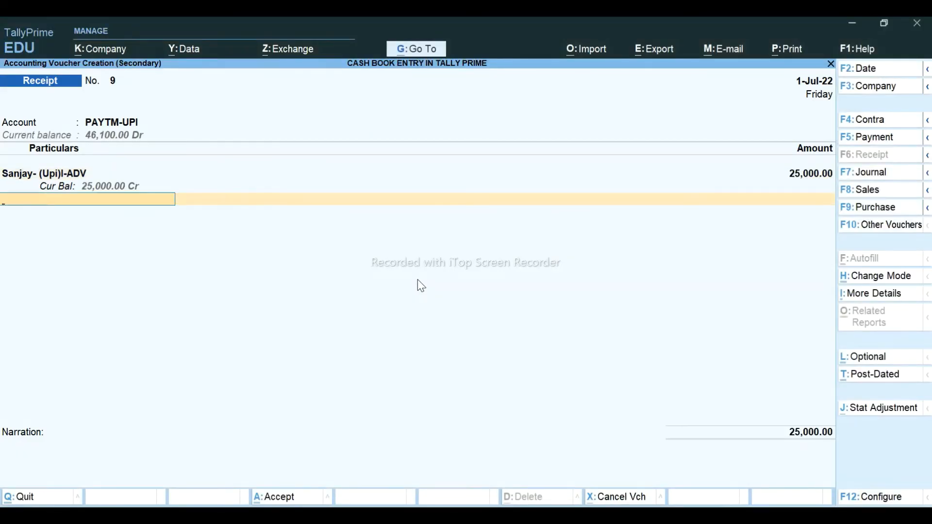
- Set the bank allocation type to Others, add narration MR-305 and save Receipt No. 9
key("Return")
key("BackSpace")
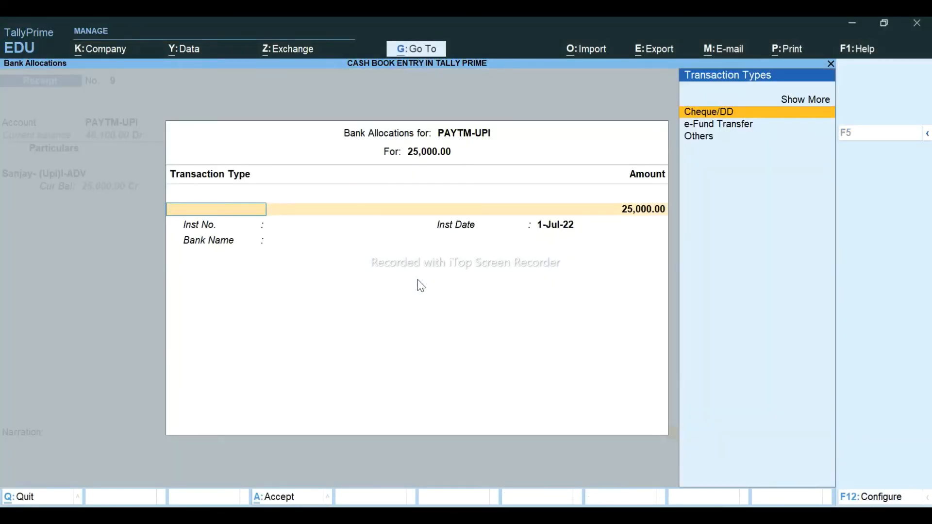
key("Down")
key("Down")
key("Return")
key("Return")
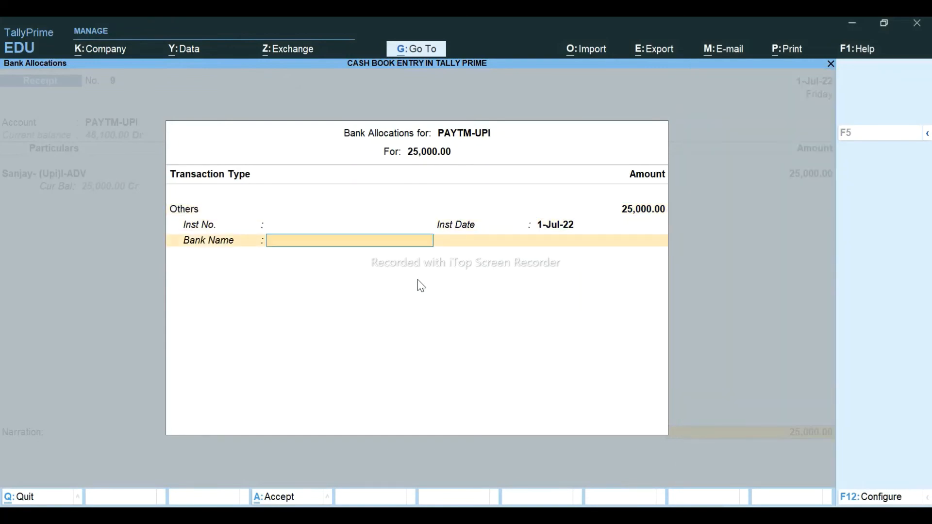
key("Return")
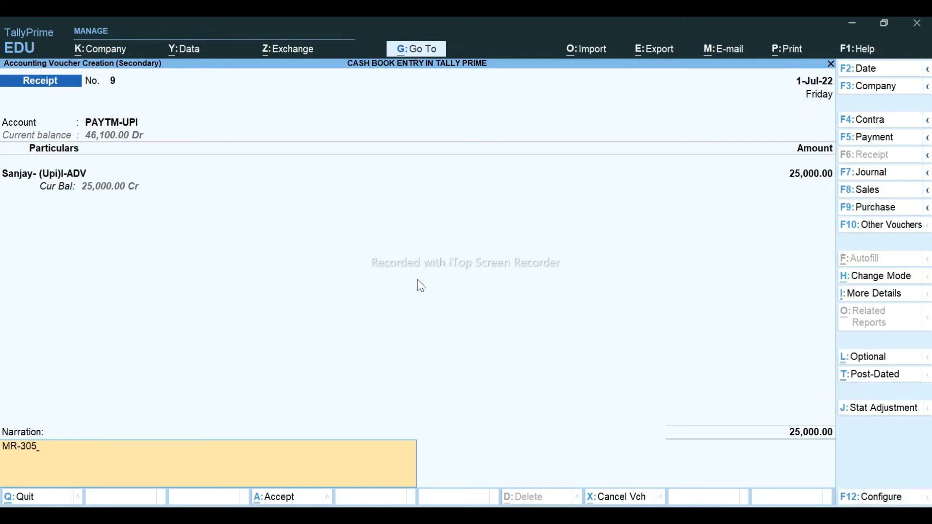
type("MR-305")
key("Return")
key("Return")
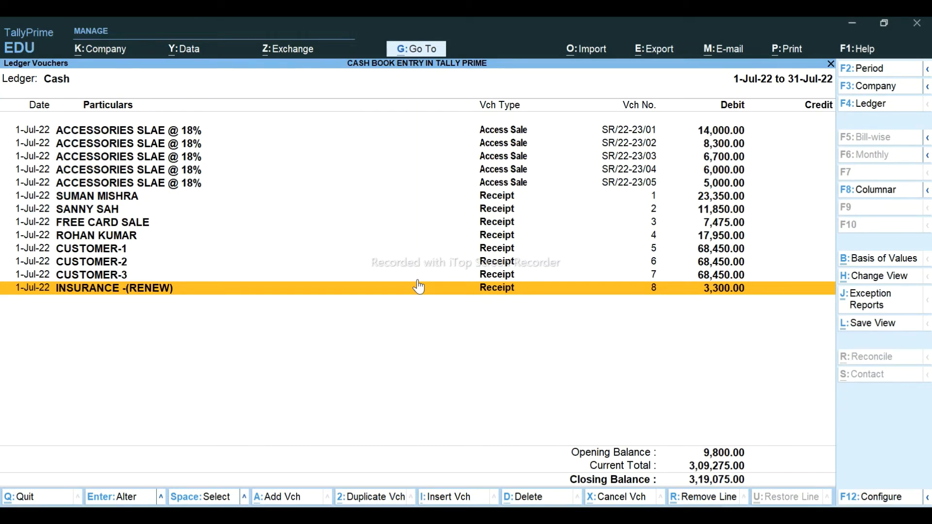
key("alt+Tab")
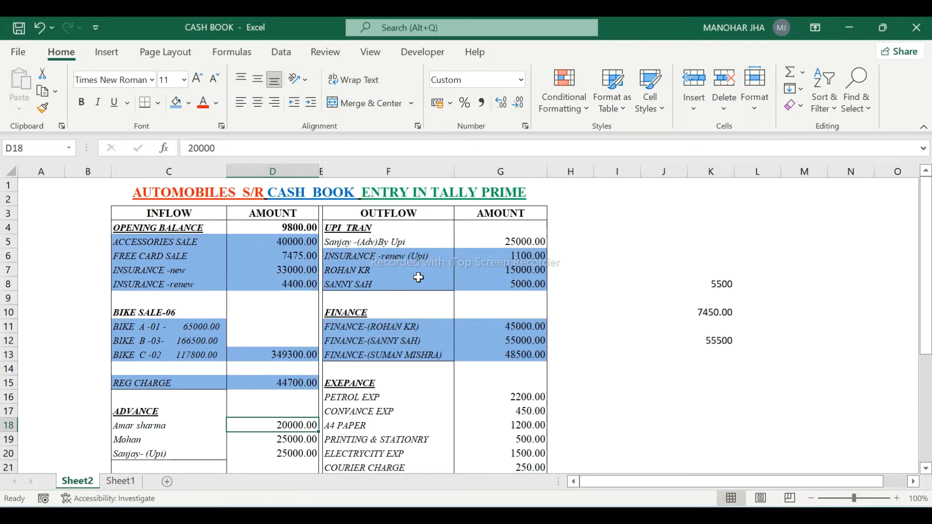
- Fill F5:G5 and C20:D20, both 25000.00 UPI advance lines, blue
left_click(408, 242)
key("shift+Right")
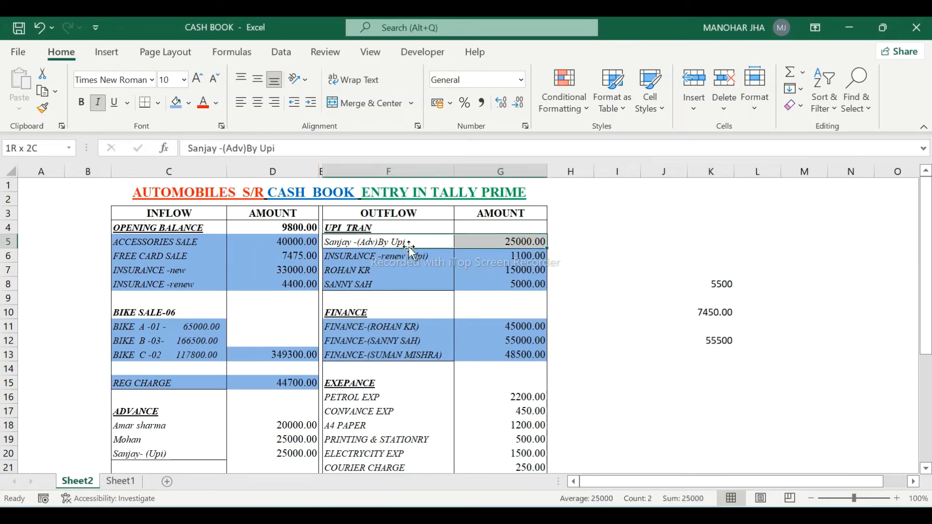
left_click(158, 455, "ctrl")
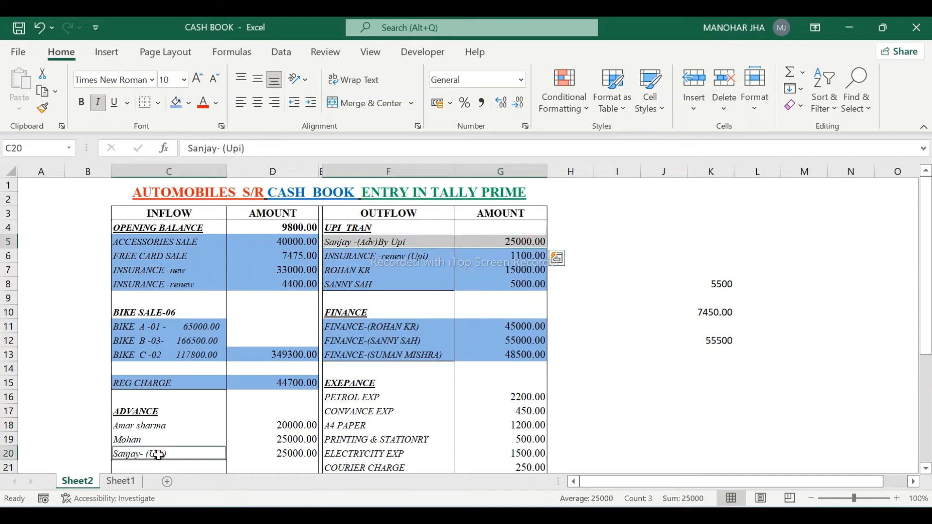
left_click(257, 456, "ctrl")
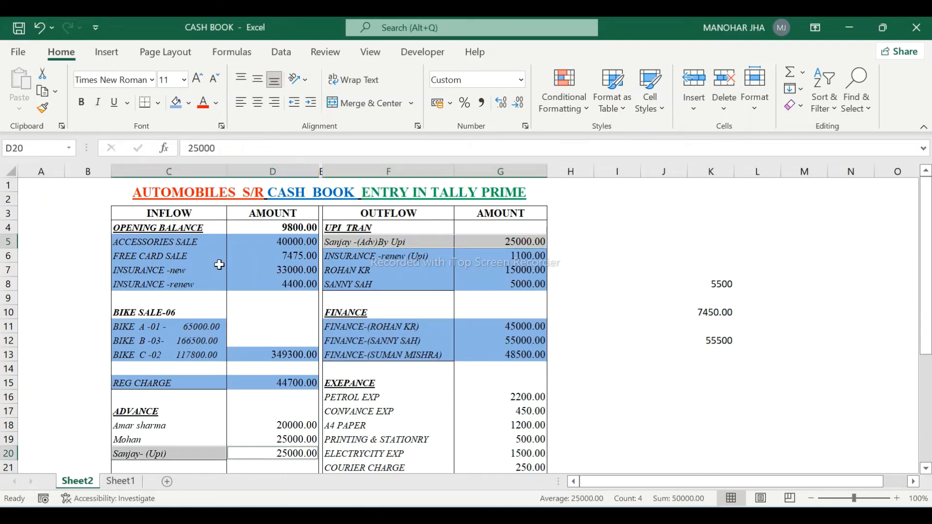
left_click(177, 102)
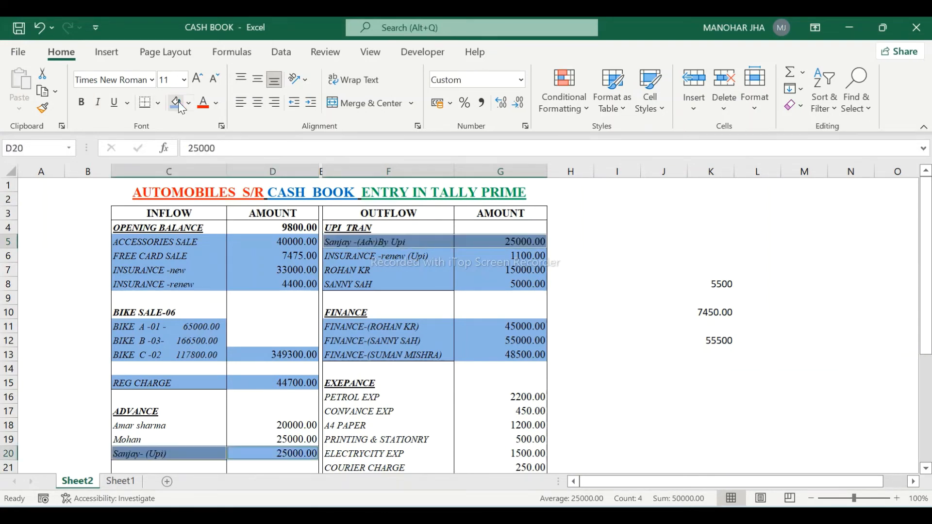
left_click(144, 427)
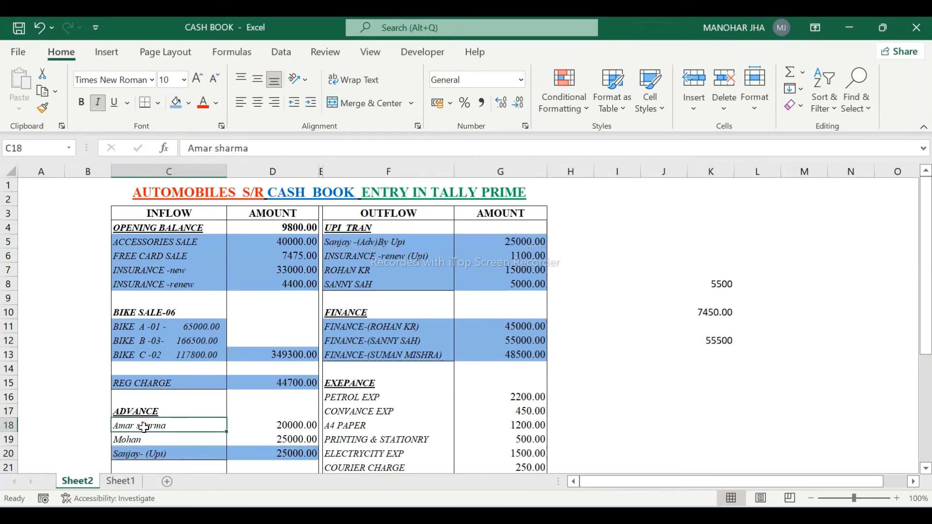
key("Down")
key("Up")
key("alt+Tab")
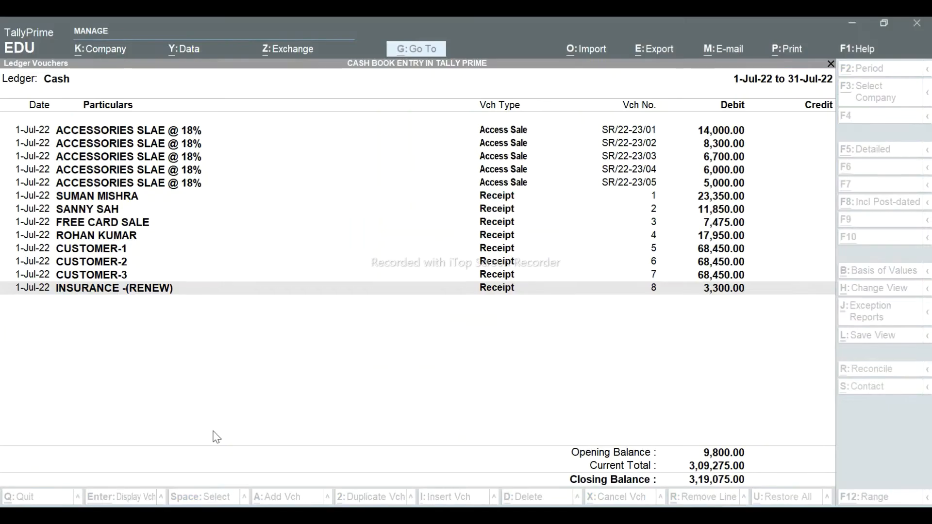
- Post cash Receipt 9 of 20,000 from the advance customer's ledger, bringing Cash to 3,39,075.00
key("alt+a")
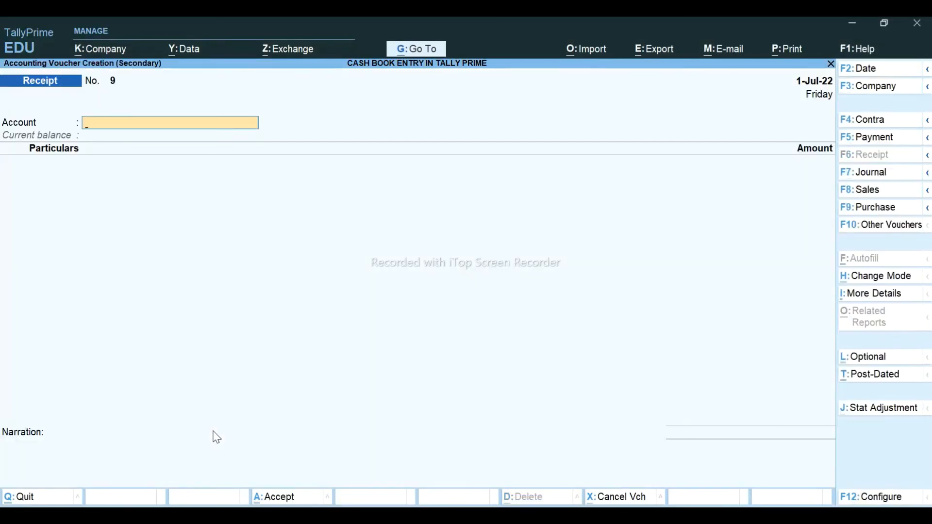
type("CAS")
key("Return")
type("AMA")
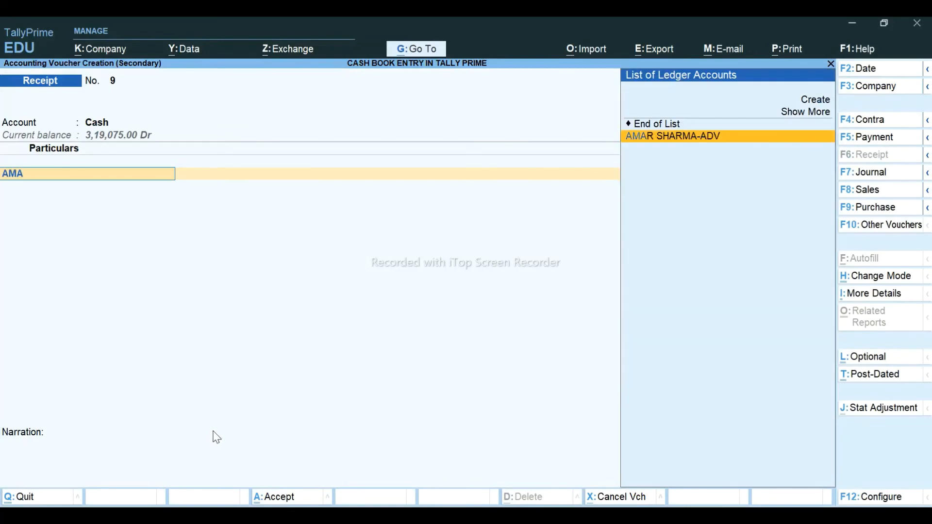
key("Return")
key("alt+Tab")
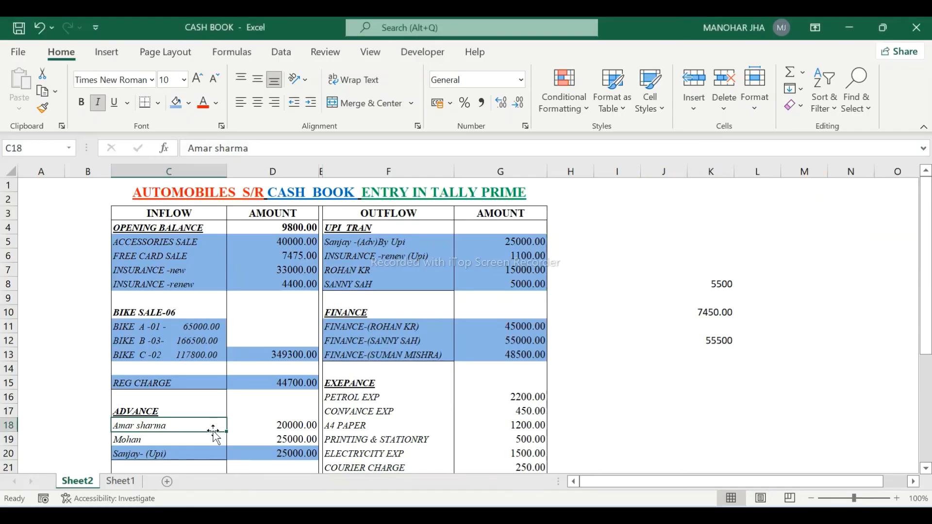
key("alt+Tab")
type("20,00")
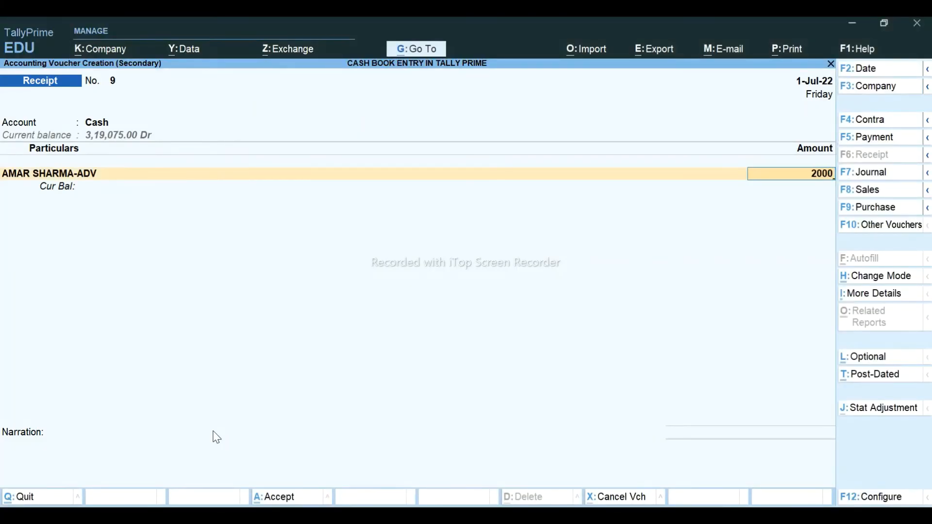
type("0")
key("Return")
key("Return")
key("Return")
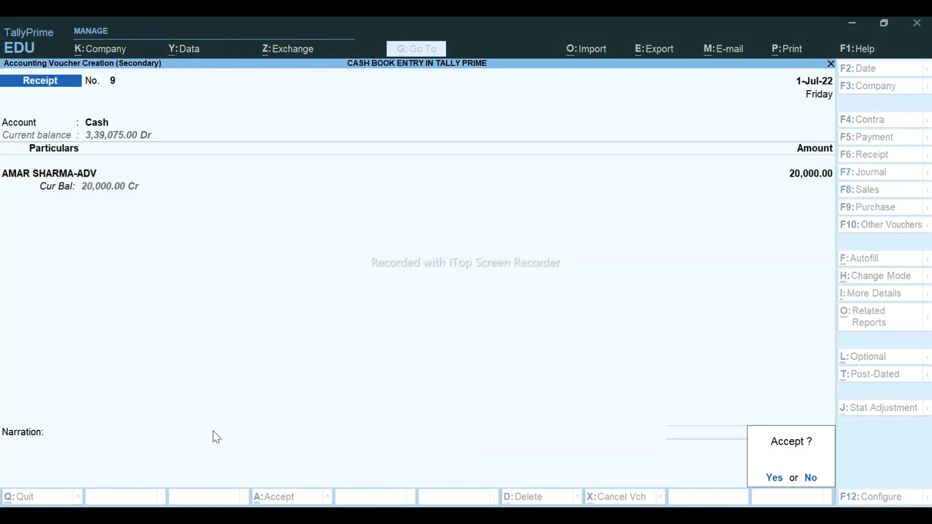
key("Escape")
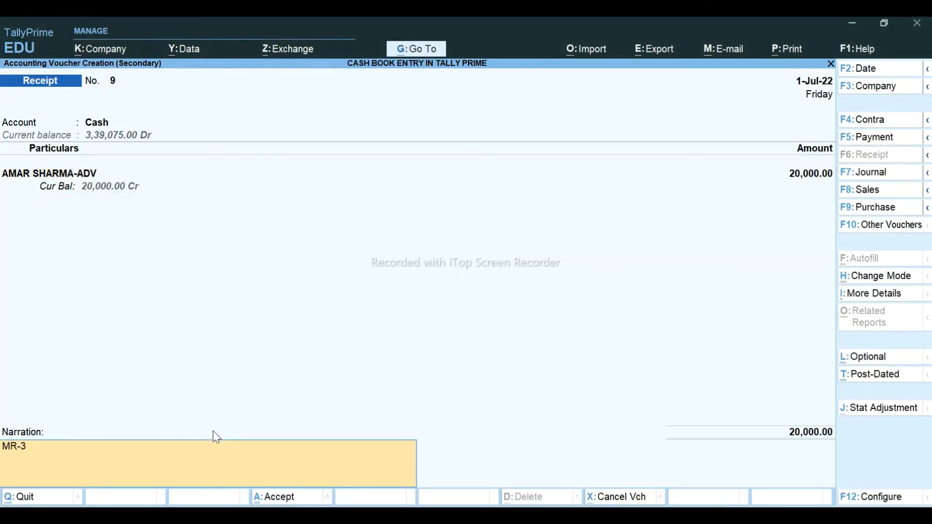
key("Return")
key("Return")
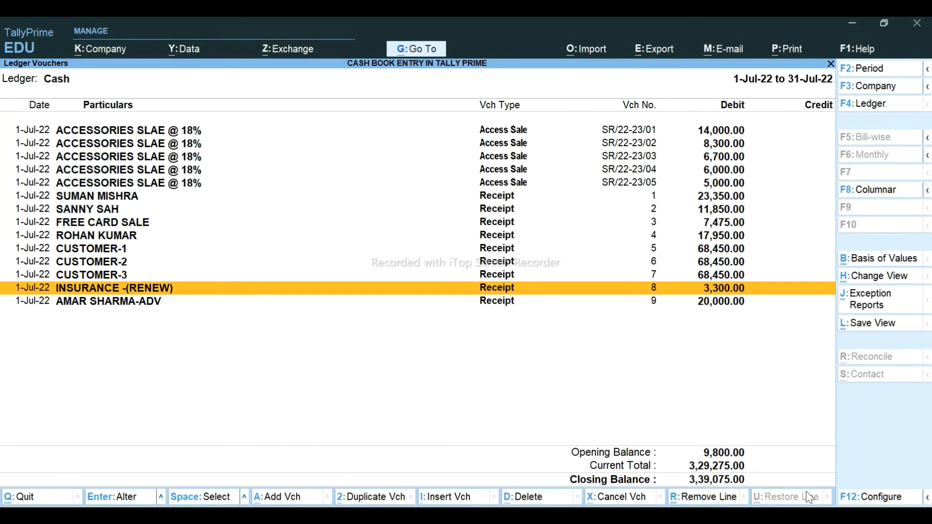
key("Down")
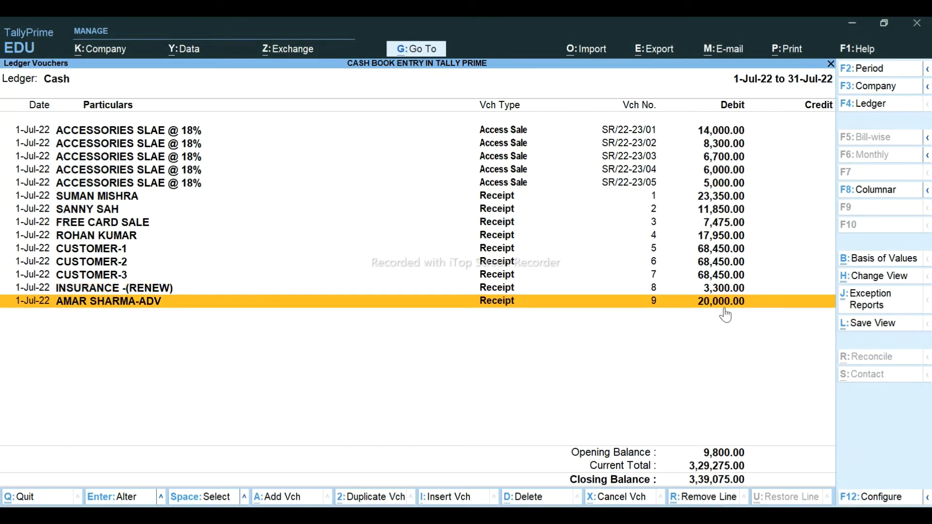
key("alt+Tab")
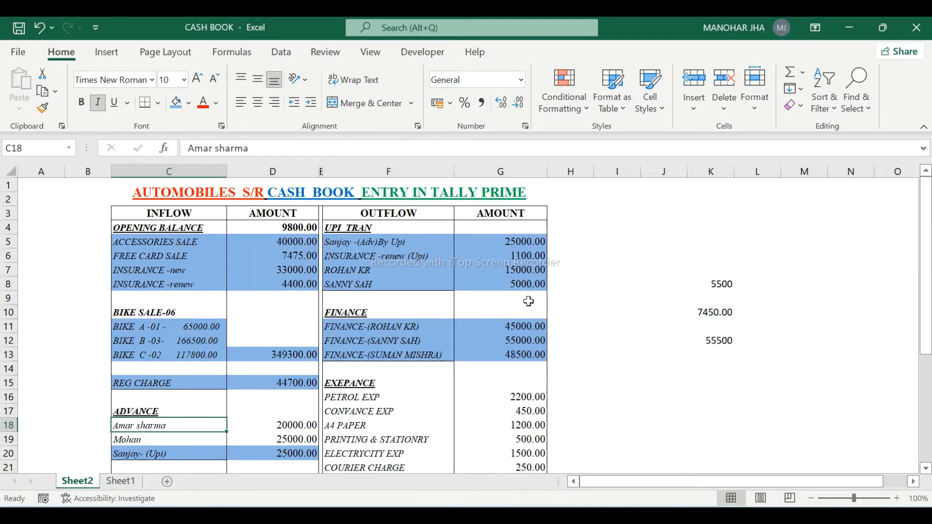
- Start a new Receipt voucher with Cash as the account and the advance customer's ledger
key("alt+Tab")
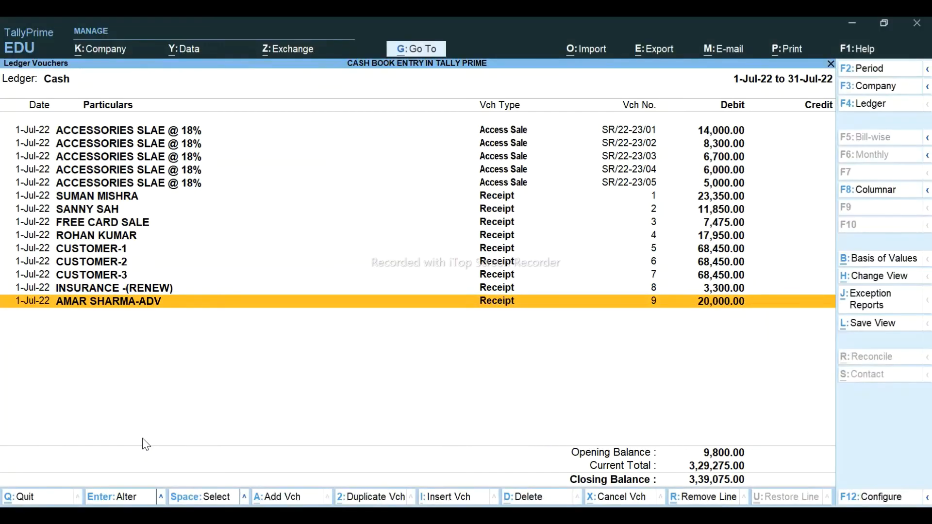
key("alt+a")
type("CAS")
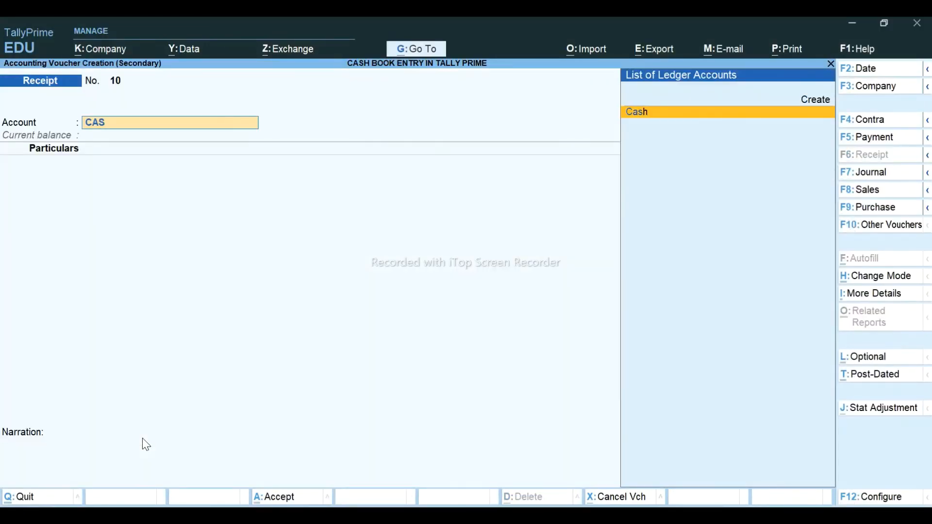
key("Return")
type("MOH")
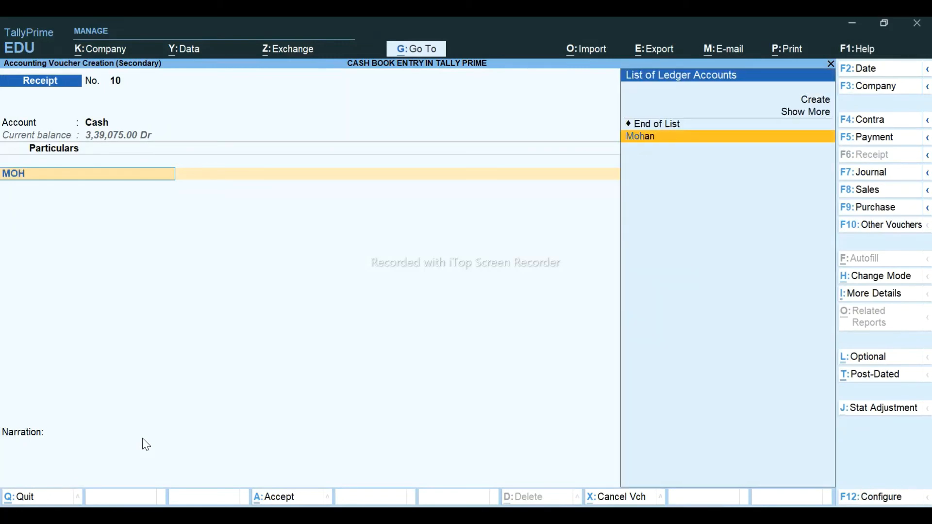
key("Return")
- Check the 25000 advance in the Excel cash book and enter 25,000 as the amount
key("alt+Tab")
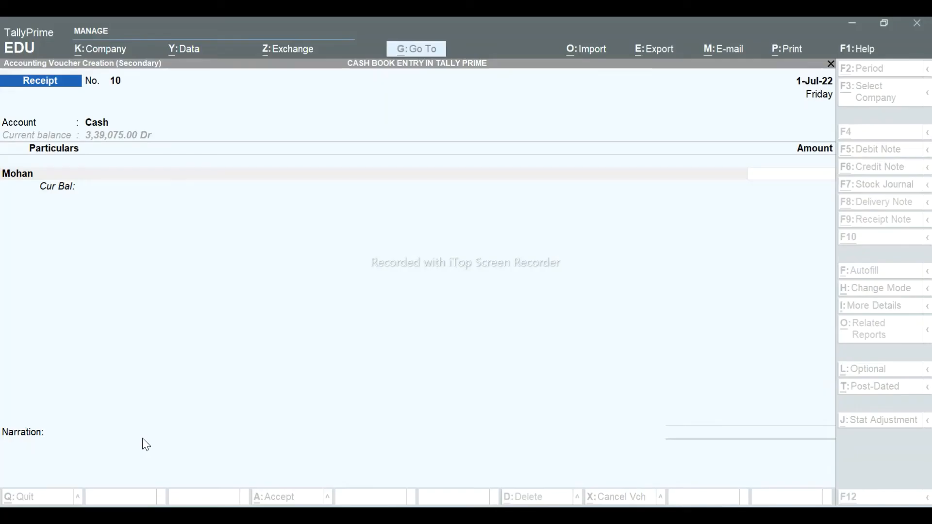
key("alt+Tab")
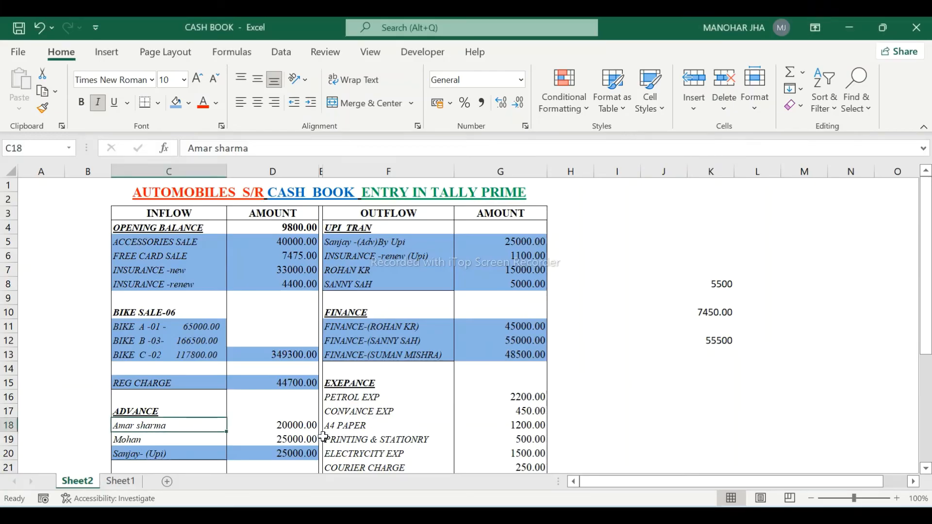
left_click(300, 439)
key("alt+Tab")
type("25,000")
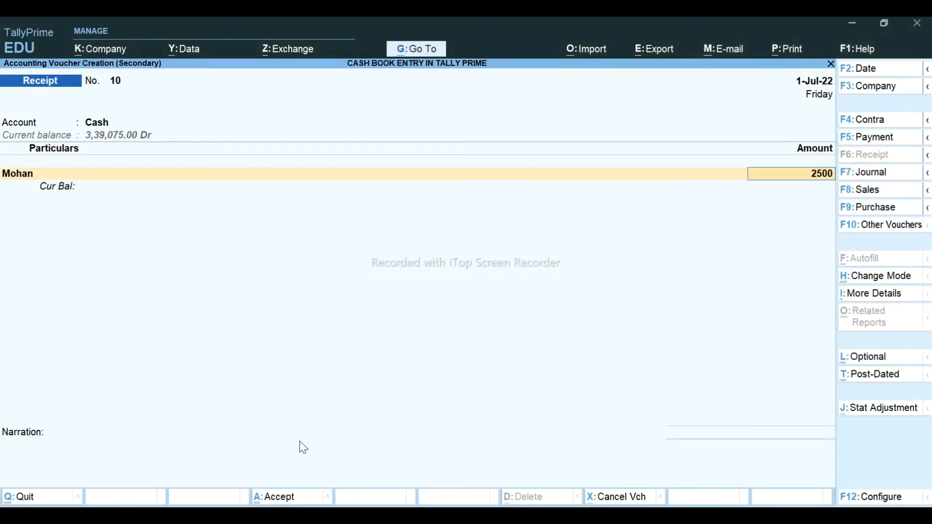
key("Return")
- Add narration MR-305 and save the receipt as voucher 10
key("Return")
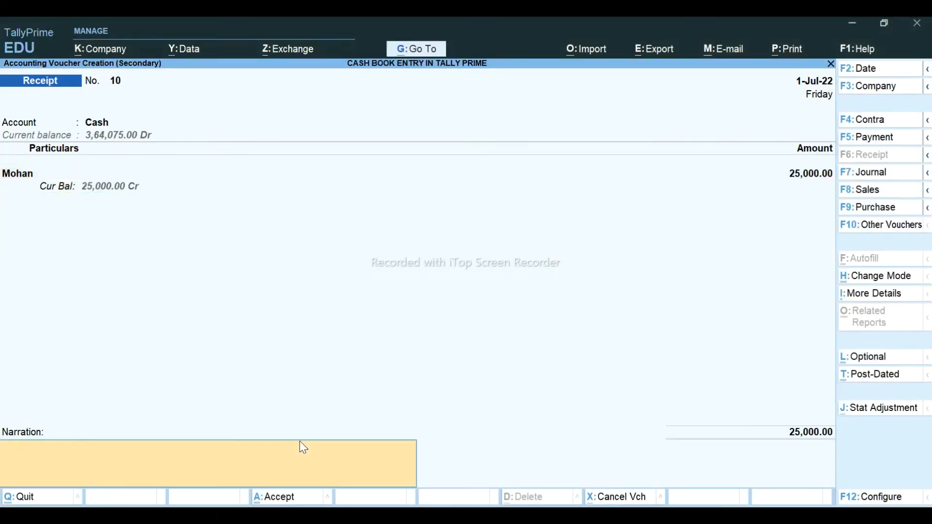
type("MR-305")
key("Return")
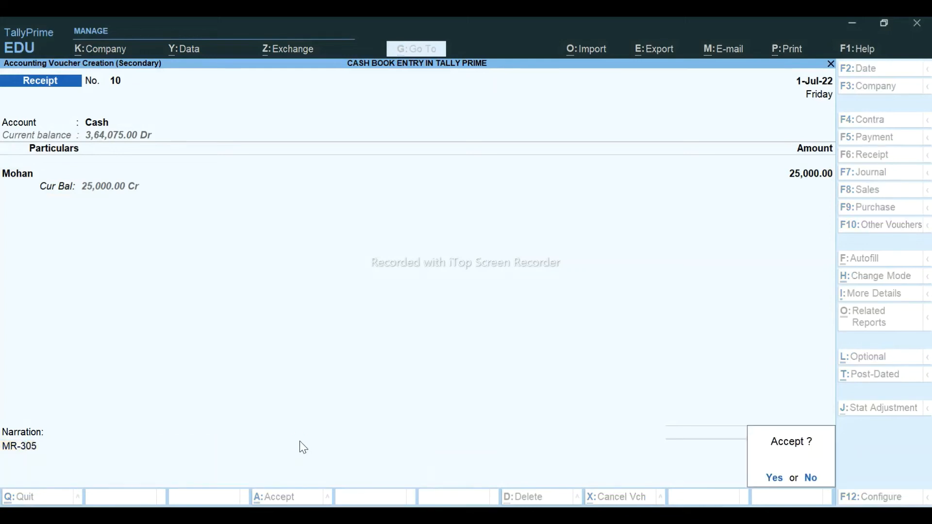
key("Return")
key("Down")
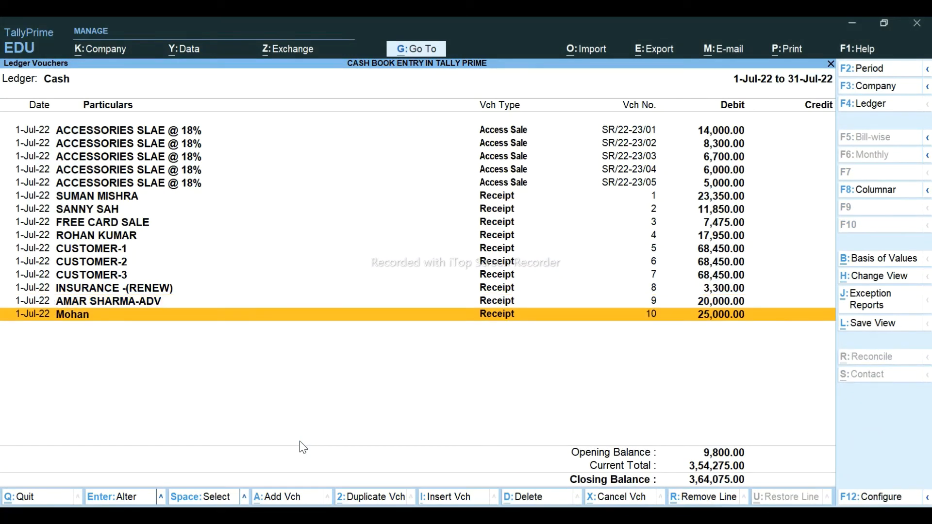
key("Up")
key("alt+Tab")
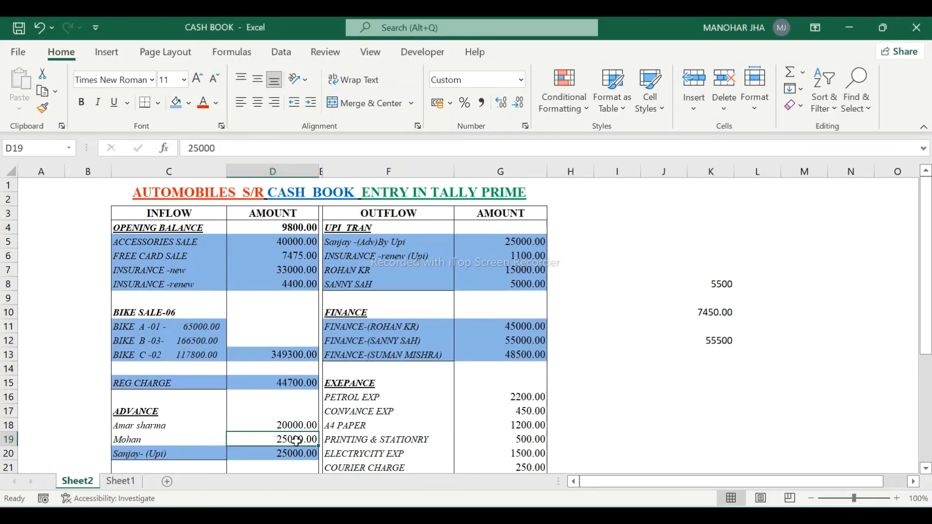
- Fill C18:D19 (ADVANCE 20000 and 25000) blue, then move to the 17400 total
left_click(167, 426)
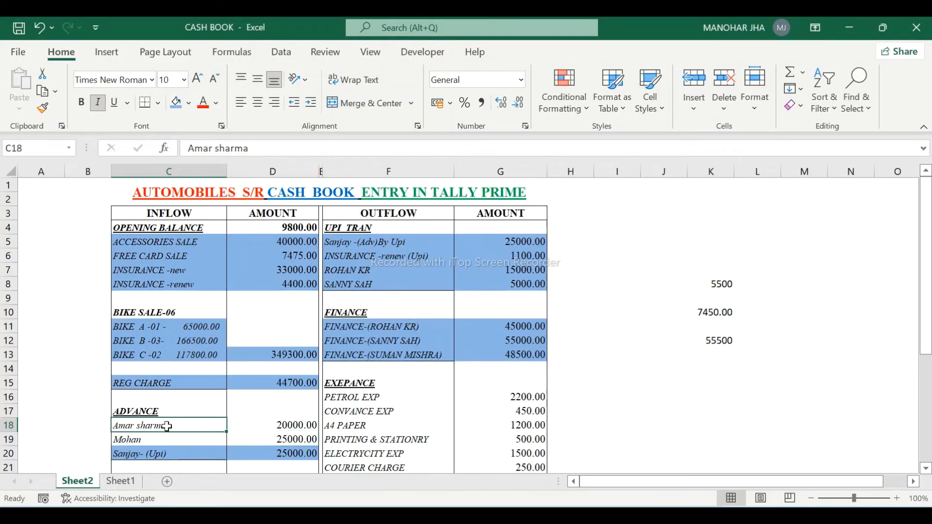
key("shift+Down")
key("shift+Right")
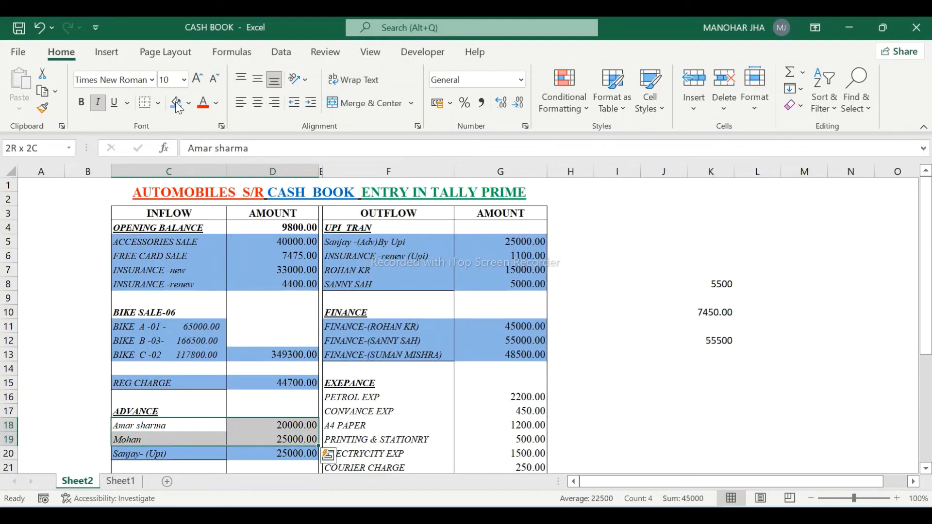
left_click(176, 104)
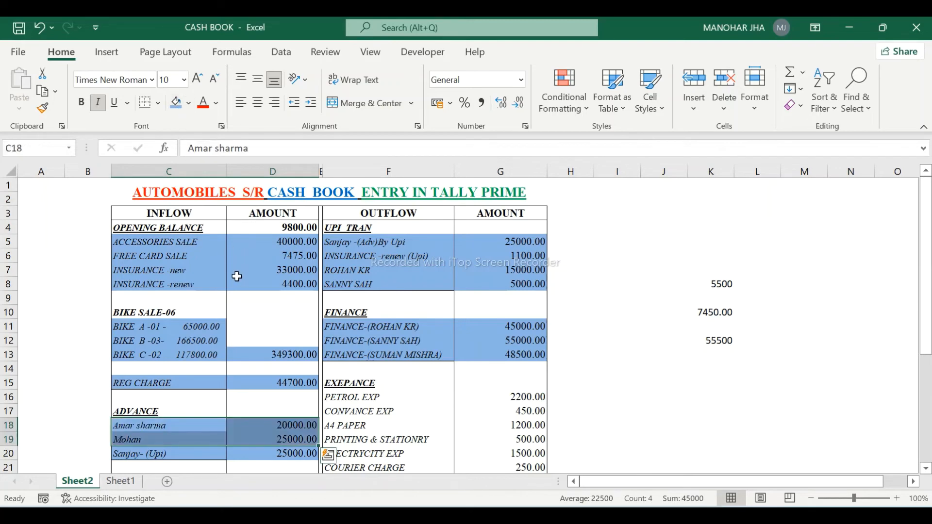
left_click(251, 316)
key("Down")
key("Down")
key("Down")
key("Down")
key("Down")
key("Down")
key("Down")
key("Down")
key("Down")
key("Down")
key("Down")
key("Down")
key("Down")
key("Down")
key("Down")
key("Down")
key("Down")
key("Down")
key("Down")
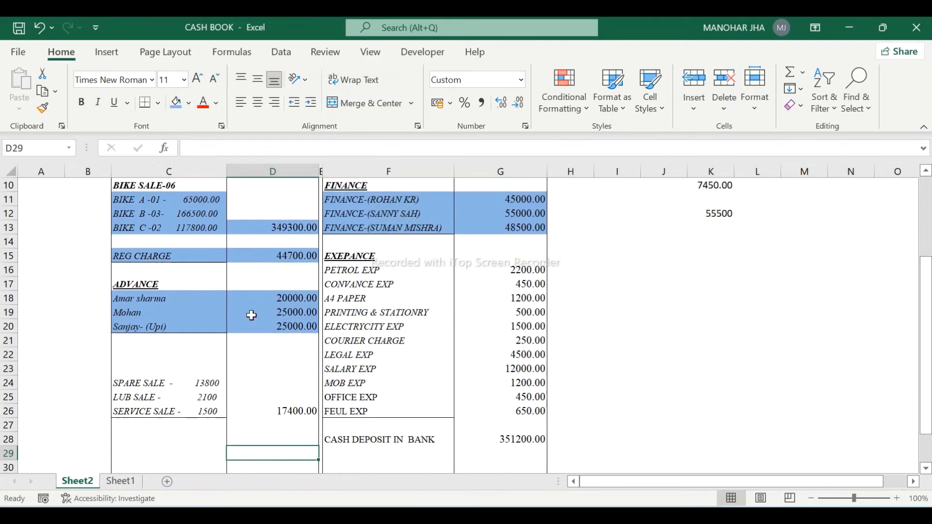
key("Up")
key("Up")
key("Up")
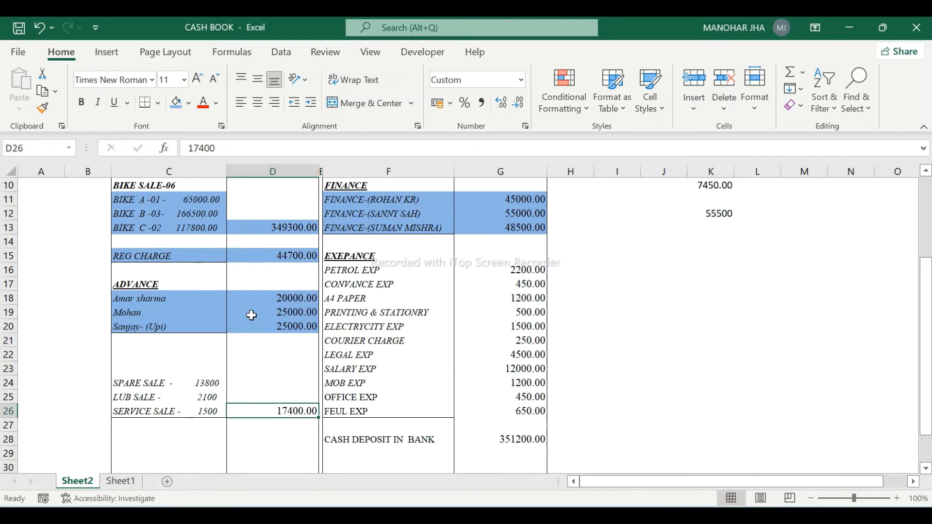
- On Sheet1, select G11:G13, the three lines of invoice 06/2022-23
left_click(120, 481)
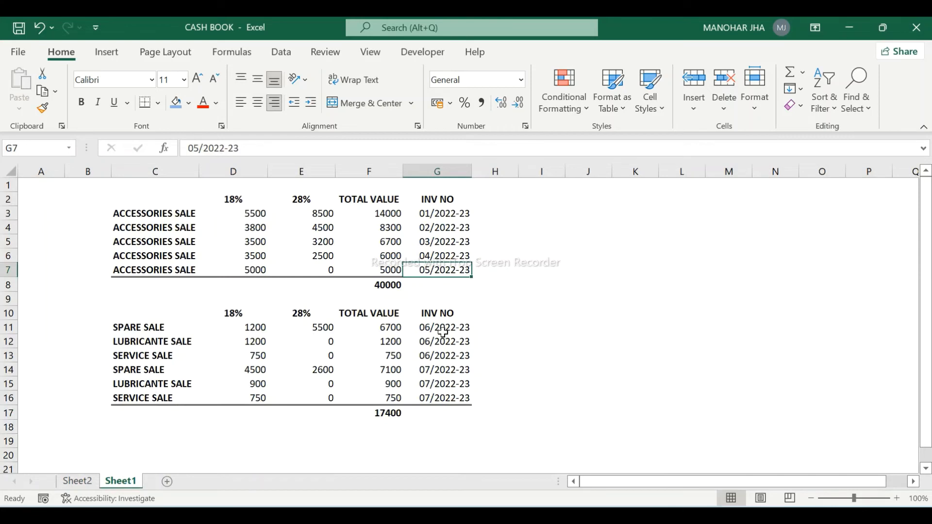
left_click(442, 358)
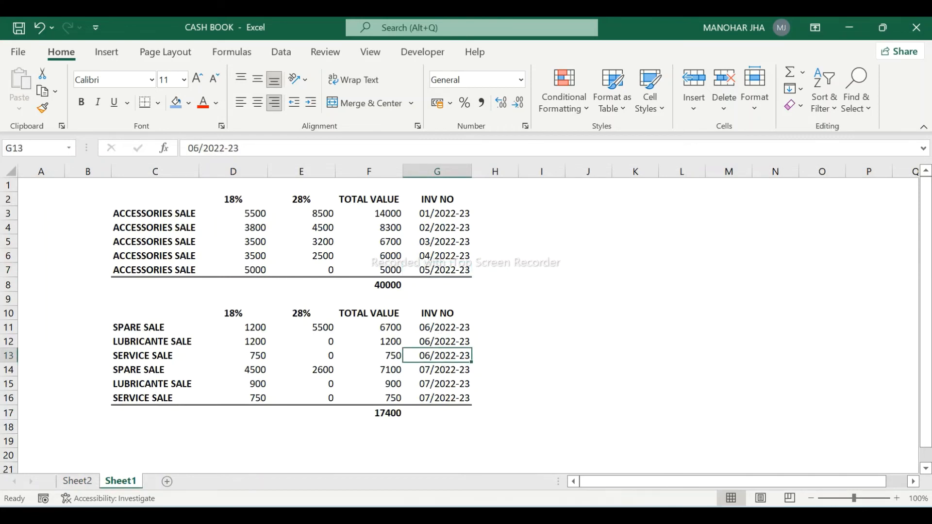
key("shift+Up")
key("shift+Up")
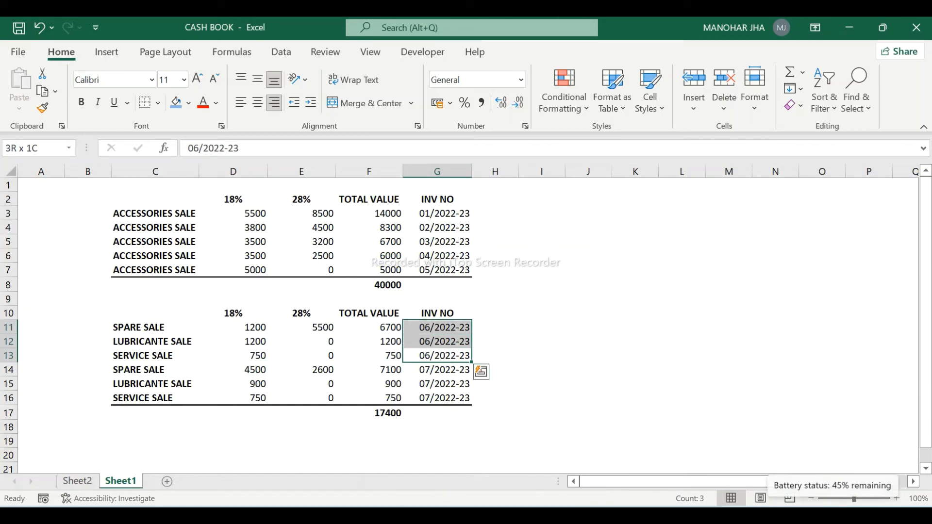
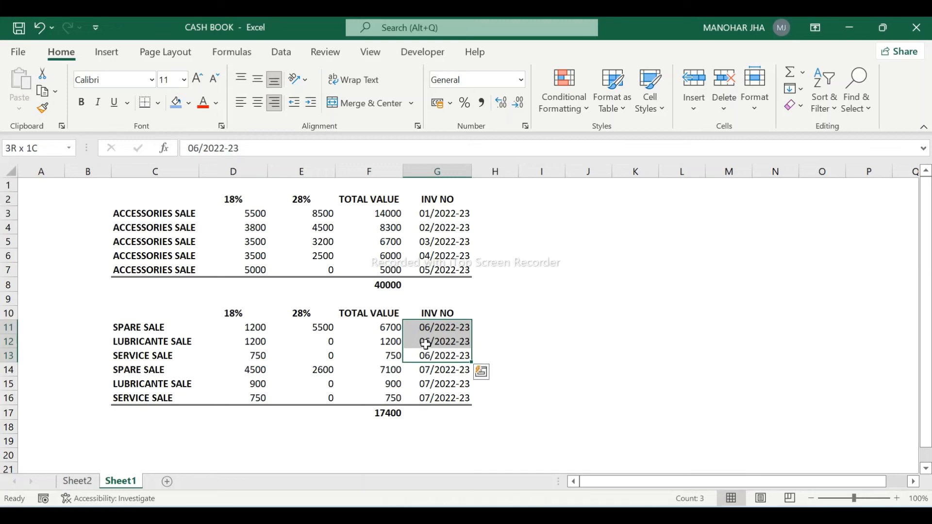
- Confirm in Excel that F11:F13 sum to 8650, then return to TallyPrime's Cash ledger vouchers
left_click(393, 331)
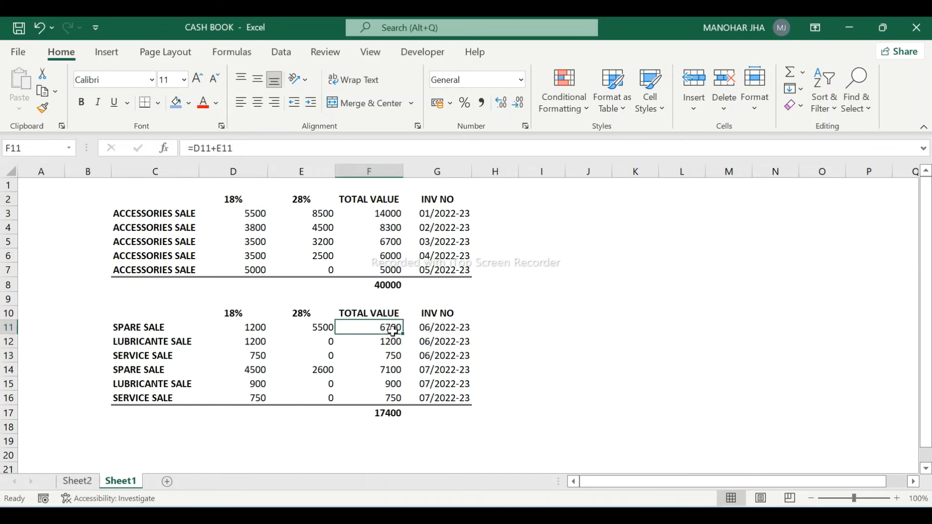
left_click_drag(393, 331, 390, 355)
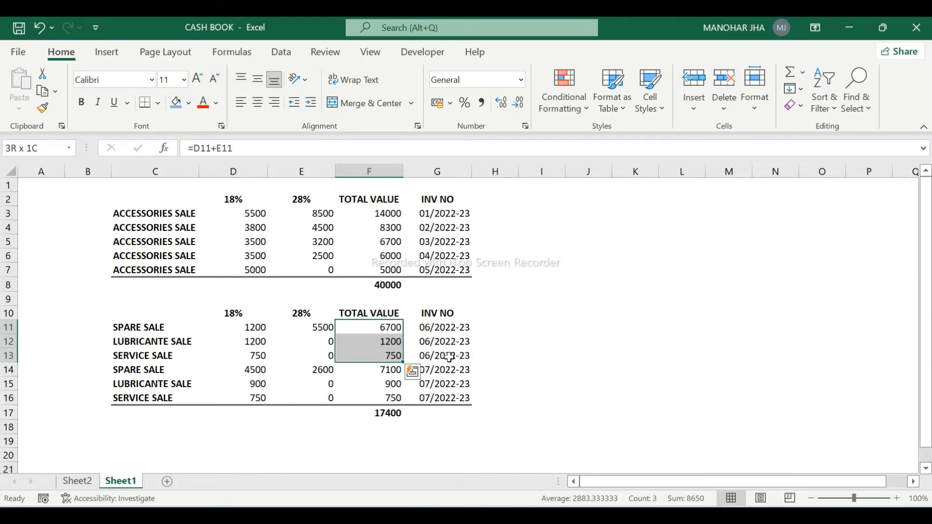
key("alt+Tab")
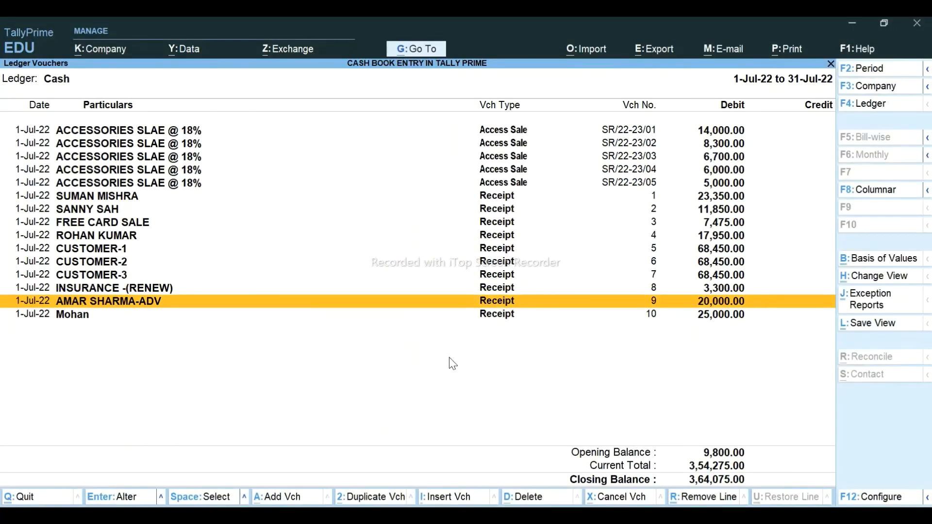
- From a new voucher entry, begin creating a voucher type named SPARE SALE
key("Down")
key("alt+a")
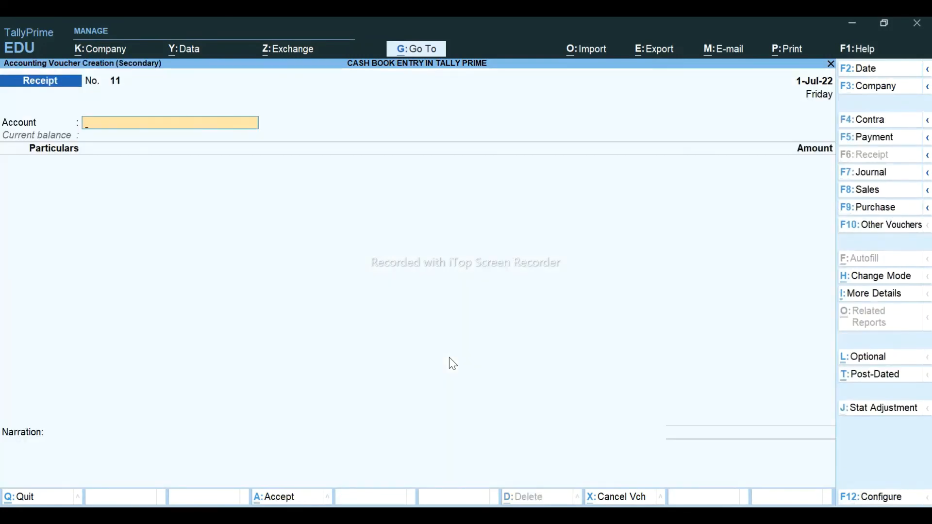
left_click(869, 189)
key("Up")
key("Up")
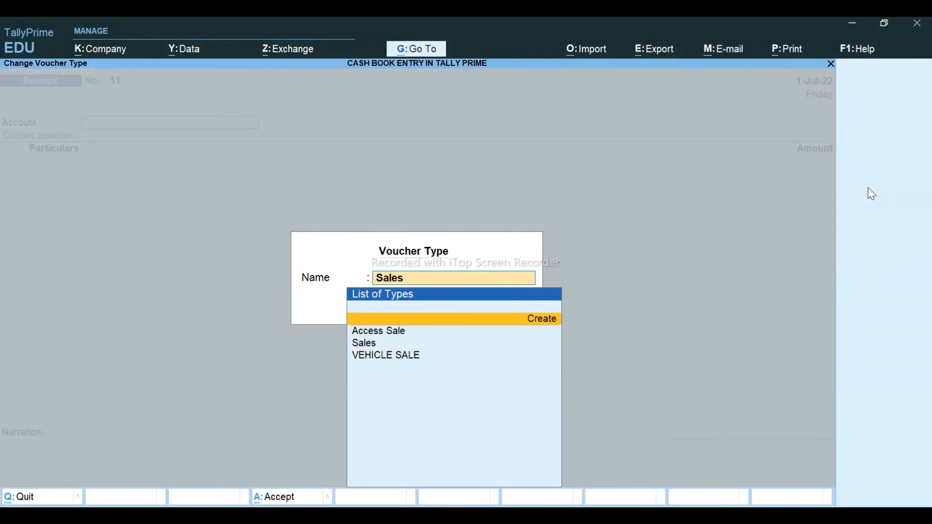
key("Return")
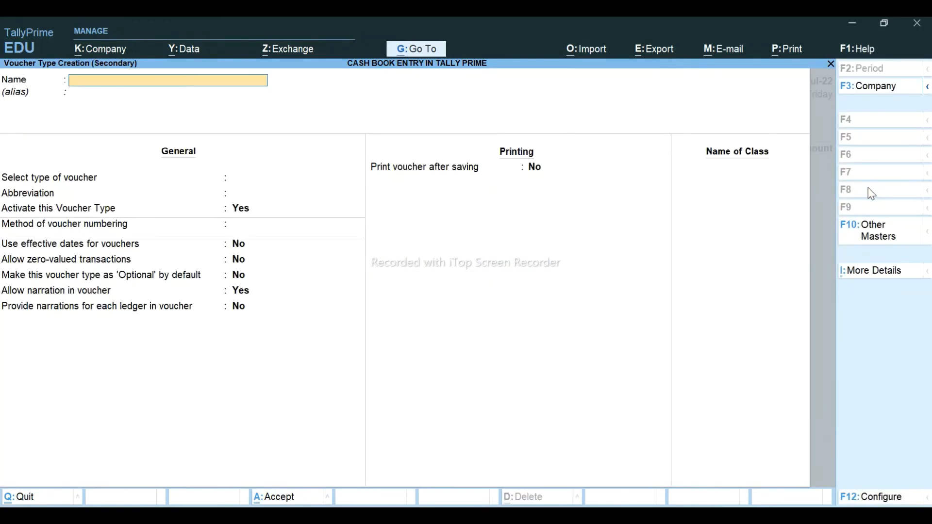
type("SPARE SALE")
key("Return")
key("Return")
- Base SPARE SALE on Sales with automatic numbering, save it, and open a SPARE SALE voucher
type("SA")
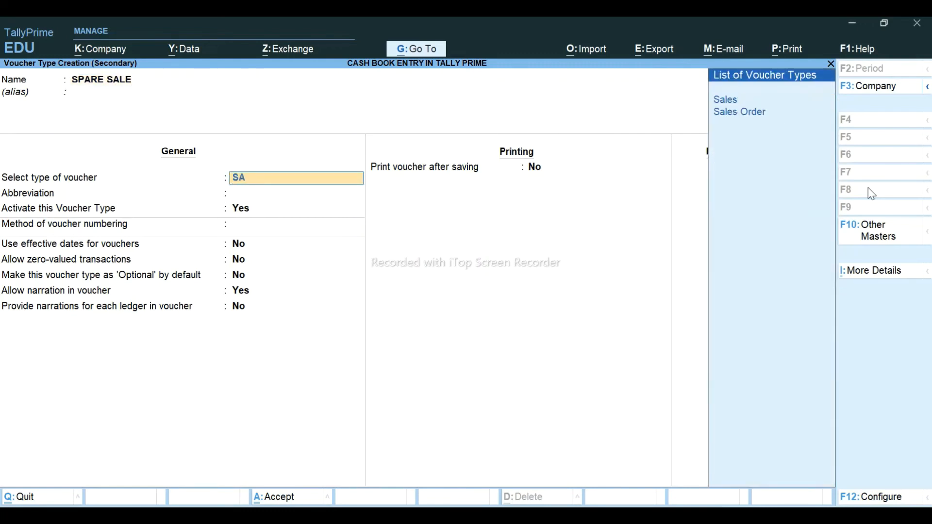
key("Return")
key("Return")
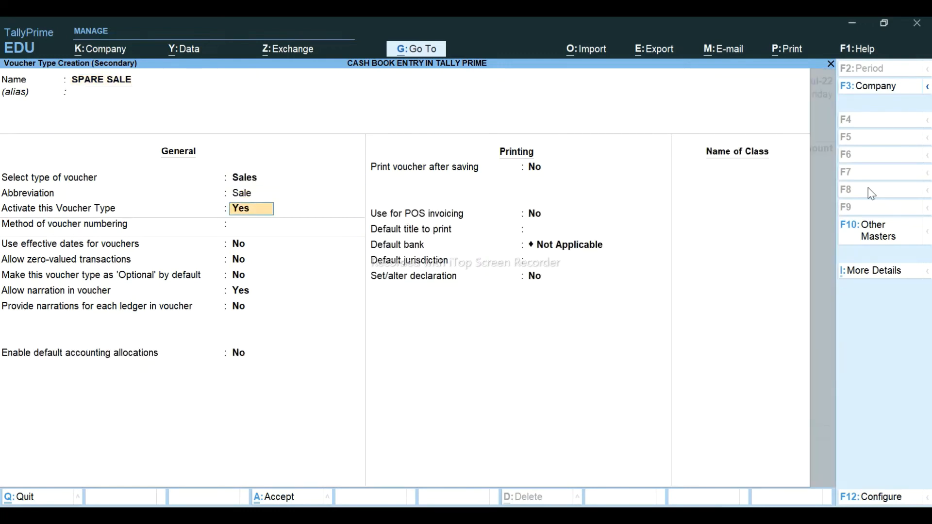
key("Return")
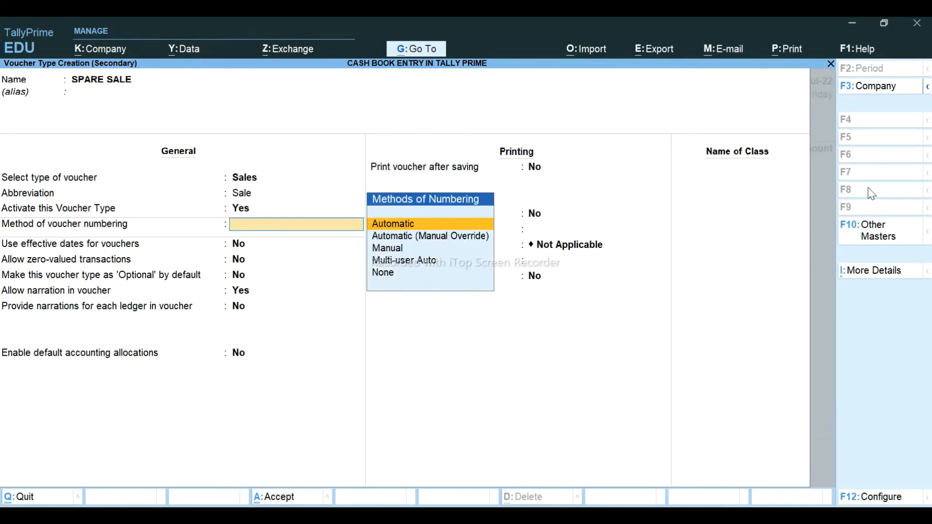
key("Return")
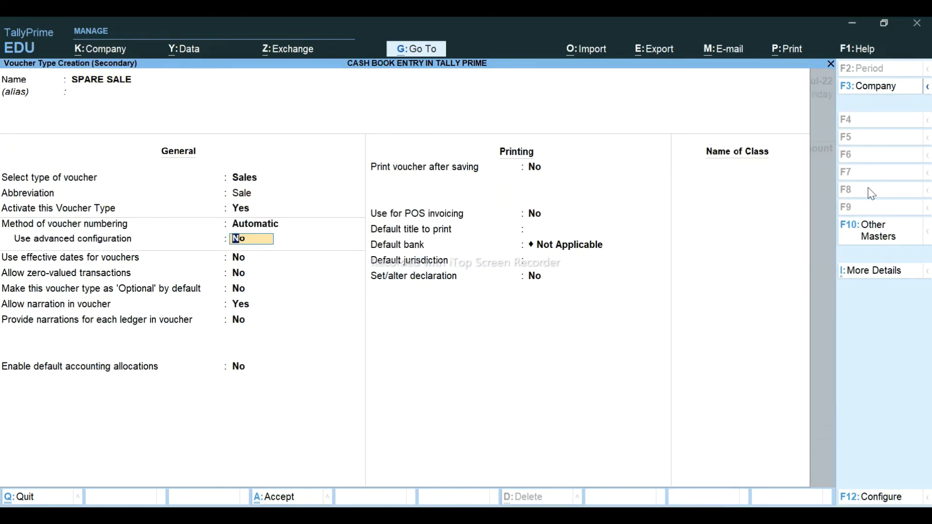
key("ctrl+a")
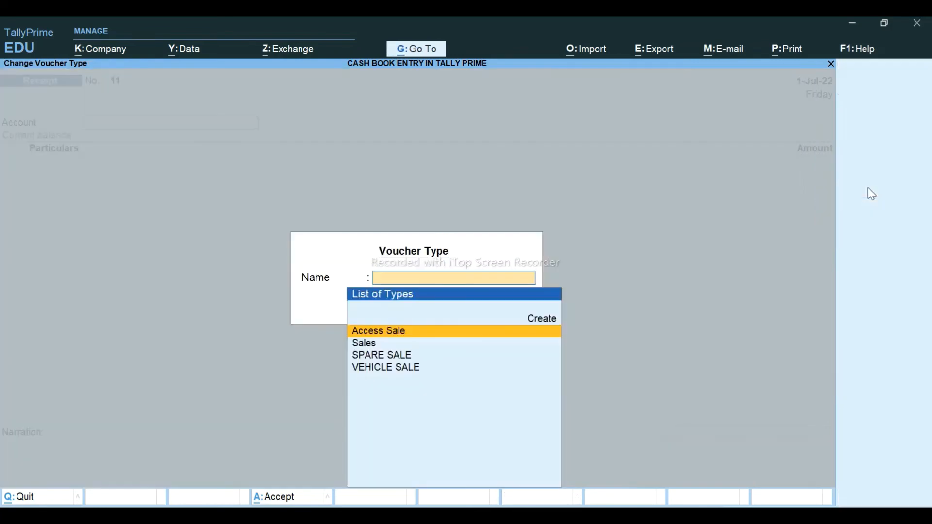
key("Down")
key("Down")
key("Return")
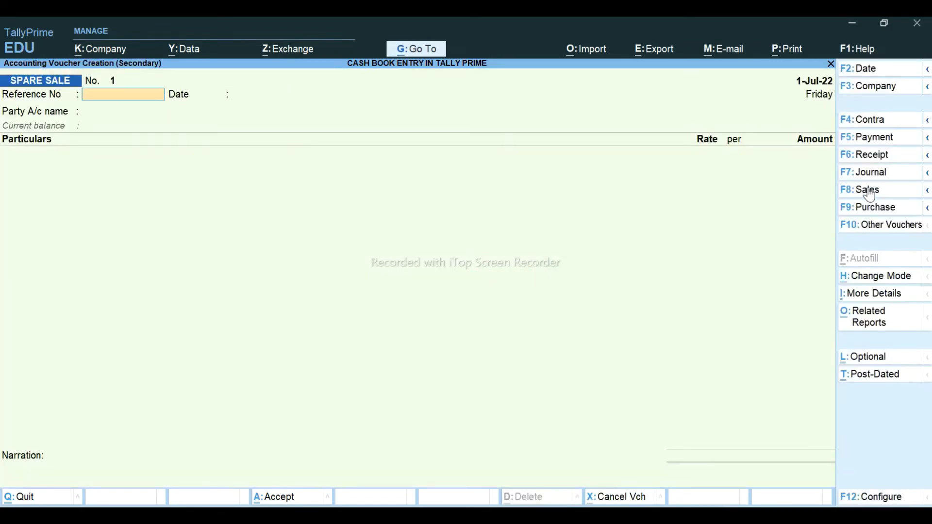
- Copy invoice number 06/2022-23 from Excel G11 into the voucher's Reference No
key("alt+Tab")
key("Right")
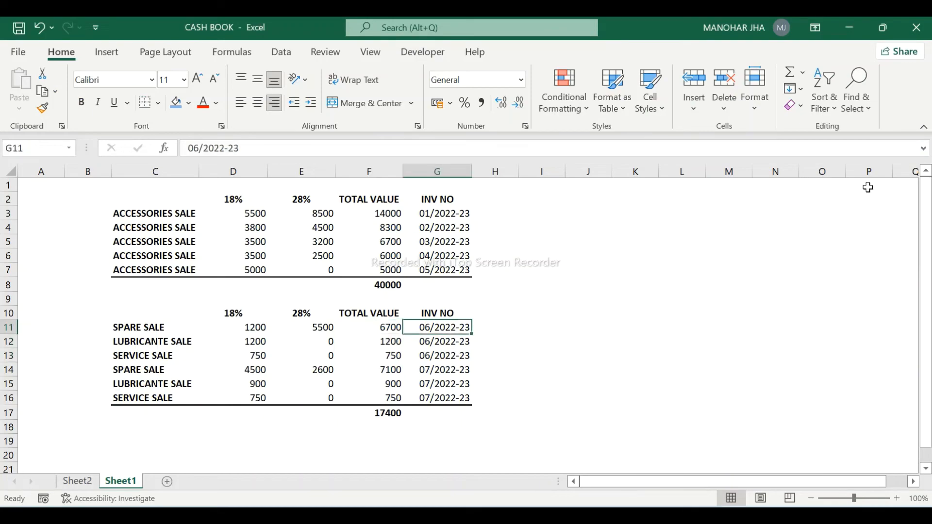
key("ctrl+c")
key("alt+Tab")
key("ctrl+v")
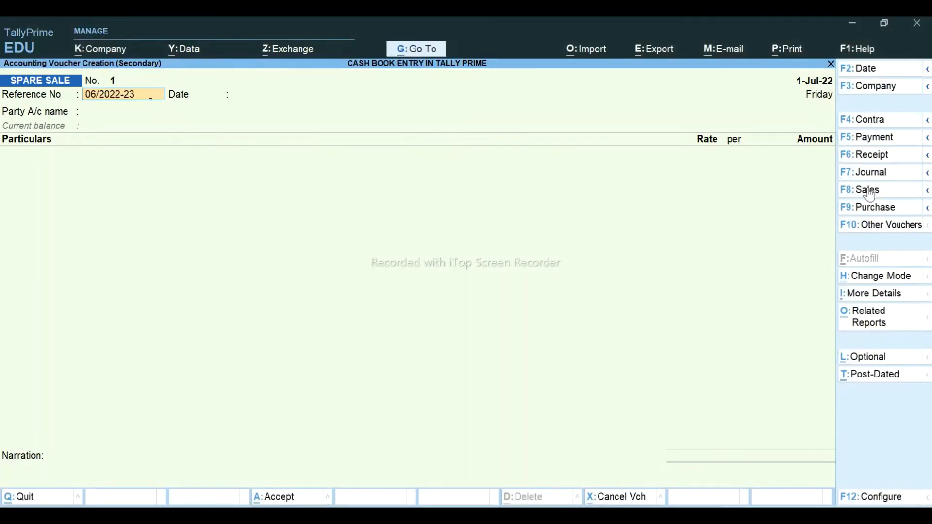
key("Return")
key("Return")
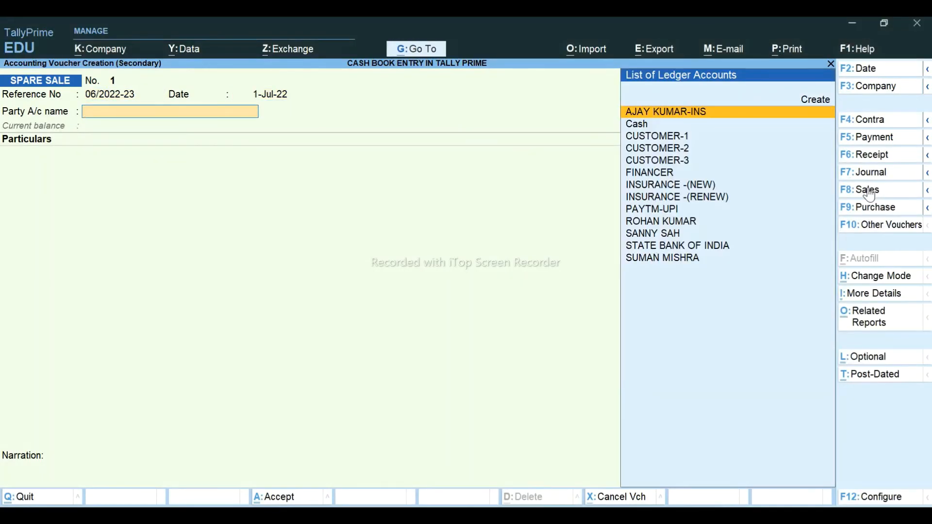
- Set the voucher's Party A/c name to Cash
key("alt+Tab")
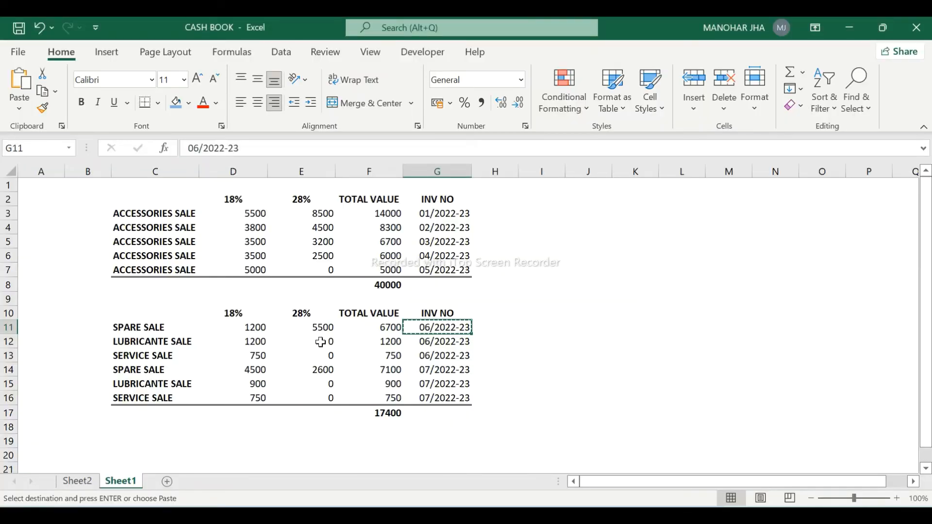
left_click(77, 481)
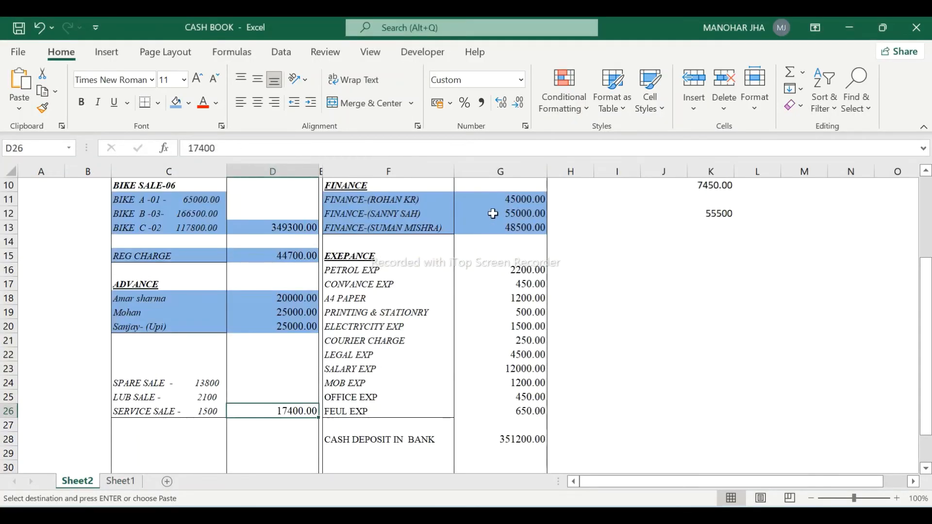
key("alt+Tab")
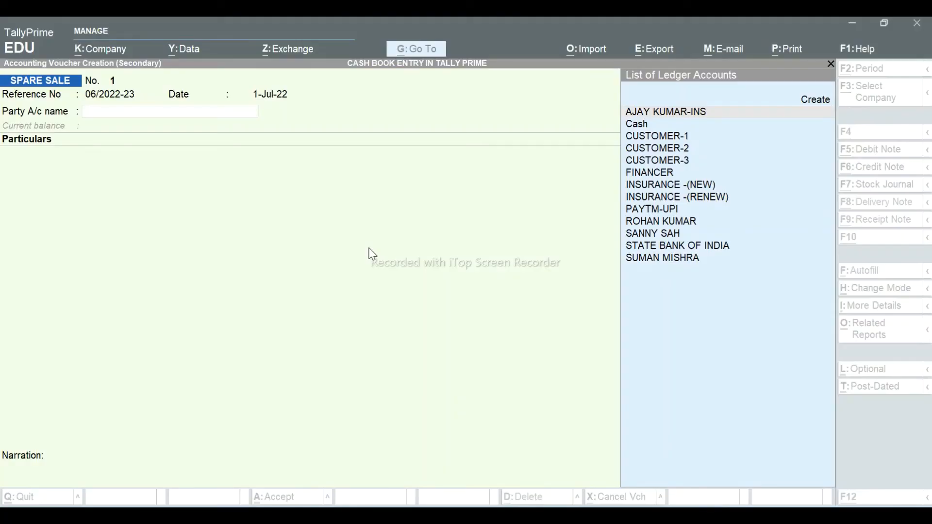
type("CAS")
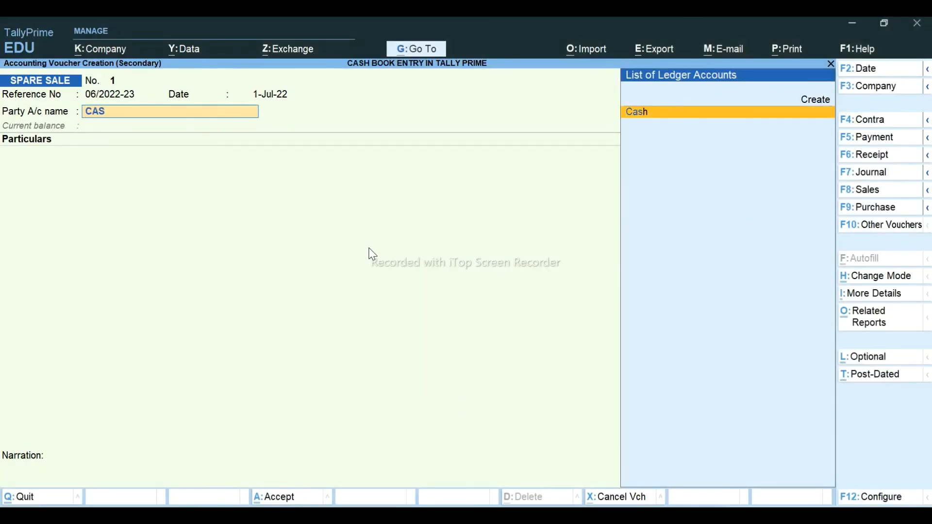
key("Return")
type("SAP")
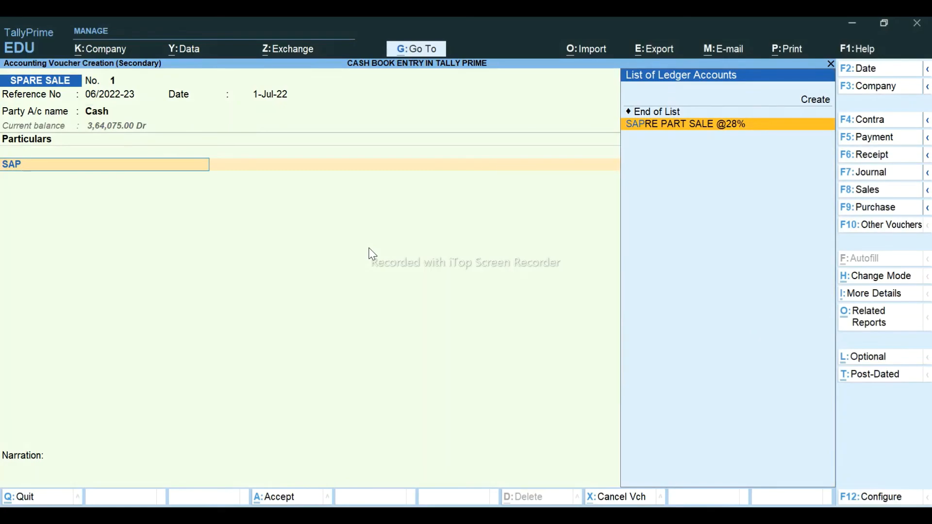
key("alt+Tab")
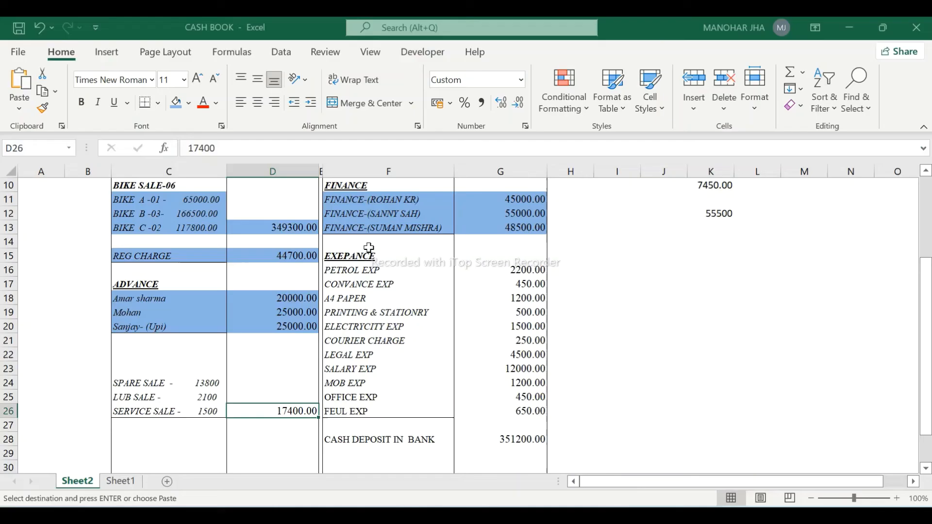
left_click(114, 482)
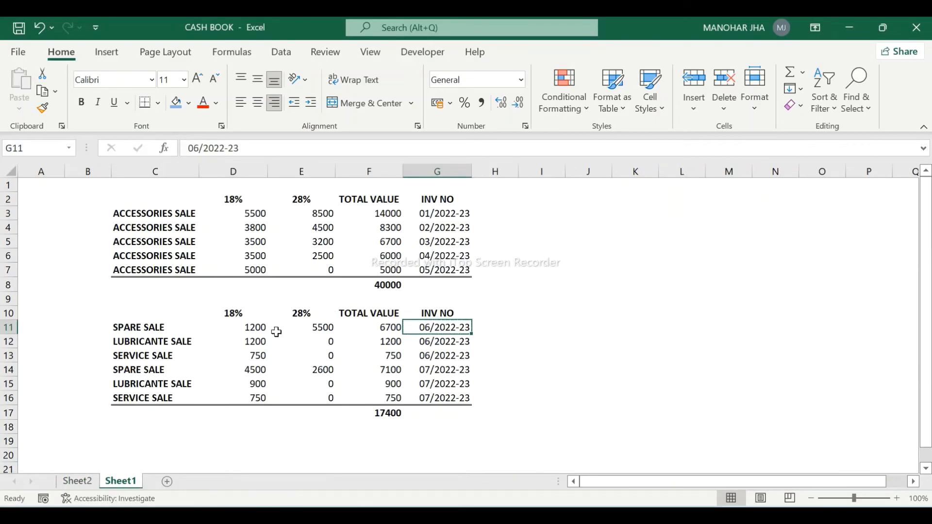
key("alt+Tab")
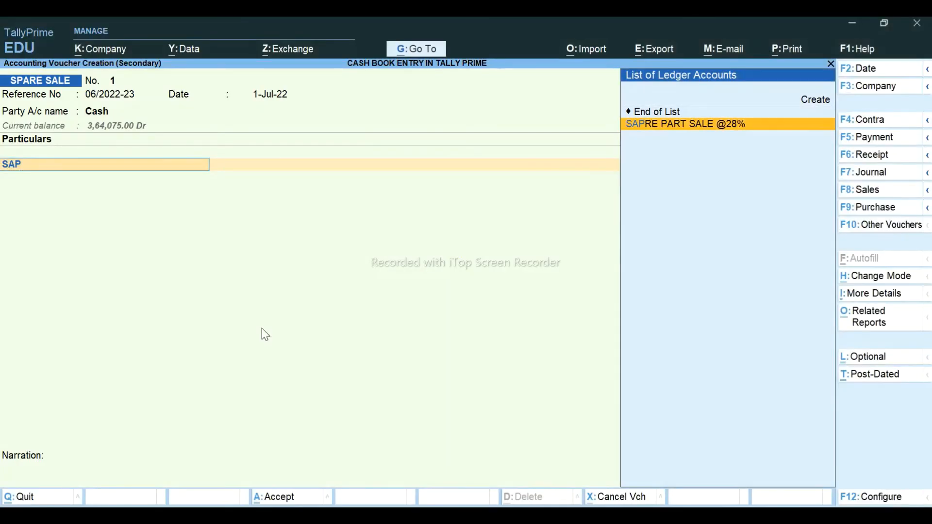
key("BackSpace")
key("BackSpace")
key("BackSpace")
key("Down")
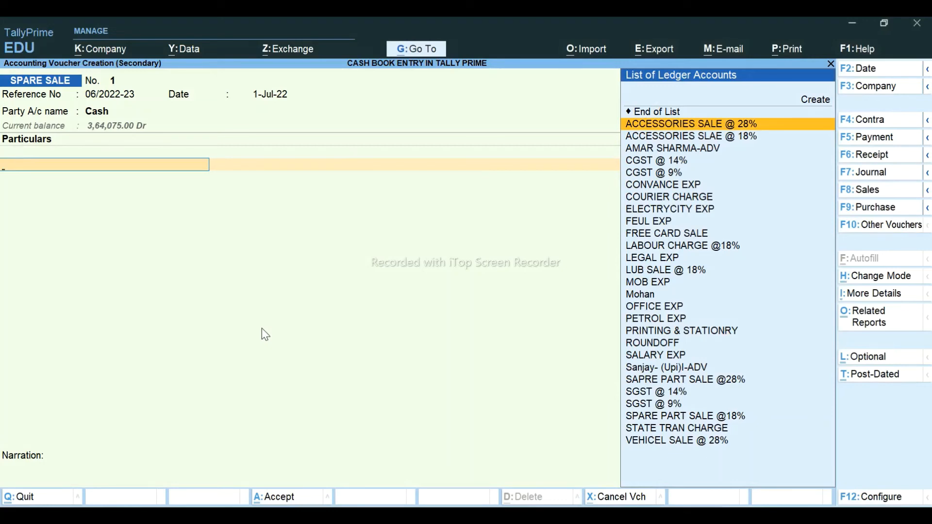
key("Down")
key("Down")
key("Down")
key("Down")
key("Down")
key("Down")
key("Down")
key("Down")
key("Down")
key("Down")
key("Down")
key("Down")
key("Down")
key("Down")
key("Down")
key("Down")
key("Down")
key("Down")
key("Down")
key("Down")
key("Down")
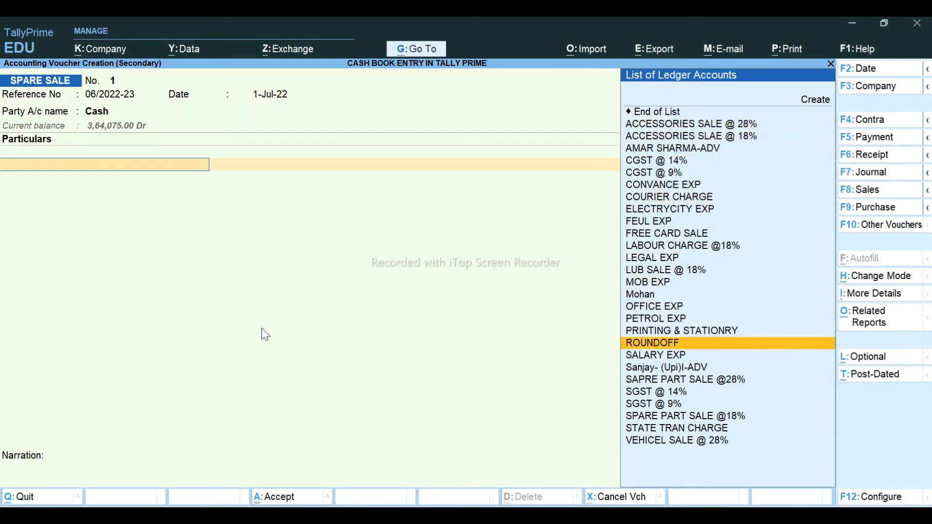
key("Return")
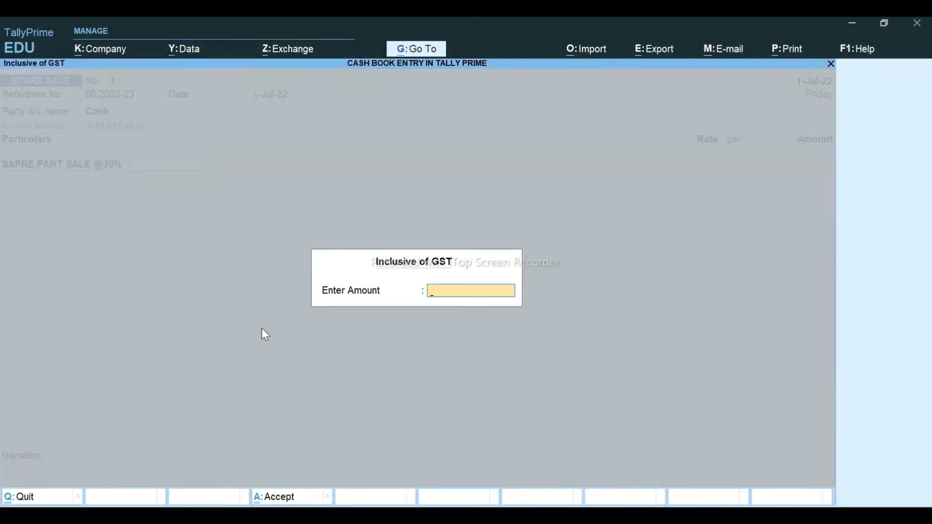
key("Escape")
key("ctrl+Return")
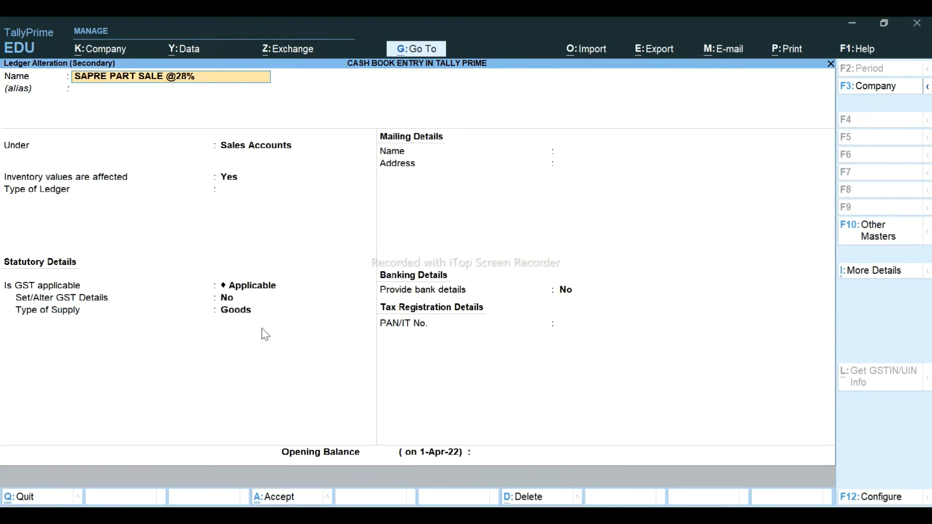
type("PA")
key("Return")
key("ctrl+a")
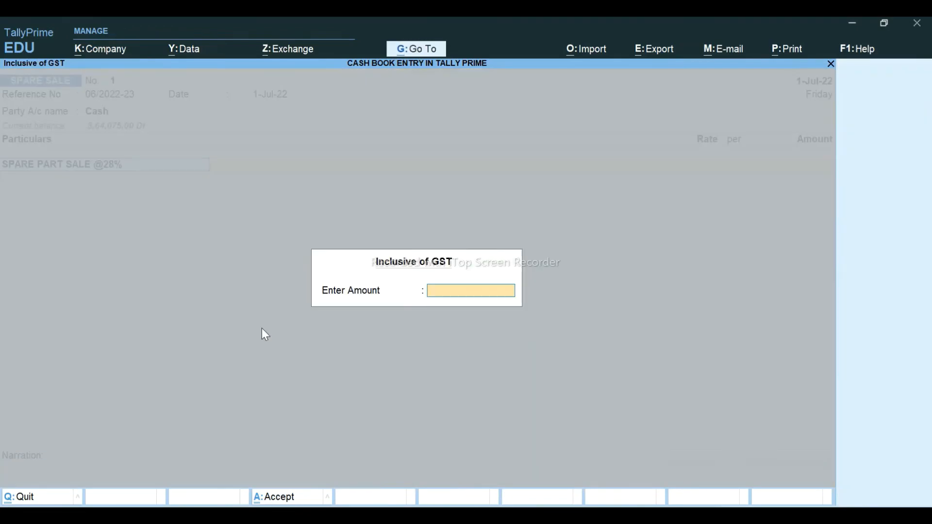
key("Escape")
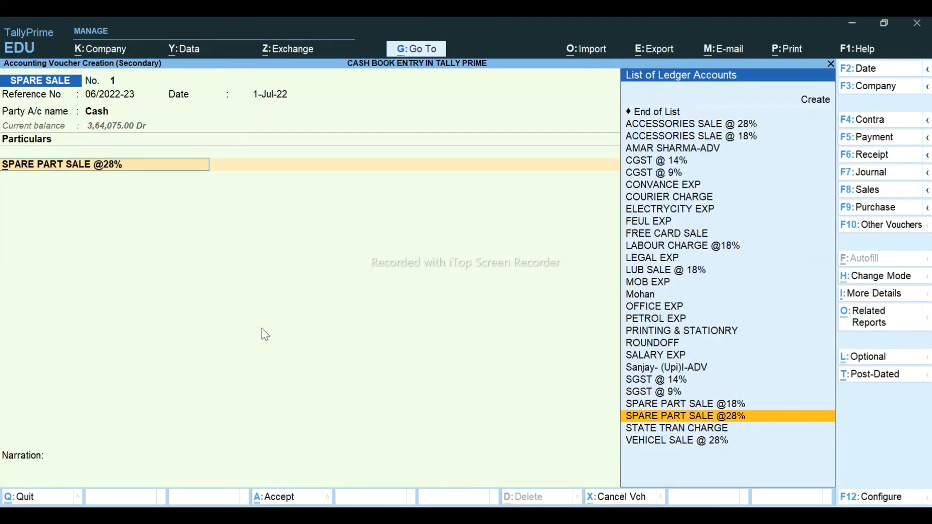
key("alt+Tab")
key("Left")
key("Left")
key("Left")
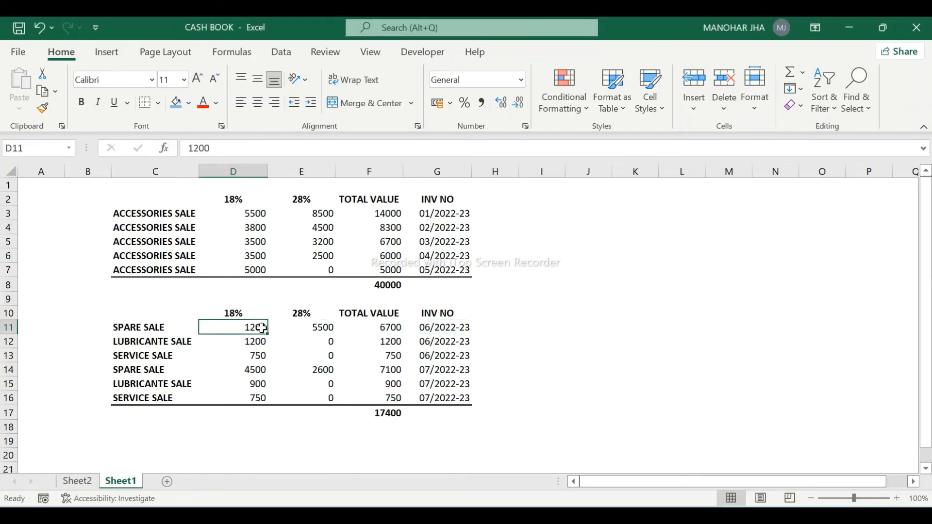
key("alt+Tab")
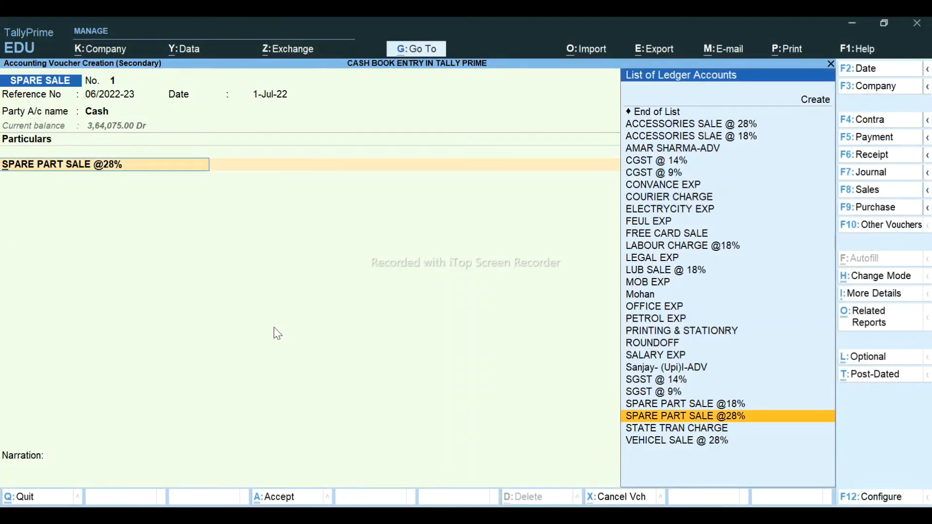
key("Up")
key("Return")
type("1200")
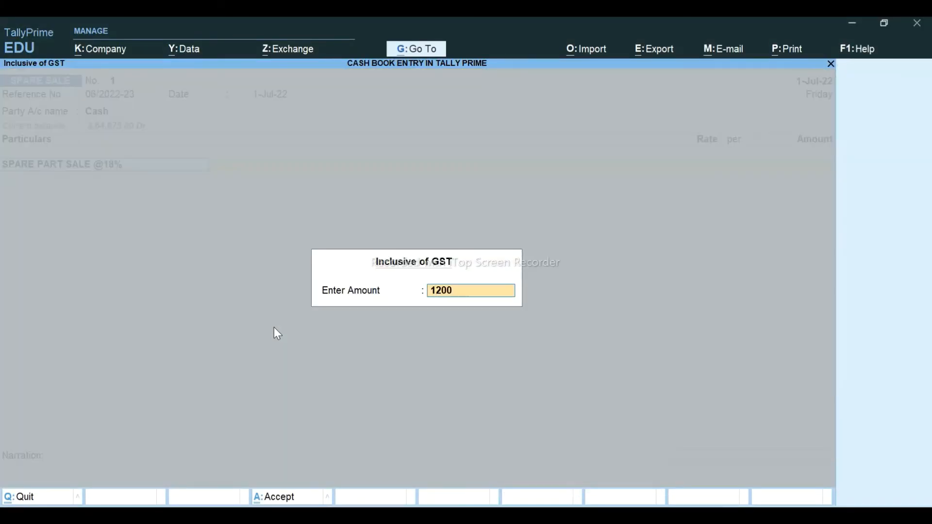
key("Return")
key("Return")
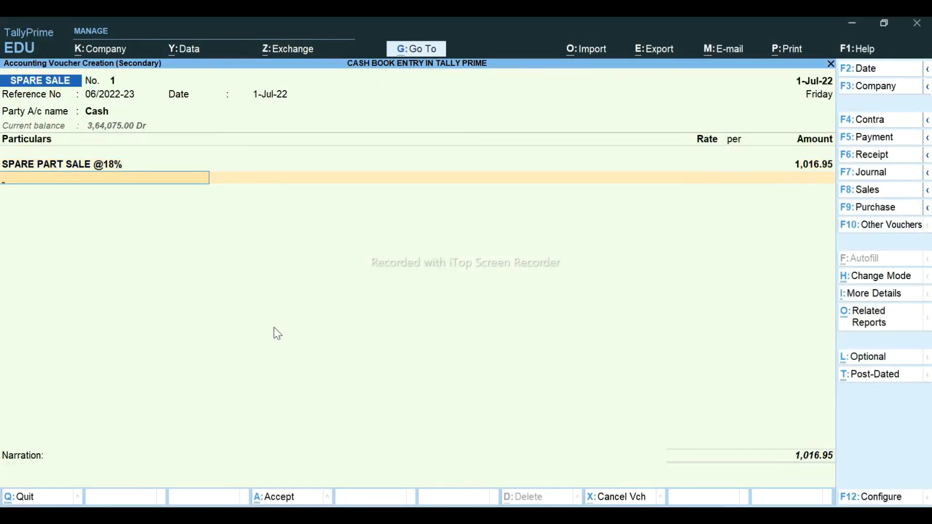
type("SP")
key("Down")
key("Return")
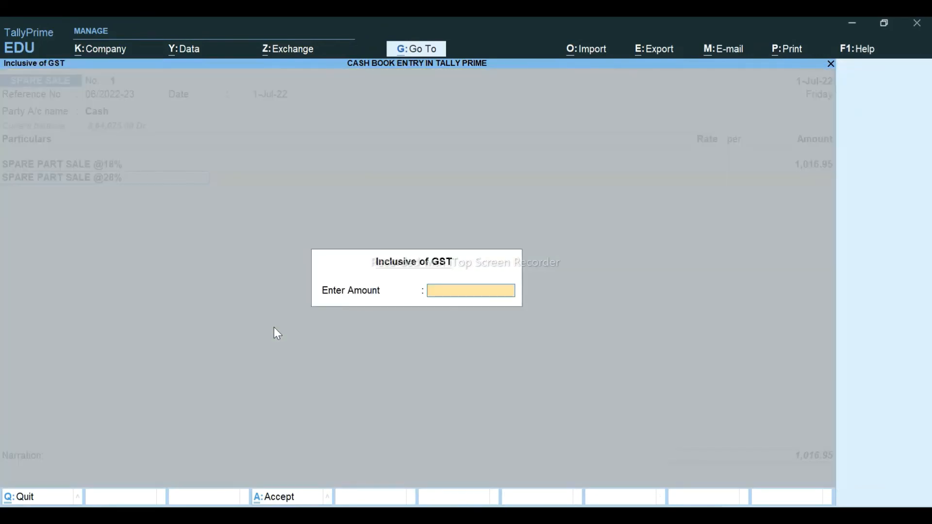
key("alt+Tab")
key("alt+Tab")
type("5500")
key("Return")
key("Return")
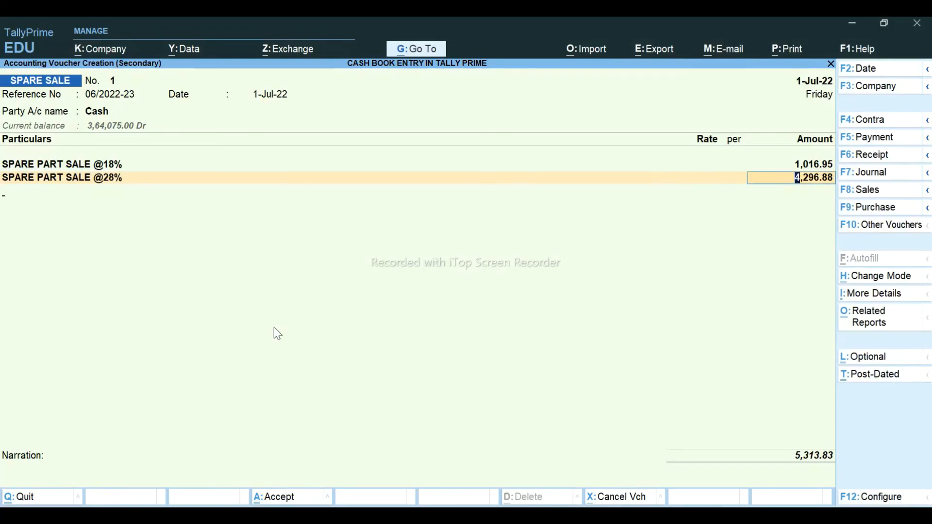
key("Return")
key("alt+Tab")
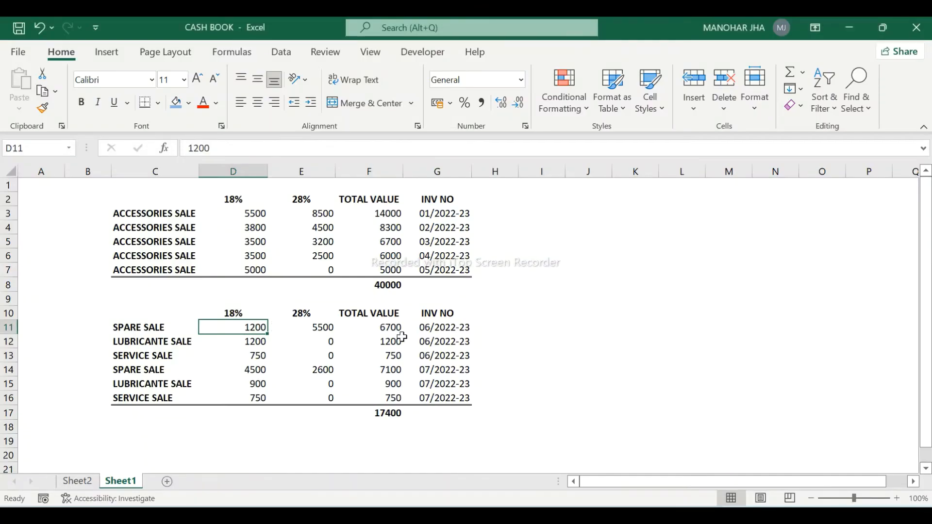
key("alt+Tab")
- Add a LUB SALE @ 18% line with 1200 inclusive of GST
type("LUB")
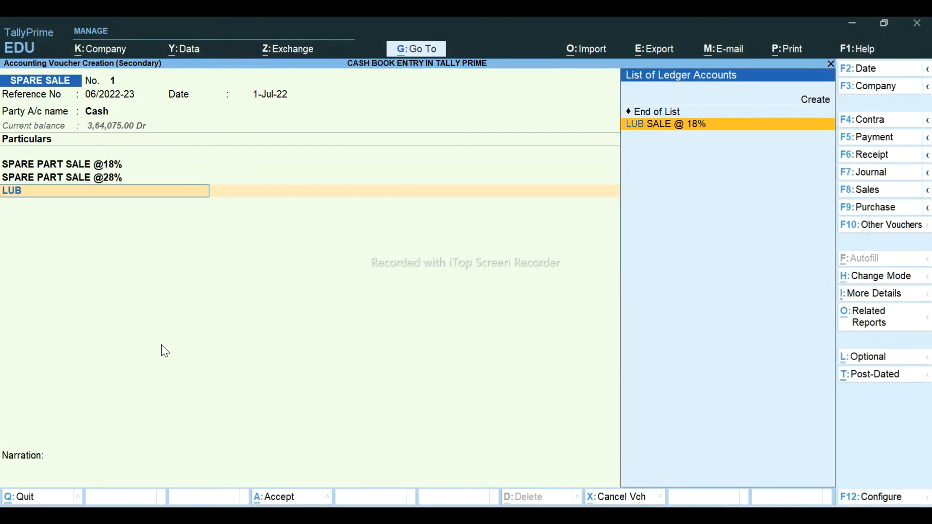
key("Return")
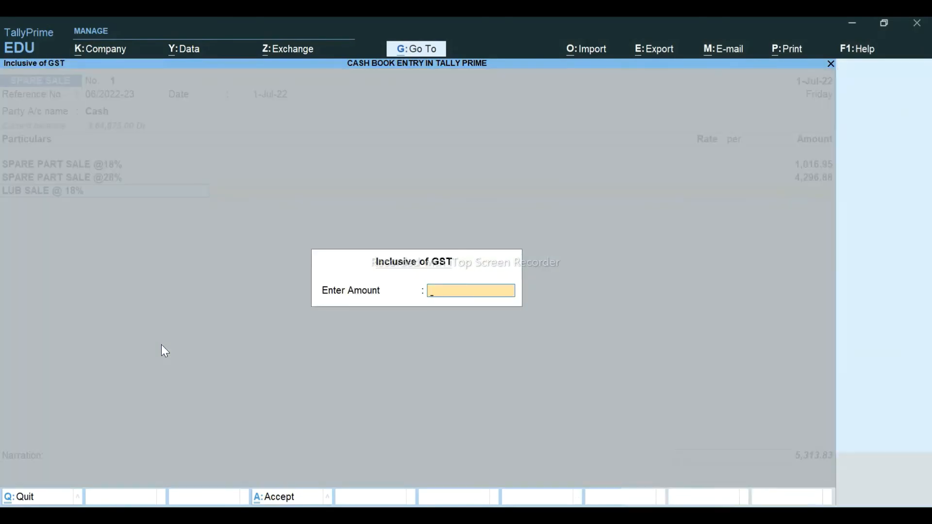
key("alt+Tab")
key("alt+Tab")
type("1200")
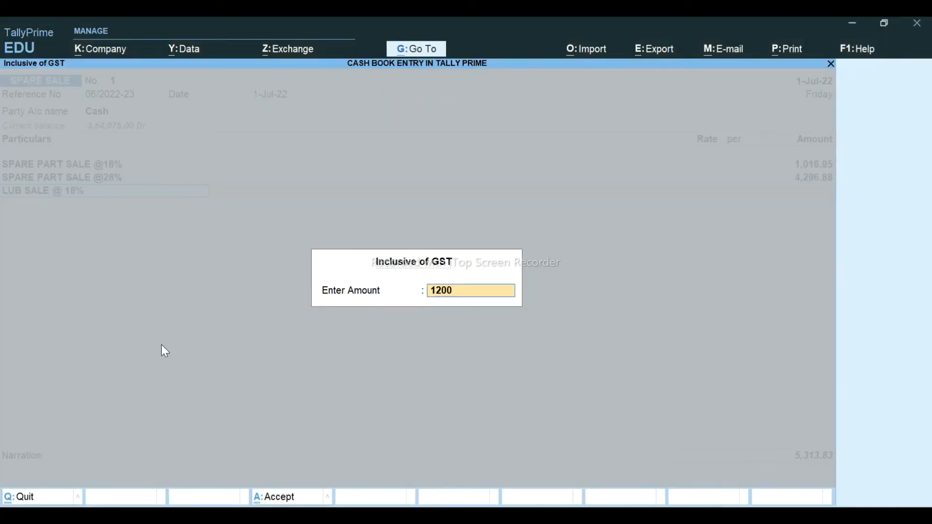
key("Return")
key("Return")
key("Return")
key("alt+Tab")
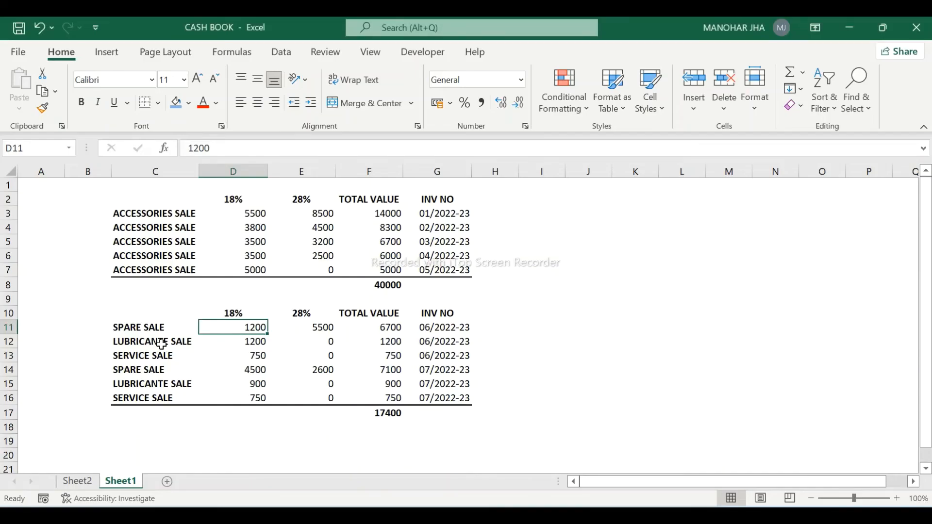
key("Down")
key("Down")
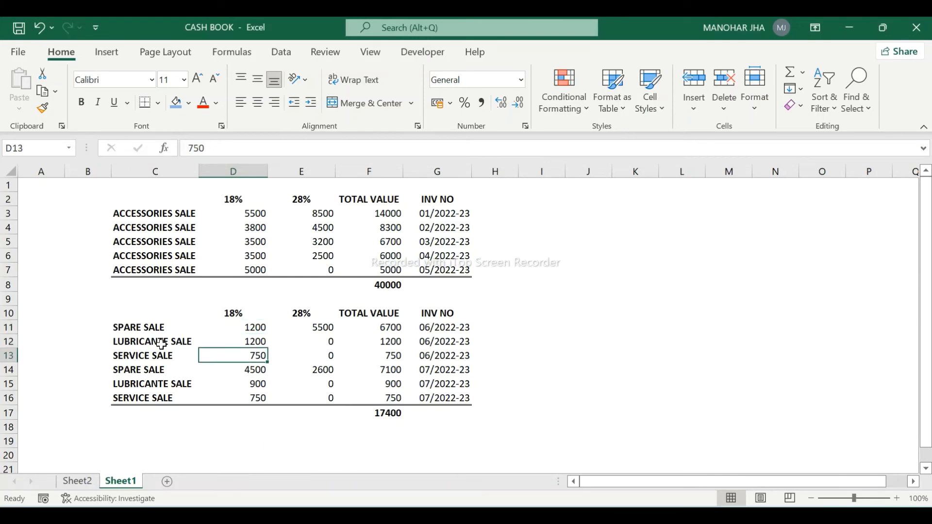
key("alt+Tab")
type("S")
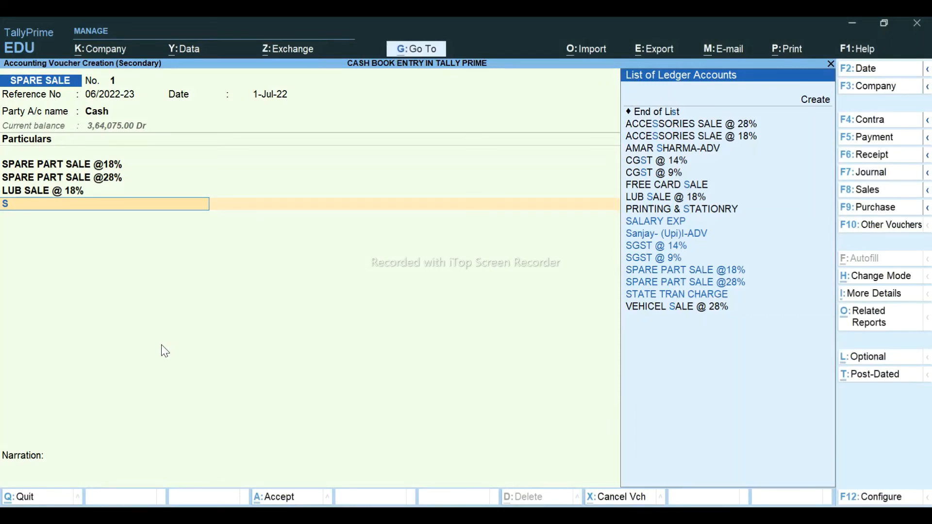
key("BackSpace")
type("LAB")
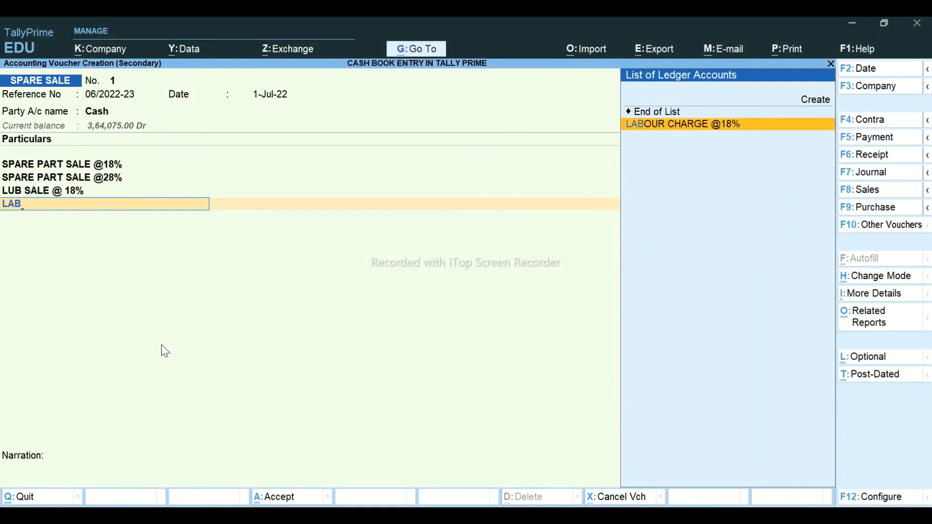
key("Return")
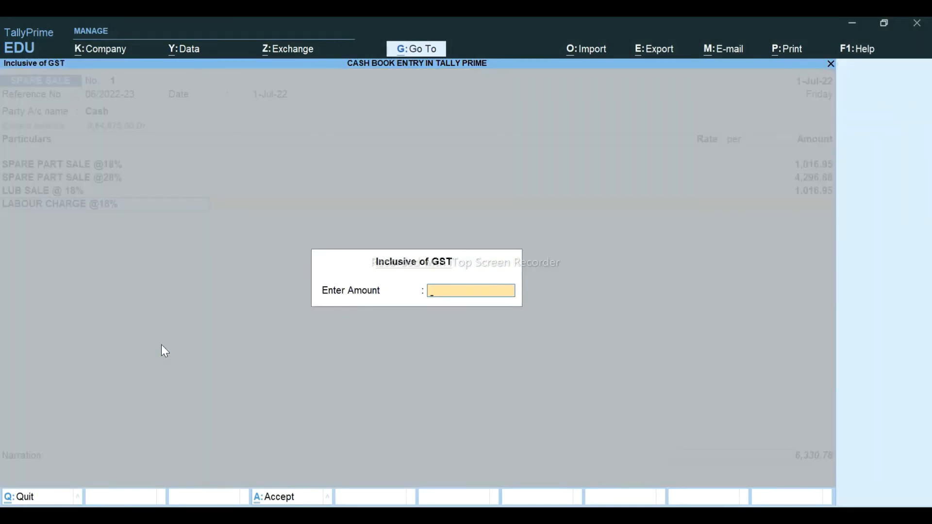
key("alt+Tab")
key("alt+Tab")
type("750")
key("Return")
key("Return")
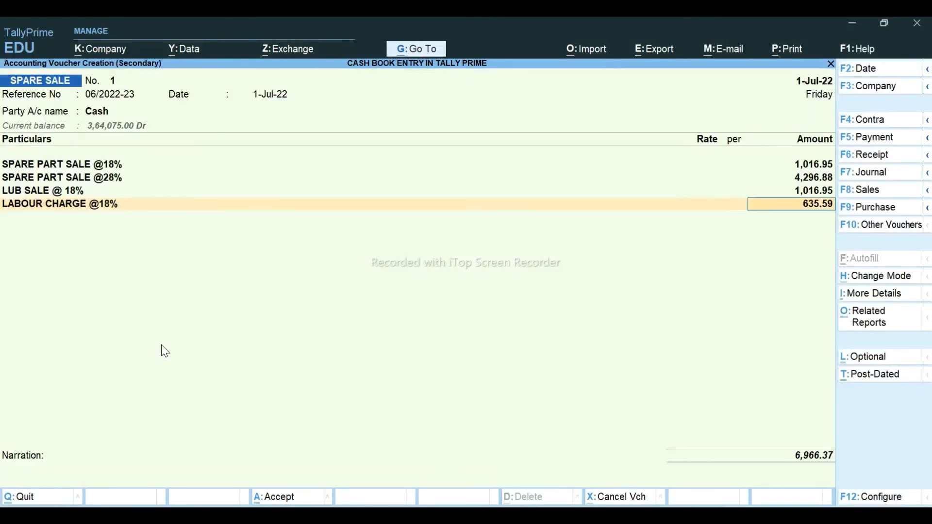
key("Return")
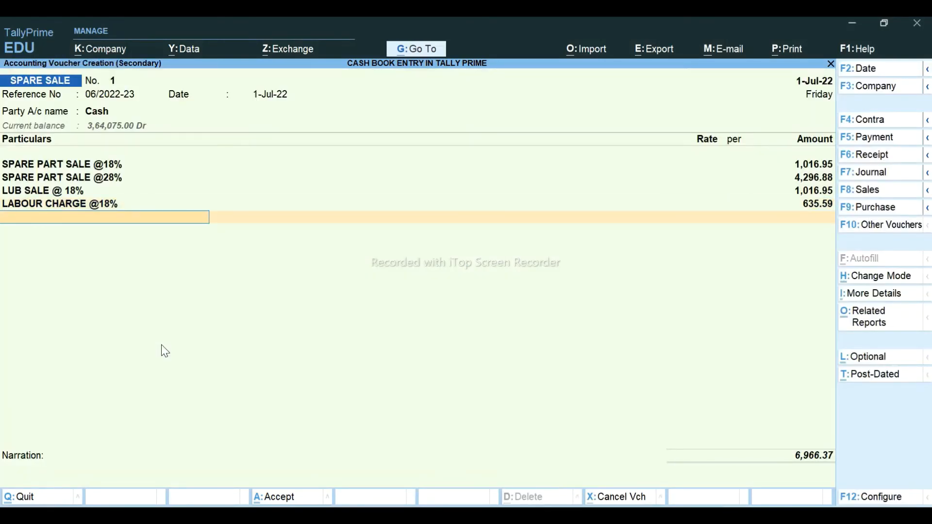
- Add CGST @ 9% and SGST @ 9% lines with their automatic amounts
type("CG")
key("Down")
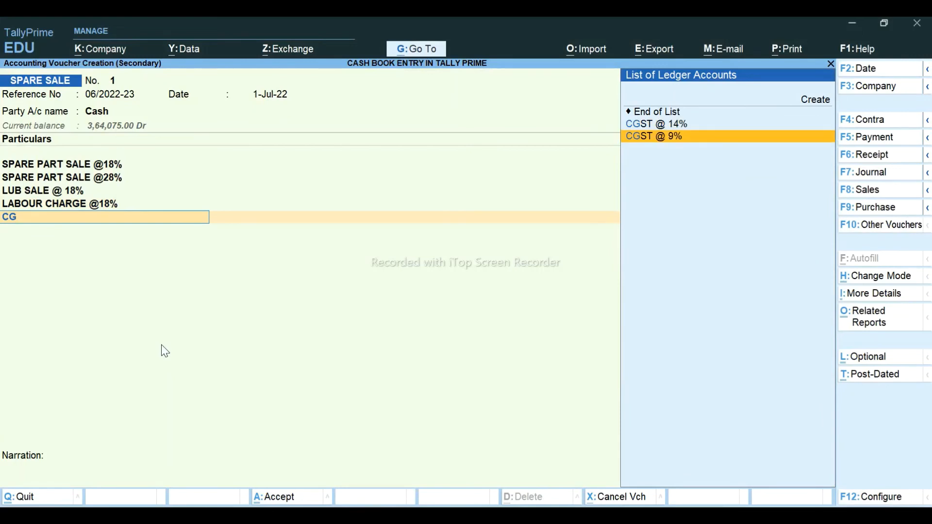
key("Return")
key("Return")
type("SG")
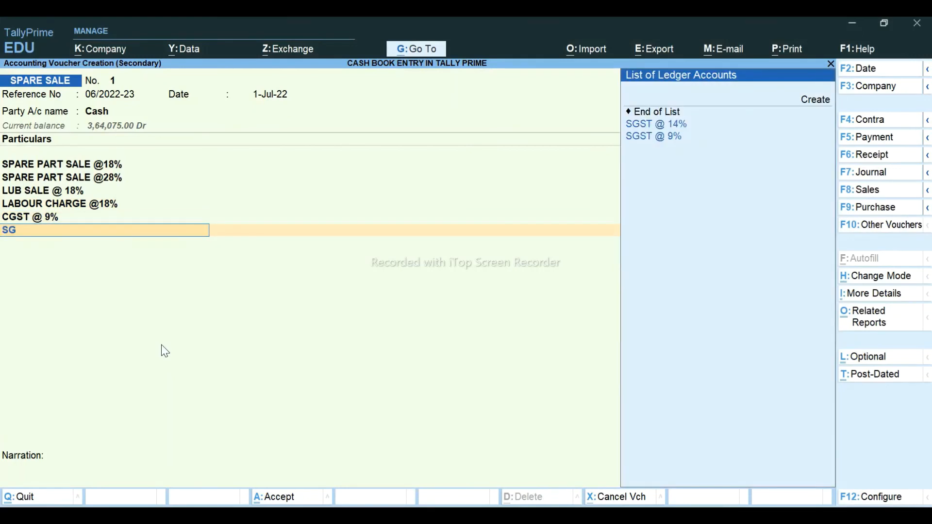
key("Down")
key("Return")
- Add CGST @ 14% and SGST @ 14% lines with their automatic amounts
key("Return")
type("CG")
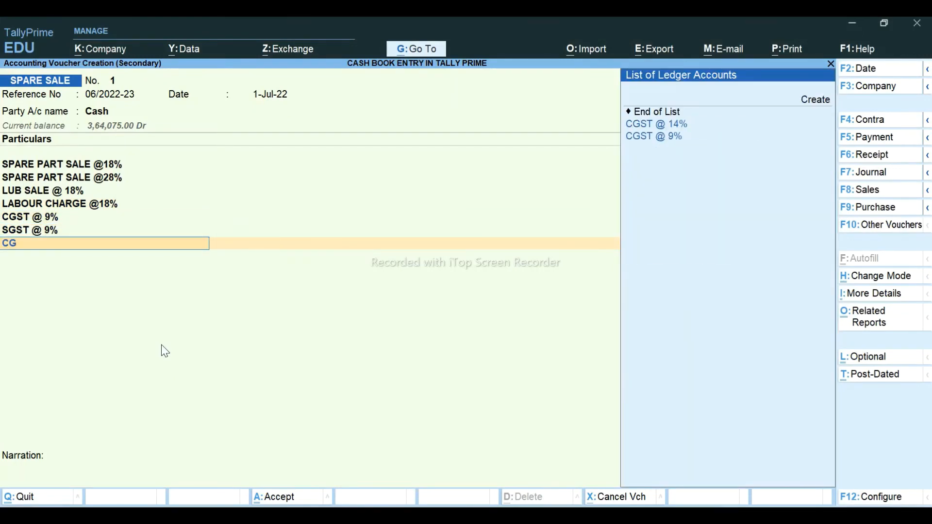
key("Down")
key("Return")
key("Return")
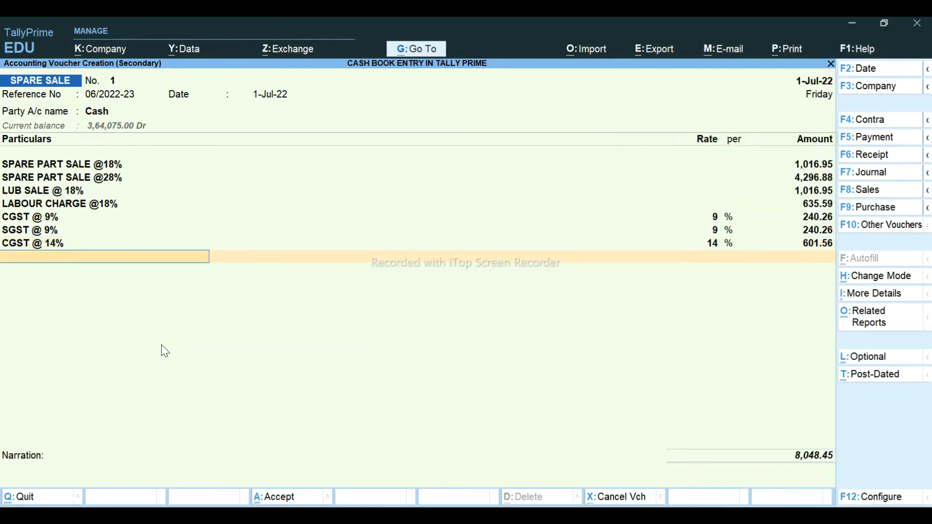
type("SG")
key("Down")
key("Return")
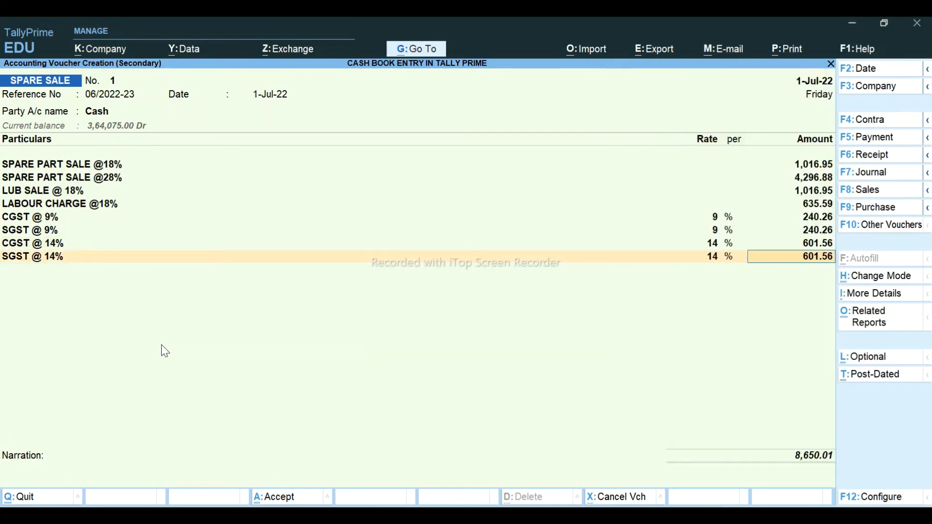
key("Return")
- Add a ROUNDOFF line of (-)0.01 so the voucher totals 8,650.00, then accept it
type("ROU")
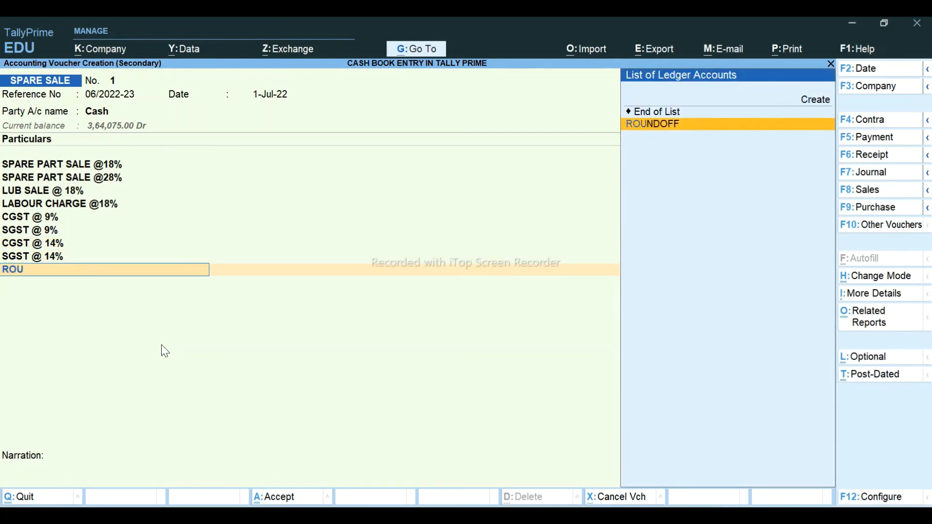
key("Return")
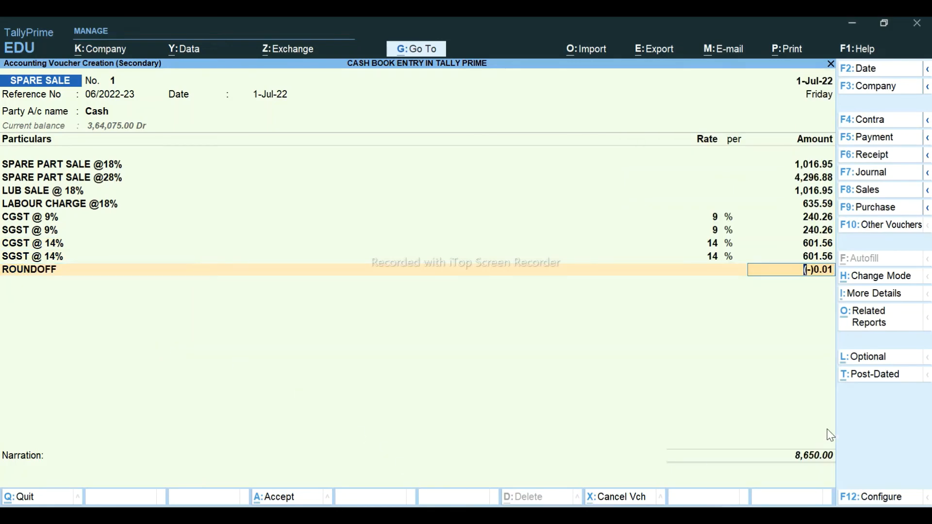
key("alt+Tab")
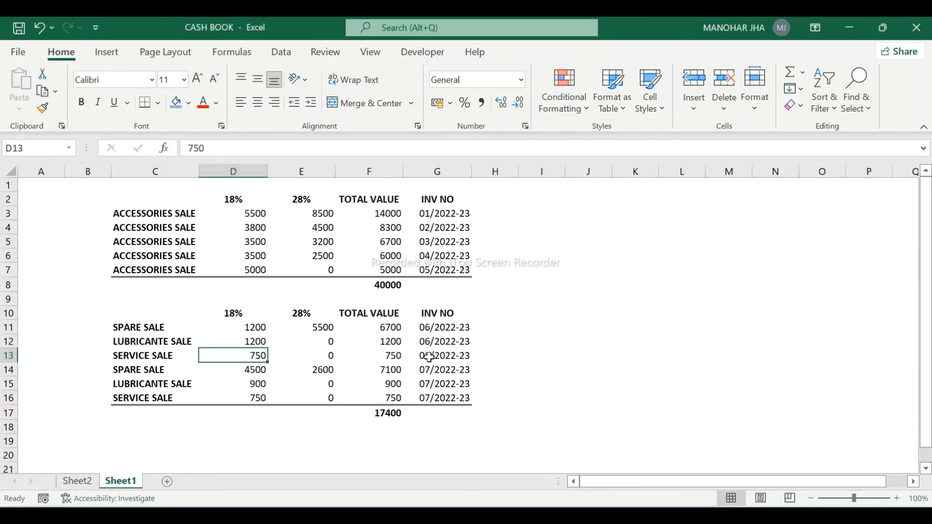
left_click(436, 357)
key("alt+Tab")
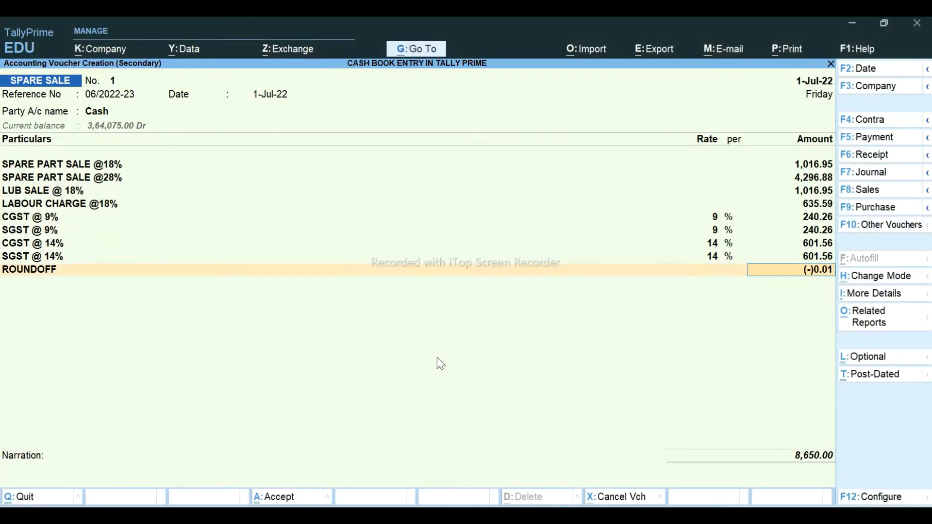
key("Return")
key("Return")
key("Return")
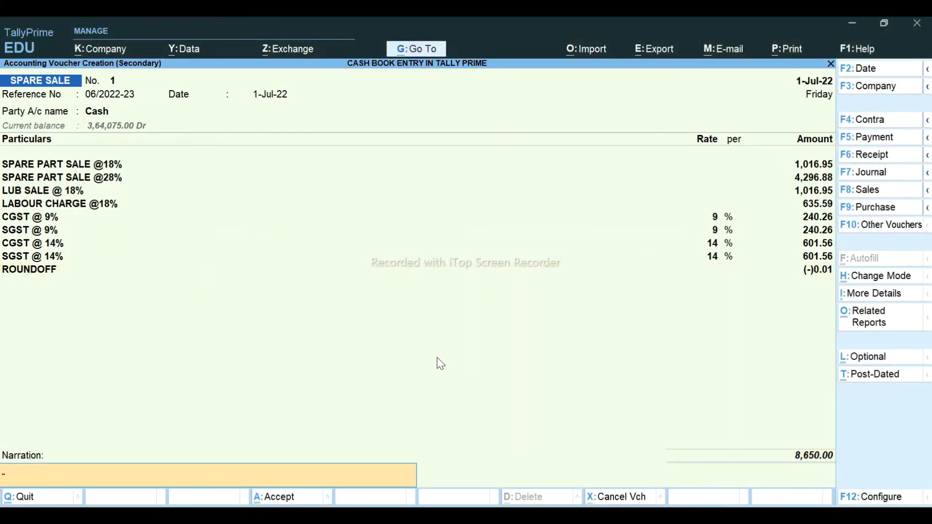
key("Return")
key("Return")
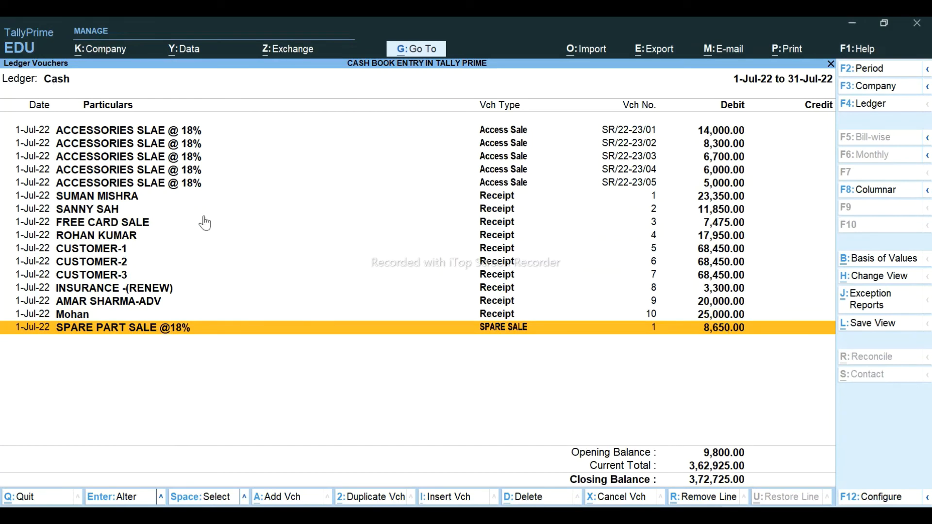
- Sum the three 07/2022-23 totals in Excel, then open SPARE SALE voucher No. 2 in TallyPrime
key("alt+Tab")
key("Down")
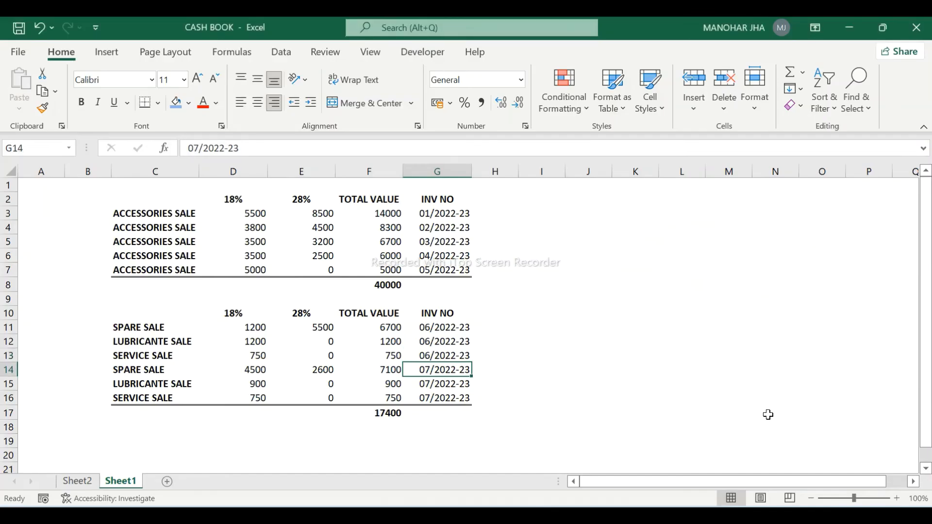
key("Left")
key("shift+Down")
key("shift+Down")
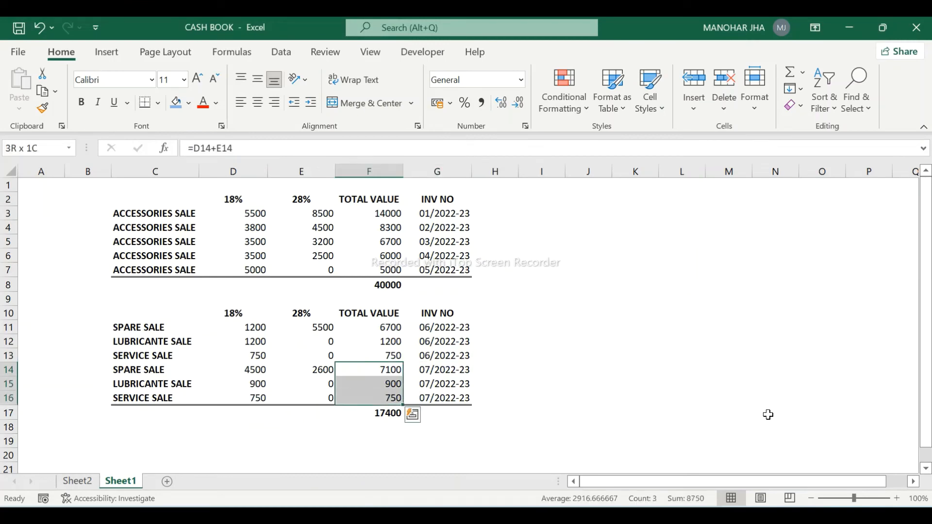
key("alt+Tab")
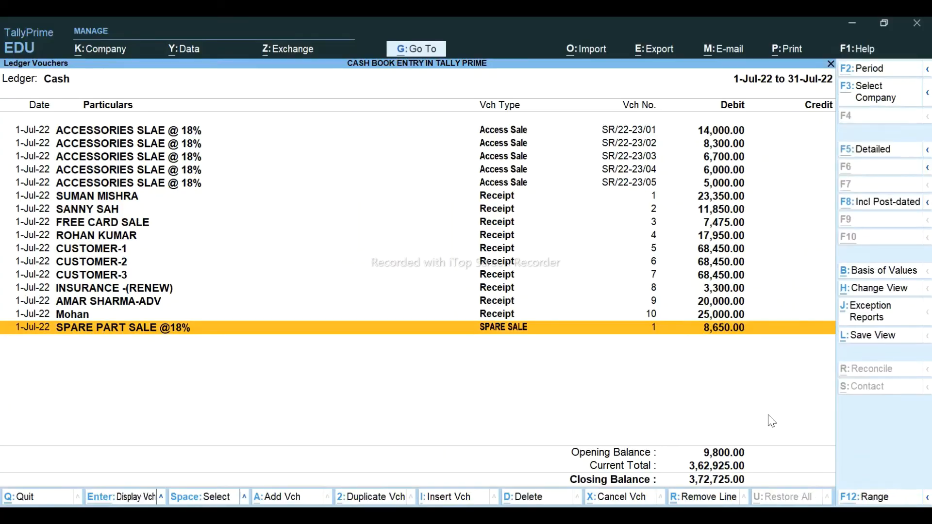
key("alt+Tab")
key("alt+Tab")
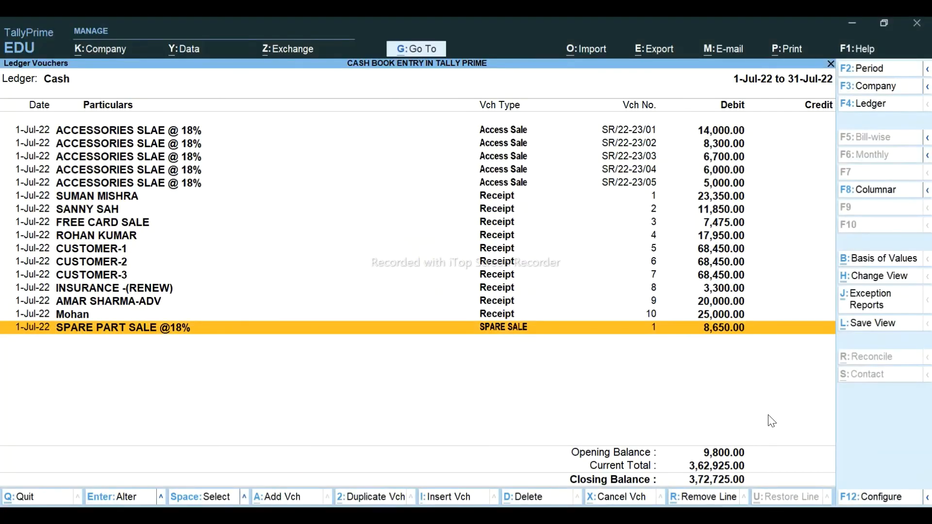
key("alt+a")
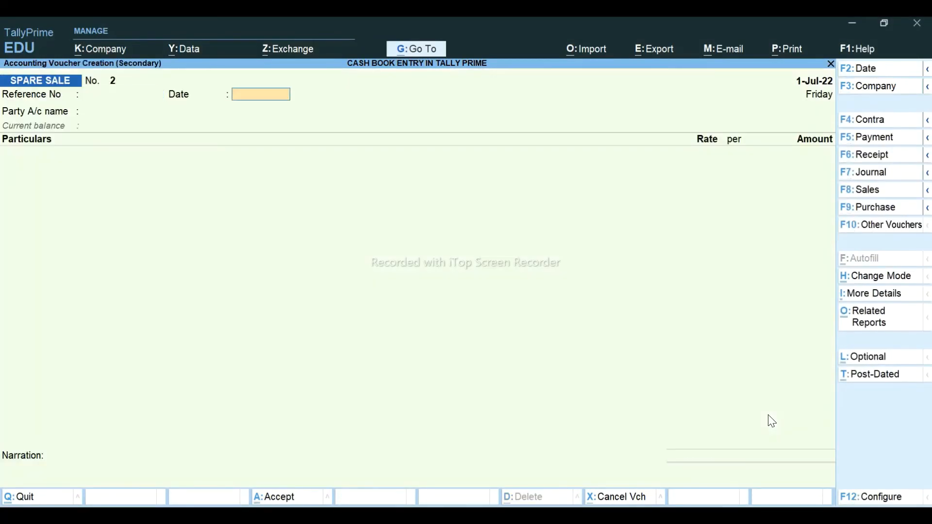
- Paste reference 07/2022-23 from the Excel cash book, keep the 1-Jul-22 date and set Cash as party
key("alt+Tab")
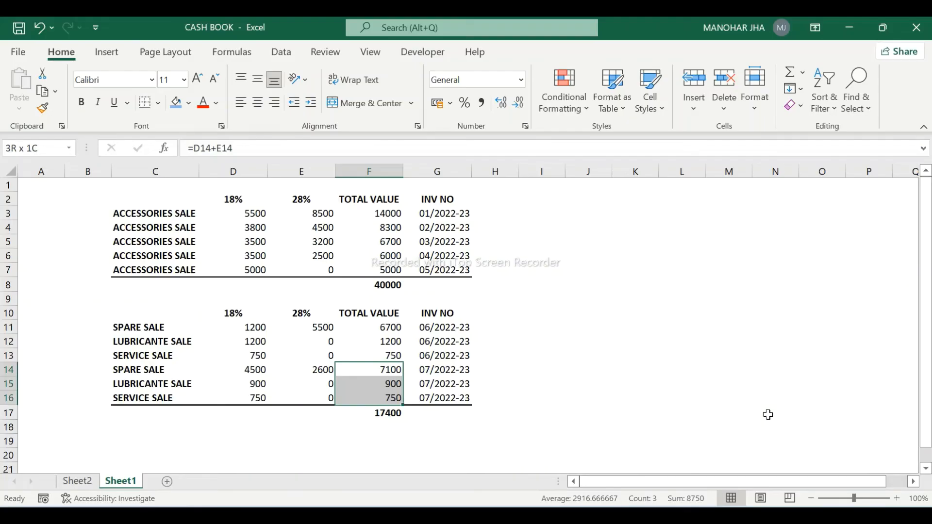
key("Right")
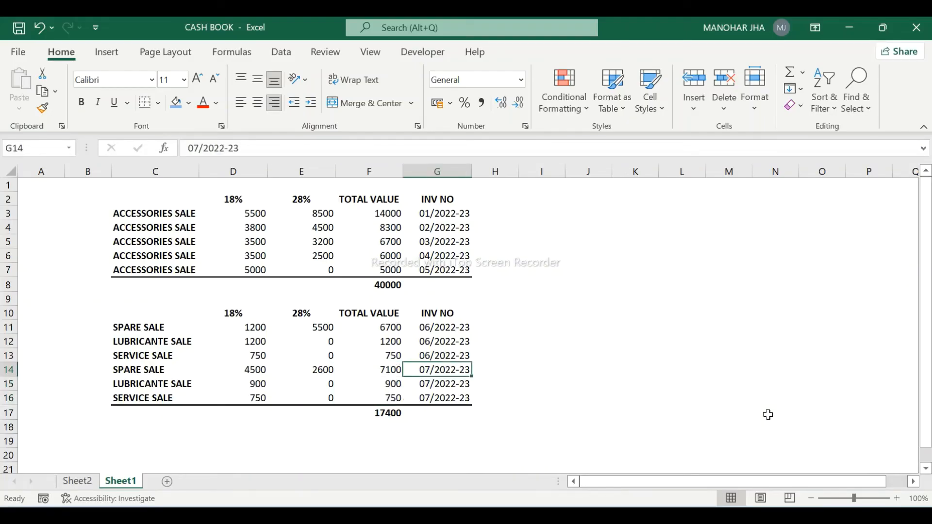
key("ctrl+c")
key("alt+Tab")
key("ctrl+alt+v")
key("Return")
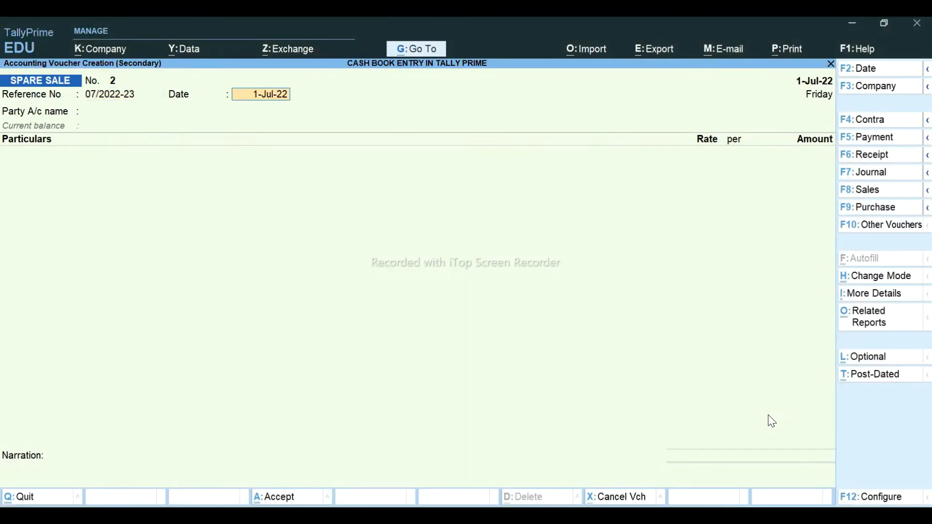
key("Return")
key("Return")
key("BackSpace")
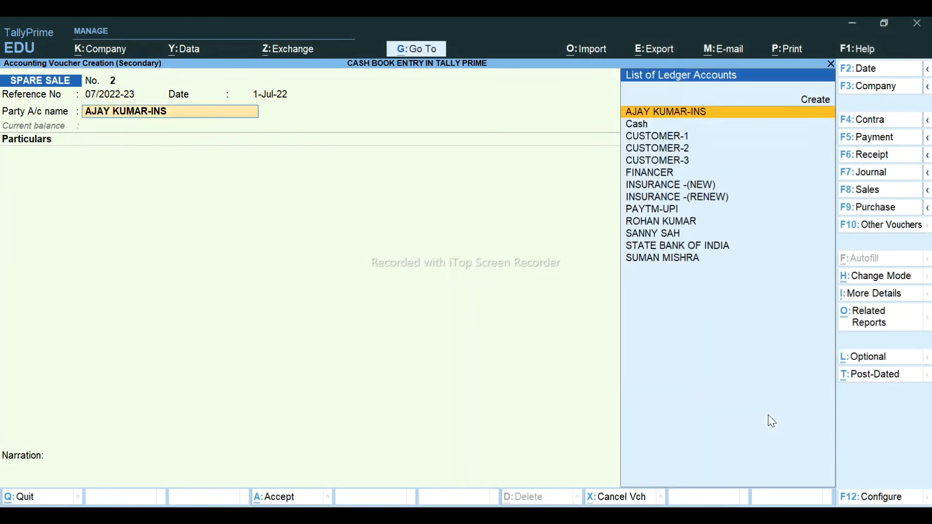
type("cash")
key("Return")
type("SPA")
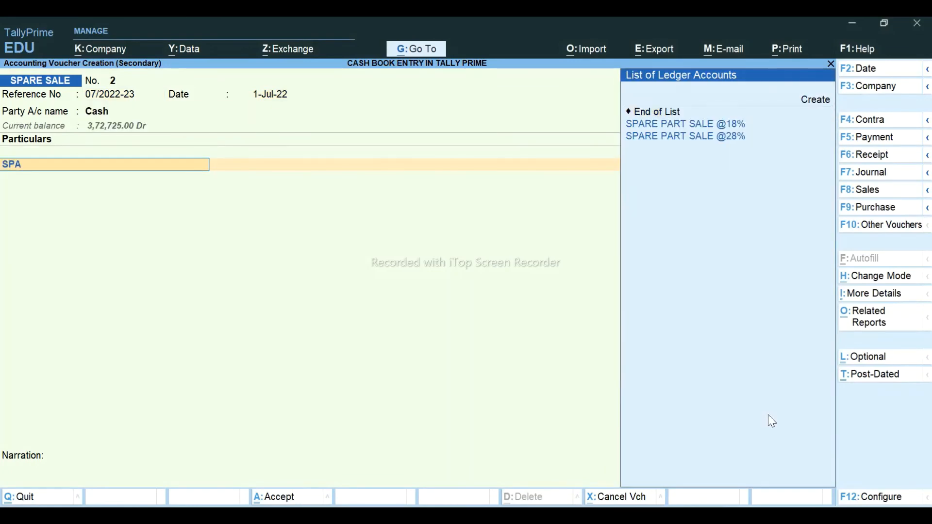
key("Down")
key("Return")
key("alt+Tab")
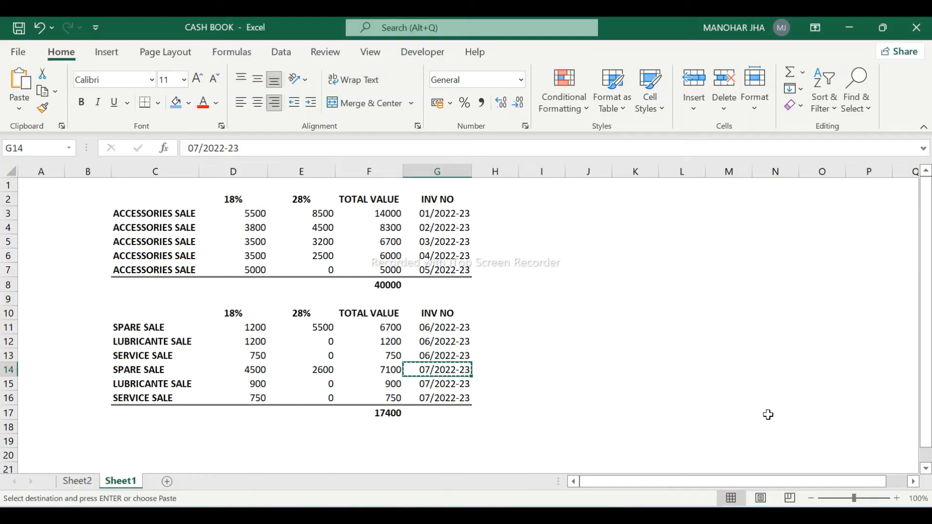
key("Left")
key("Left")
key("Left")
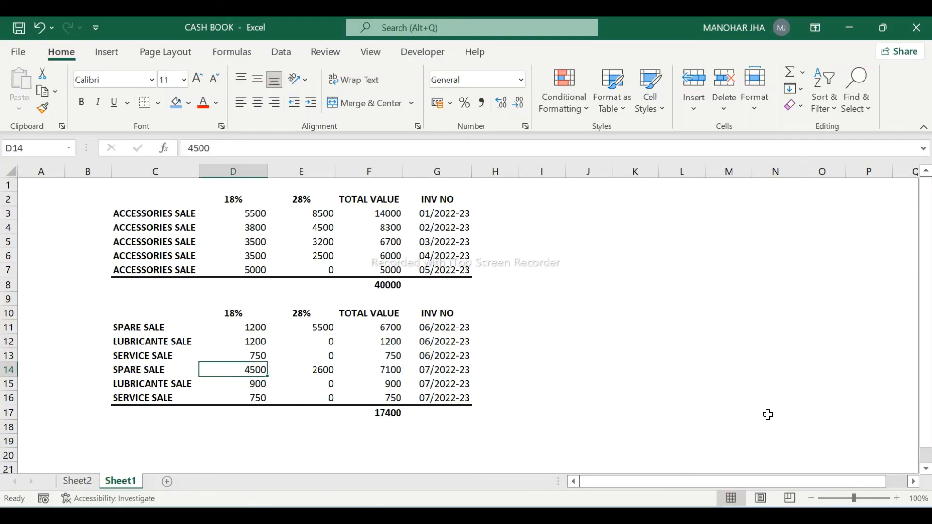
key("alt+Tab")
type("4500")
key("Return")
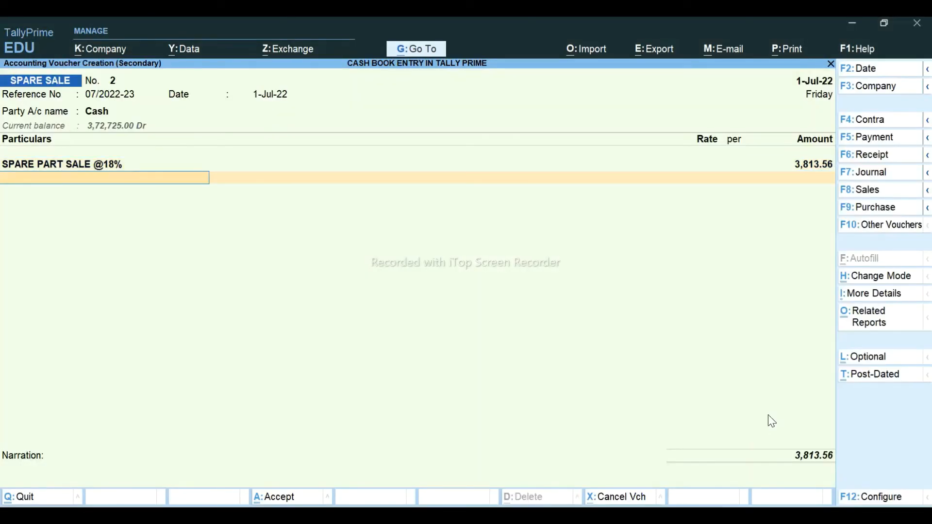
type("SP")
key("Down")
key("Return")
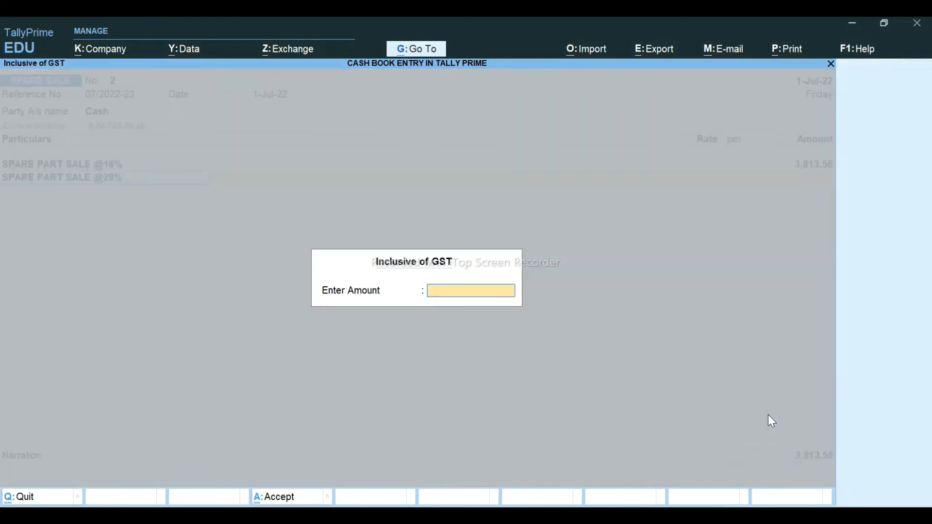
key("alt+Tab")
key("Right")
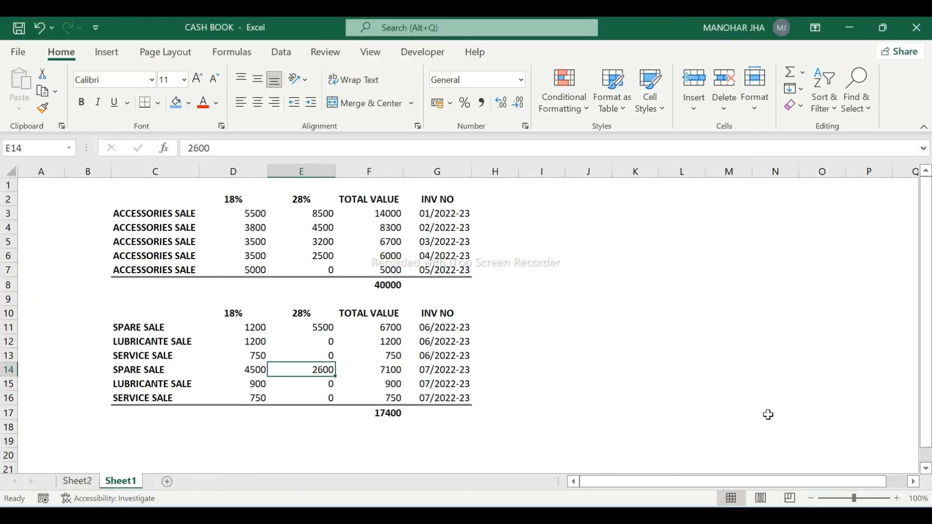
key("alt+Tab")
type("2600")
key("Return")
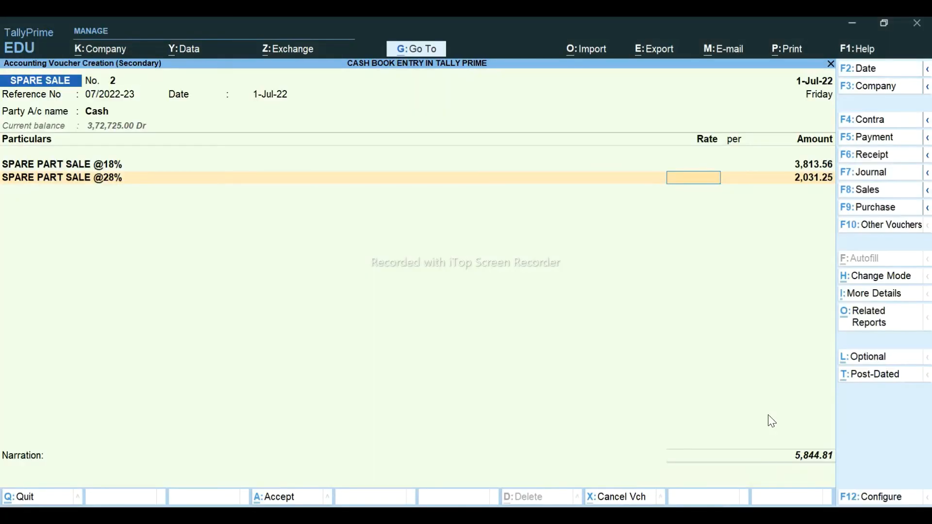
key("alt+Tab")
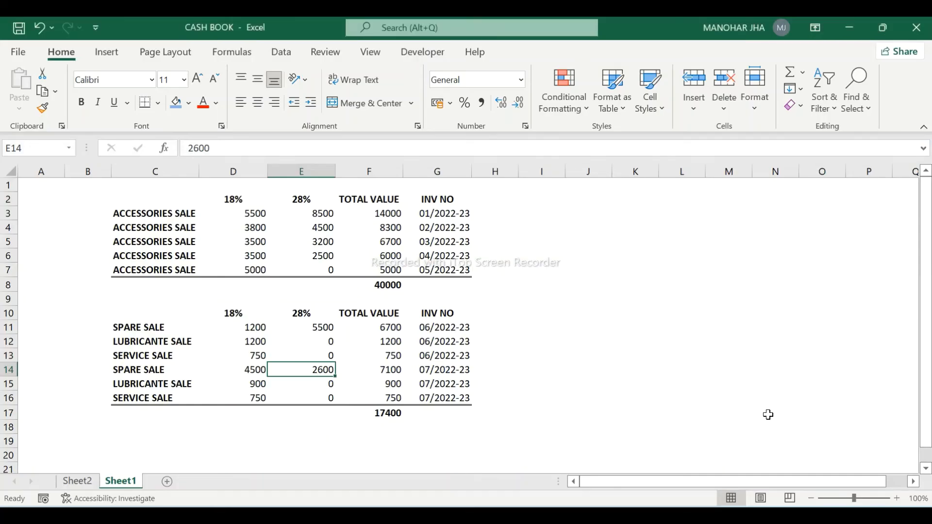
key("Left")
key("Down")
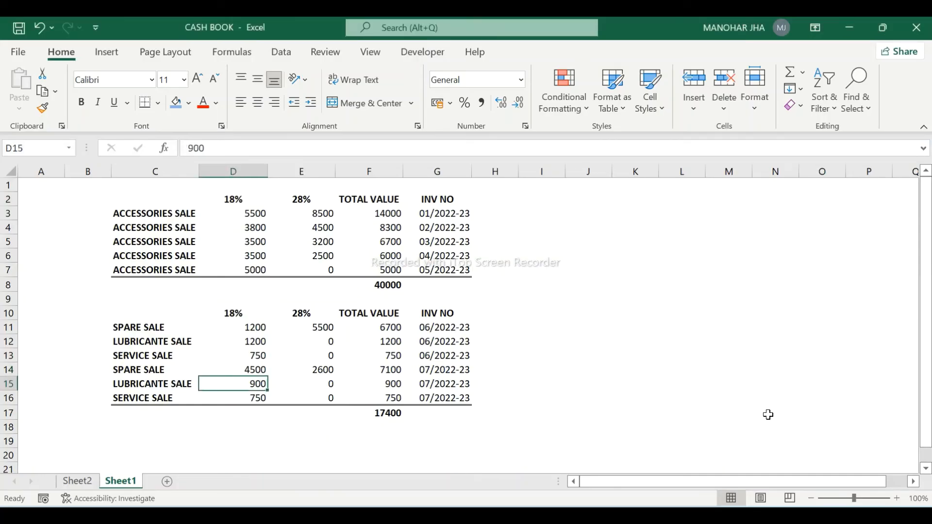
key("alt+Tab")
type("LUB")
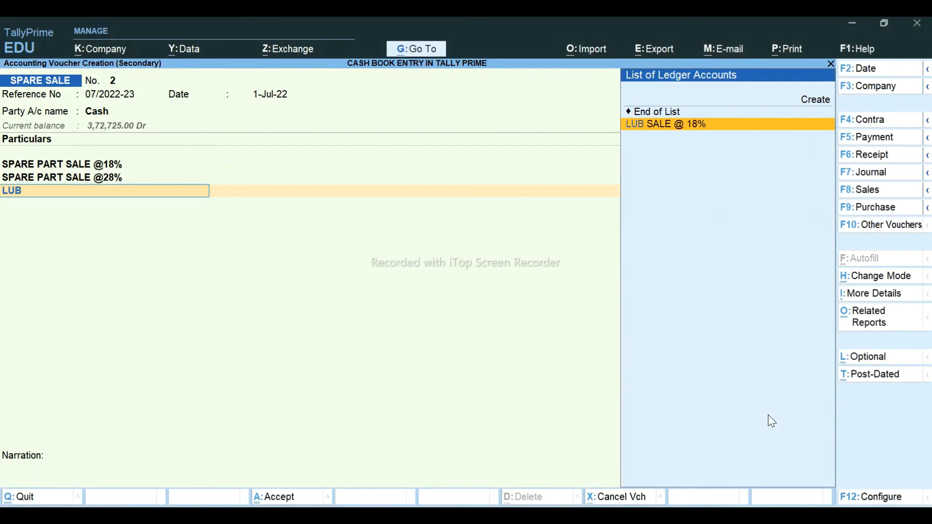
key("Return")
key("alt+Tab")
key("alt+Tab")
type("900")
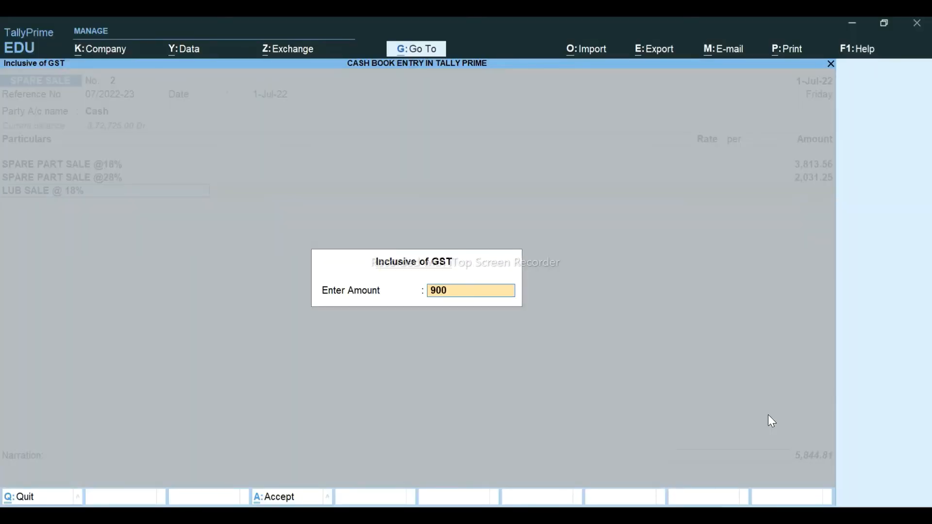
key("Return")
key("Return")
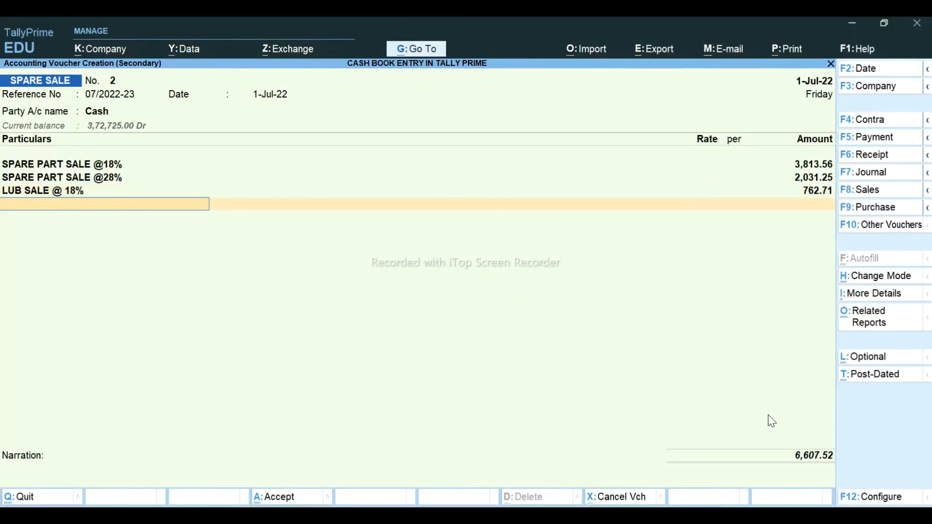
type("LAB")
key("Return")
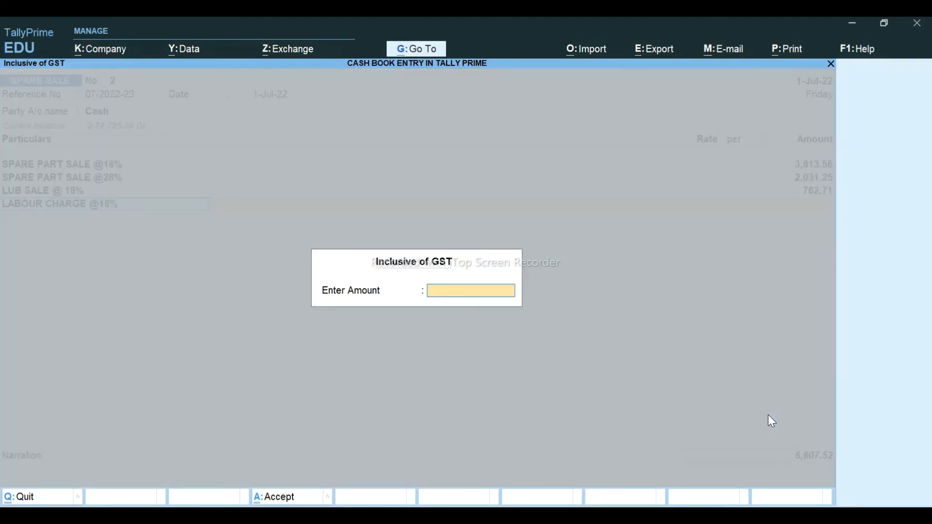
key("alt+Tab")
key("Down")
key("alt+Tab")
type("750")
key("Return")
- Add the tax lines: two 9% GST lines plus CGST @ 14% and SGST @ 14%
key("Return")
key("Return")
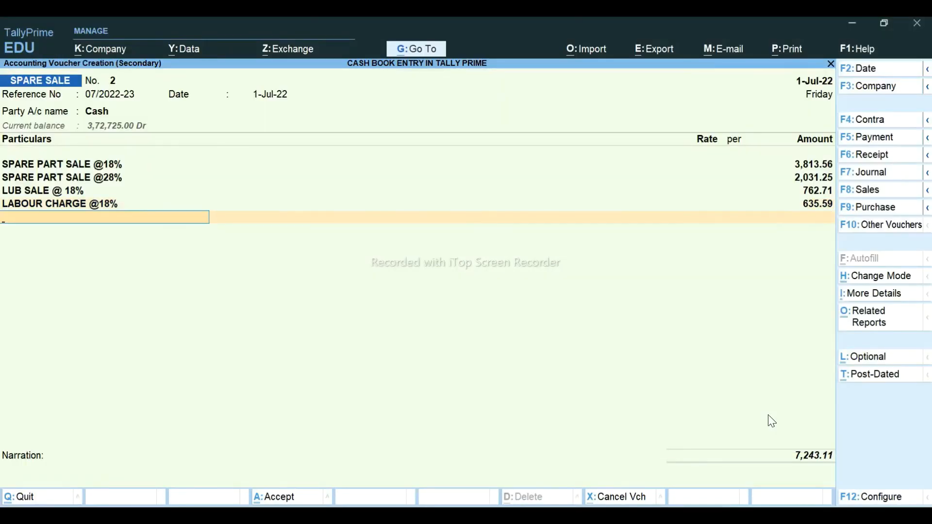
type("CG")
key("Down")
key("Return")
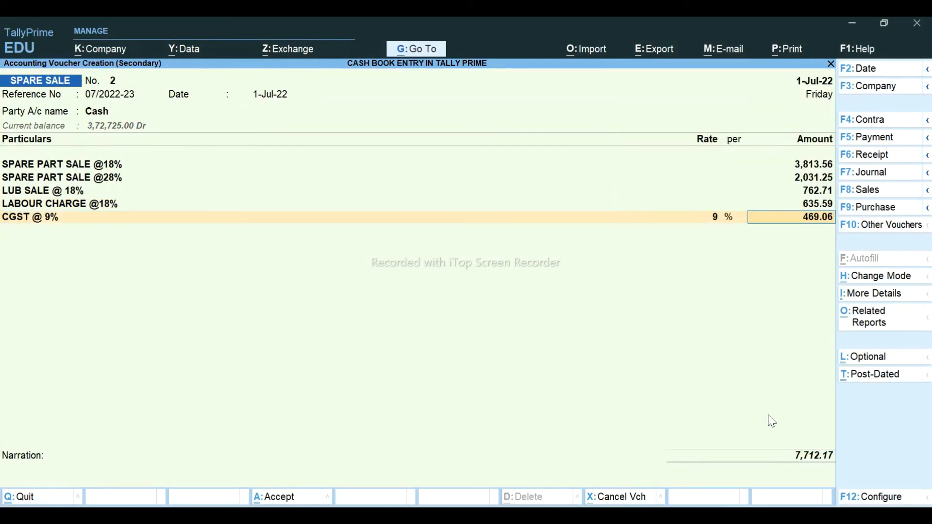
key("Return")
type("CG")
key("Down")
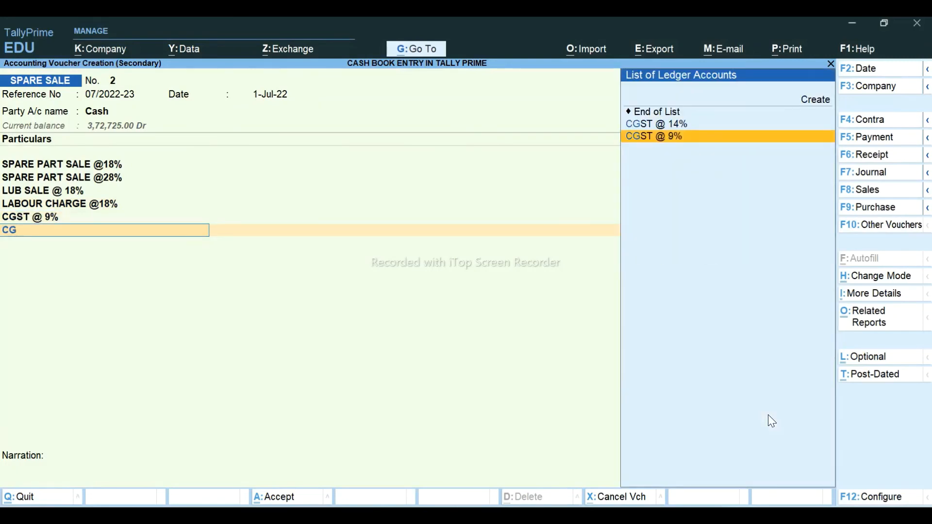
key("Return")
key("Return")
type("CG")
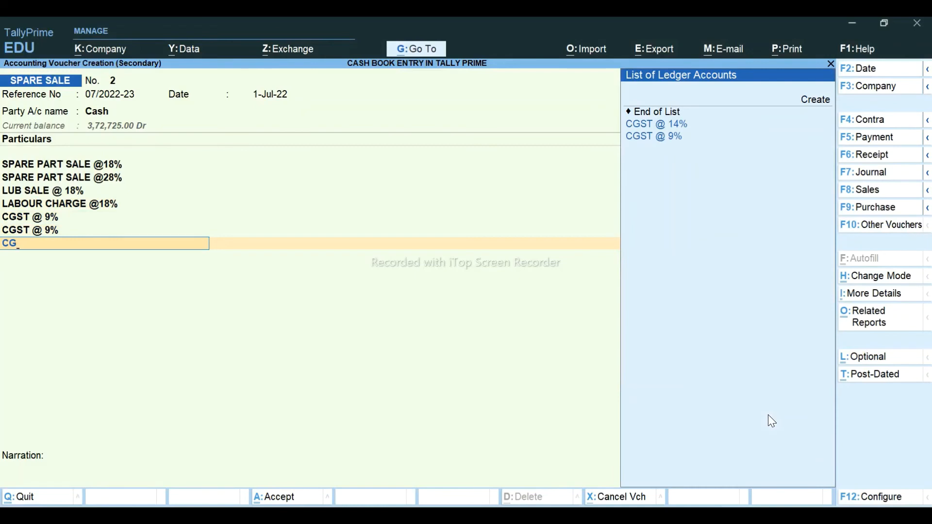
key("Down")
key("Return")
key("Return")
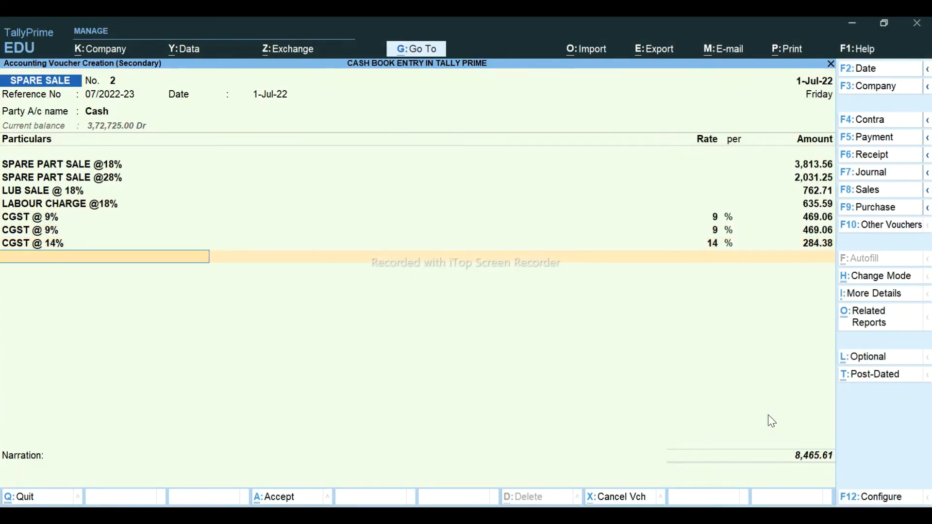
type("SG")
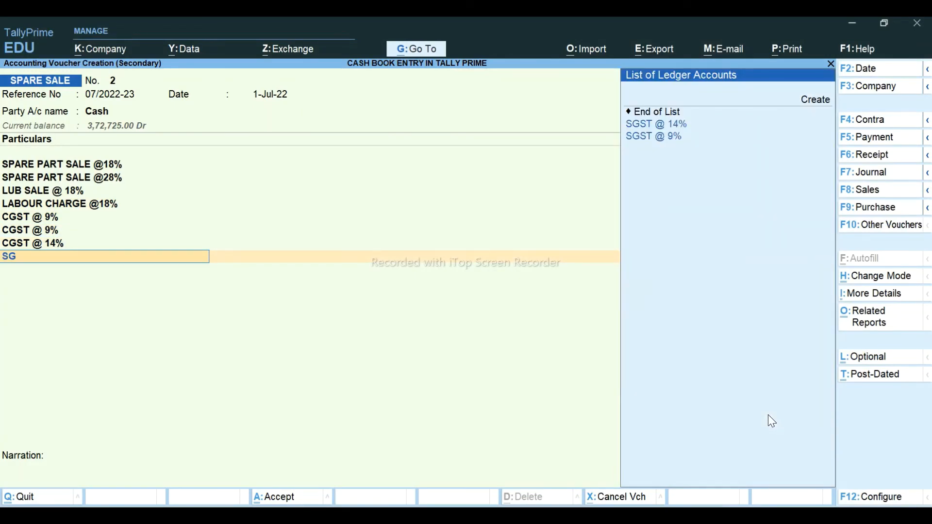
key("Return")
- Add a ROUNDOFF line for 0.01 and save the voucher at 8,750 with no narration
key("Return")
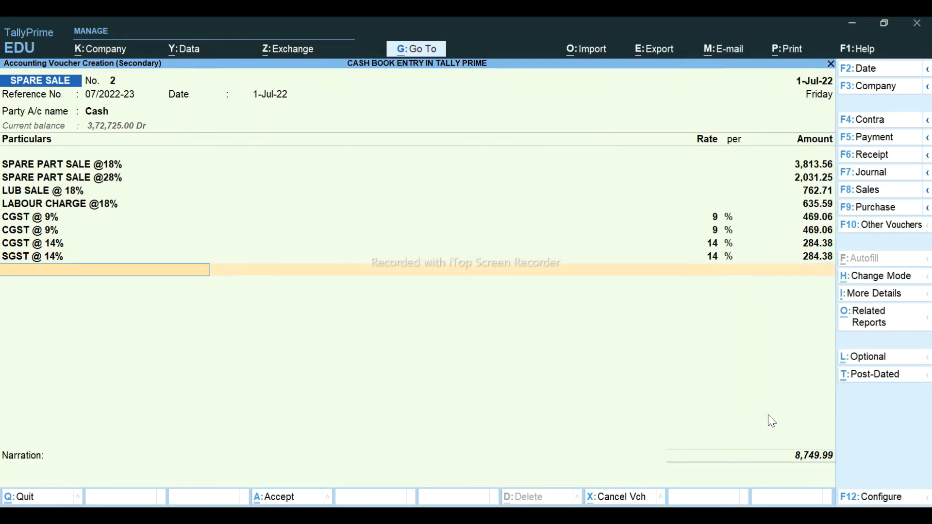
type("ROU")
key("Return")
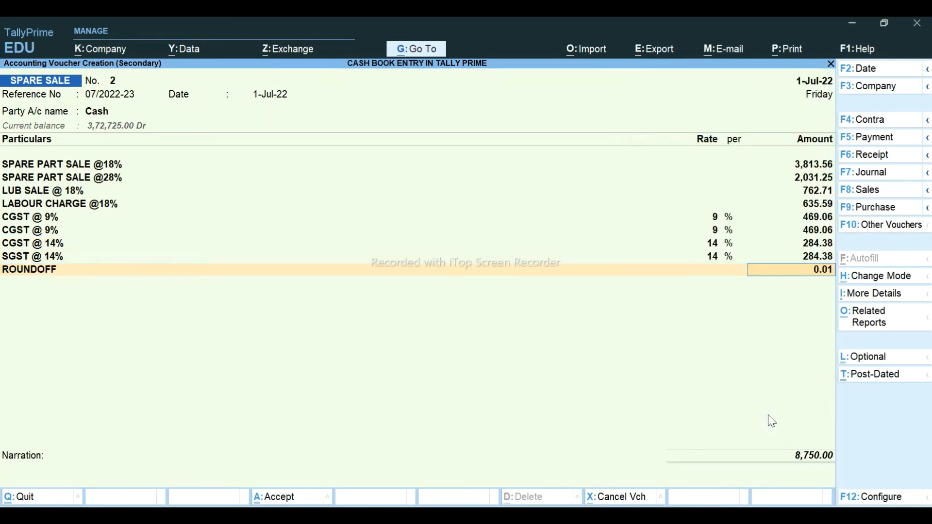
key("Return")
key("Return")
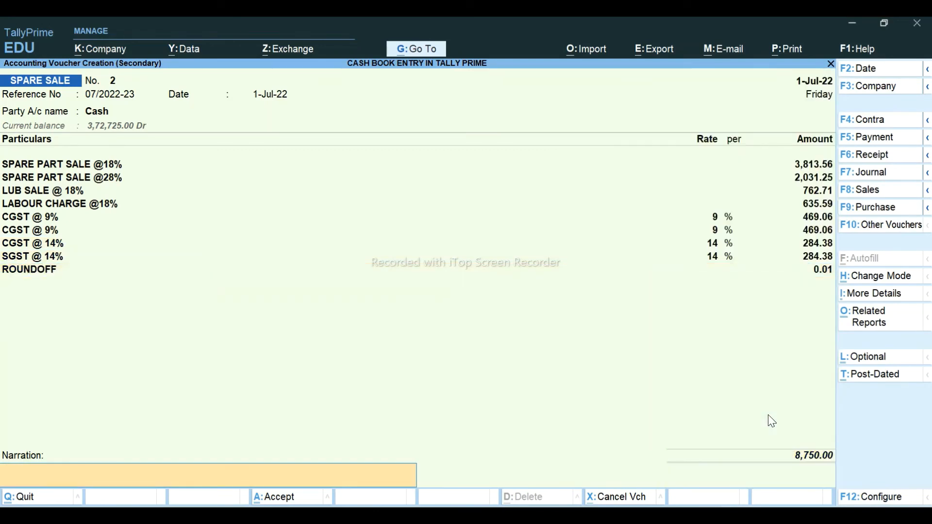
key("Return")
key("Return")
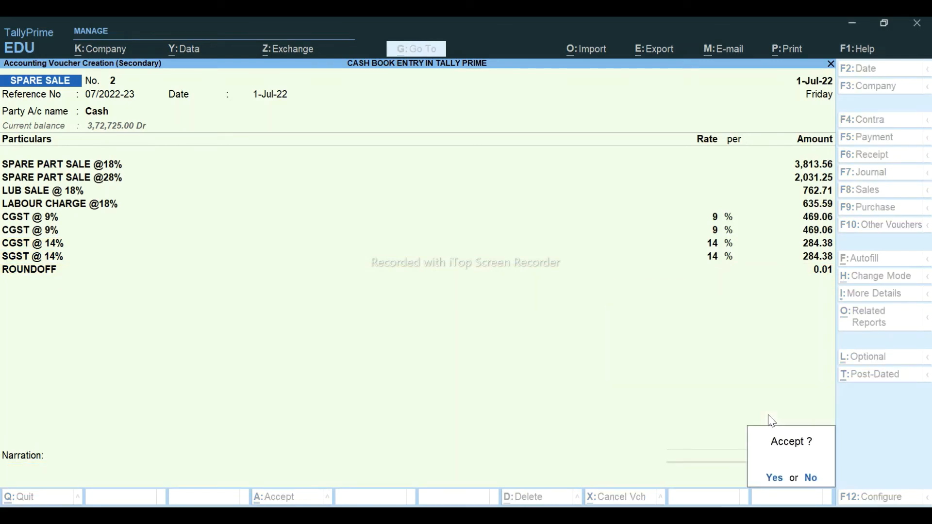
key("Escape")
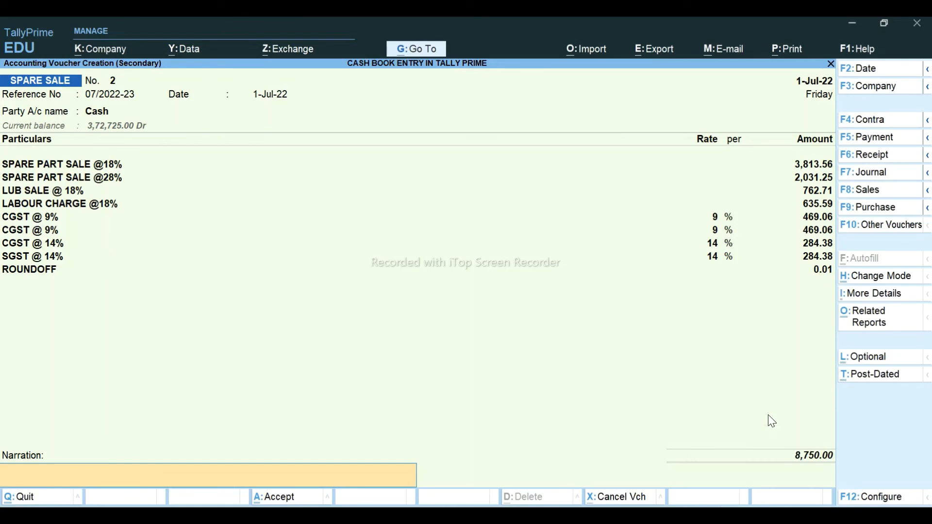
key("Return")
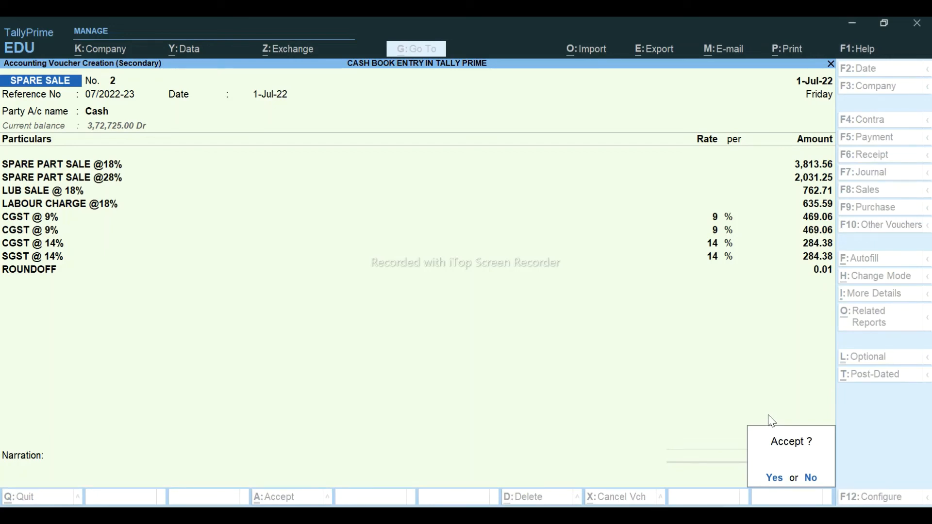
key("y")
- Compare the two spare sale entries in the Cash ledger vouchers list
key("Down")
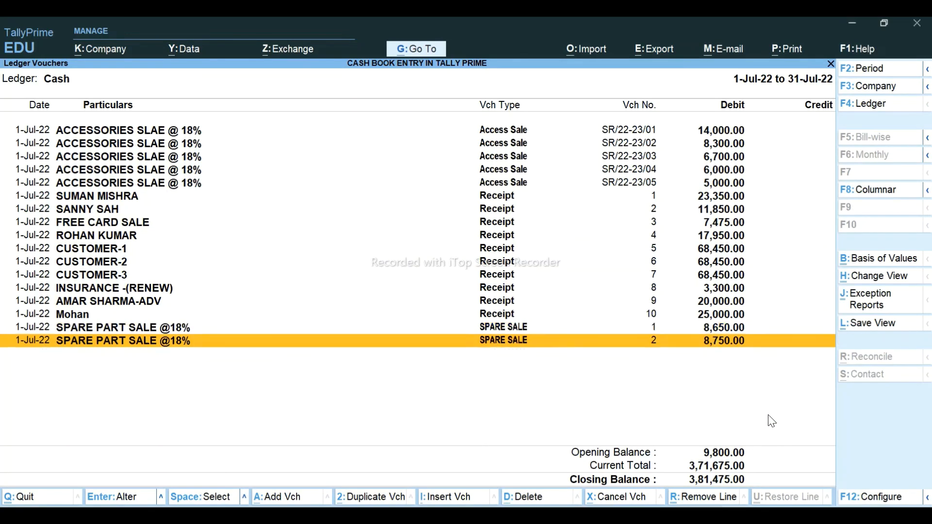
key("Up")
key("Down")
key("Up")
key("Down")
key("alt+Tab")
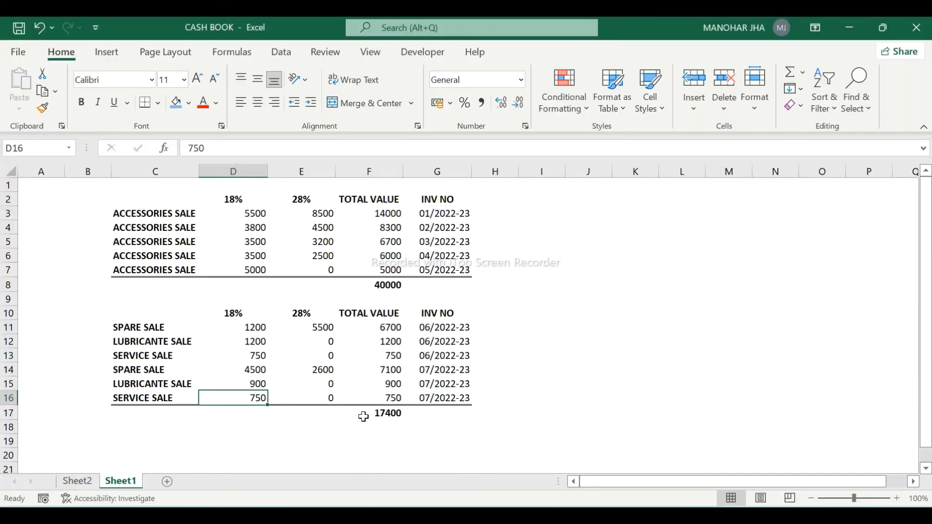
- On Sheet2, shade sale entries C24:C26 and the 17400.00 total in D26 blue
left_click(95, 481)
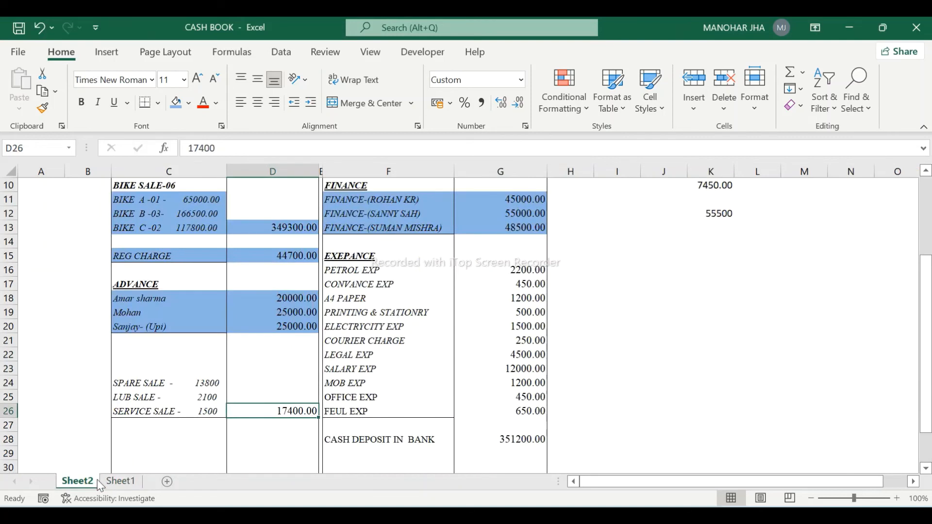
left_click(164, 396)
left_click_drag(162, 383, 165, 412)
left_click(179, 101)
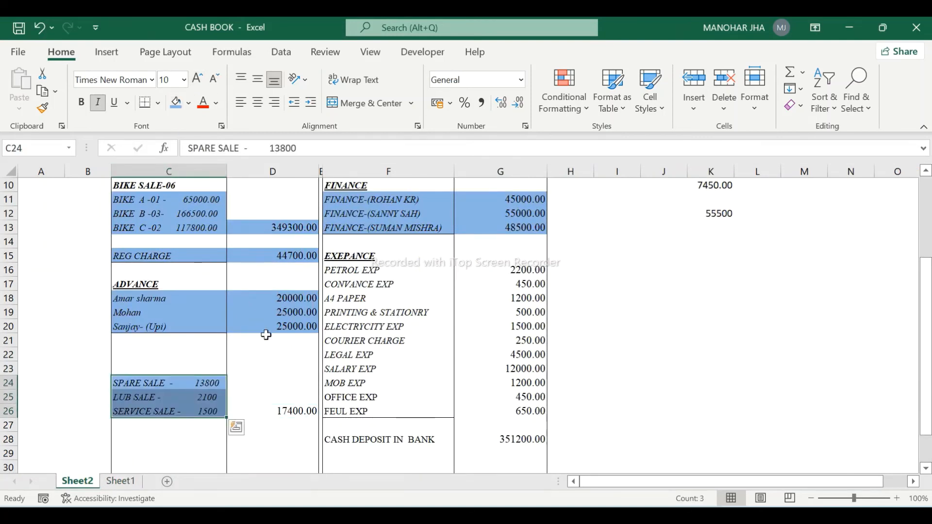
left_click(281, 407)
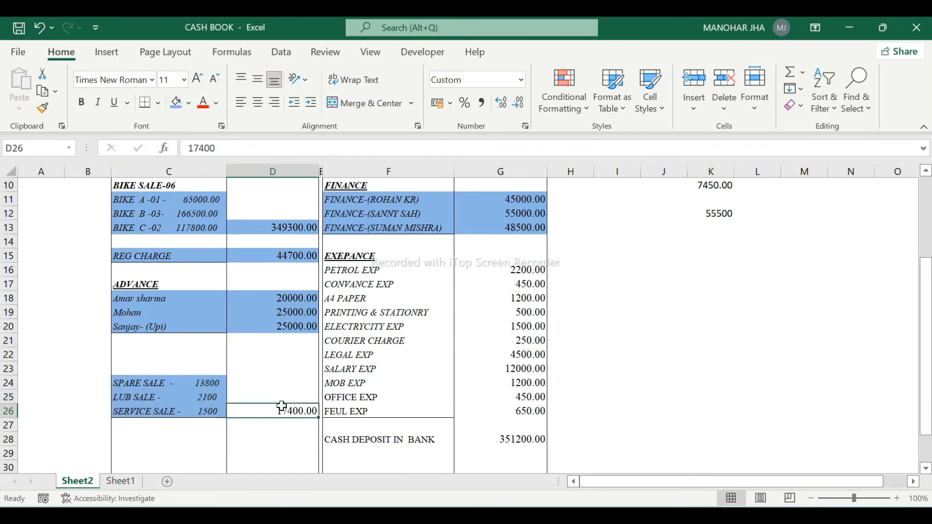
left_click(175, 103)
- Check the sheet totals, then move to the PETROL EXP expense entry
key("Down")
key("Down")
key("Down")
key("Down")
key("Down")
key("Down")
key("Down")
key("Down")
key("Down")
key("Down")
key("Down")
key("Down")
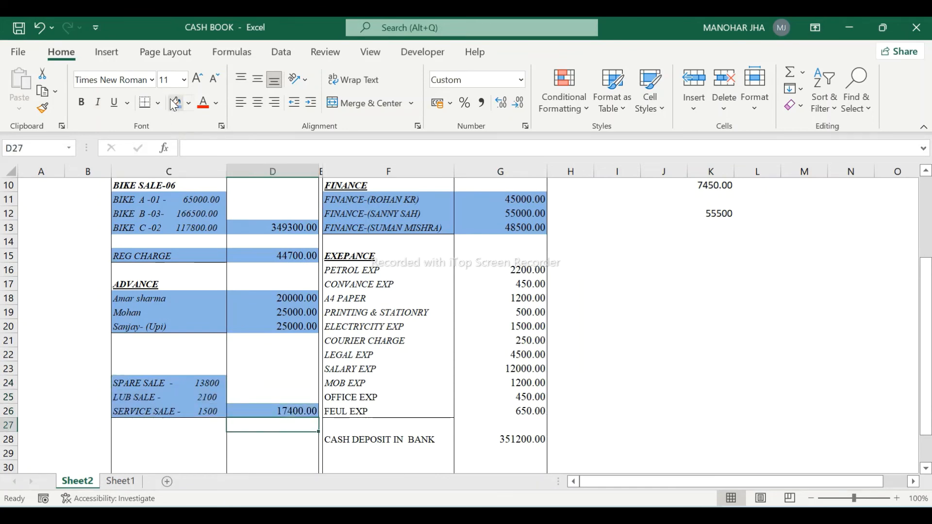
key("Up")
key("Up")
key("Up")
key("Up")
key("Up")
key("Up")
key("Up")
key("Up")
key("Up")
key("Up")
key("Up")
key("Up")
key("Up")
key("Up")
key("Up")
key("Up")
key("Up")
key("Up")
key("Up")
key("Up")
key("Up")
key("Up")
key("Up")
key("Up")
key("Up")
key("Up")
key("Up")
key("Up")
key("Up")
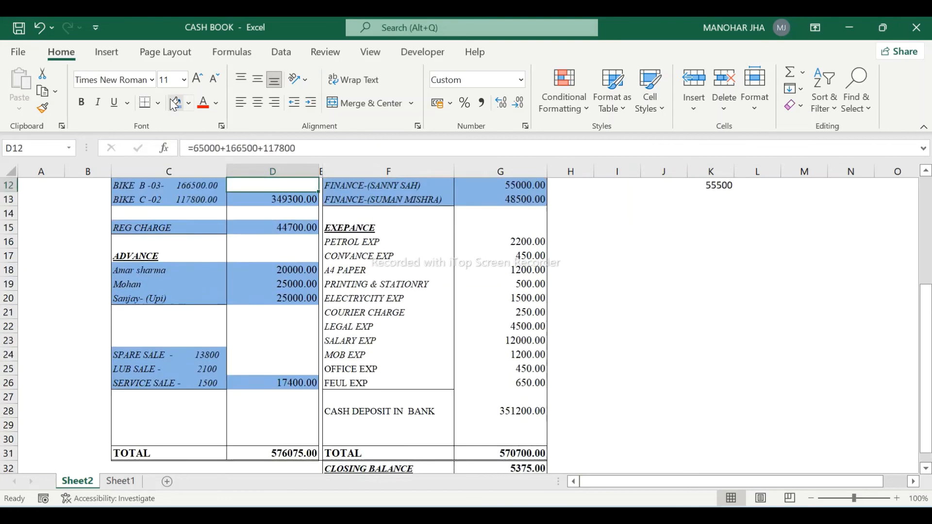
key("Right")
key("Down")
key("Down")
key("Down")
key("Down")
key("Down")
key("Down")
key("Down")
key("Down")
key("Down")
key("Down")
key("Down")
key("Down")
key("Down")
key("Down")
key("Down")
key("Down")
key("Down")
key("Down")
key("Down")
key("Down")
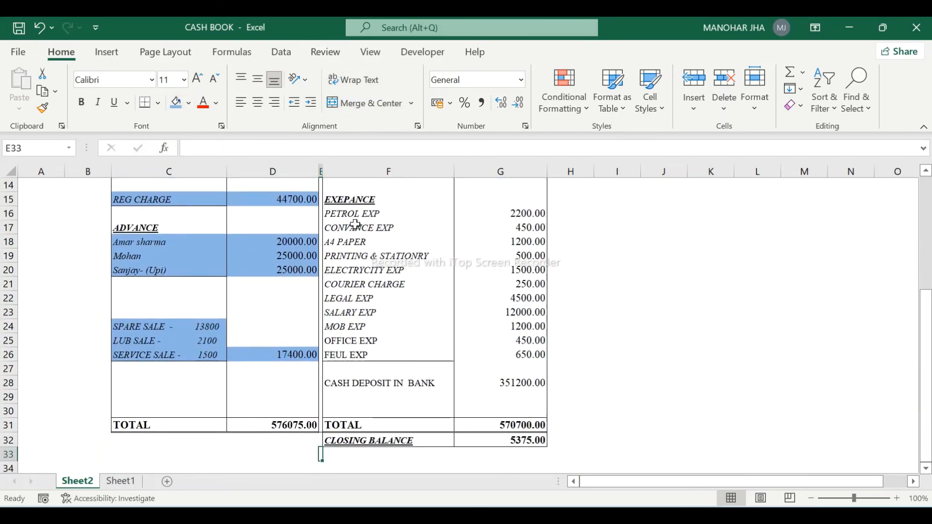
left_click(358, 226)
key("Up")
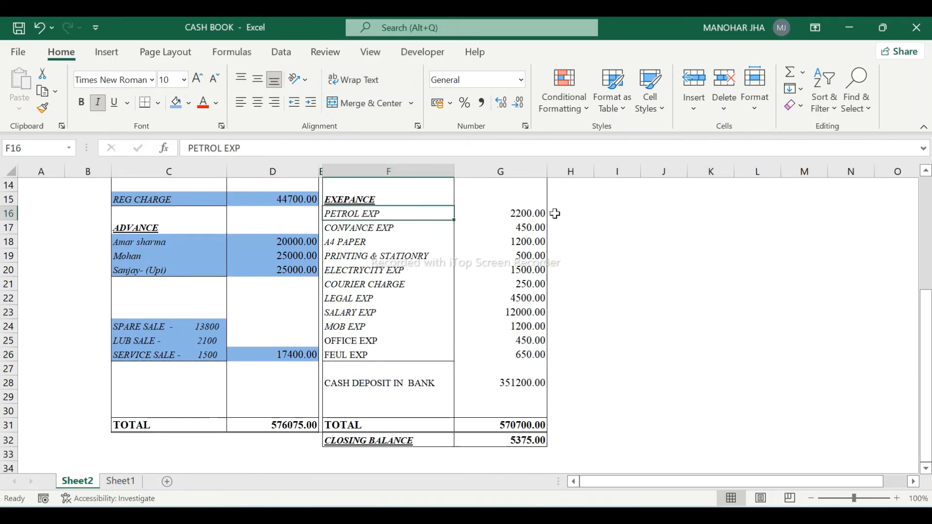
key("alt+Tab")
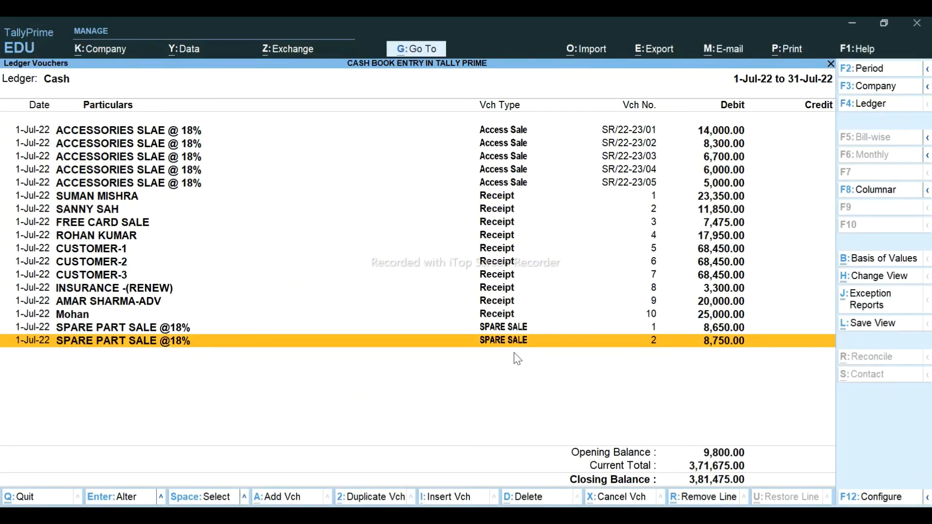
- Start a new Payment voucher with Cash as the paying account
key("alt+a")
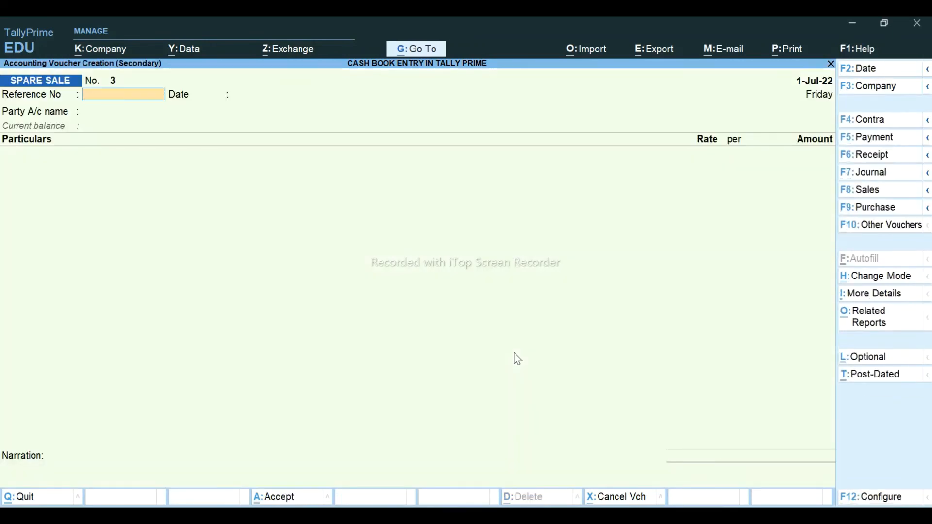
left_click(893, 144)
type("CAS")
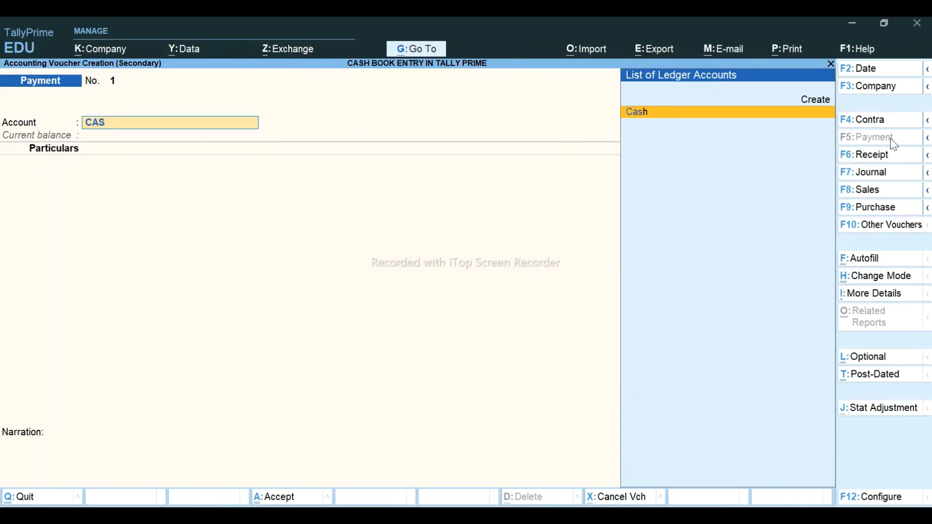
key("Return")
- In Excel, shade the PETROL EXP entry and its 2200.00 amount blue
key("alt+Tab")
key("Up")
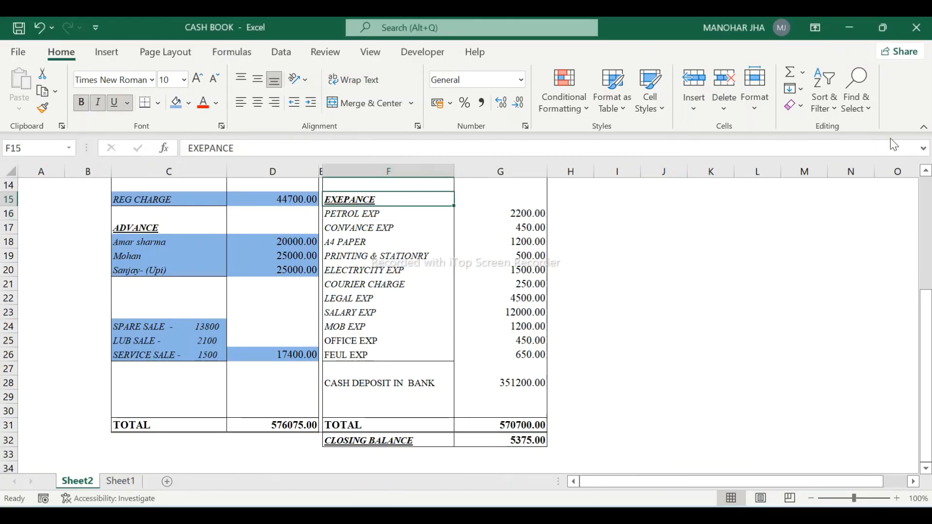
key("Down")
key("alt+Tab")
key("alt+Tab")
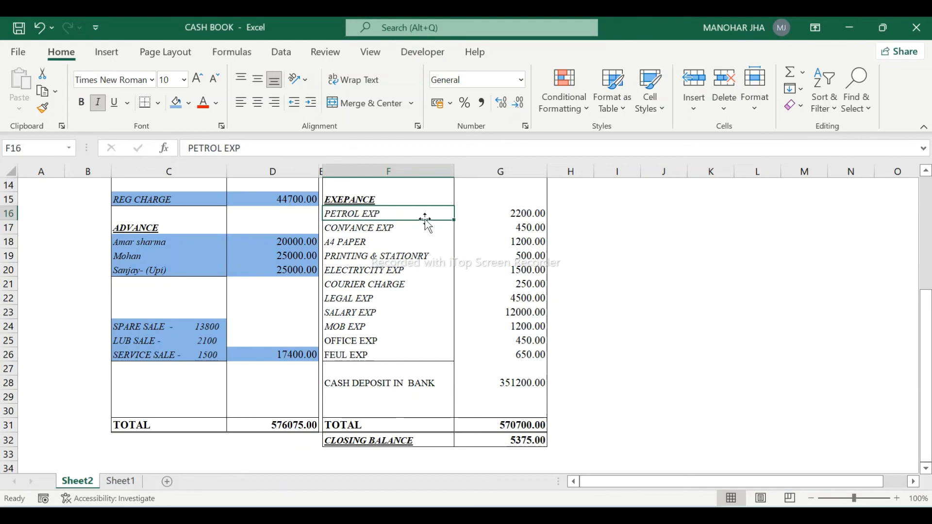
key("shift+Right")
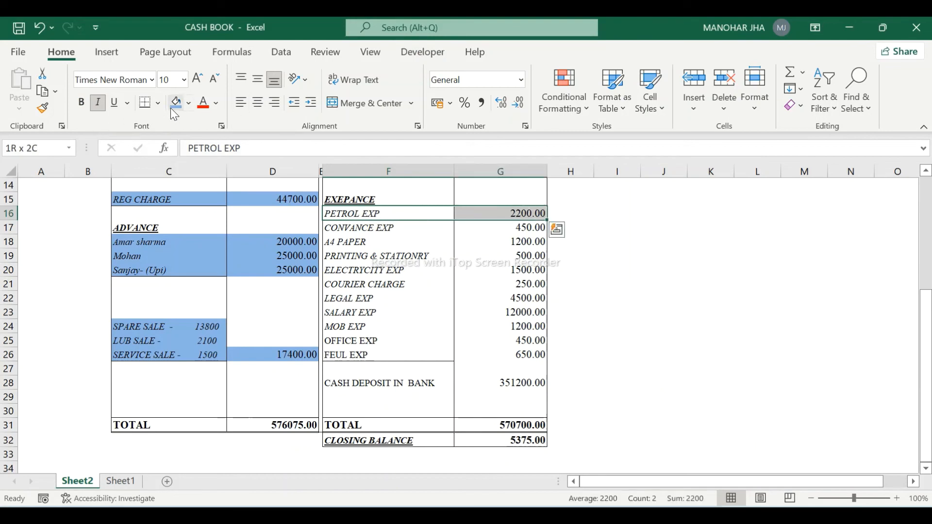
left_click(174, 105)
key("alt+Tab")
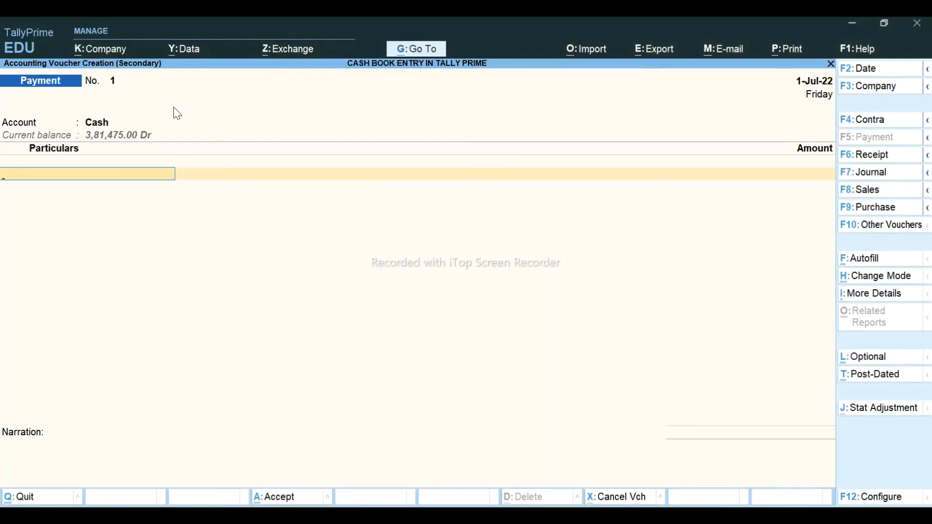
- Debit FEUL EXP 2,200 with narration PETROL EXP and save the payment
type("F")
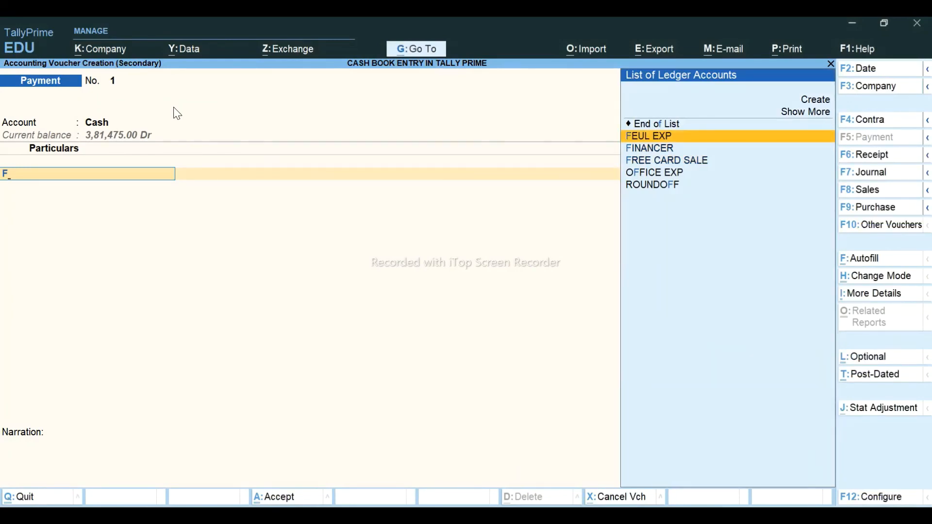
key("Return")
key("alt+Tab")
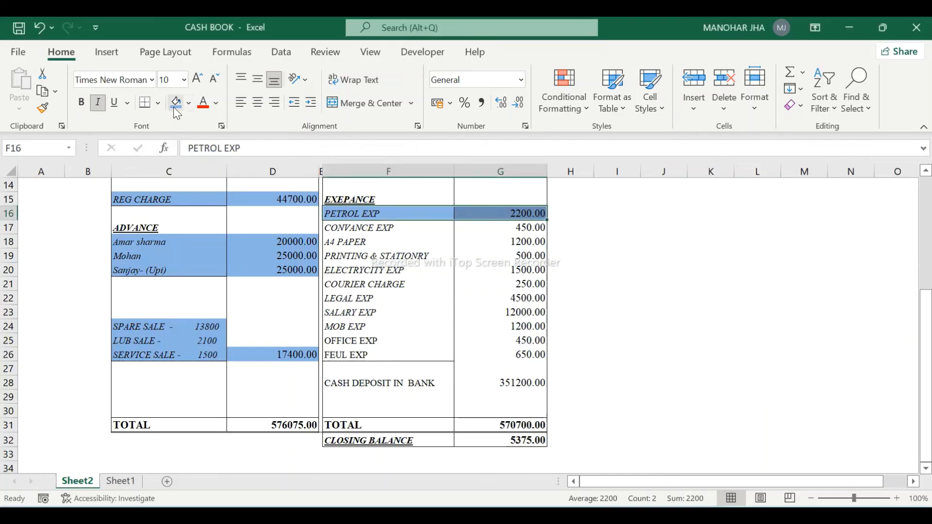
key("alt+Tab")
type("2200")
key("Return")
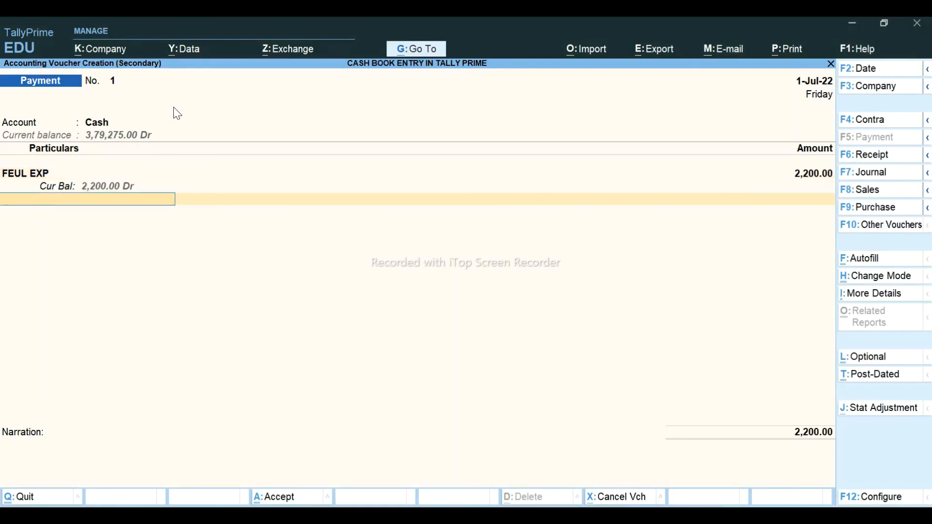
key("Return")
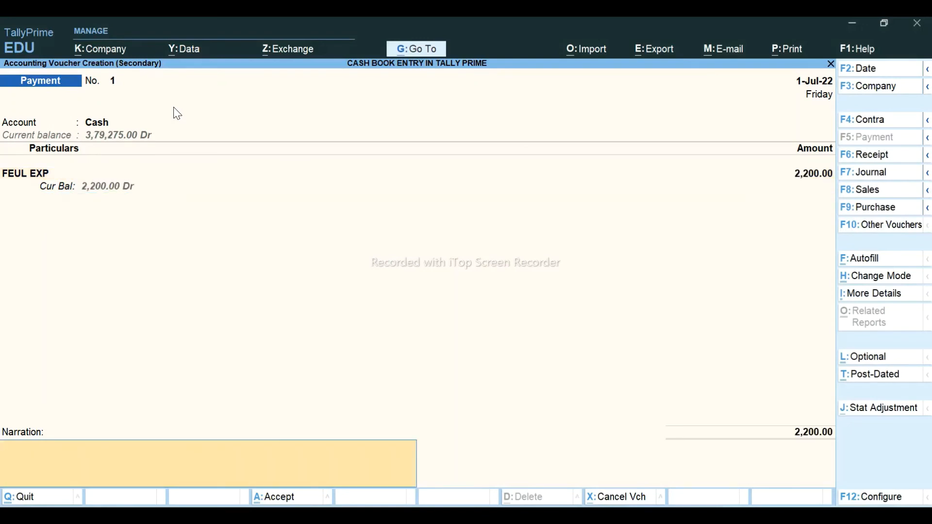
type("PETROL EXP")
key("Return")
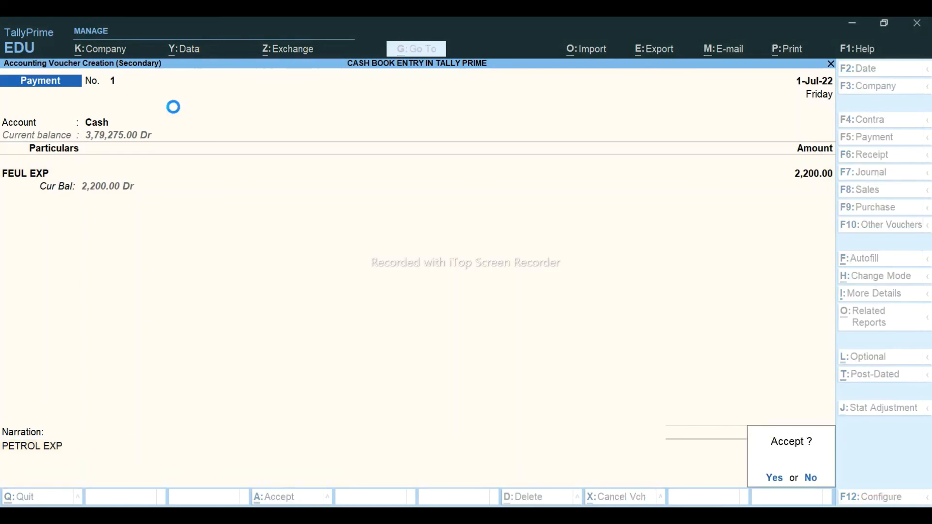
key("Return")
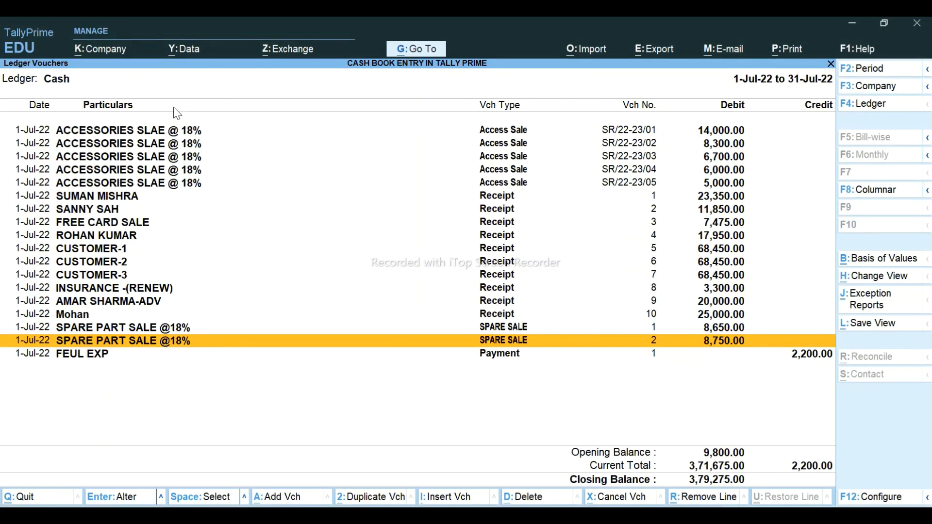
- Duplicate the FEUL EXP payment with Alt+2 and change the expense ledger to CONVANCE EXP
key("Down")
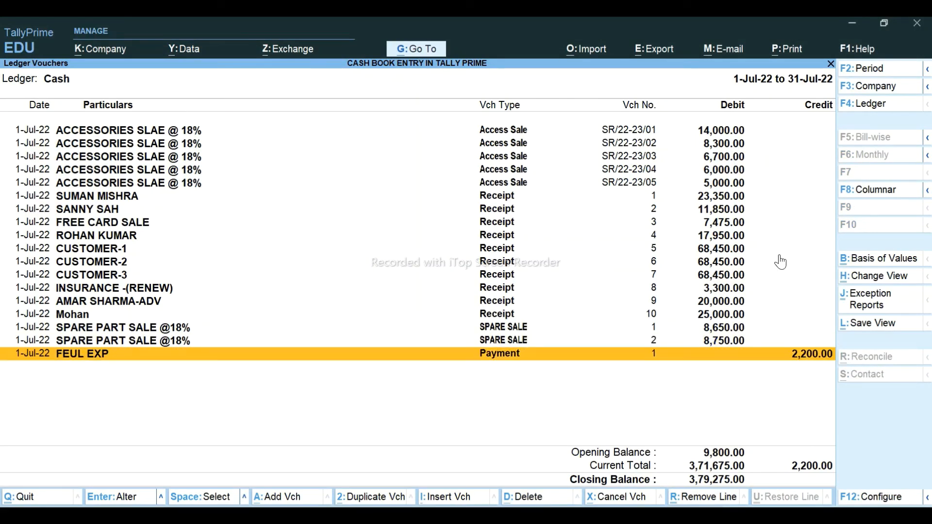
key("alt+Tab")
key("Down")
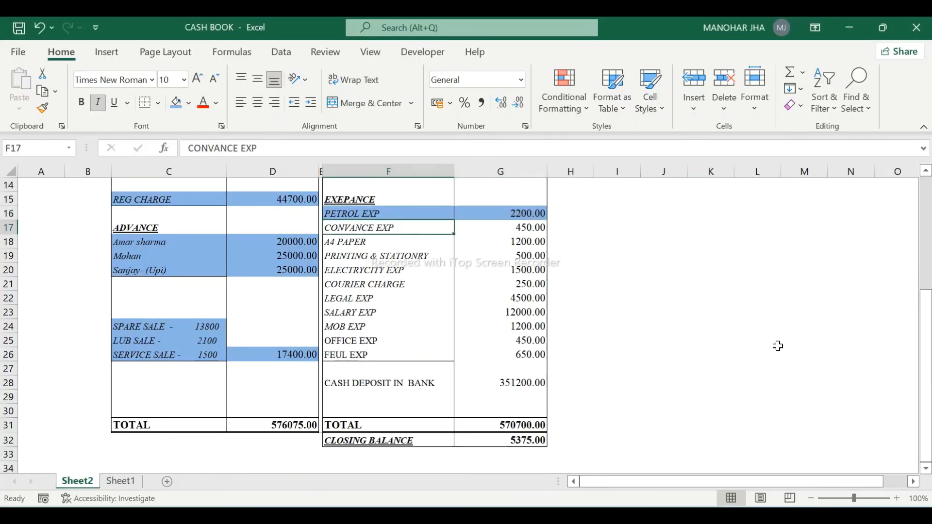
key("alt+Tab")
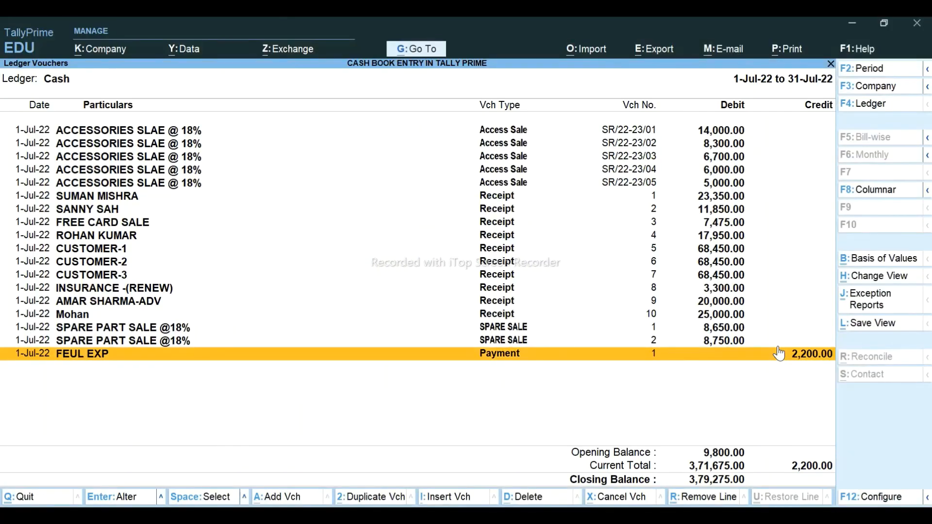
key("alt+2")
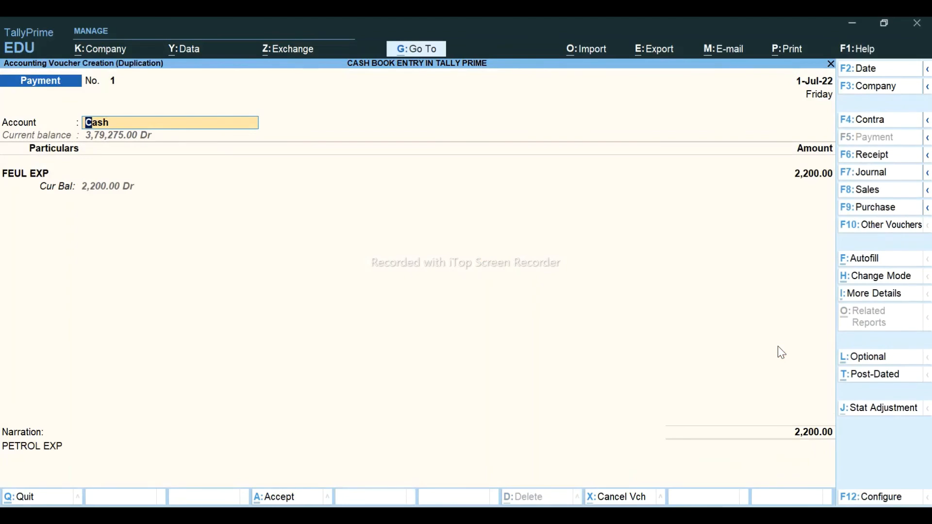
key("Return")
type("CON")
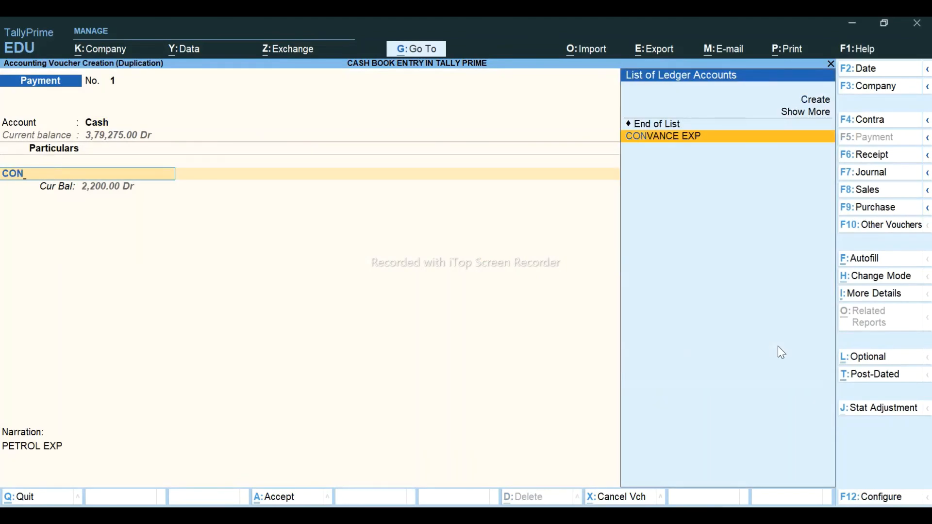
key("Return")
- Enter 450 as the amount, clear the PETROL EXP narration and save the voucher
key("alt+Tab")
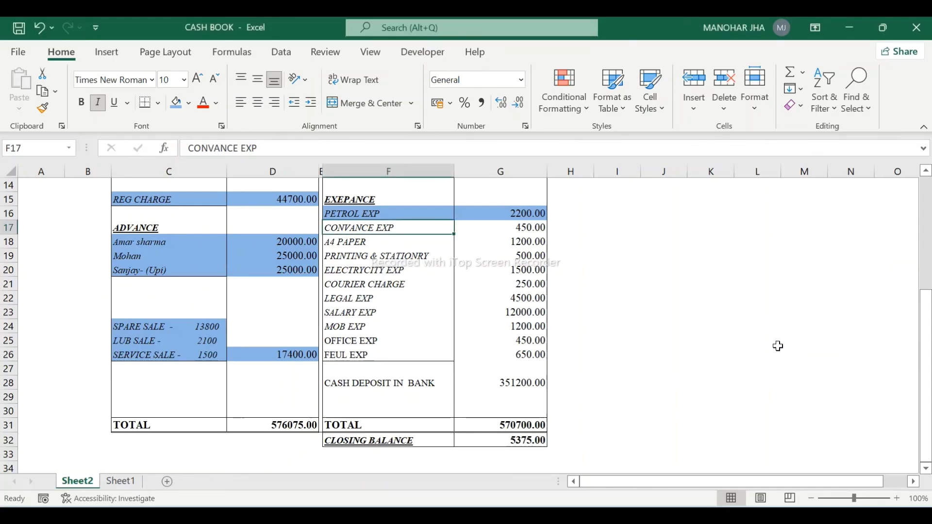
key("alt+Tab")
type("450")
key("Return")
key("Return")
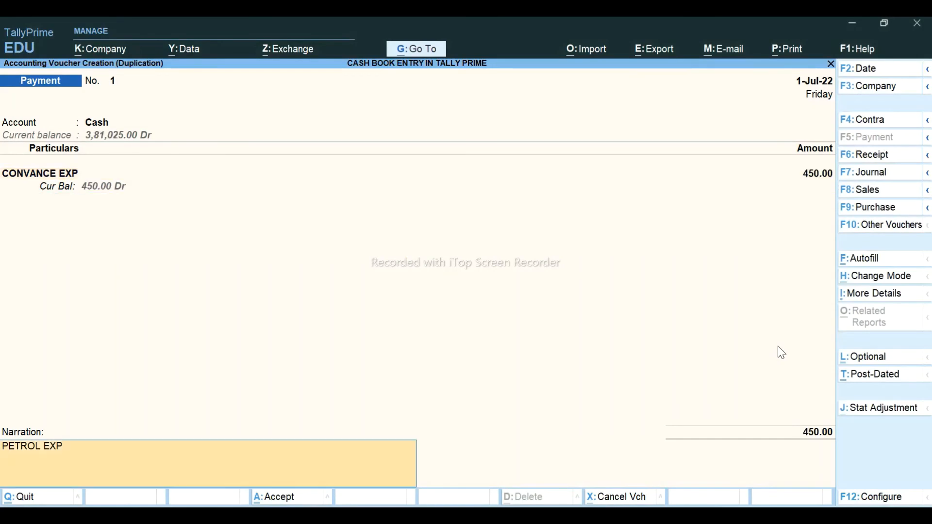
key("BackSpace")
key("Return")
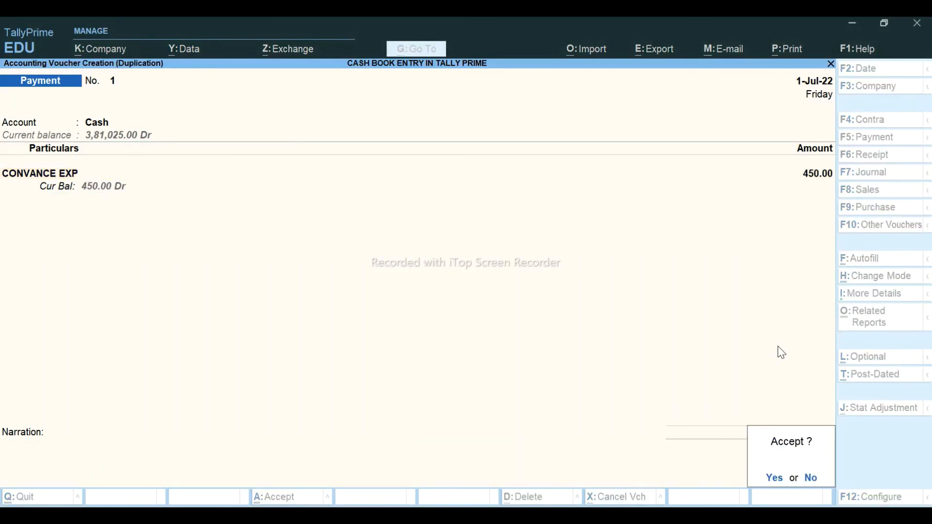
key("Return")
- In Excel, shade the CONVANCE EXP row blue and move to the A4 PAPER row
key("alt+Tab")
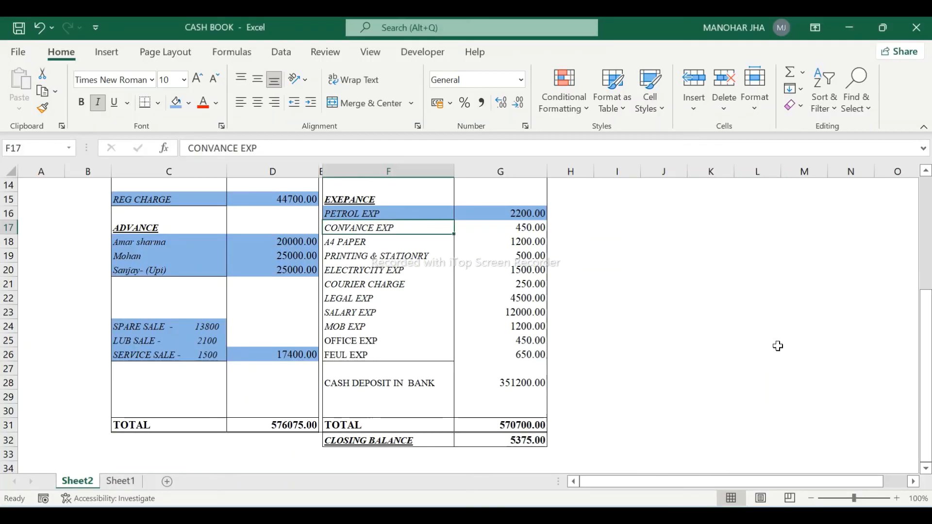
key("shift+Right")
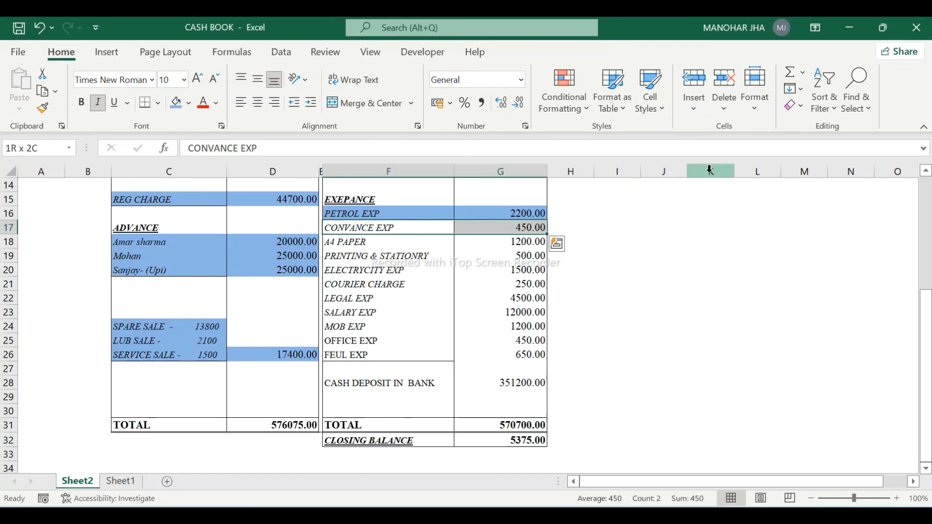
left_click(173, 108)
key("Down")
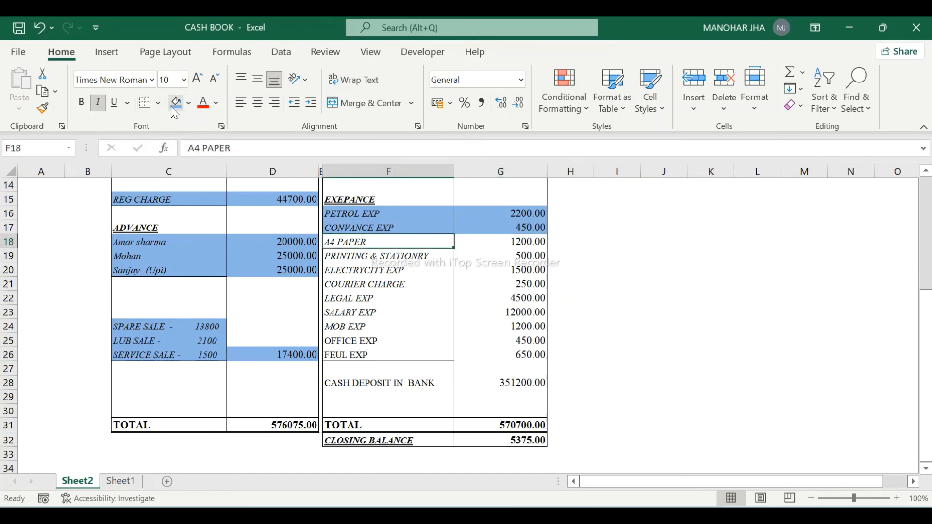
key("alt+Tab")
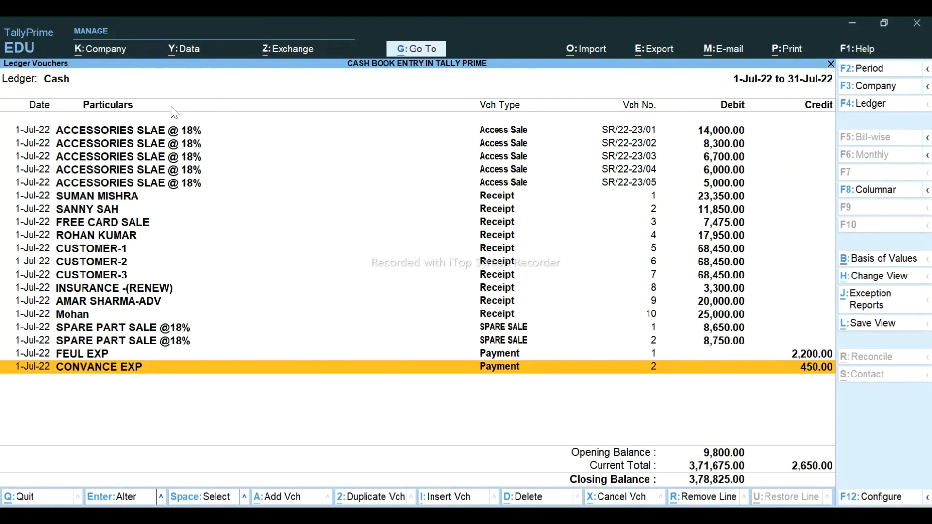
- Start a Cash payment to PRINTING & STATIONRY and shade the A4 PAPER Excel row blue
key("alt+a")
type("CAS")
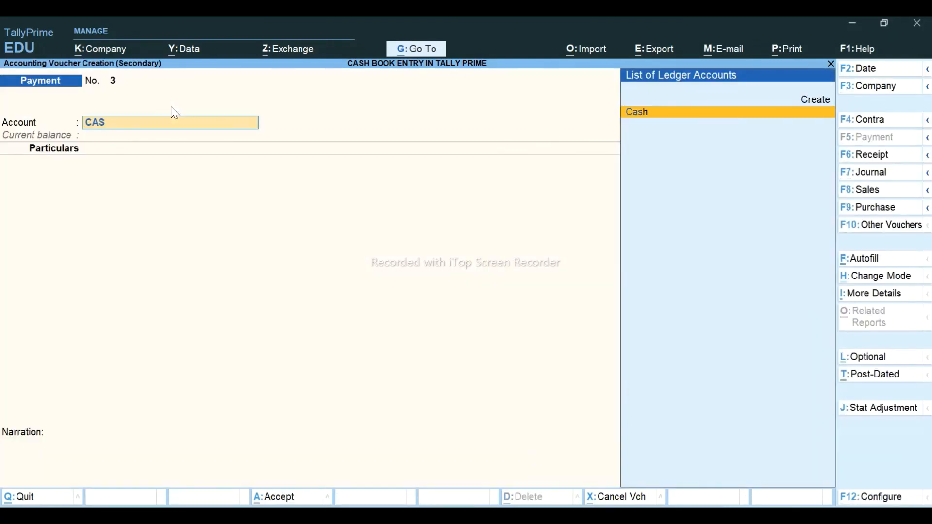
key("Return")
type("PRIN")
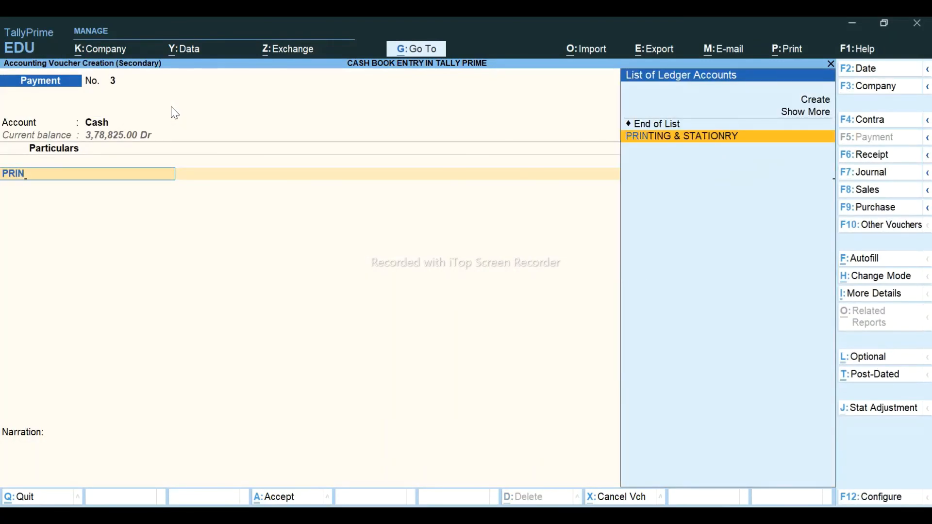
key("Return")
key("alt+Tab")
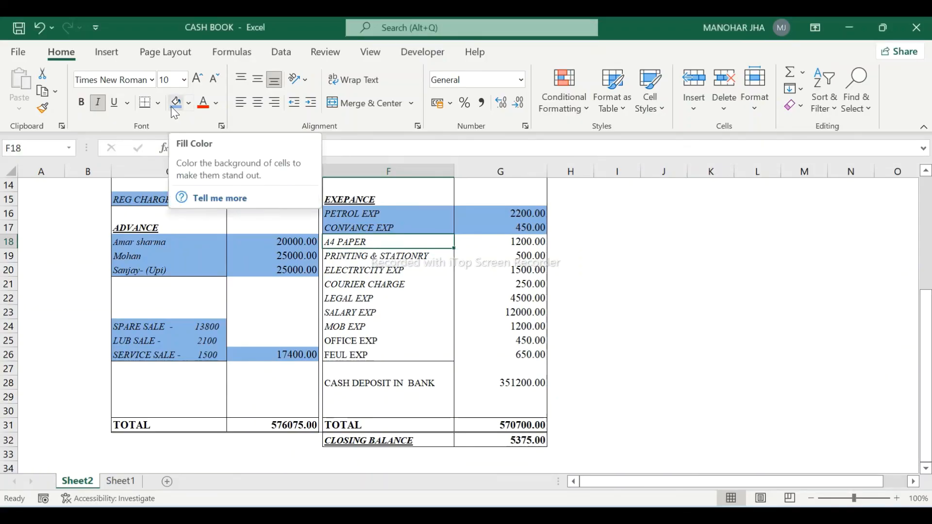
key("shift+Right")
left_click(173, 108)
- Enter 1,200 with narration 'A4 SIZE PAPER' and save the payment voucher
key("alt+Tab")
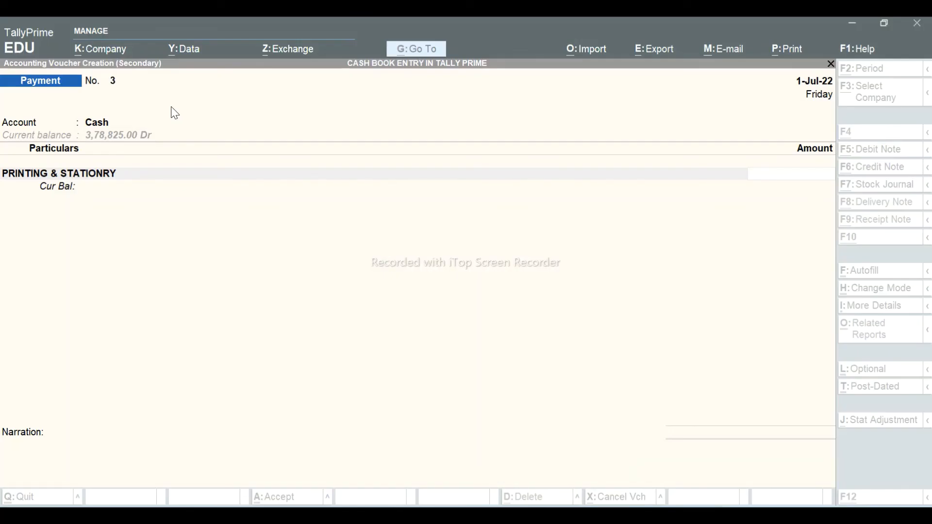
type("1,200")
key("Return")
key("Return")
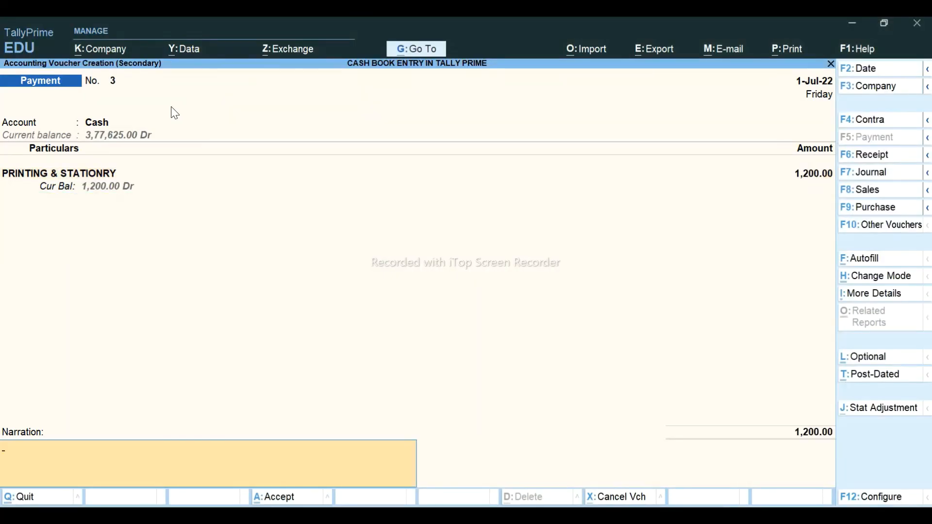
type("A4 SIZE PAPER")
key("Return")
key("Return")
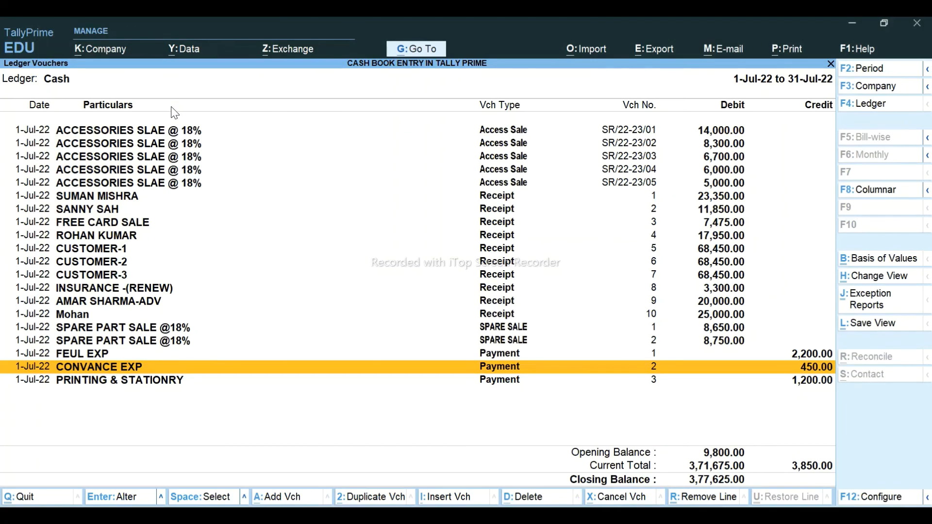
- Duplicate the printing voucher with amount 500, save it, and shade that Excel row blue
key("alt+Tab")
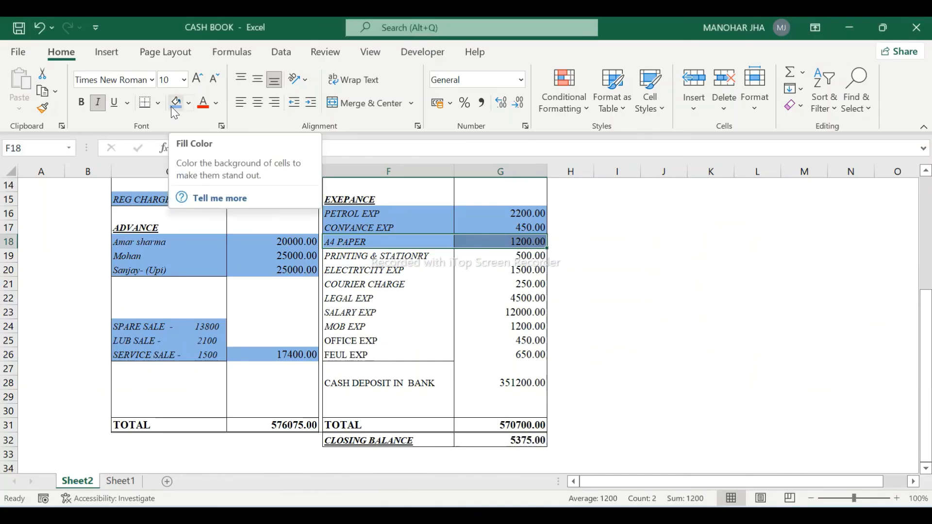
key("Down")
key("shift+Right")
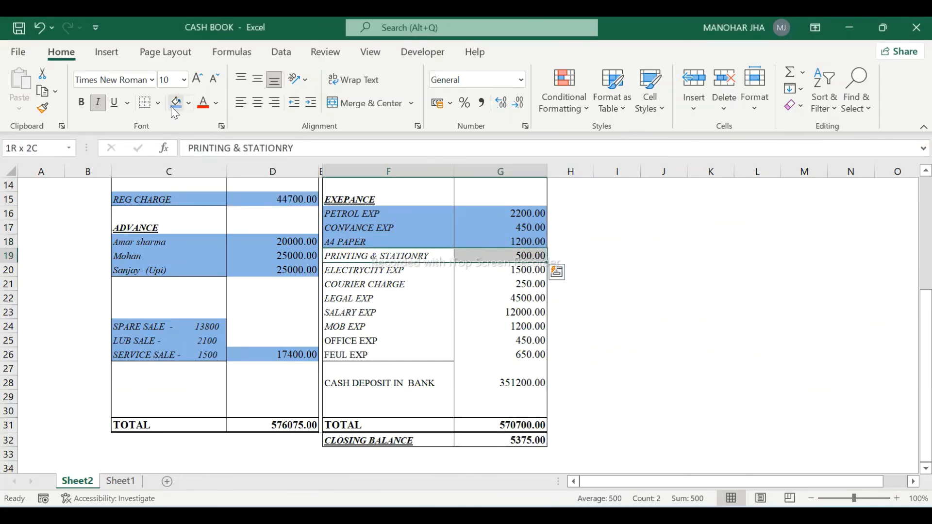
key("alt+Tab")
key("alt+2")
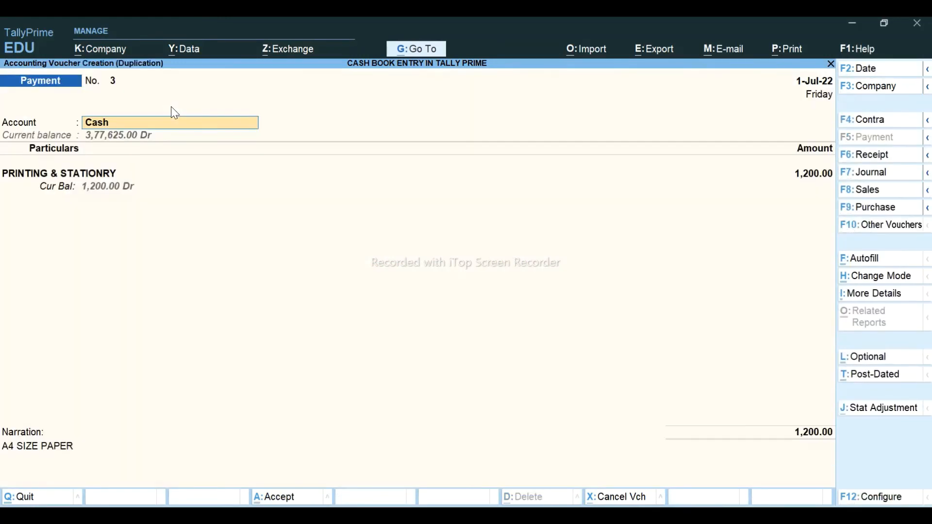
key("Return")
key("Return")
type("500")
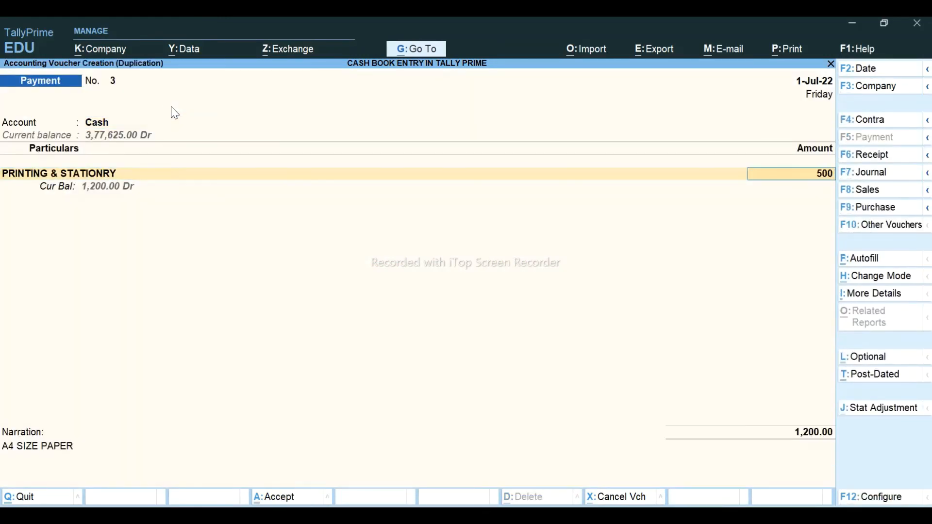
key("Return")
key("Return")
key("Return")
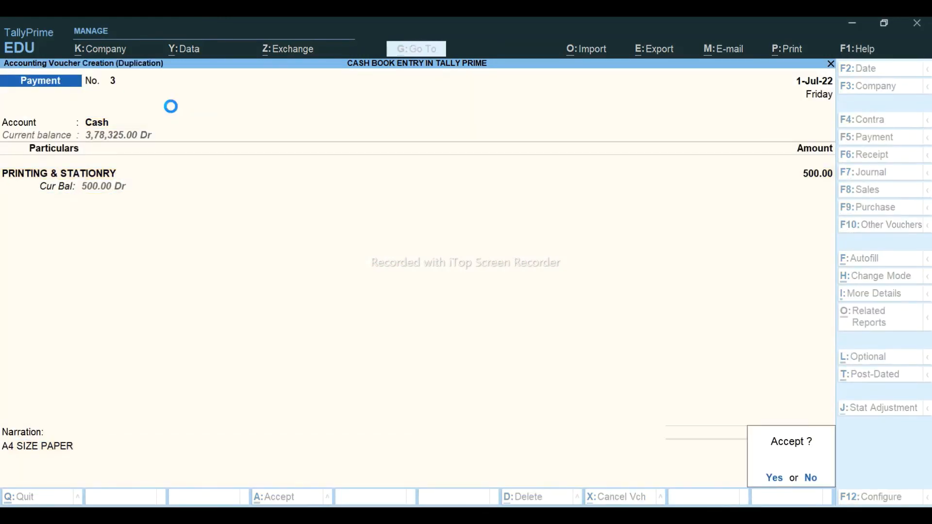
key("Return")
key("Down")
key("alt+Tab")
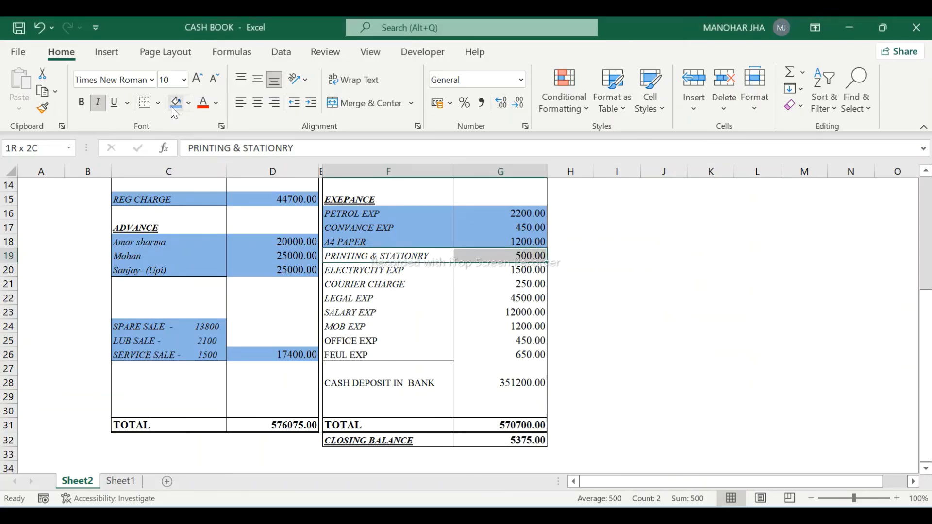
left_click(173, 108)
- Select the ELECTRYCITY EXP Excel row and start a Cash payment to ELECTRYCITY EXP
key("Down")
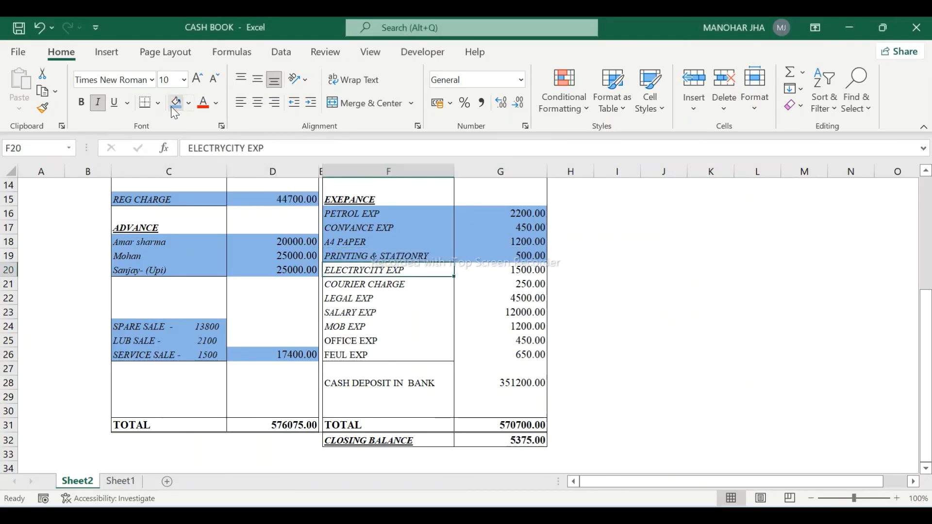
key("shift+Right")
key("alt+Tab")
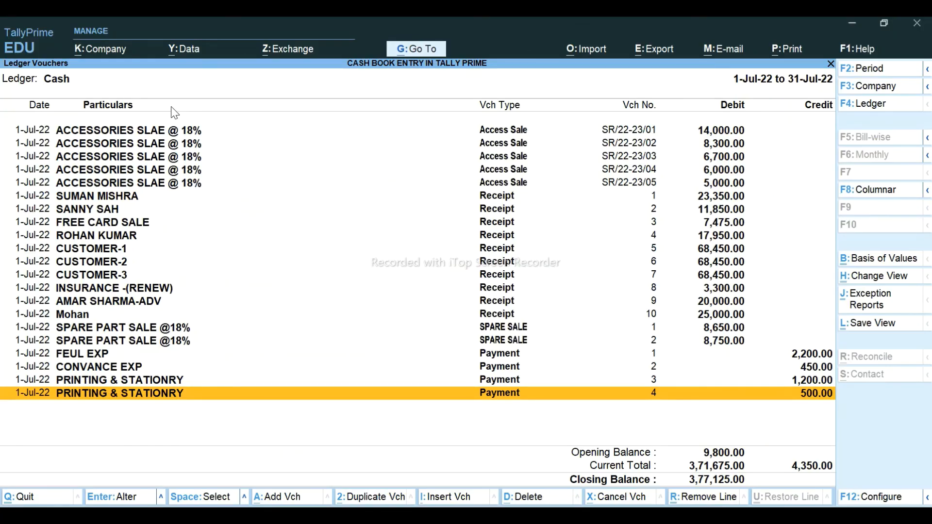
key("alt+a")
type("CAS")
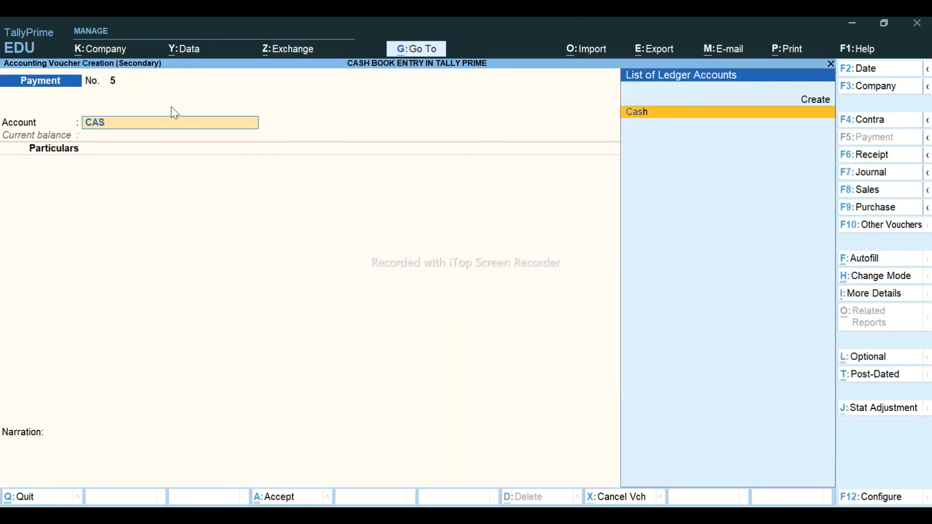
key("Return")
type("EL")
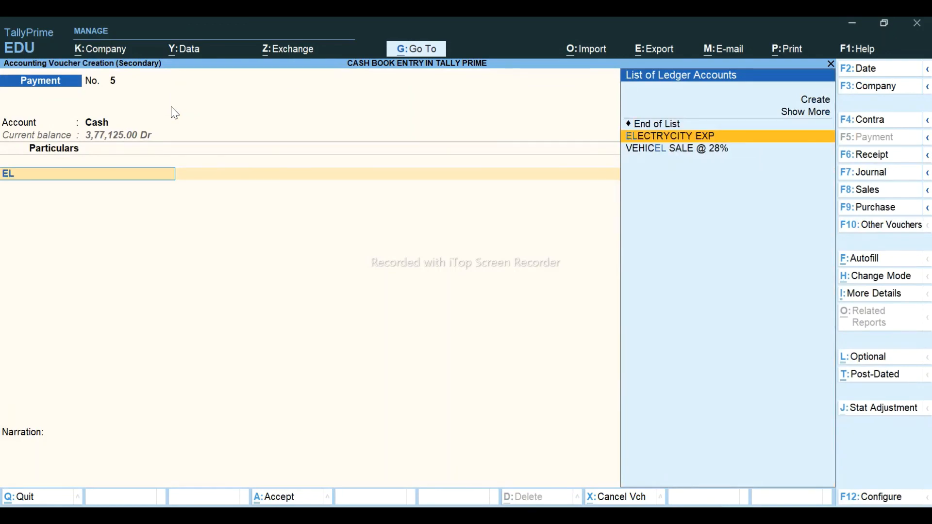
key("Return")
- Enter 1,500, save the electricity payment, and shade its Excel row blue
key("alt+Tab")
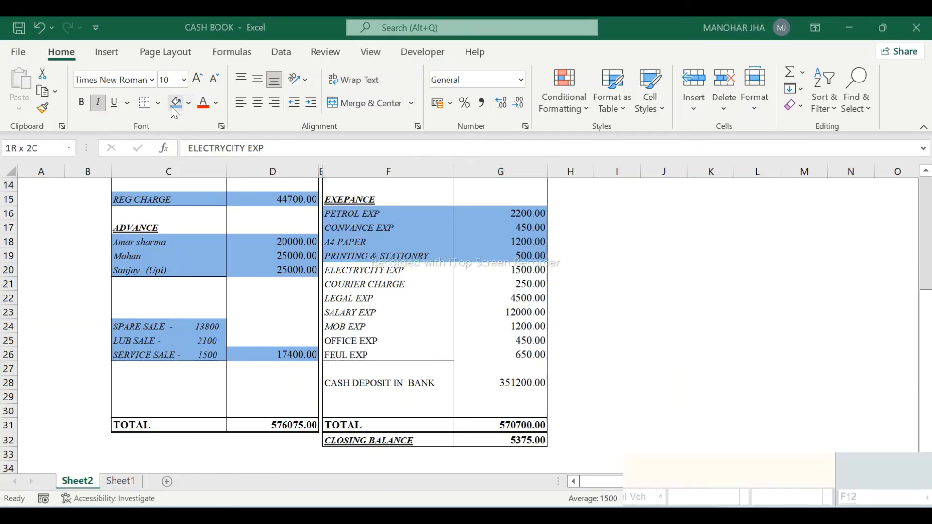
key("alt+Tab")
type("1500")
key("Return")
key("Return")
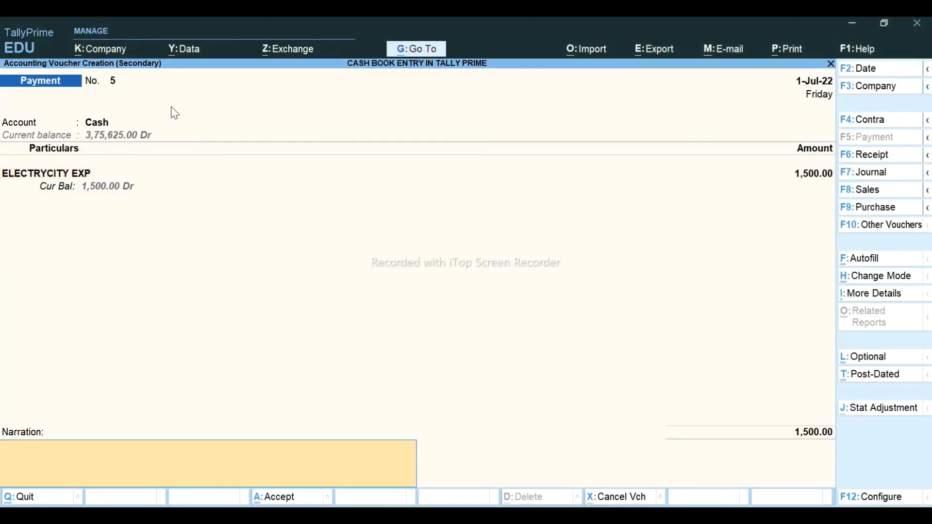
key("Return")
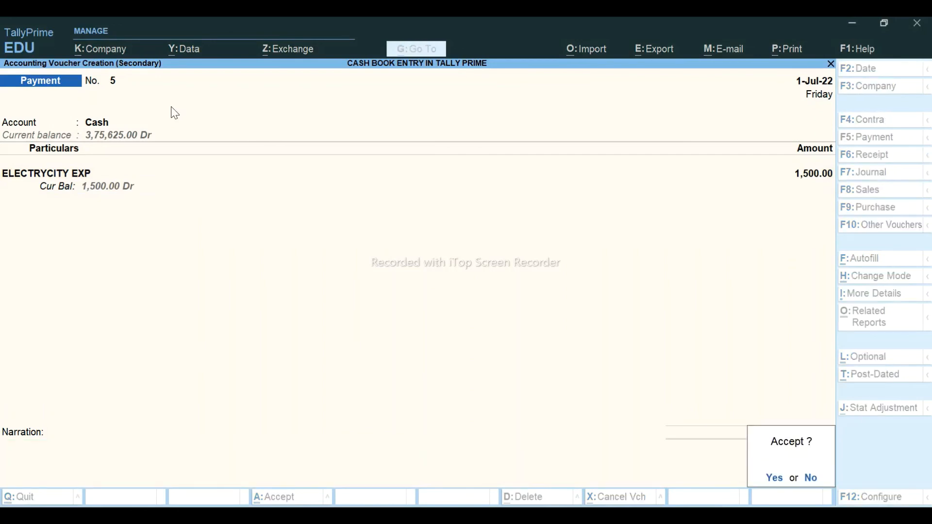
key("Return")
key("alt+Tab")
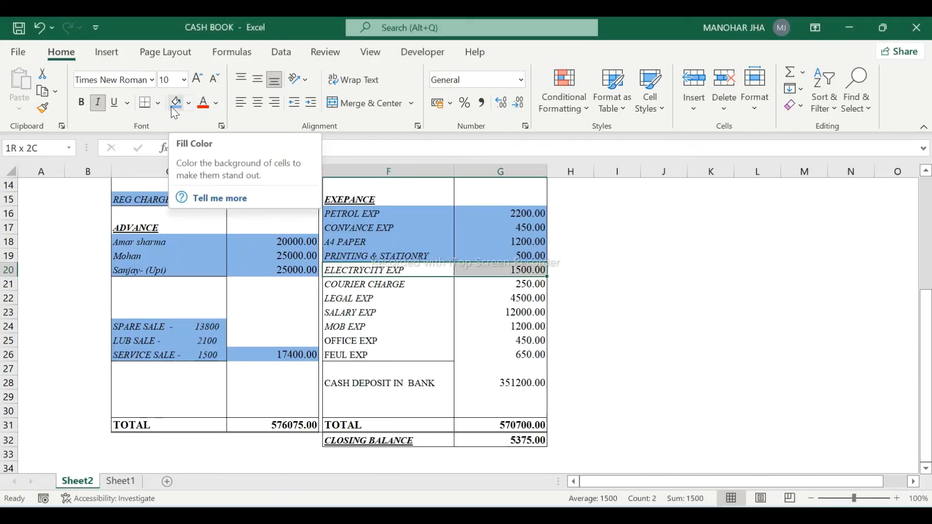
left_click(175, 102)
- Select the COURIER CHARGE Excel row and start a Cash payment to COURIER CHARGE
key("Down")
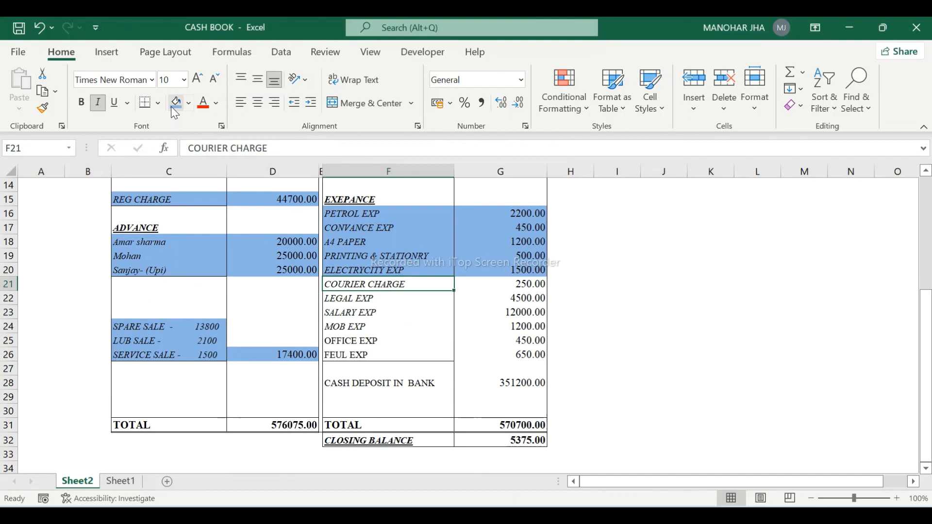
key("shift+Right")
key("alt+Tab")
key("Down")
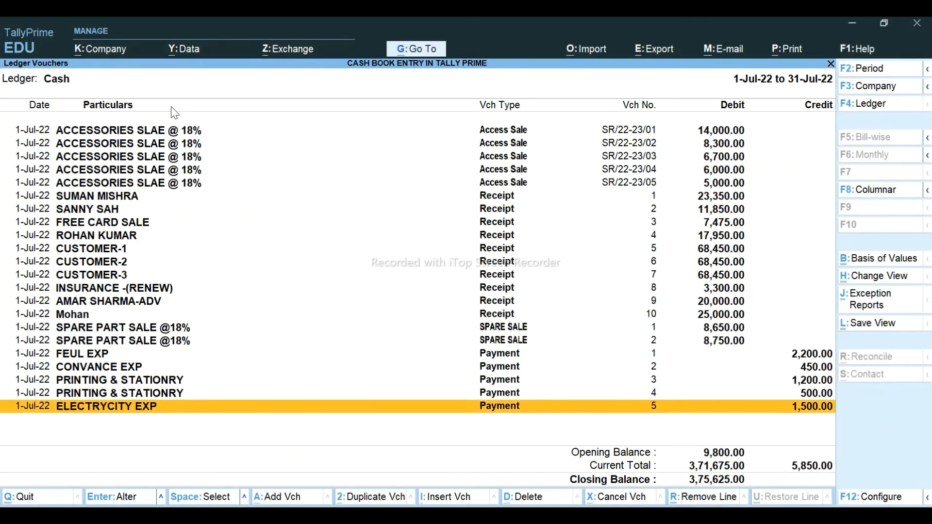
key("alt+a")
type("CAS")
key("Return")
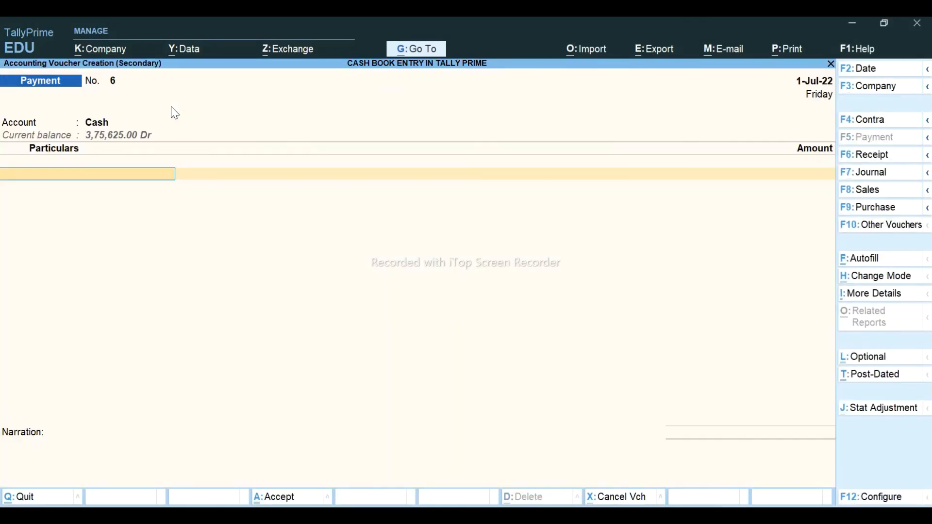
type("COU")
key("Return")
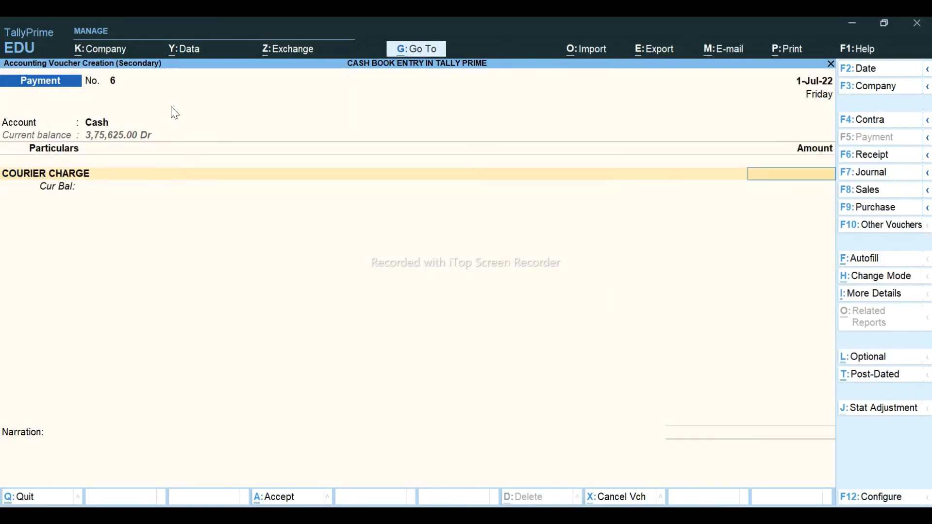
- Enter 250, save the courier payment, shade its row blue, and select the LEGAL EXP row
type("250")
key("Return")
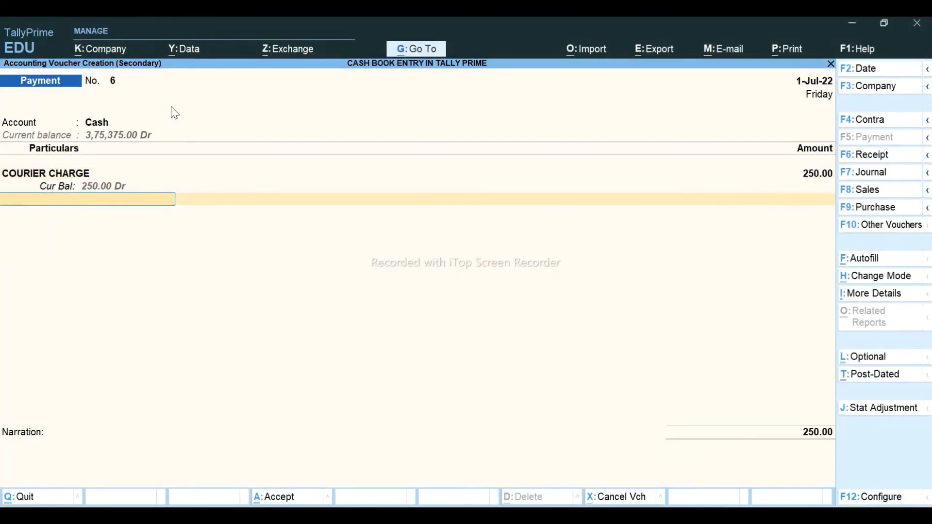
key("Return")
key("Return")
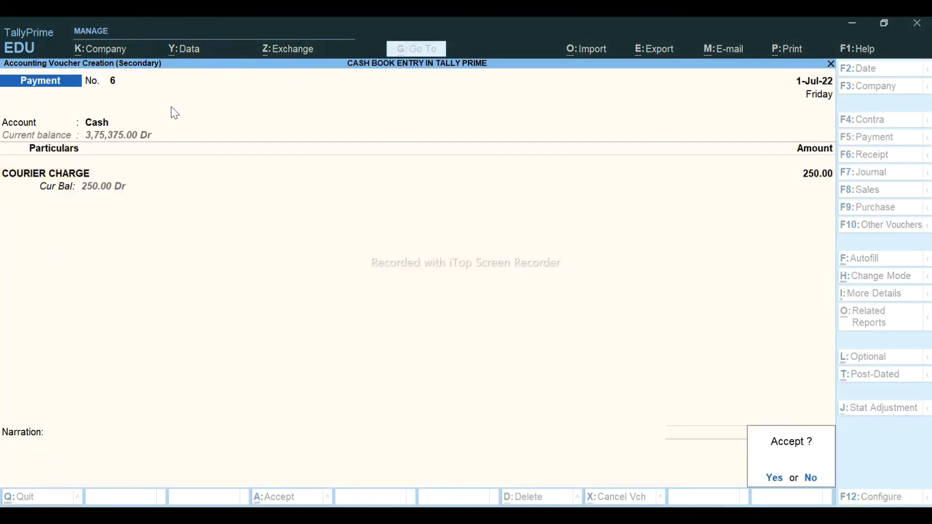
key("Return")
key("alt+Tab")
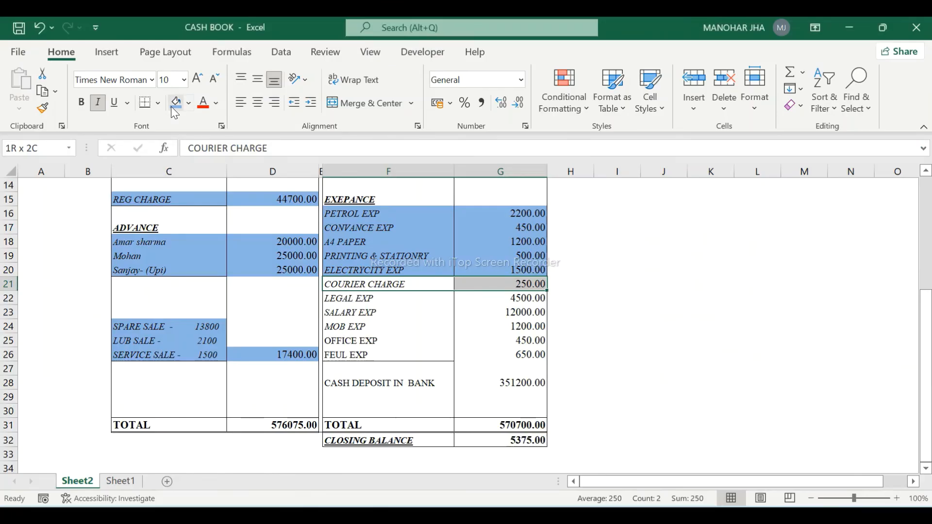
left_click(172, 107)
key("Down")
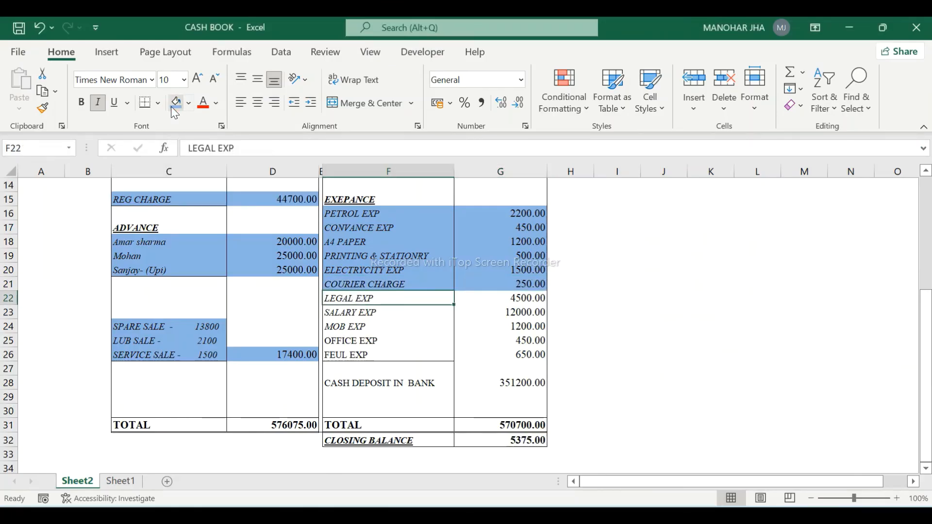
key("shift+Right")
key("alt+Tab")
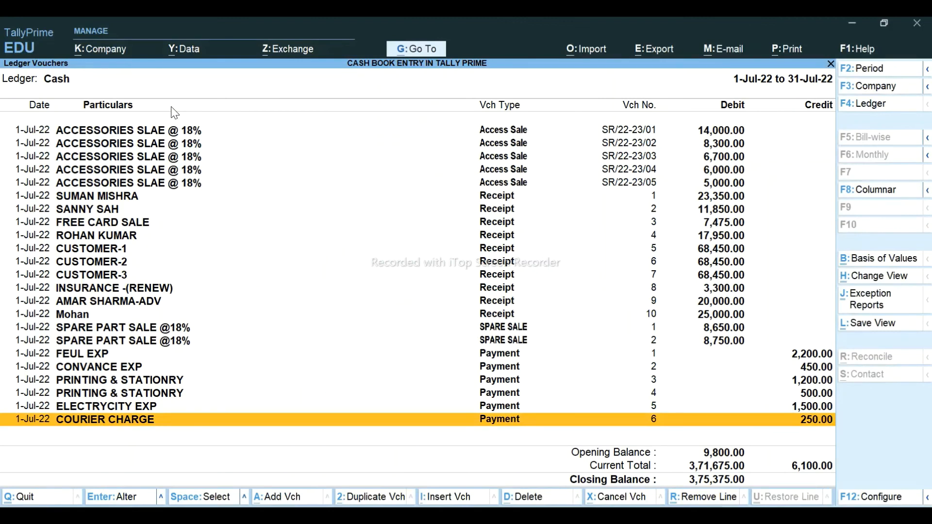
- Record a 4,500 Cash payment to LEGAL EXP
key("alt+a")
type("CAS")
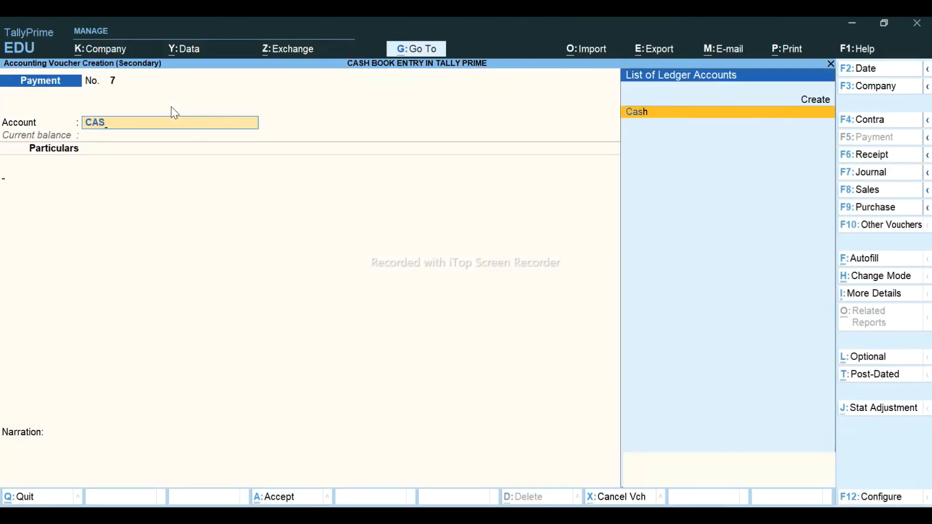
key("Return")
type("LE")
key("Return")
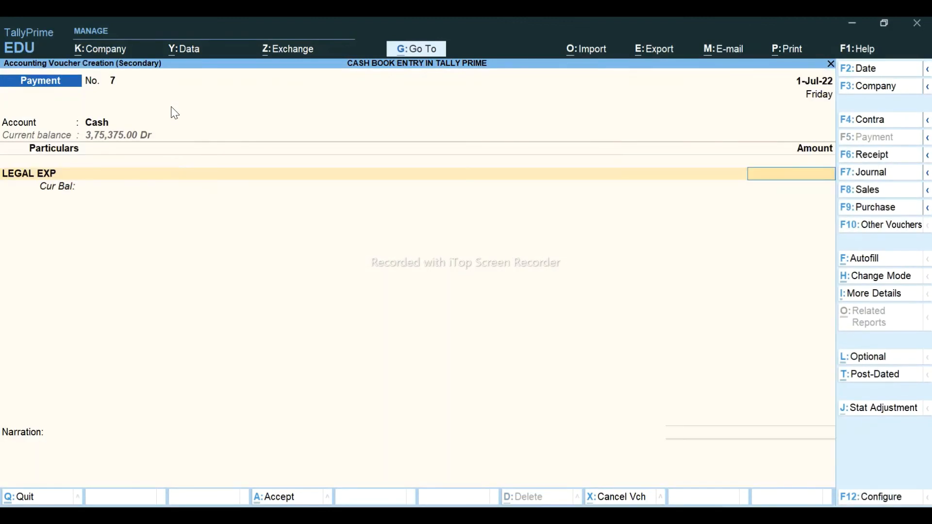
key("alt+Tab")
key("alt+Tab")
type("450")
key("Return")
key("Return")
key("Return")
key("Return")
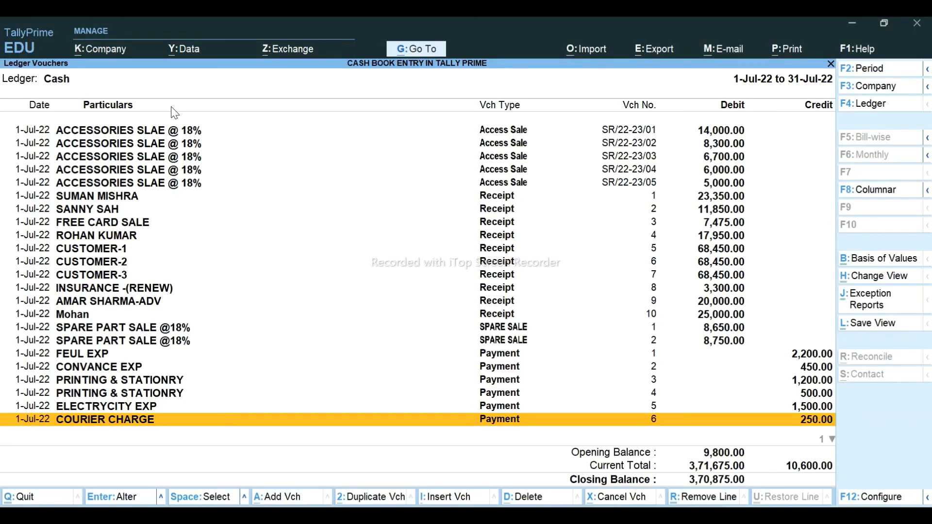
- Shade the LEGAL EXP Excel row blue and select the SALARY EXP row
key("alt+Tab")
left_click(173, 107)
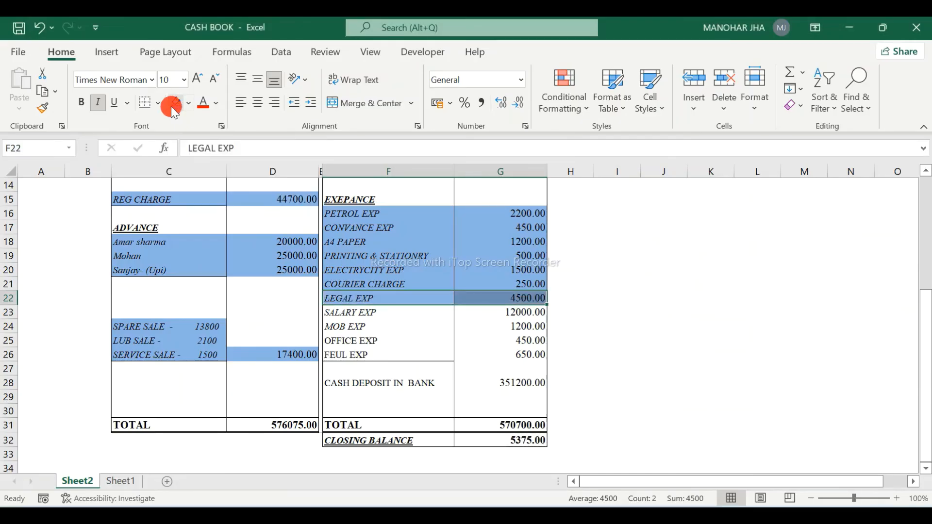
key("Down")
key("shift+Right")
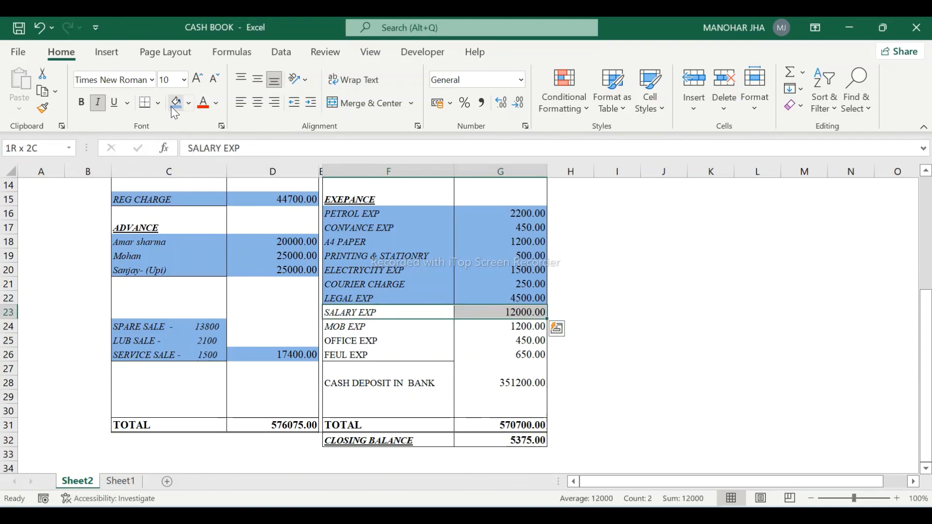
key("alt+Tab")
- Record and save a 12,000 Cash payment to SALARY EXP
key("alt+a")
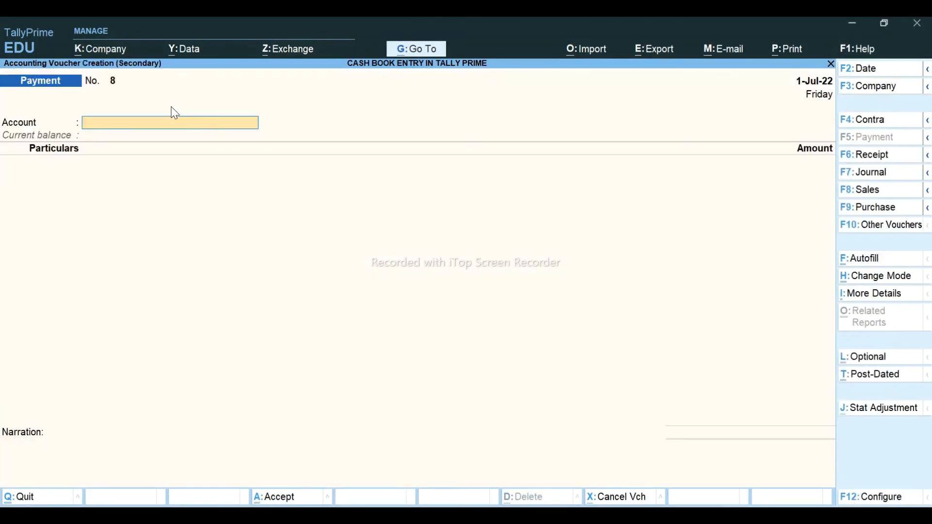
type("CAS")
key("Return")
type("SA")
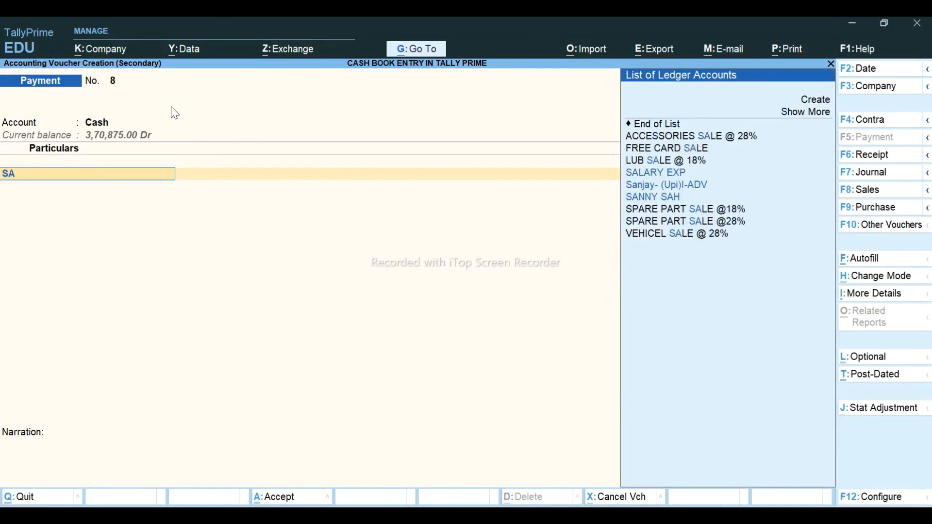
type("LA")
key("Return")
key("alt+Tab")
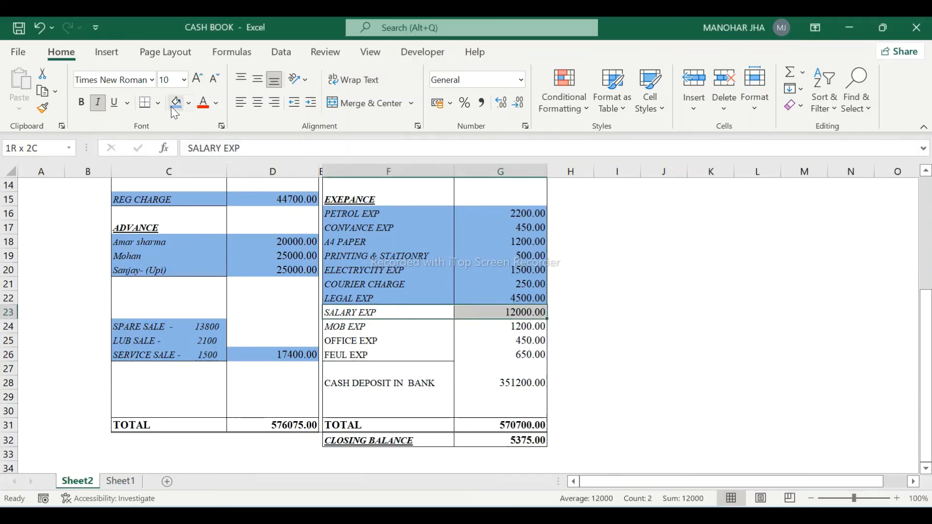
key("alt+Tab")
type("12000")
key("Return")
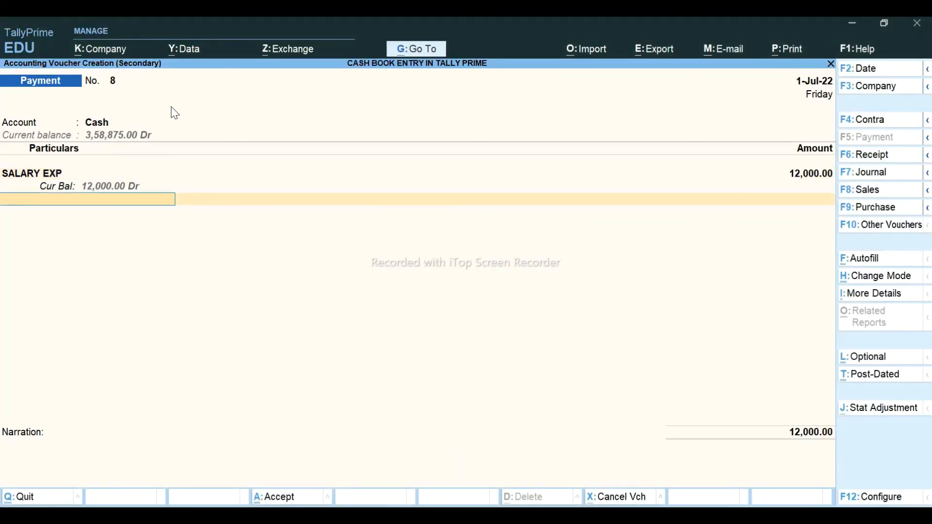
key("Return")
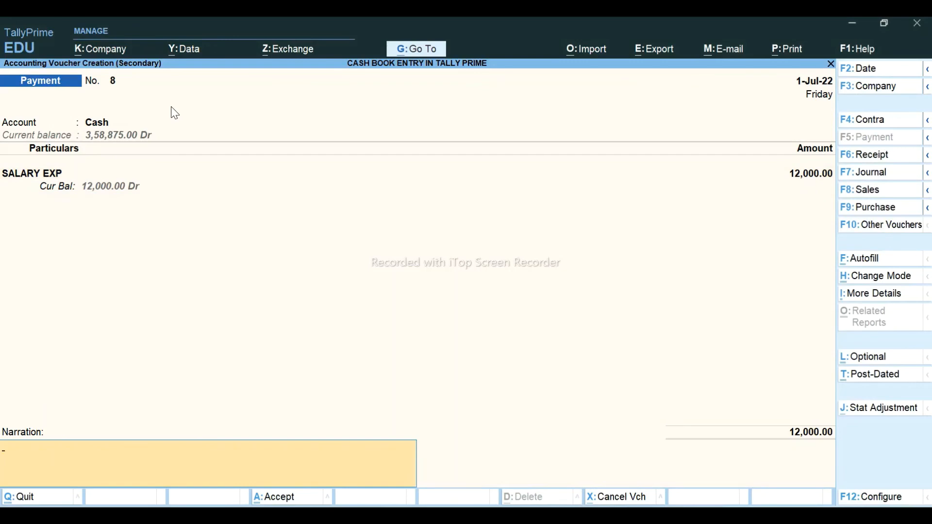
key("Return")
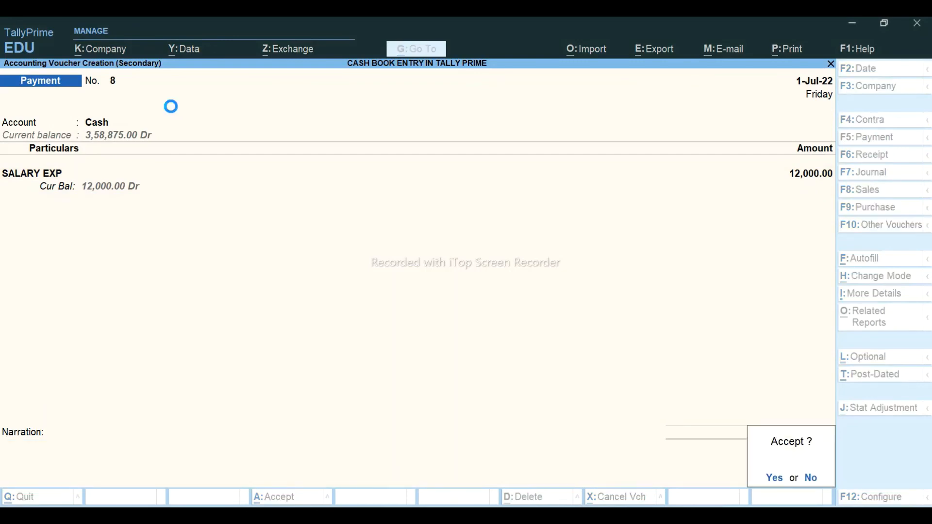
key("Return")
key("alt+Tab")
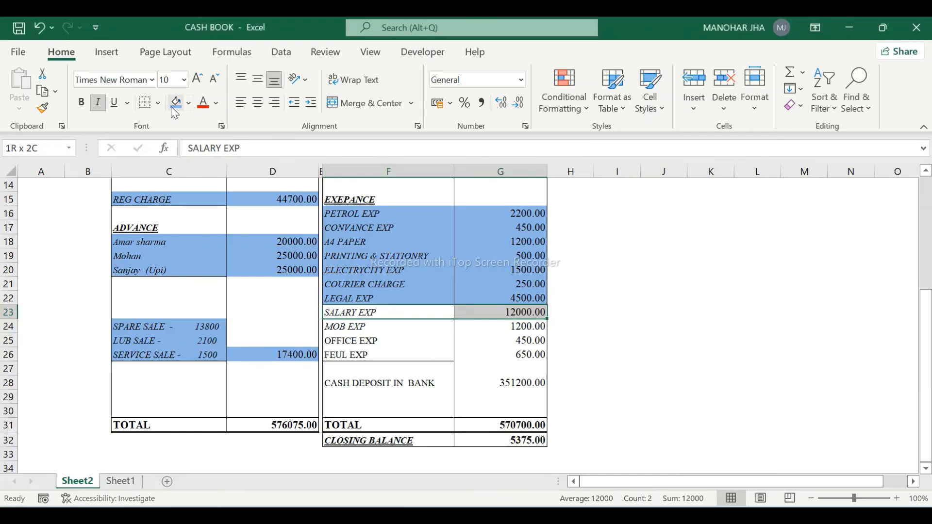
- Shade the SALARY EXP Excel row blue and select the MOB EXP row
left_click(175, 109)
key("Down")
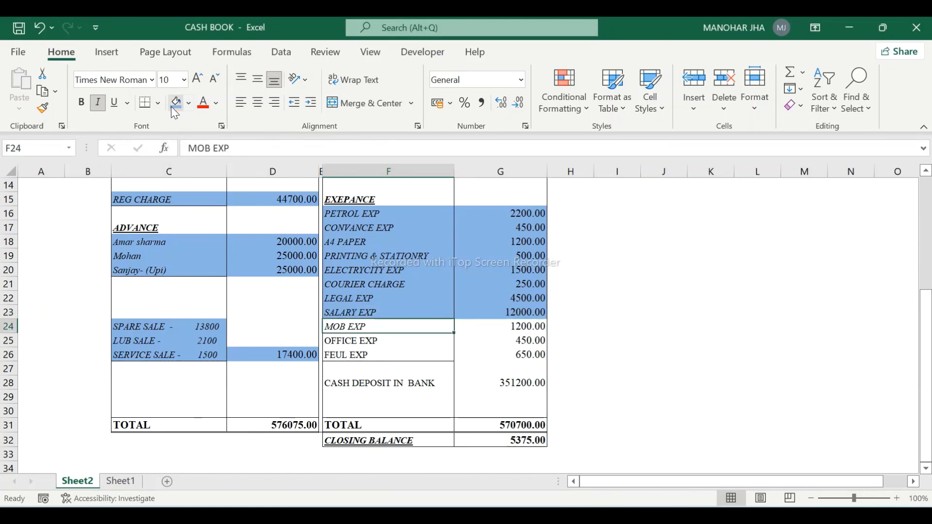
key("shift+Right")
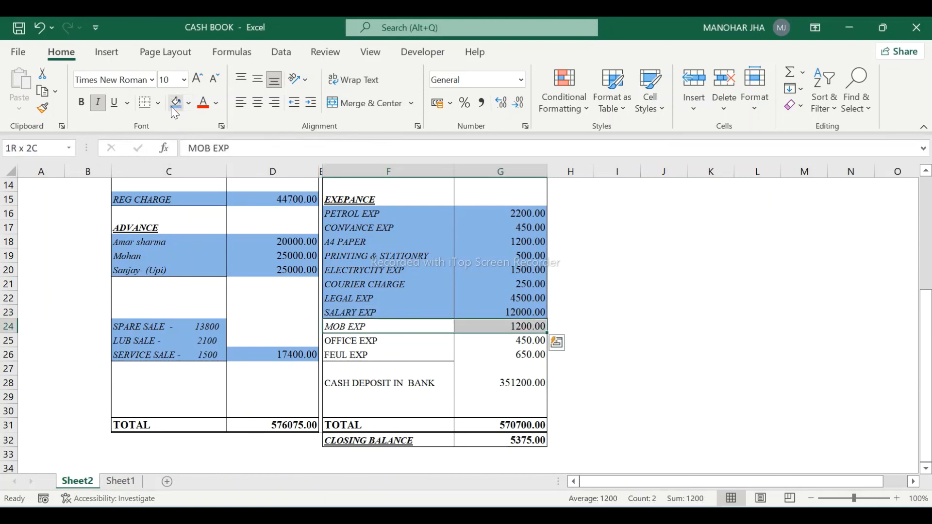
key("alt+Tab")
- Record and save a 1,200 Cash payment to MOB EXP
key("alt+a")
type("CAS")
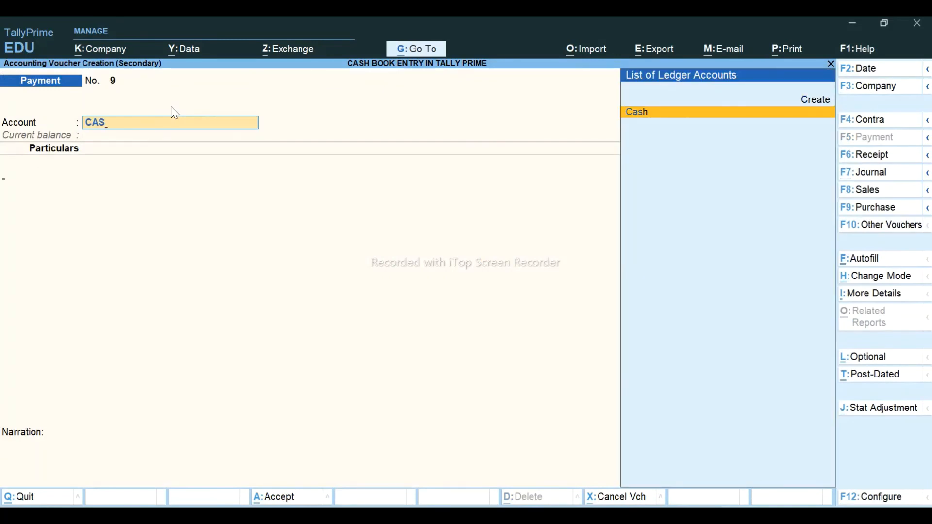
key("Return")
type("TE")
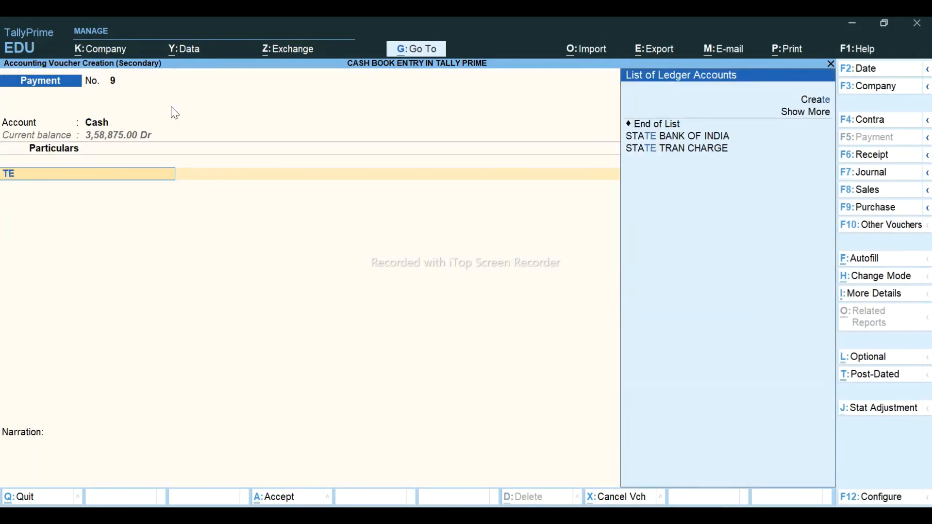
key("BackSpace")
key("BackSpace")
type("MO")
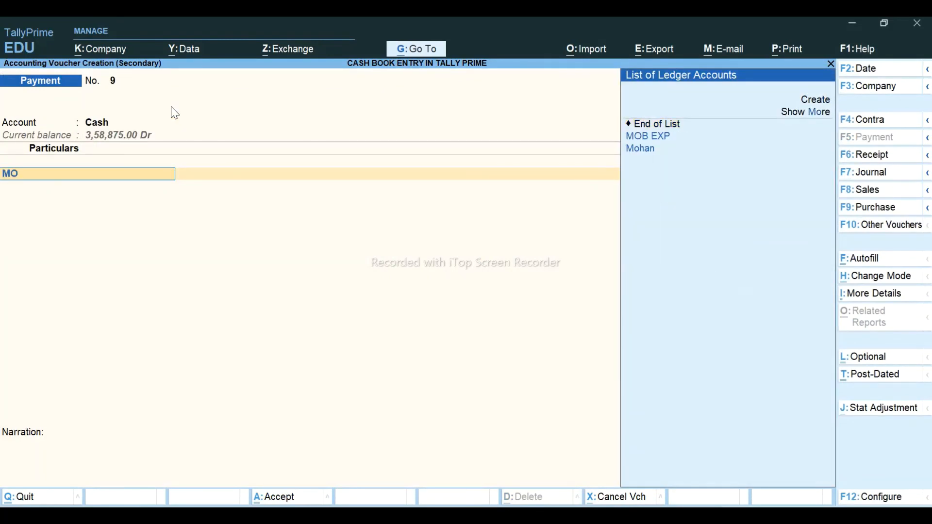
key("Return")
key("alt+Tab")
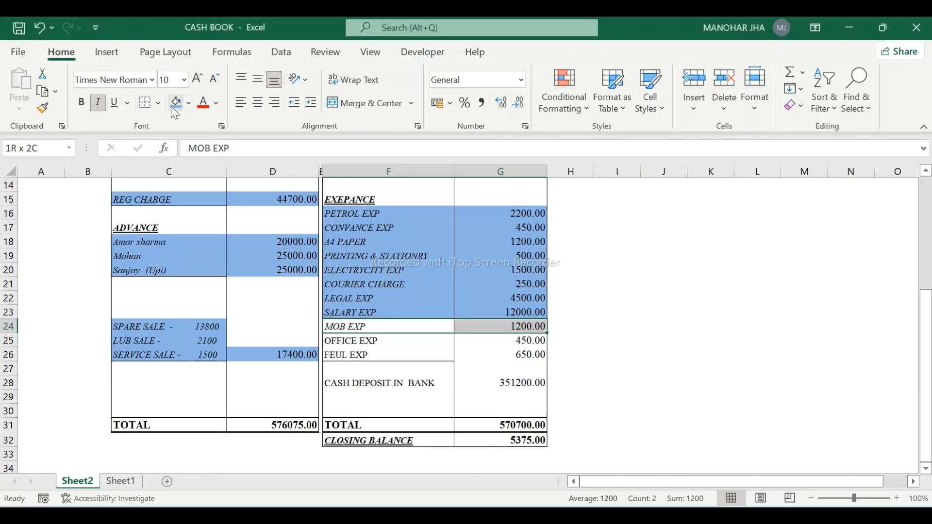
key("alt+Tab")
type("1,200")
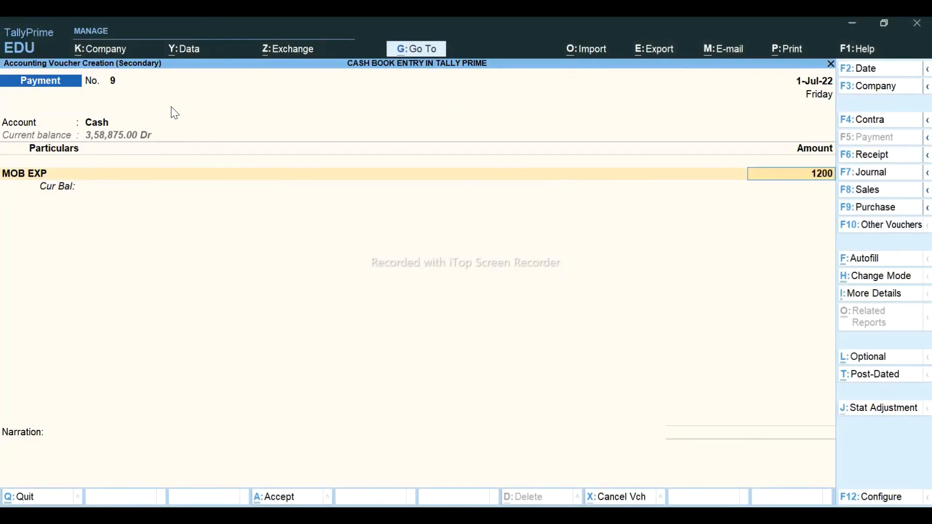
key("Return")
key("Return")
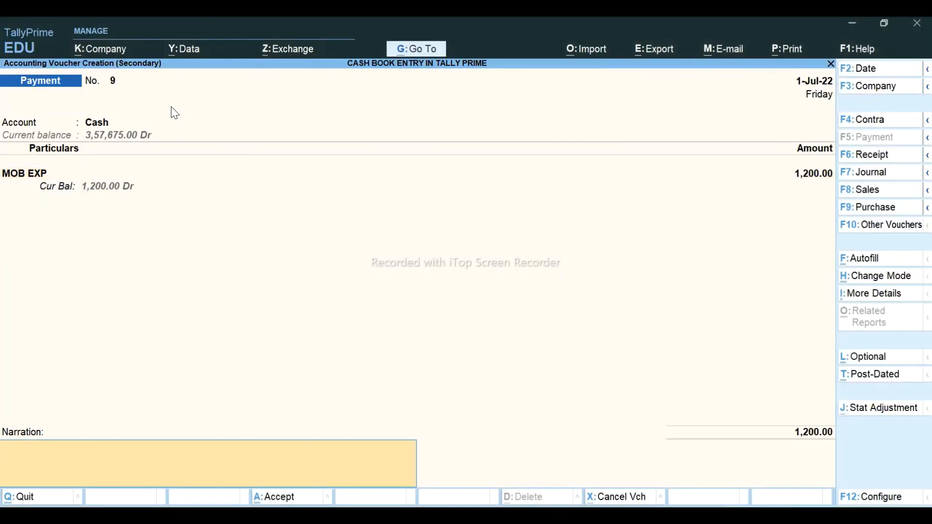
key("Return")
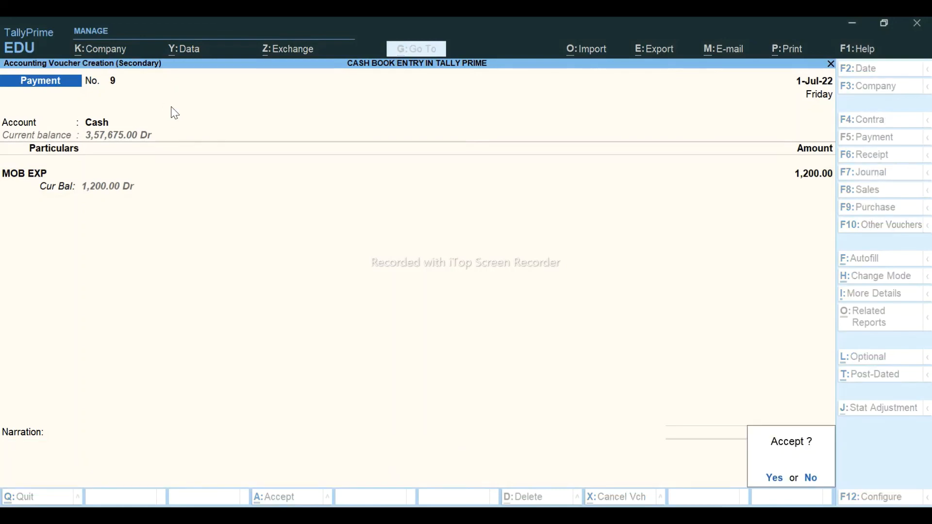
key("Return")
- Select the OFFICE EXP Excel row and start a Cash payment to OFFICE EXP
key("alt+Tab")
key("Down")
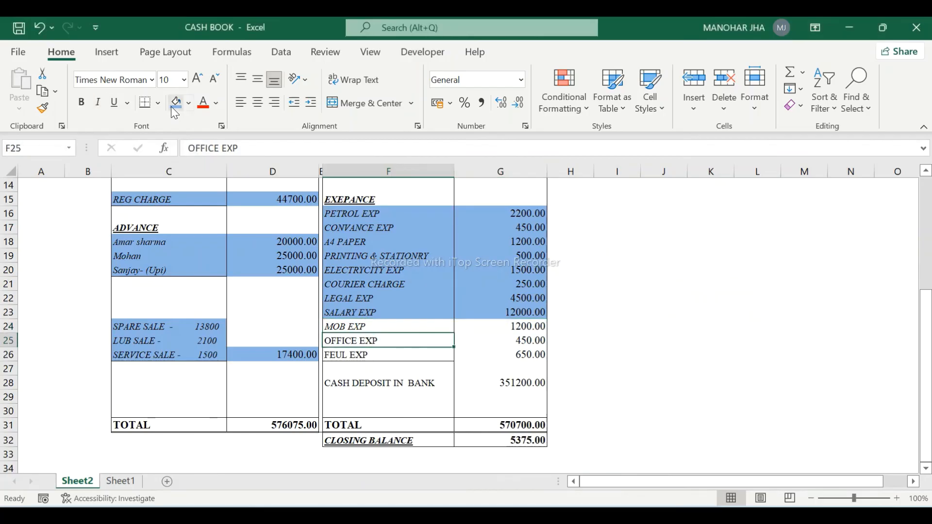
key("shift+Right")
key("alt+Tab")
key("Down")
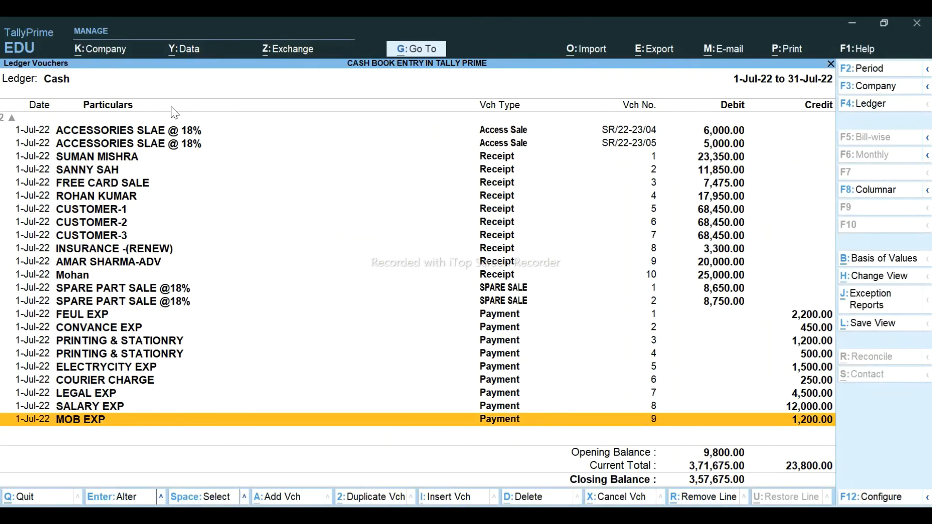
key("alt+a")
type("CAS")
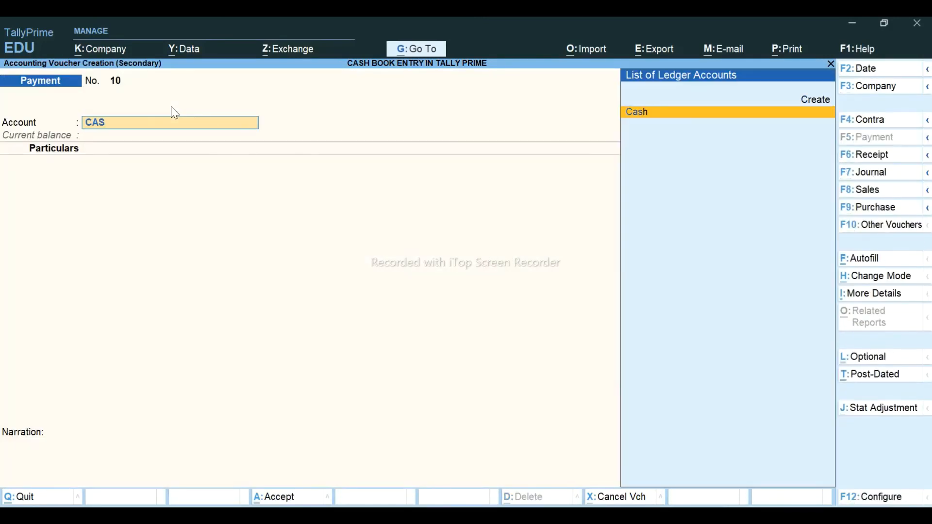
key("Return")
type("OFF")
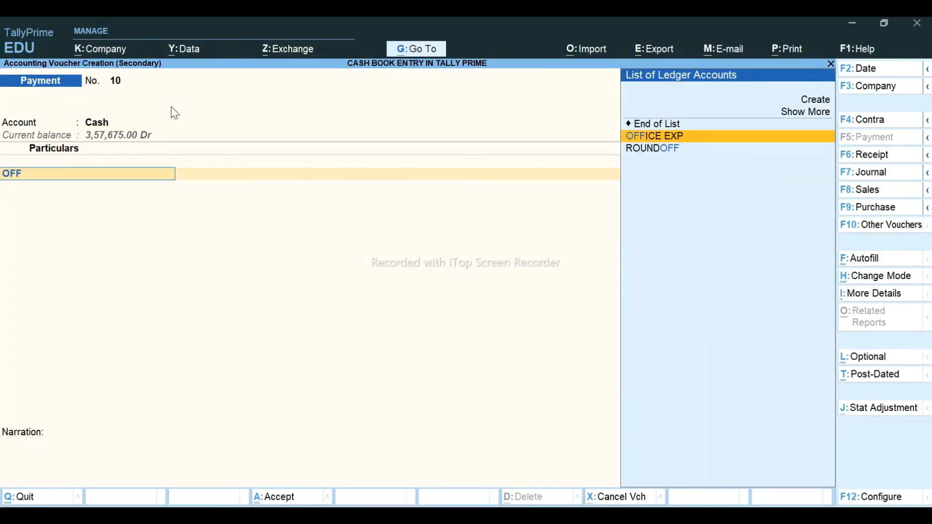
key("Return")
- Enter 450 for OFFICE EXP and shade the MOB EXP and OFFICE EXP rows blue
key("alt+Tab")
key("alt+Tab")
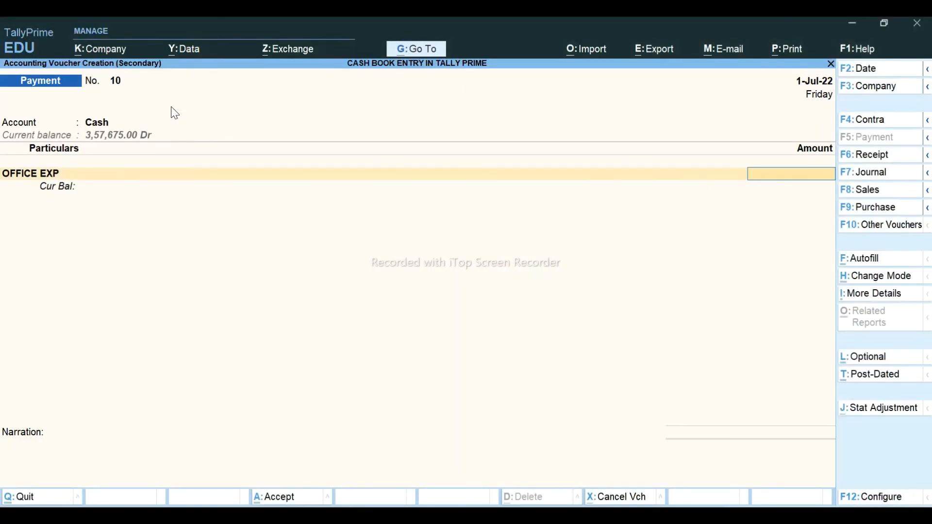
type("450")
key("Return")
key("Return")
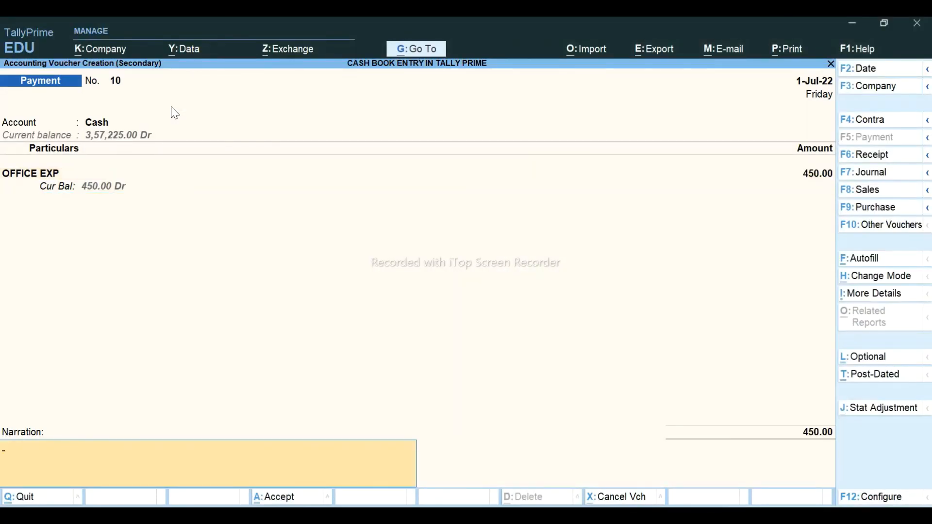
key("Return")
key("Return")
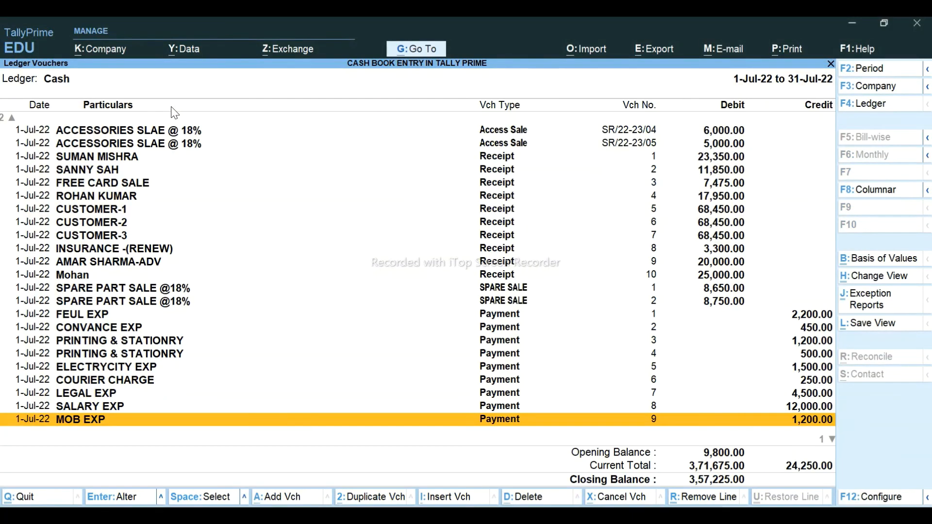
key("alt+Tab")
key("shift+Up")
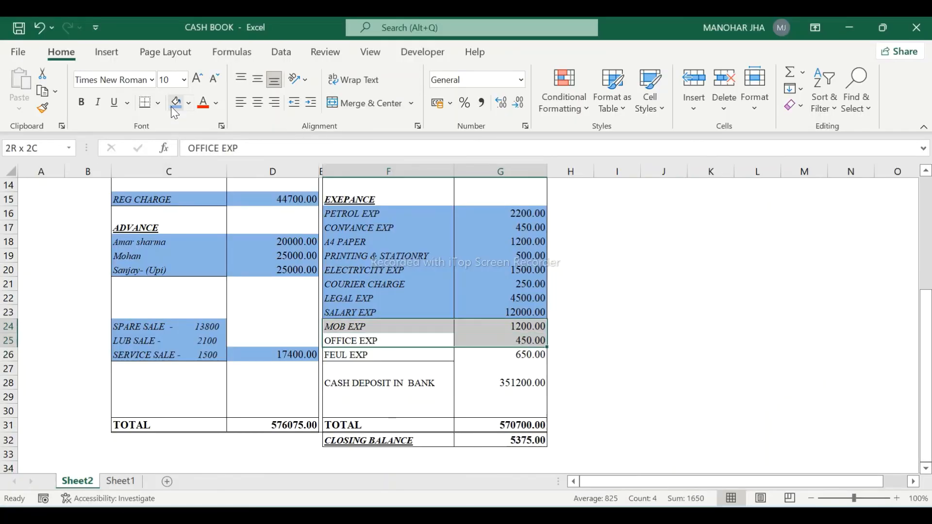
left_click(171, 106)
- Duplicate the earlier FEUL EXP payment with amount 650 and no narration, and save it
key("Down")
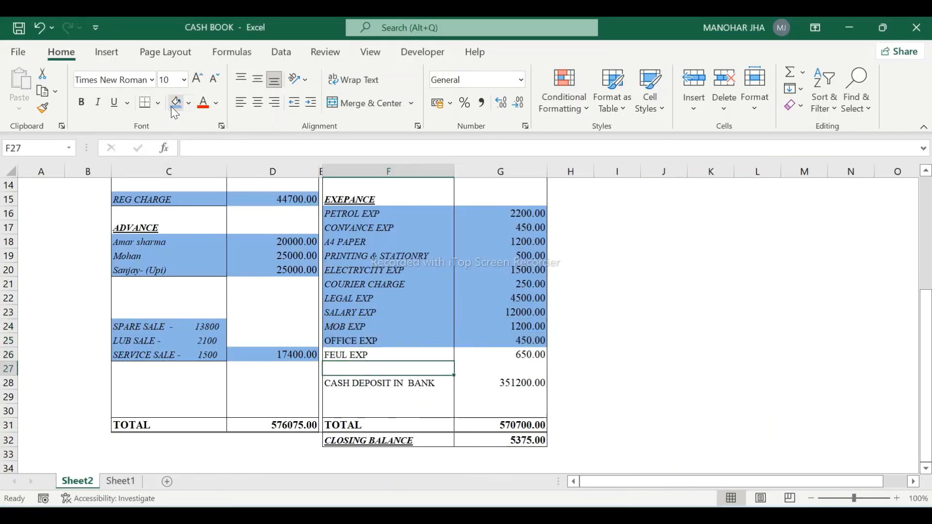
key("shift+Right")
key("alt+Tab")
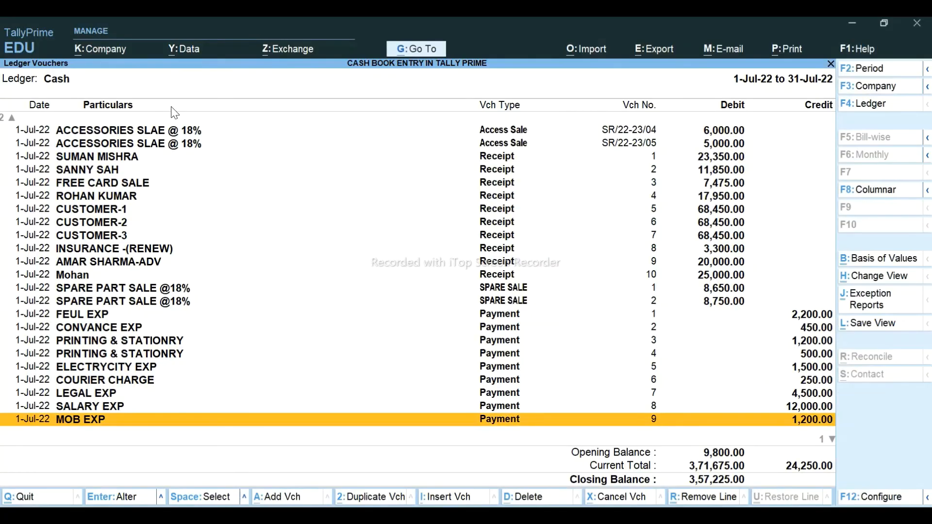
key("Up")
key("Up")
key("Up")
key("Up")
key("Up")
key("Up")
key("Up")
key("Up")
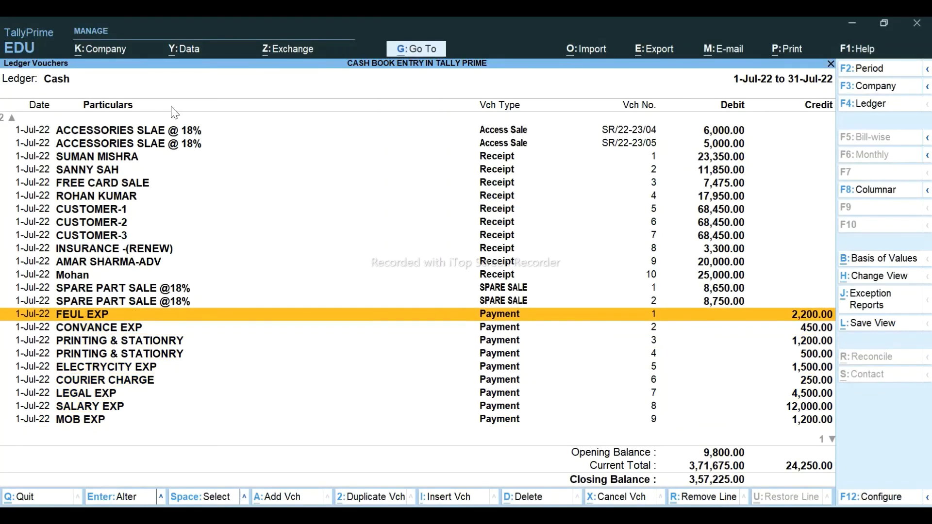
key("Return")
key("Return")
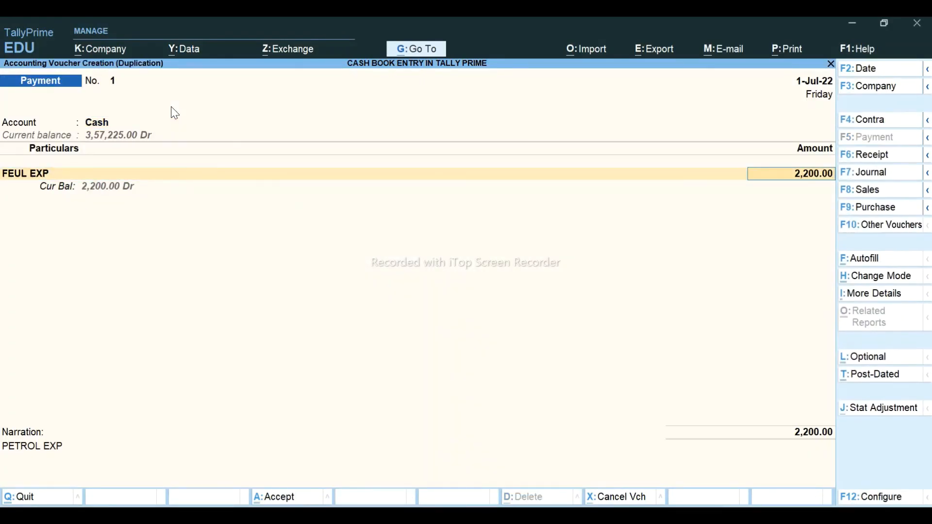
key("alt+Tab")
key("alt+Tab")
type("650")
key("Return")
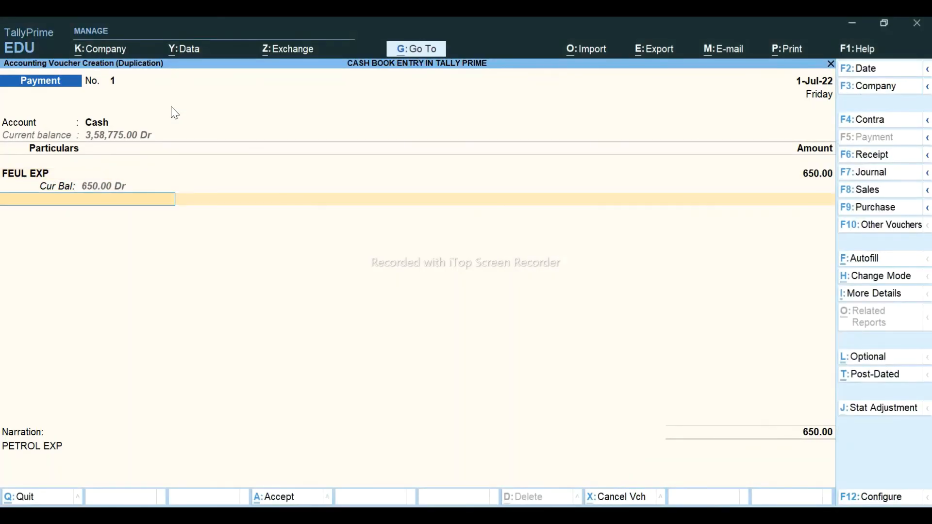
key("Return")
key("BackSpace")
key("Return")
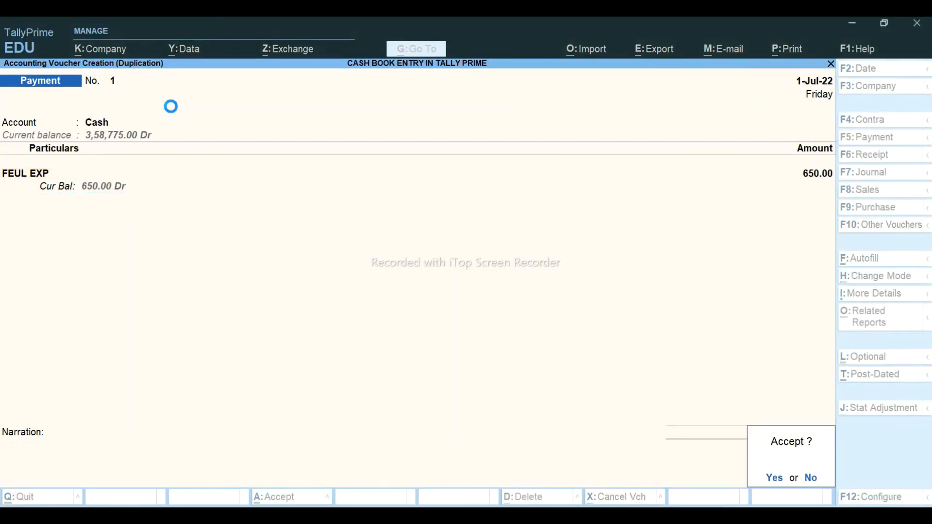
key("Return")
key("Down")
key("Down")
key("Down")
key("Down")
key("Down")
key("Down")
key("Down")
key("Down")
key("Down")
key("Down")
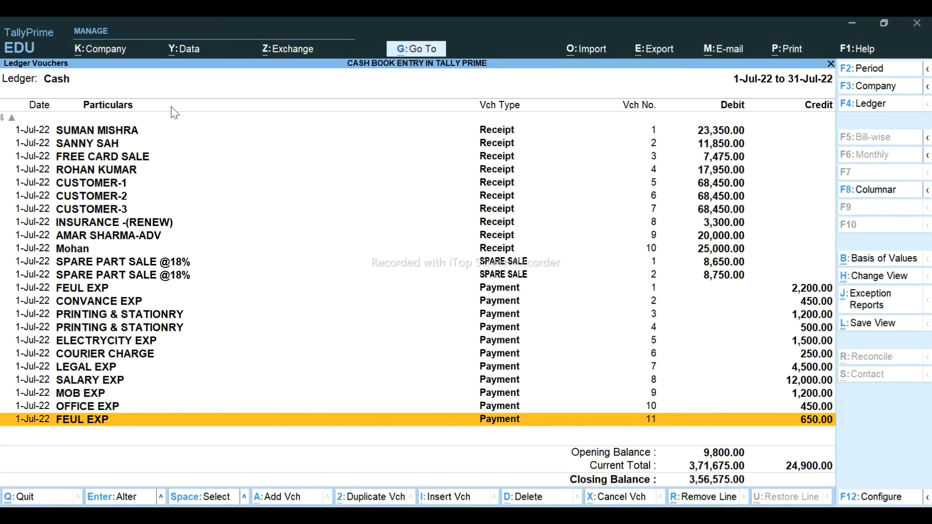
- Shade the FEUL EXP Excel row blue and select the CASH DEPOSIT IN BANK row
key("alt+Tab")
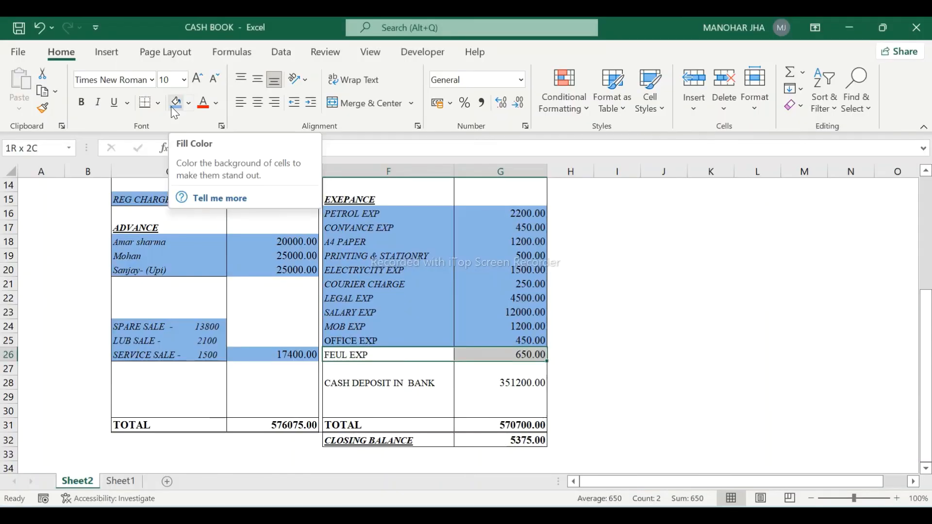
left_click(174, 104)
key("Down")
key("Down")
key("shift+Right")
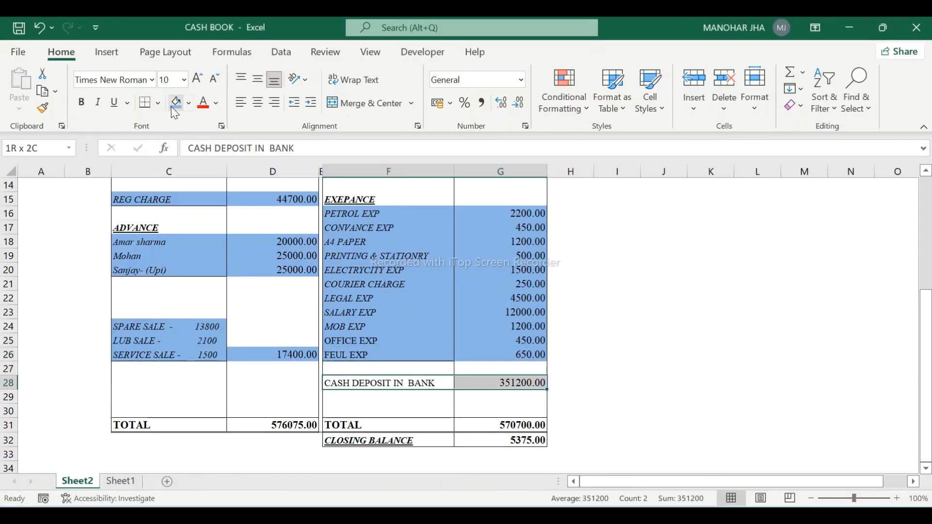
key("alt+Tab")
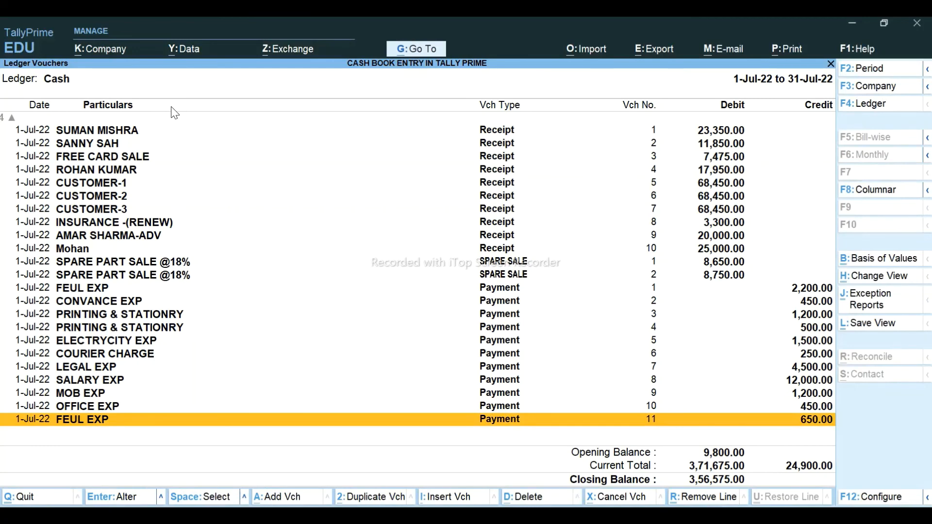
- Start a contra voucher depositing into State Bank of India with Cash as the contra ledger
key("alt+a")
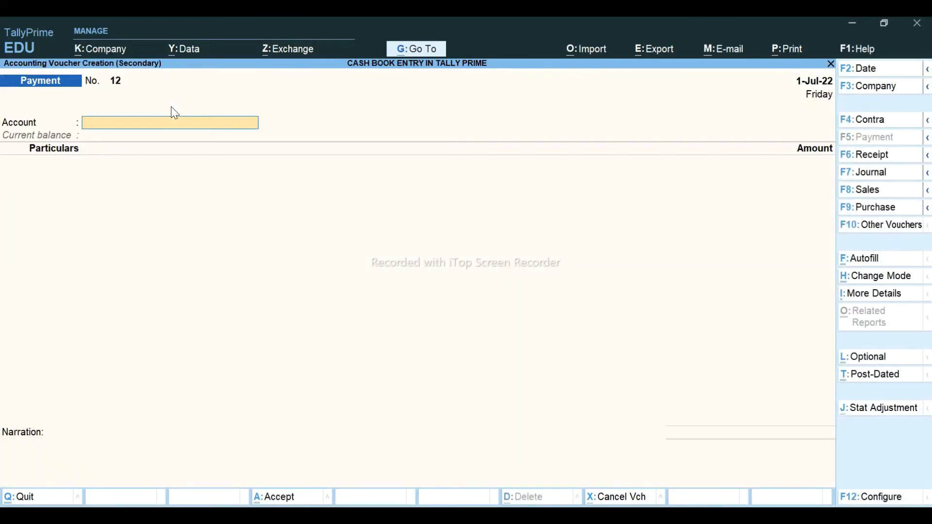
left_click(876, 127)
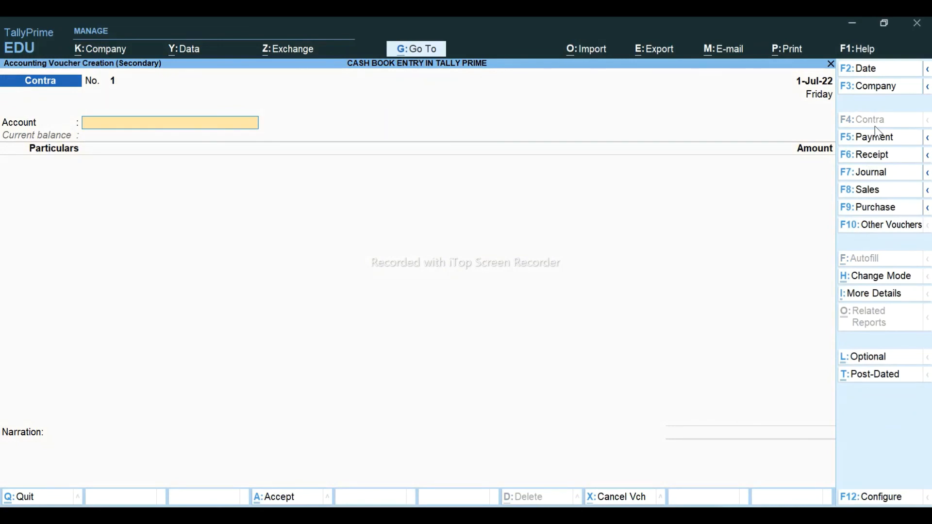
type("S")
key("Return")
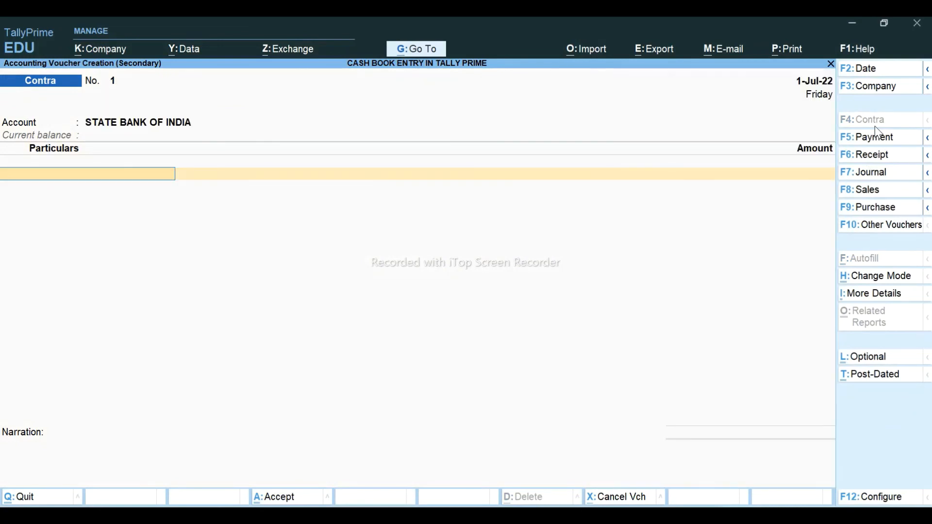
type("C")
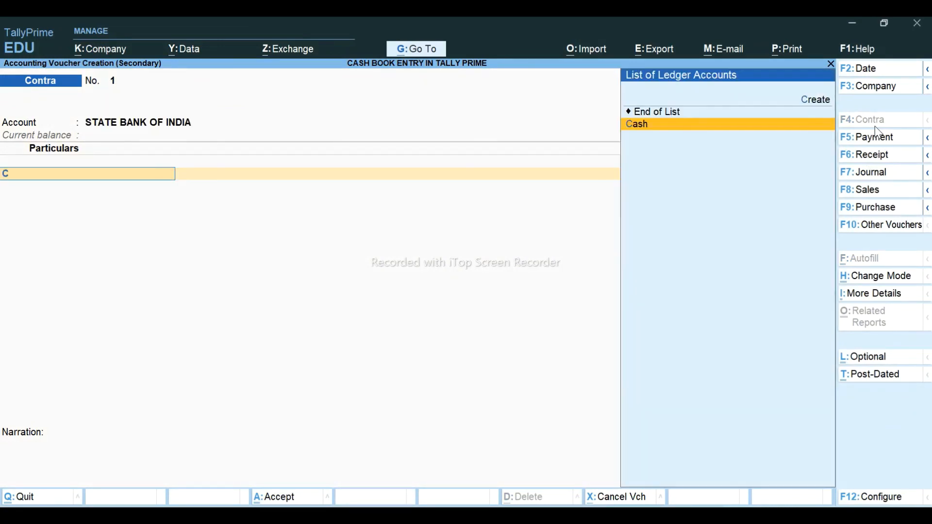
key("Return")
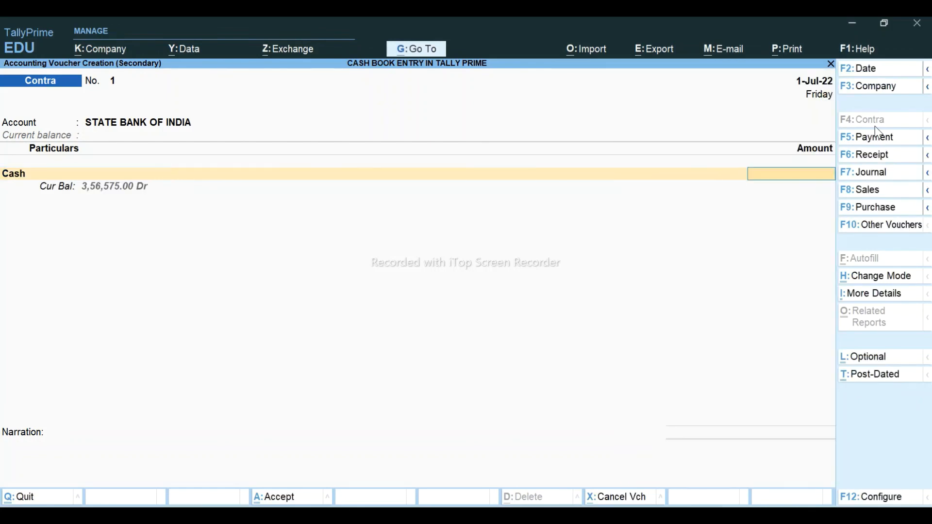
- Enter the 3,51,200 deposit amount, accept the allocation and denominations, and save the contra voucher
key("alt+Tab")
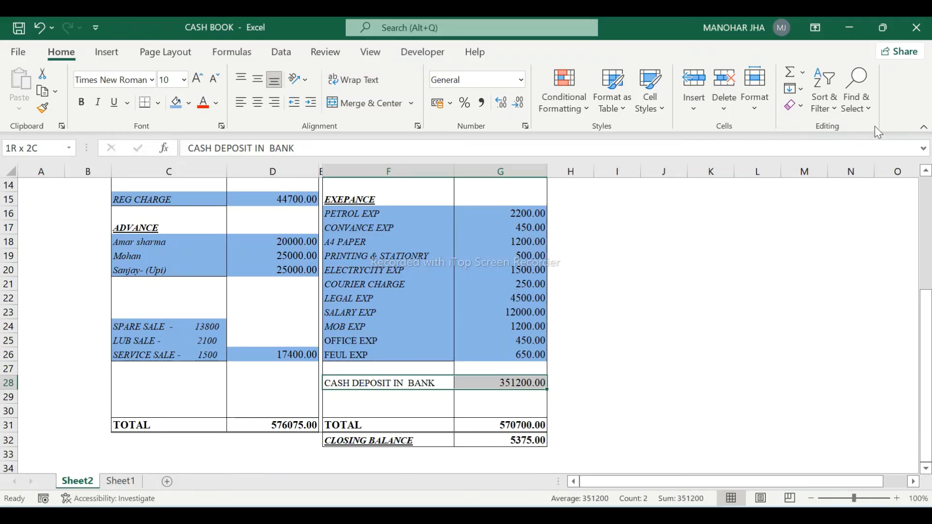
key("alt+Tab")
type("3,51,20")
type("0")
key("Return")
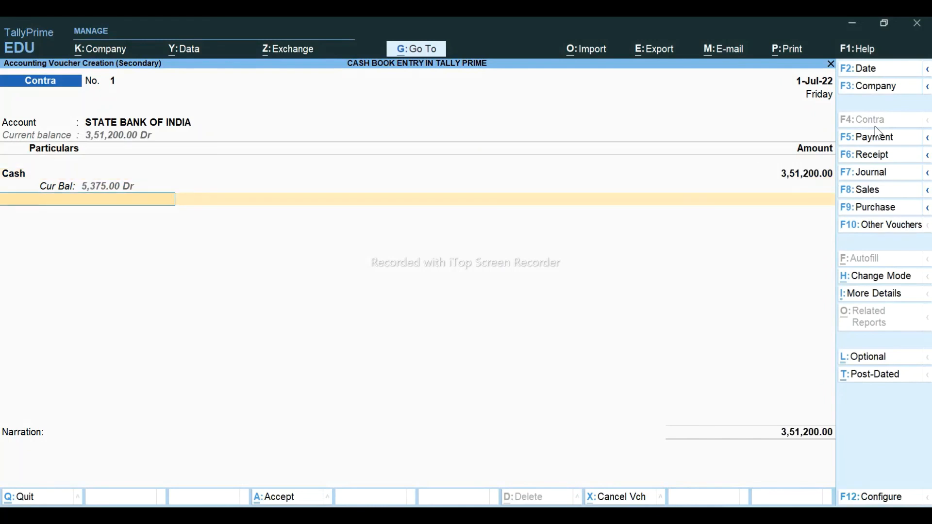
key("Return")
key("Return")
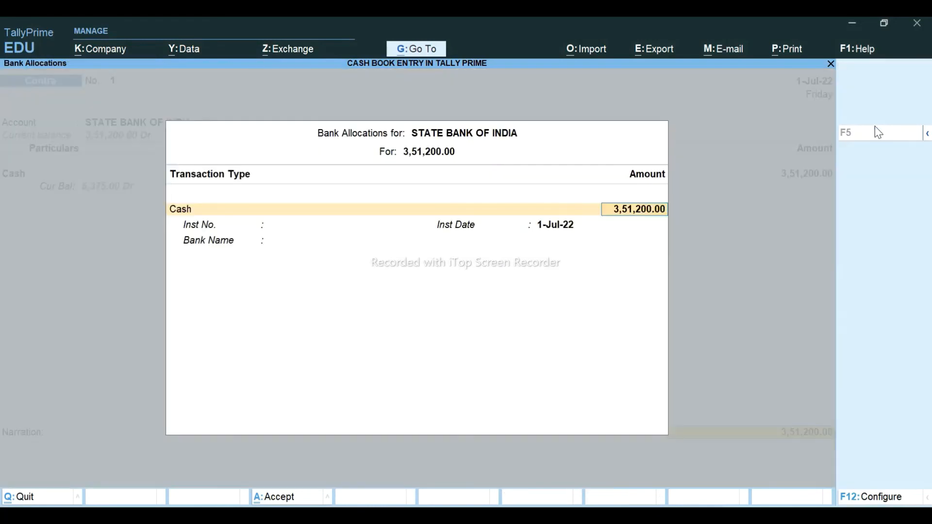
key("Return")
key("Return")
key("Return")
key("Return")
key("Return")
key("Return")
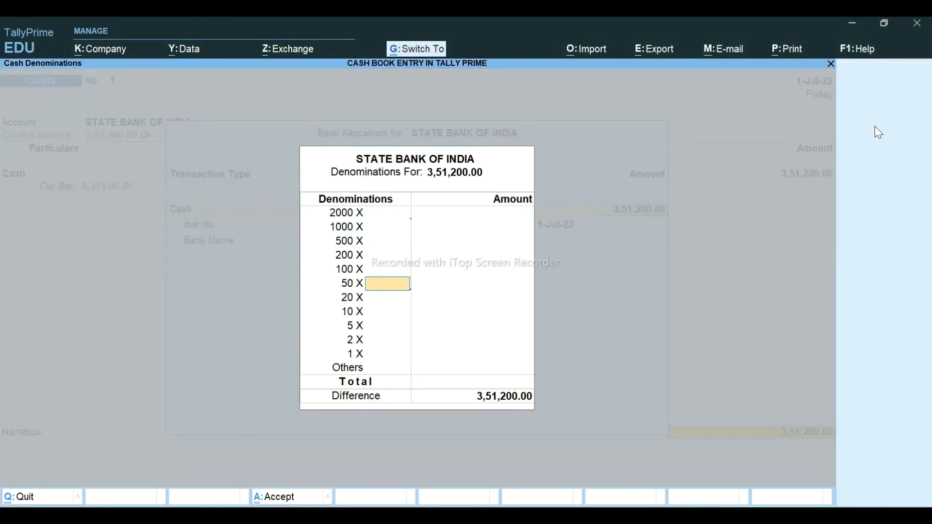
key("ctrl+a")
key("ctrl+a")
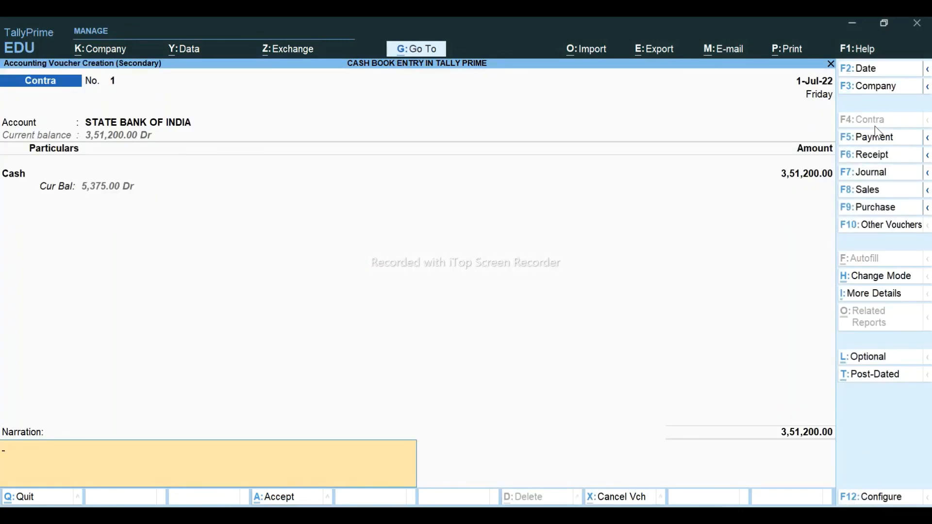
key("Return")
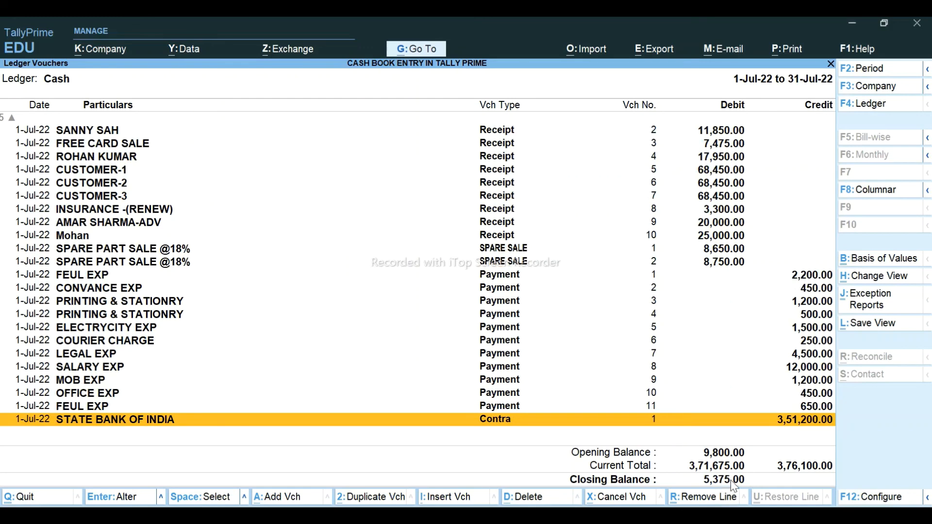
- In Excel, fill the closing balance cell G32 and the CASH DEPOSIT IN BANK row F28:G28 blue
key("alt+Tab")
left_click(518, 443)
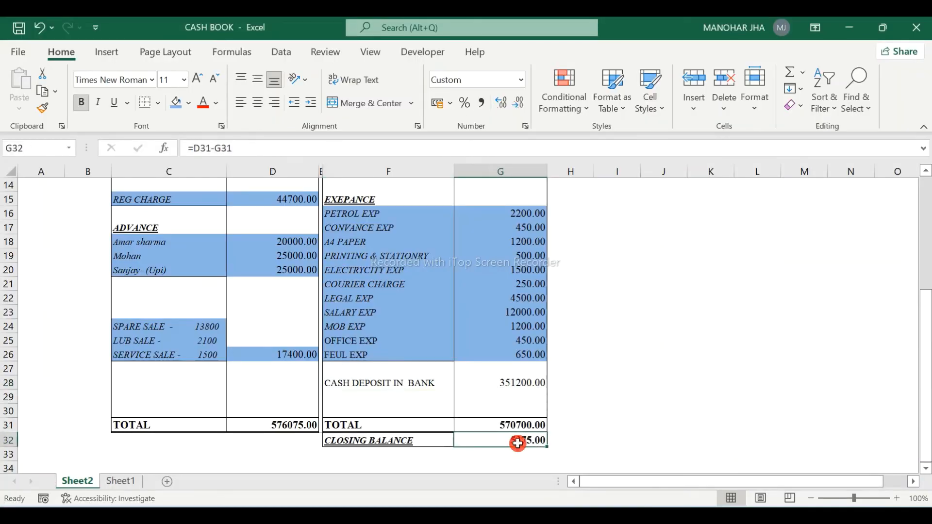
left_click(176, 103)
left_click(350, 380)
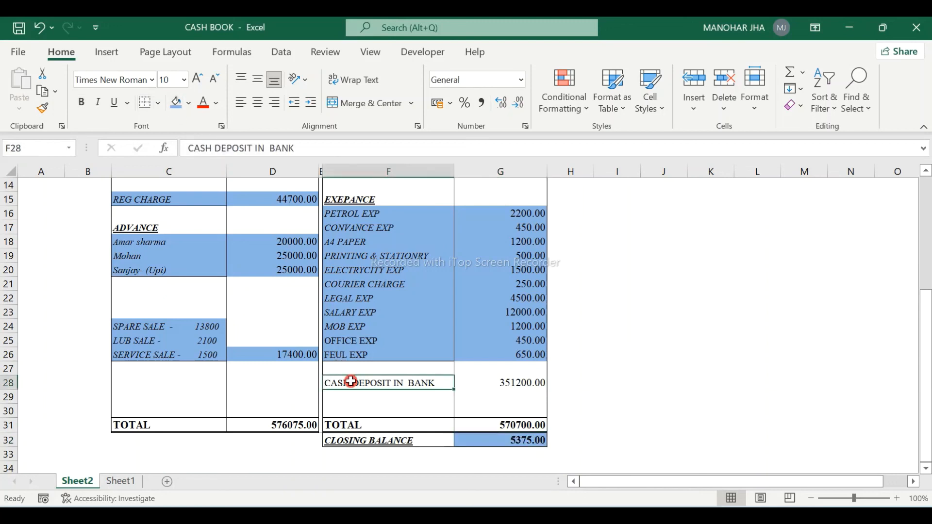
key("shift+Right")
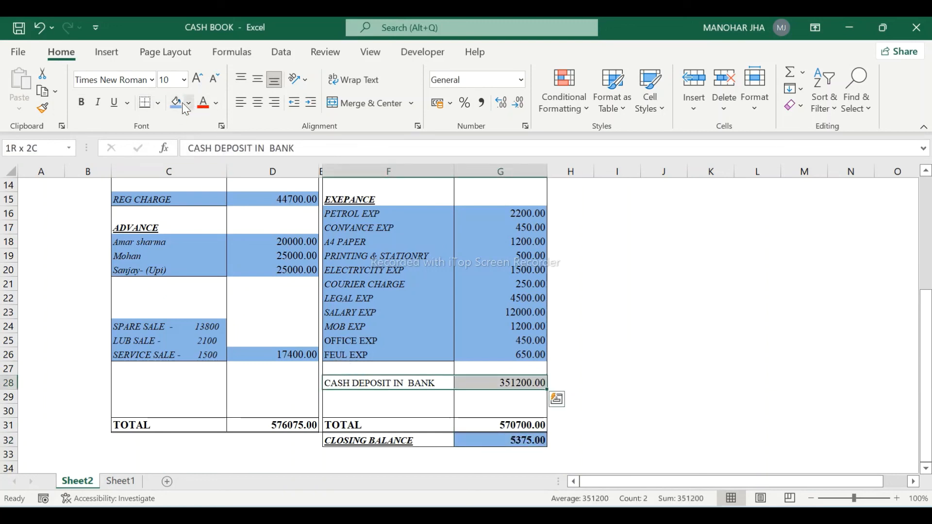
left_click(176, 103)
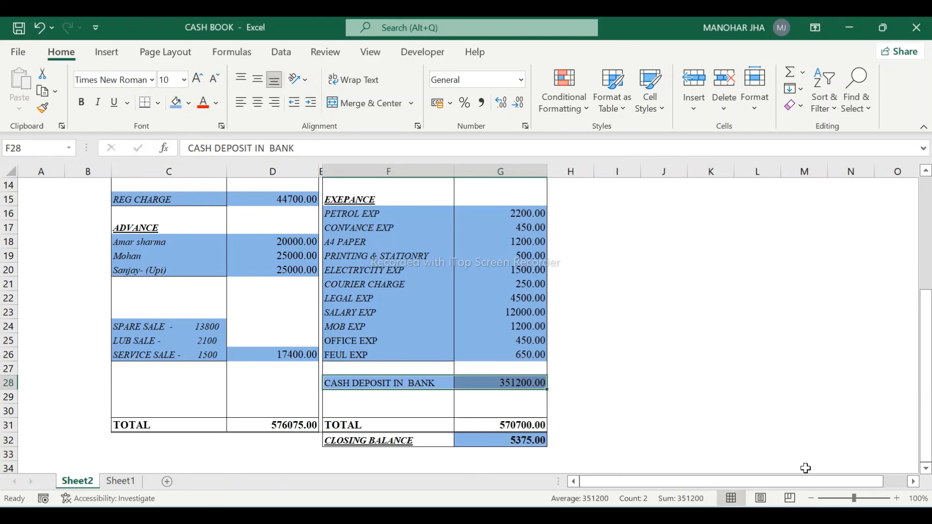
- Review the amount column from D5 downward, then return to TallyPrime's Day Book
key("ctrl+Up")
key("ctrl+Up")
key("ctrl+Up")
key("ctrl+Up")
key("ctrl+Up")
key("ctrl+Up")
key("ctrl+Up")
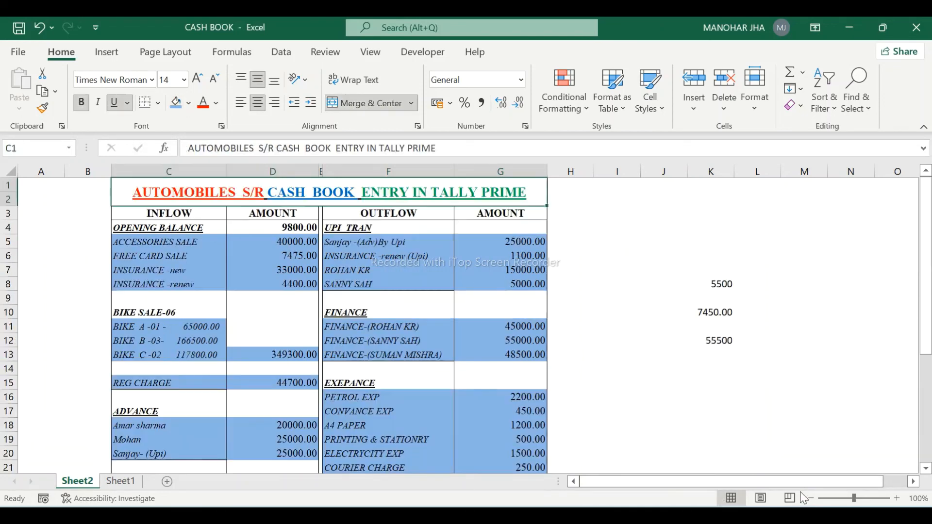
left_click(254, 239)
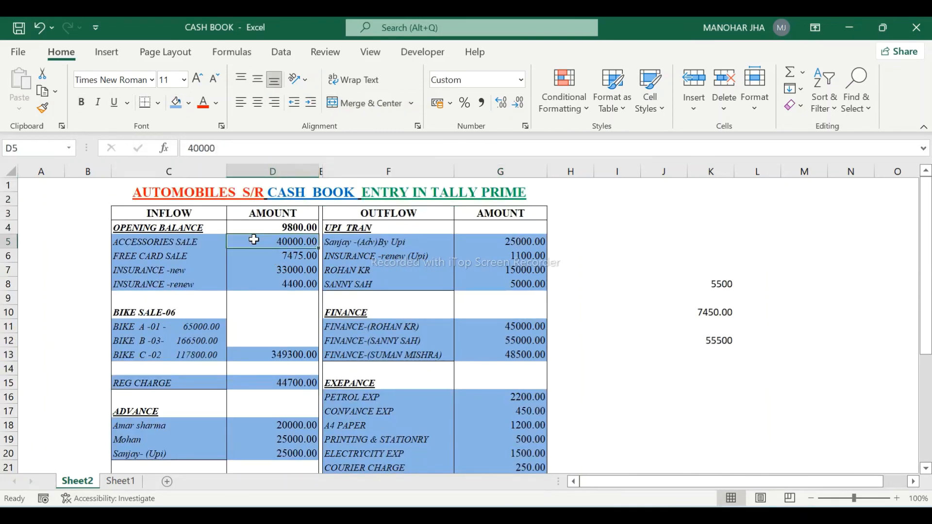
key("Down")
key("Down")
key("Down")
key("Down")
key("Down")
key("Down")
key("Down")
key("Down")
key("Down")
key("Down")
key("Down")
key("Down")
key("Down")
key("Down")
key("Down")
key("Down")
key("Down")
key("Down")
key("Down")
key("Down")
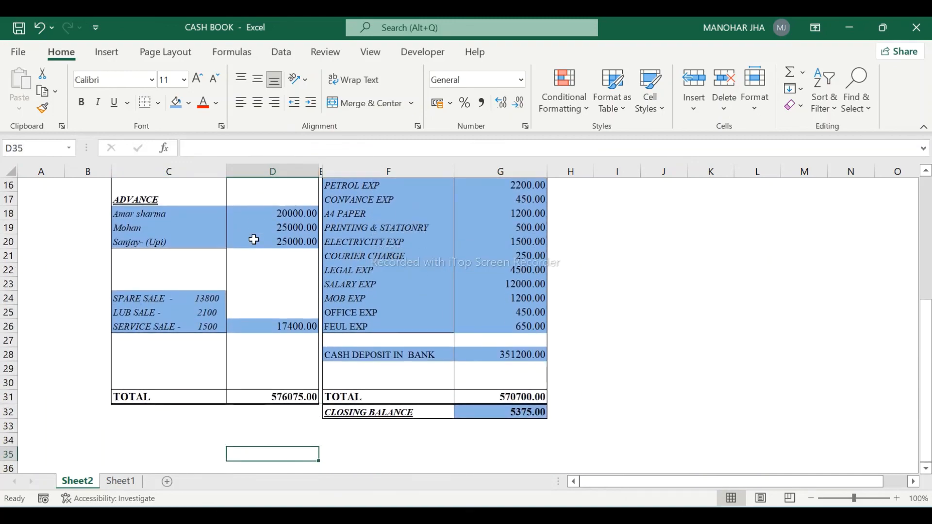
key("Up")
key("alt+Tab")
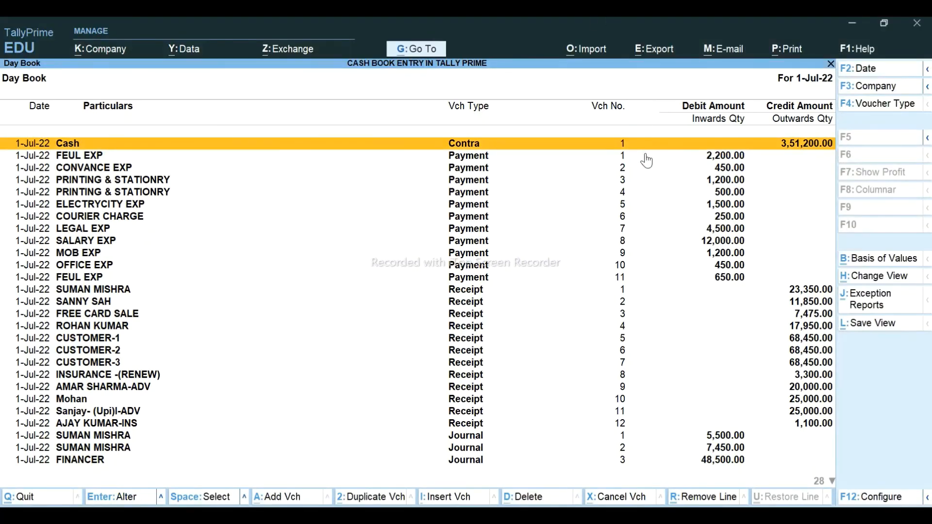
- Open the Cash/Bank Books report and view the PAYTM-UPI July vouchers
key("Escape")
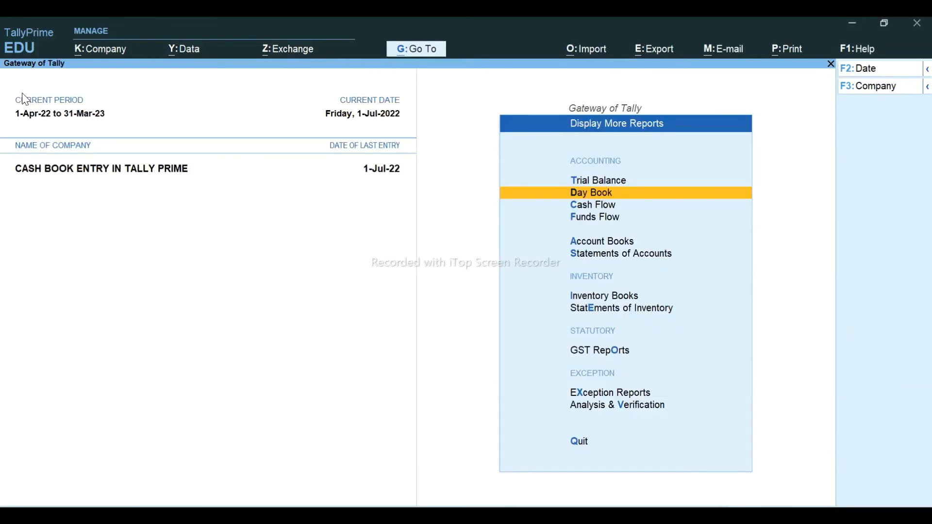
key("Escape")
key("Return")
key("Return")
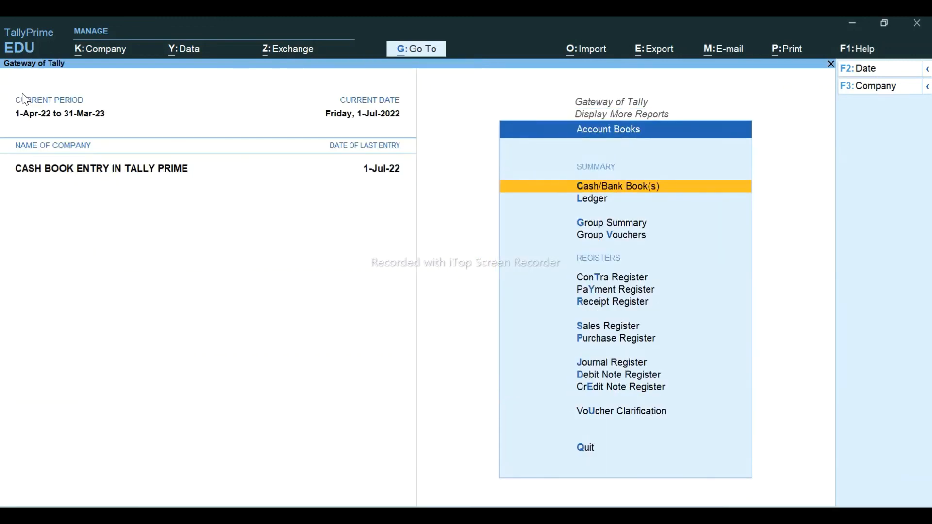
key("Return")
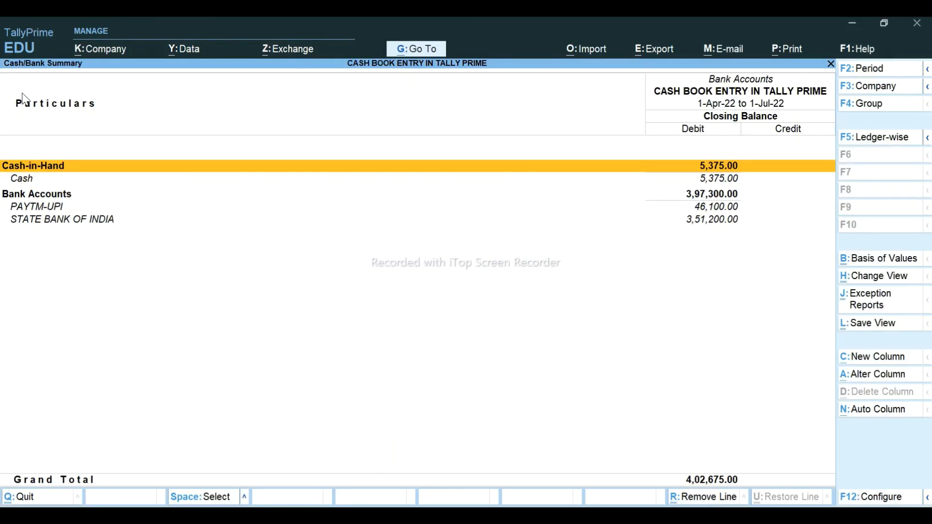
key("Down")
key("Down")
key("Down")
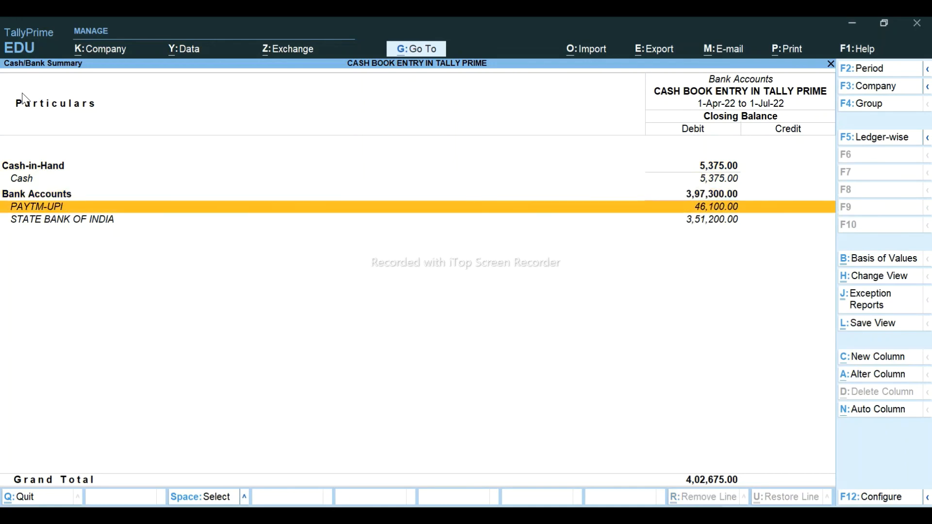
key("Return")
key("Return")
- View State Bank of India's July vouchers to confirm the 3,51,200 deposit
key("Escape")
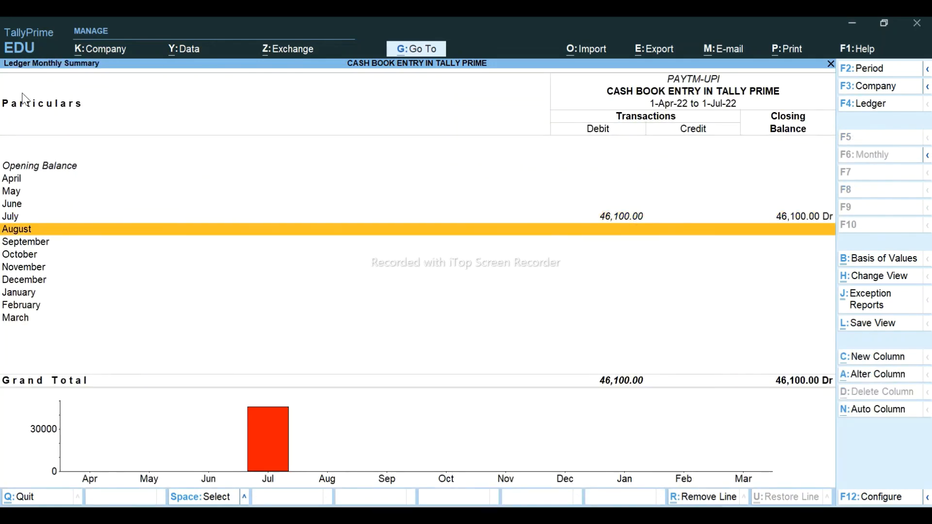
key("Escape")
key("Down")
key("Return")
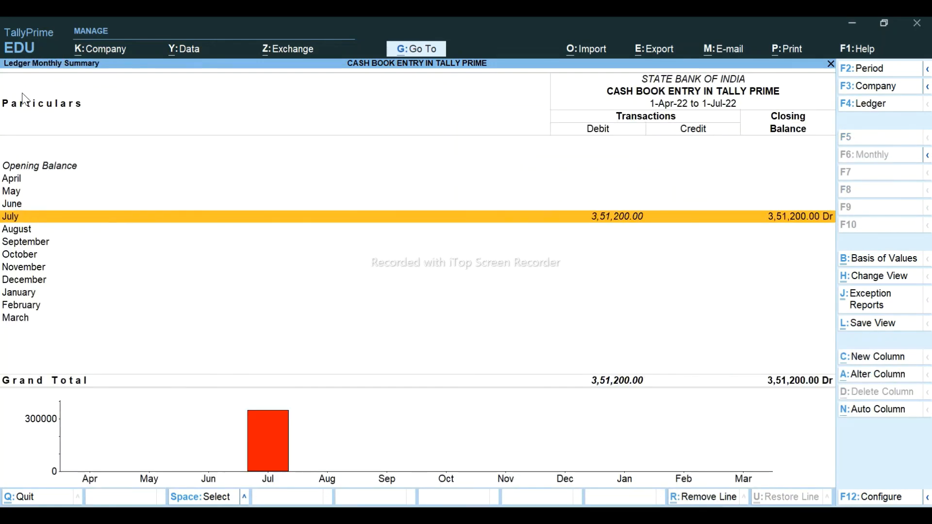
key("Return")
key("Escape")
key("Escape")
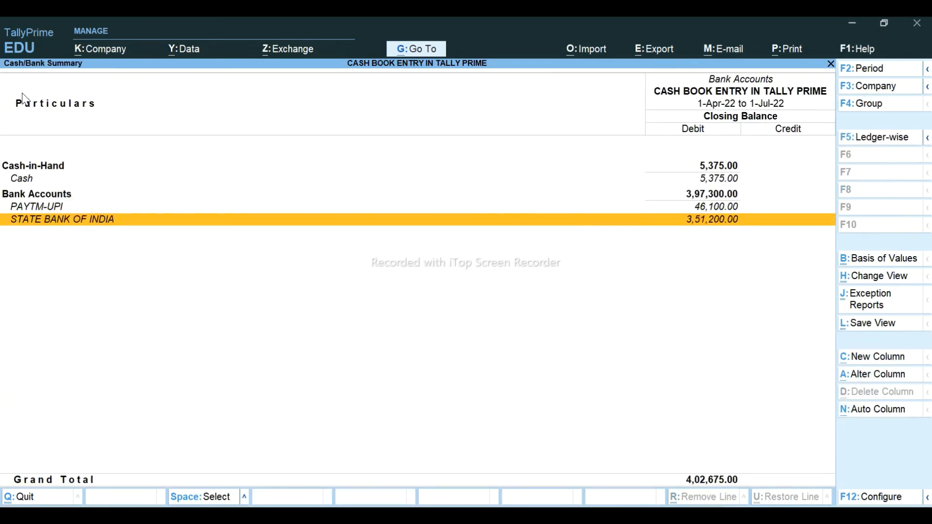
- Check the Cash ledger's July vouchers in condensed view, confirming closing cash of 5,375
key("Up")
key("Up")
key("Up")
key("Return")
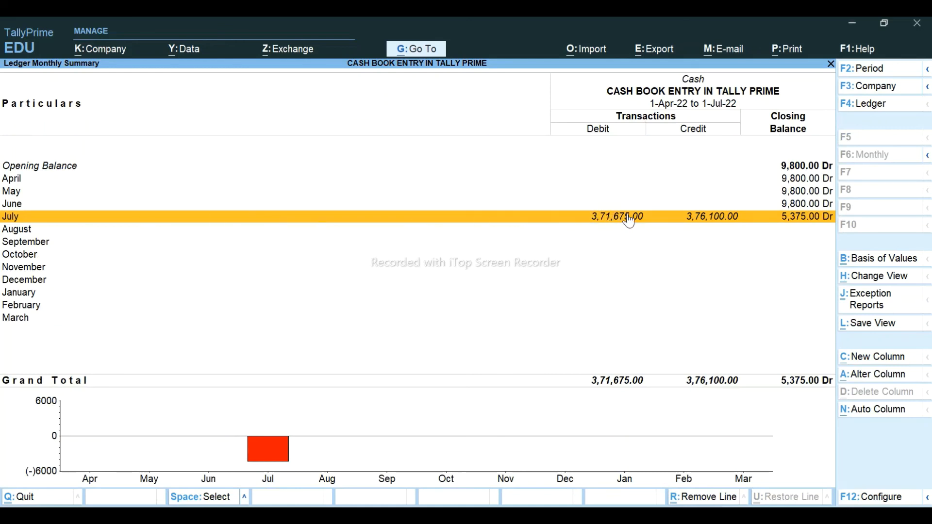
left_click(818, 222)
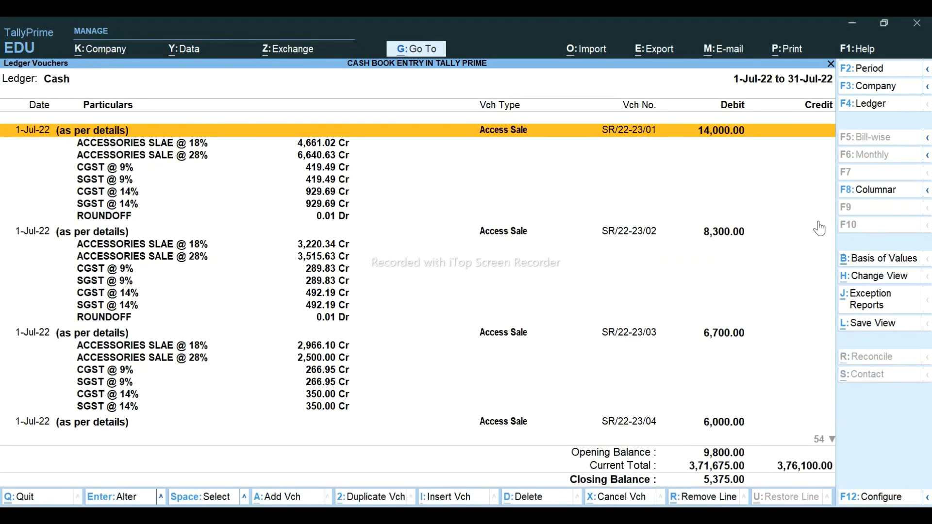
key("alt+F5")
key("Down")
key("Down")
key("Down")
key("Down")
key("Down")
key("Down")
key("Down")
key("Down")
key("Down")
key("Down")
key("Down")
key("Down")
key("Down")
key("Down")
key("Down")
key("Down")
key("Down")
key("Down")
key("Down")
key("Down")
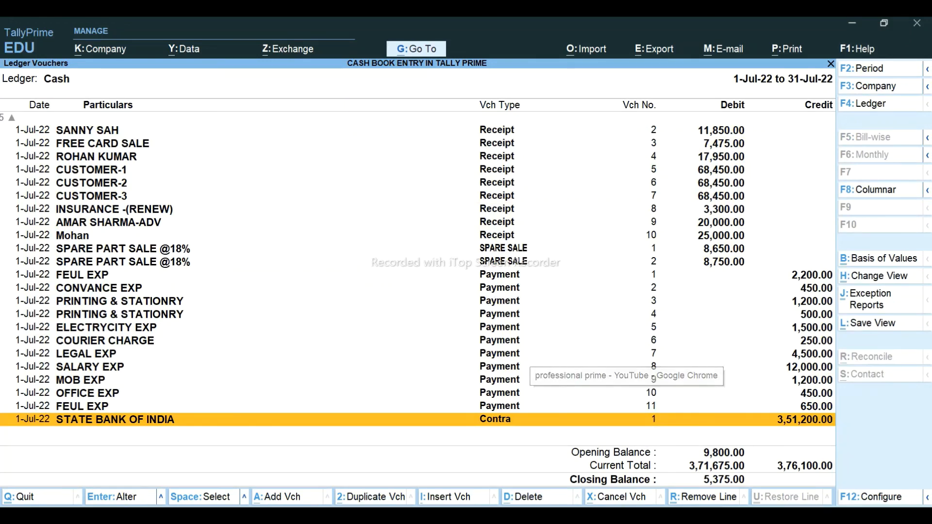
- Browse the professional prime YouTube channel page in Chrome
left_click(626, 514)
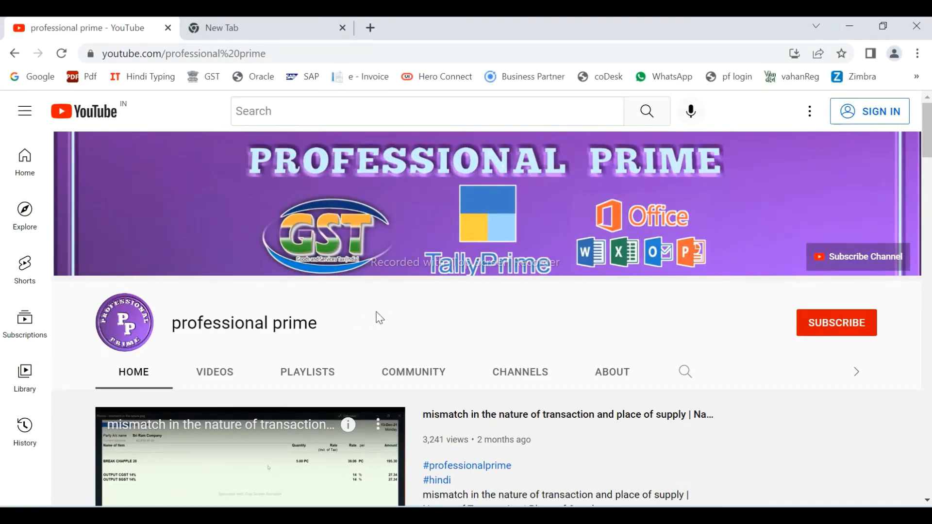
scroll(378, 317, "down", 10)
scroll(378, 319, "down", 5)
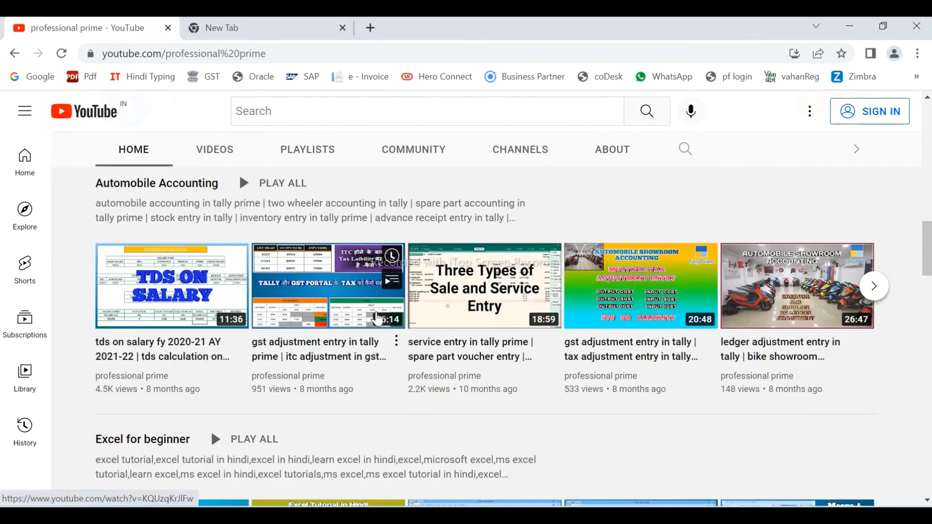
scroll(378, 319, "up", 12)
scroll(379, 319, "up", 5)
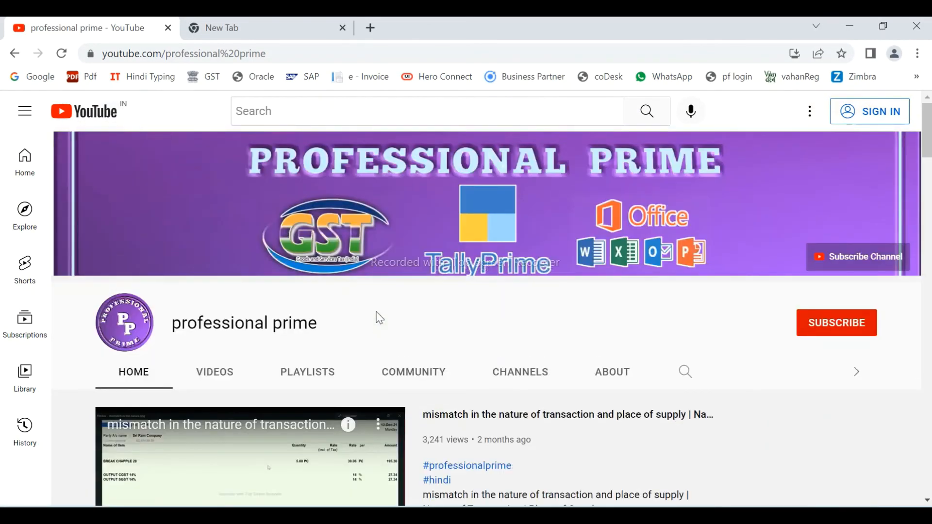